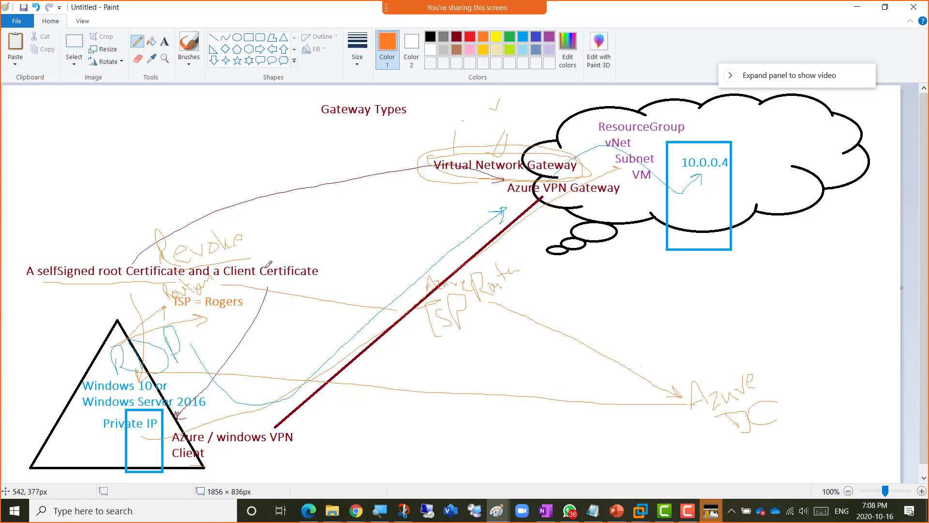
- Draw orange arrows to the certificates, loop around Client Certificate, and write RDP in the triangle
mouse_move(266, 267)
left_mouse_down()
mouse_move(248, 197)
mouse_move(198, 175)
mouse_move(125, 224)
mouse_move(116, 267)
left_mouse_up()
mouse_move(117, 267)
left_mouse_down()
mouse_move(112, 253)
mouse_move(131, 252)
left_mouse_up()
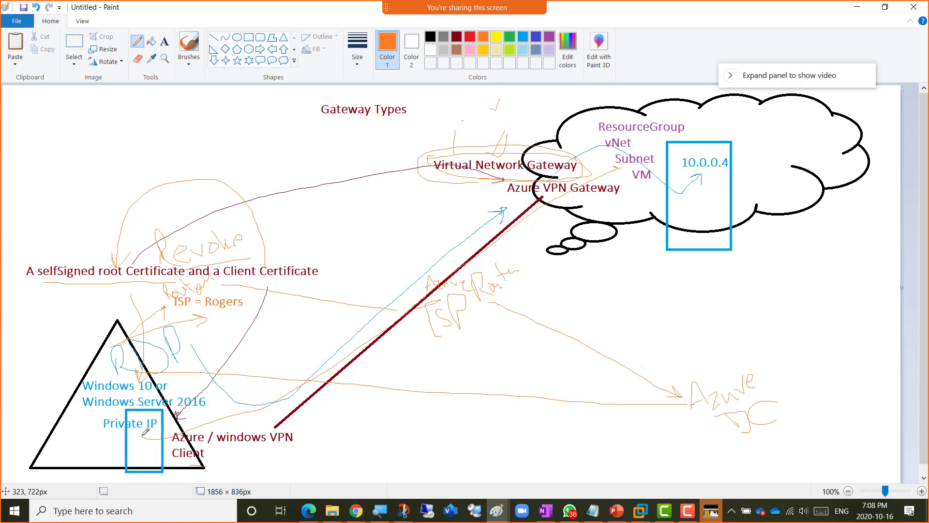
mouse_move(156, 432)
left_mouse_down()
mouse_move(233, 389)
mouse_move(265, 283)
mouse_move(276, 293)
left_mouse_up()
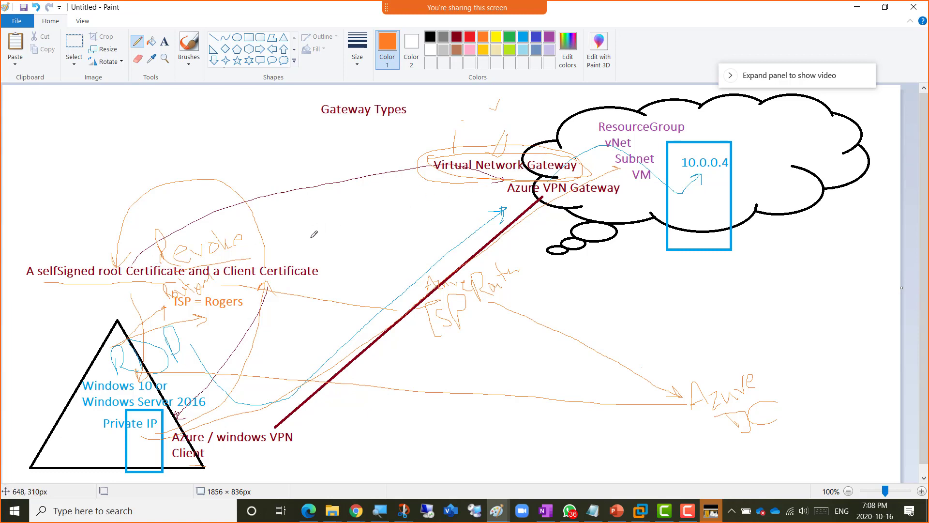
mouse_move(265, 258)
left_mouse_down()
mouse_move(225, 257)
mouse_move(223, 276)
mouse_move(317, 283)
mouse_move(327, 260)
mouse_move(261, 260)
left_mouse_up()
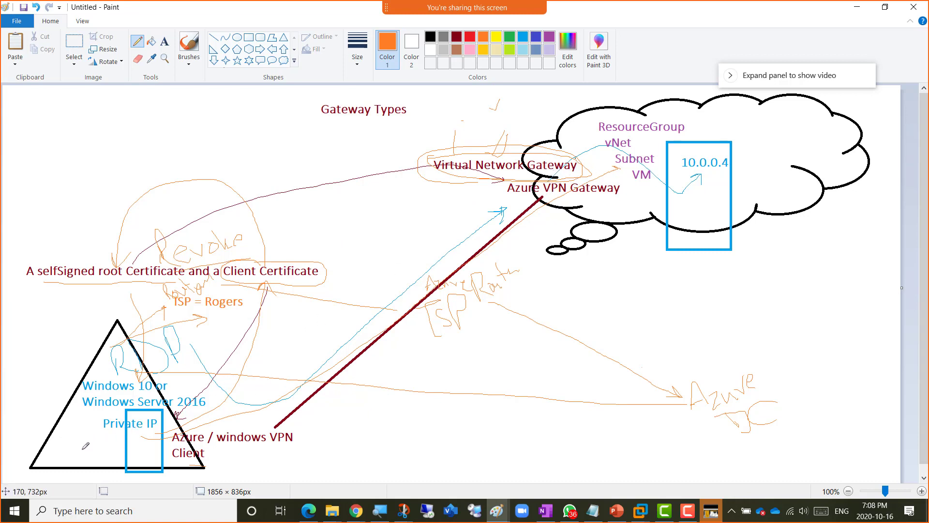
mouse_move(74, 450)
left_mouse_down()
mouse_move(68, 458)
mouse_move(72, 438)
mouse_move(85, 457)
mouse_move(78, 441)
mouse_move(94, 448)
mouse_move(92, 434)
mouse_move(100, 451)
left_mouse_up()
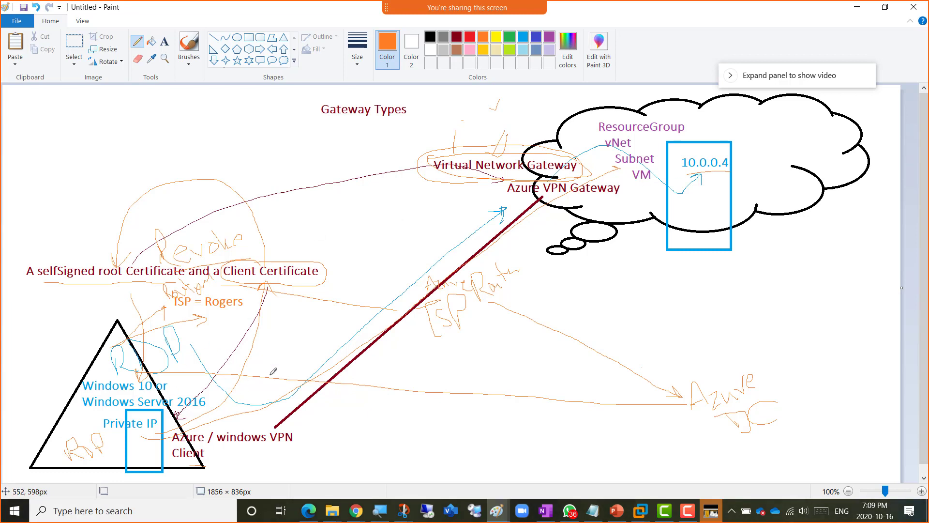
- Start a second, blank Paint window from the taskbar and maximize it
left_click(499, 515)
right_click(496, 511)
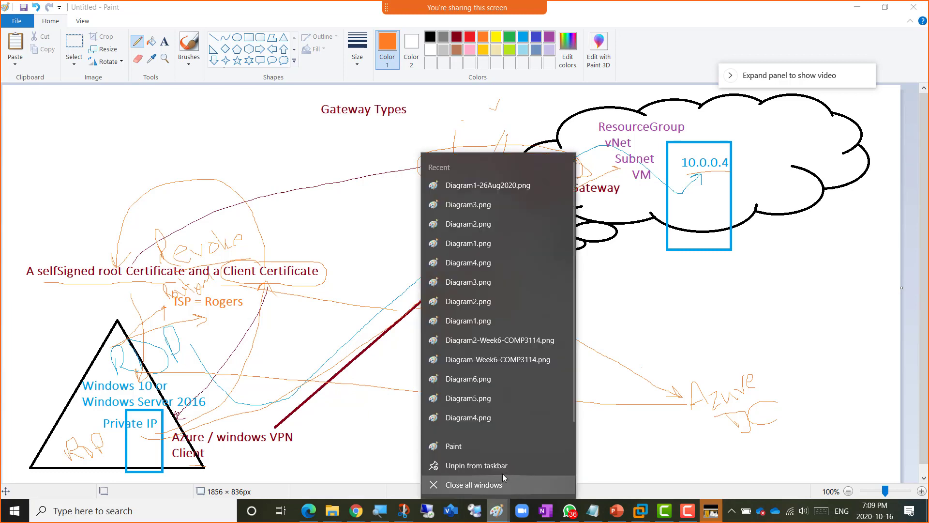
left_click(472, 452)
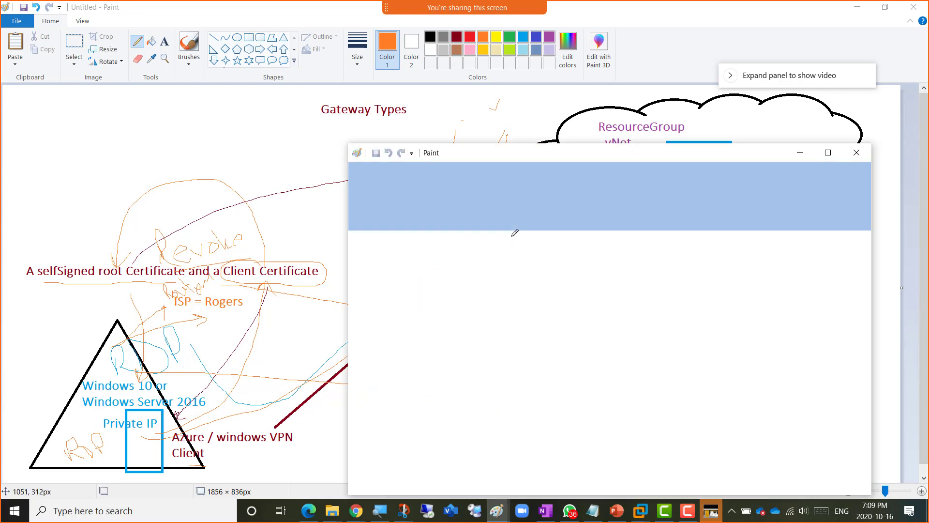
double_click(605, 155)
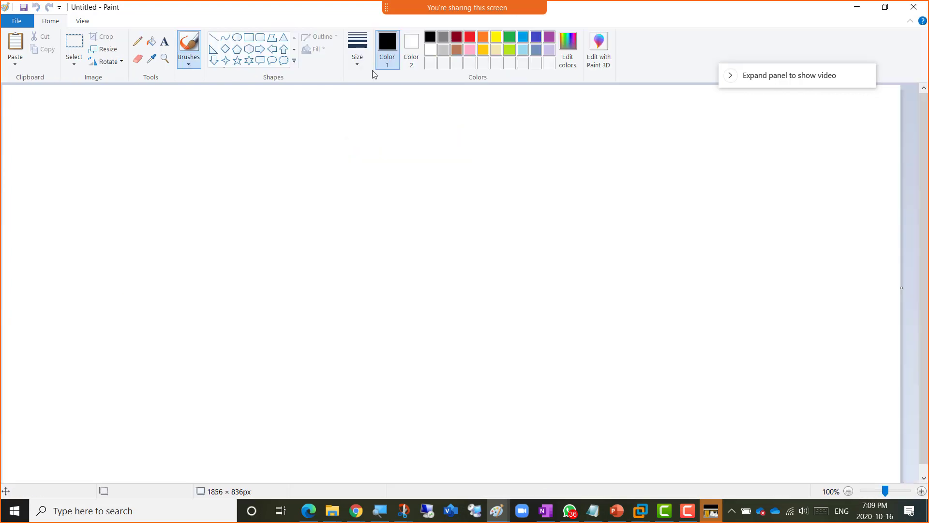
- Draw a large green rounded rectangle labelled vNet-vPN-P2S
left_click(509, 37)
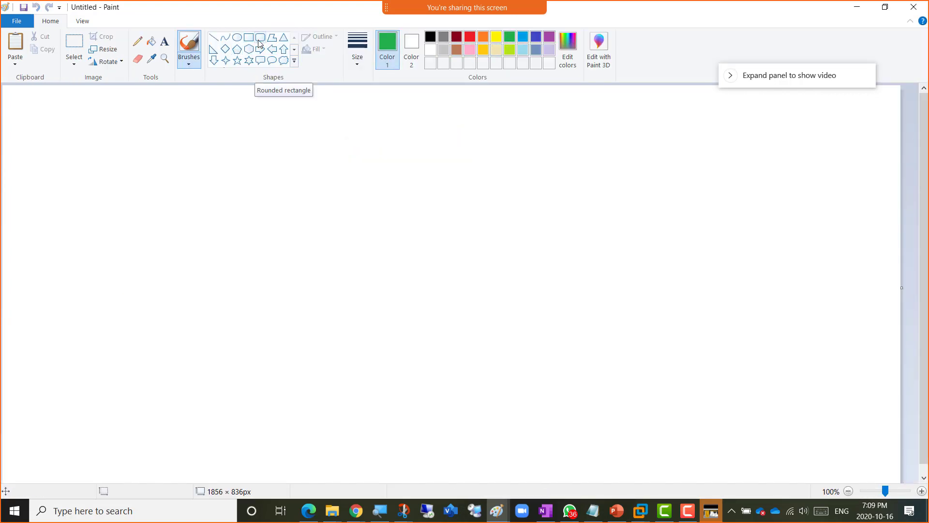
left_click(260, 44)
left_click_drag(424, 95, 866, 321)
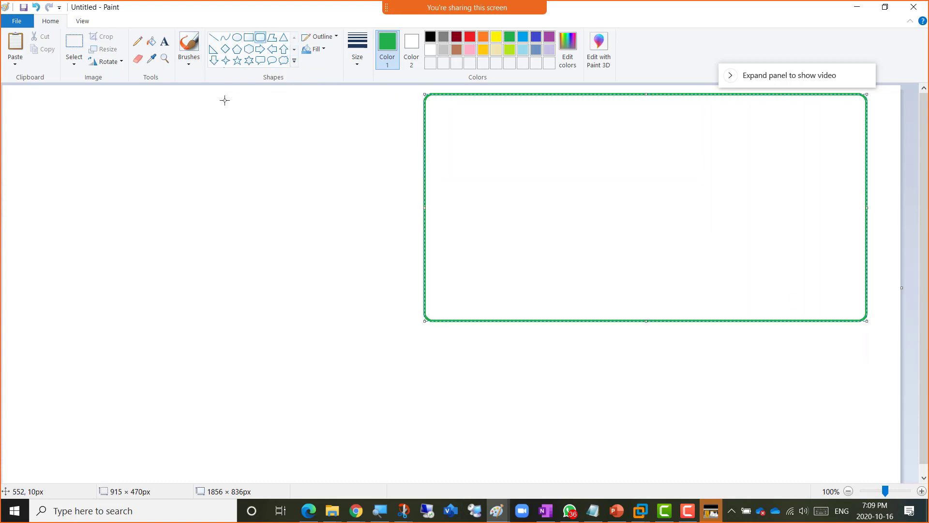
left_click(164, 41)
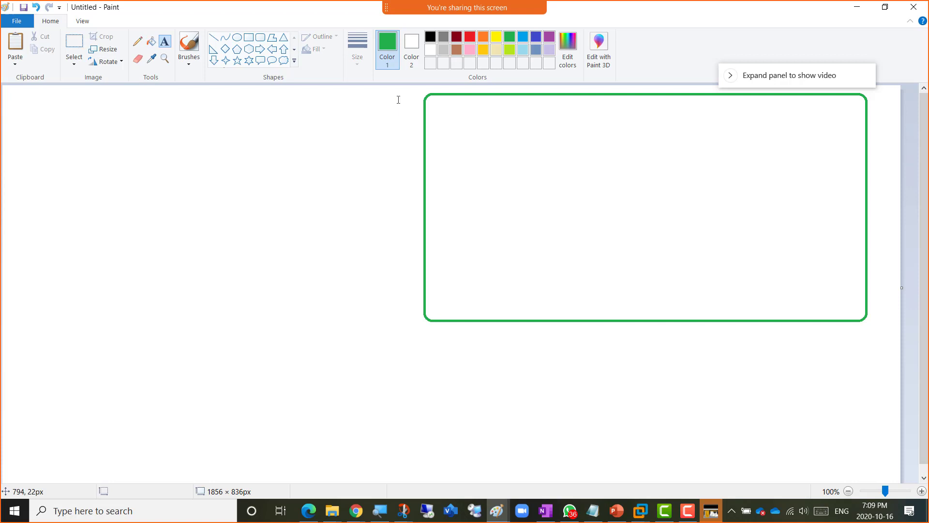
left_click(445, 103)
type("vNe")
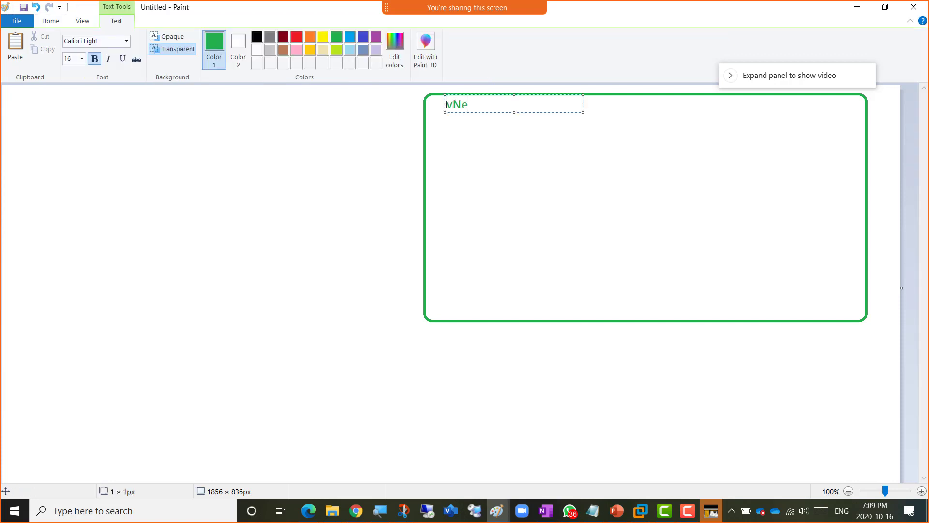
type("t-vPN-P2S")
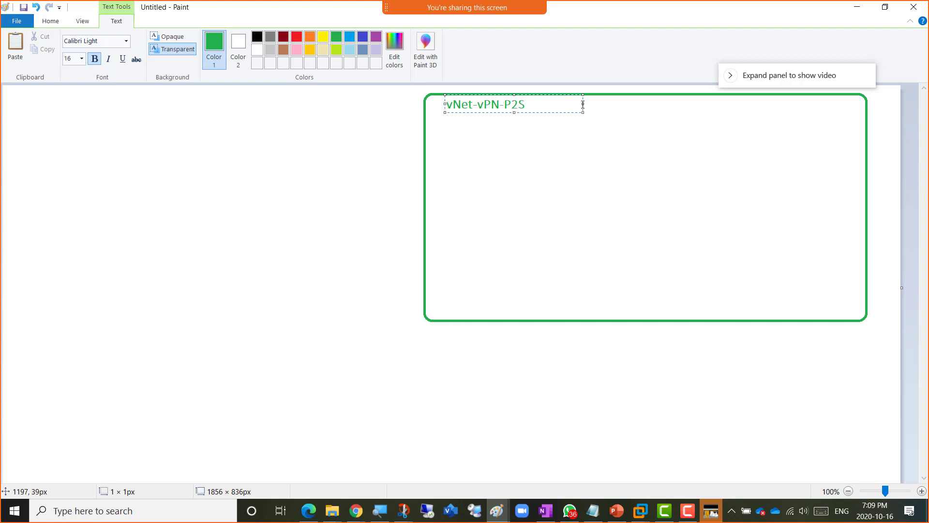
left_click_drag(583, 104, 744, 105)
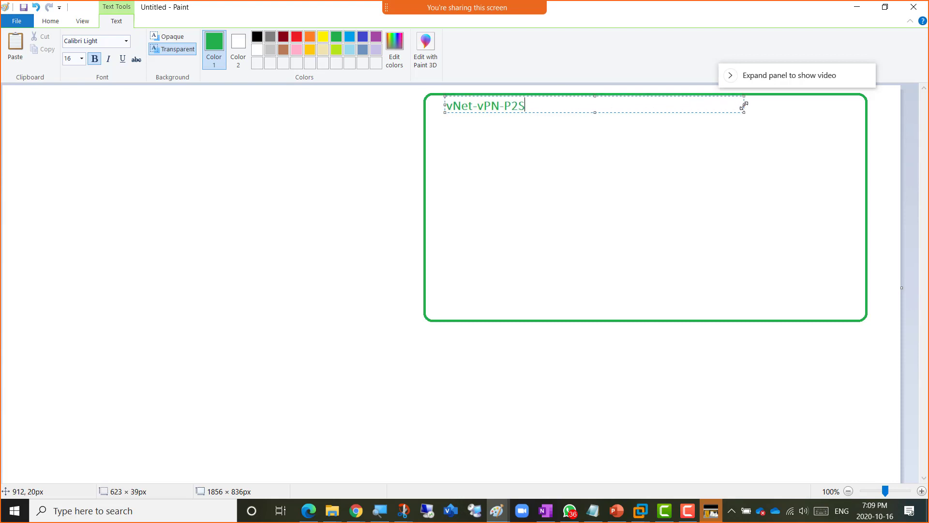
left_click(486, 157)
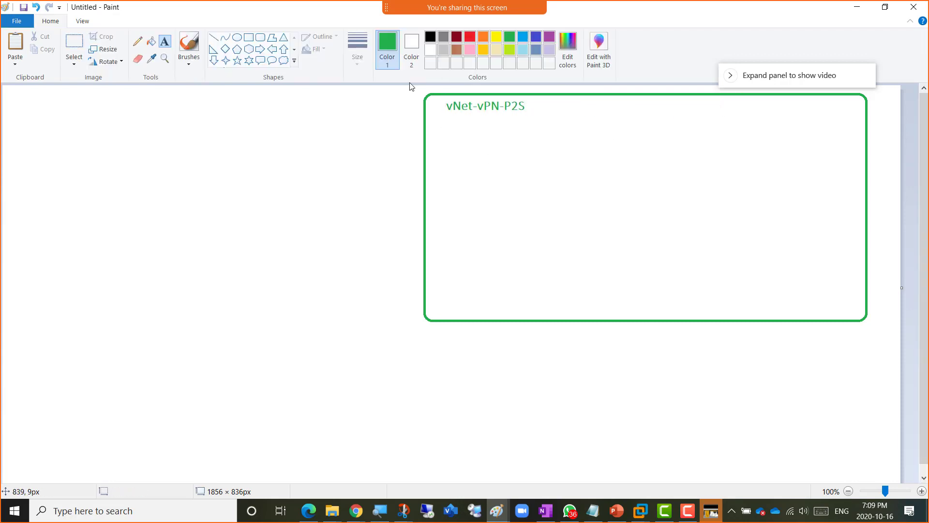
- Draw a dark-blue rounded rectangle inside it labelled Default Subnet
left_click(536, 37)
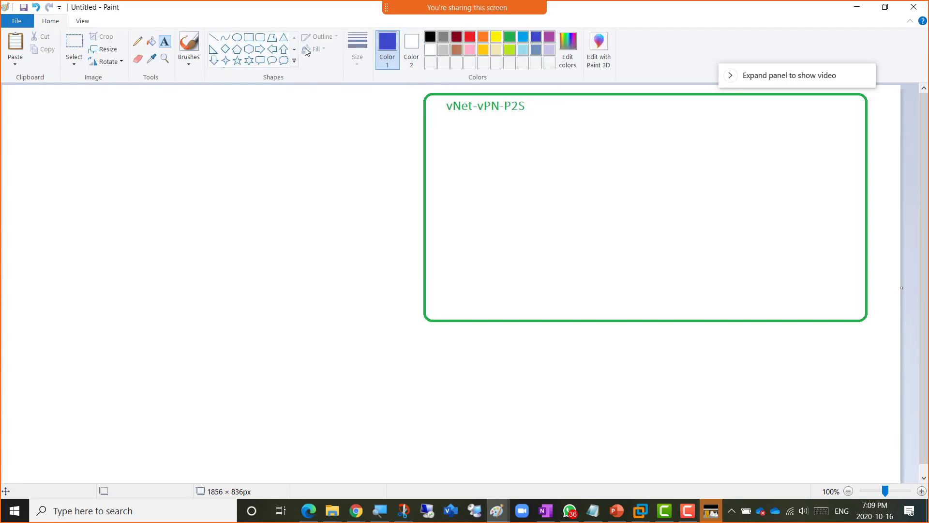
left_click(266, 39)
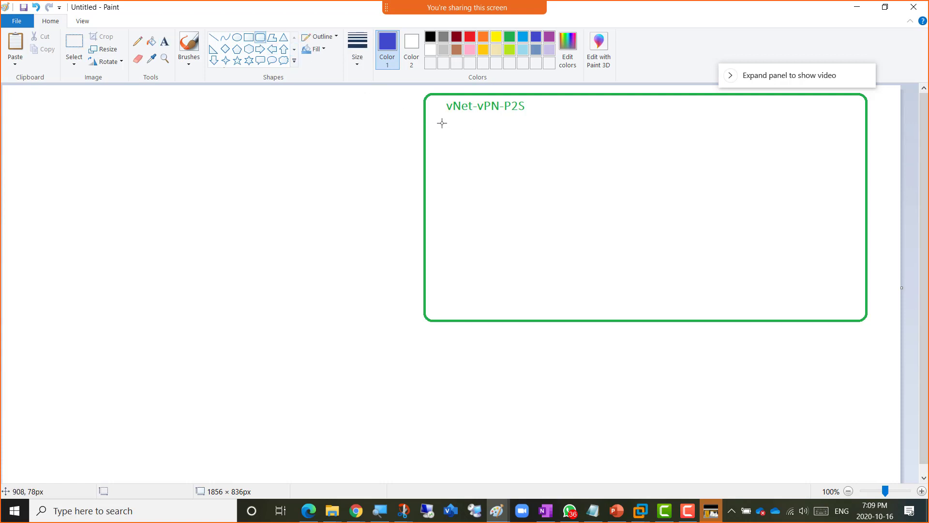
left_click_drag(440, 123, 659, 304)
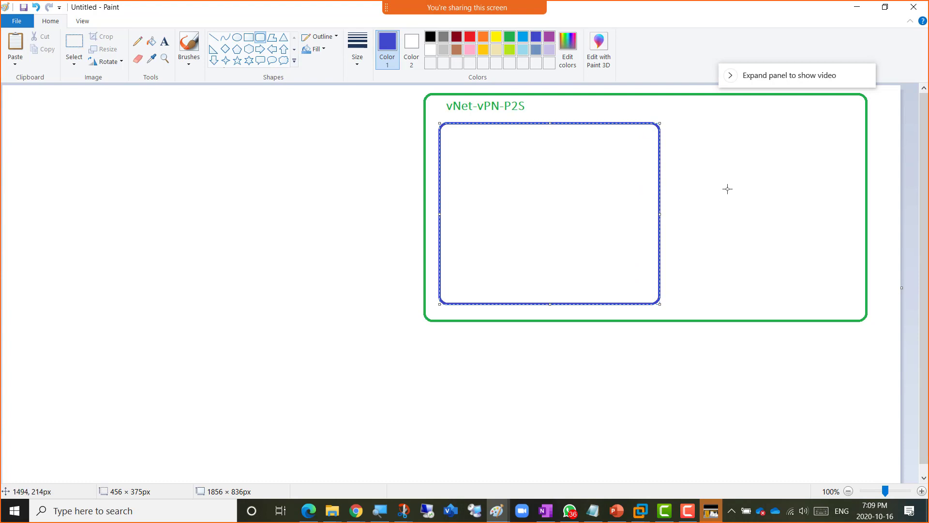
left_click(336, 128)
left_click(164, 41)
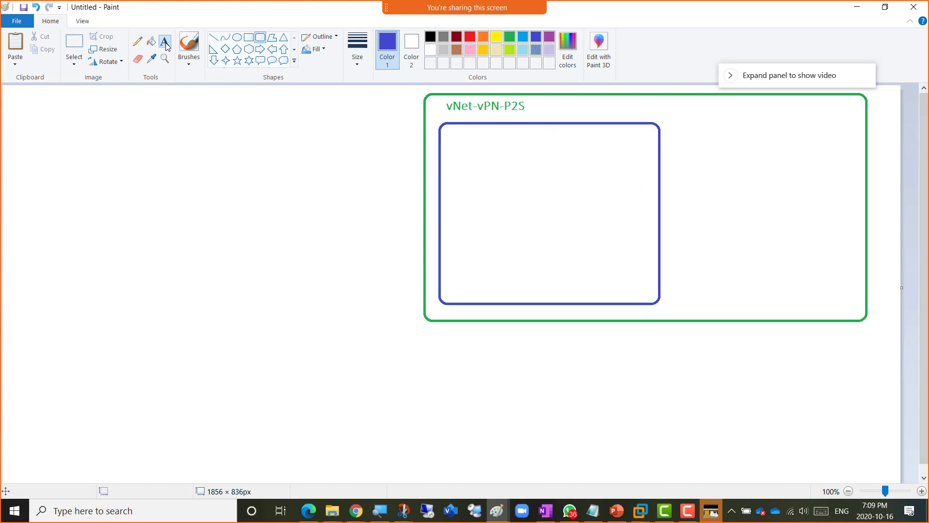
left_click(452, 138)
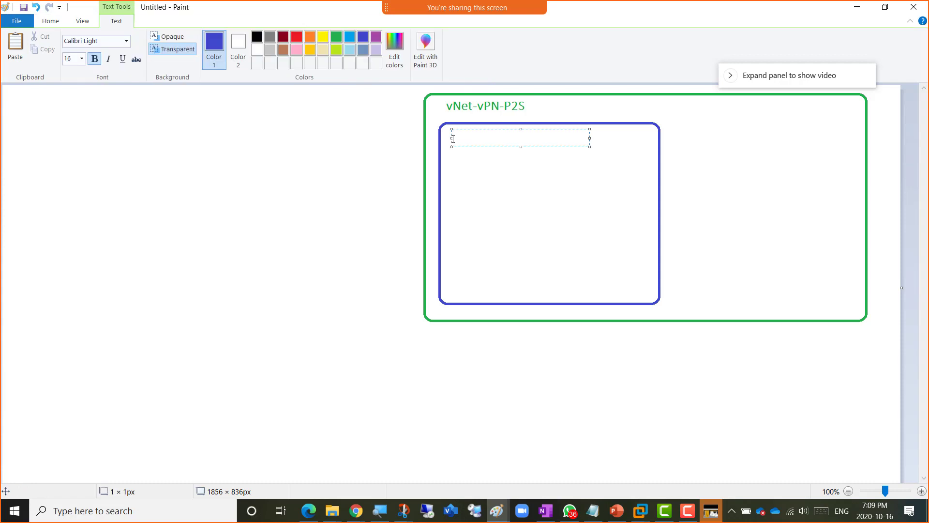
type("Default Subnet")
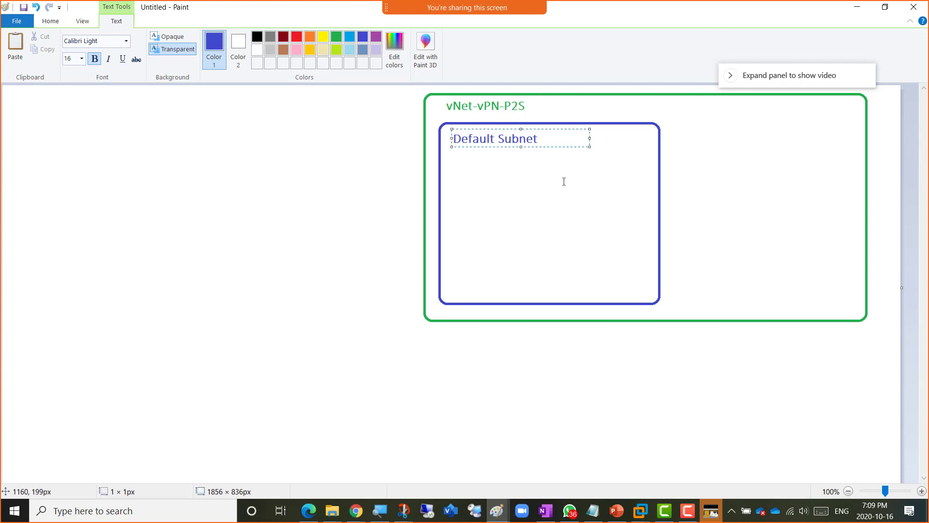
left_click(448, 138)
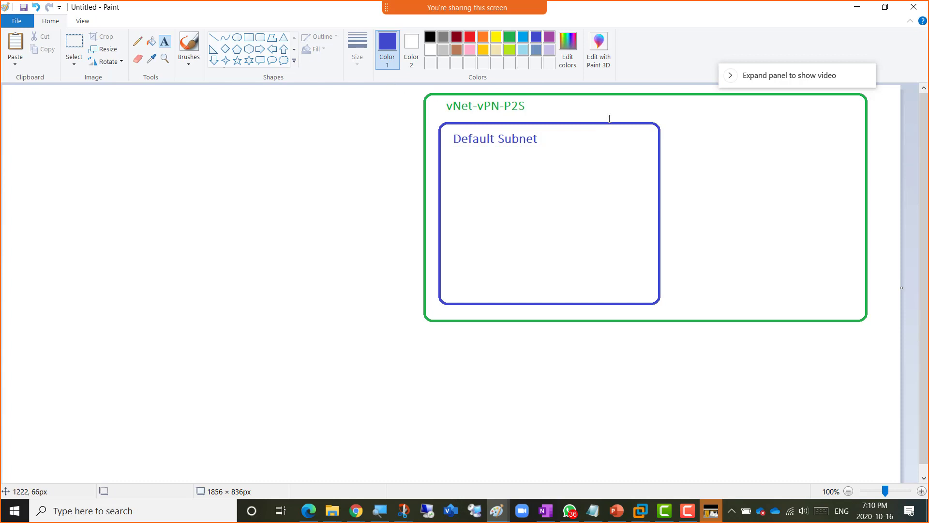
- Discard a stray light-blue rectangle and add a purple Azure VPN Gateway label below the box
left_click(249, 41)
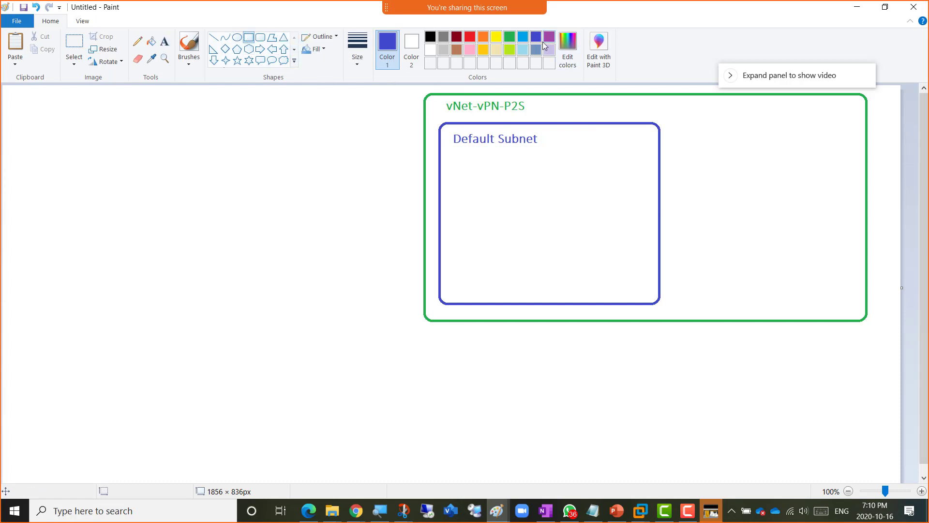
left_click(522, 37)
left_click_drag(483, 159, 575, 289)
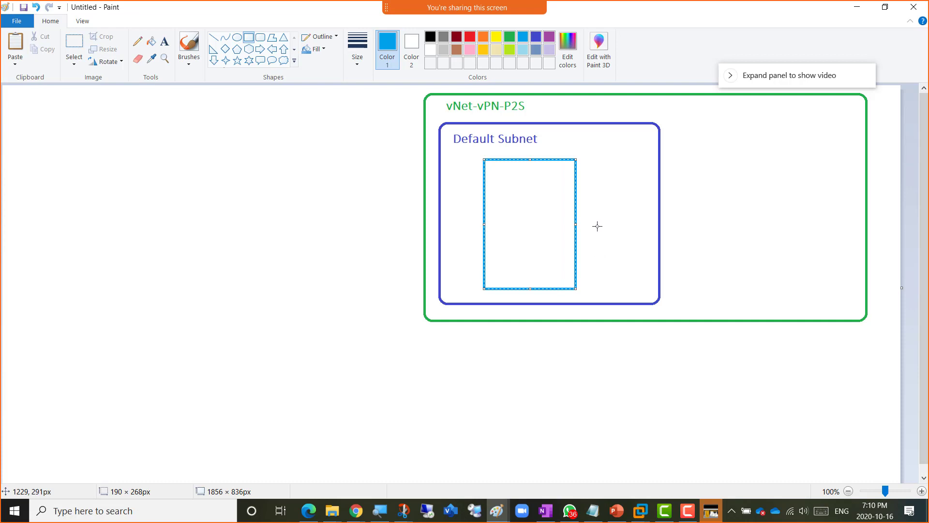
key("Delete")
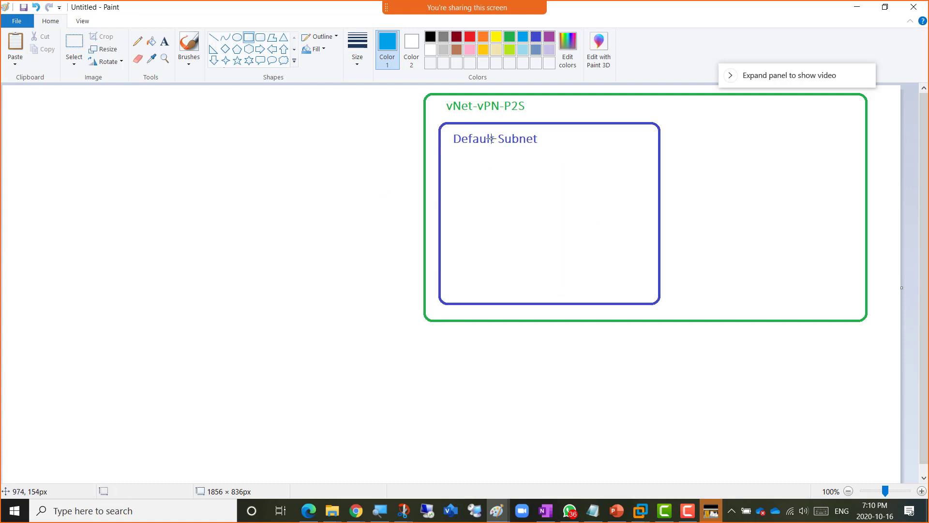
left_click(549, 38)
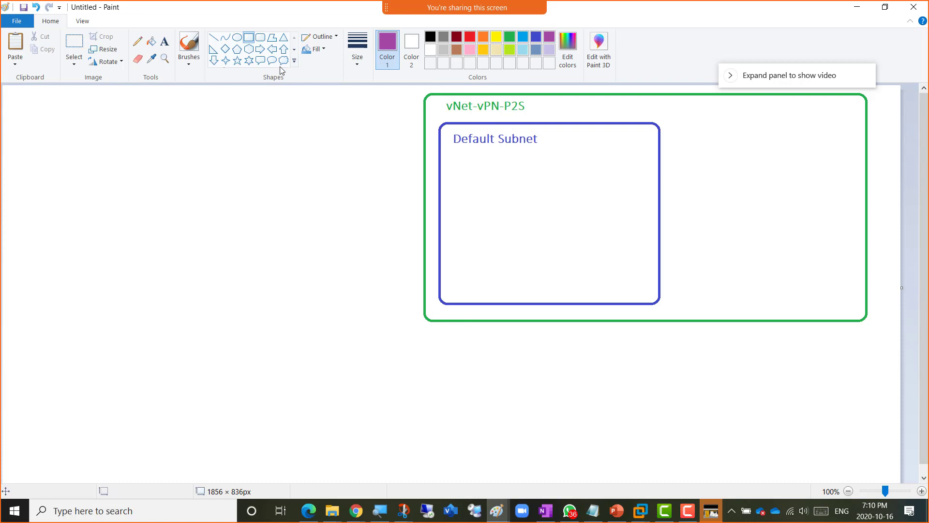
left_click(165, 41)
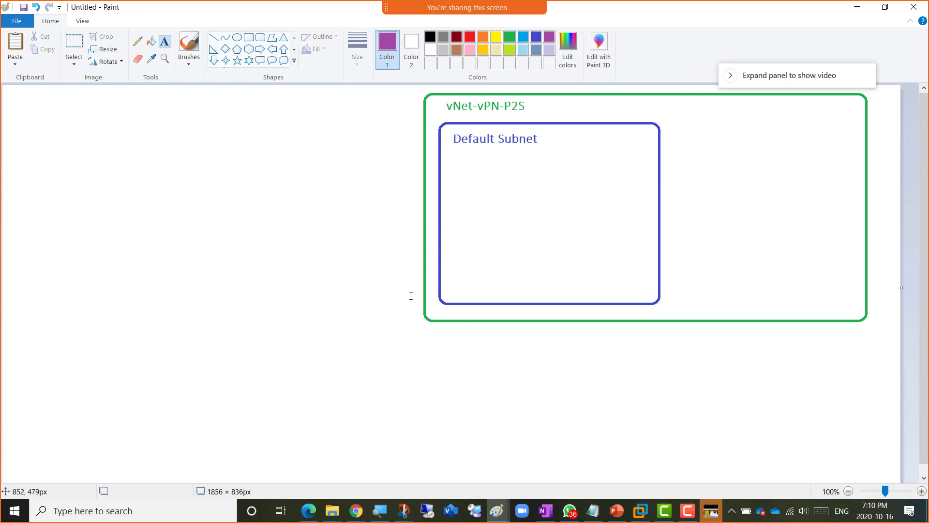
left_click(390, 334)
type("Azure ")
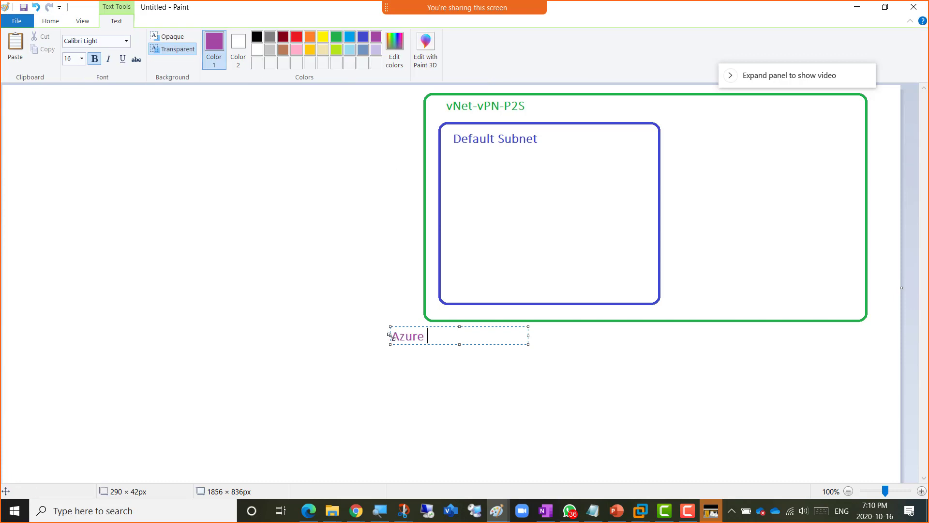
type("VPN Gateway")
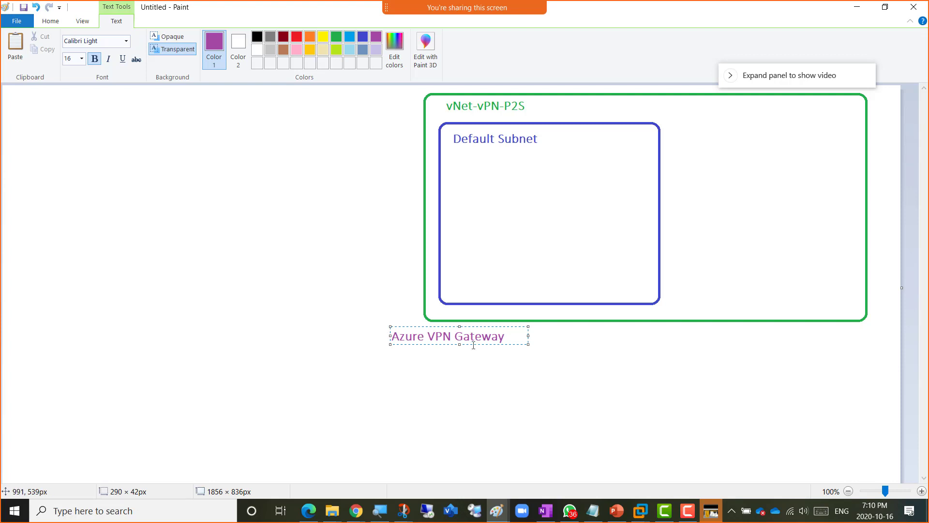
left_click(576, 351)
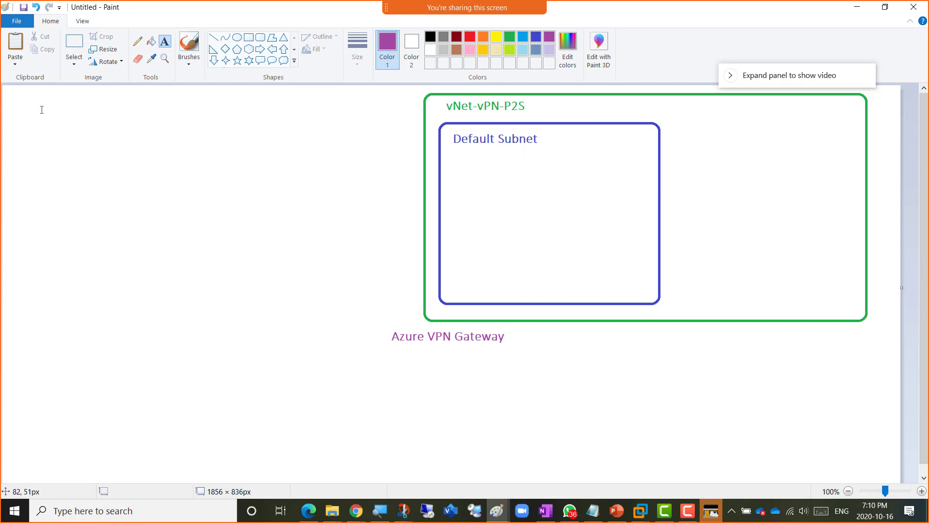
- Add the purple title Point to Site VPN Lab at the canvas top-left
left_click(12, 88)
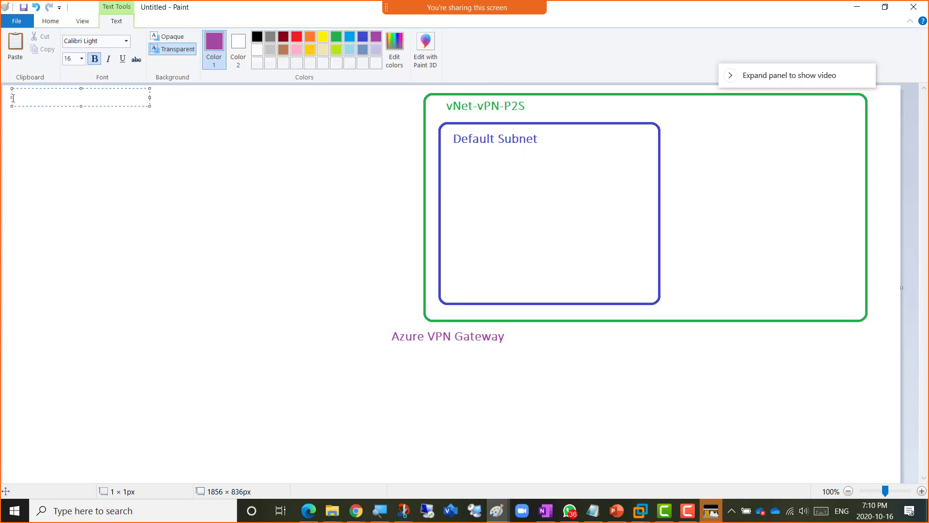
type("Point to Site VPN Lab")
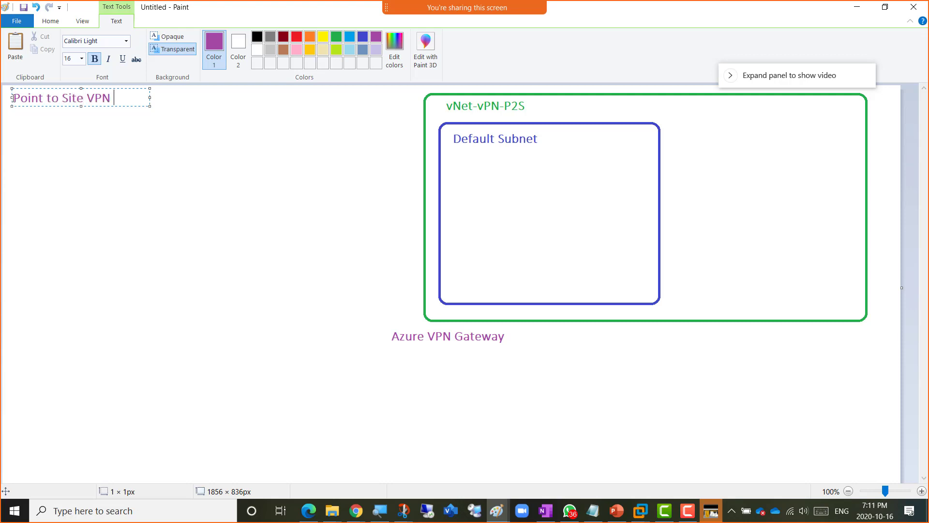
left_click(149, 220)
key("alt+Tab")
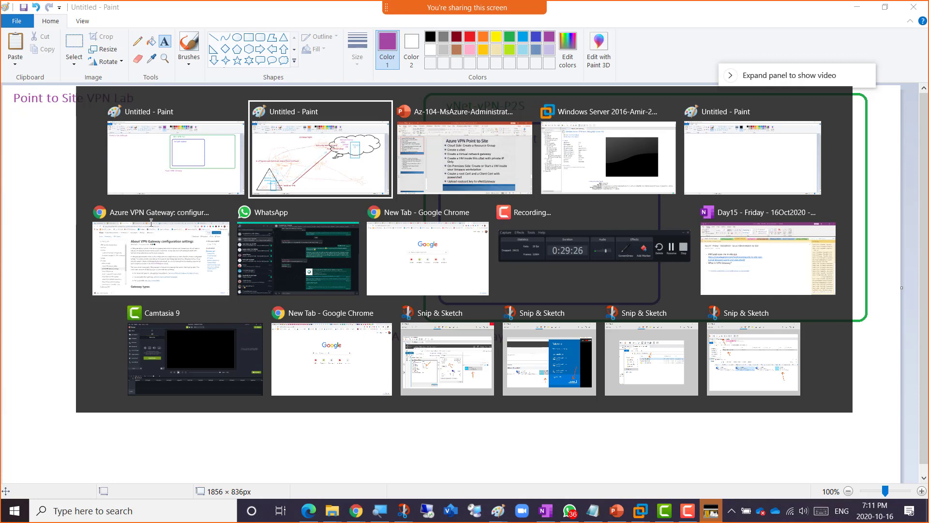
- Switch to the Azure portal tab in Chrome, go to Home, and show the portal menu
key("alt+Tab")
key("alt+Tab")
key("alt+Tab")
key("alt+Tab")
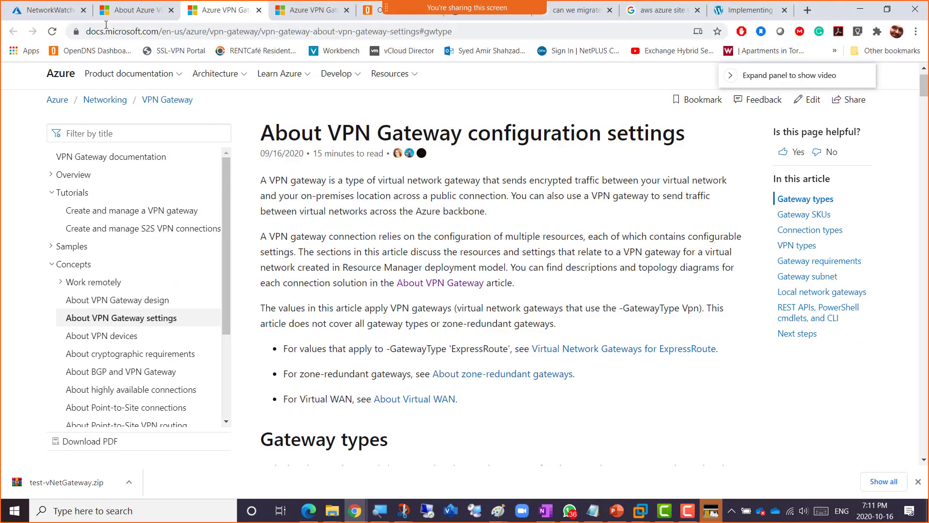
left_click(34, 11)
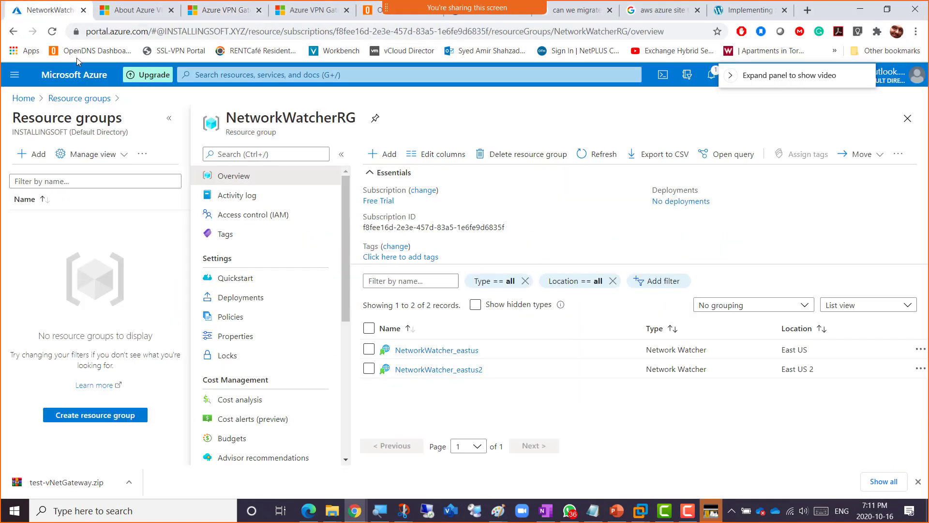
left_click(22, 99)
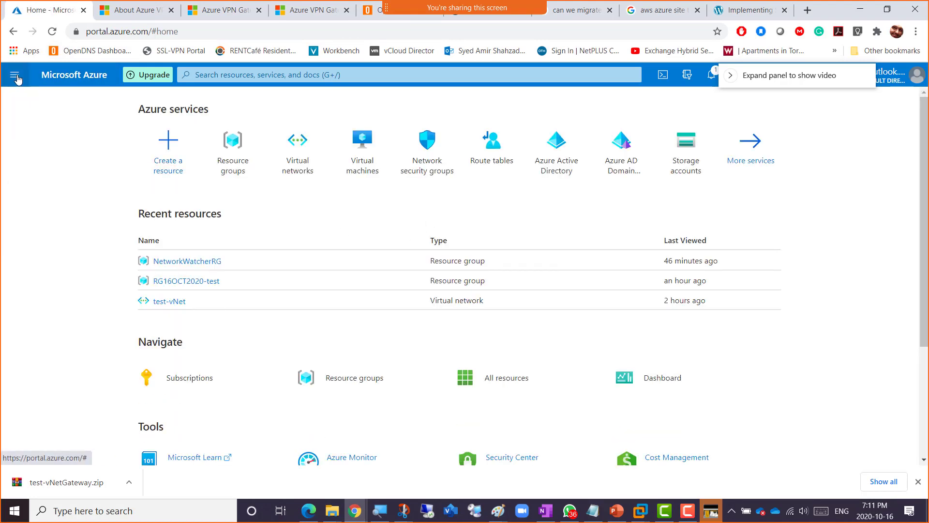
left_click(15, 76)
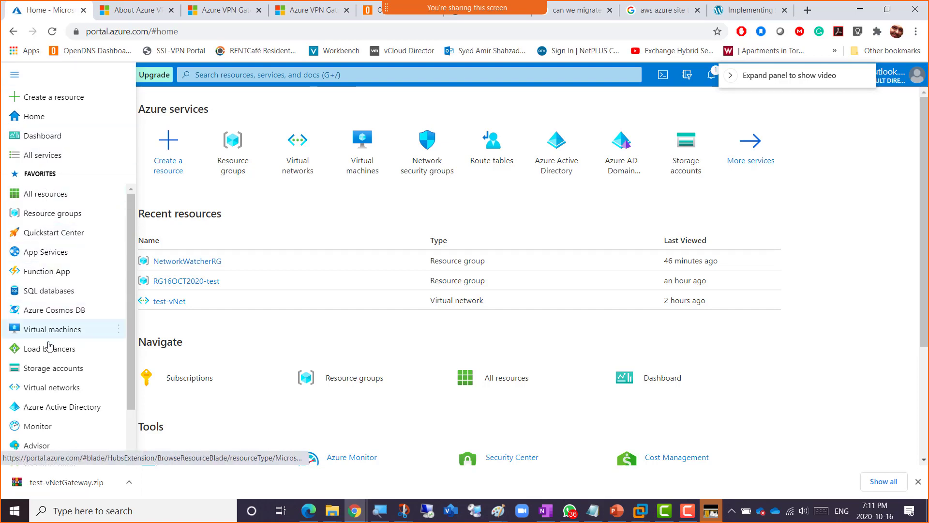
- Go to Virtual networks and start adding a new virtual network
left_click(62, 390)
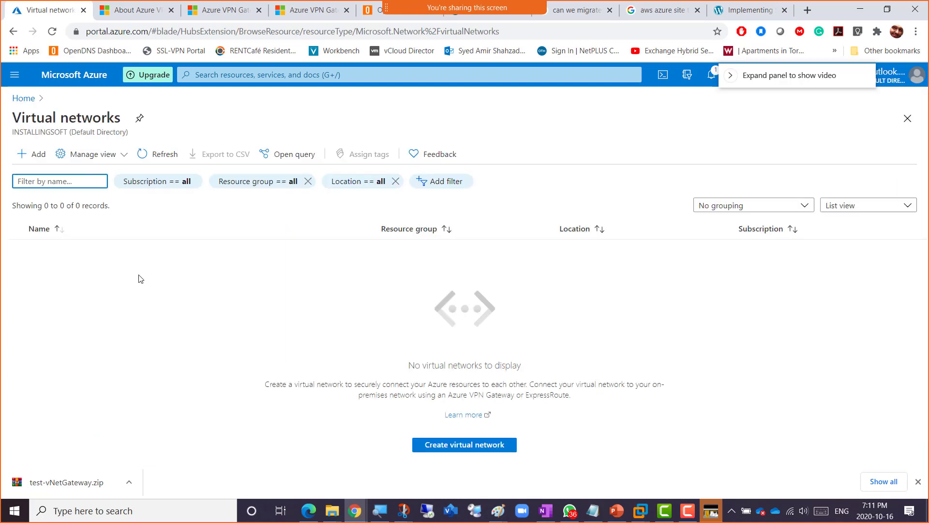
left_click(34, 155)
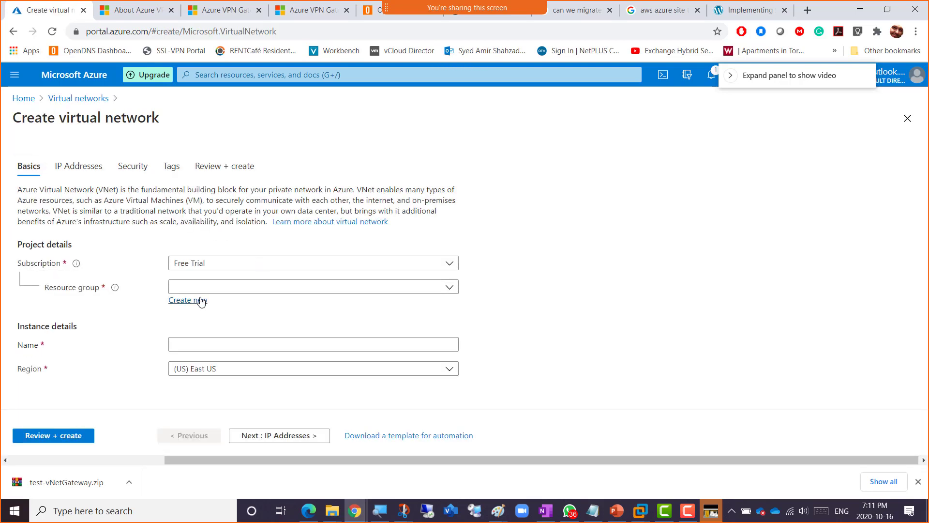
- Create resource group RG16Oct2020vpn and name the network vNet-VPN-P2S in (US) East US
left_click(231, 292)
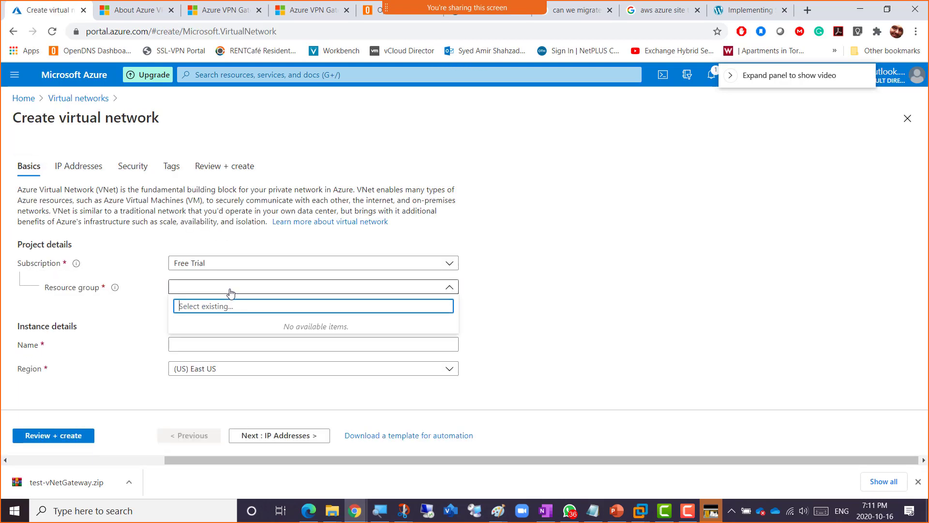
left_click(231, 292)
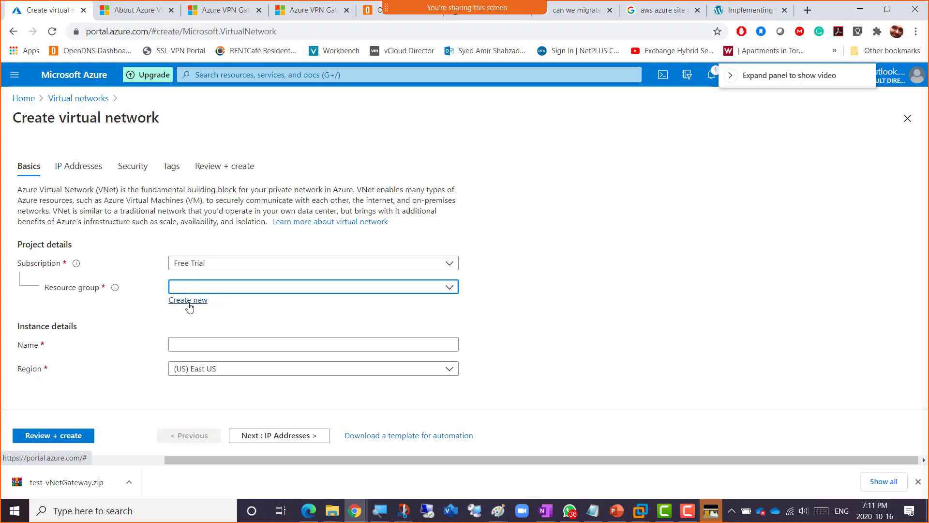
left_click(188, 306)
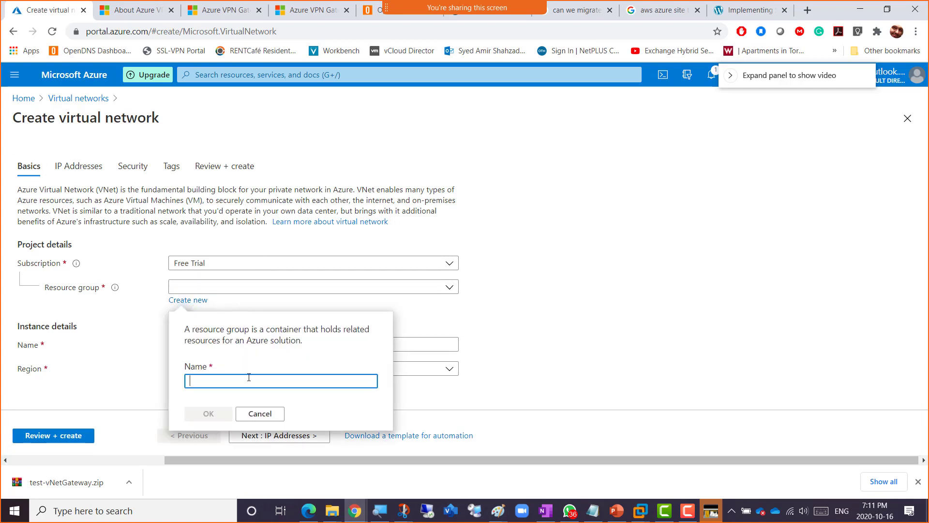
type("RG16")
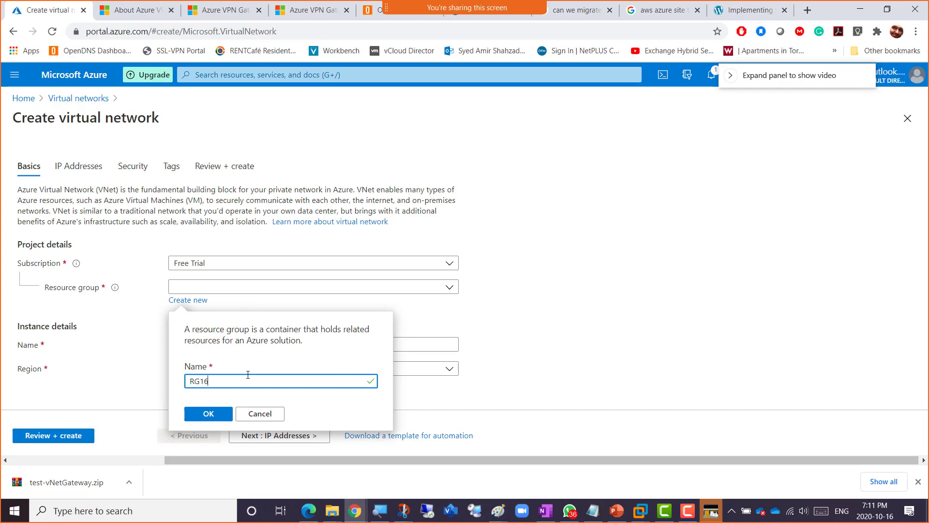
type("Oct2020vpn")
left_click(199, 415)
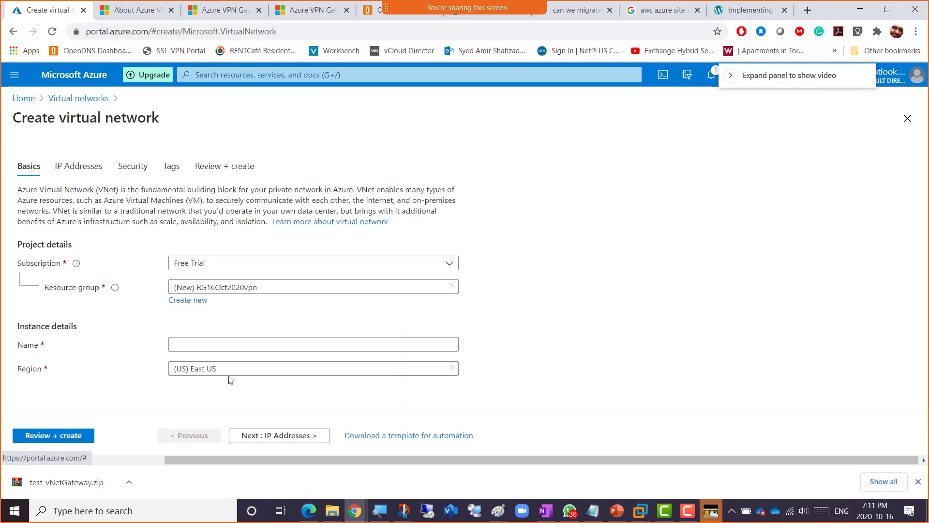
left_click(227, 347)
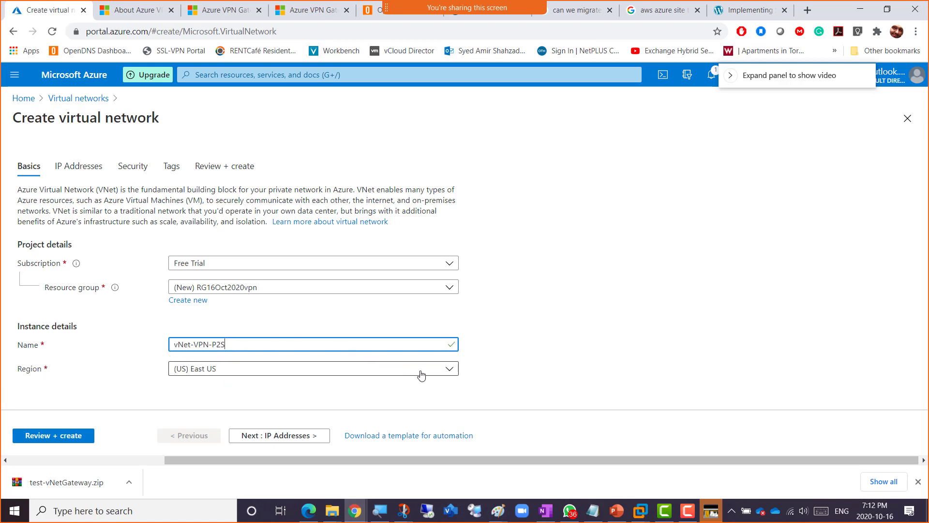
left_click(503, 377)
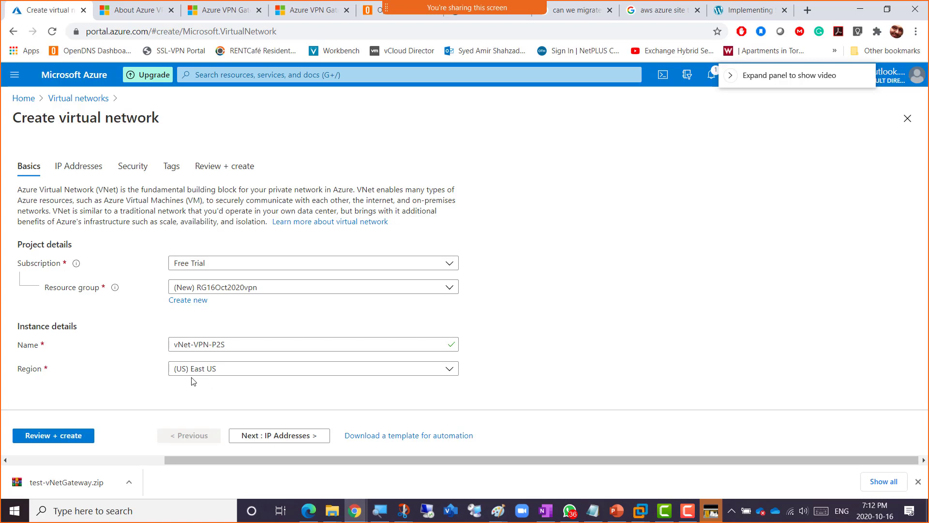
- Review the 10.0.0.0/16 address space, then move on to the Security settings
left_click(281, 436)
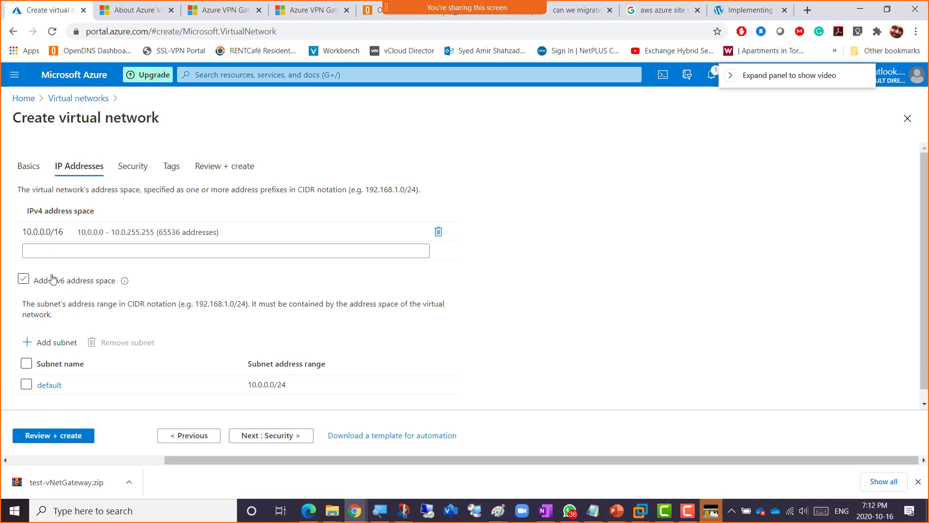
left_click(31, 236)
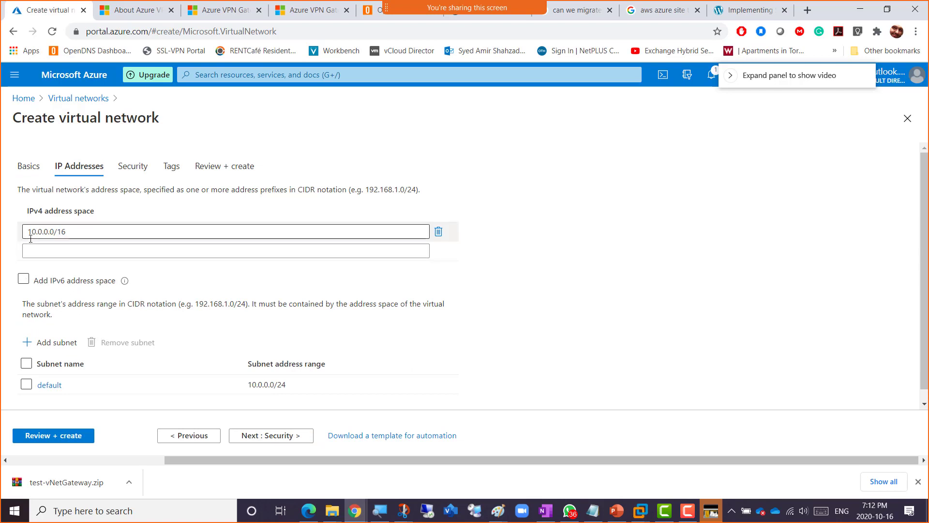
left_click(78, 246)
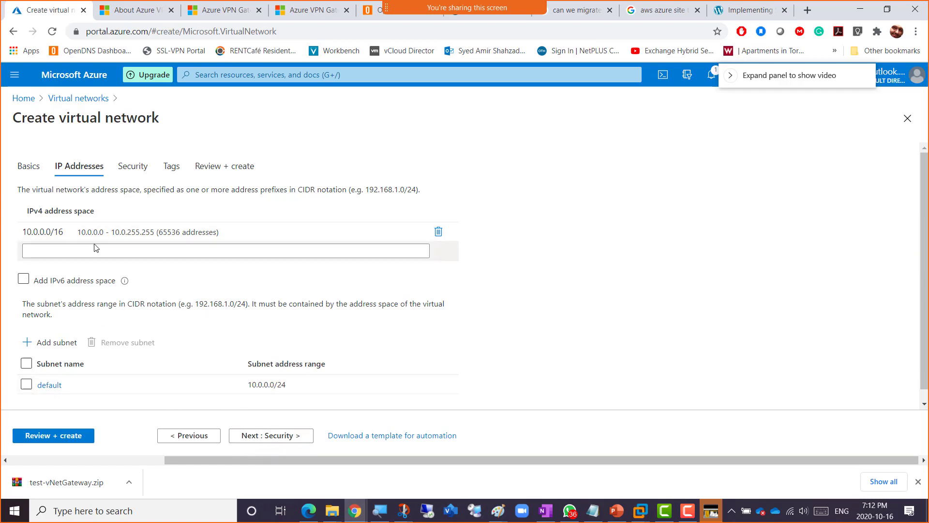
left_click(286, 438)
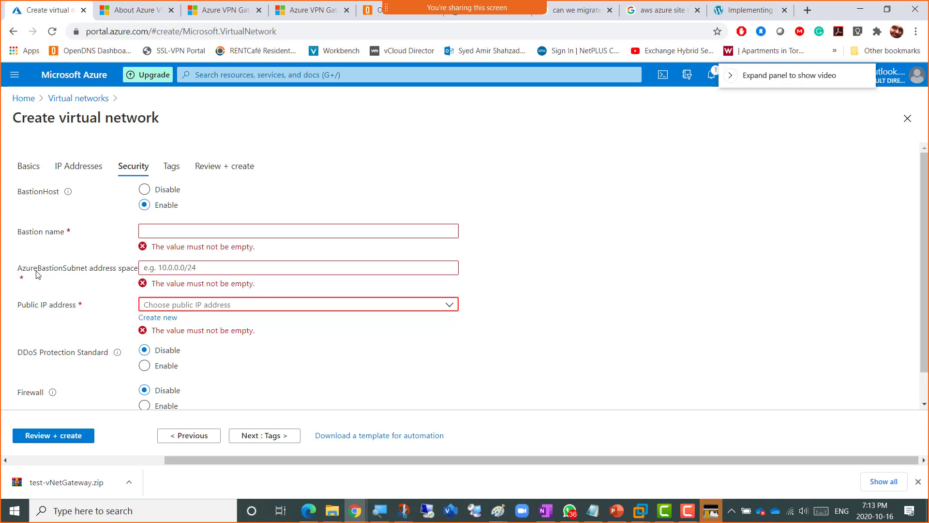
- Name the Bastion AzureBastionSubnet with address space 10.0.1.0/24, then return to IP Addresses
left_click_drag(18, 269, 87, 274)
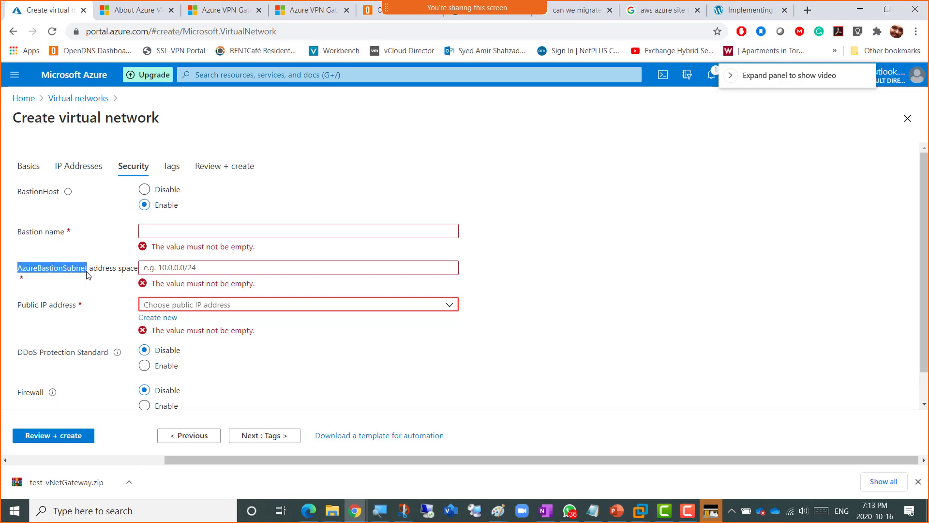
left_click(159, 234)
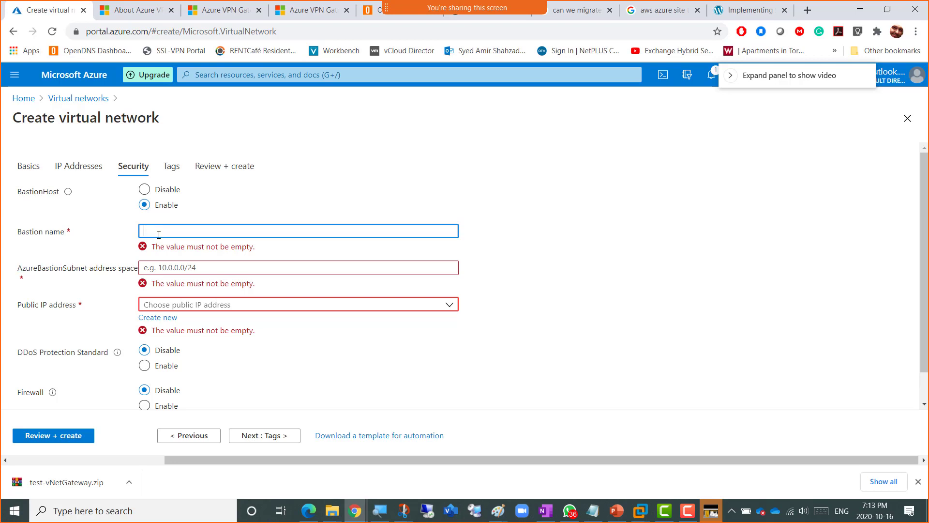
type("AzureBastionSubnet")
left_click(158, 255)
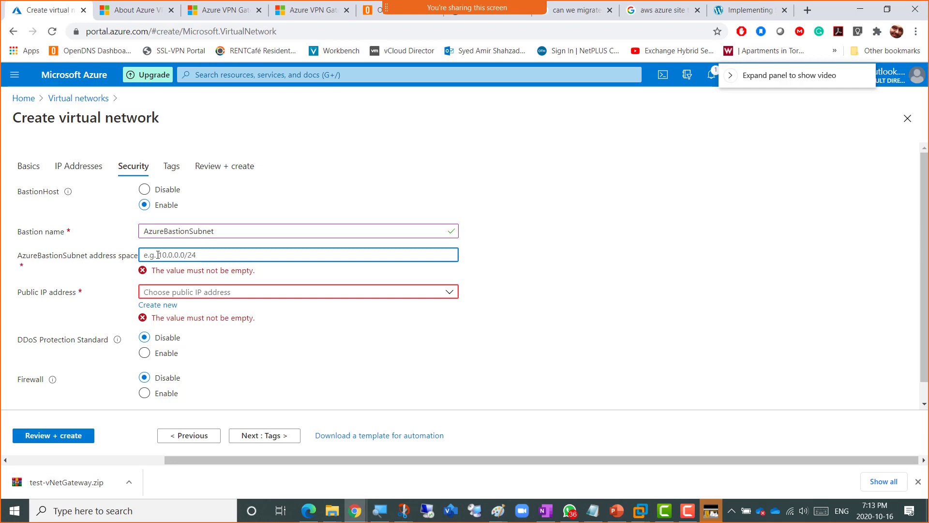
type("10.0.1.0/24")
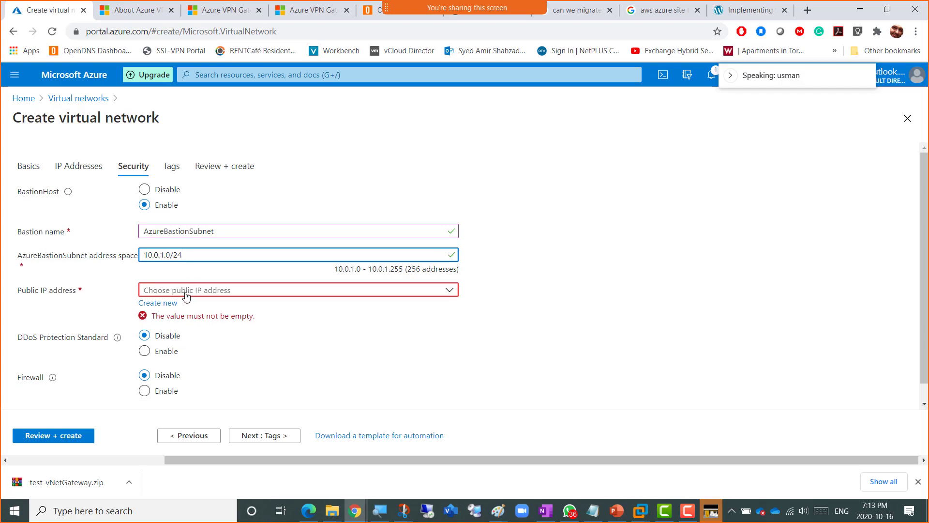
left_click(193, 437)
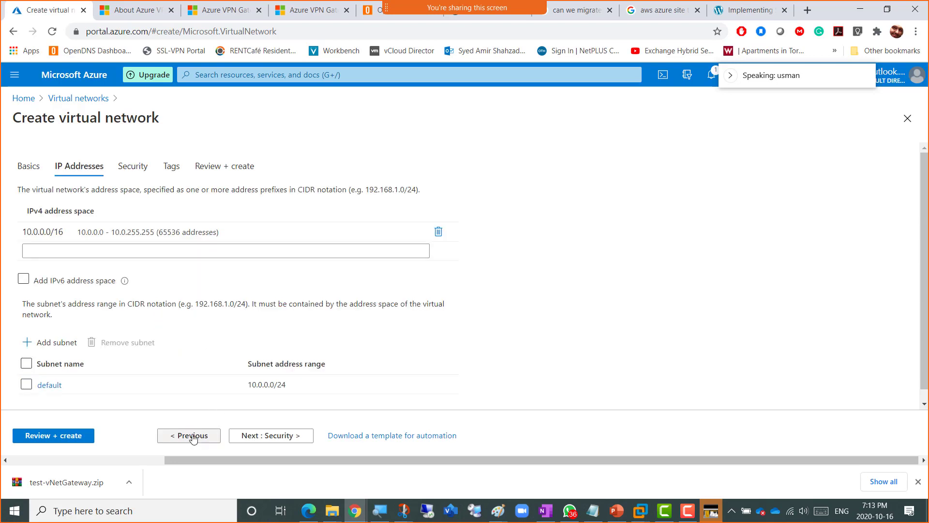
- Select the default 10.0.0.0/24 subnet and return to the Bastion Security settings
left_click(27, 365)
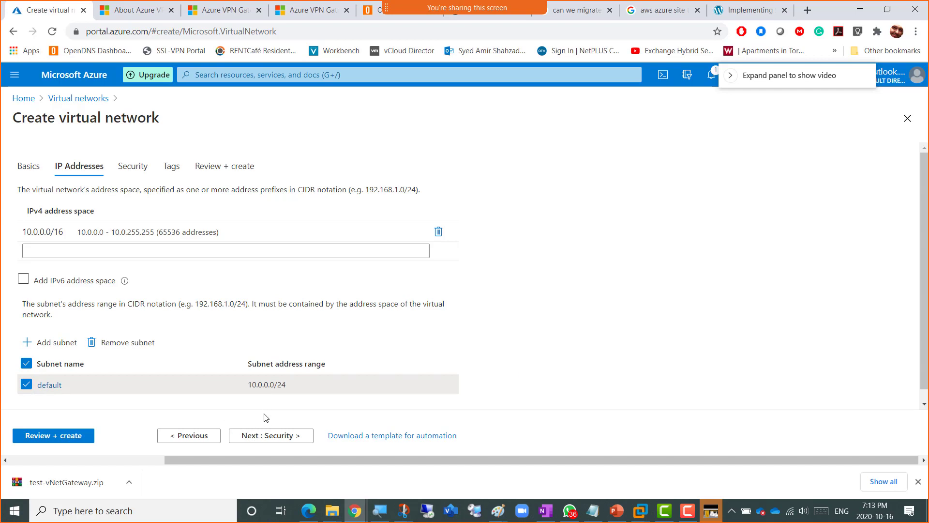
left_click(272, 437)
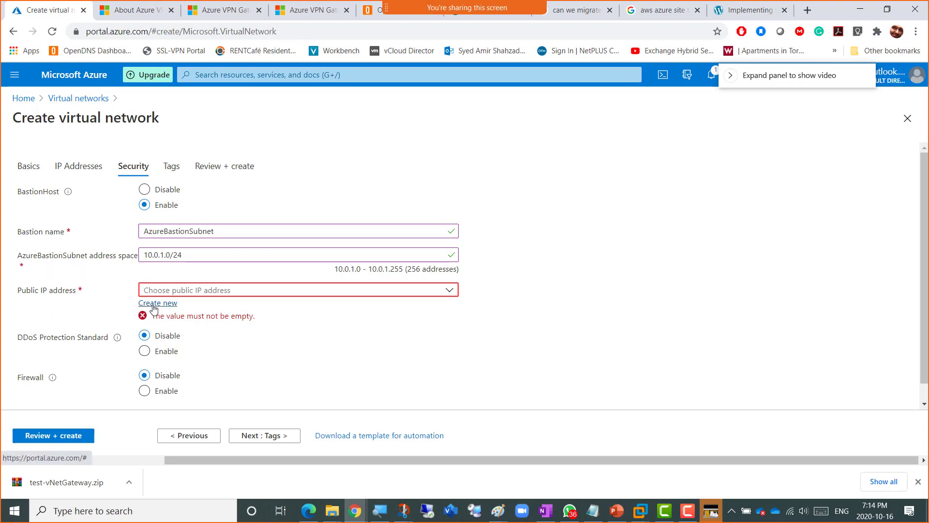
- Create a new public IP address named pip-vpn for the Bastion
left_click(156, 304)
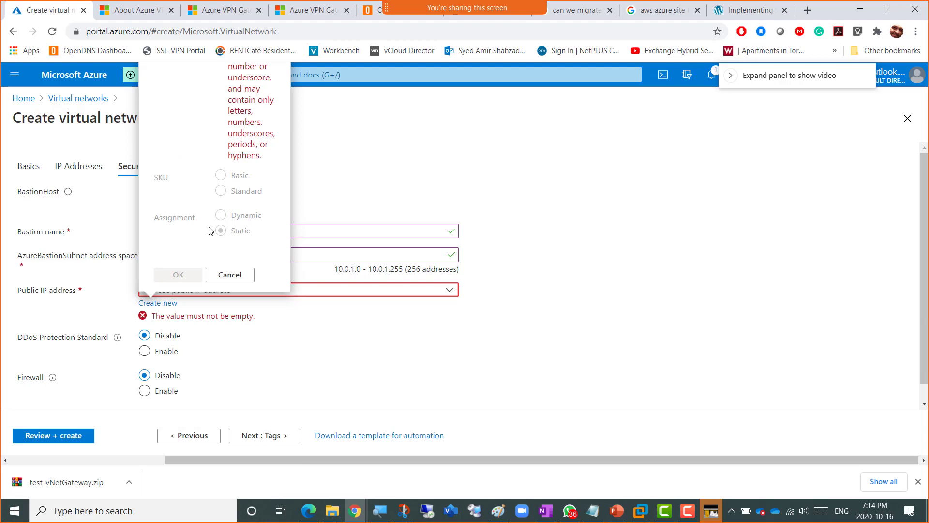
type("pip-vpn")
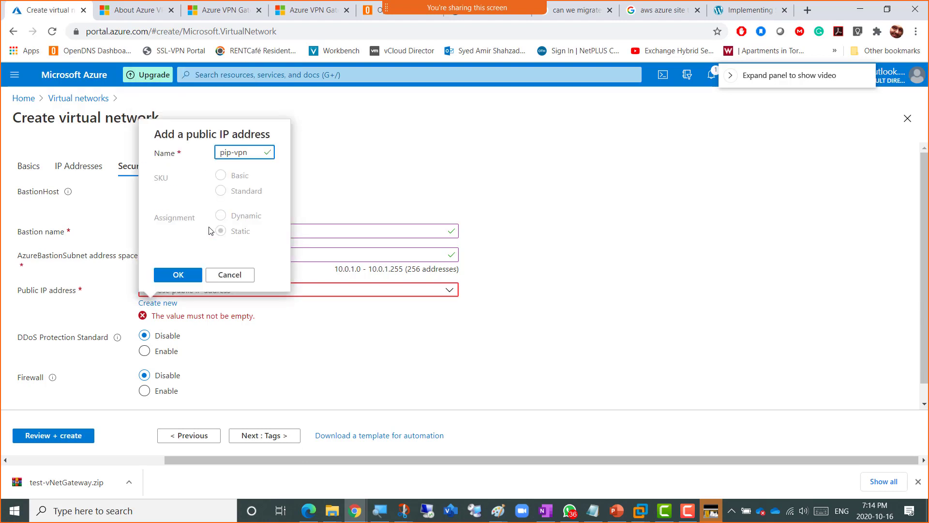
left_click(176, 276)
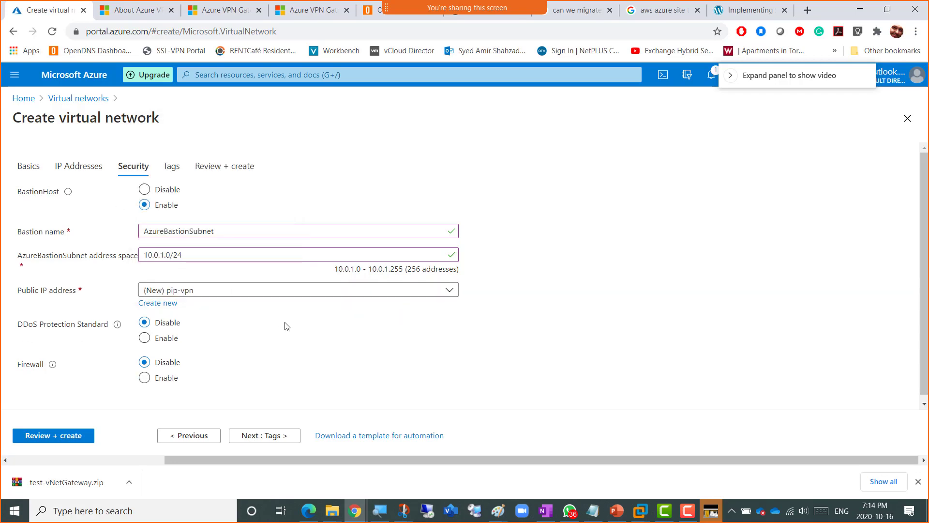
scroll(488, 341, "down", 1)
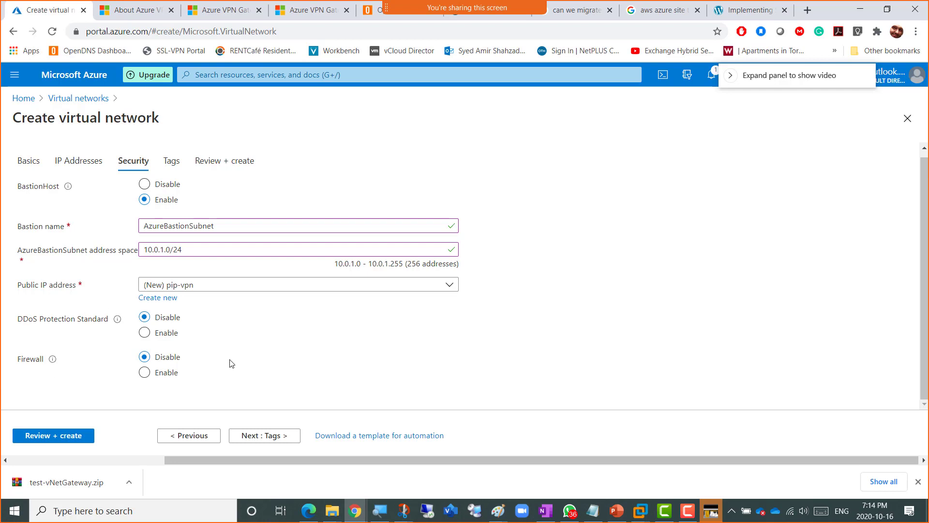
- Add a tag with name 'Name' and value 'VPN Lab P2S' to the virtual network
left_click(265, 440)
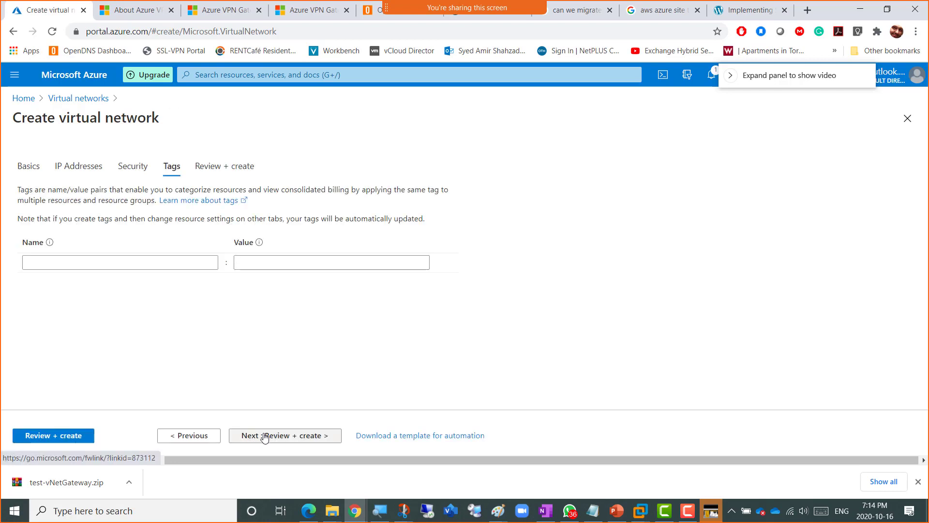
left_click(142, 265)
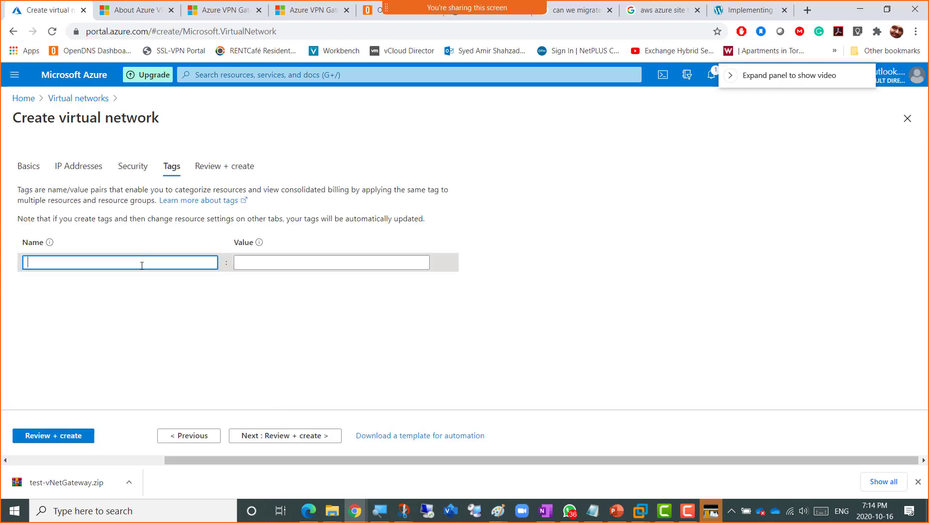
type("Name")
key("Tab")
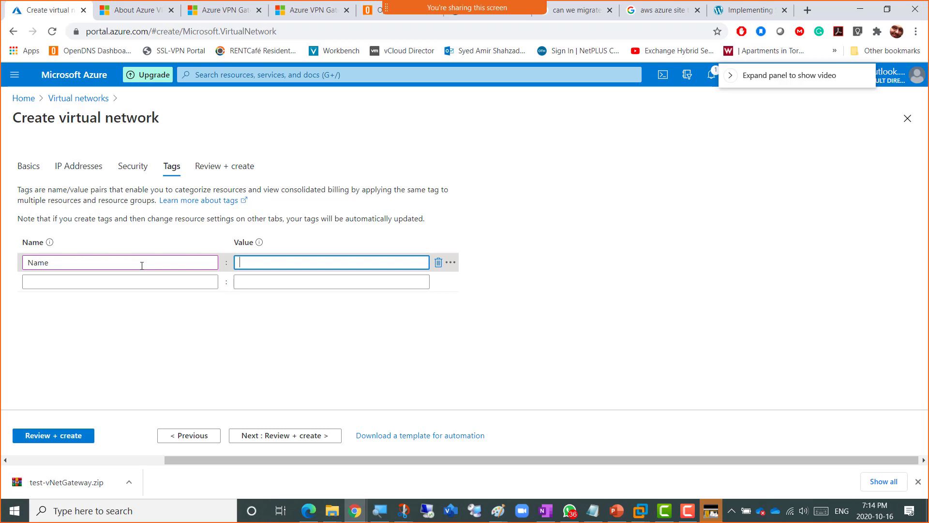
type("VPN Lab P2S")
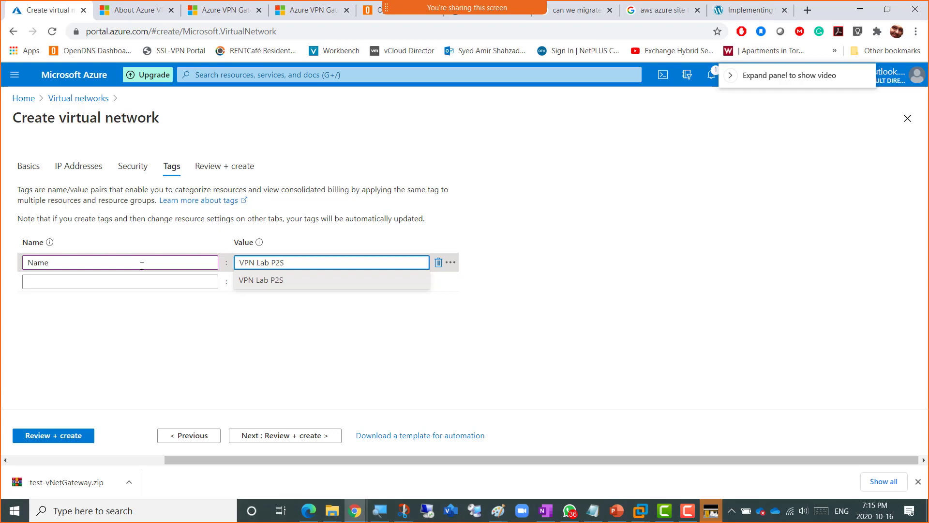
left_click(361, 399)
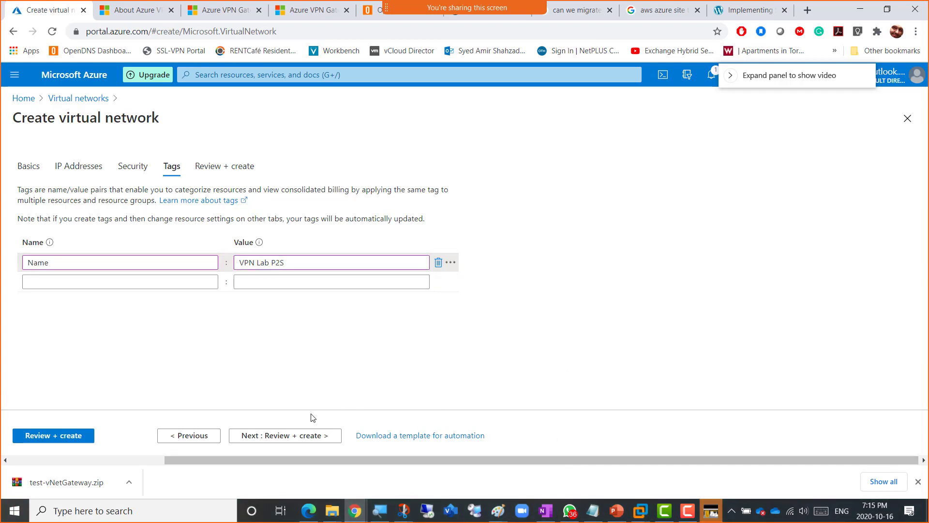
- Pass validation and start deploying vNet-VPN-P2S into resource group RG16Oct2020vpn
left_click(292, 436)
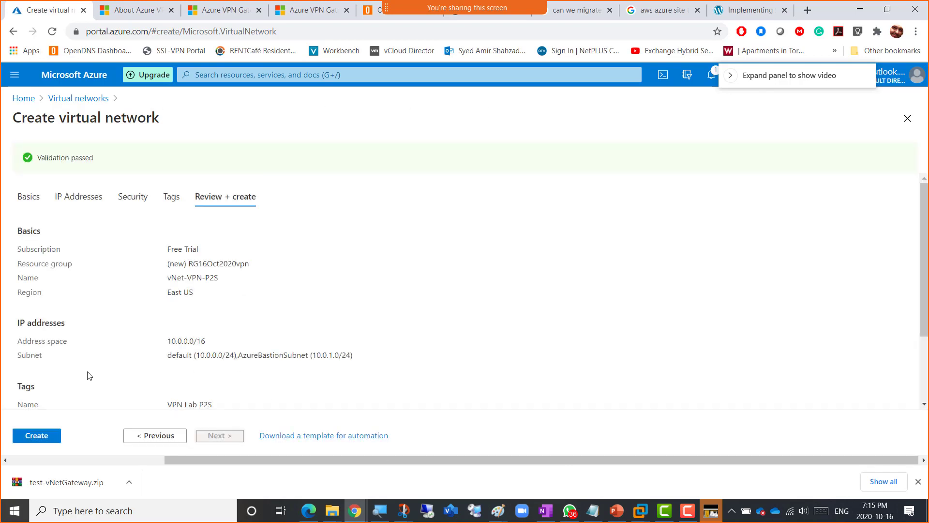
left_click(35, 438)
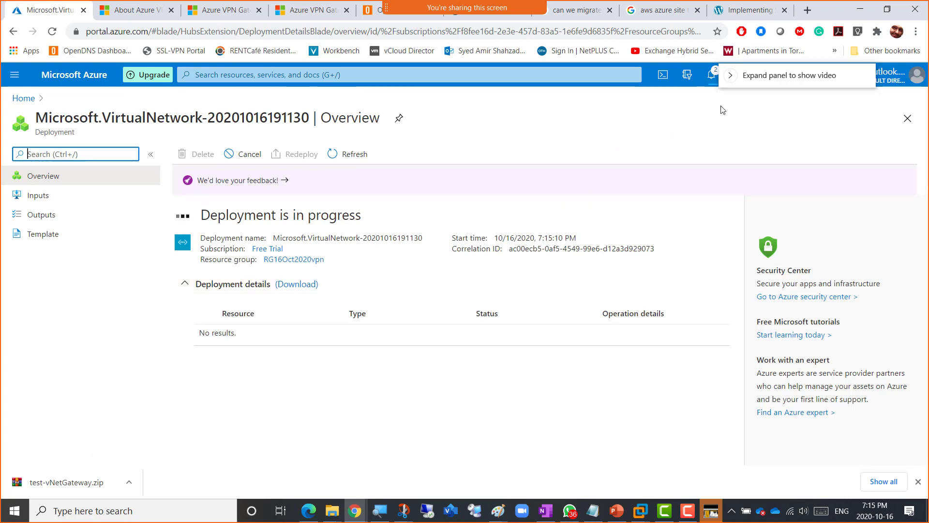
left_click_drag(739, 82, 776, 119)
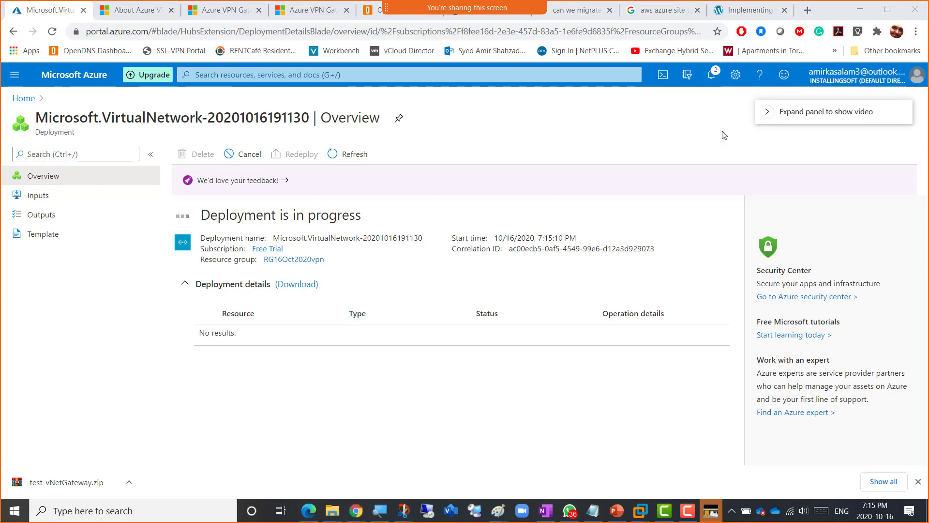
- Show PowerPoint slide 11 'Azure VPN Point to Site' and point to 'Create a Virtual network gateway'
left_click(616, 510)
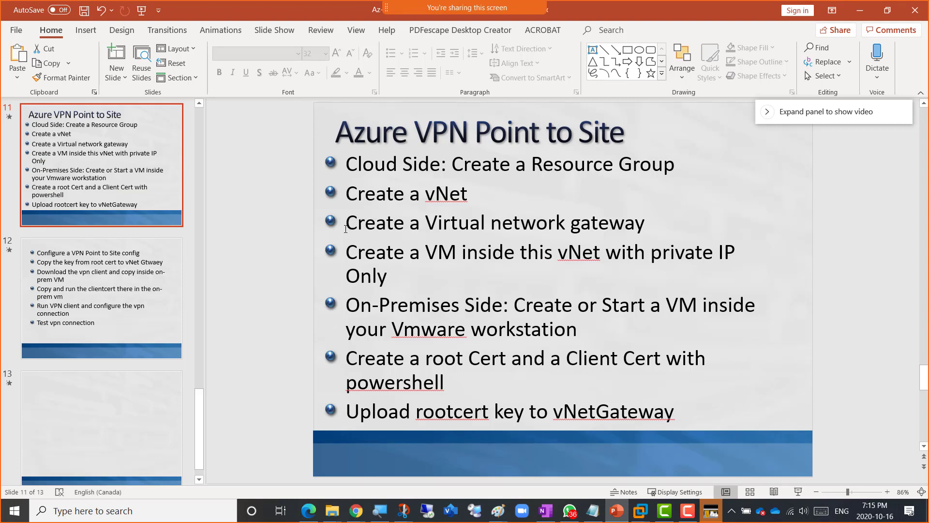
left_click(347, 227)
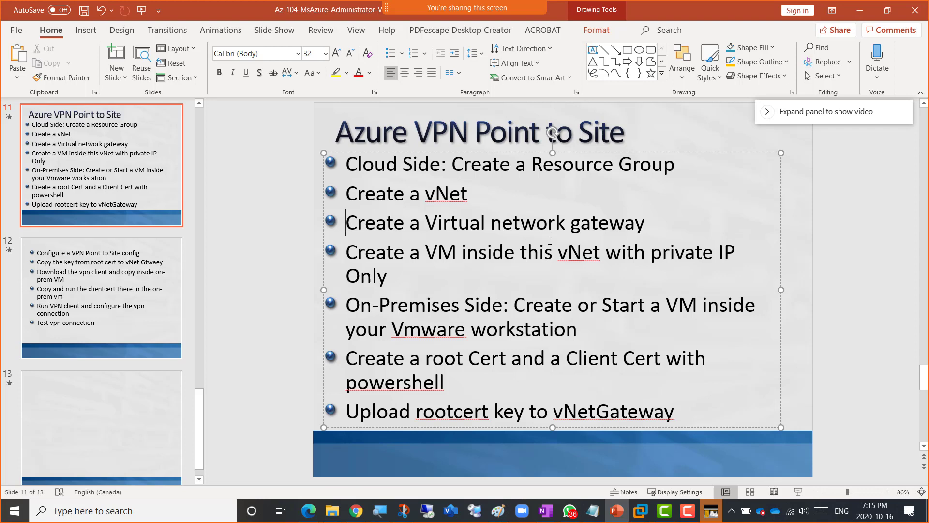
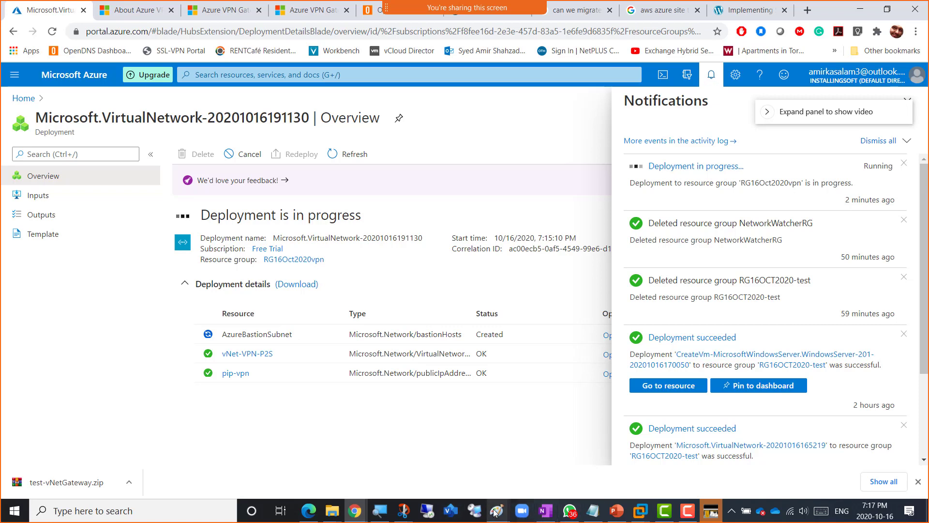
- Bring the Paint 'Point to Site VPN Lab' diagram to the front while deployment runs
mouse_move(496, 511)
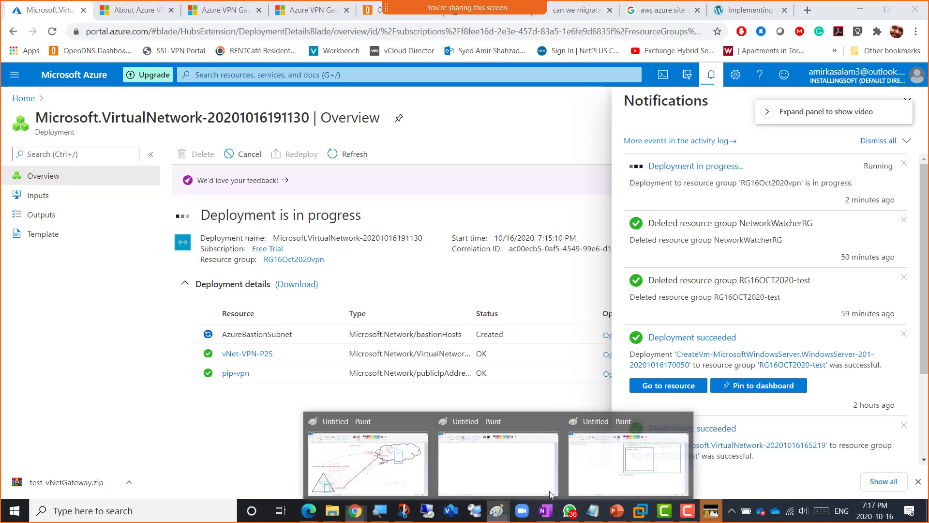
left_click(609, 467)
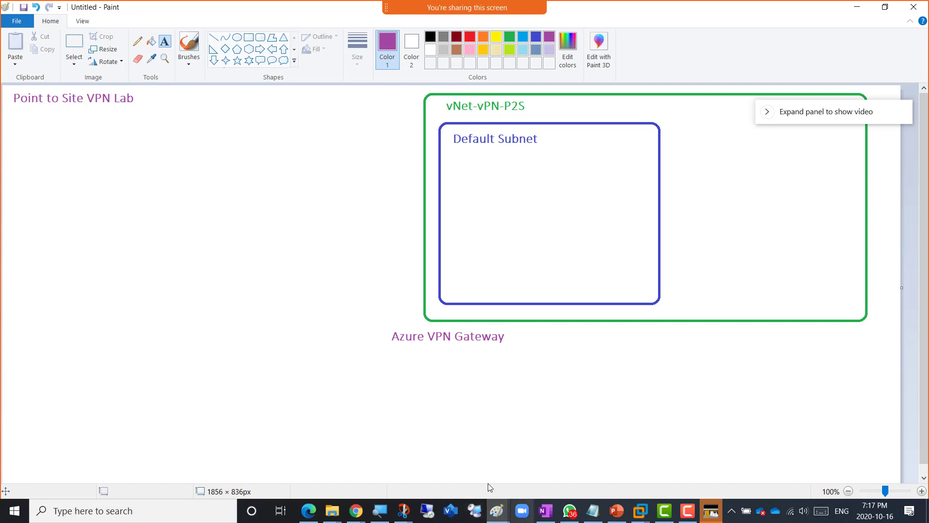
- Check the Azure deployment page, then return to the Paint diagram with the Rectangle shape selected
left_click(356, 510)
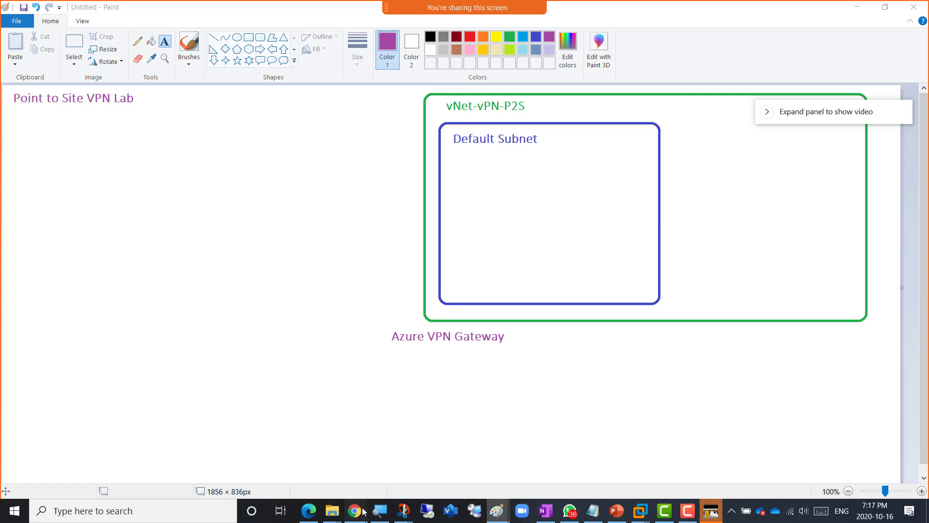
left_click(507, 462)
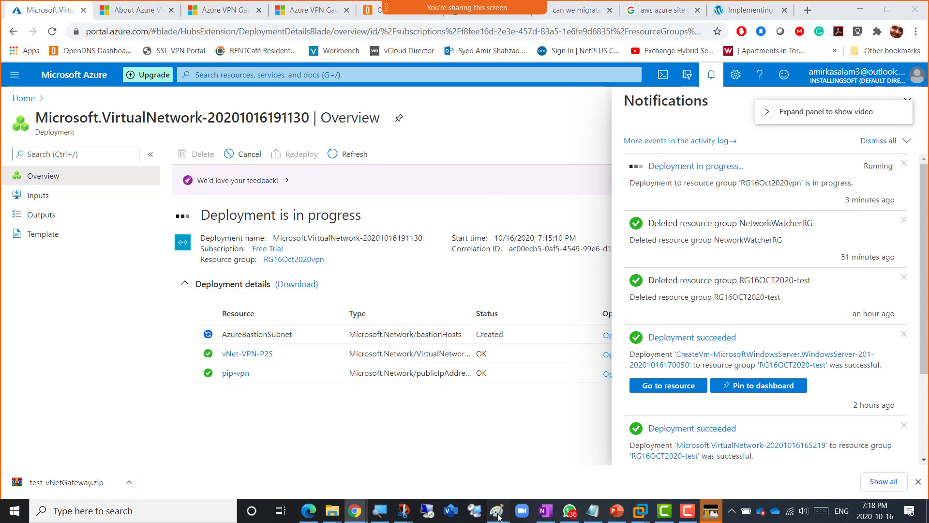
mouse_move(498, 517)
left_click(581, 450)
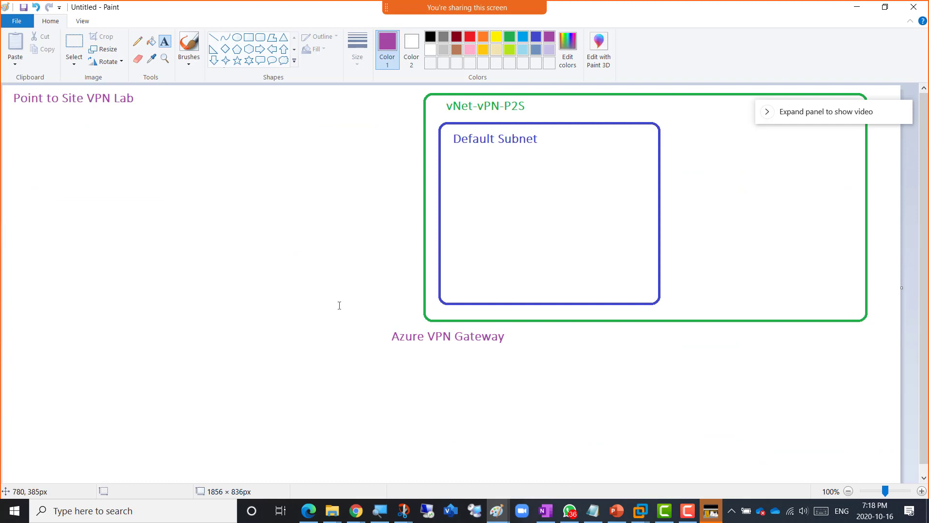
left_click(248, 38)
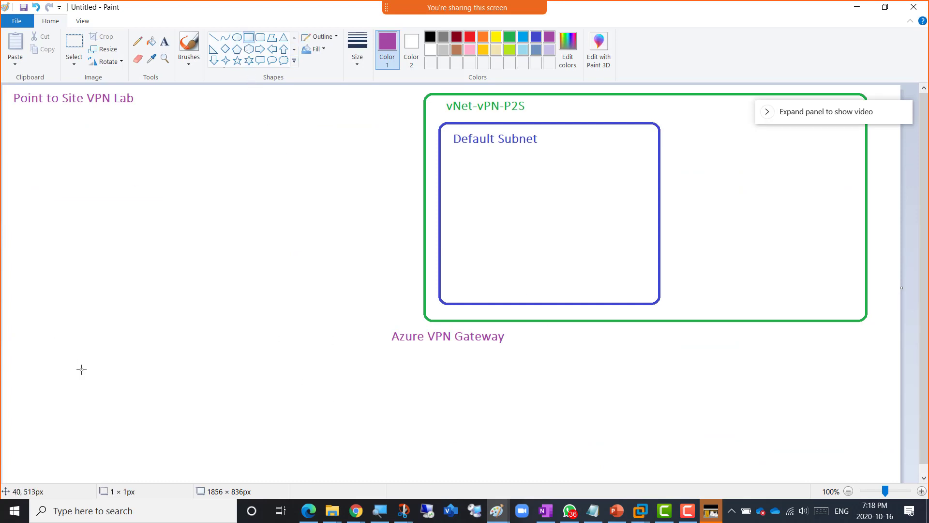
- Draw a tall black-outlined box at the lower left of the diagram
left_click_drag(22, 333, 109, 465)
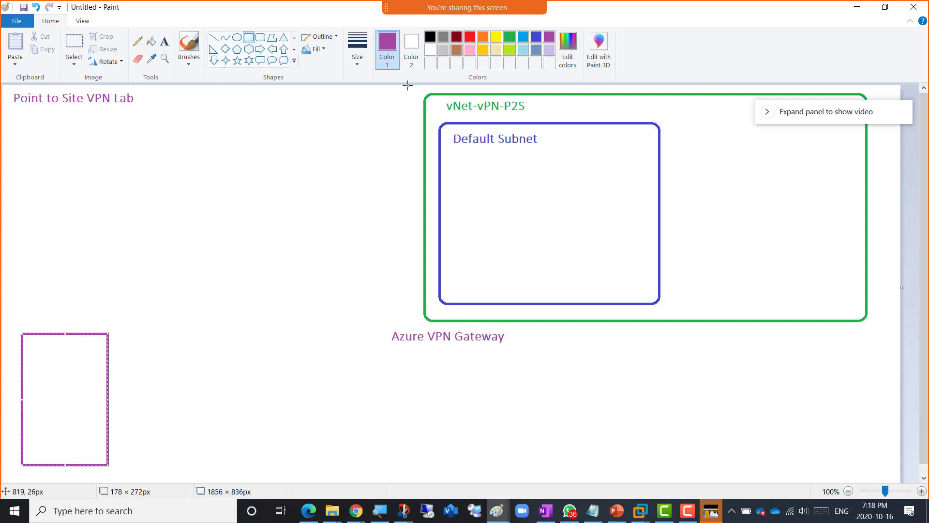
left_click(430, 36)
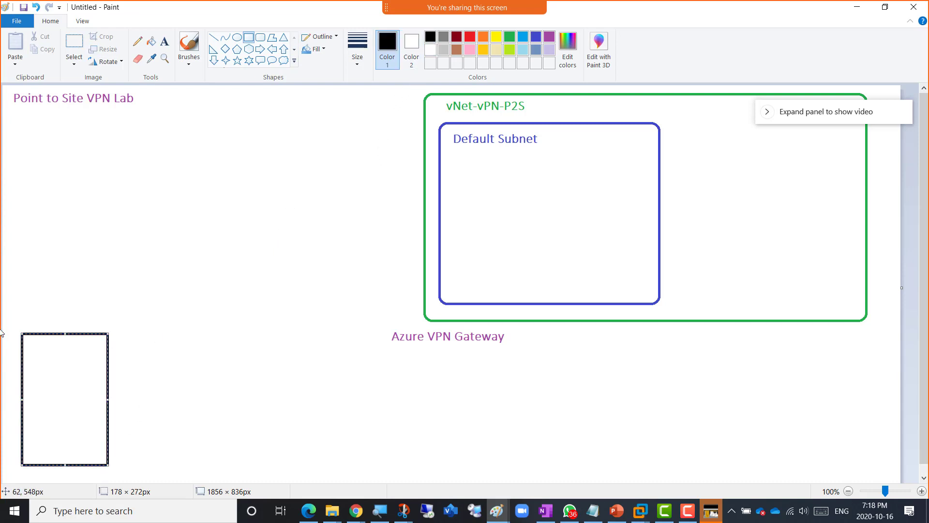
left_click(21, 284)
- Label the box 'On-Premises VM' with the note 'DC or any type of VM connected to Internet' inside
left_click(165, 42)
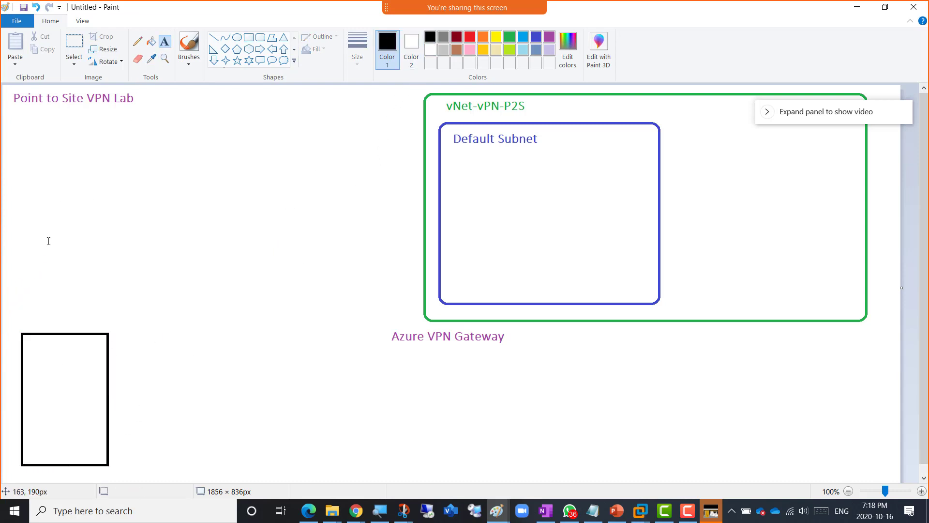
left_click(8, 302)
type("O")
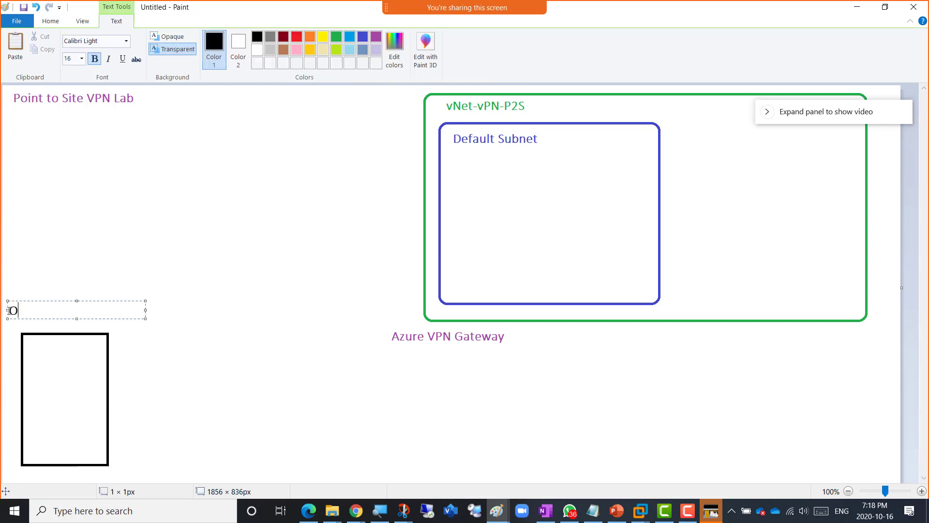
type("n-Premises VM")
left_click(37, 362)
type("DC")
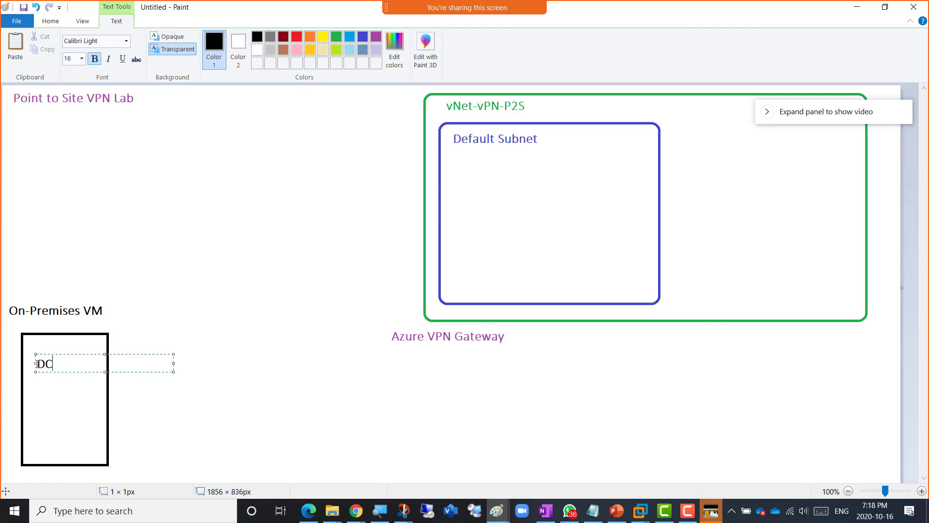
type(" or any type of VM connecte")
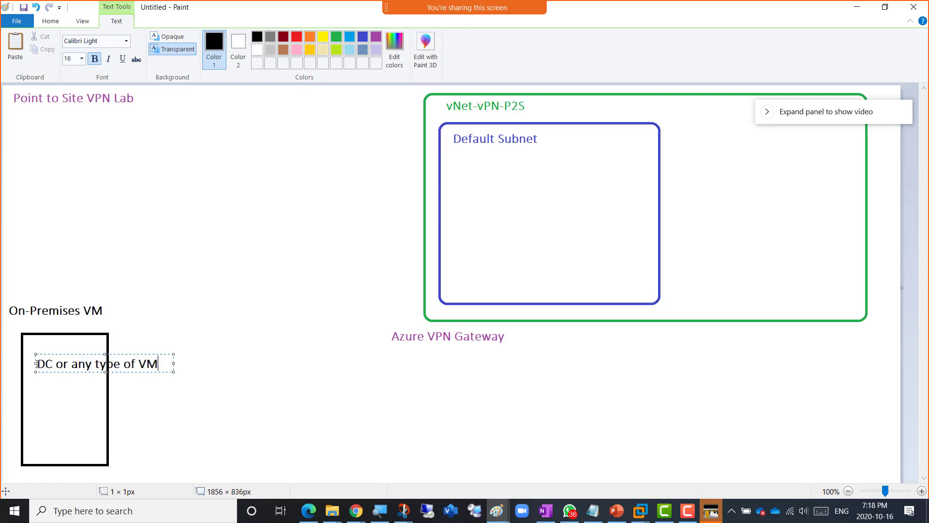
type("d to")
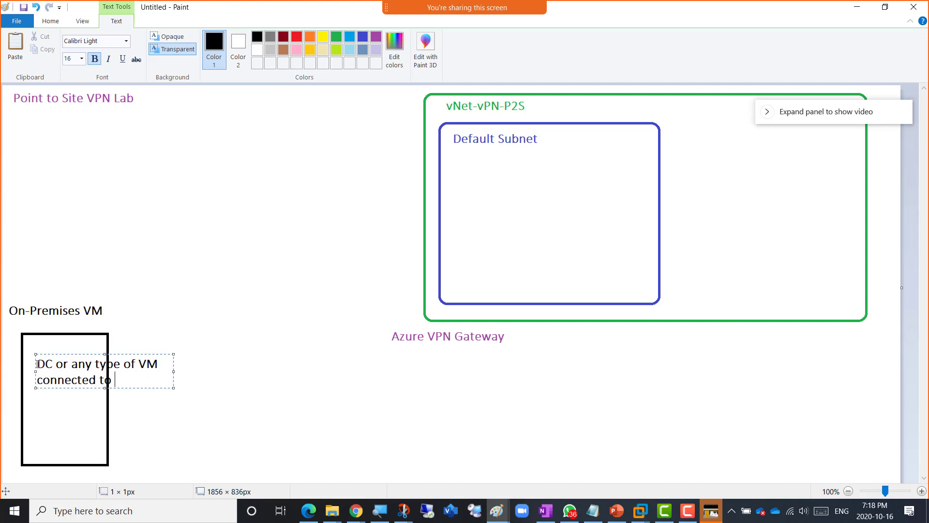
type(" Internet")
left_click_drag(64, 354, 66, 340)
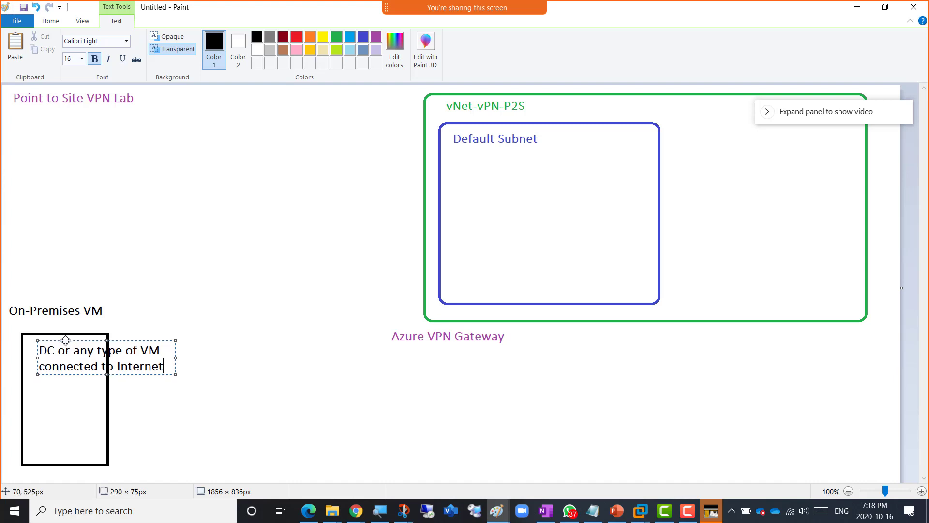
left_click(311, 270)
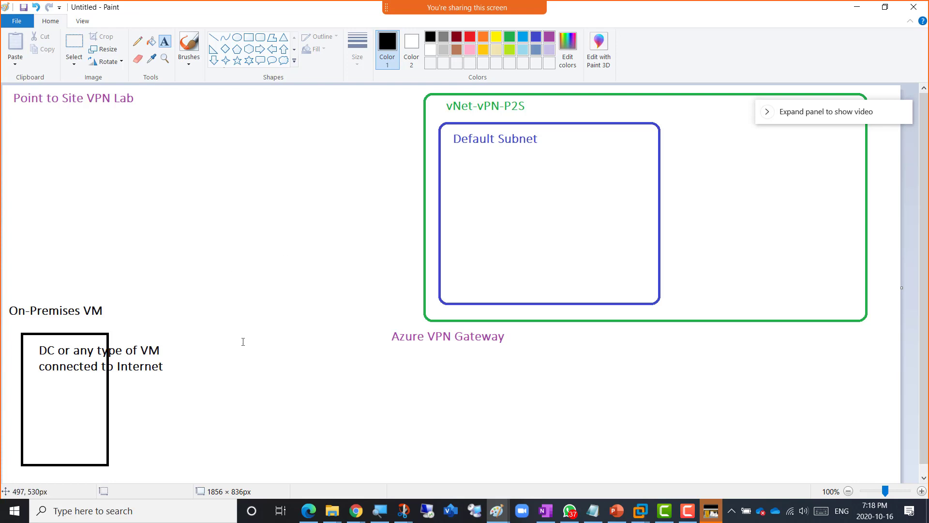
key("alt+Tab")
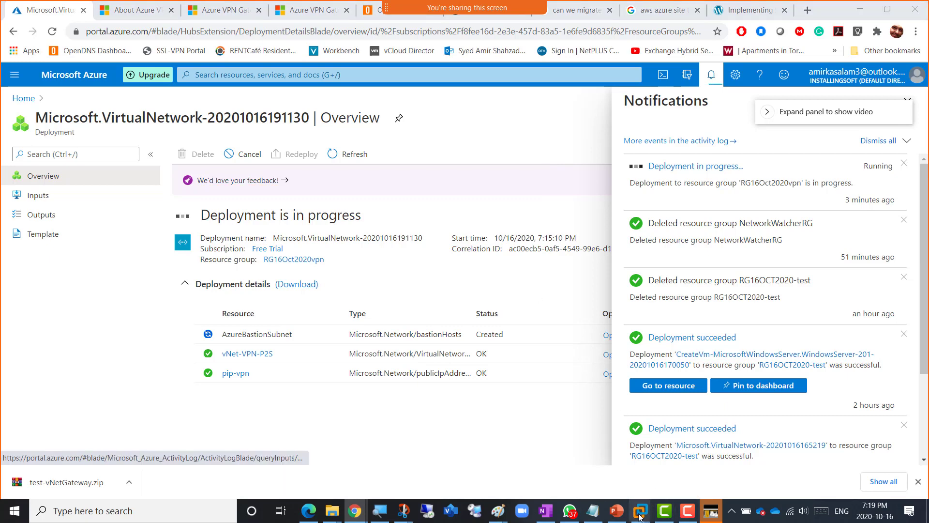
- Power on the Windows Server 2016 lab VM in VMware Workstation
mouse_move(639, 514)
left_click(693, 435)
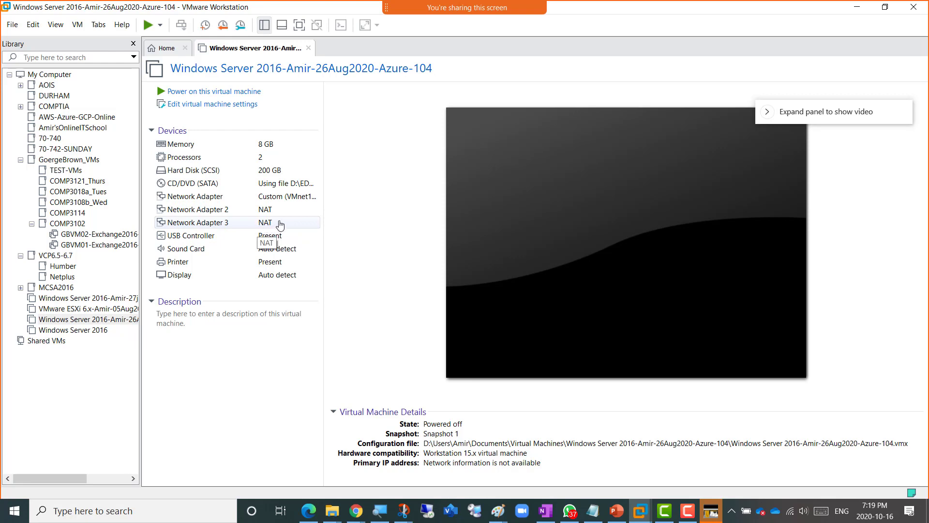
left_click(217, 94)
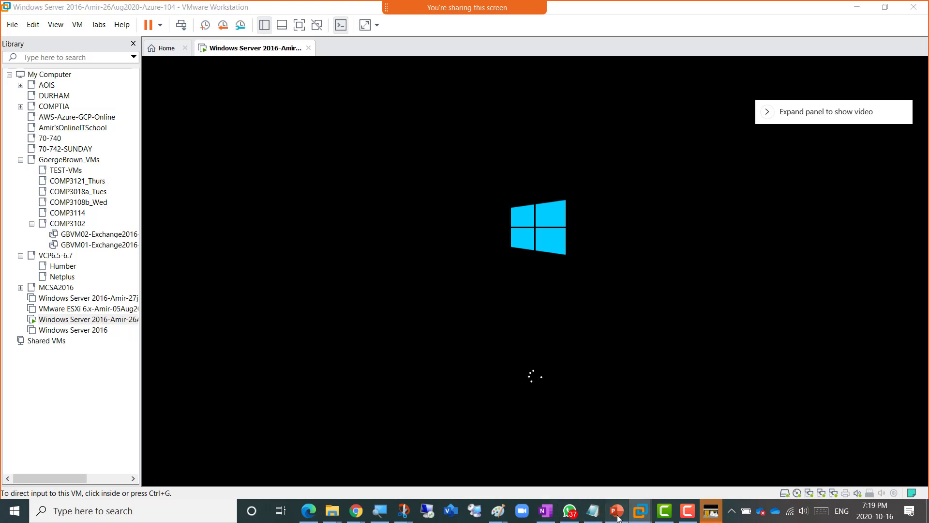
- Show the empty slide 13 in the Az-104 PowerPoint deck
left_click(617, 515)
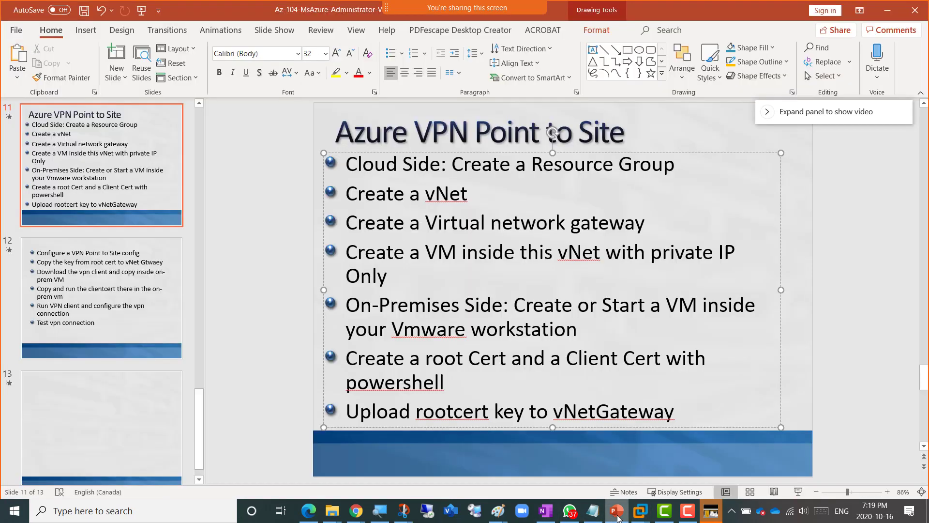
left_click(91, 360)
scroll(91, 360, "down", 1)
left_click(87, 371)
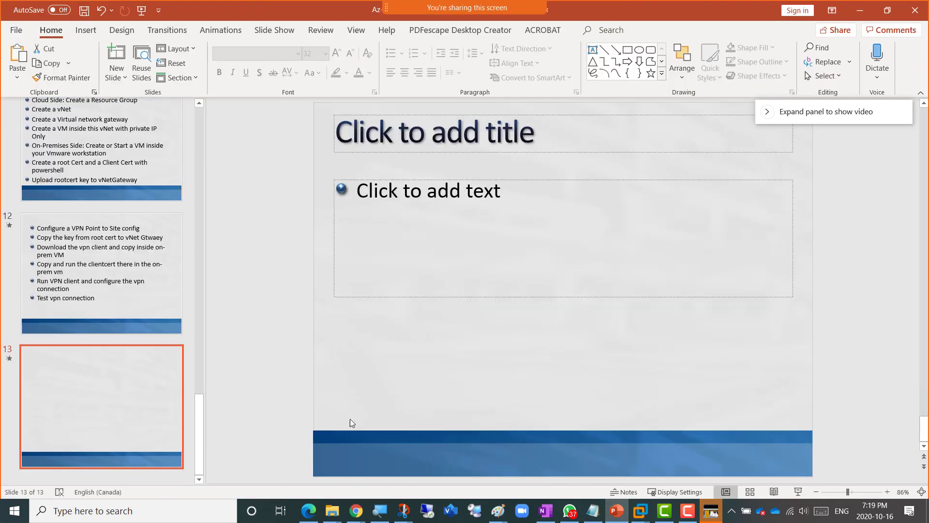
left_click(545, 515)
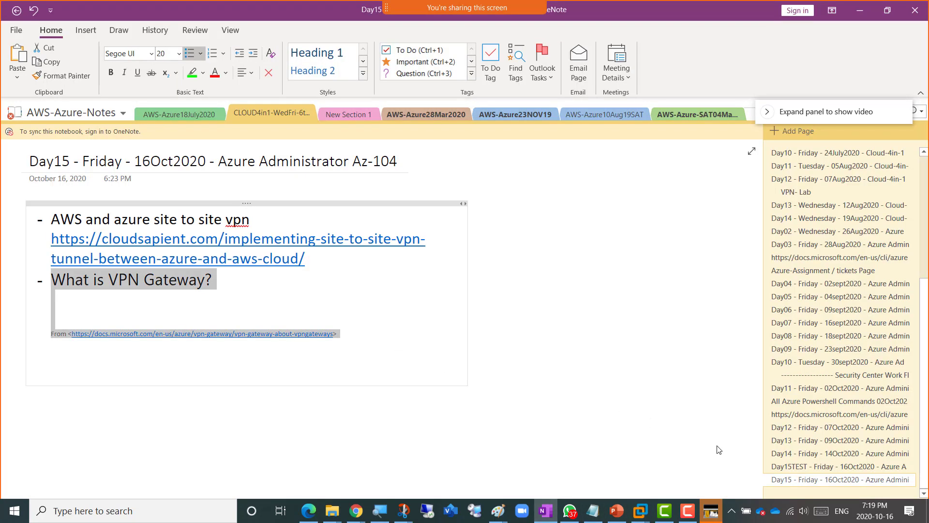
- Open the Day15TEST page in OneNote and scroll through its lab notes
left_click(806, 467)
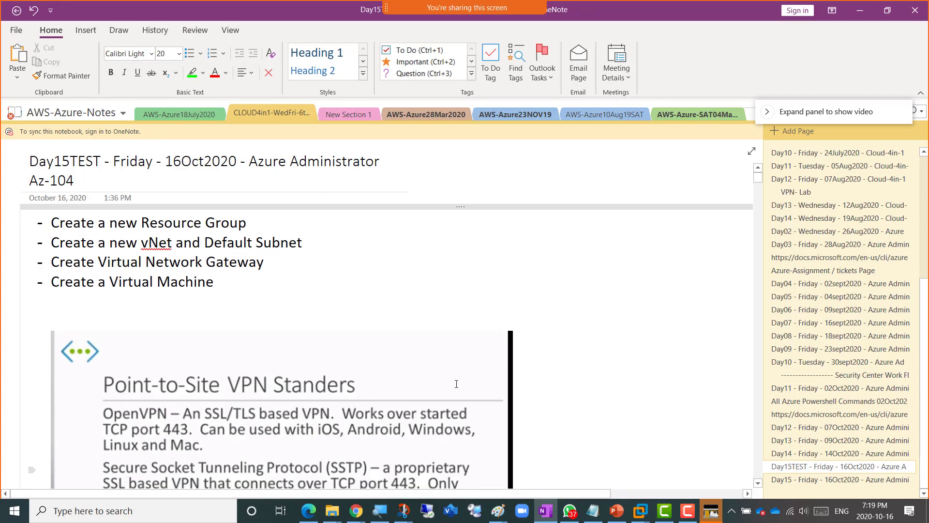
scroll(529, 375, "down", 15)
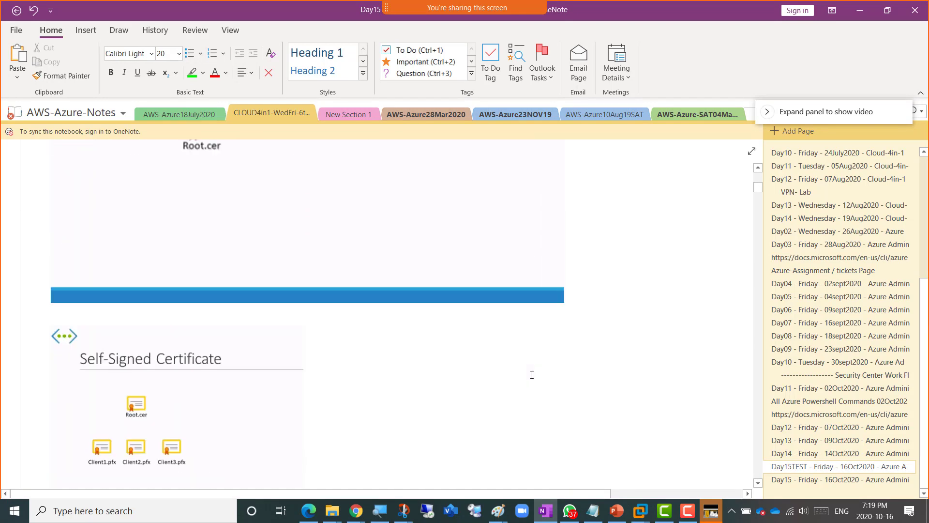
scroll(531, 374, "down", 20)
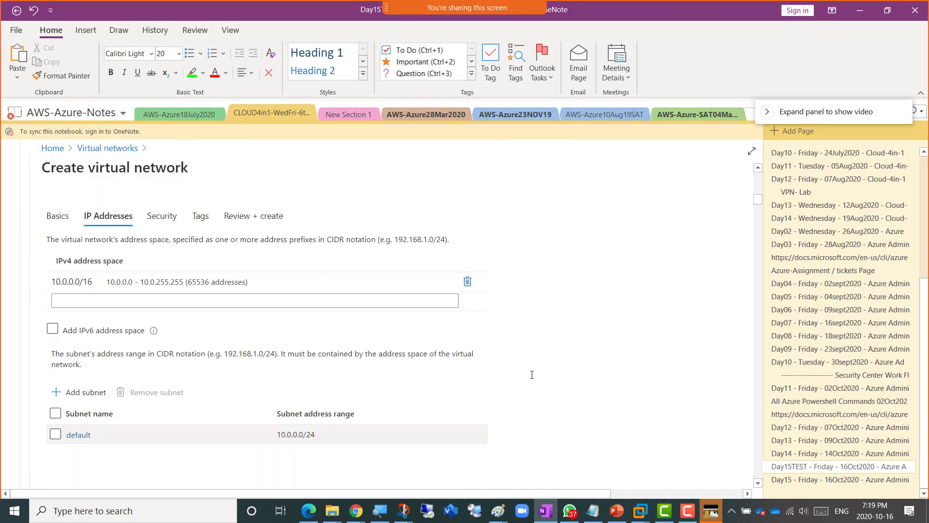
scroll(532, 374, "down", 20)
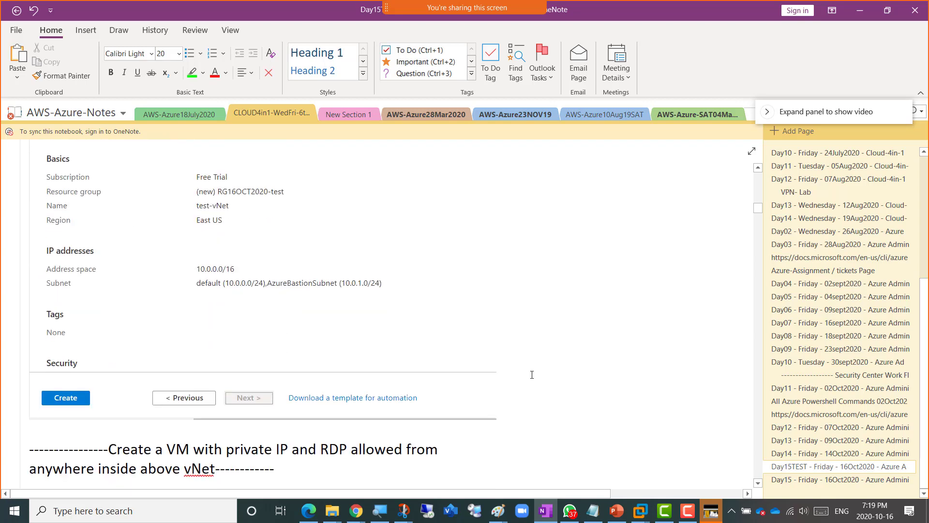
scroll(532, 375, "down", 4)
scroll(532, 375, "down", 15)
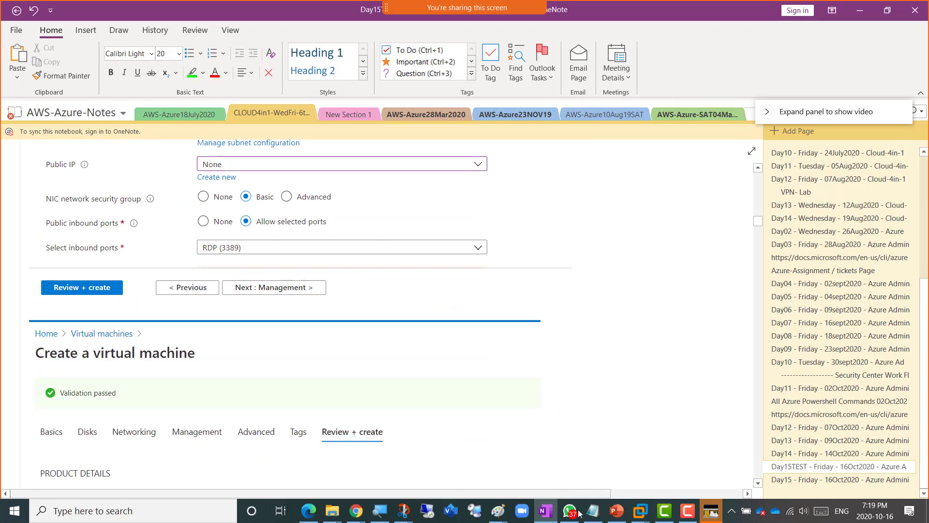
- Return to the PowerPoint deck showing the empty slide 13
left_click(616, 511)
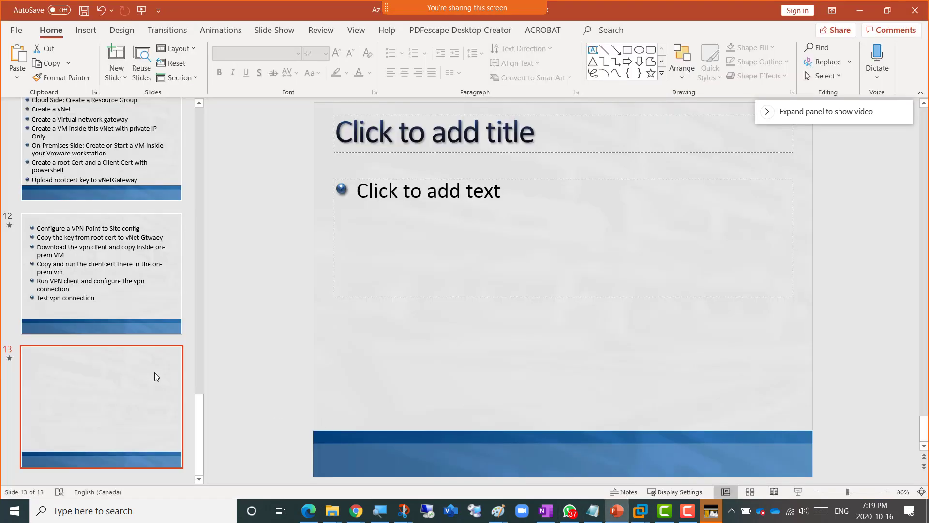
scroll(141, 367, "up", 5)
scroll(140, 367, "up", 3)
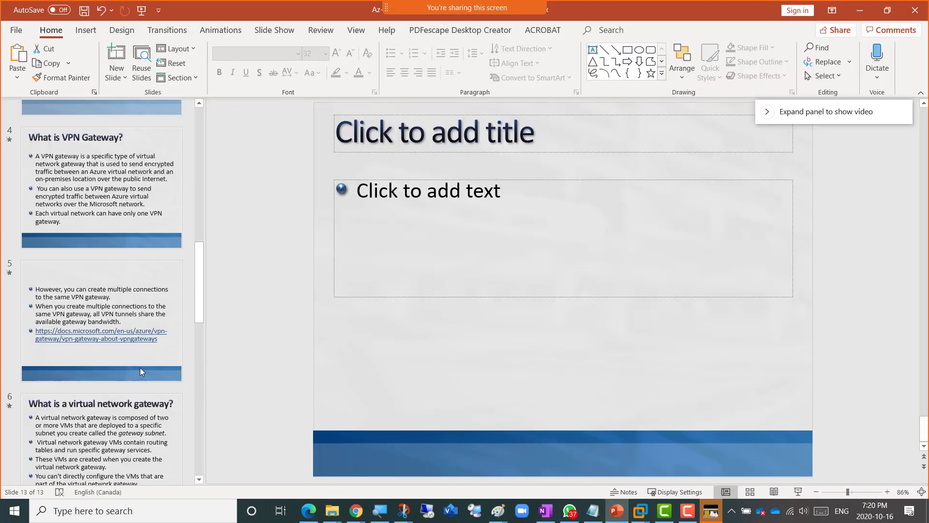
scroll(140, 367, "down", 8)
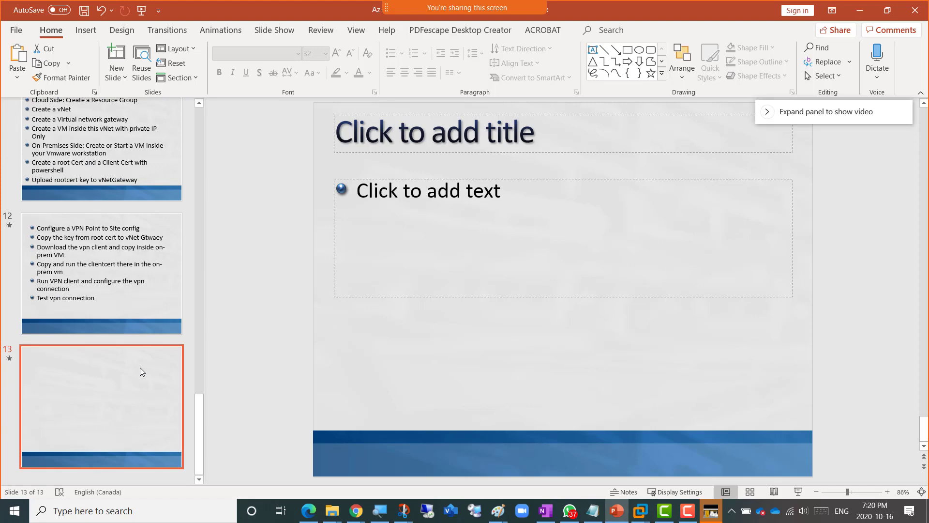
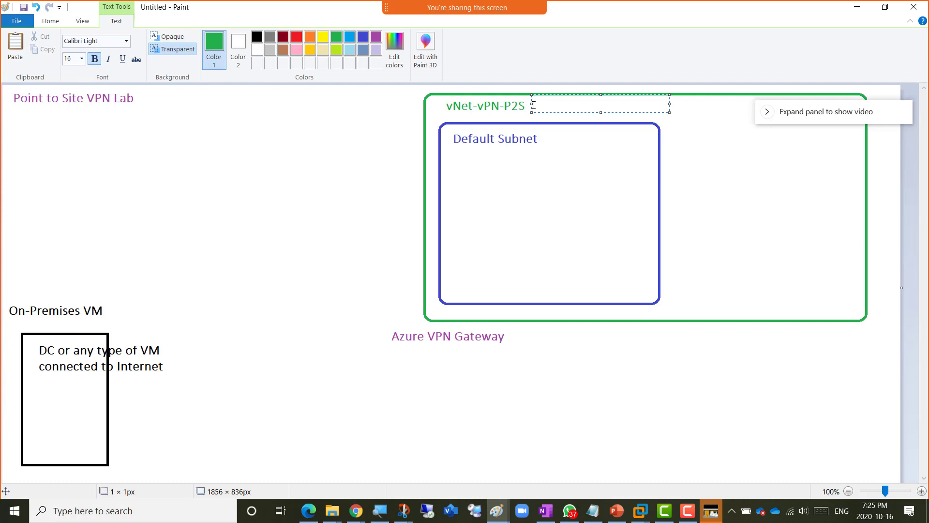
- Label the vNet-vPN-P2S box with the address range 10.0.0.0/16
type("0.0.0.")
type("0")
type(".2")
key("BackSpace")
type("16")
key("BackSpace")
key("BackSpace")
type("16")
left_click(521, 152)
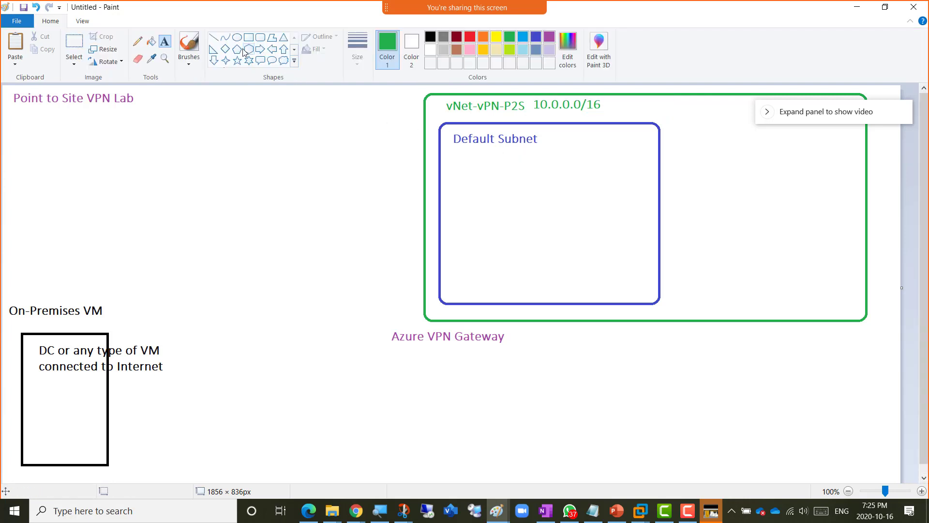
- In dark blue, label the Default Subnet box 10.0.0.0/24, then go back to the browser
left_click(536, 37)
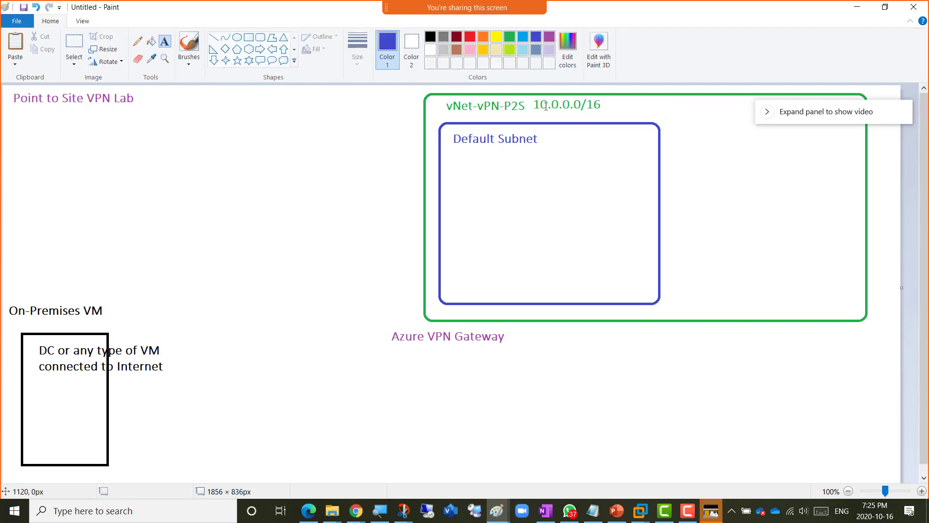
left_click(545, 132)
type("10.0.0.0/24")
left_click(520, 177)
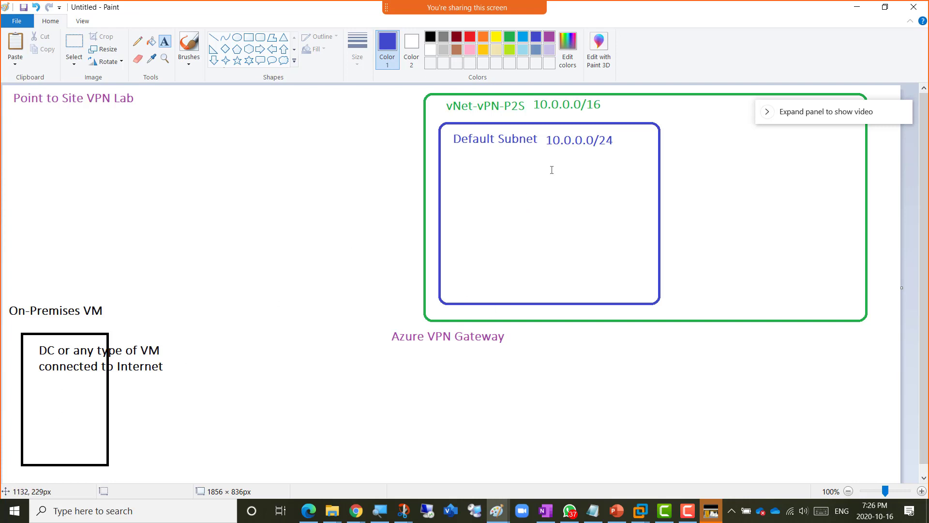
key("alt+Tab")
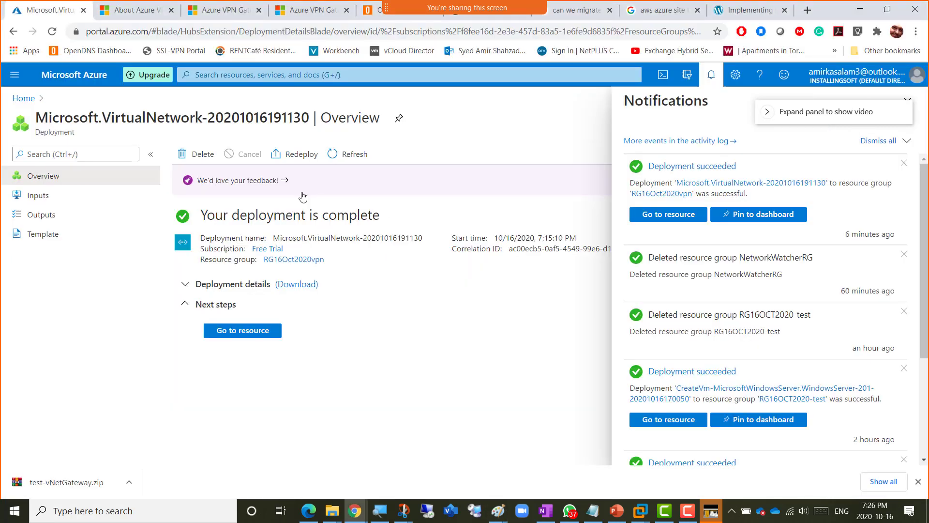
- Open the Virtual networks list and duplicate that portal tab
left_click(14, 75)
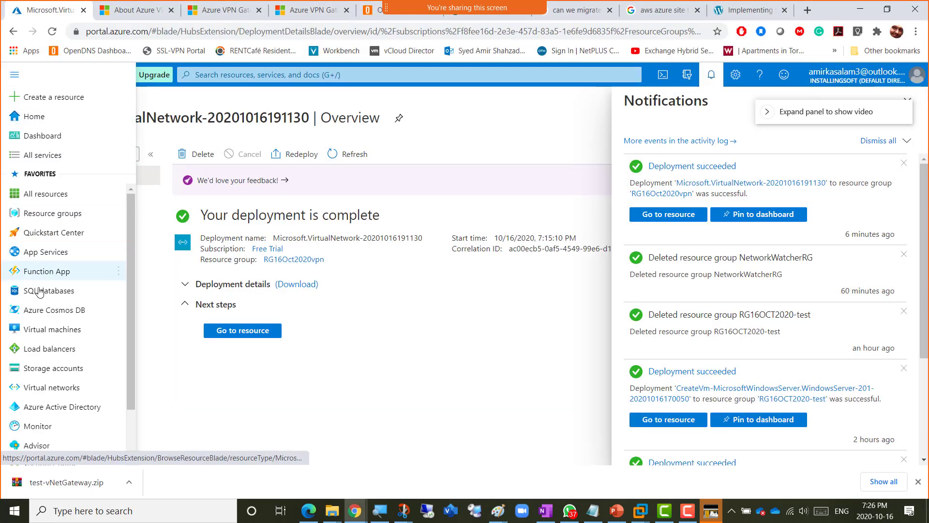
left_click(41, 387)
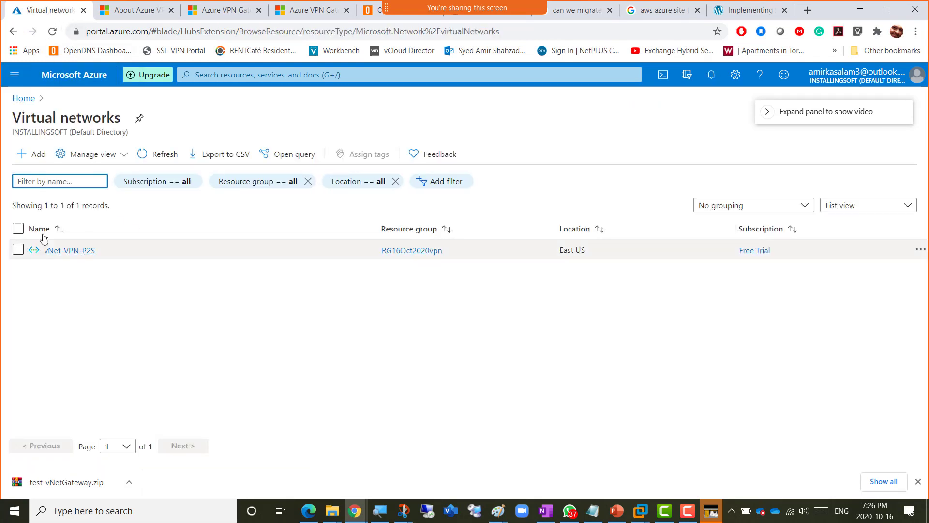
right_click(35, 10)
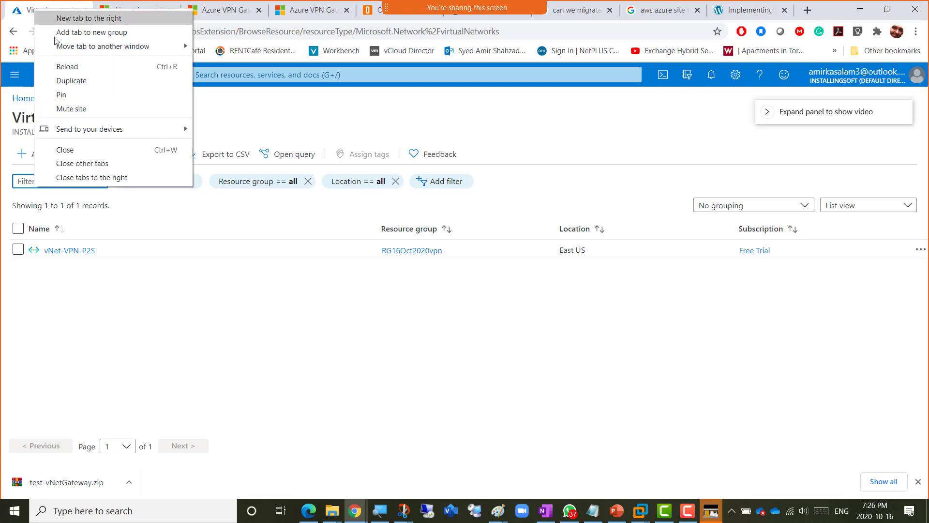
left_click(97, 81)
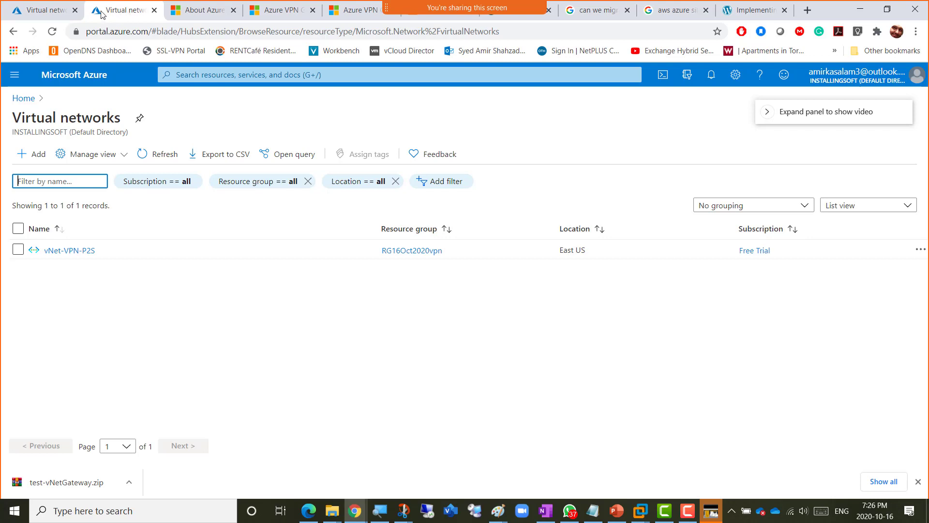
- Search 'Virtual network' and open the Virtual network gateways page
left_click(242, 76)
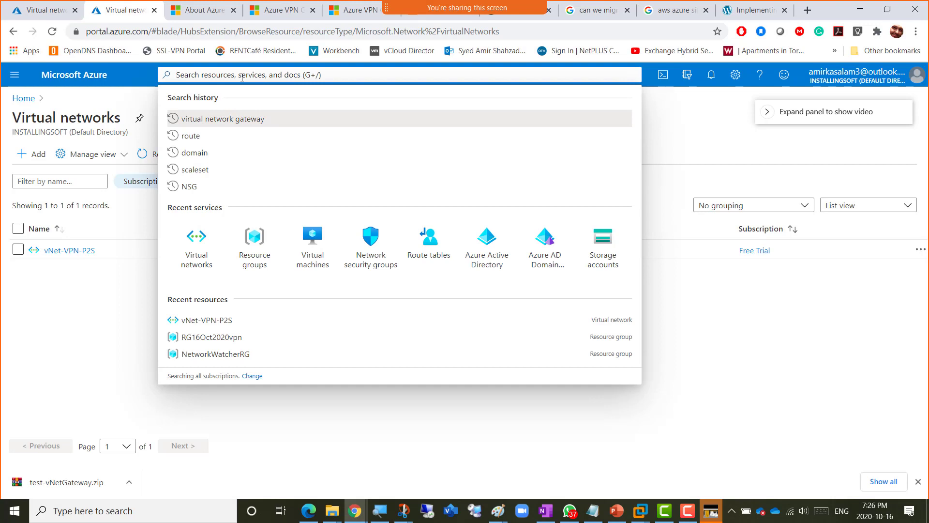
type("Virtual")
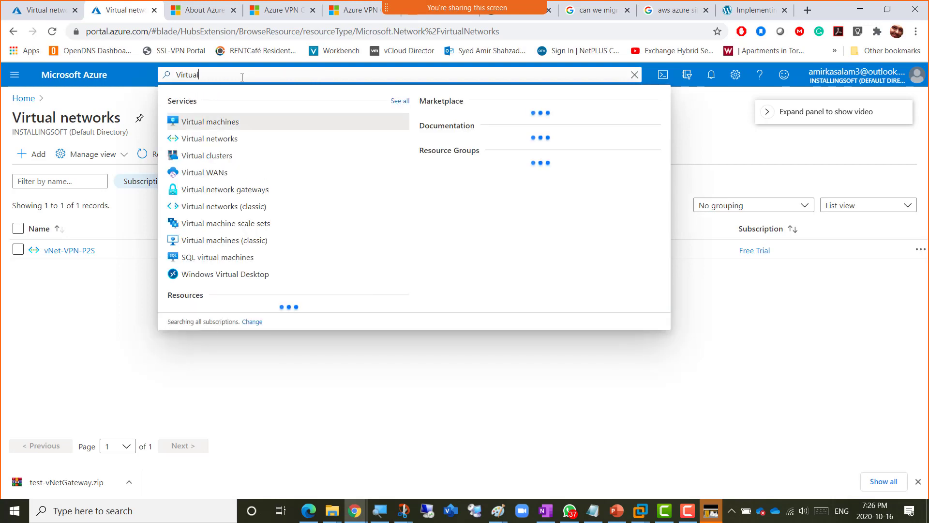
type(" network")
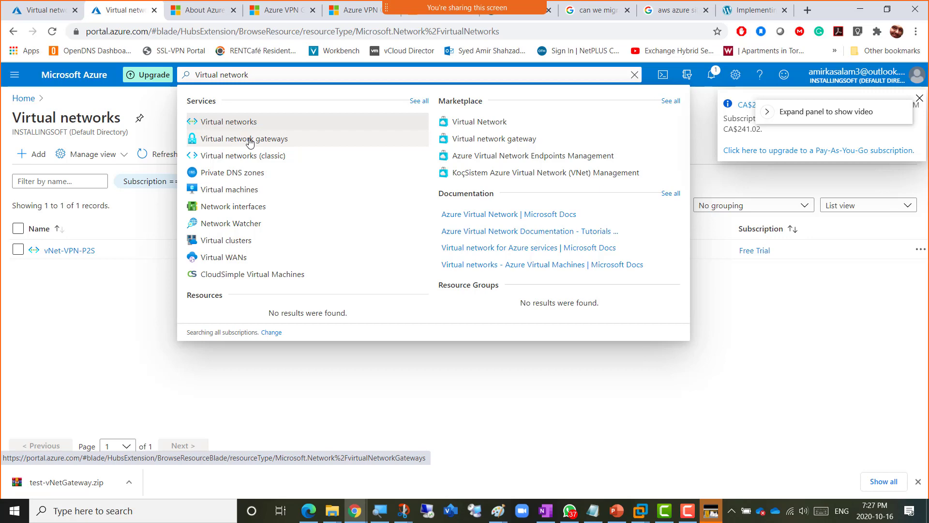
left_click(249, 142)
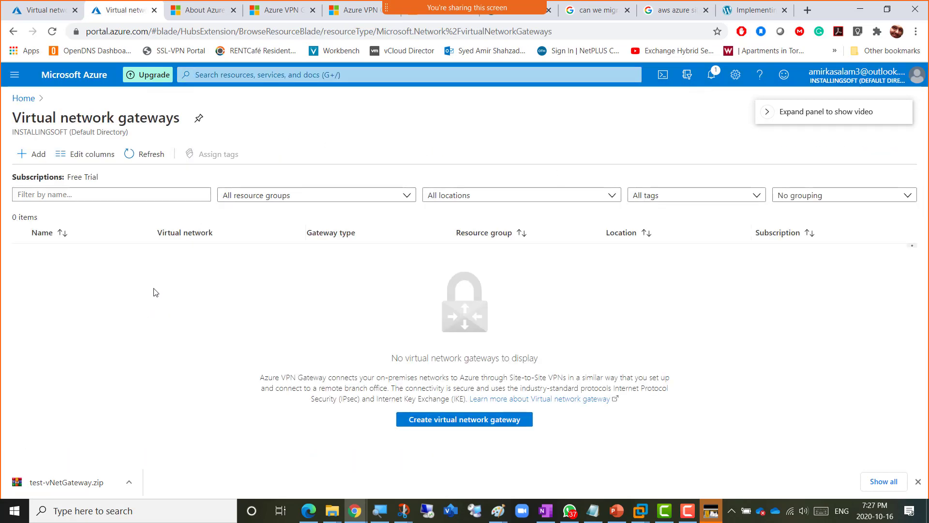
- Start a new virtual network gateway and point out the resource group hint
left_click(32, 154)
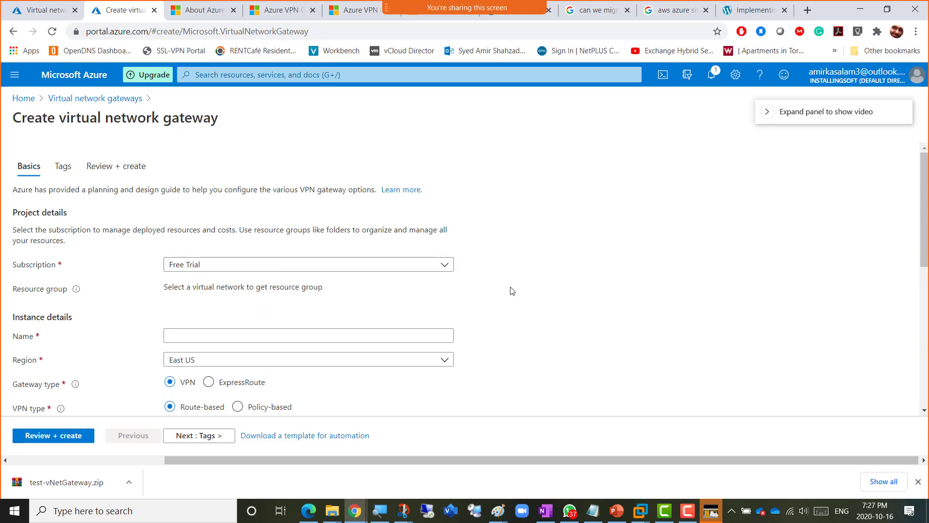
scroll(520, 268, "down", 2)
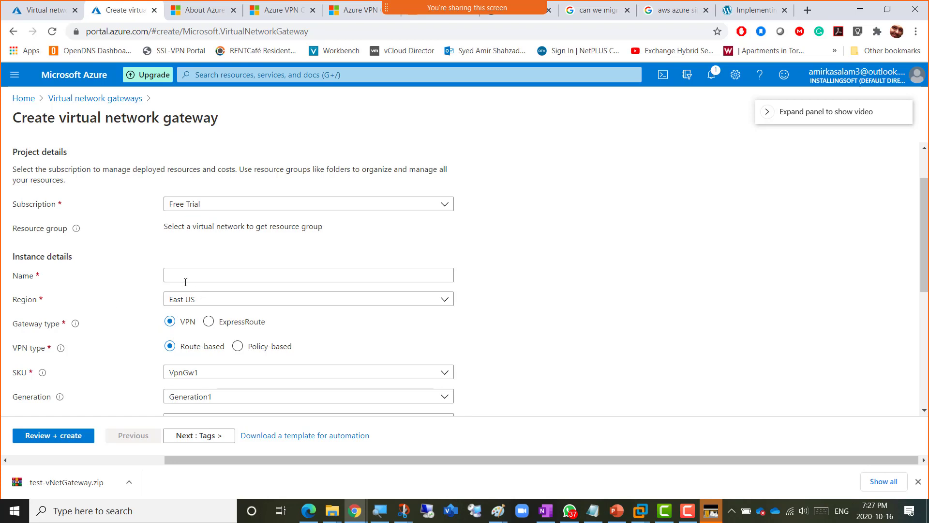
triple_click(203, 228)
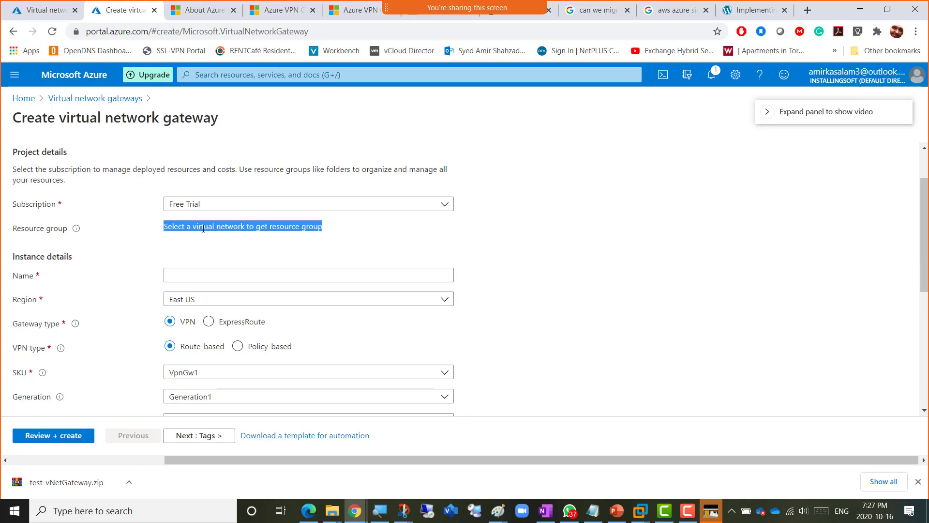
left_click(203, 229)
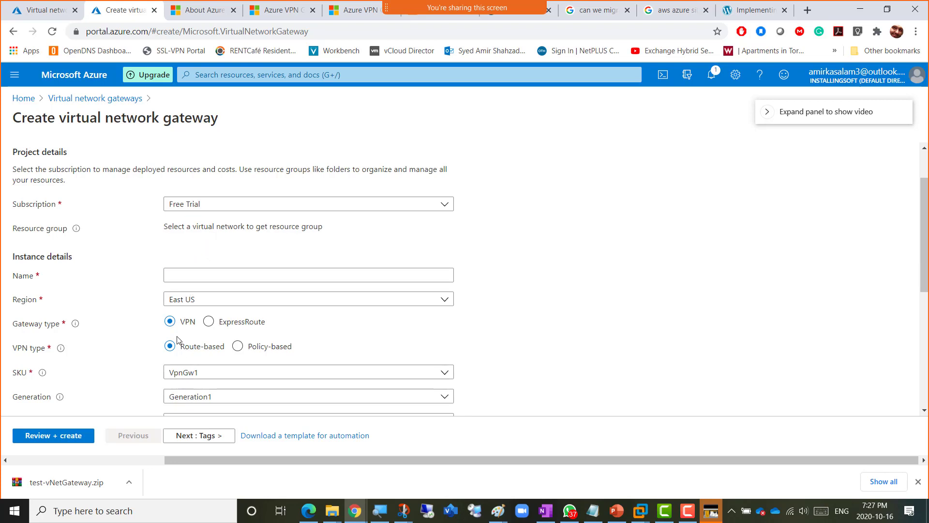
scroll(503, 321, "down", 1)
scroll(502, 320, "down", 1)
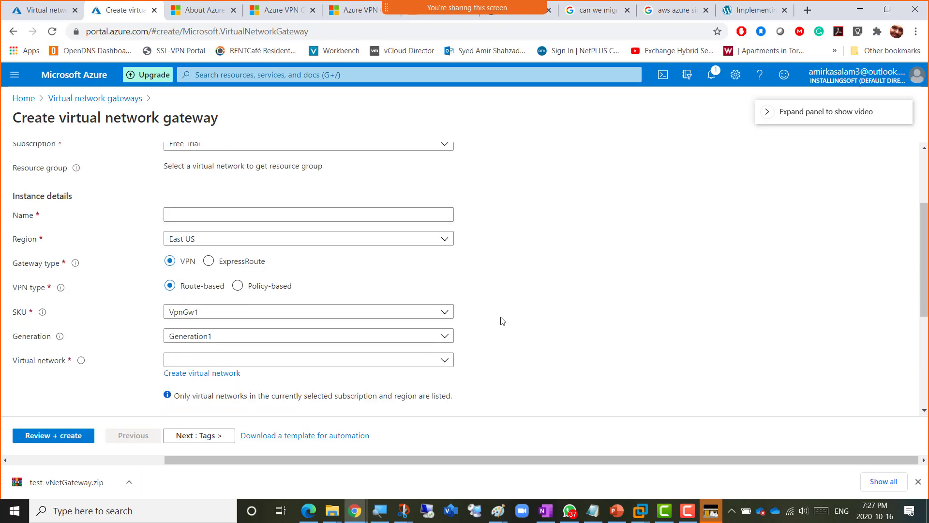
scroll(502, 321, "down", 2)
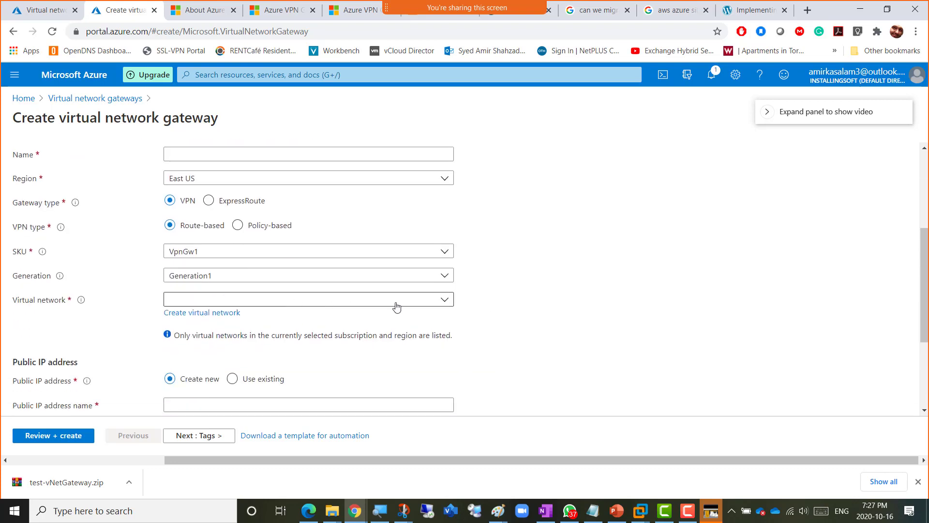
- Attach the gateway to vNet-VPN-P2S and move to the gateway Name field
left_click(441, 303)
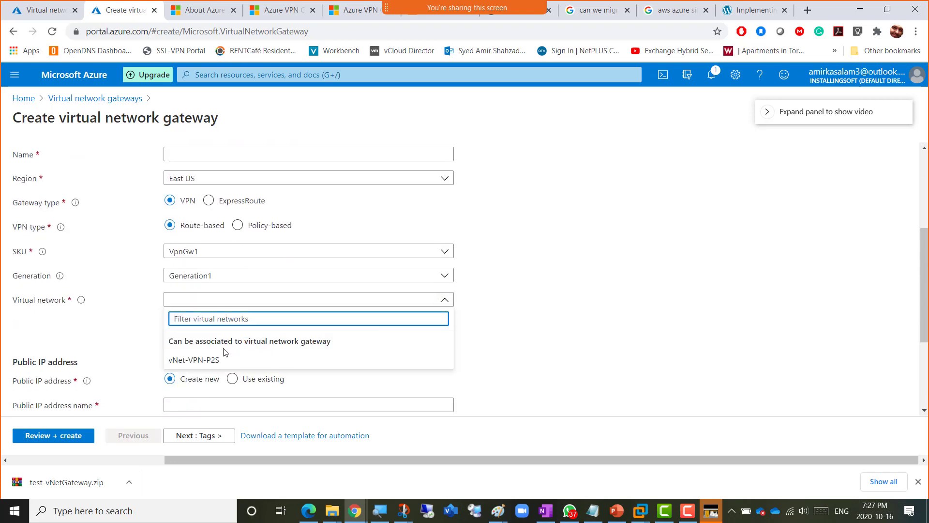
left_click(198, 361)
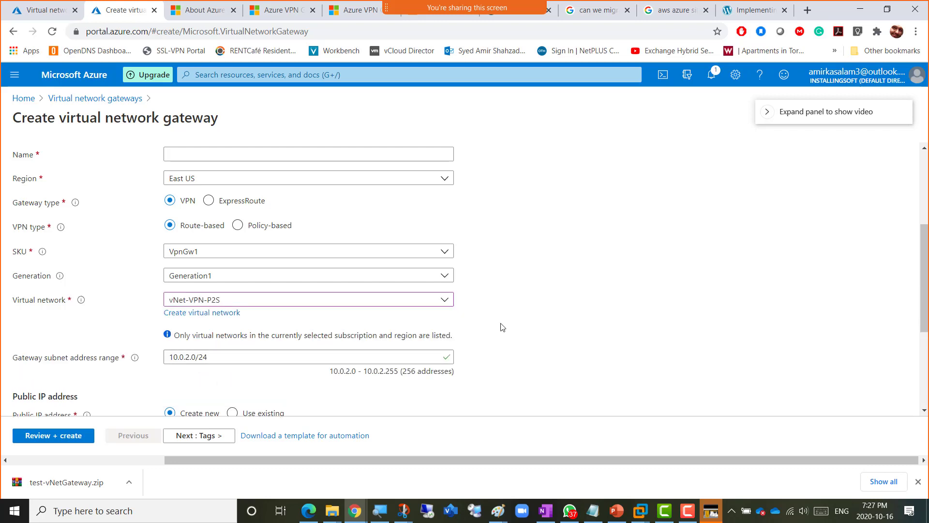
scroll(502, 327, "up", 3)
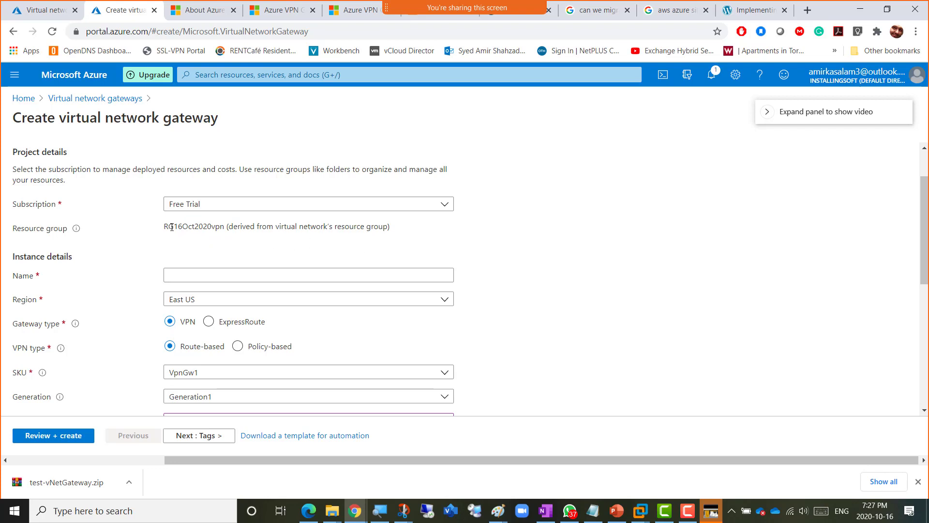
left_click_drag(163, 227, 235, 227)
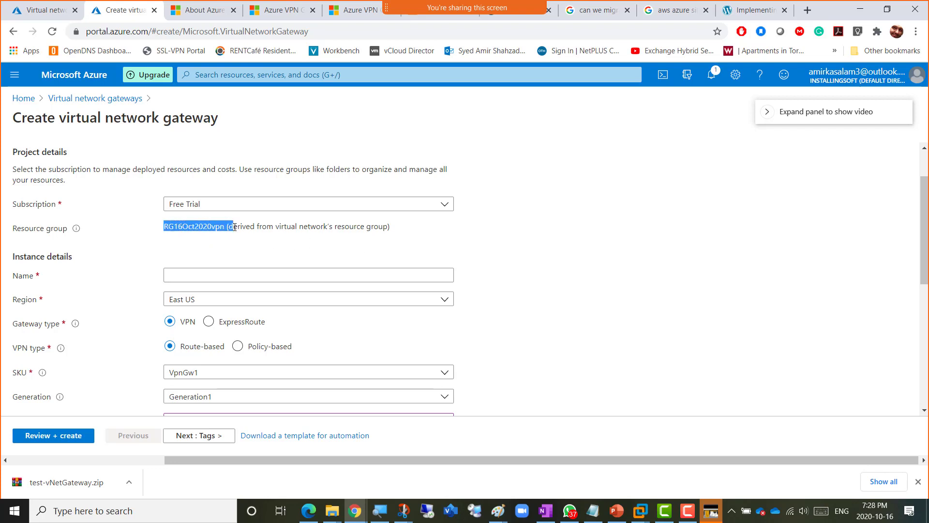
left_click(511, 263)
scroll(511, 262, "down", 1)
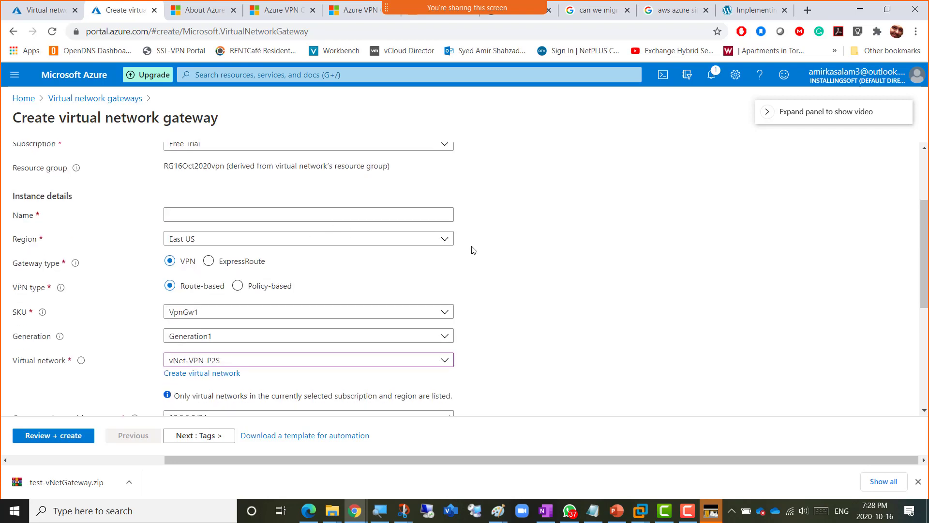
left_click(170, 215)
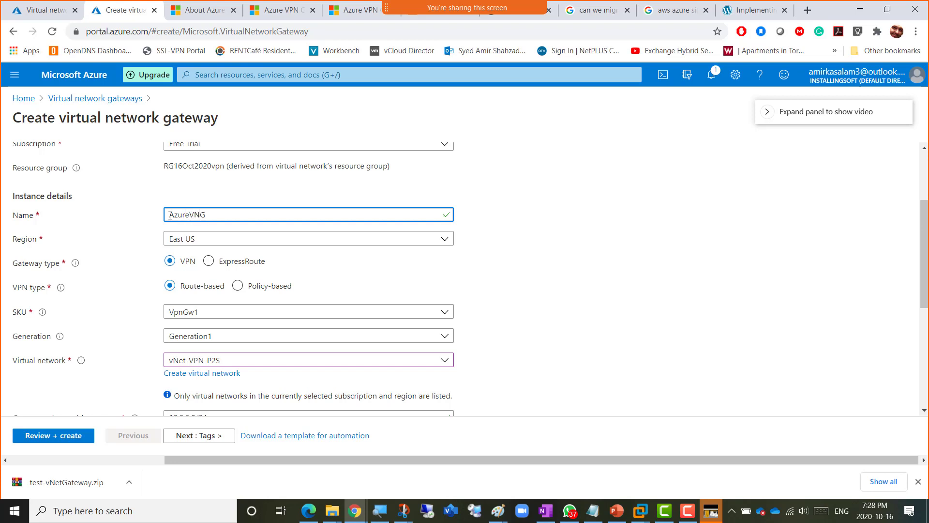
- Name the gateway AzureVNG-for-VPN and open the Gateway type 'What is VPN Gateway?' article
type("for-VPN")
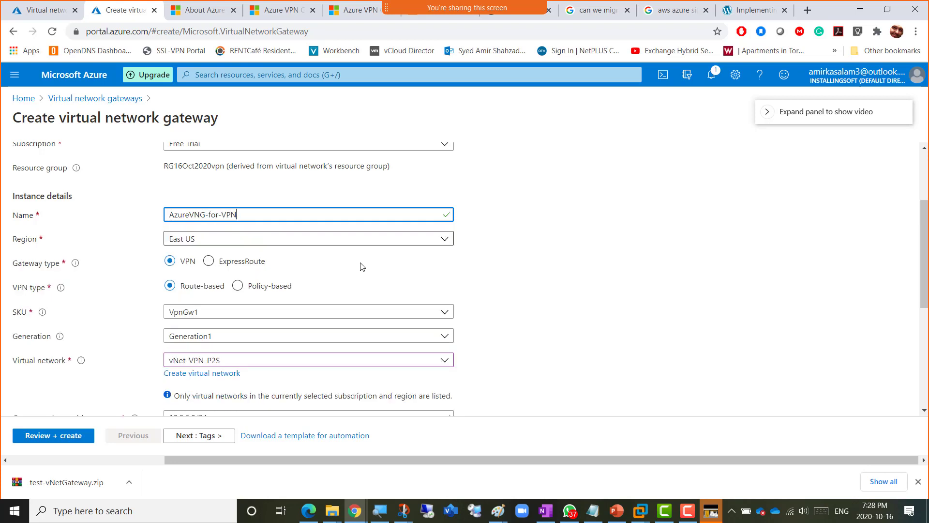
left_click(497, 283)
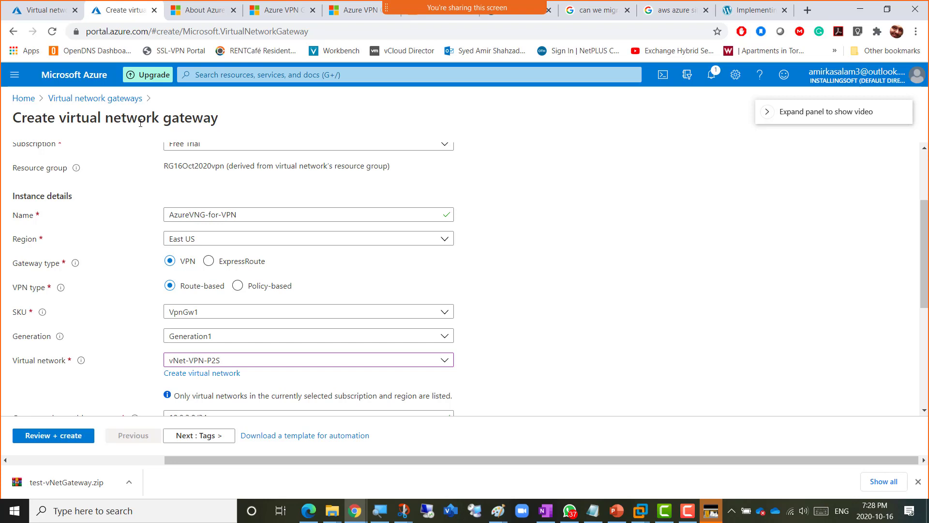
scroll(492, 266, "down", 1)
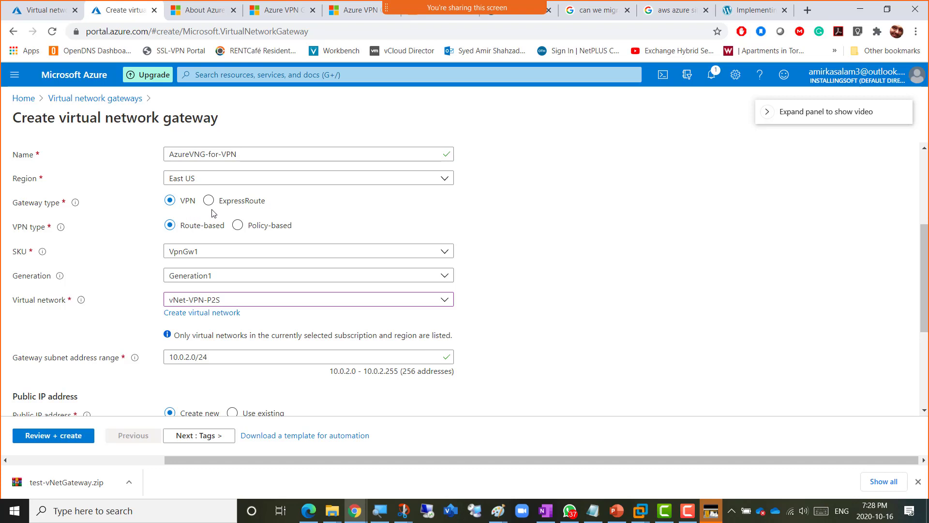
mouse_move(75, 204)
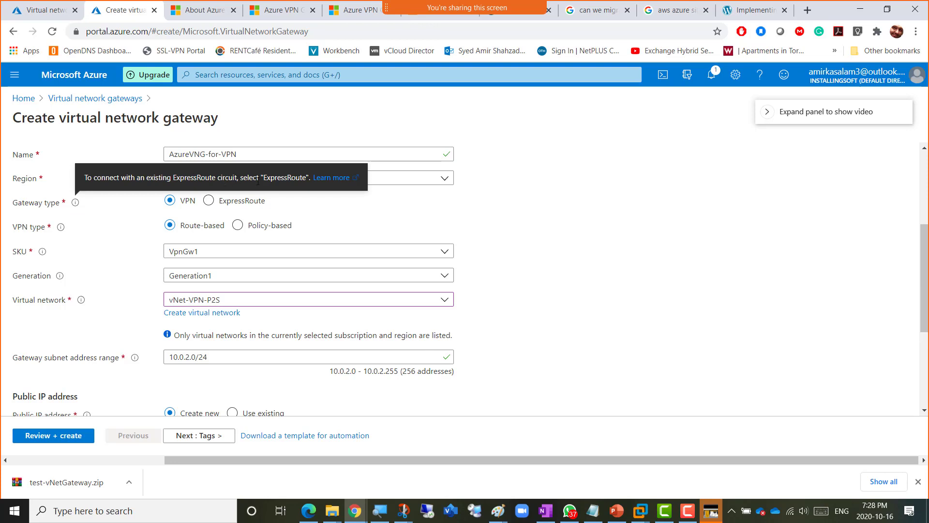
left_click(322, 179)
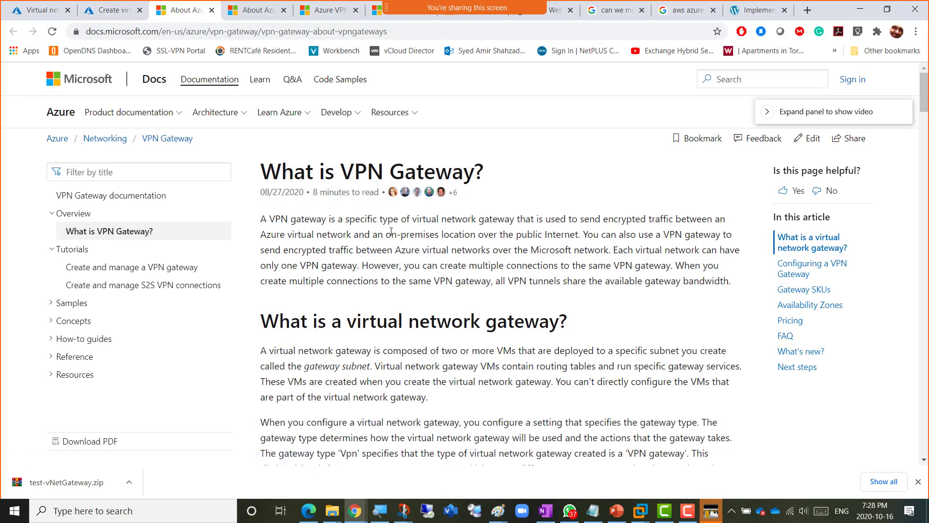
- Read the 'What is VPN Gateway?' article down through gateway SKUs and pricing
scroll(440, 246, "down", 7)
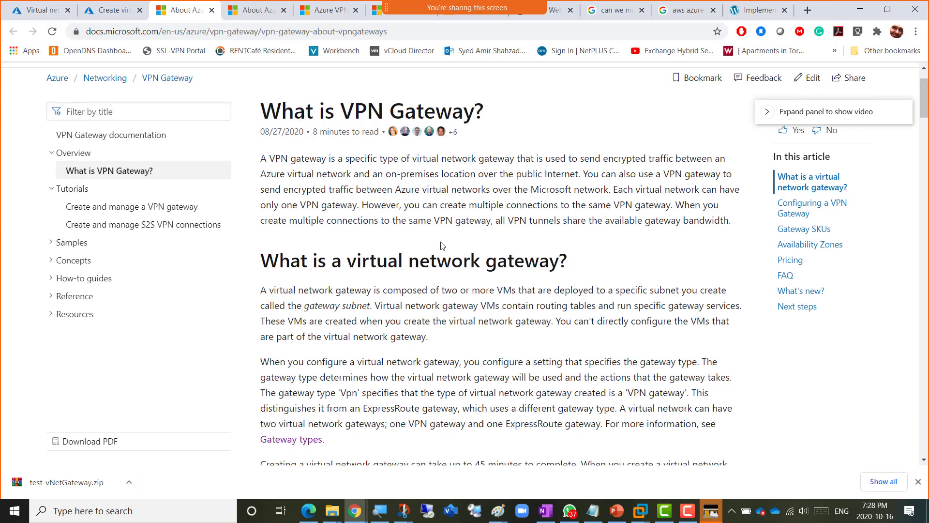
scroll(441, 242, "down", 1)
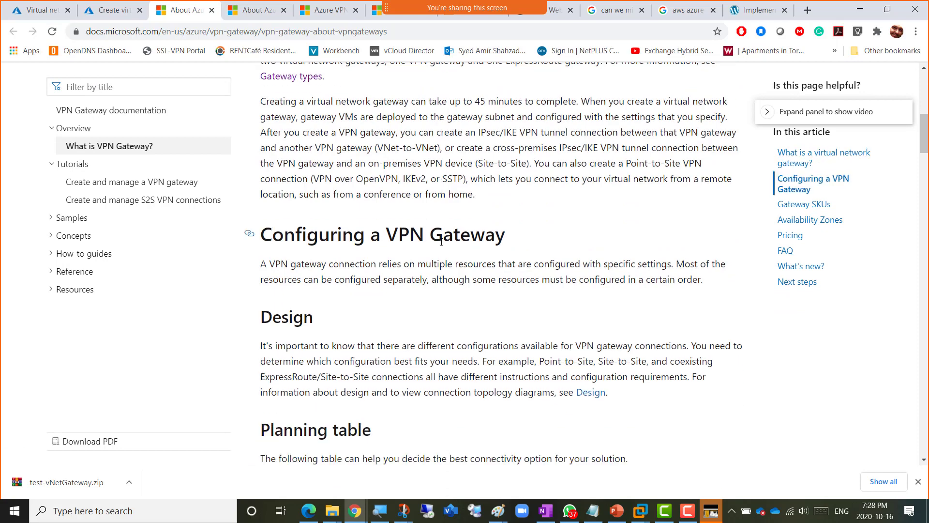
scroll(441, 242, "down", 2)
scroll(442, 242, "down", 3)
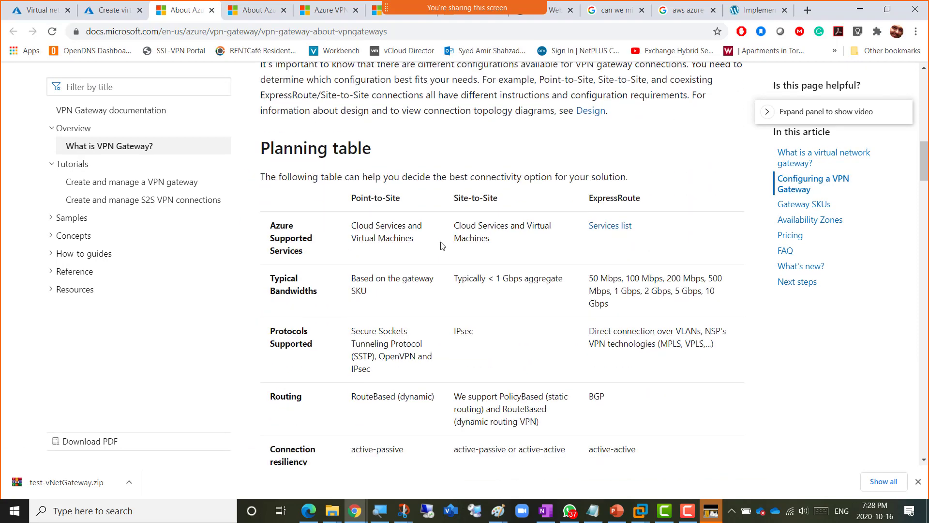
scroll(441, 246, "down", 5)
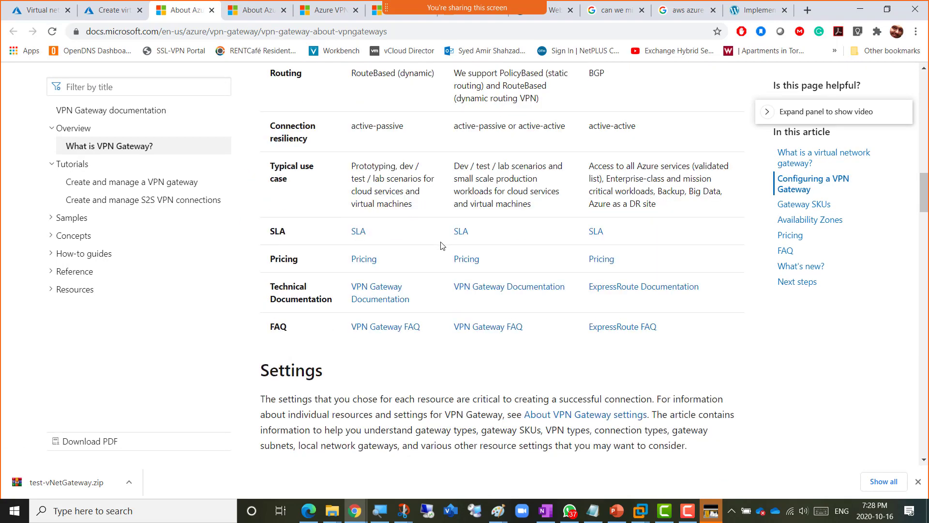
scroll(441, 245, "down", 5)
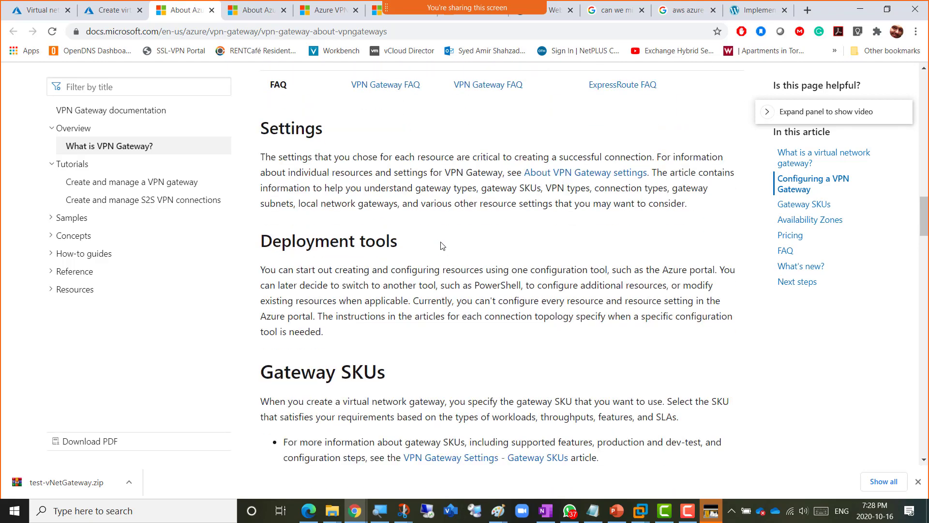
scroll(441, 245, "down", 2)
scroll(441, 245, "down", 18)
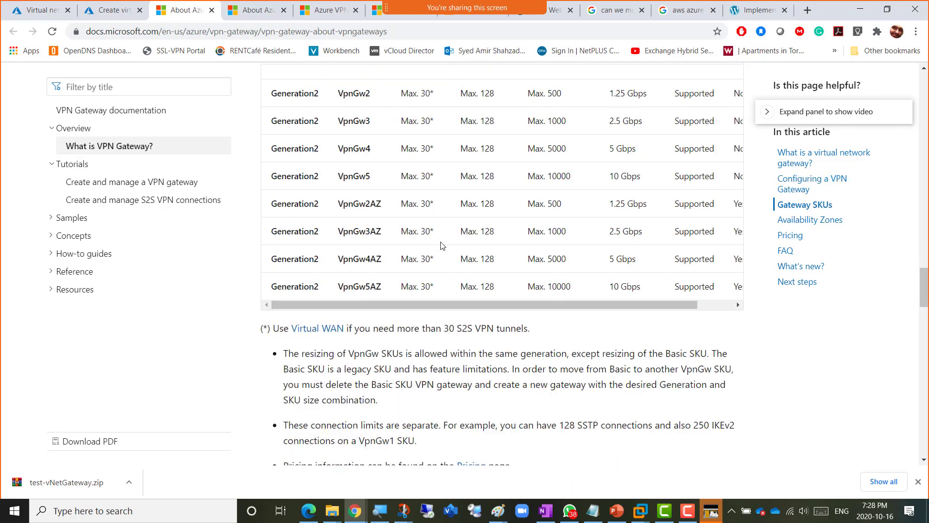
scroll(441, 245, "down", 8)
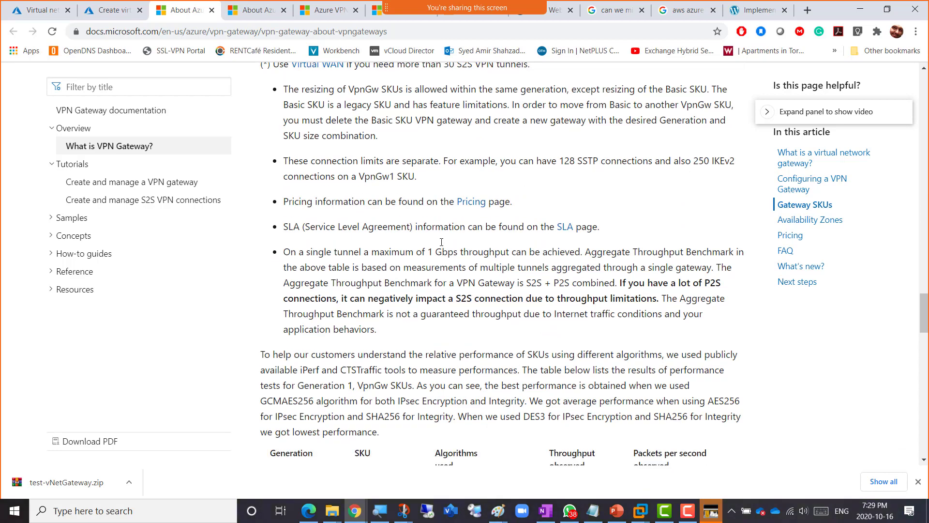
scroll(441, 245, "down", 8)
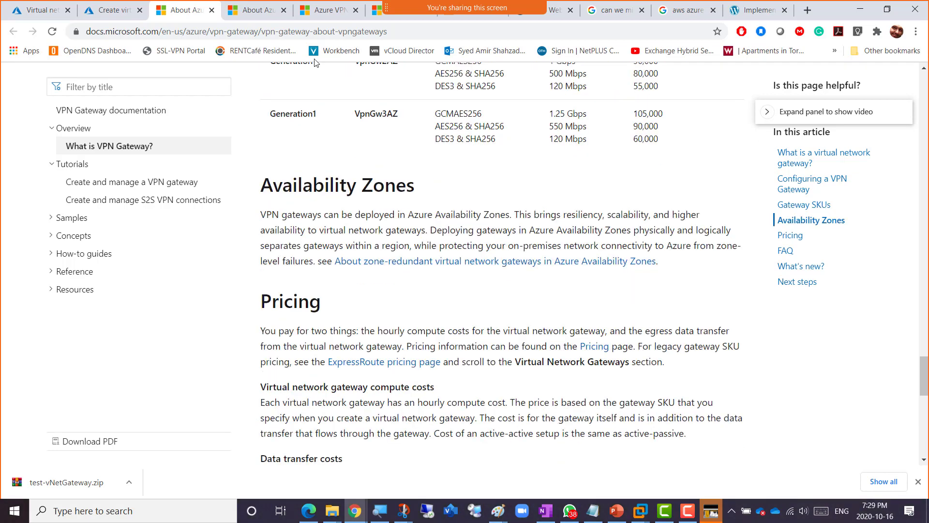
left_click(430, 32)
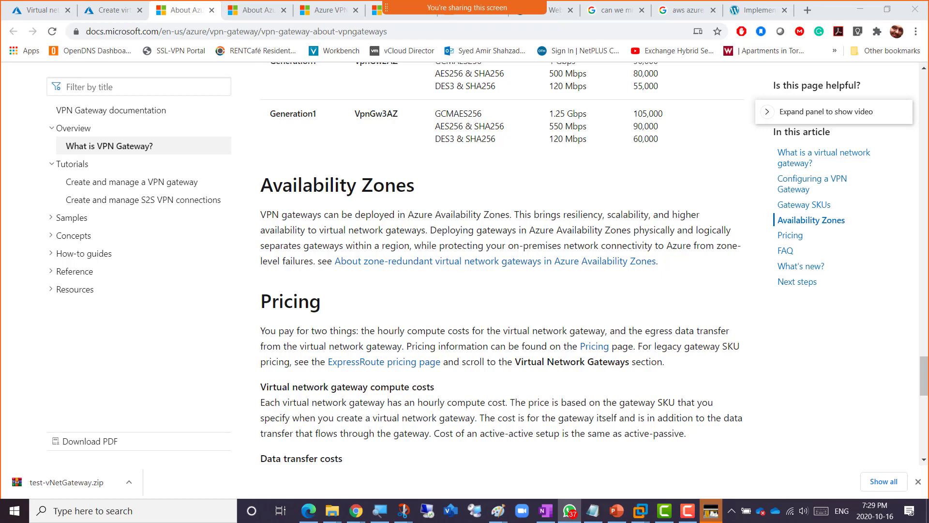
- Dismiss the downloads bar and return to the Create virtual network gateway form
left_click(919, 481)
key("ctrl+l")
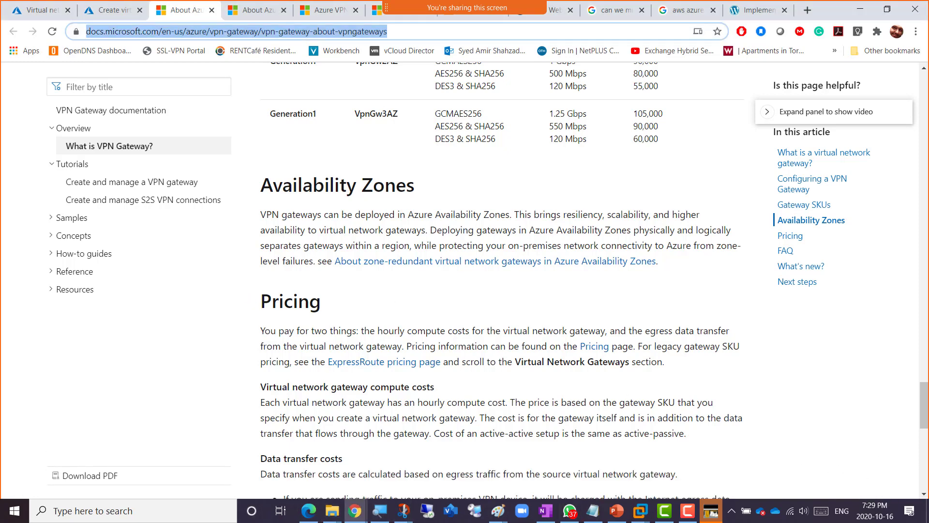
key("alt+Tab")
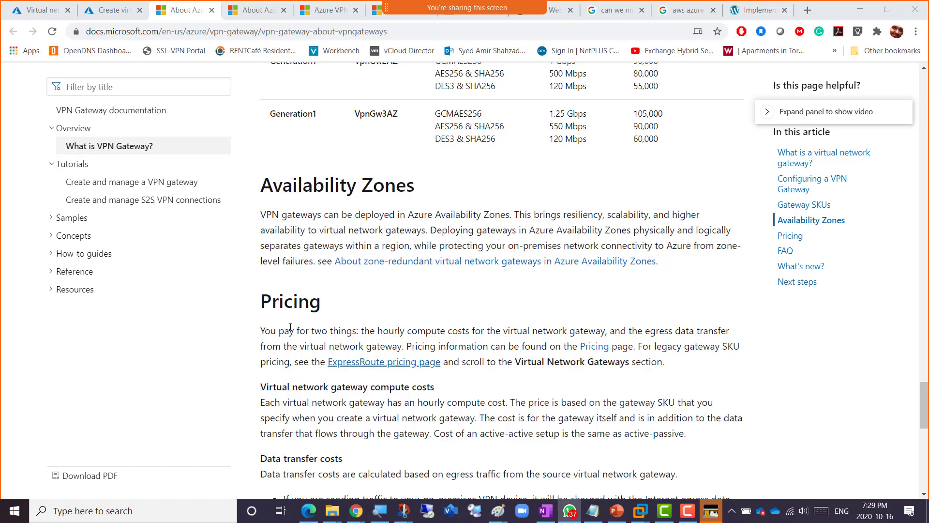
scroll(501, 392, "down", 2)
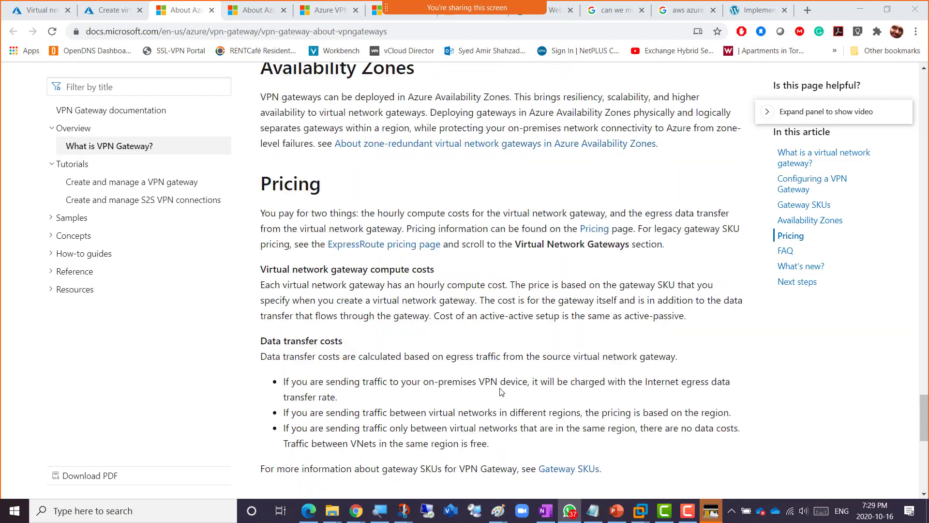
scroll(501, 392, "down", 2)
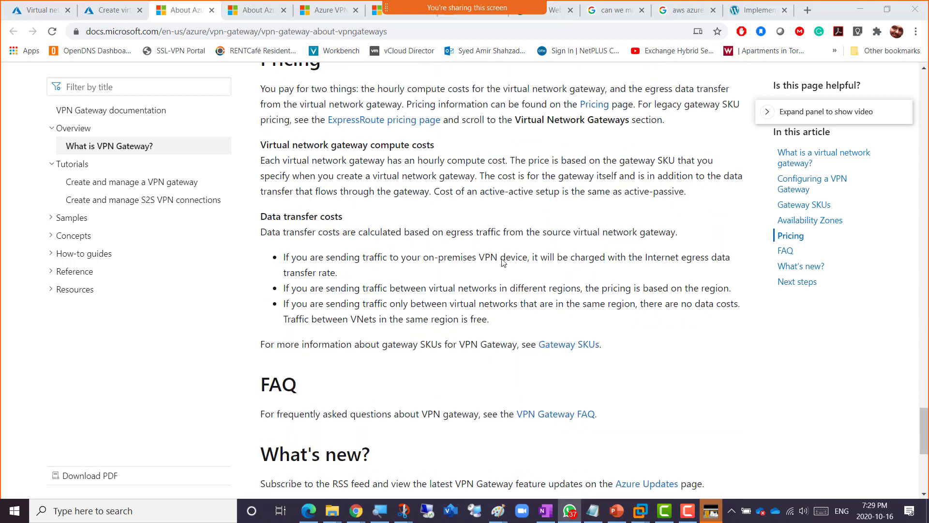
left_click(99, 14)
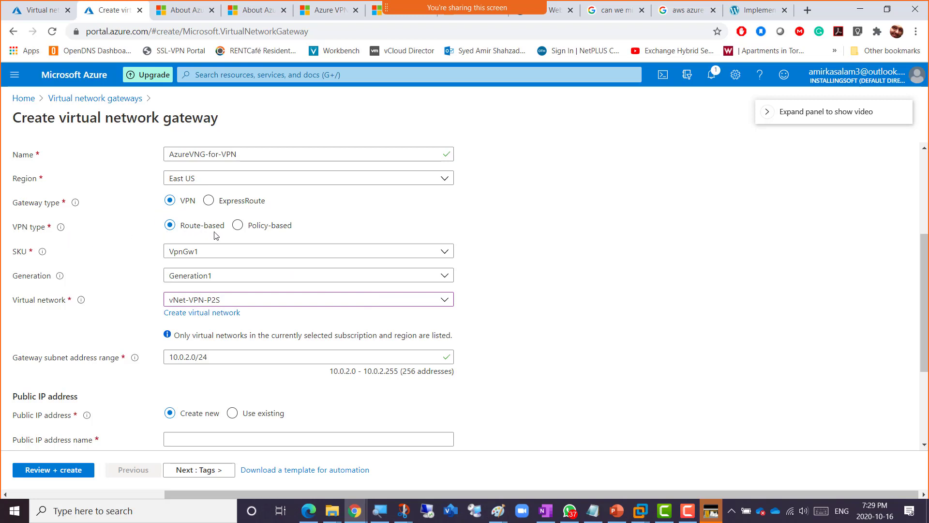
- In the VPN type tooltip, highlight route-based uses: VPN device, point-to-site, ExpressRoute coexistence, IKEv2
mouse_move(63, 230)
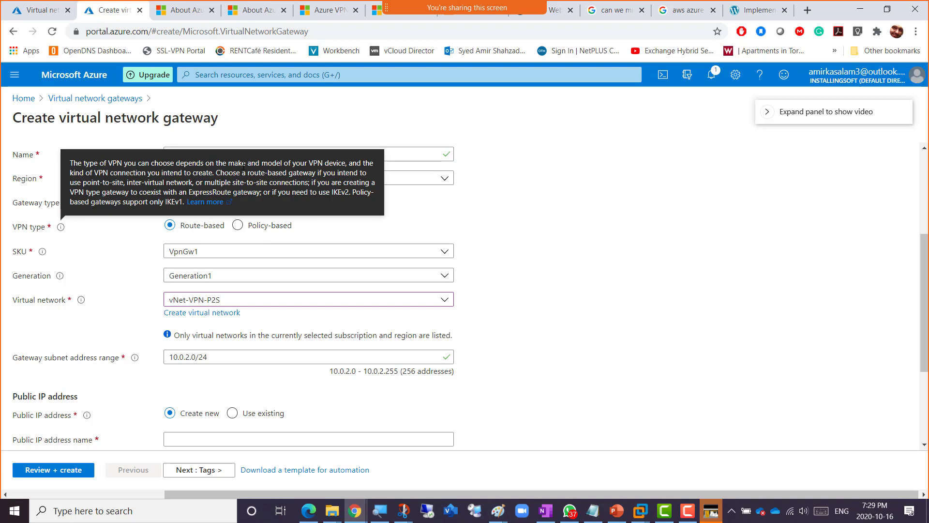
left_click_drag(307, 163, 346, 163)
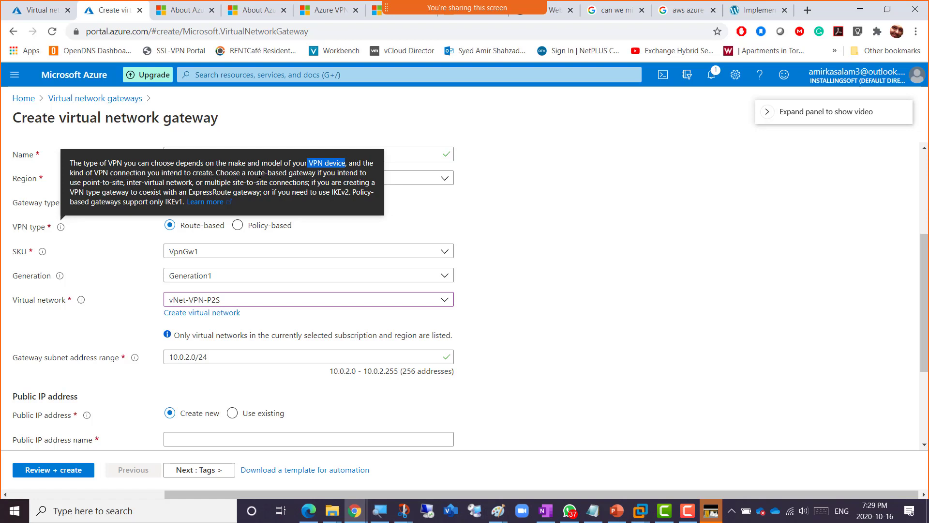
left_click_drag(248, 173, 308, 173)
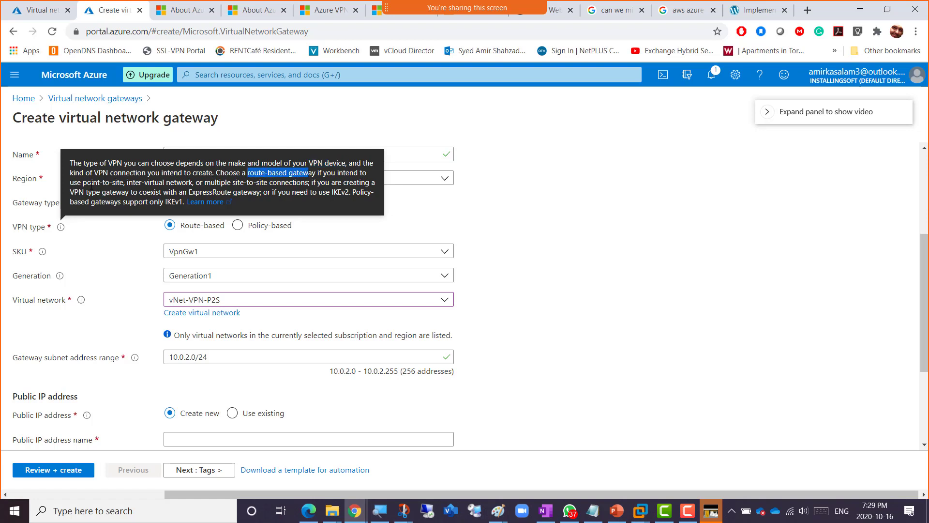
mouse_move(83, 182)
left_mouse_down()
mouse_move(308, 182)
mouse_move(104, 193)
mouse_move(74, 182)
mouse_move(83, 182)
left_mouse_up()
left_click(308, 183)
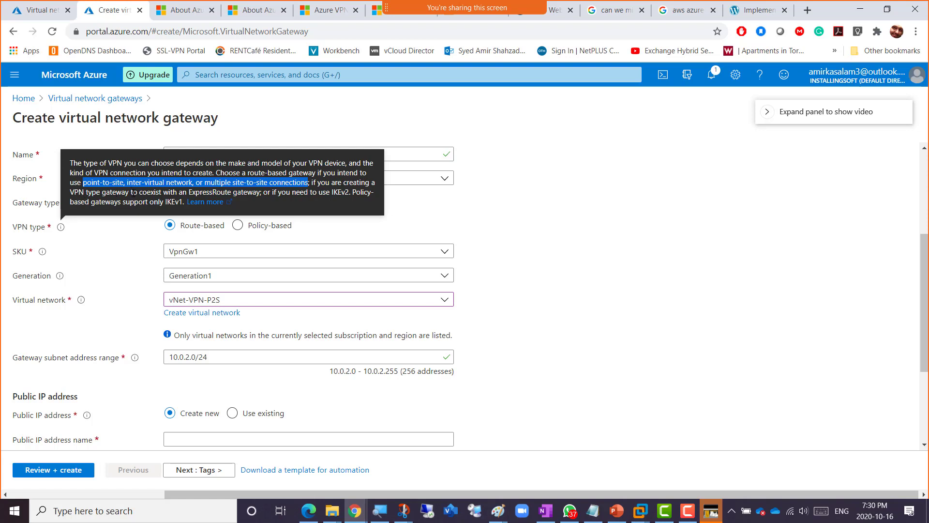
left_click_drag(155, 192, 185, 202)
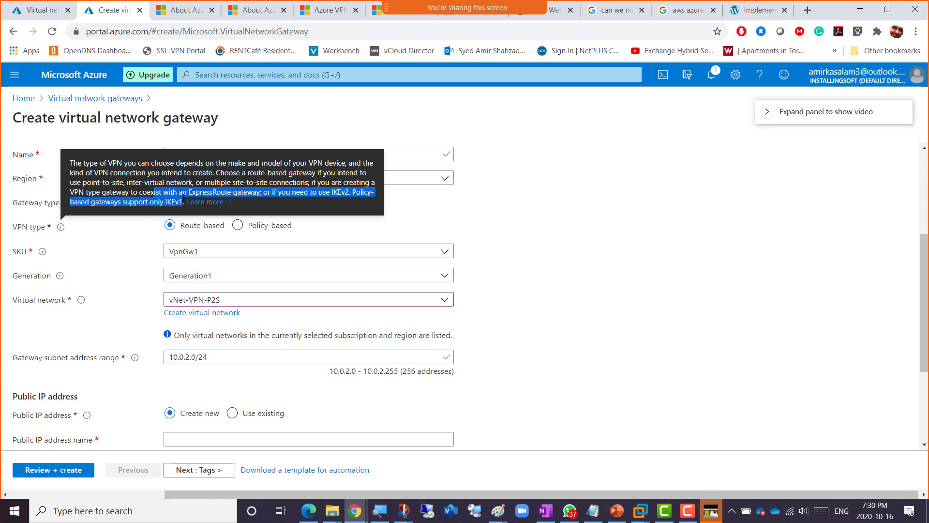
left_click(180, 171)
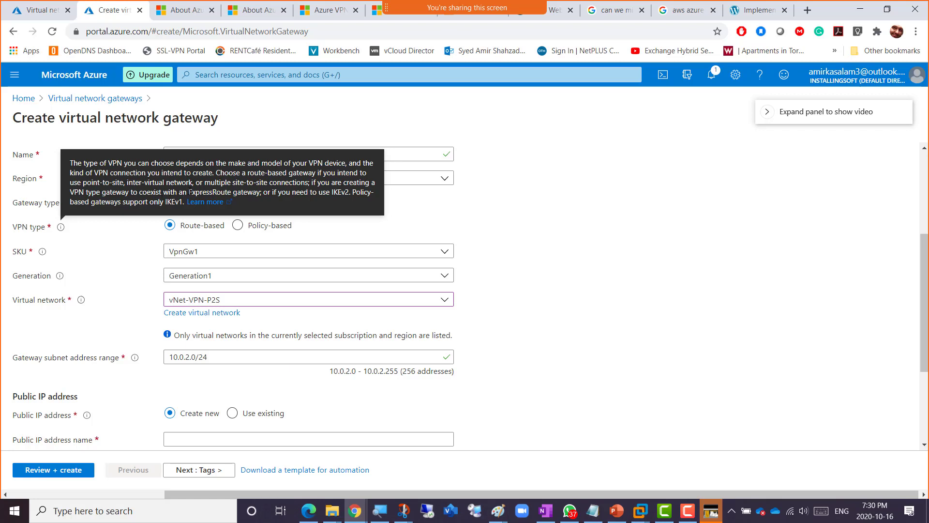
- Highlight connection types requiring route-based gateways, then open the policy-based VPN devices article
left_click_drag(188, 192, 261, 192)
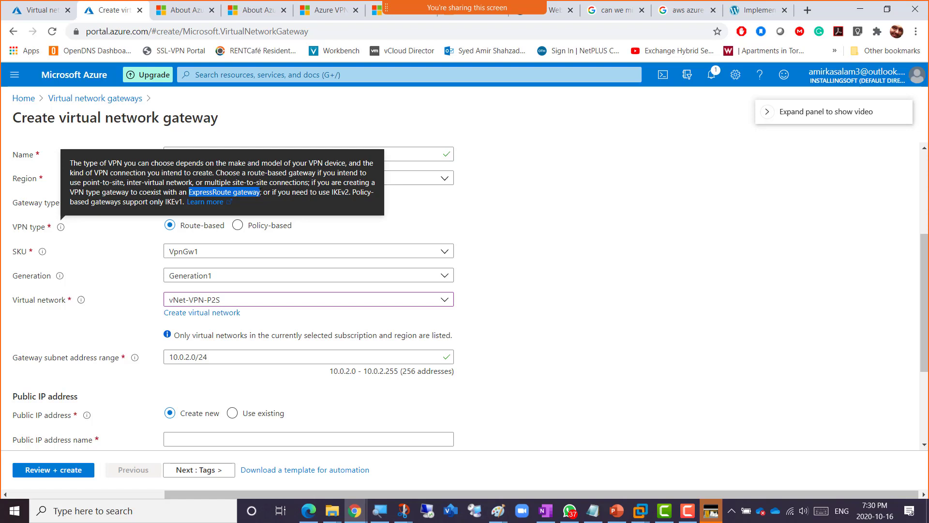
left_click(154, 186)
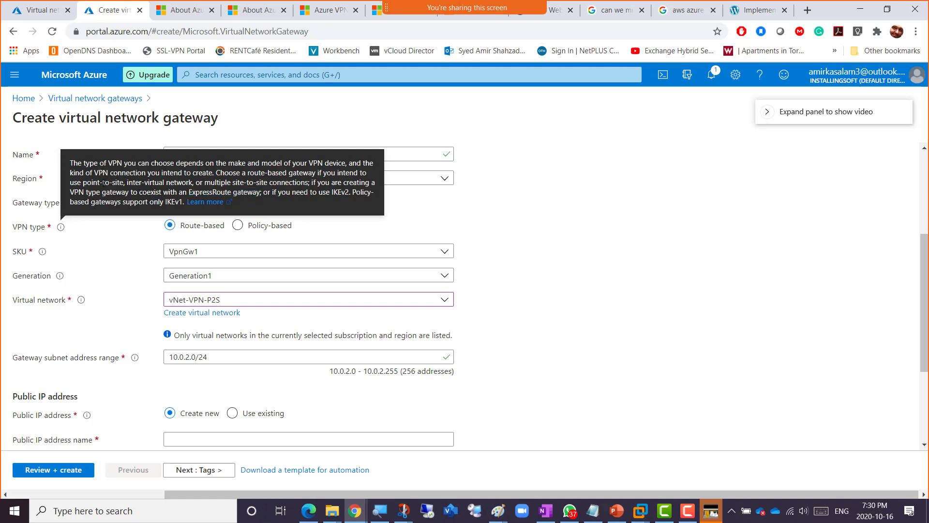
left_click_drag(83, 182, 309, 183)
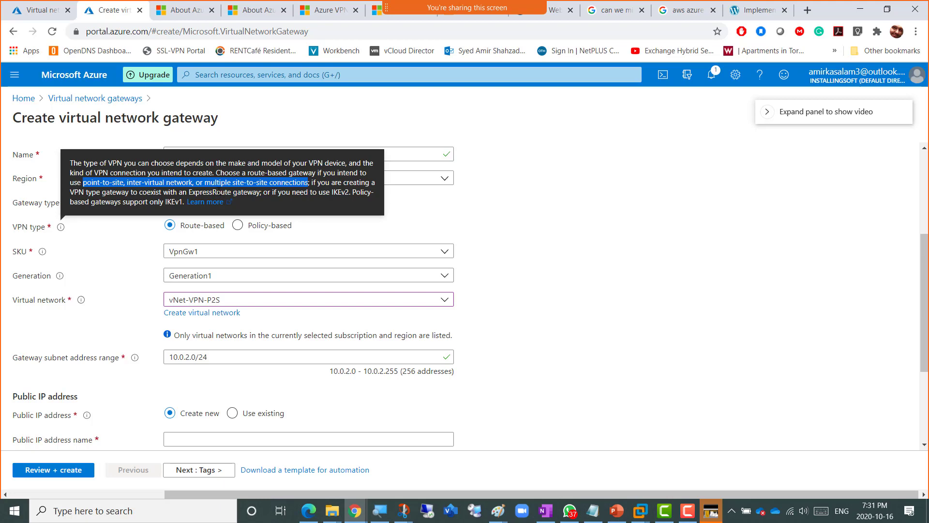
left_click(203, 204)
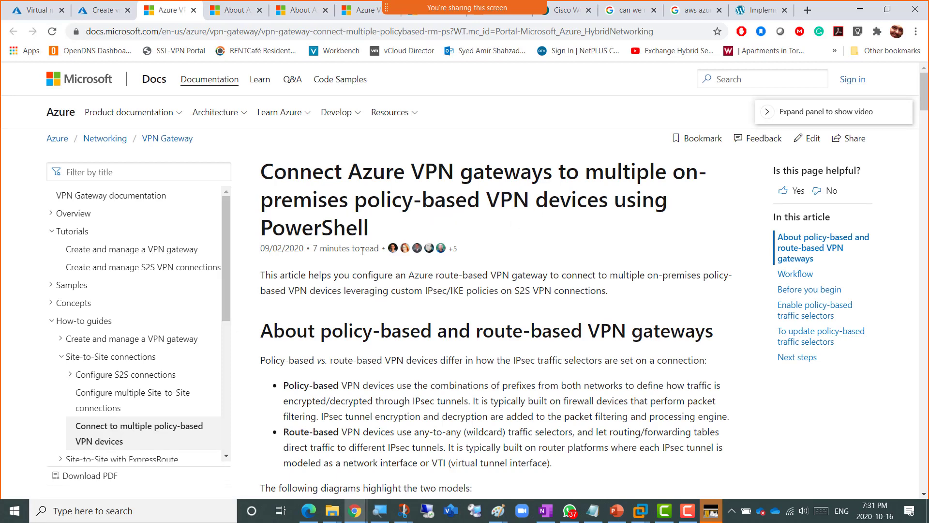
- Scroll the article and highlight IPsec in its traffic-selector explanation
scroll(347, 280, "down", 3)
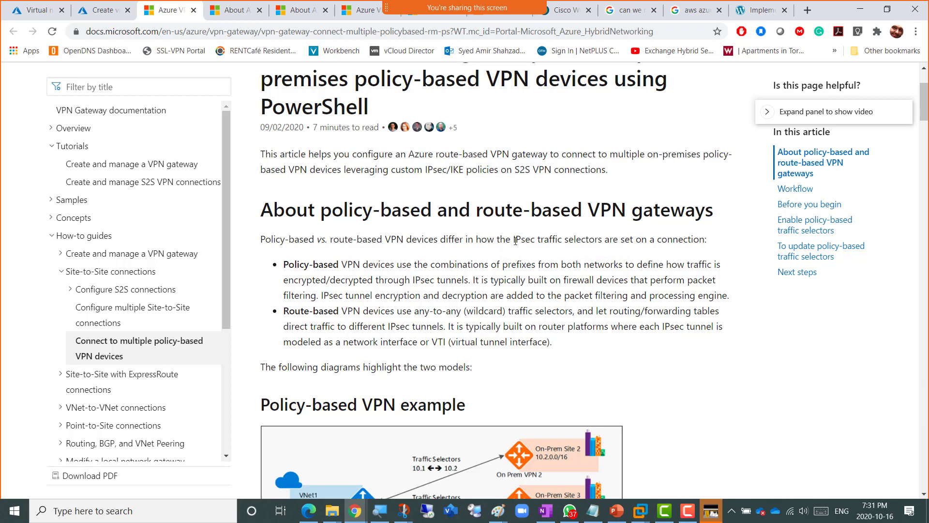
left_click_drag(512, 239, 543, 240)
scroll(528, 249, "down", 1)
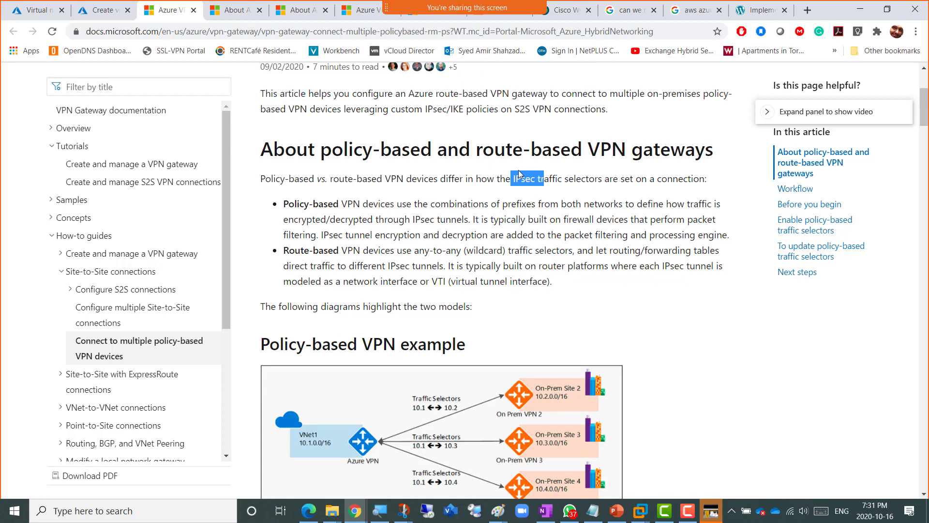
scroll(521, 177, "up", 1)
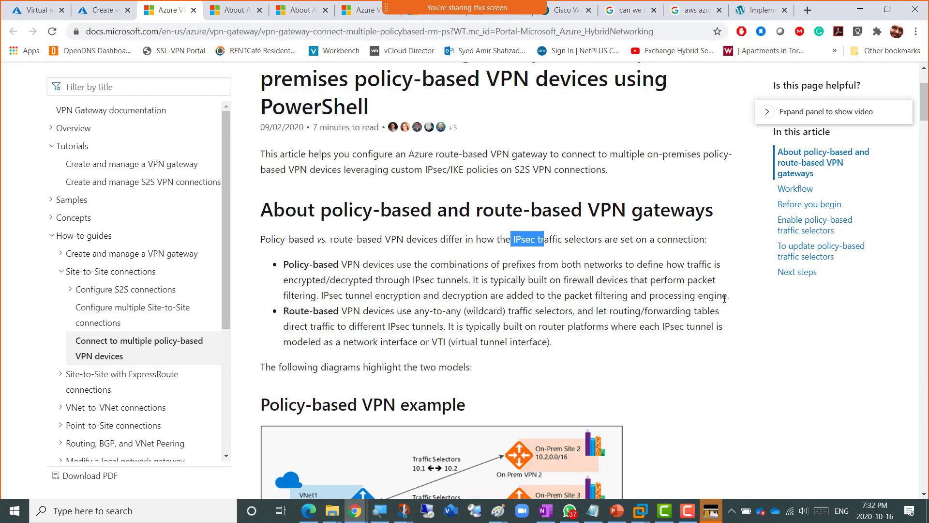
- Highlight the packet filtering sentence, review the traffic-selector diagrams, and return to the gateway form
left_click_drag(725, 296, 344, 288)
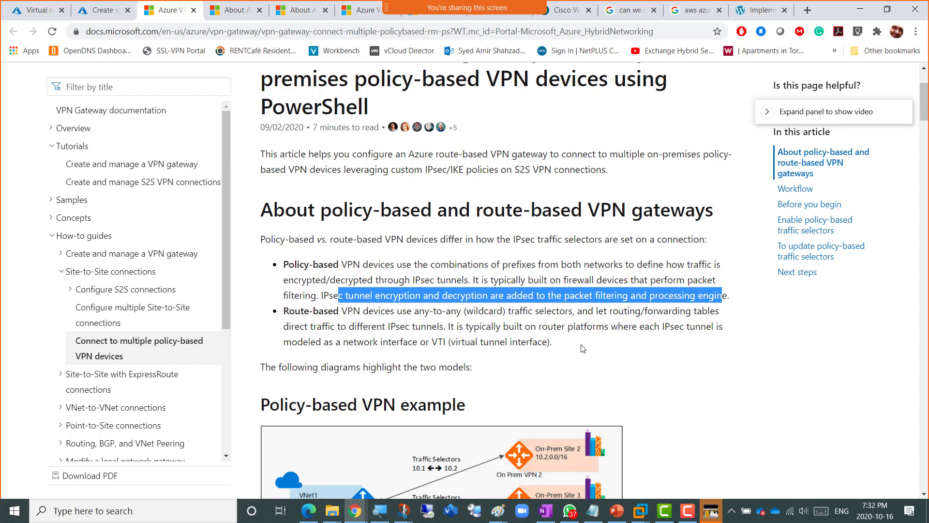
scroll(588, 344, "down", 8)
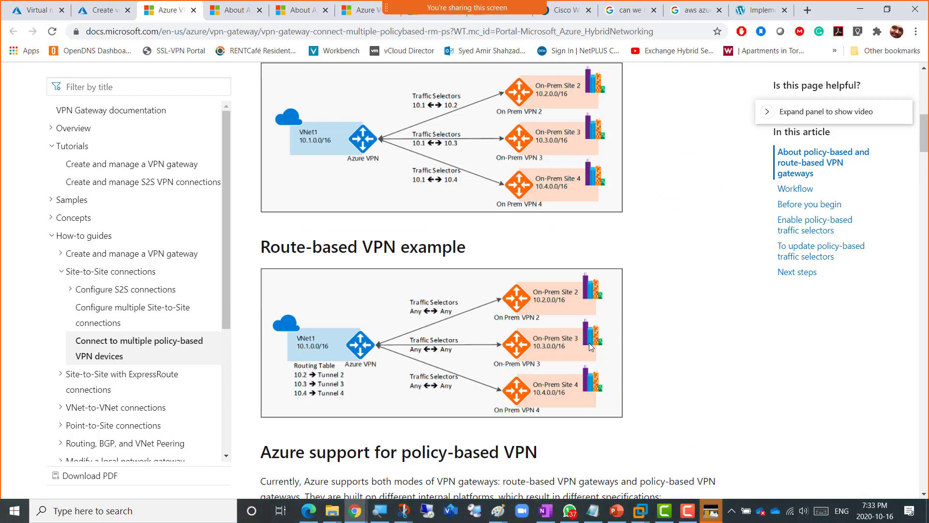
scroll(588, 343, "down", 4)
scroll(589, 347, "down", 5)
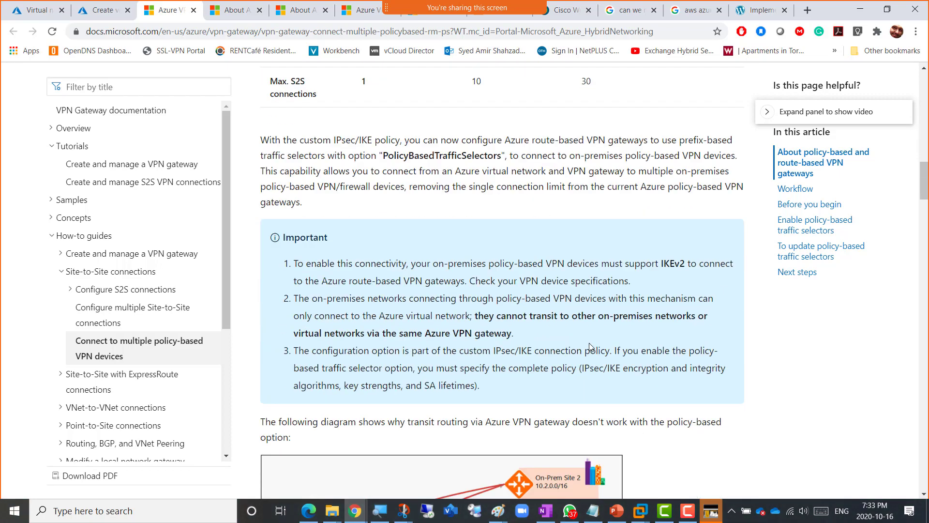
scroll(590, 343, "up", 15)
scroll(590, 343, "up", 2)
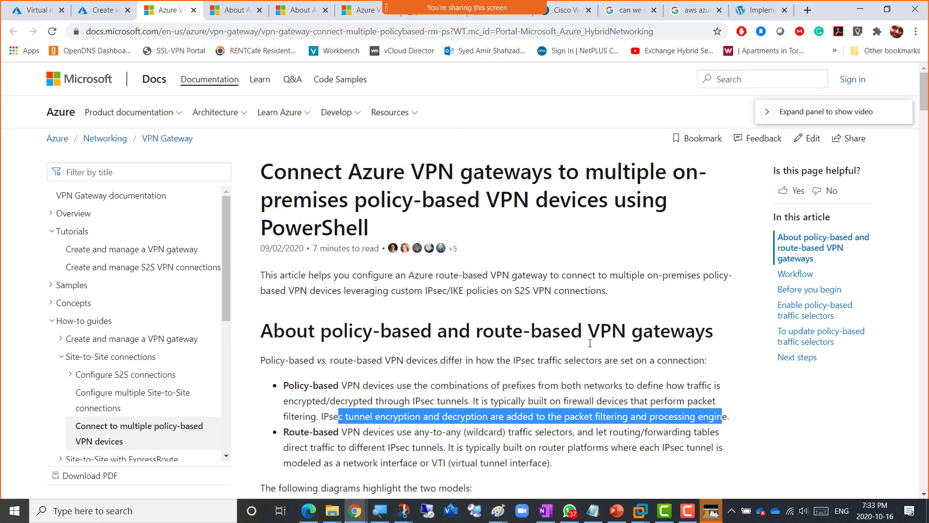
left_click(97, 12)
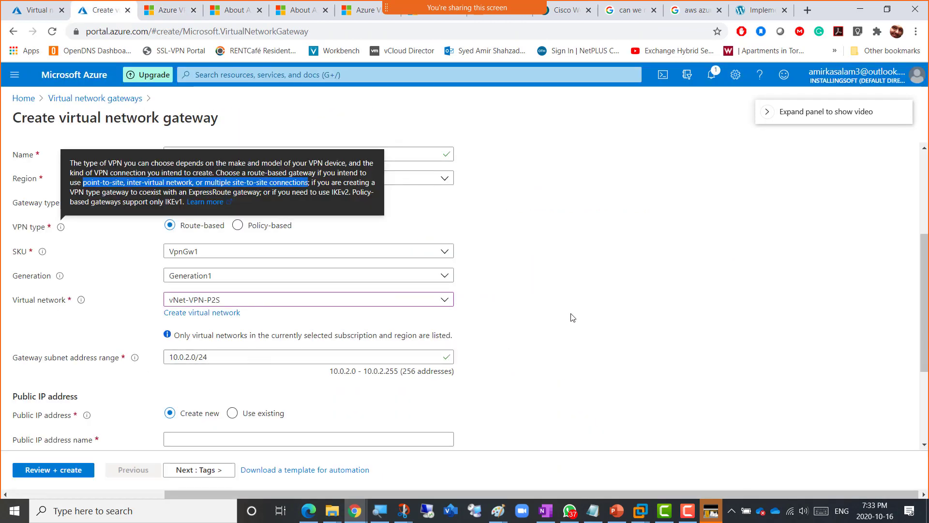
left_click(557, 313)
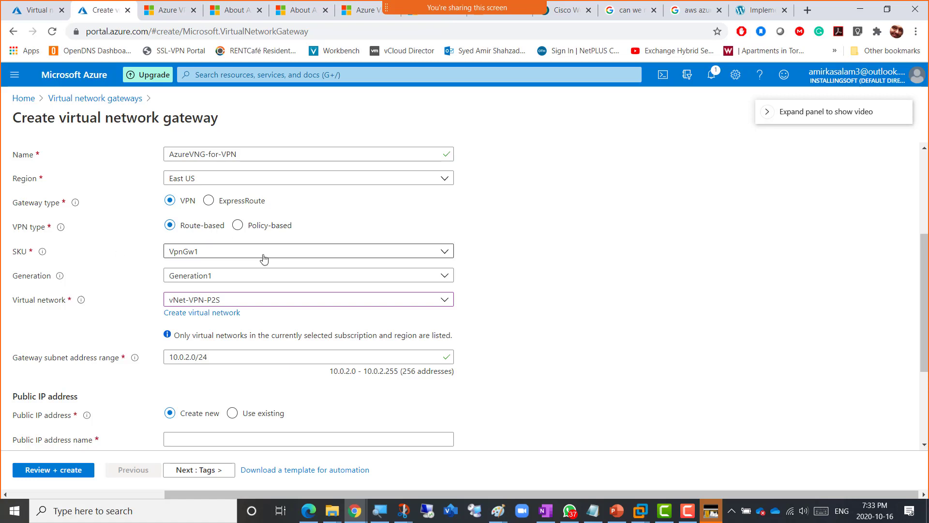
left_click(451, 253)
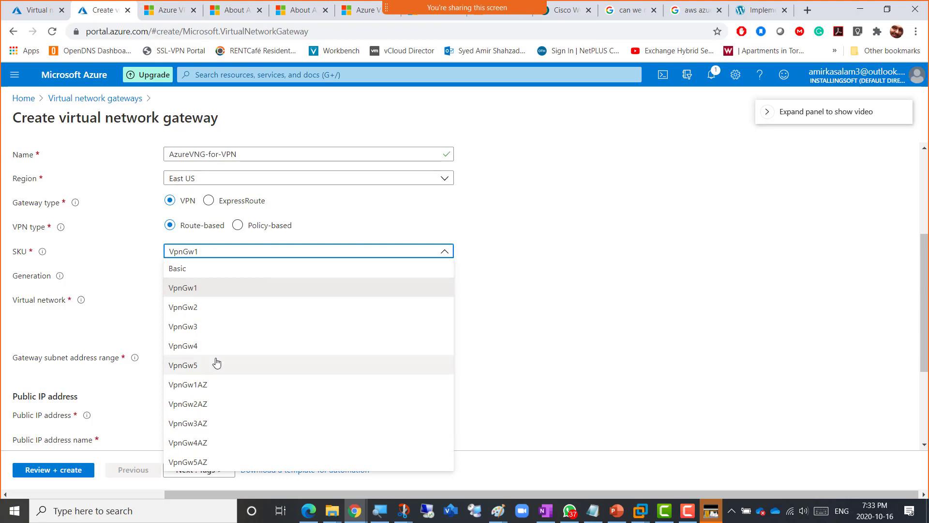
left_click(203, 288)
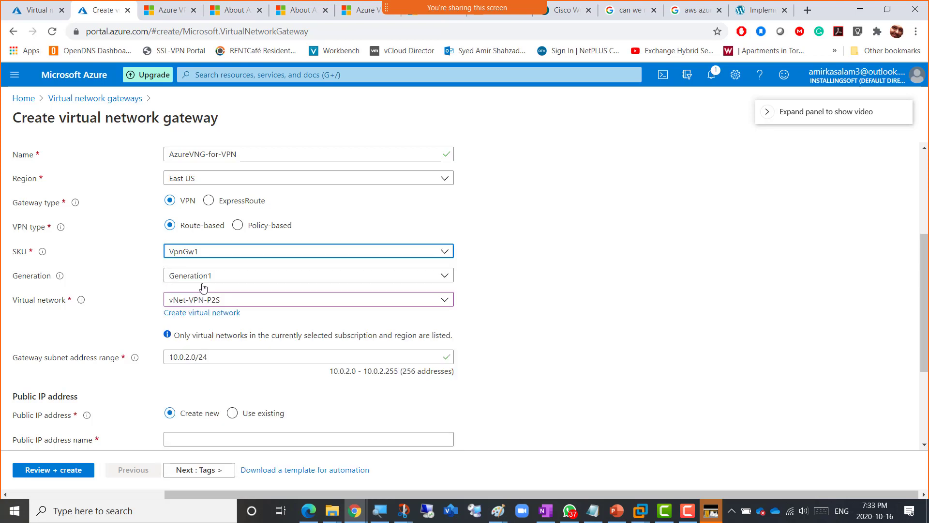
left_click(188, 252)
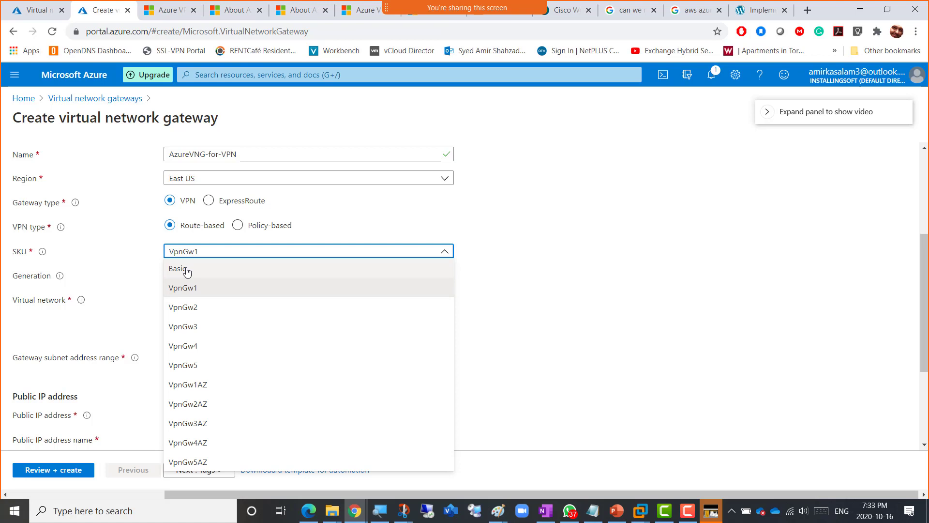
left_click(186, 287)
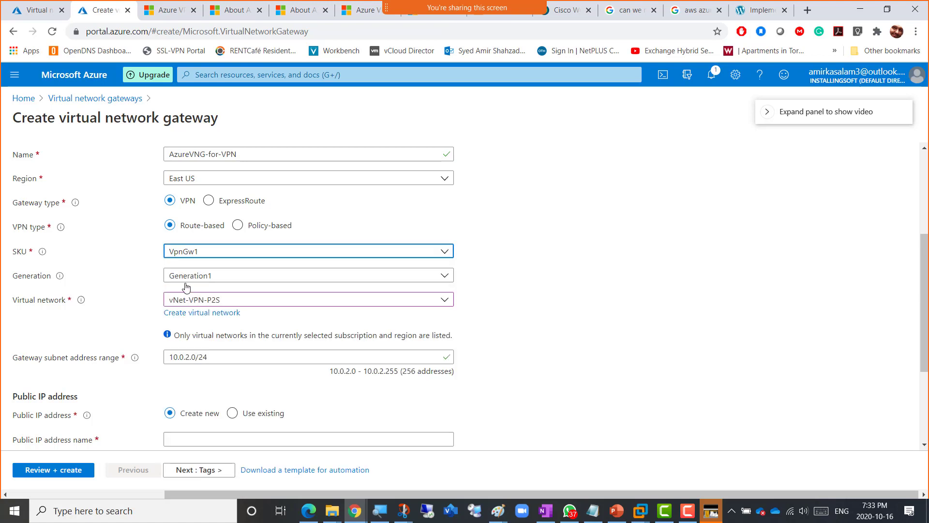
left_click(220, 11)
scroll(440, 281, "up", 10)
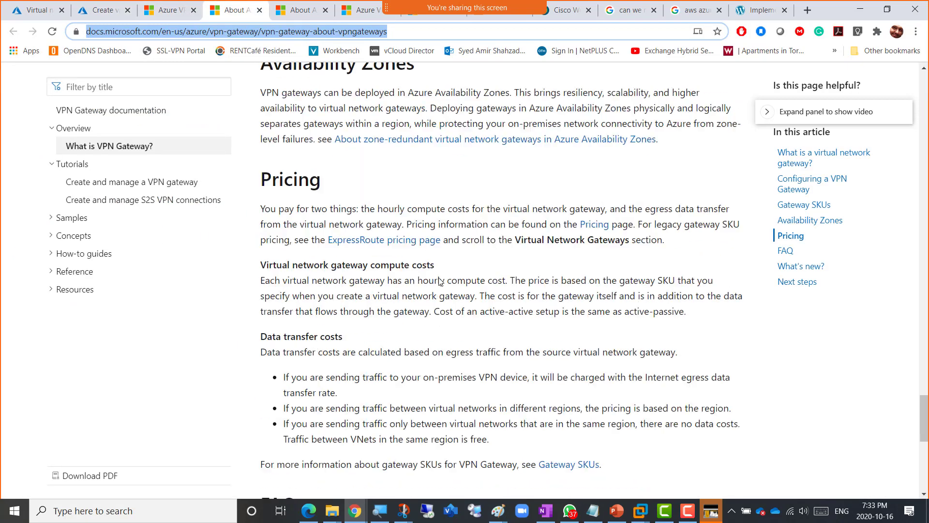
scroll(439, 280, "up", 10)
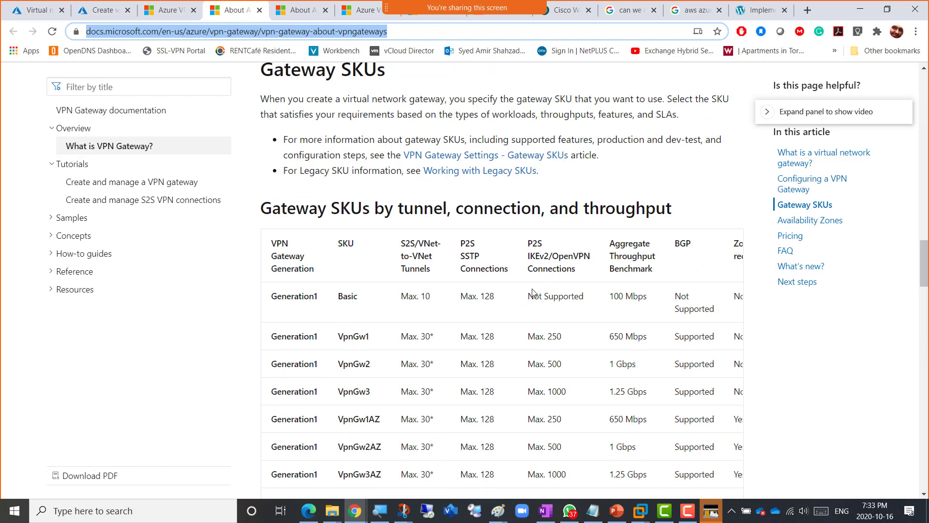
left_click_drag(530, 293, 574, 293)
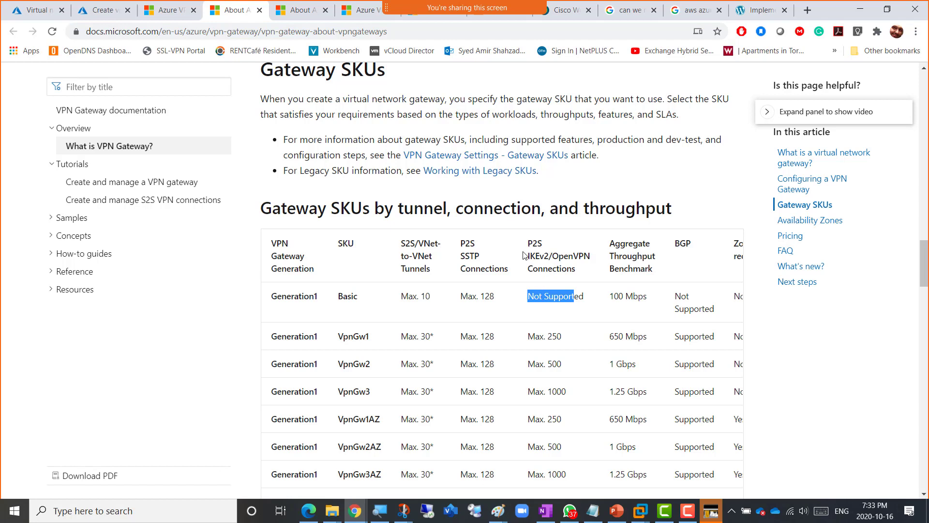
left_click_drag(529, 337, 562, 338)
left_click_drag(341, 338, 378, 342)
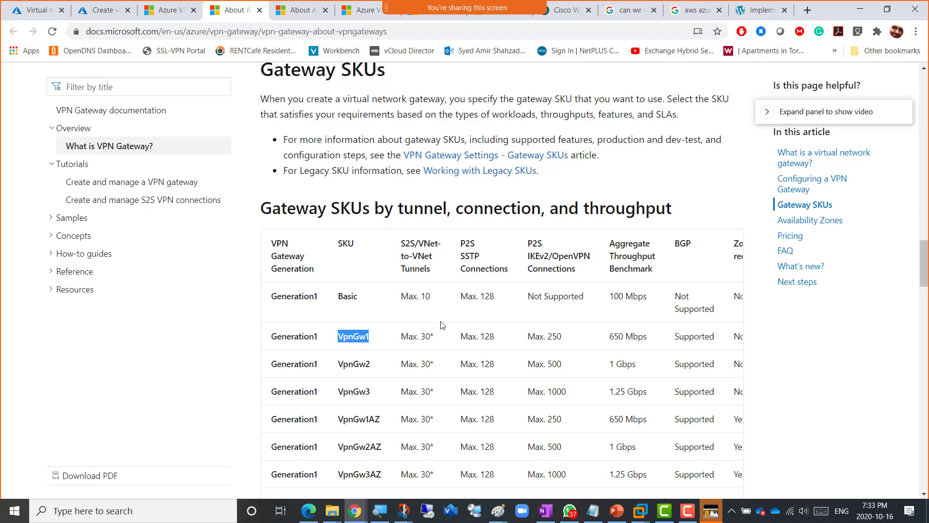
left_click(103, 12)
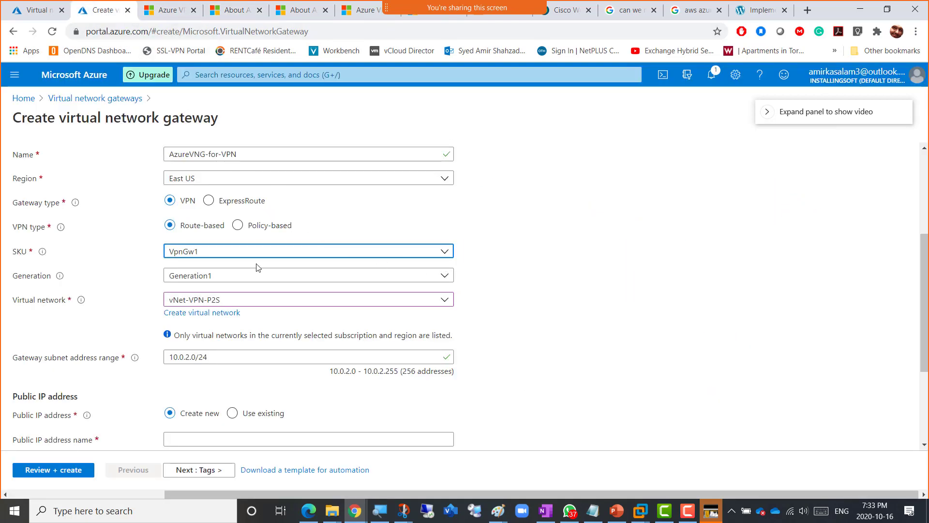
- Try the generation list, ExpressRoute and Policy-based options, then restore VPN route-based
left_click(314, 283)
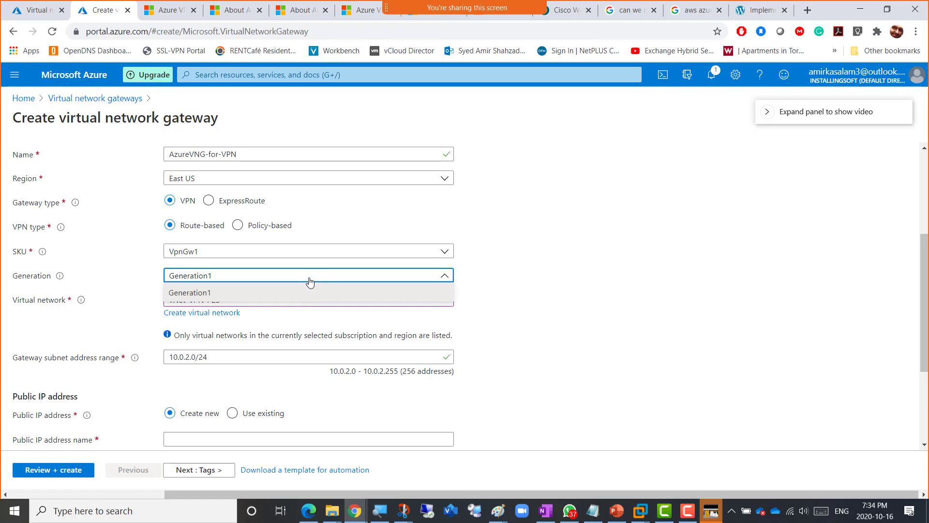
left_click(496, 286)
left_click(209, 203)
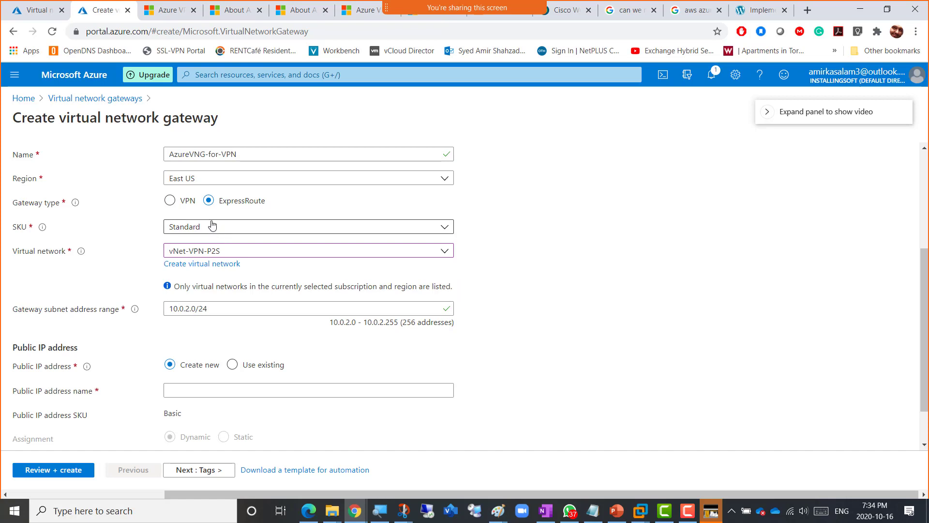
left_click(171, 201)
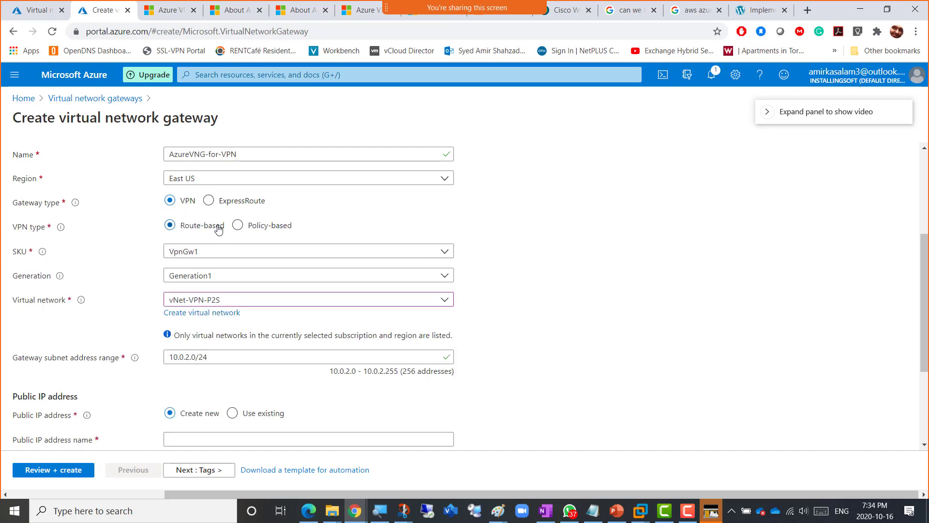
left_click(237, 225)
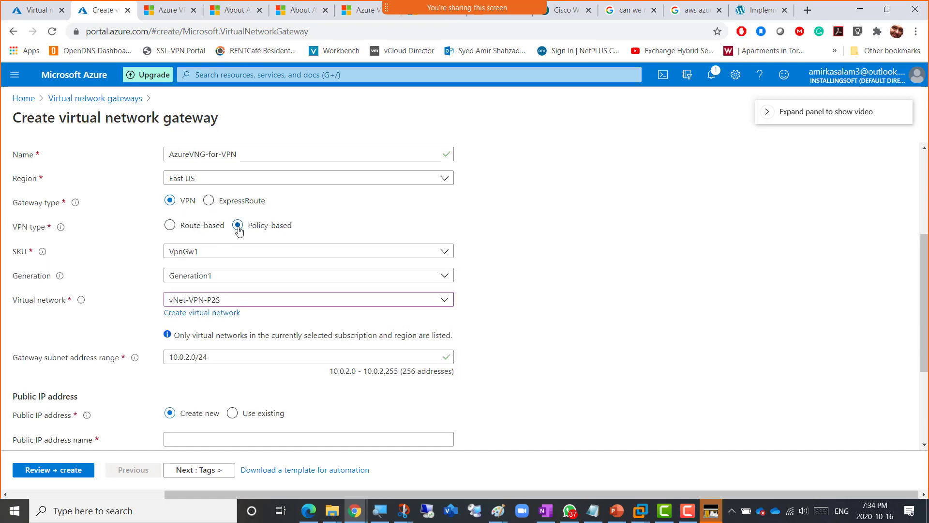
left_click(228, 282)
left_click(228, 281)
left_click(170, 225)
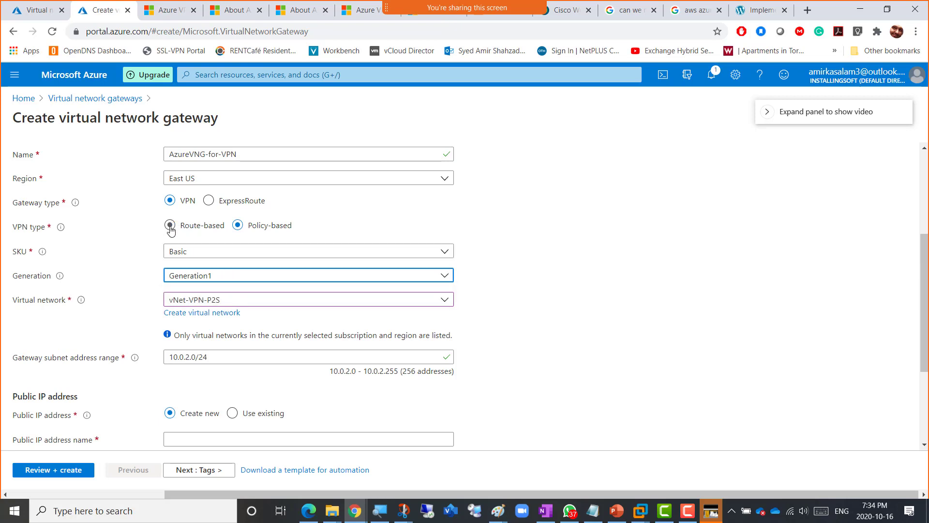
- Choose VpnGw5AZ as the gateway SKU, which switches generation to Generation2
left_click(216, 282)
left_click(216, 283)
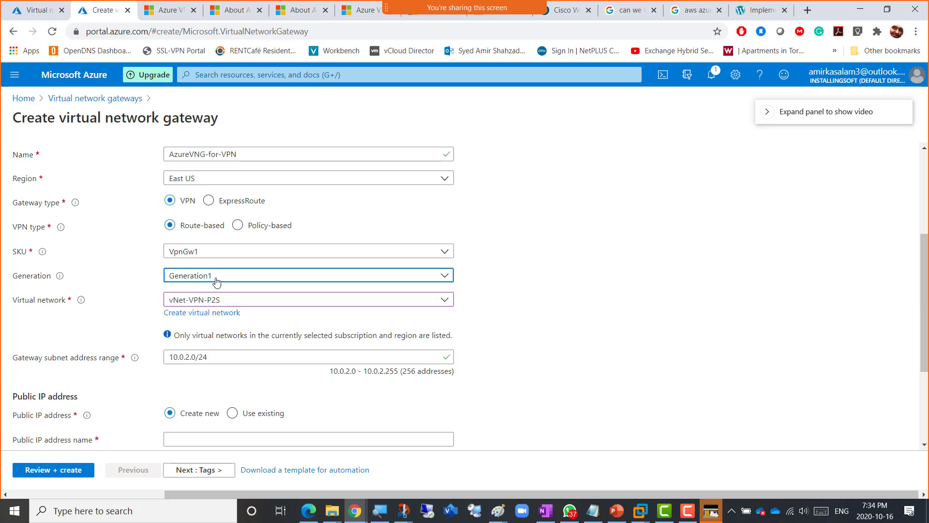
left_click(217, 253)
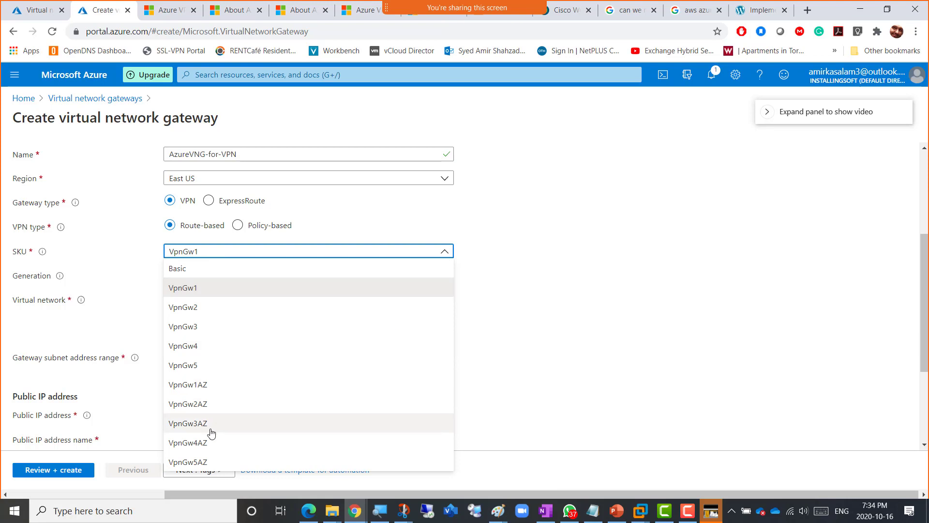
left_click(211, 463)
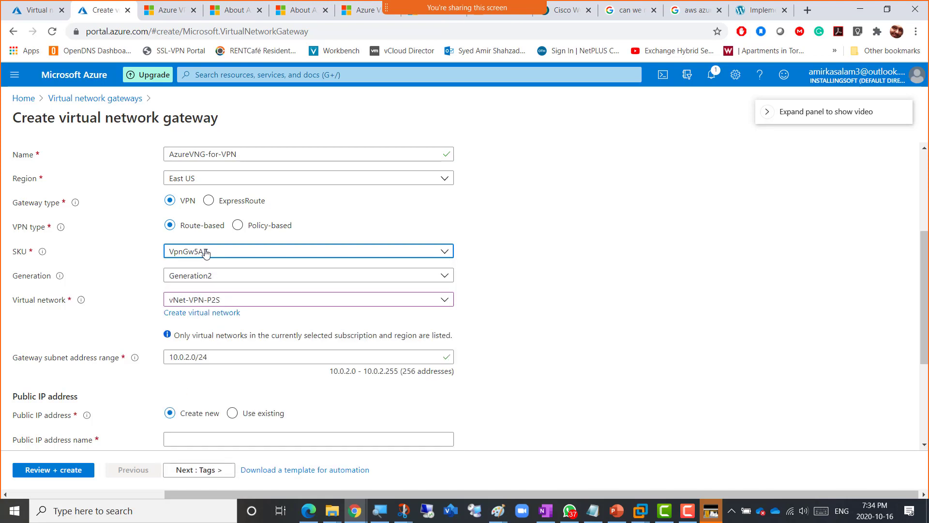
- Scroll the About VPN Gateway SKU table down to the Generation2 rows and highlight VpnGw2
left_click(234, 9)
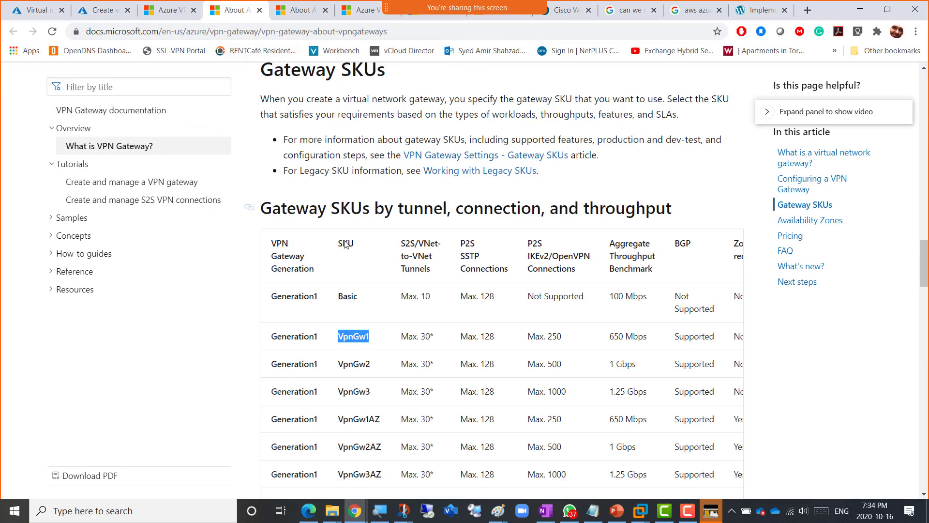
scroll(390, 305, "down", 1)
scroll(390, 305, "down", 2)
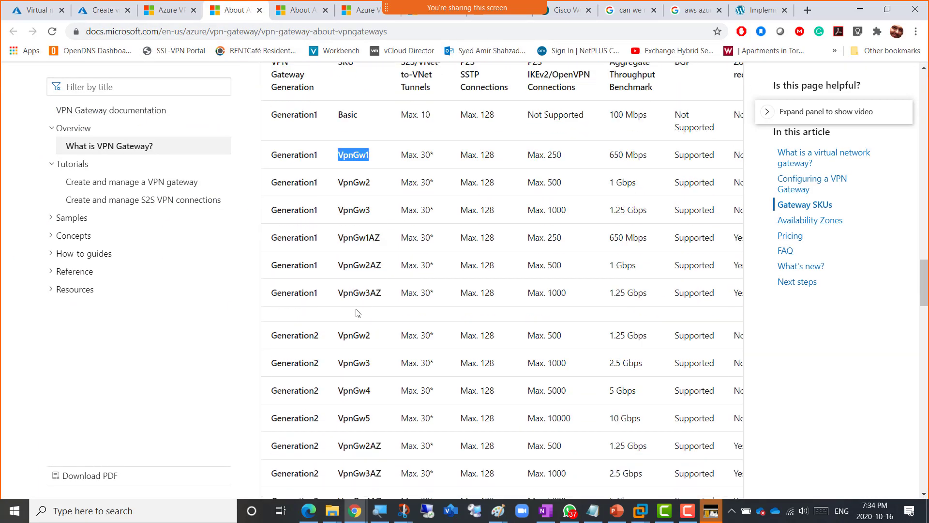
left_click_drag(337, 337, 377, 343)
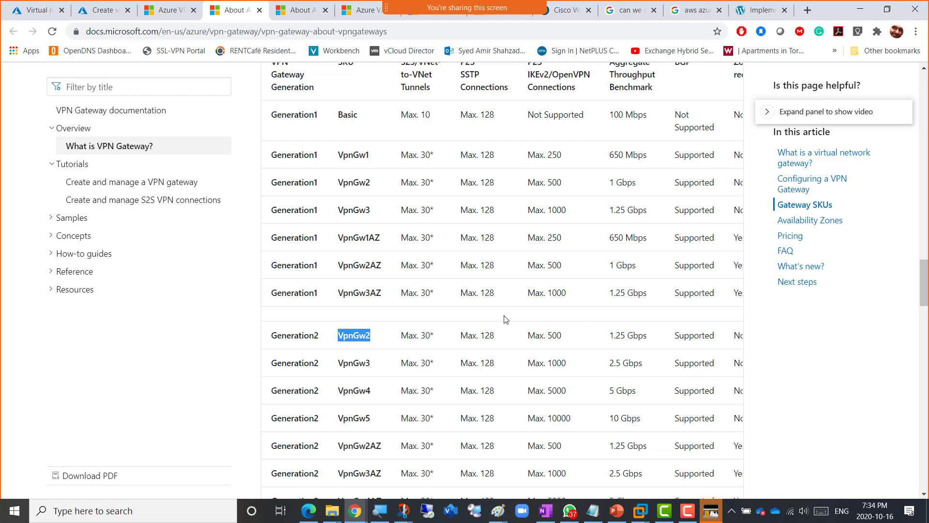
- Set the gateway SKU back to VpnGw1 and scroll down to the Public IP address settings
left_click(99, 12)
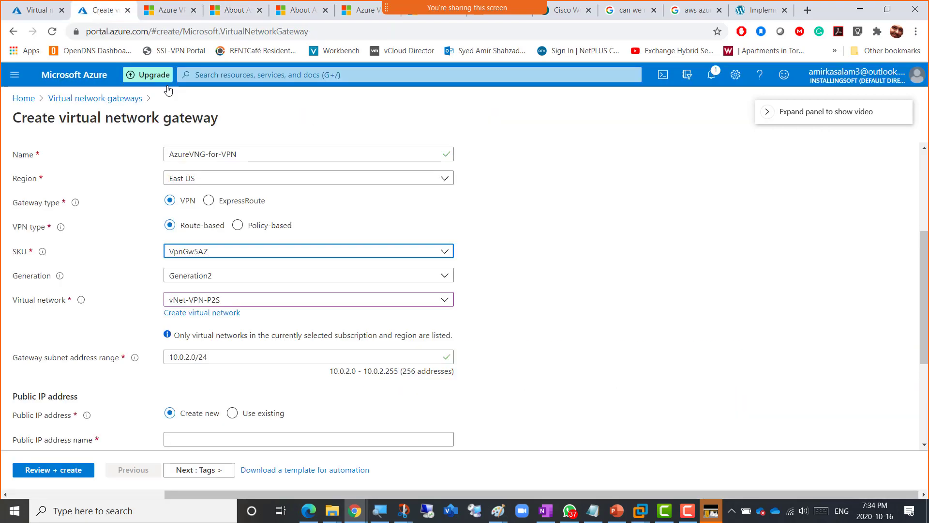
left_click(208, 253)
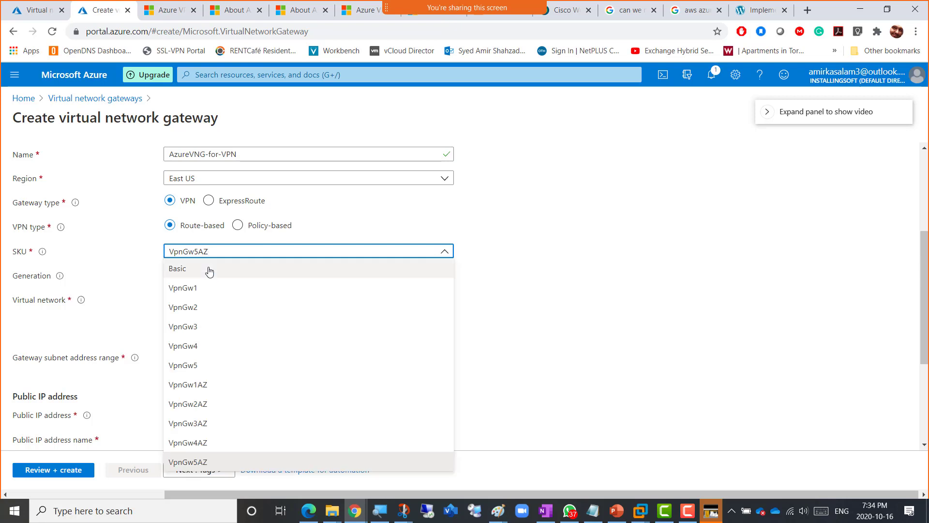
left_click(210, 288)
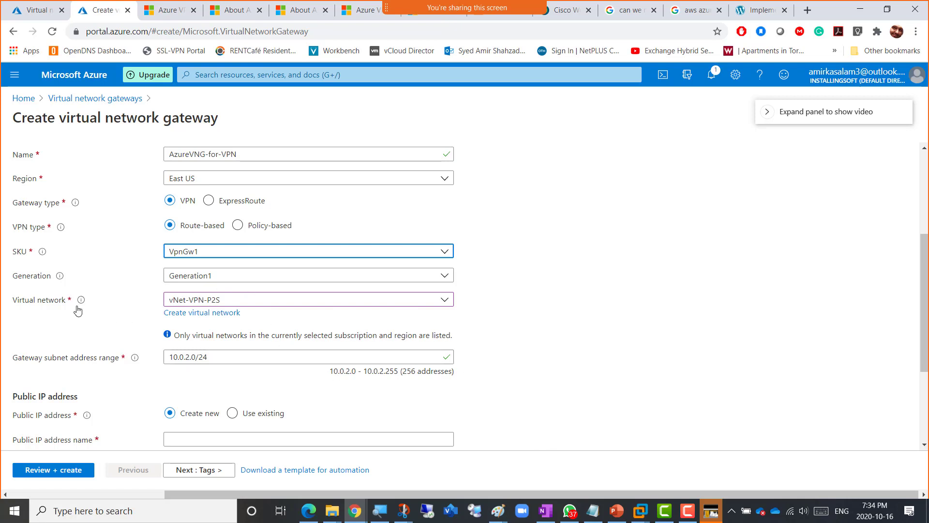
left_click(512, 320)
scroll(512, 321, "down", 2)
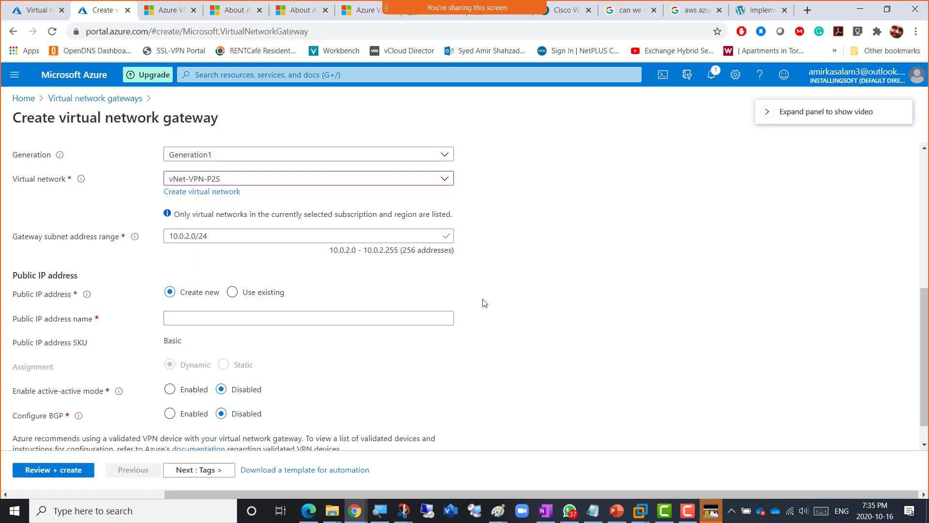
scroll(484, 302, "down", 1)
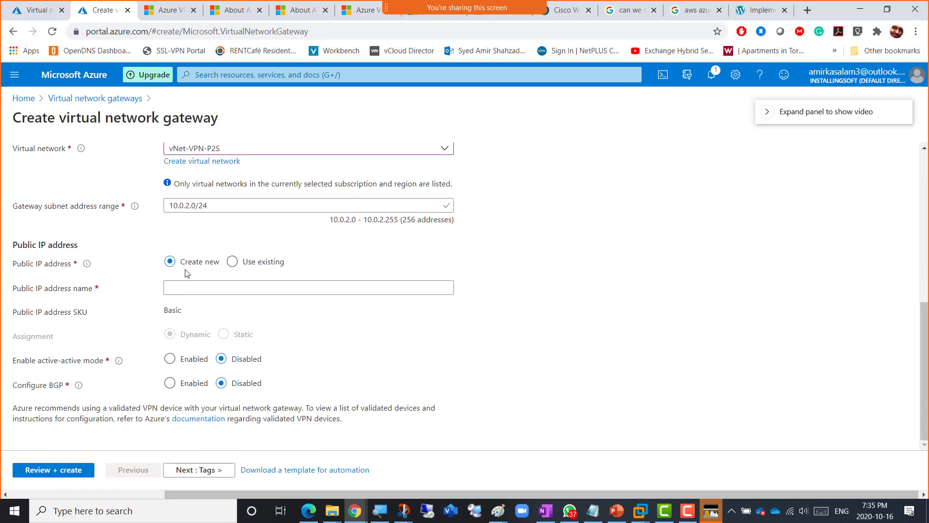
mouse_move(87, 272)
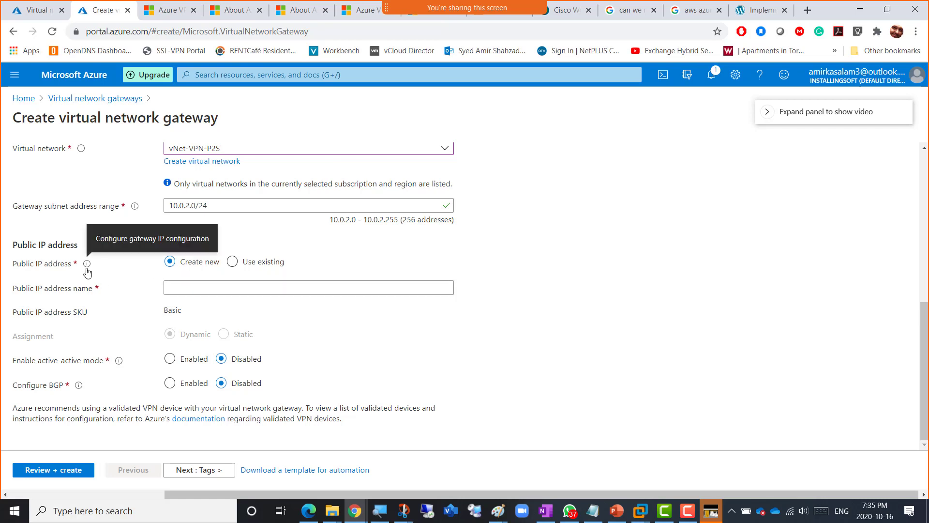
- Enter Gateway-Pip as the new public IP address name
left_click(199, 285)
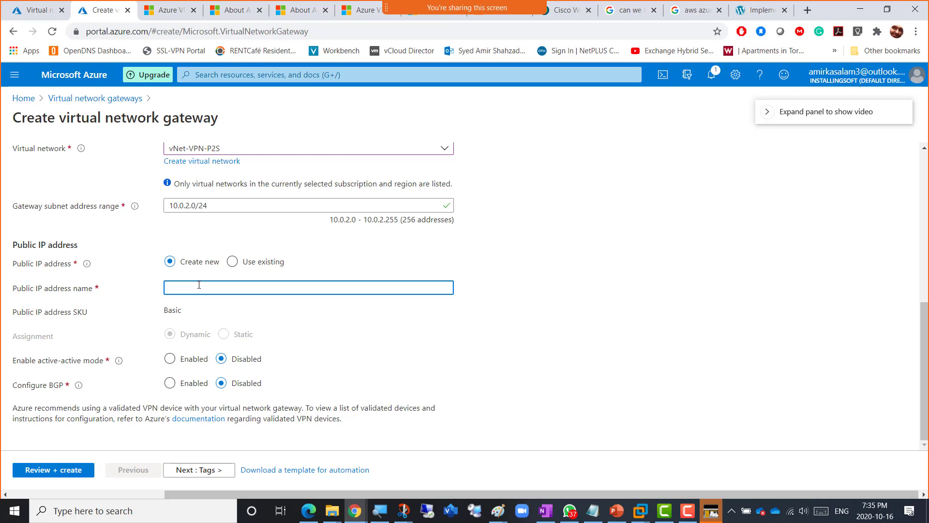
type("Gateway-Pip")
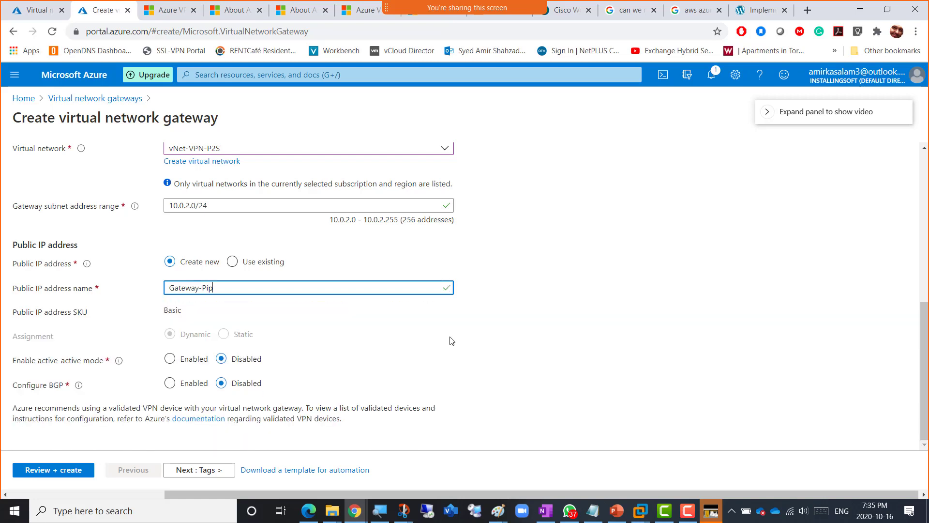
left_click(570, 342)
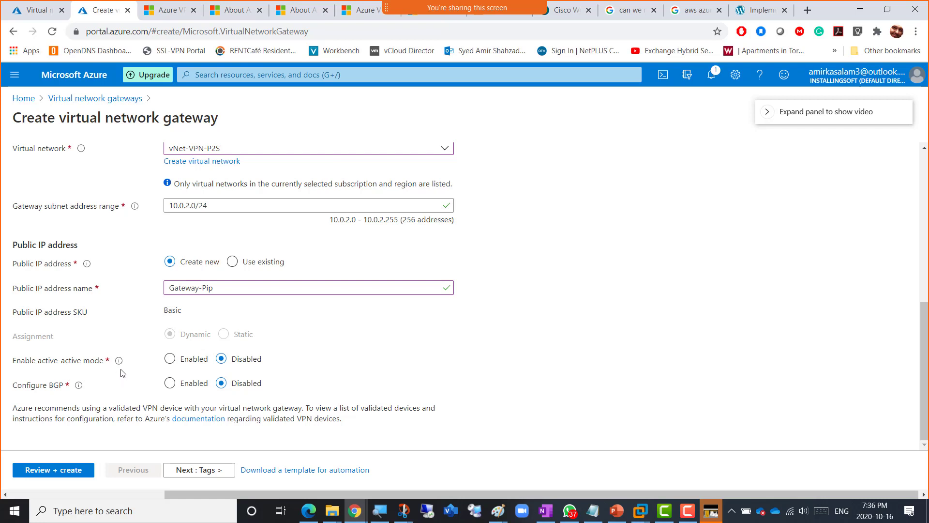
mouse_move(118, 361)
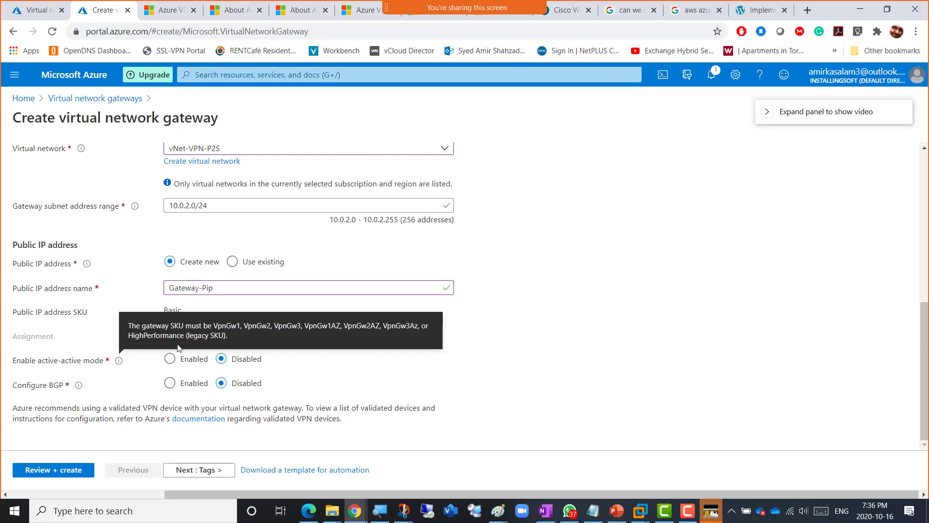
left_click(170, 359)
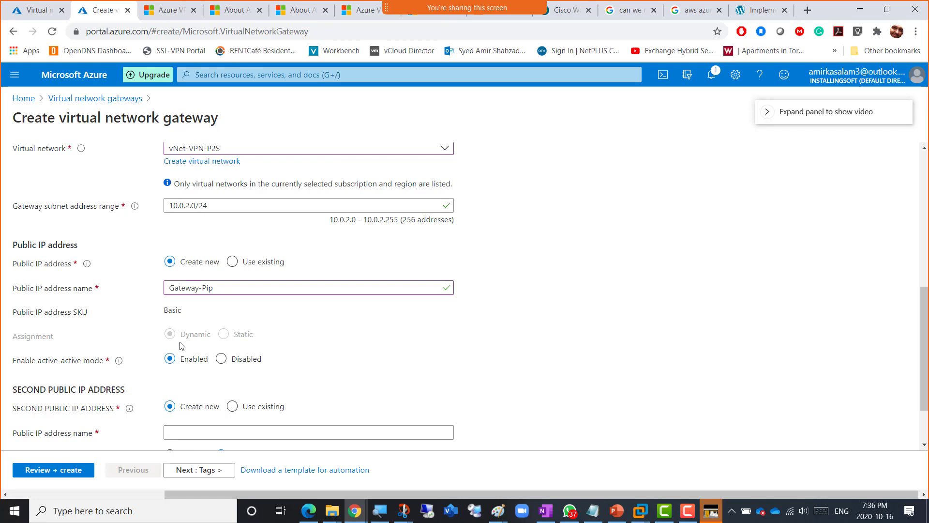
left_click(221, 358)
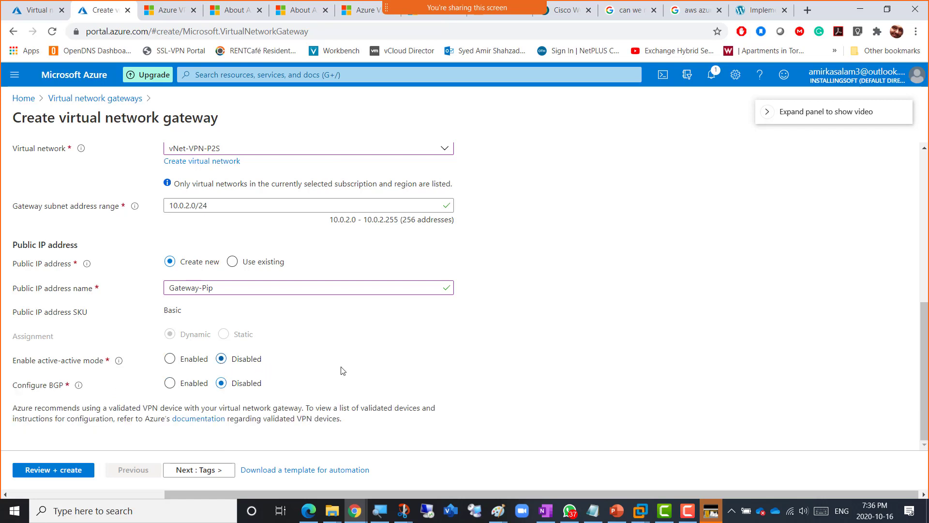
mouse_move(79, 387)
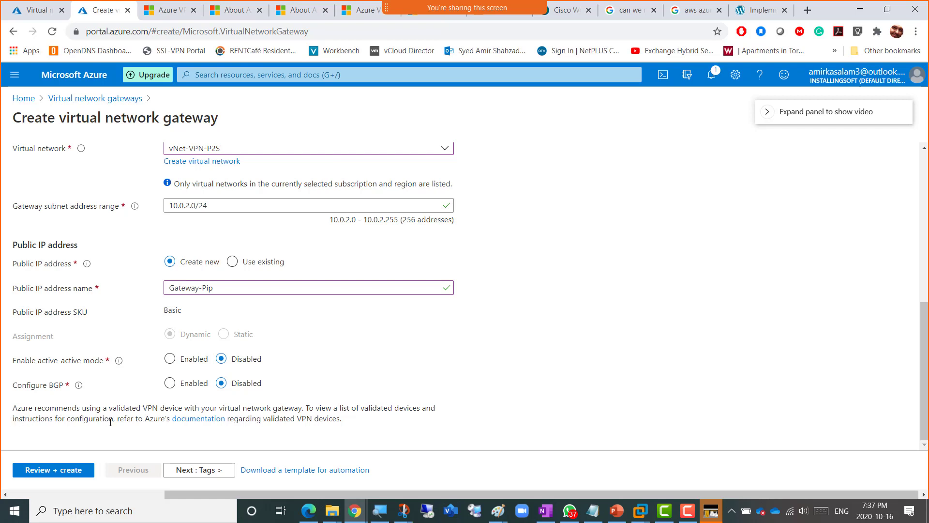
left_click_drag(266, 420, 337, 419)
- Open the validated VPN devices article, highlight the Site-to-Site connection phrase, and scroll down
left_click(187, 419)
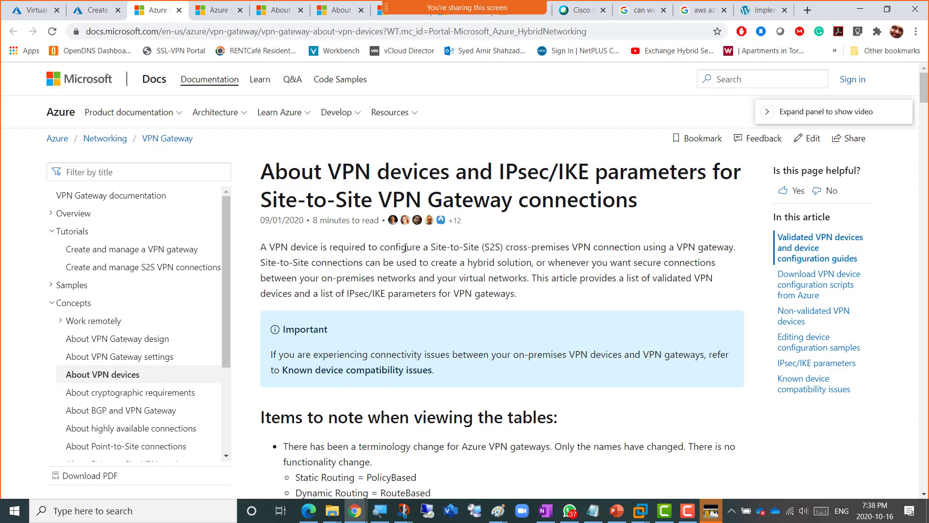
left_click_drag(463, 247, 686, 250)
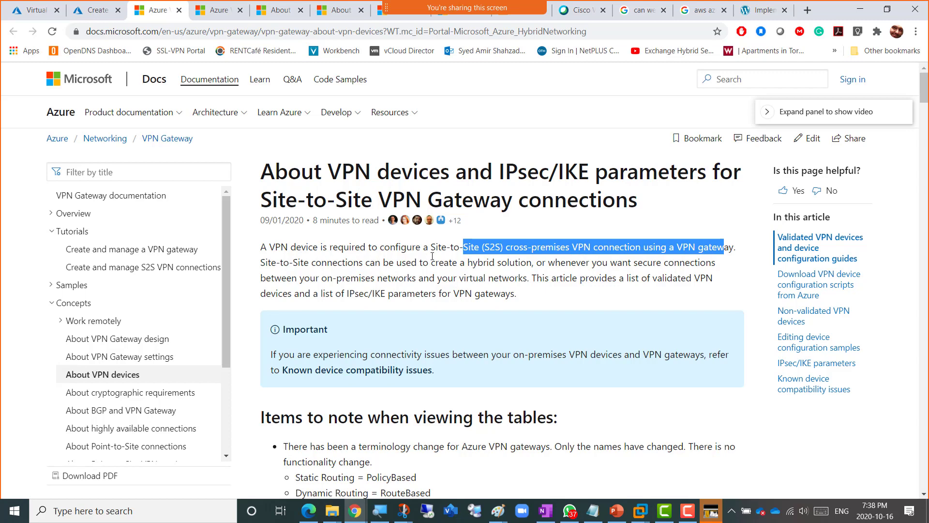
scroll(513, 293, "down", 3)
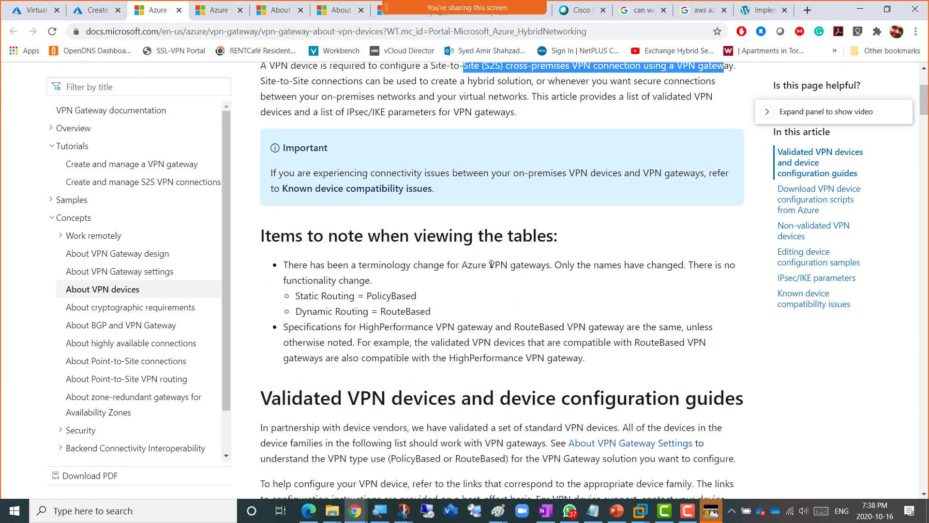
scroll(397, 235, "down", 3)
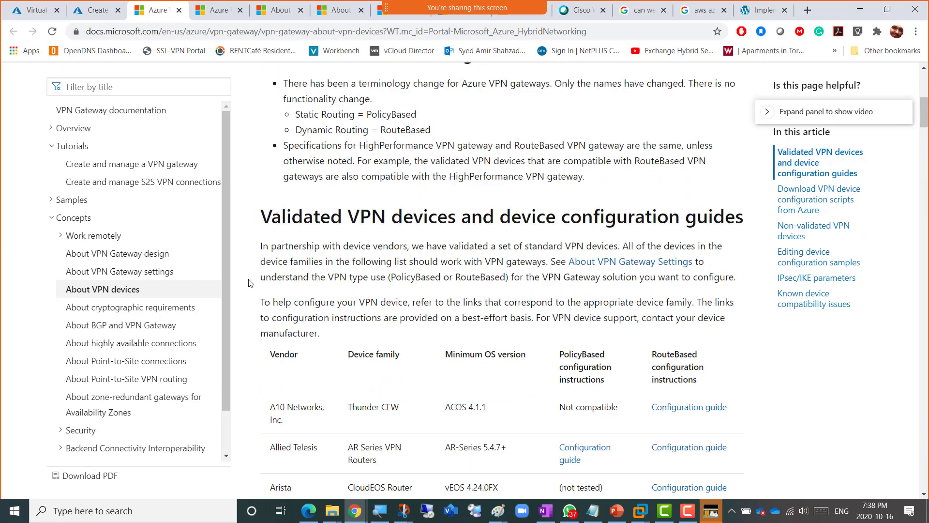
scroll(306, 285, "down", 2)
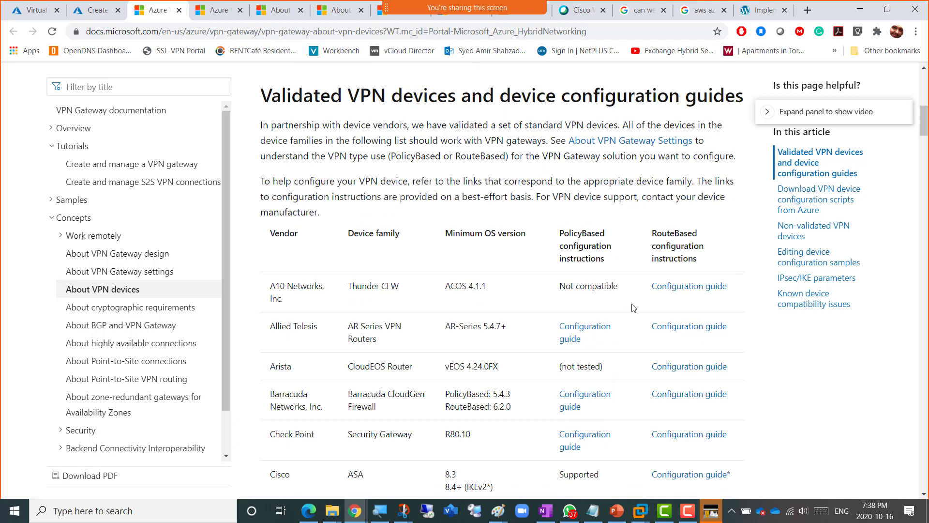
scroll(307, 286, "down", 1)
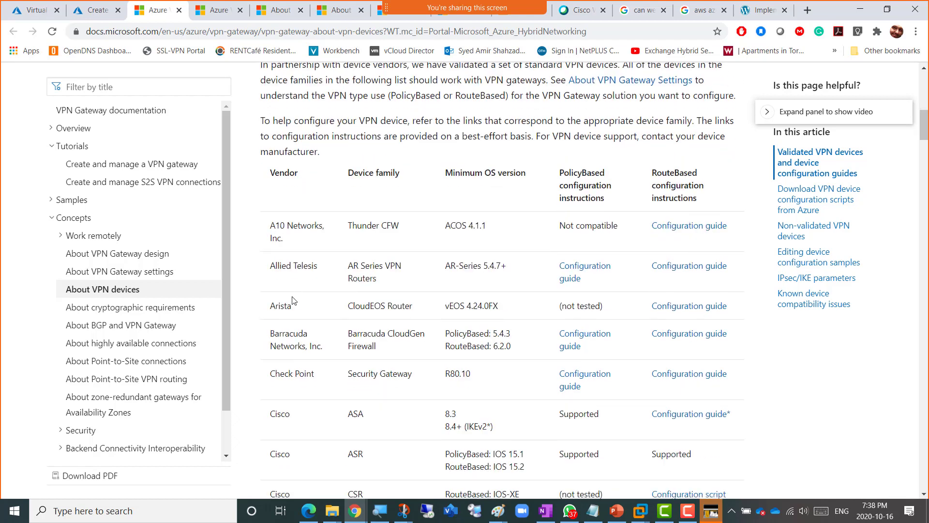
scroll(309, 325, "down", 1)
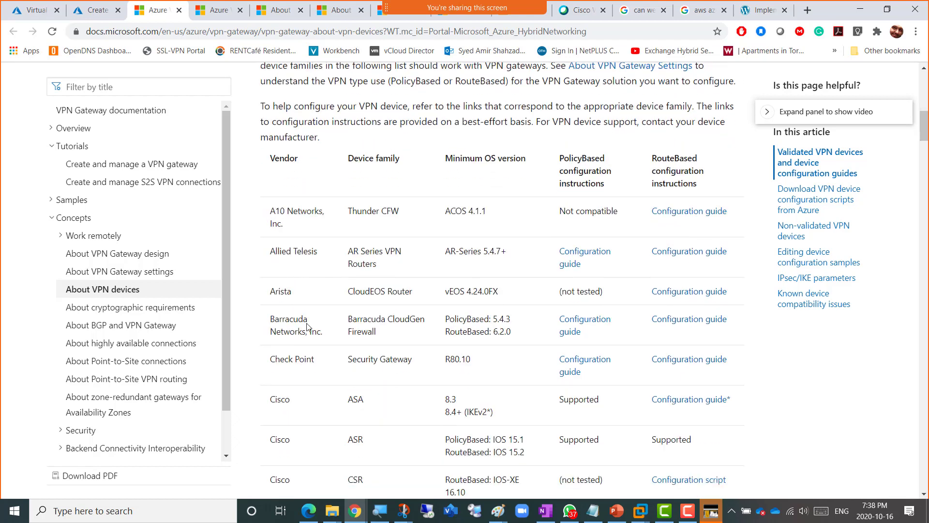
scroll(301, 338, "down", 2)
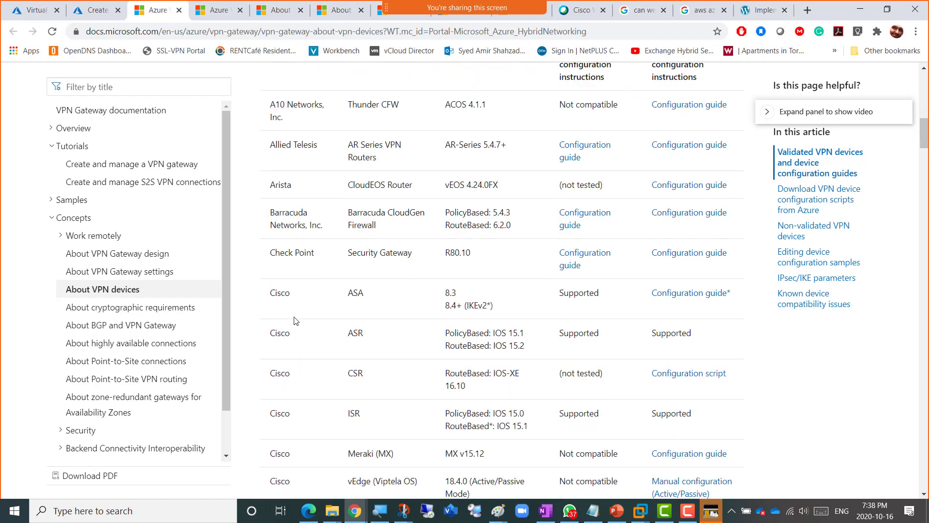
scroll(296, 329, "down", 2)
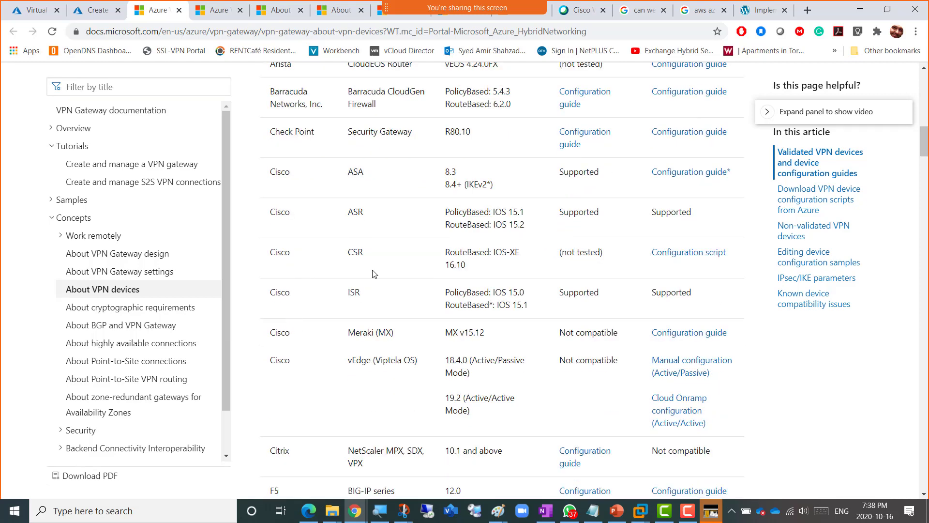
- Browse the validated device vendors, highlighting the Cisco ASA and Fortinet entries
left_click_drag(346, 171, 352, 178)
scroll(280, 312, "down", 3)
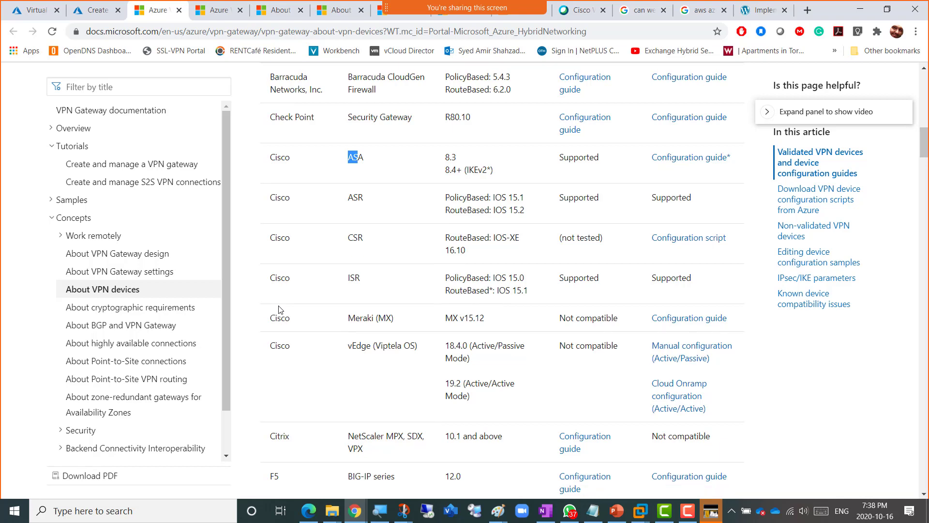
scroll(285, 305, "down", 3)
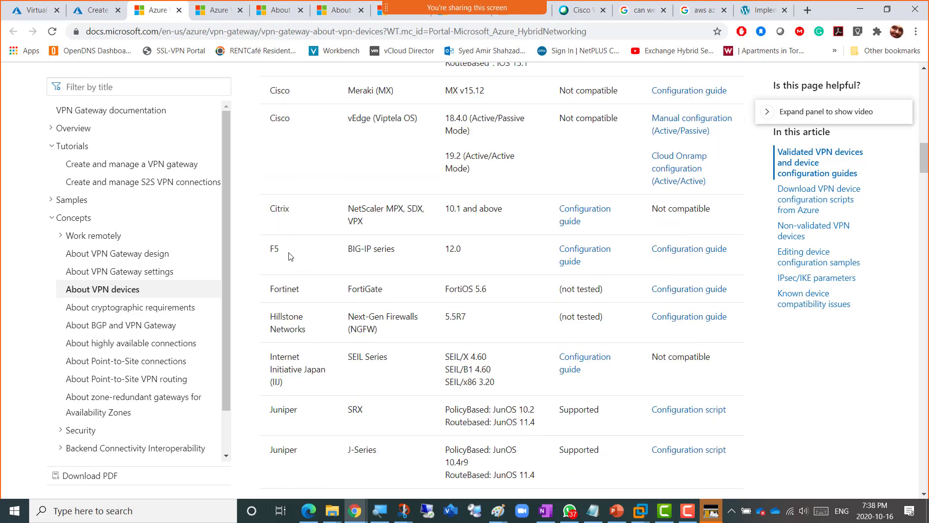
scroll(305, 278, "down", 2)
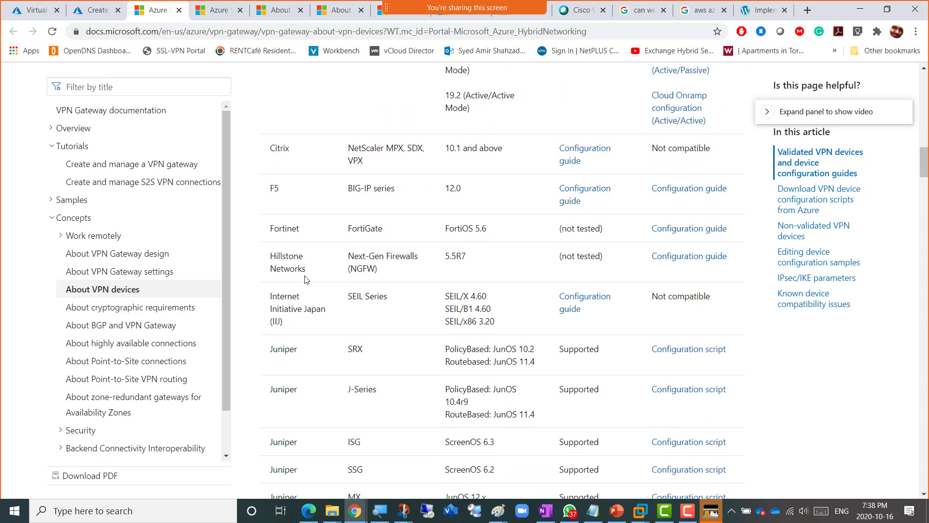
left_click_drag(299, 228, 270, 229)
scroll(297, 290, "down", 1)
scroll(298, 284, "down", 3)
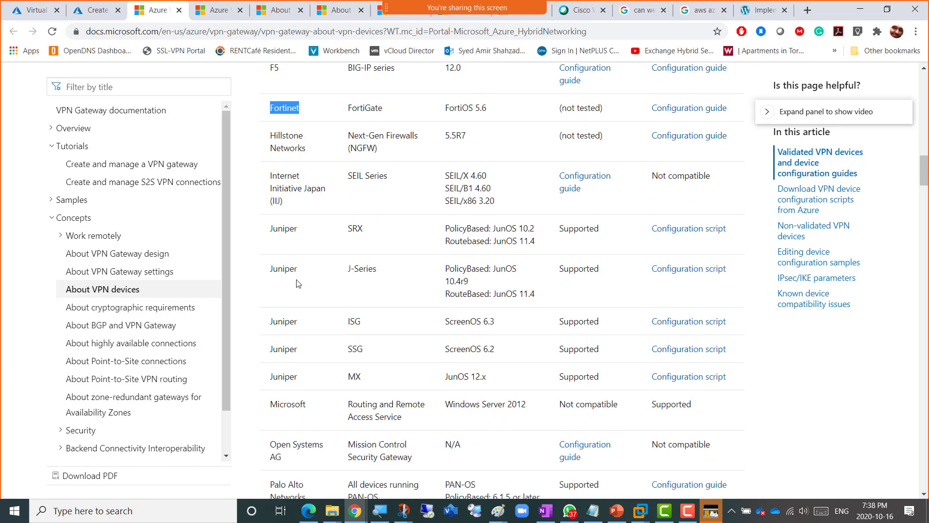
scroll(297, 284, "down", 3)
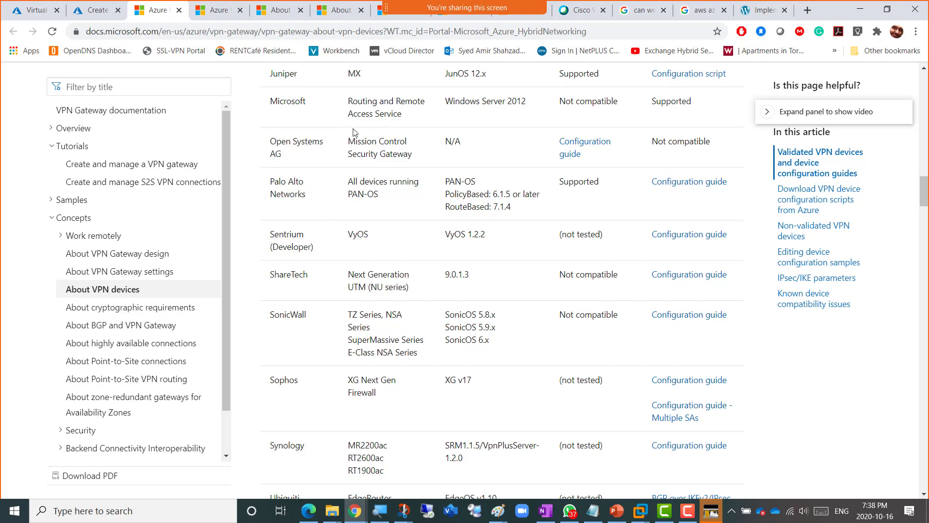
scroll(281, 250, "down", 4)
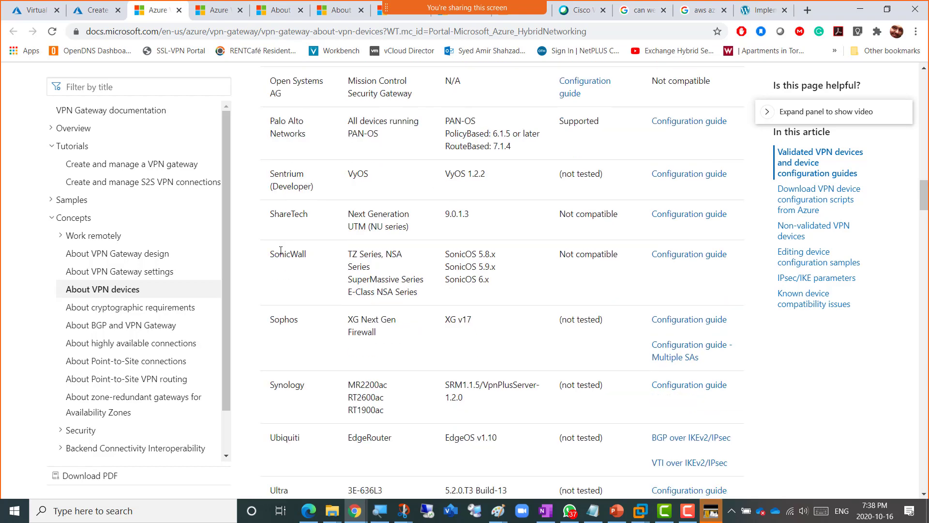
scroll(281, 251, "down", 3)
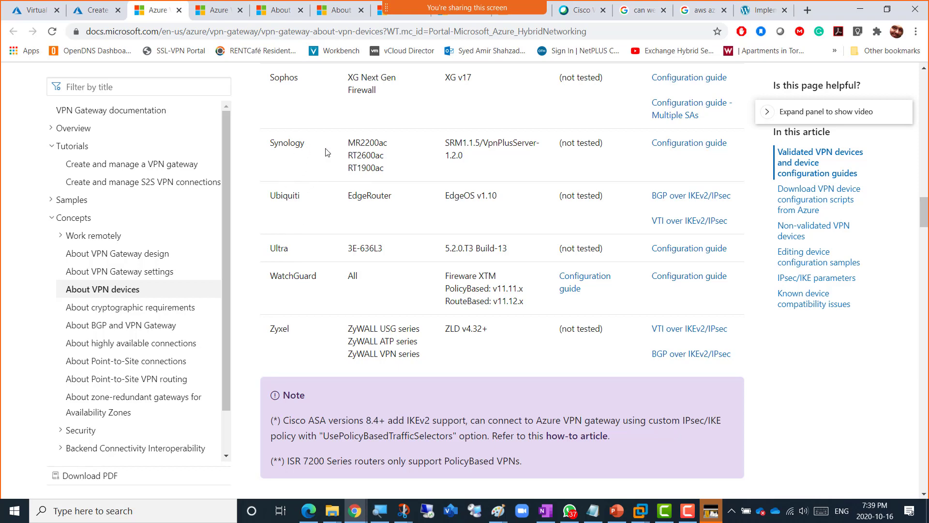
- Scroll back to the top and select the article's web address and full two-line title
scroll(385, 156, "up", 20)
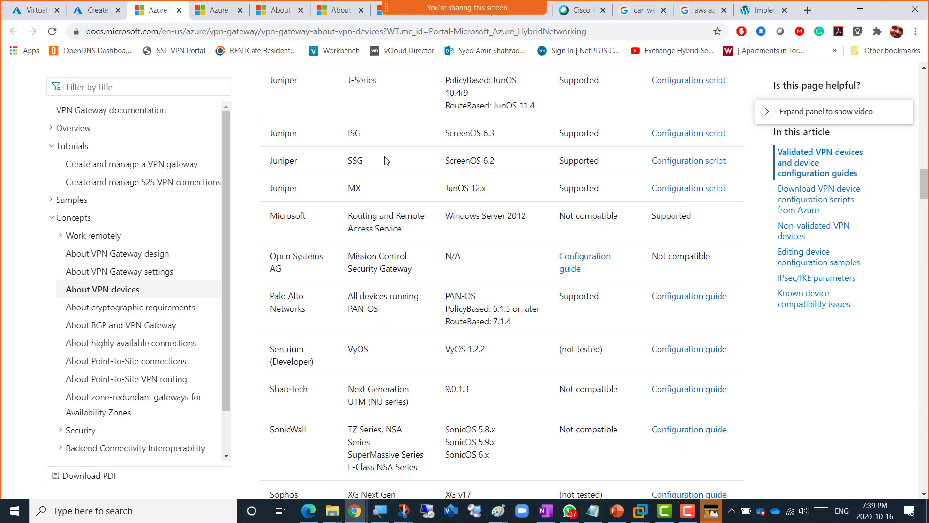
scroll(385, 160, "up", 15)
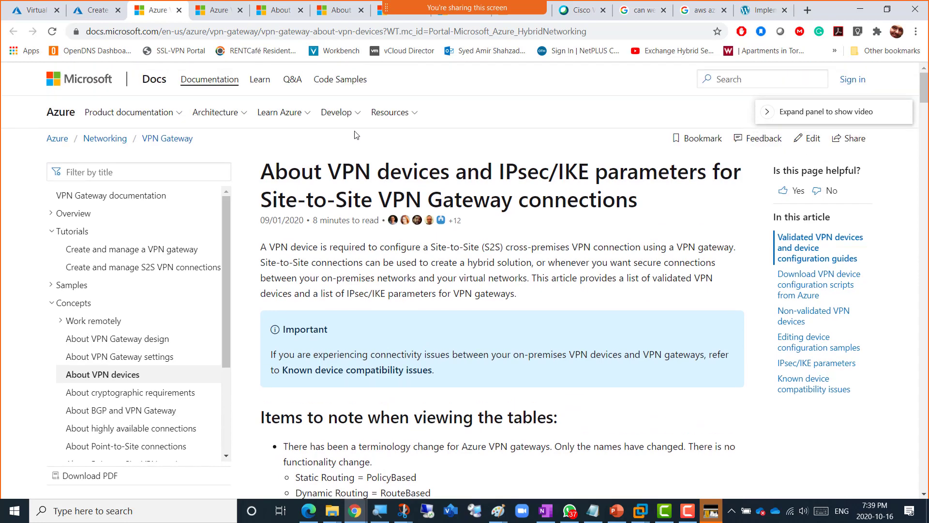
left_click(596, 33)
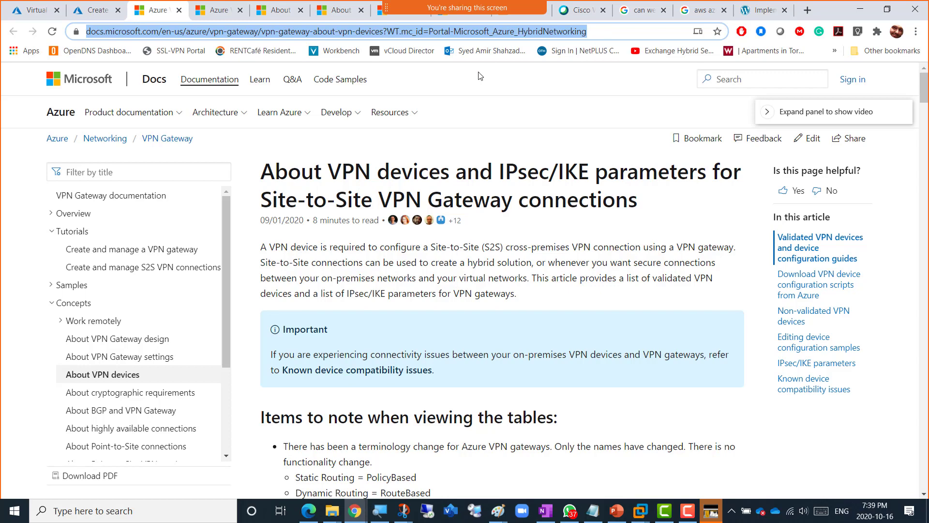
triple_click(381, 168)
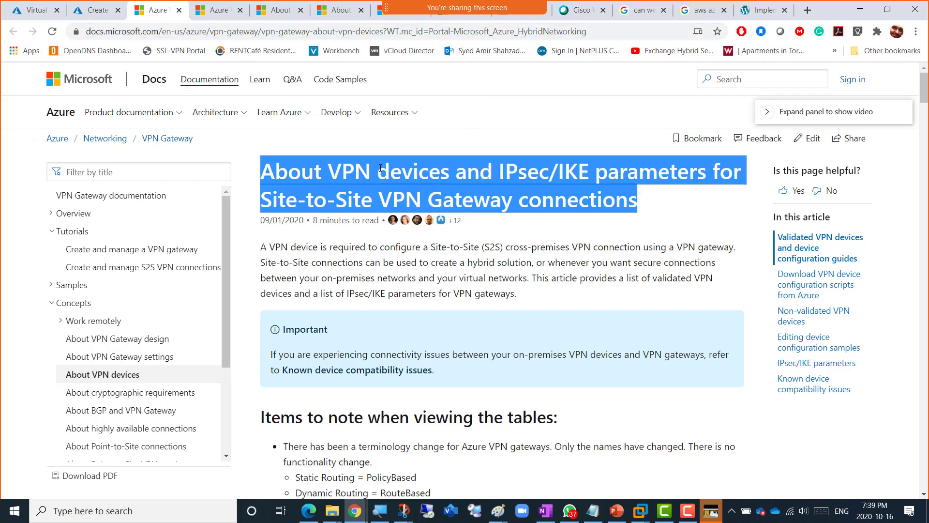
- Paste the copied article title and link below the last source on the Day15 - Friday - 16Oct2020 page
left_click(545, 510)
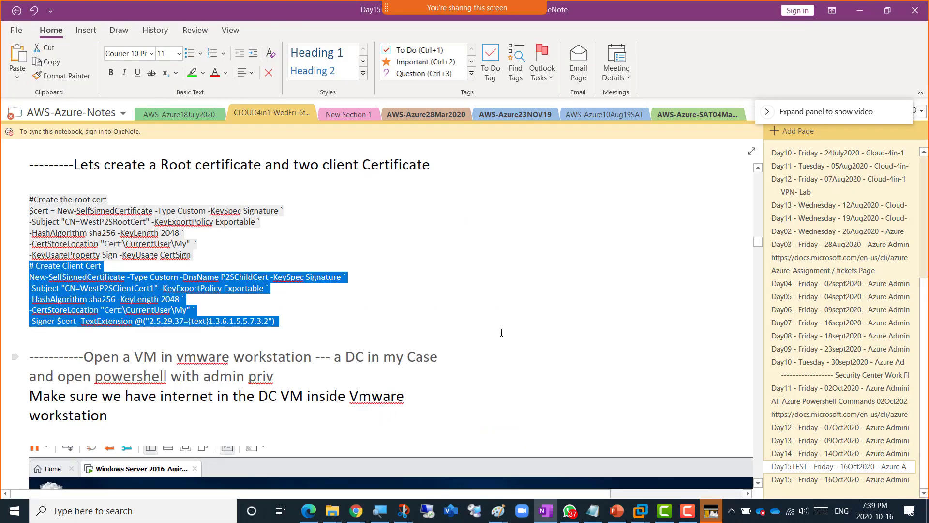
left_click(783, 479)
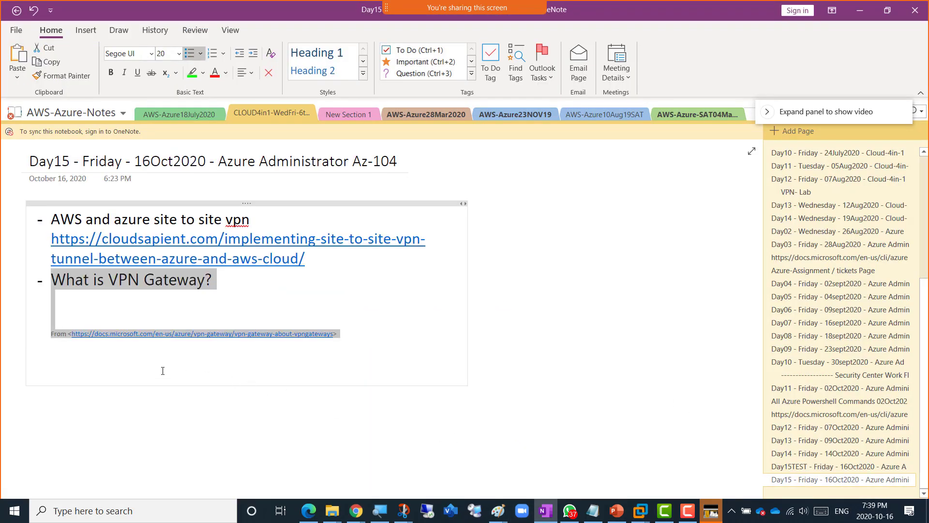
left_click(406, 332)
key("Return")
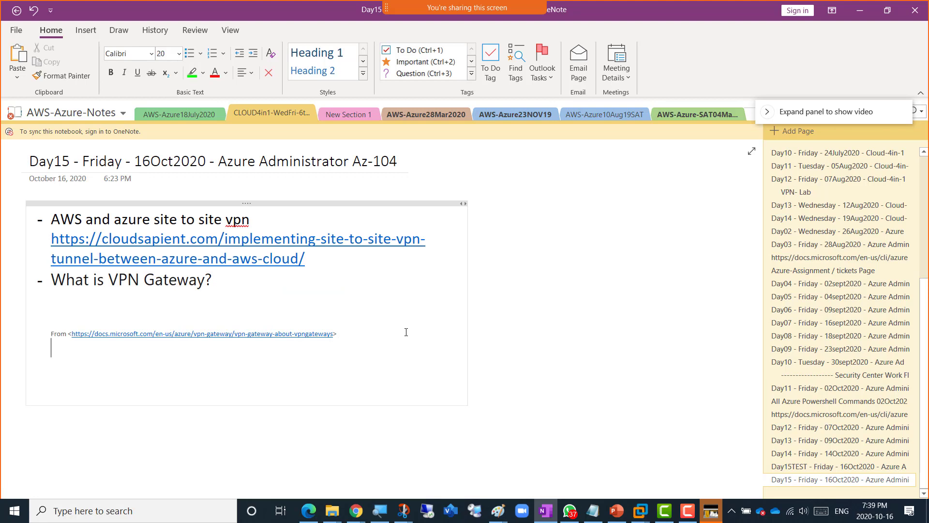
type("About VPN devices and IPsec/IKE parameters for Site-to-Site VPN Gateway connections  From <https://docs.microsoft.com/en-us/azure/vpn-gateway/vpn-gateway-about-vpn-devices?WT.mc_id=Portal-Microsoft_Azure_HybridNetworking>")
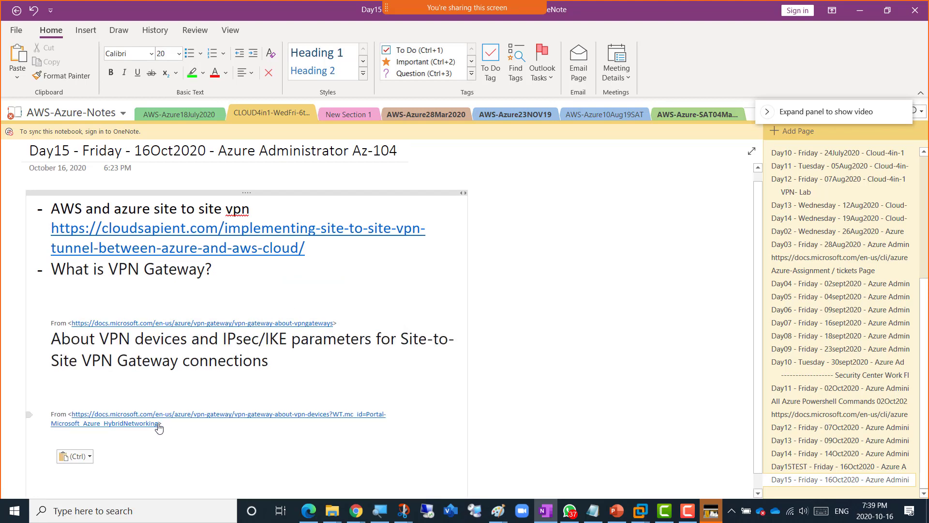
- Remove the blank lines under the pasted heading and make it a '- ' bullet
left_click_drag(160, 424, 73, 351)
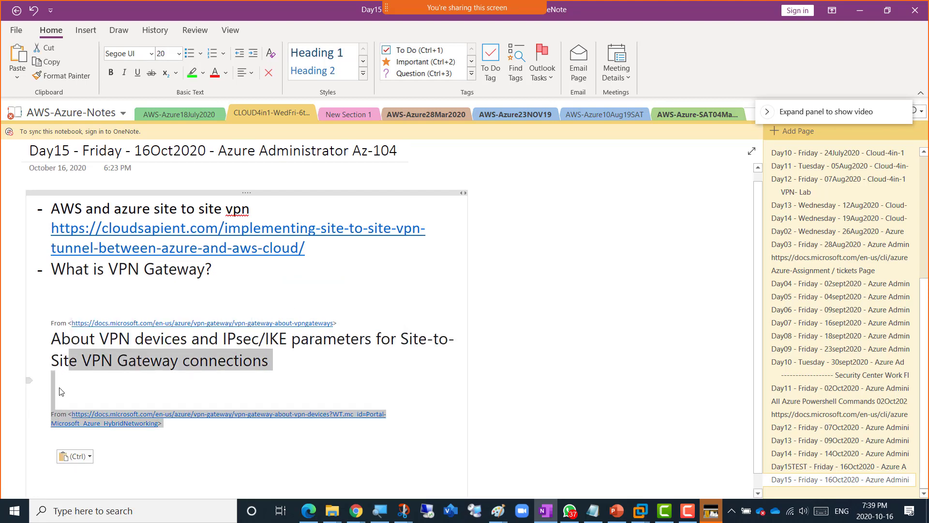
left_click(63, 380)
key("Delete")
key("Delete")
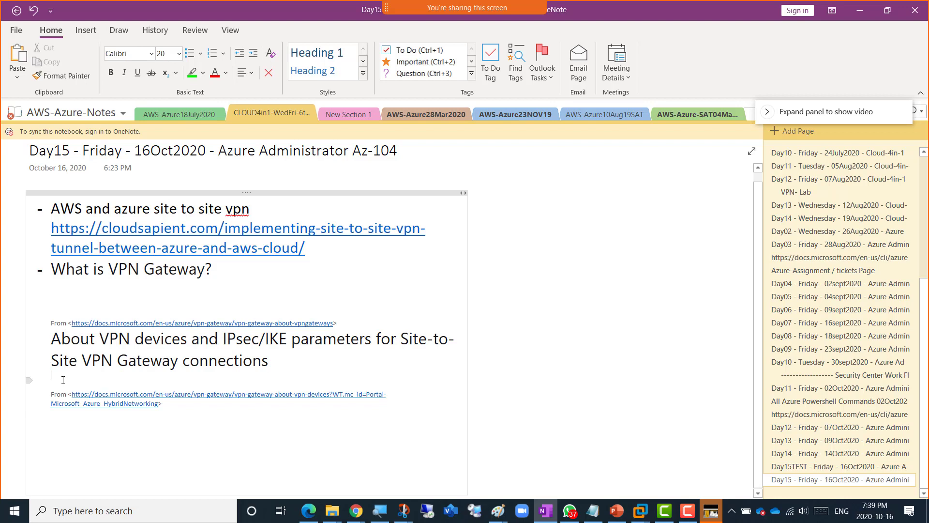
type("-")
key("shift+Down")
key("shift+Down")
key("shift+Down")
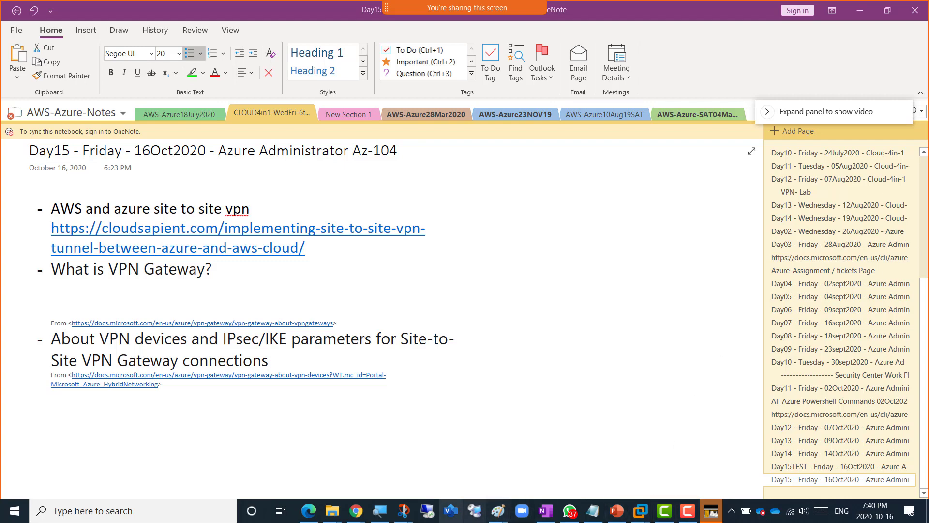
- Open a new Chrome tab and go to opendns.com
mouse_move(355, 513)
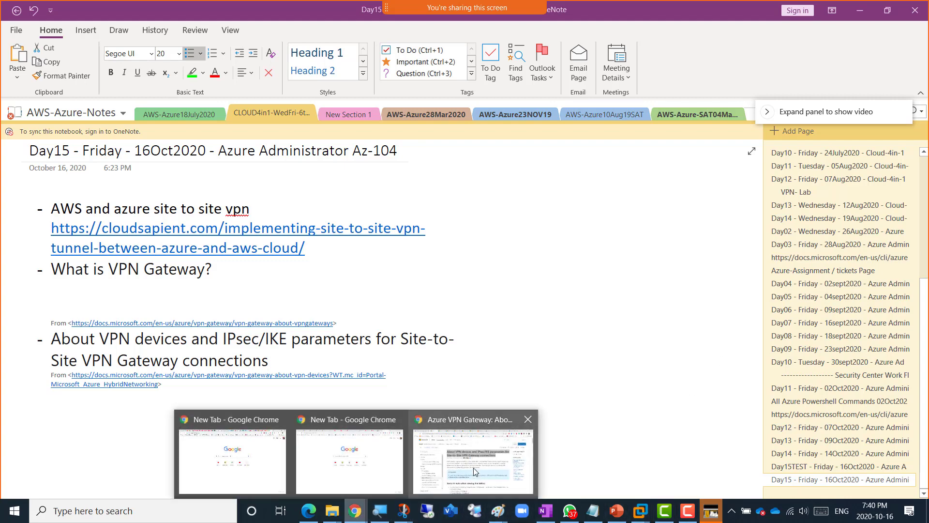
left_click(473, 467)
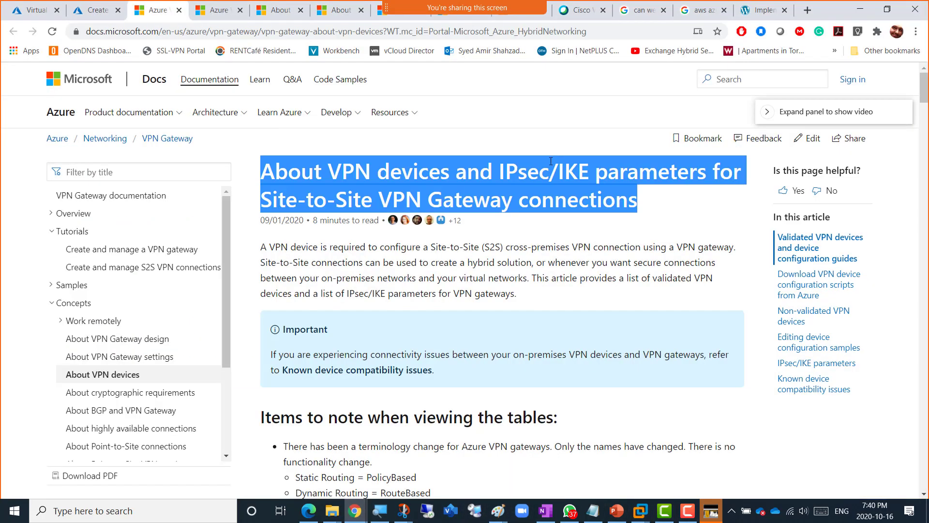
left_click(807, 10)
type("opendns.com")
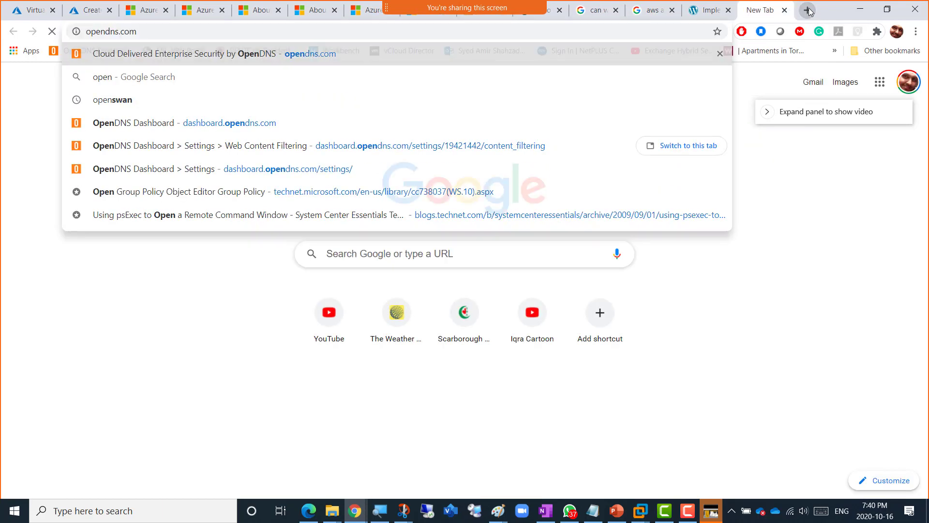
key("Return")
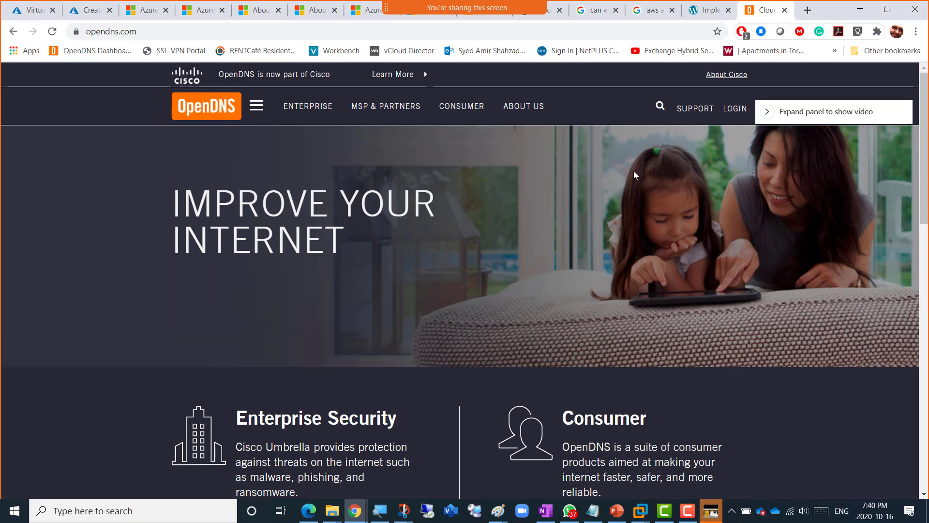
- Minimize Chrome, clear the selection in OneNote, and switch back to the browser
left_click(869, 4)
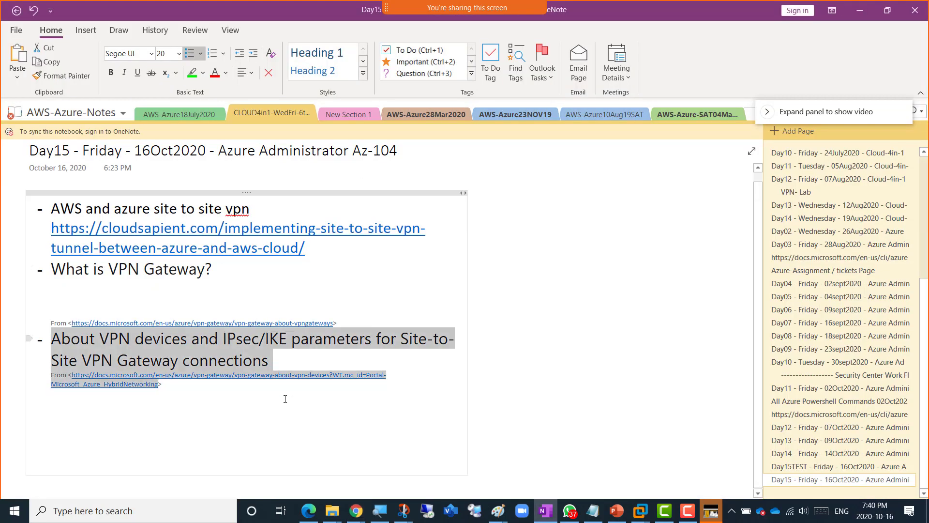
left_click(174, 387)
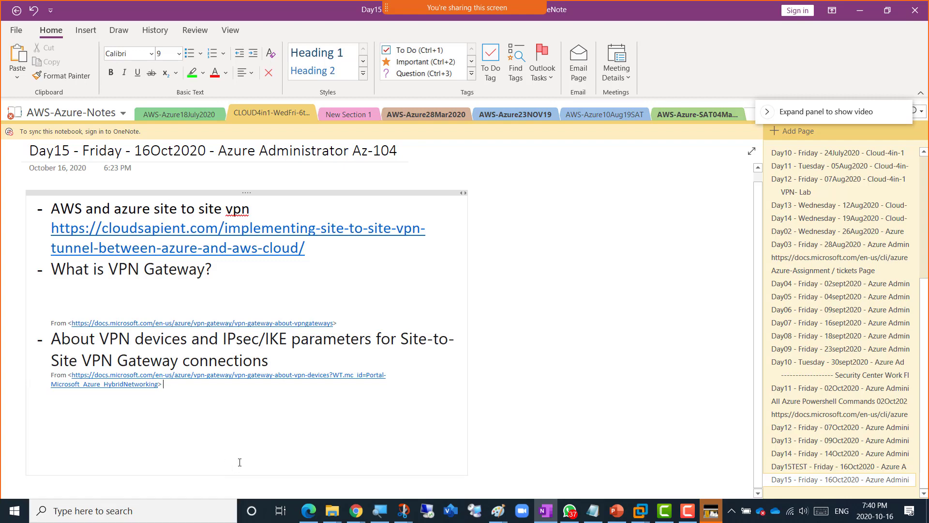
key("alt+Tab")
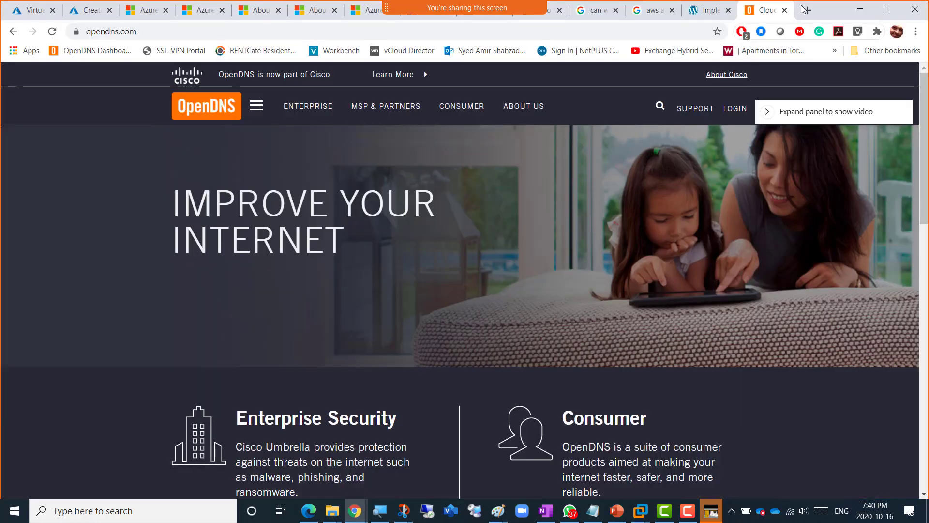
- Search Google for 'noname' in a new tab
left_click(806, 10)
type("noname")
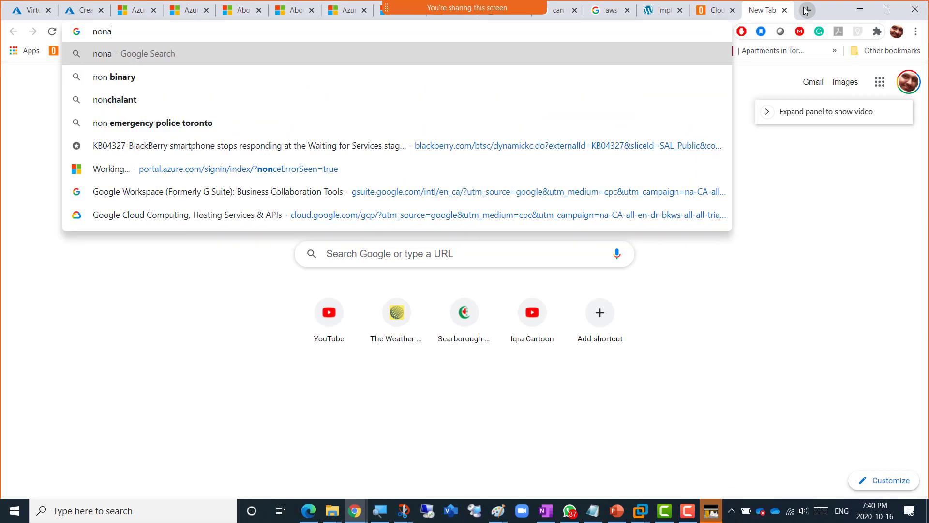
key("Return")
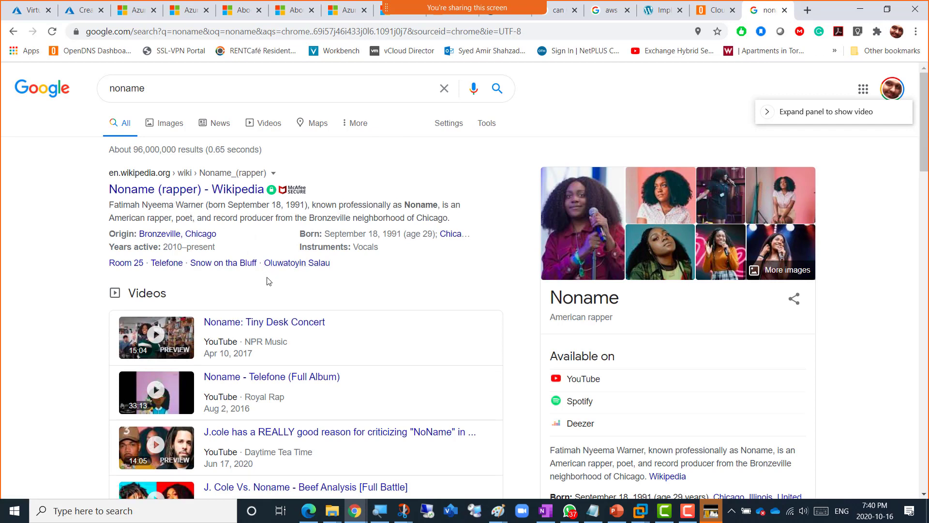
scroll(266, 274, "down", 8)
scroll(270, 275, "up", 10)
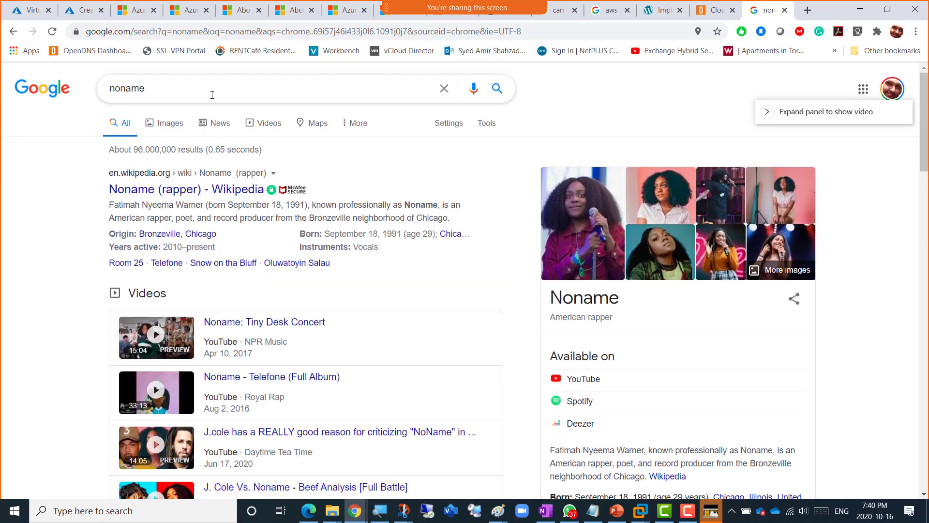
- Refine the search to 'noname dns' and review the results led by No-IP
left_click(212, 87)
type("dns")
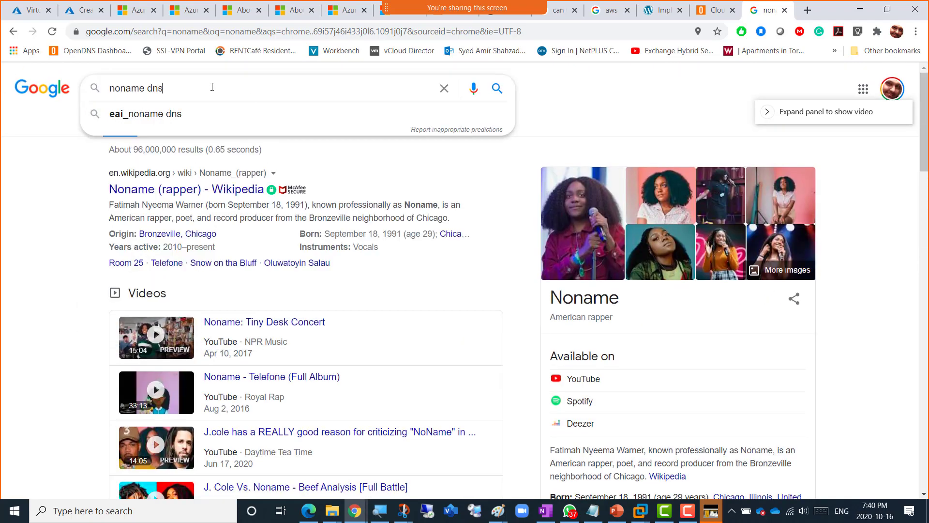
key("Return")
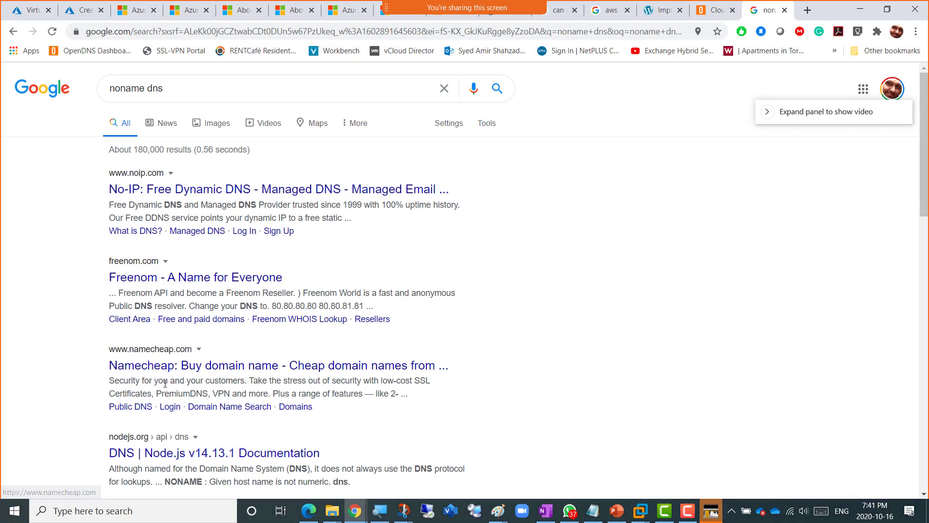
scroll(159, 382, "down", 2)
scroll(164, 385, "down", 6)
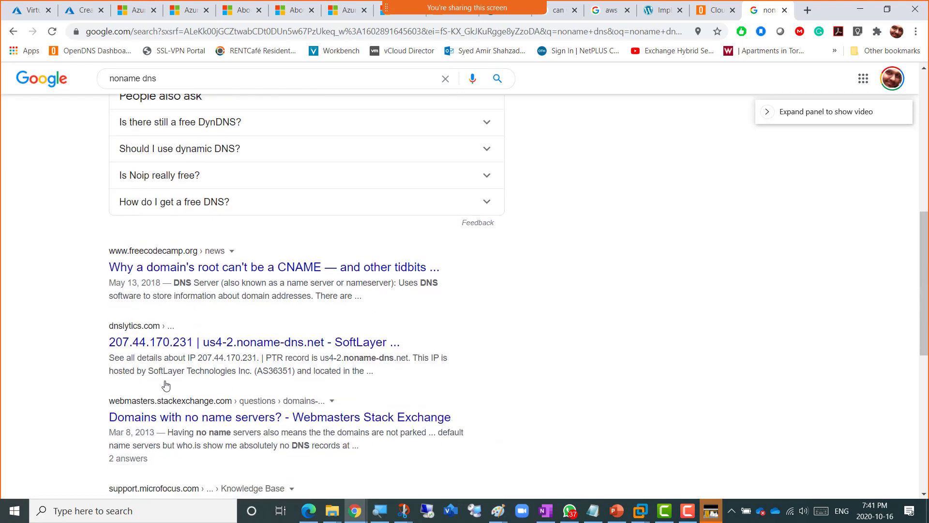
scroll(166, 385, "down", 5)
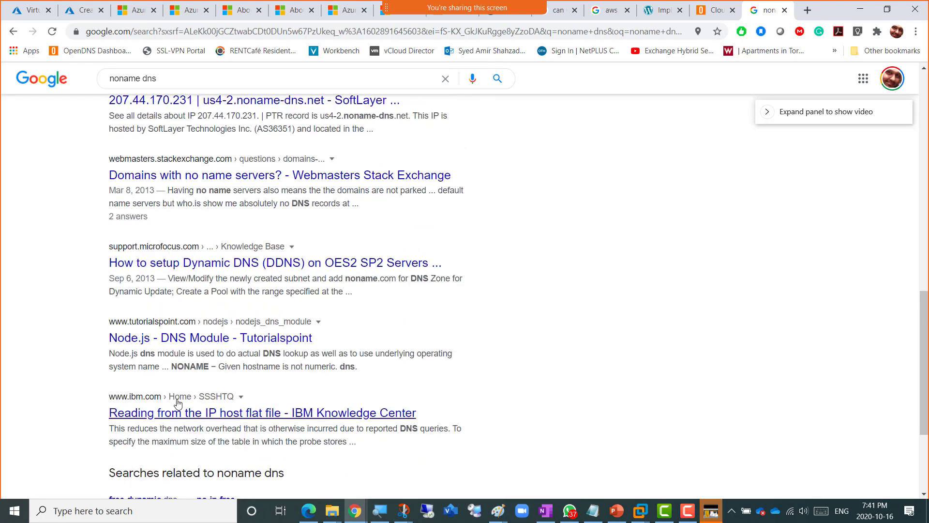
scroll(585, 196, "up", 10)
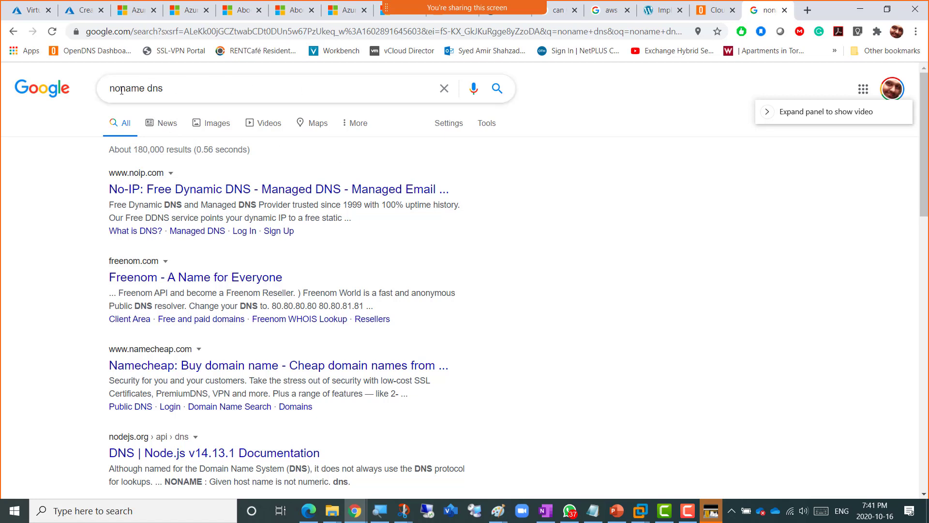
- Clear the search box text and dismiss the past-searches list
left_click_drag(110, 89, 172, 91)
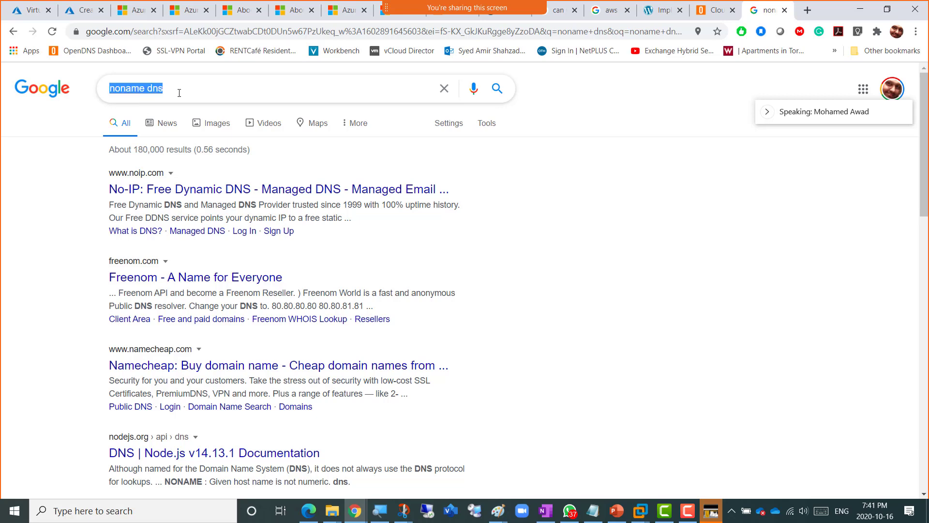
type("n")
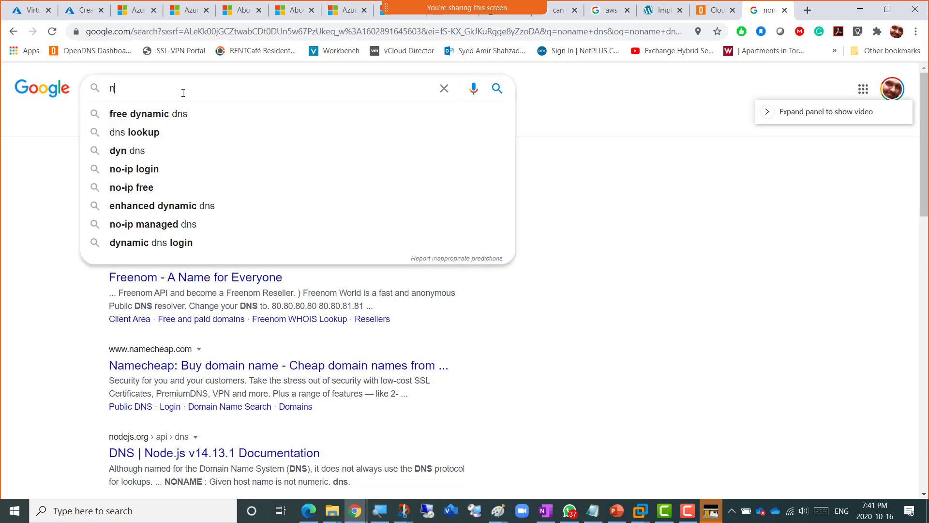
key("BackSpace")
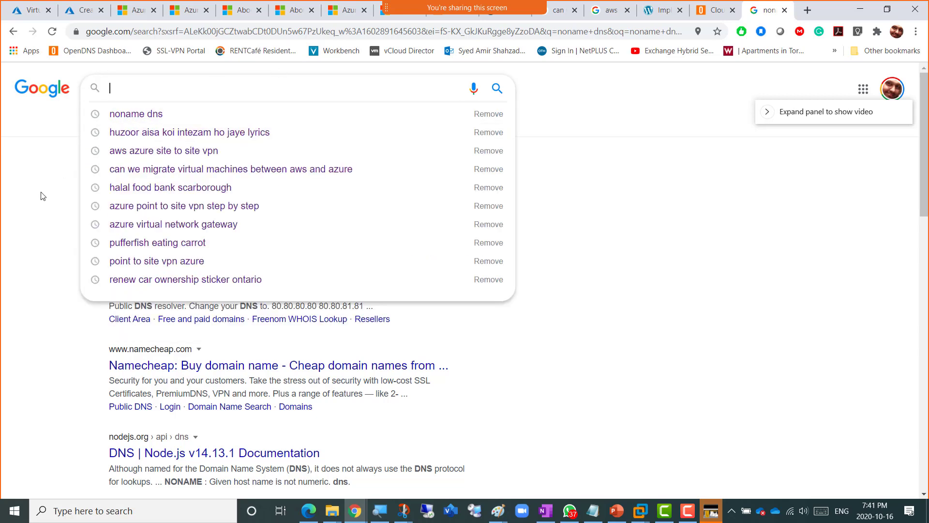
left_click(26, 211)
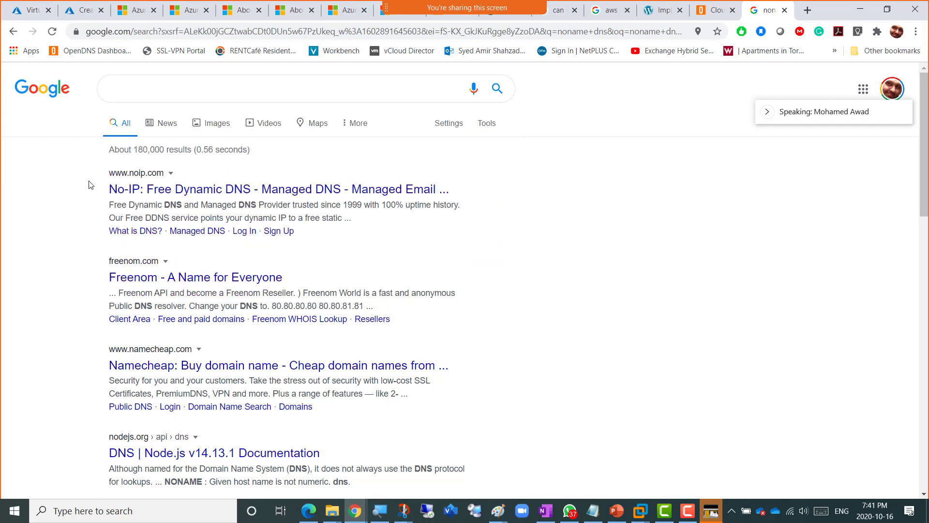
- Open the No-IP result, dismiss the McAfee WebAdvisor panel, and return to the Azure gateway form
left_click(255, 191)
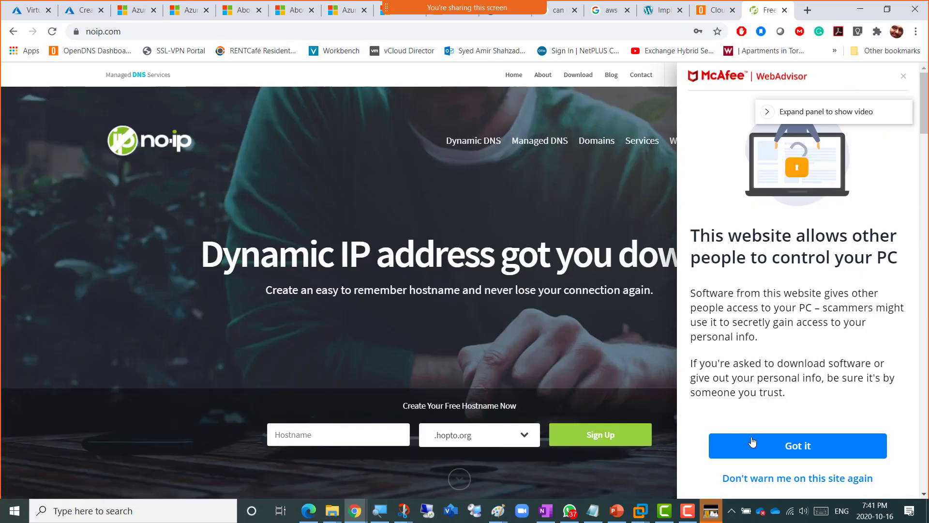
left_click(798, 446)
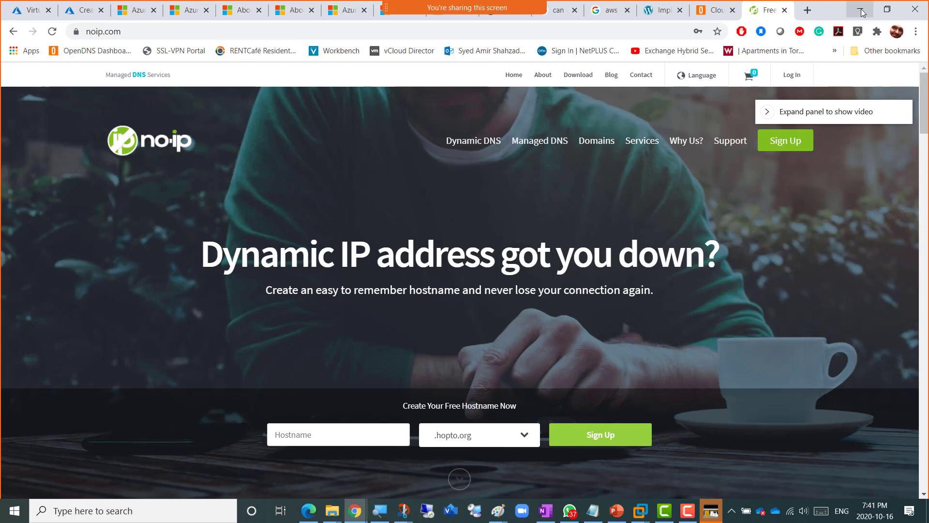
left_click(82, 18)
left_click(507, 402)
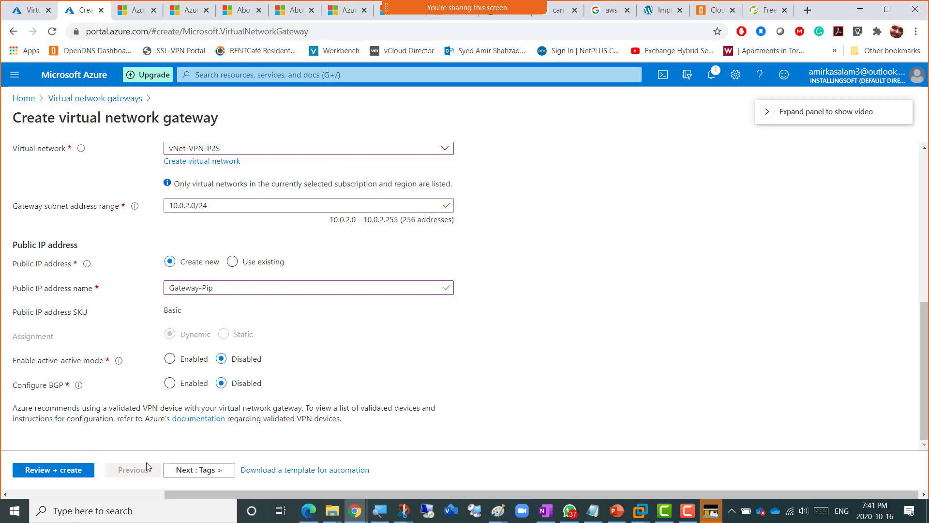
- Add the tag Name = 'VNG for VPN' and proceed to Review + create
left_click(197, 472)
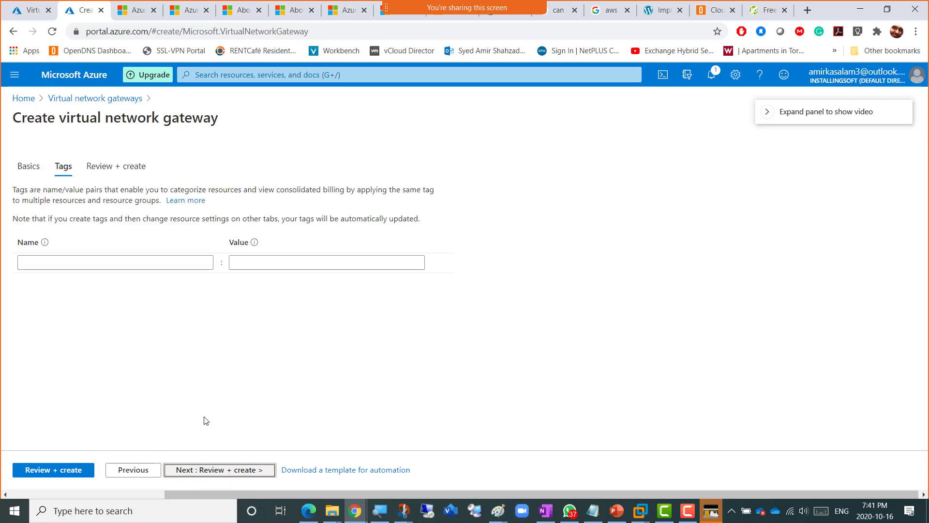
left_click(159, 264)
type("Name")
key("Tab")
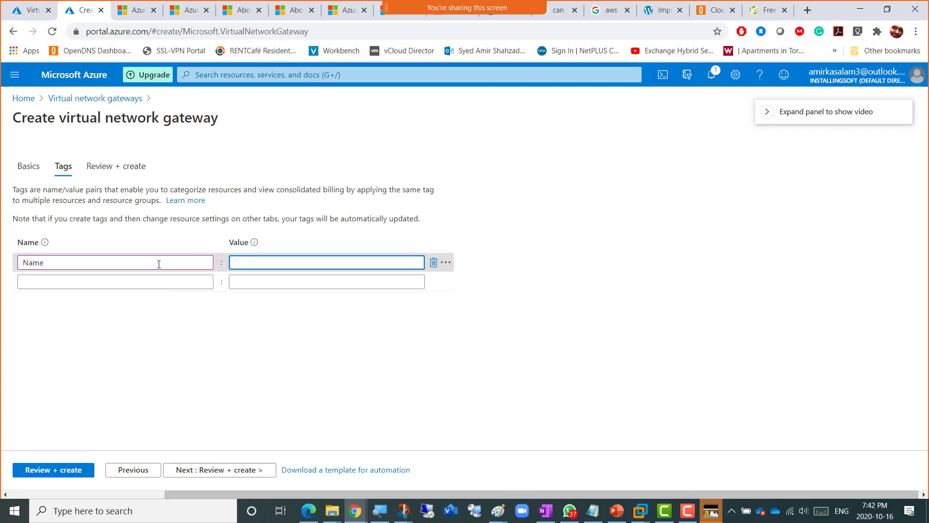
type("VNG")
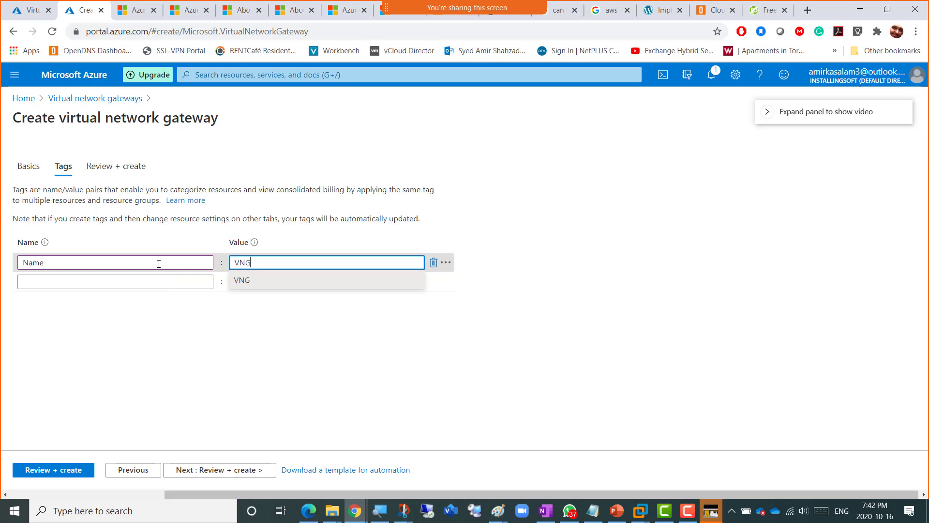
type(" for VPN")
left_click(472, 332)
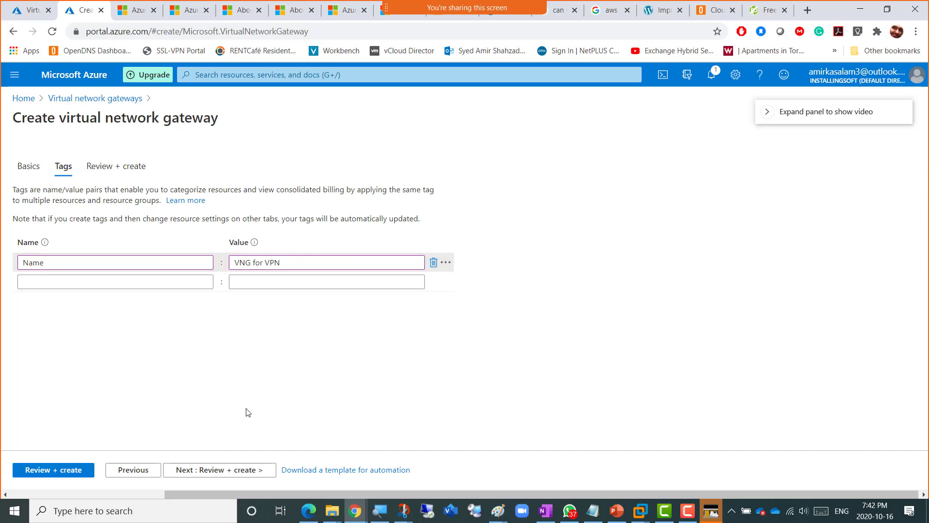
left_click(237, 476)
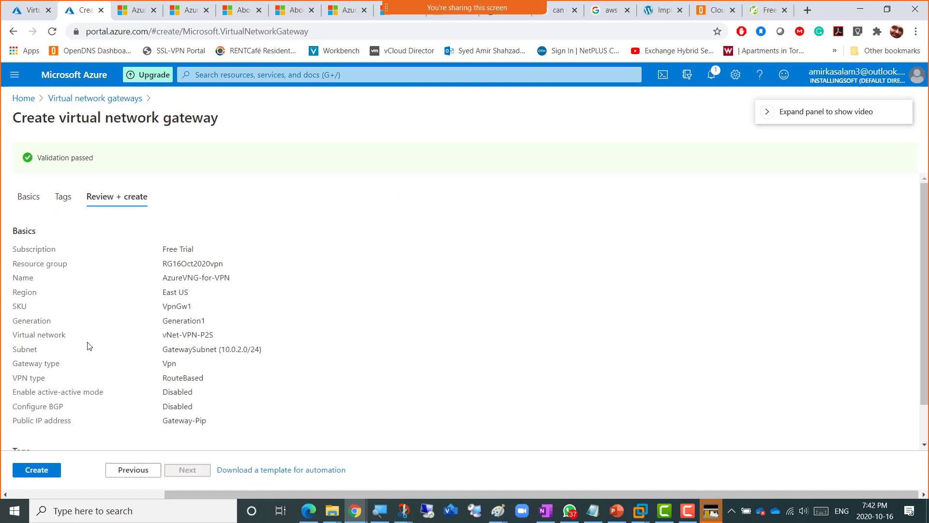
scroll(88, 345, "down", 1)
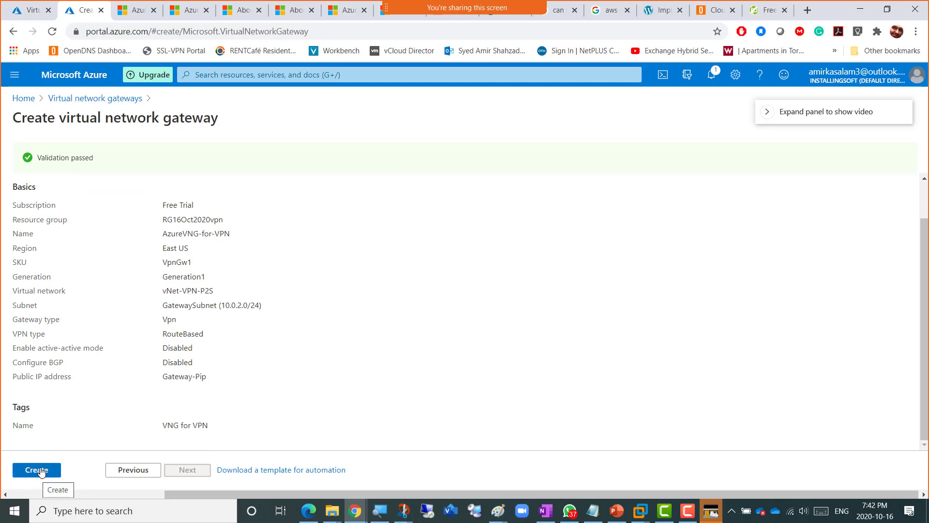
- Create the AzureVNG-for-VPN gateway and check its deployment progress in Notifications
left_click(37, 472)
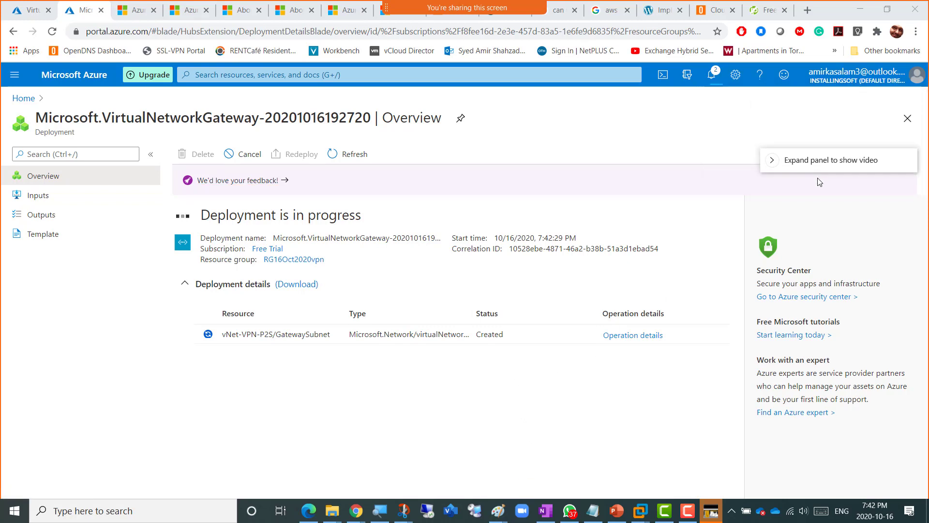
left_click(711, 75)
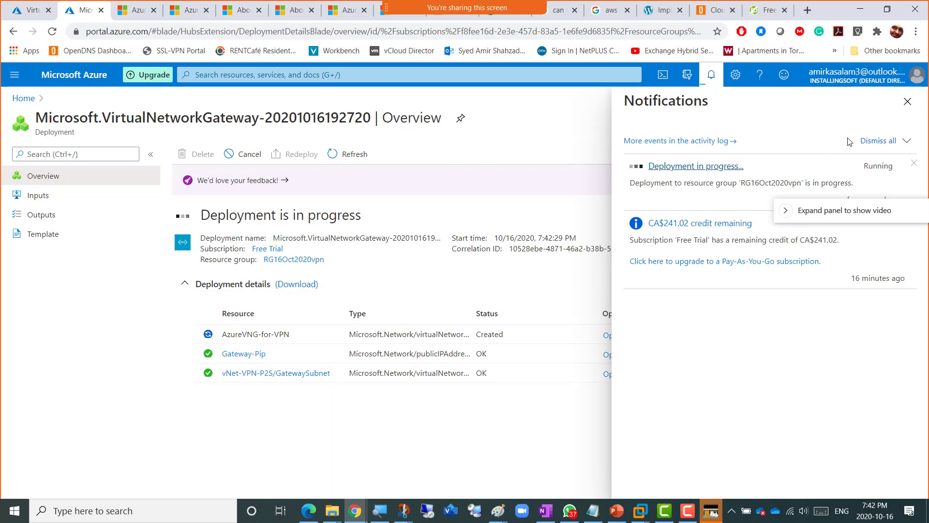
left_click(907, 101)
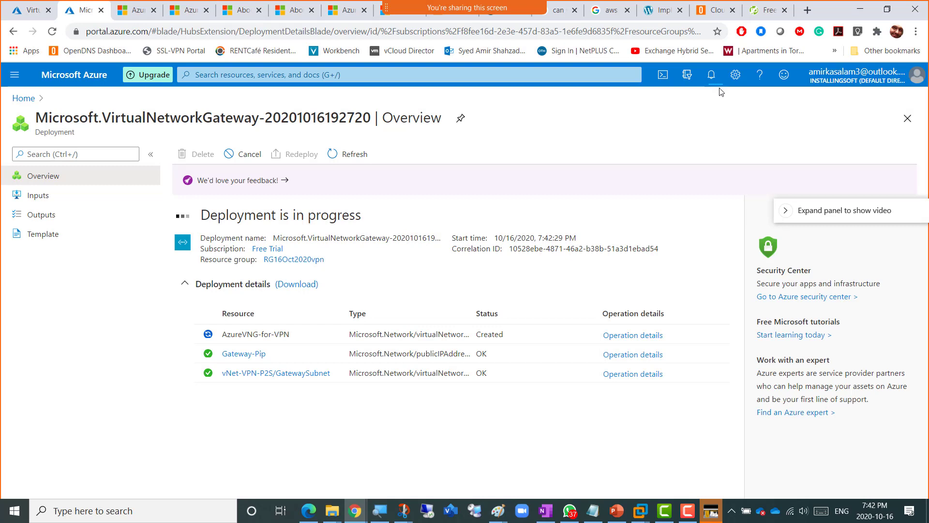
left_click(711, 75)
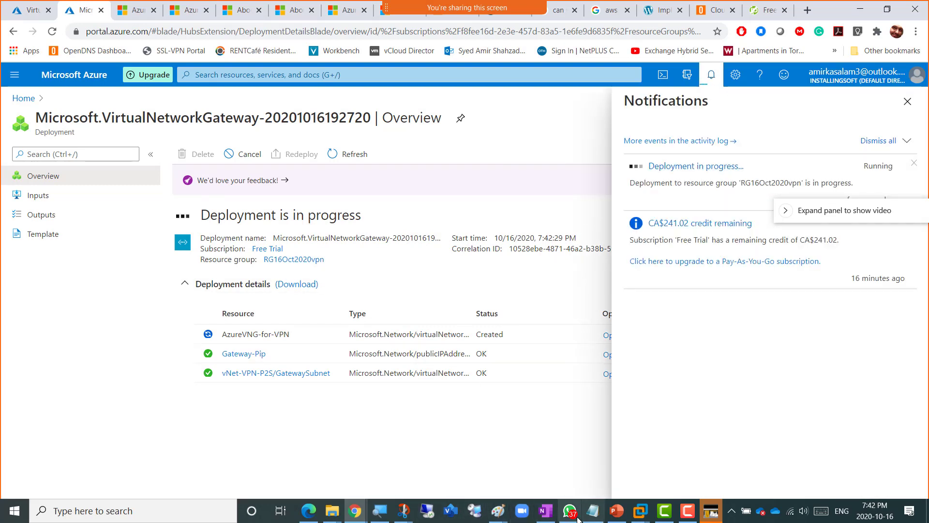
- Draw a tall light-blue rectangle in the Default Subnet box of the Point to Site VPN Lab diagram
mouse_move(505, 512)
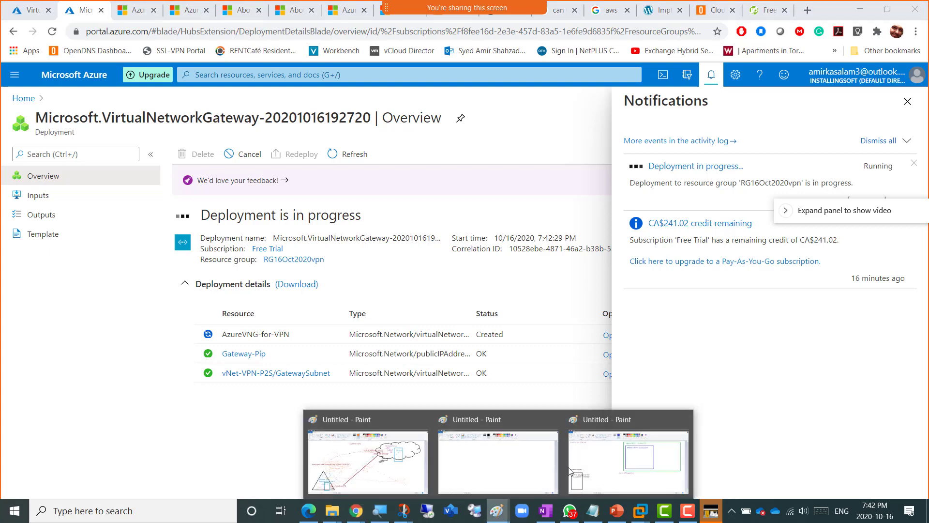
left_click(623, 461)
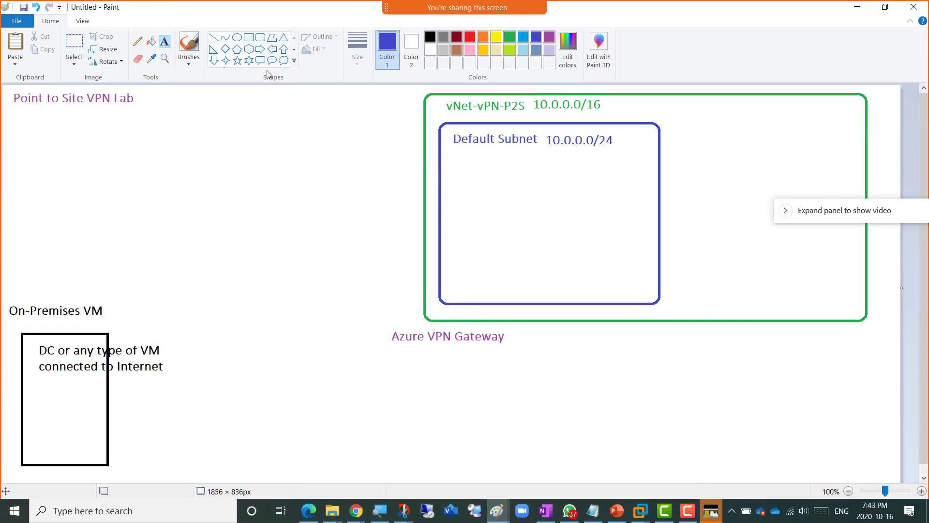
left_click(249, 37)
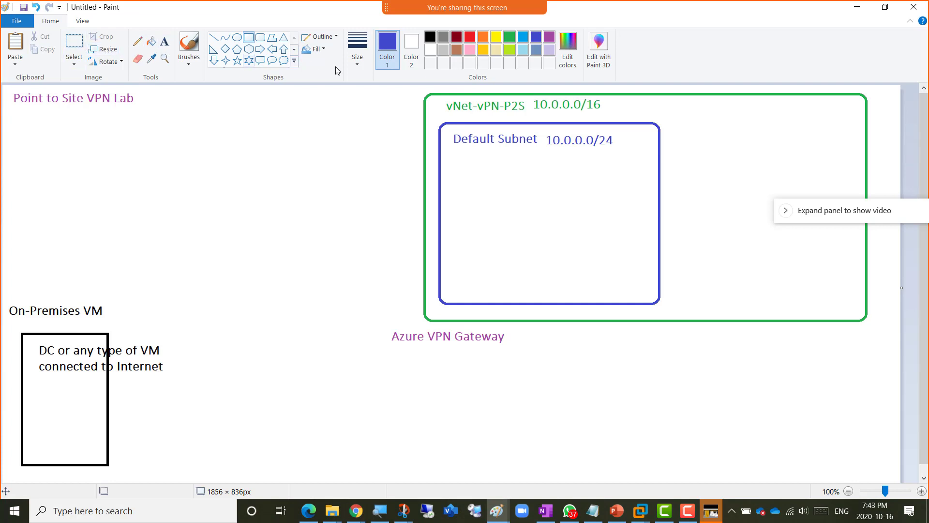
left_click(523, 37)
left_click_drag(517, 186, 582, 293)
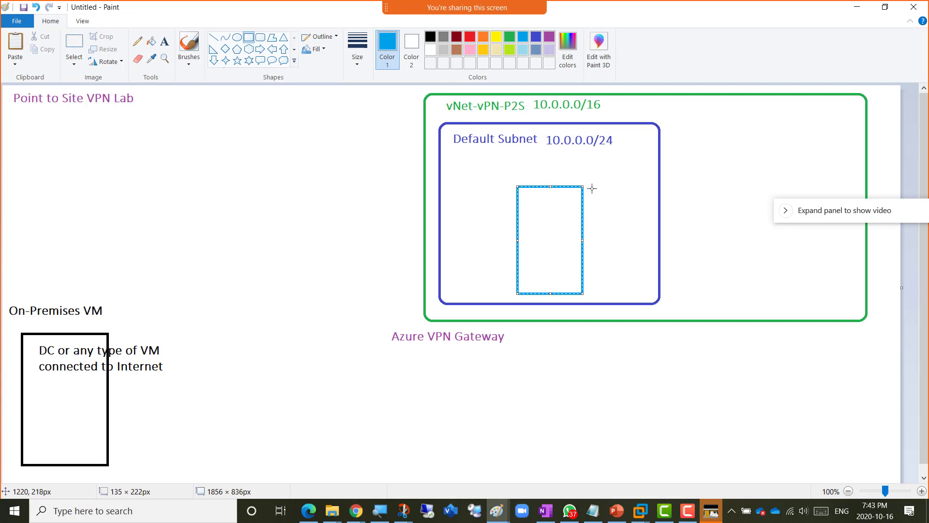
left_click_drag(552, 186, 552, 165)
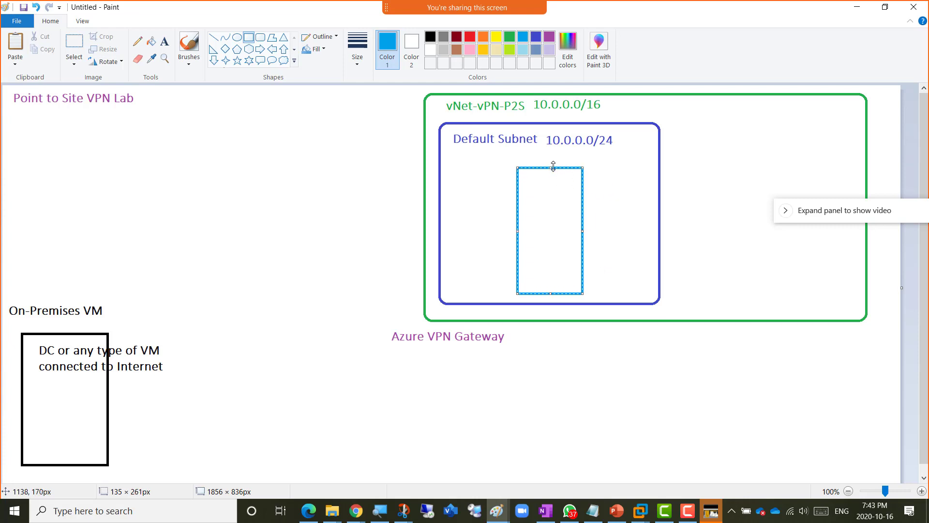
left_click(604, 201)
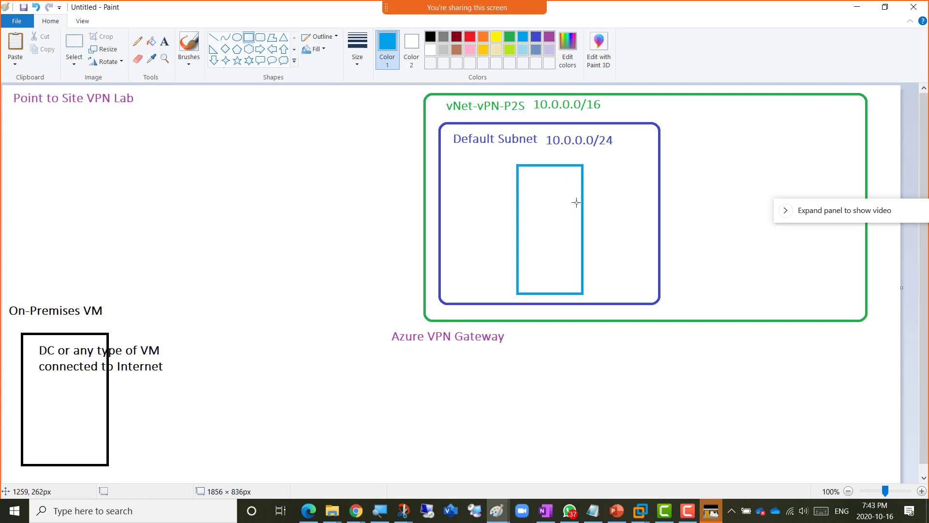
left_click(164, 41)
- Type the label 'VM - Private IP' inside the light-blue rectangle, fixing the missing space
left_click(531, 185)
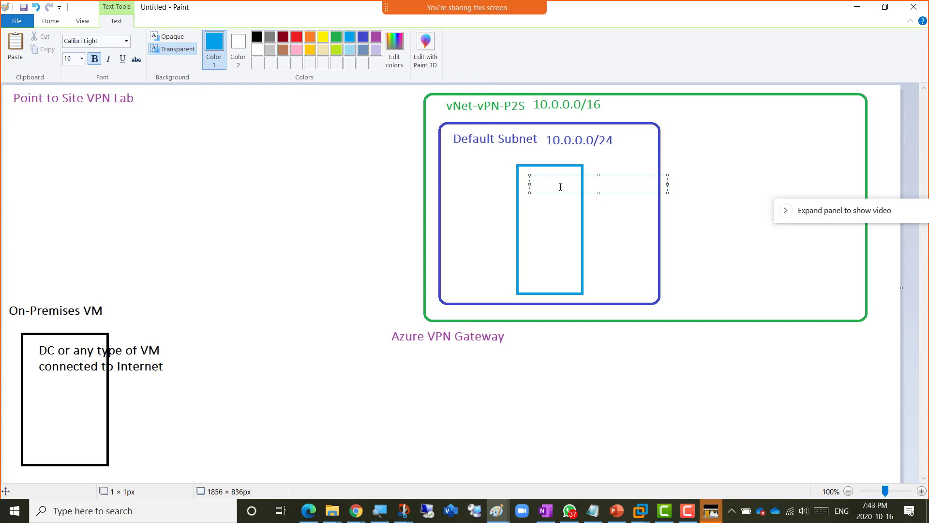
type("VM -Private IP")
left_click(561, 187)
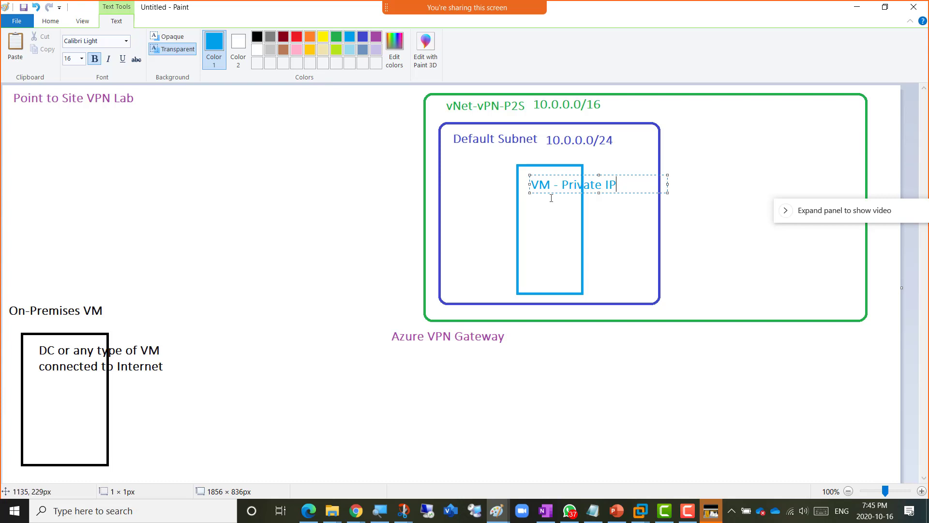
- Commit the 'VM - Private IP' label onto the diagram
left_click(550, 222)
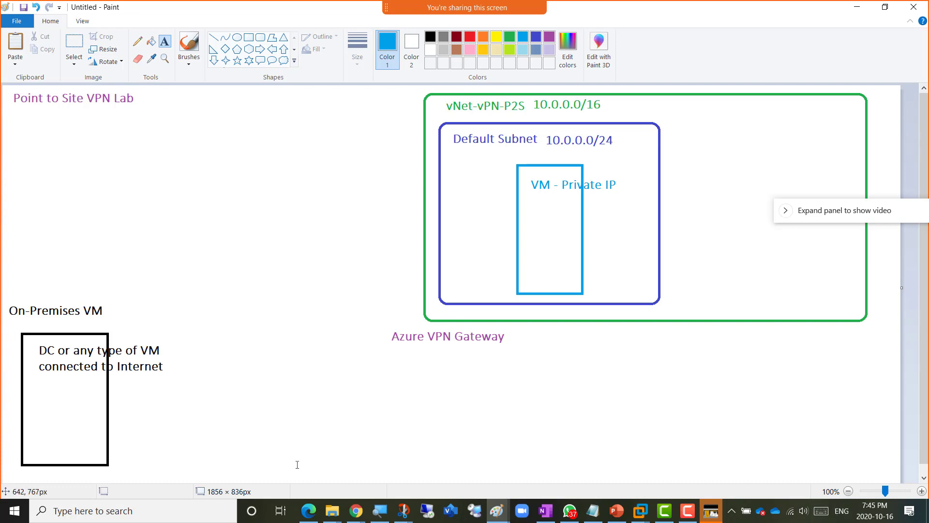
left_click(353, 516)
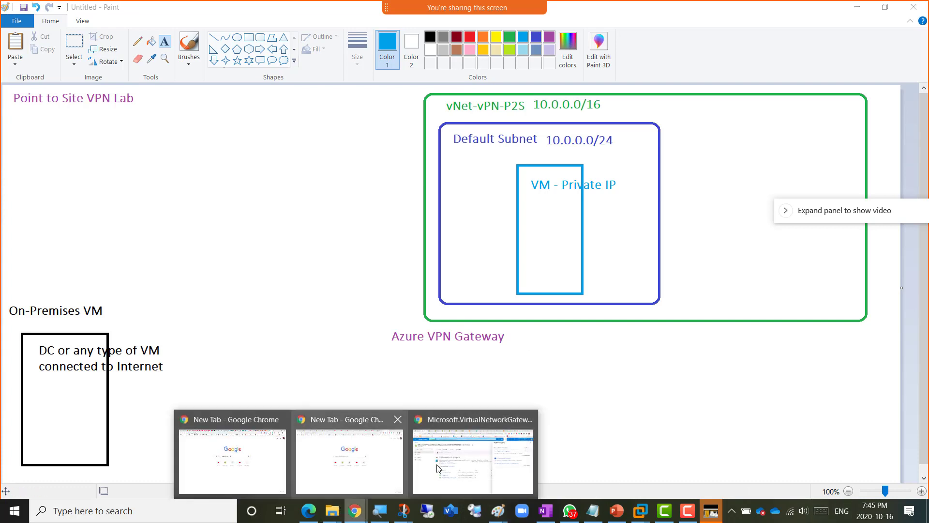
- Return to the Azure portal's Virtual networks list showing vNet-VPN-P2S in RG16Oct2020vpn
left_click(472, 463)
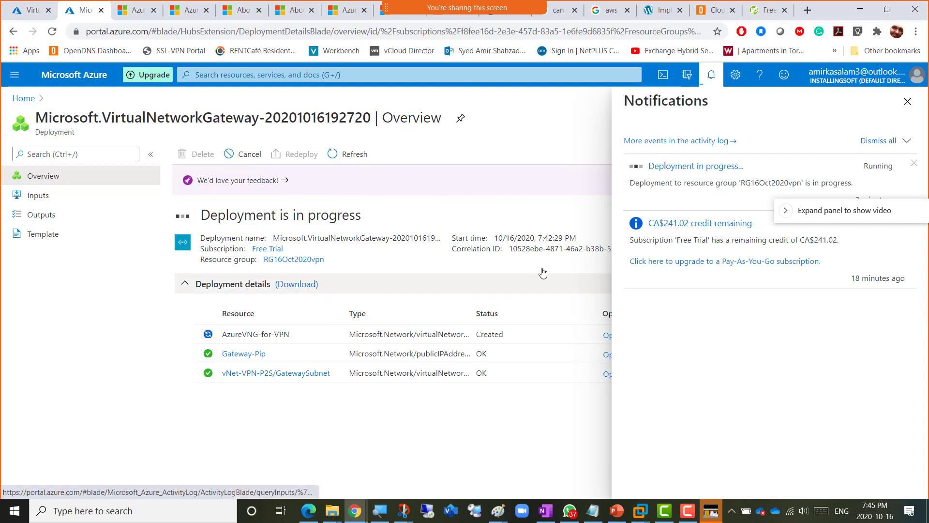
key("alt+Tab")
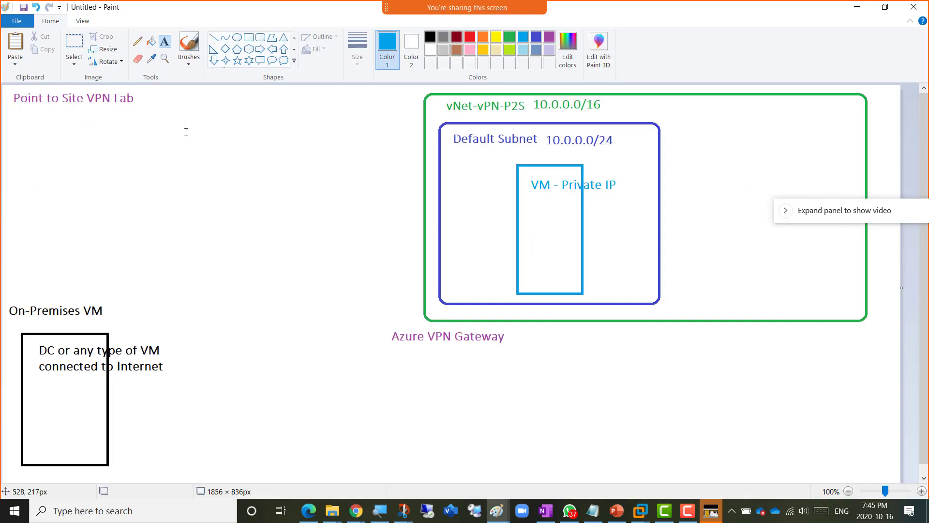
key("alt+Tab")
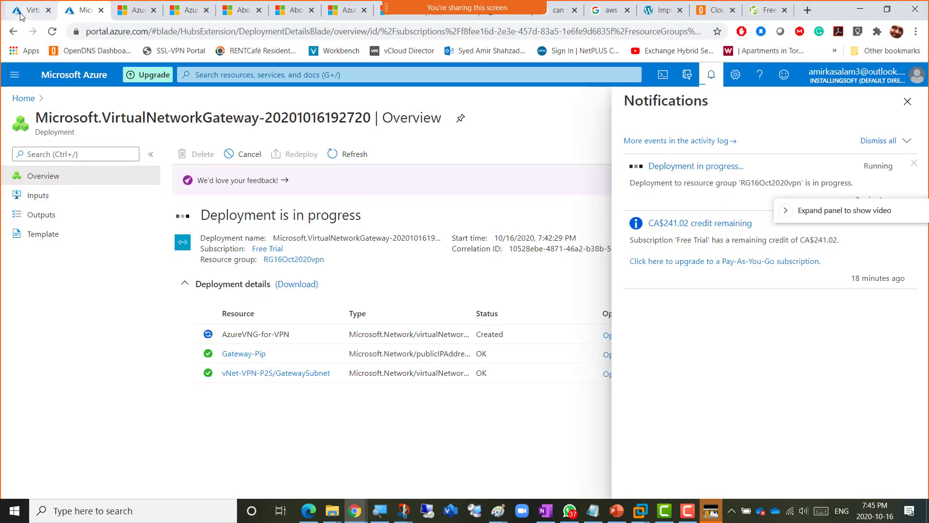
left_click(20, 14)
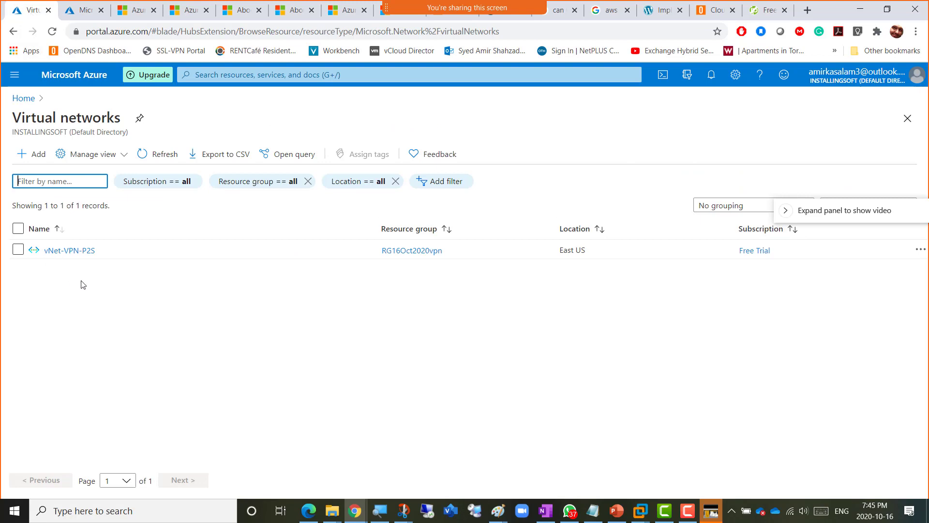
left_click(14, 75)
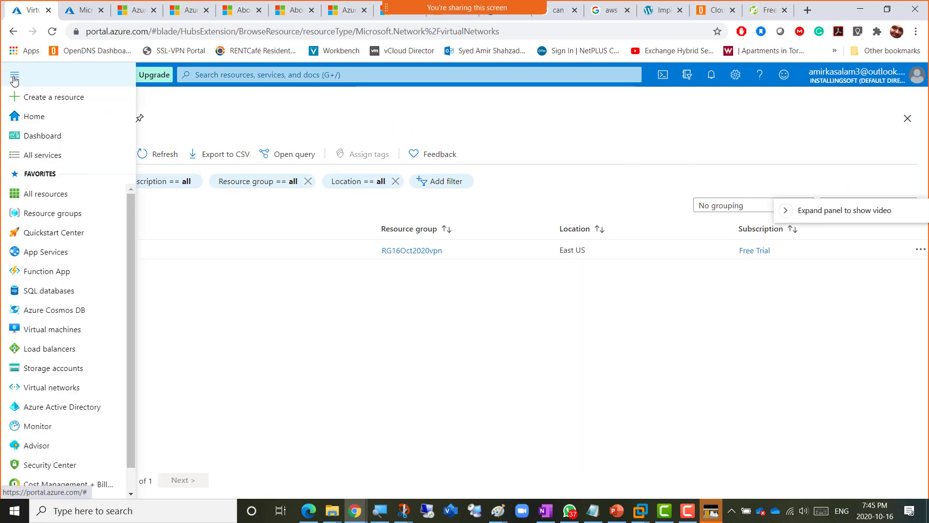
- Start creating a new virtual machine from the Virtual machines list
left_click(51, 330)
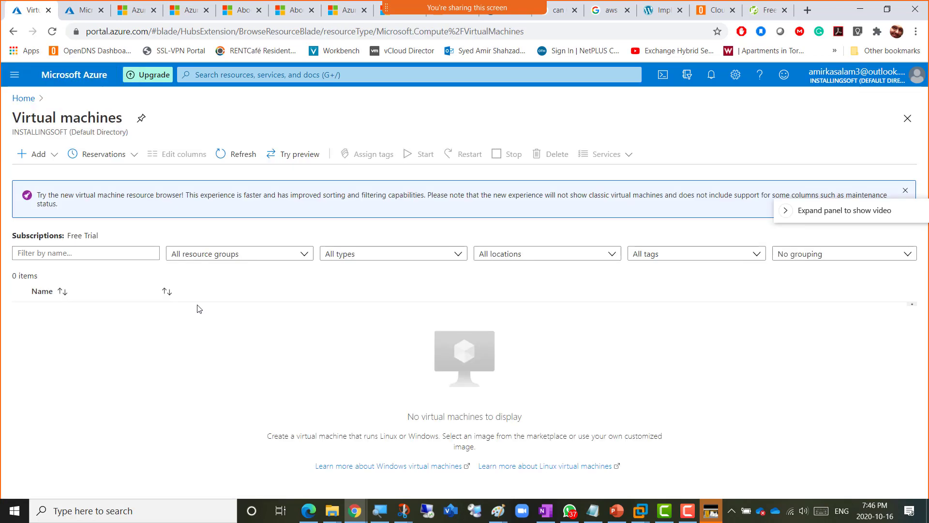
left_click(55, 160)
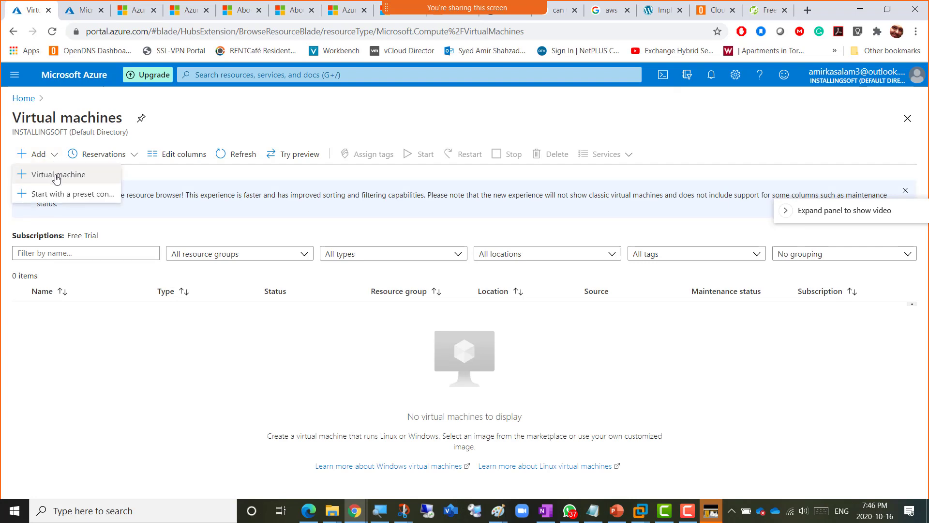
left_click(57, 178)
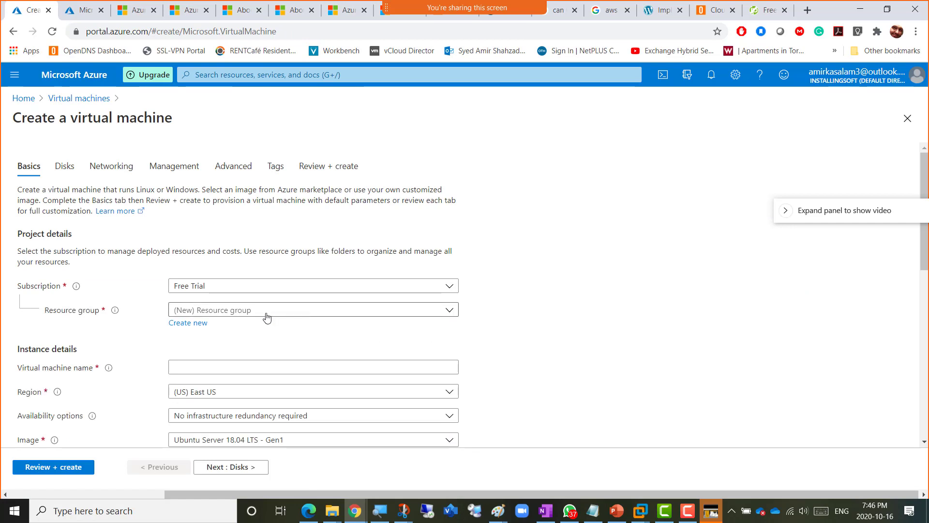
- Set resource group RG16Oct2020vpn and virtual machine name AmirVM-AzureSide
left_click(266, 317)
left_click(249, 372)
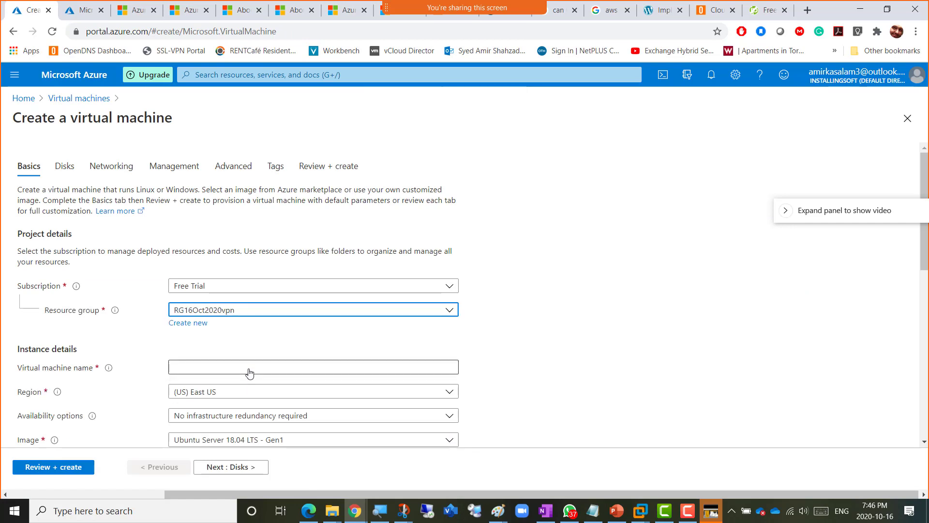
left_click(253, 366)
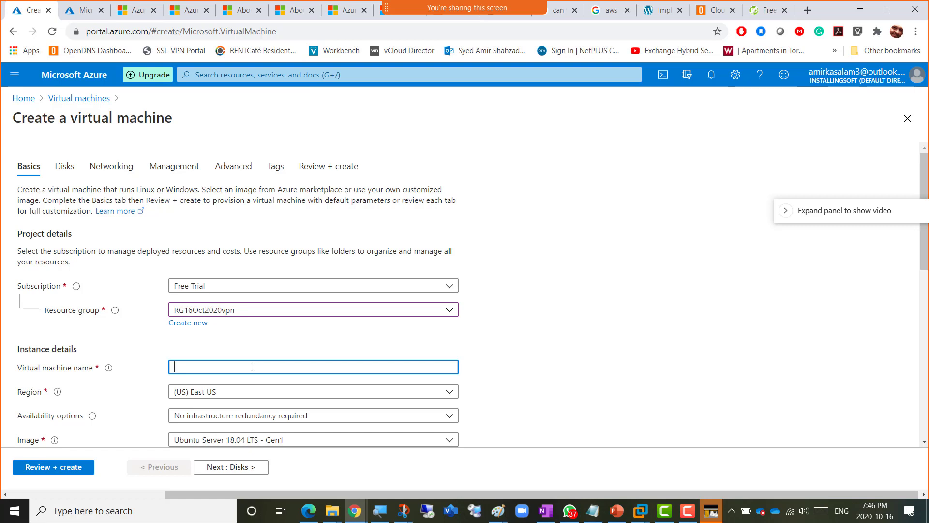
type("AmirVM-")
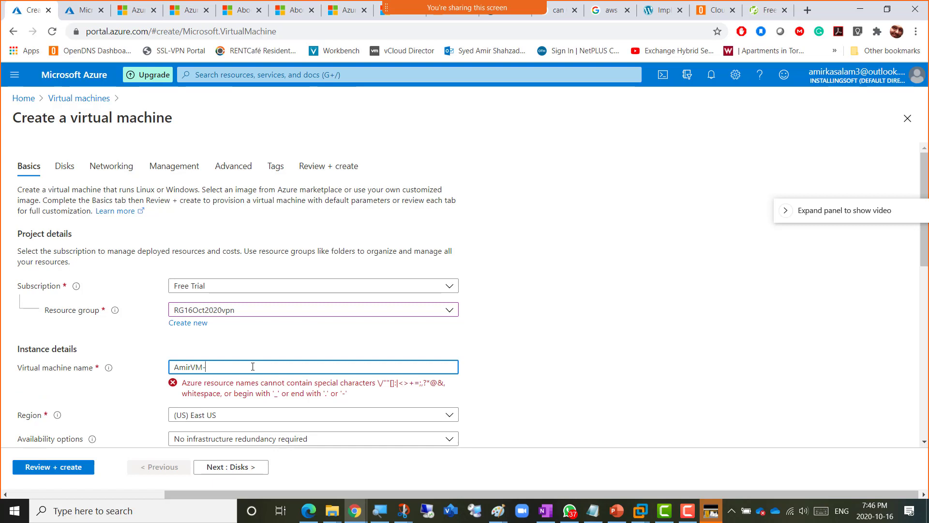
type("AzureSide")
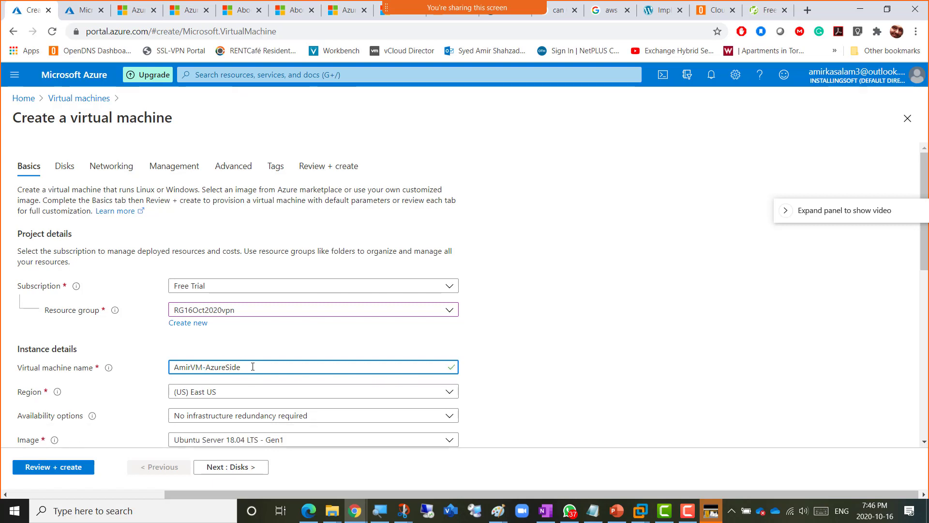
left_click(505, 350)
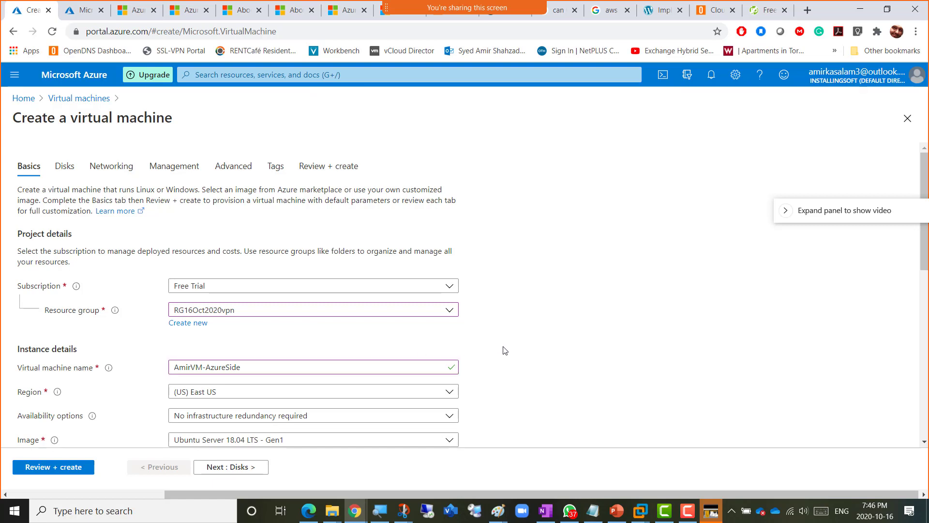
- Choose the Windows Server 2019 Datacenter image and keep size Standard_D2s_v3
scroll(504, 350, "down", 3)
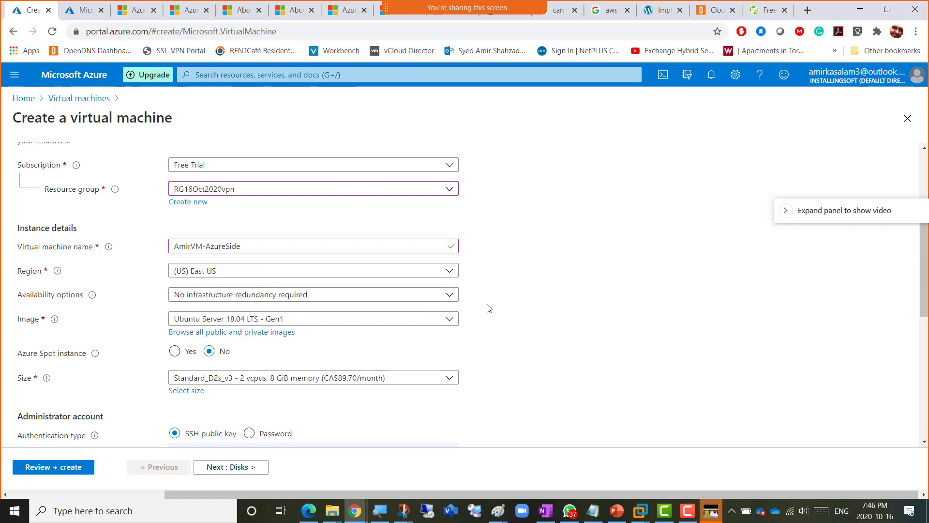
scroll(489, 309, "down", 3)
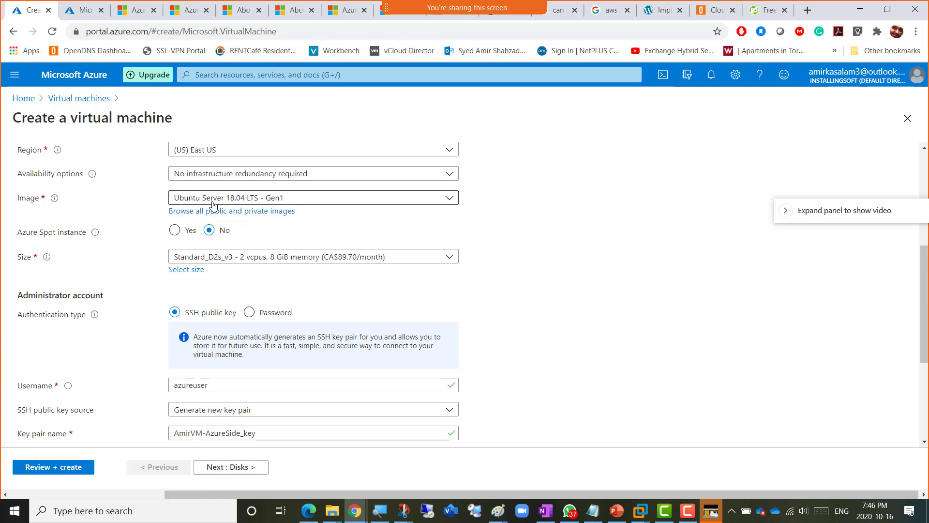
left_click(268, 179)
left_click(278, 189)
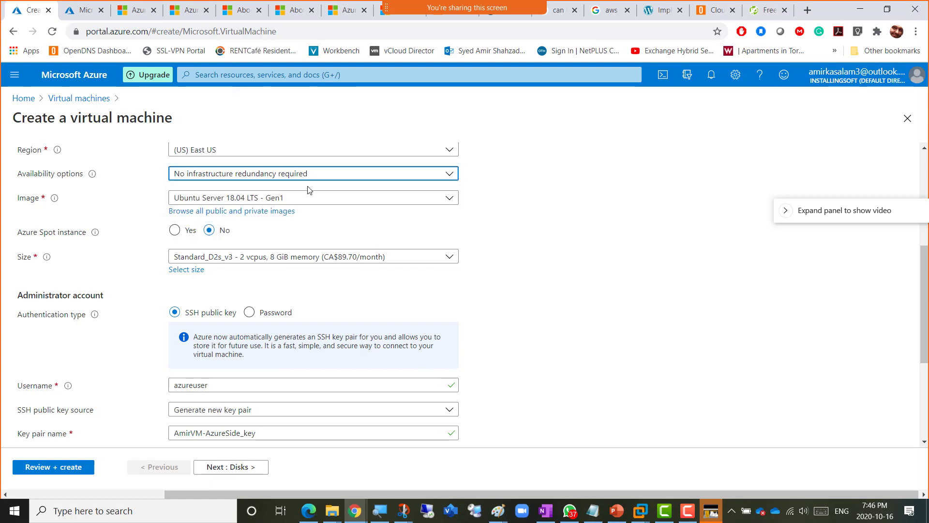
left_click(333, 202)
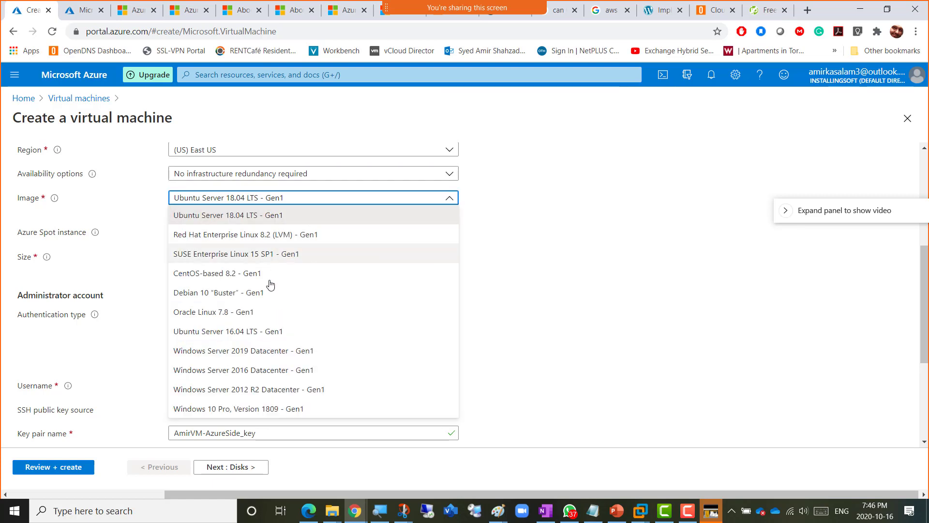
left_click(276, 354)
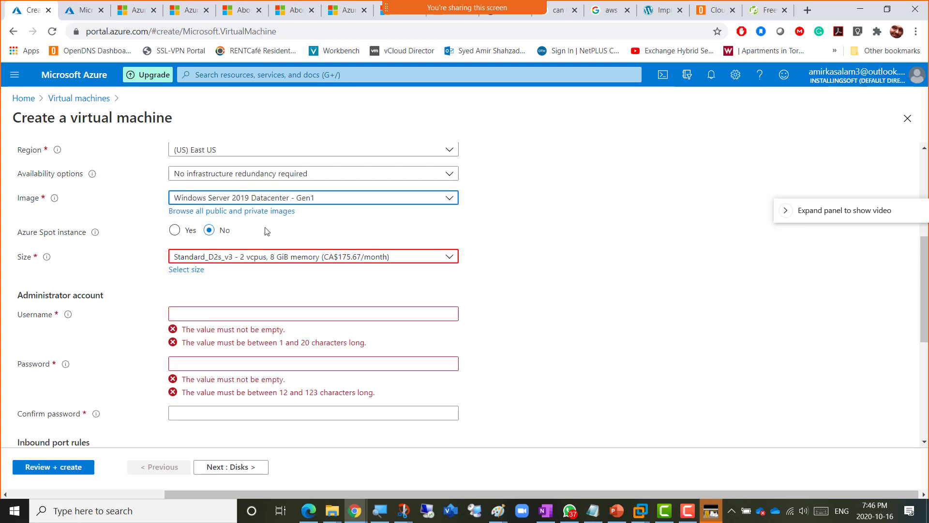
left_click(241, 261)
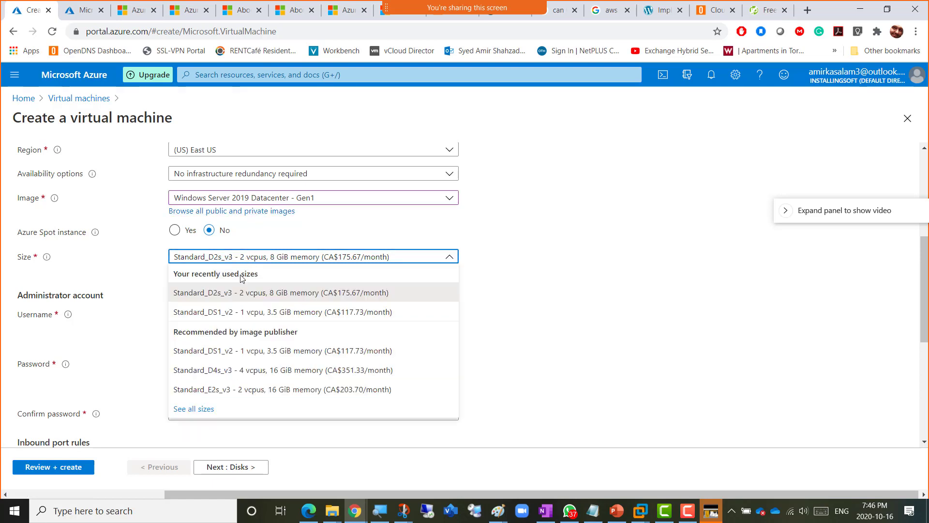
left_click(237, 312)
left_click(241, 260)
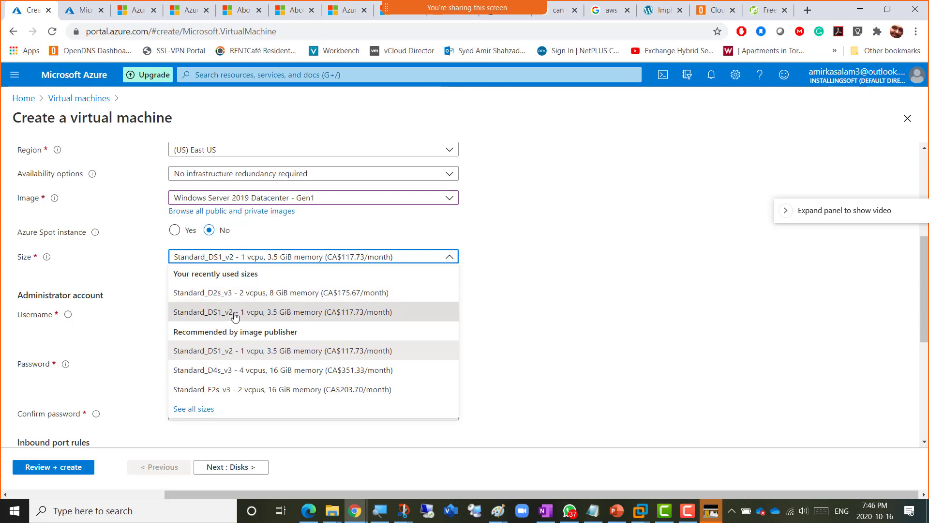
left_click(255, 295)
left_click(532, 340)
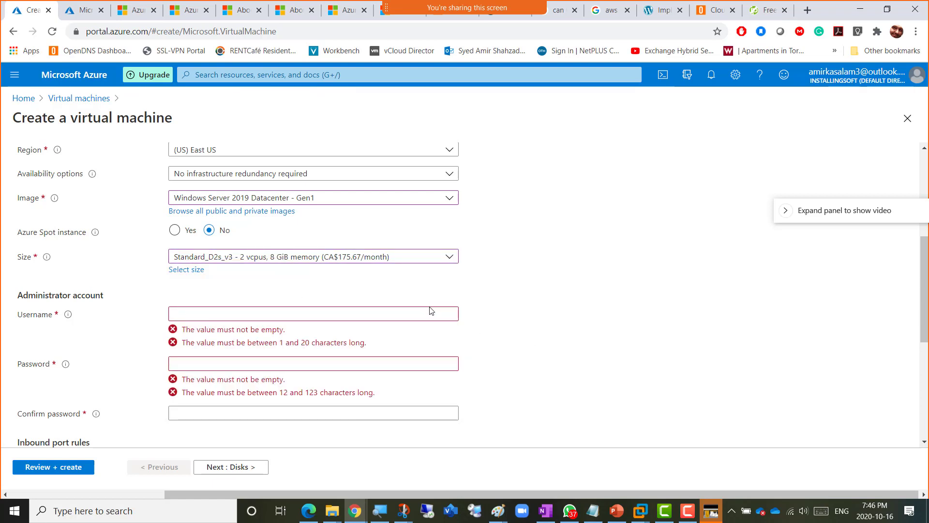
- Enter the administrator username and password, then confirm the password
left_click(243, 314)
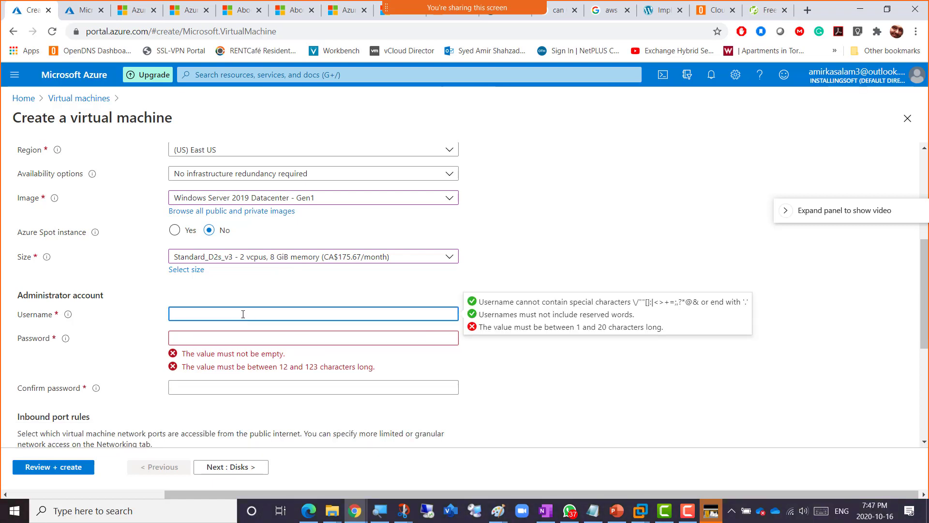
type("amiradmin")
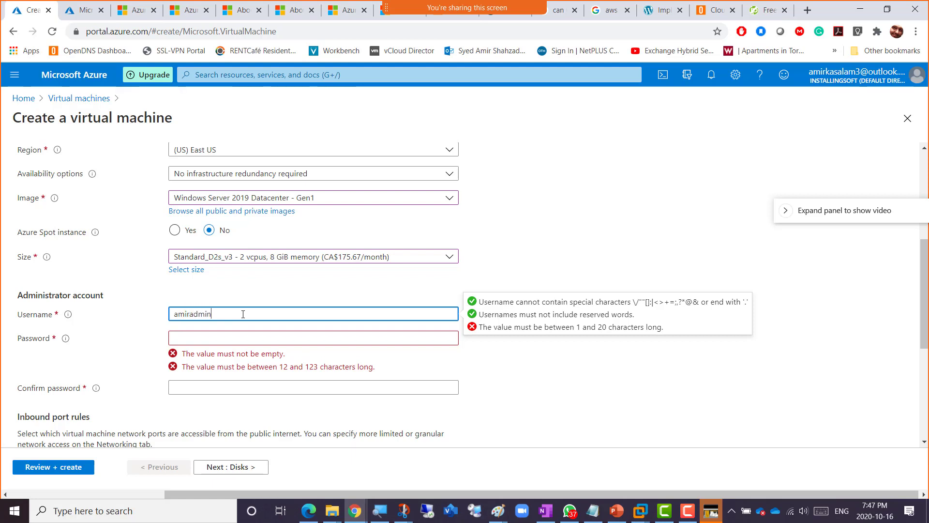
key("Tab")
type("••••••••••••")
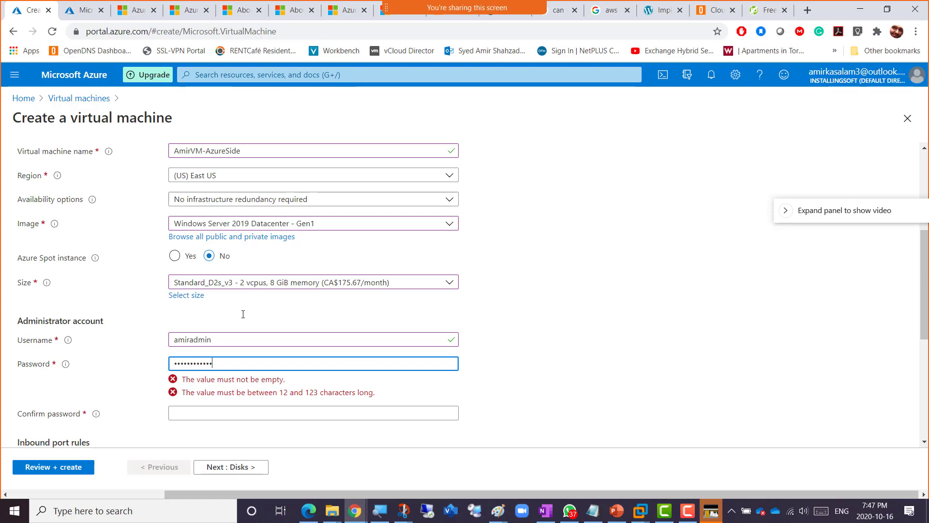
key("Tab")
type("•••")
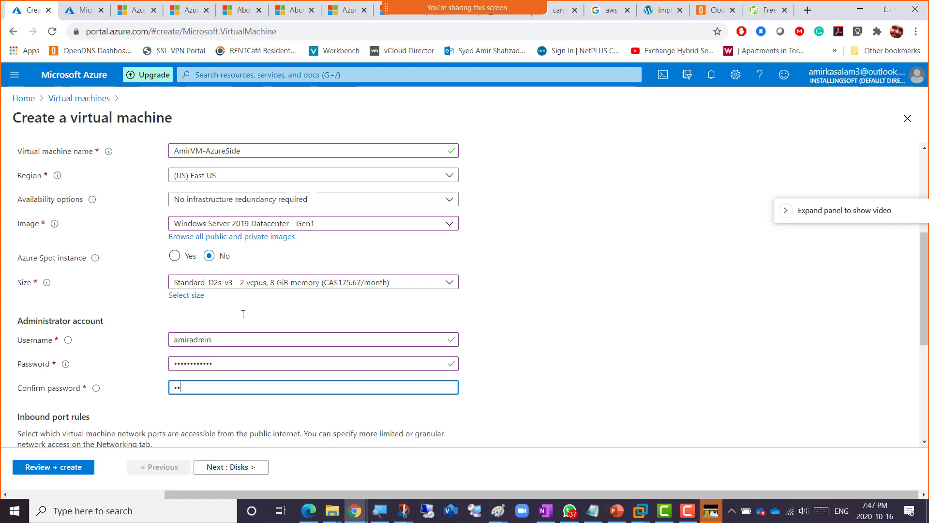
key("BackSpace")
key("BackSpace")
key("BackSpace")
type("••••••••••••")
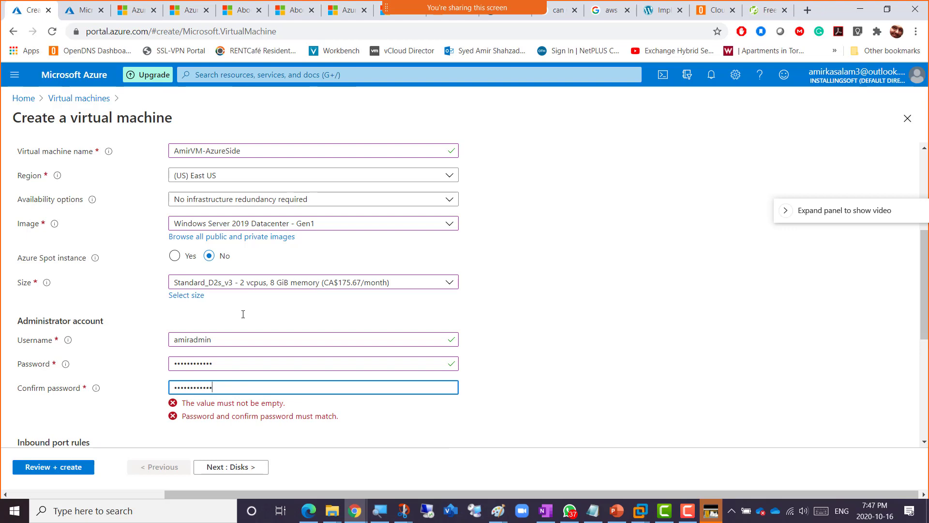
left_click(513, 357)
- Advance past Disks to Networking and check vNet-VPN-P2S with the default 10.0.0.0/24 subnet
scroll(513, 357, "down", 4)
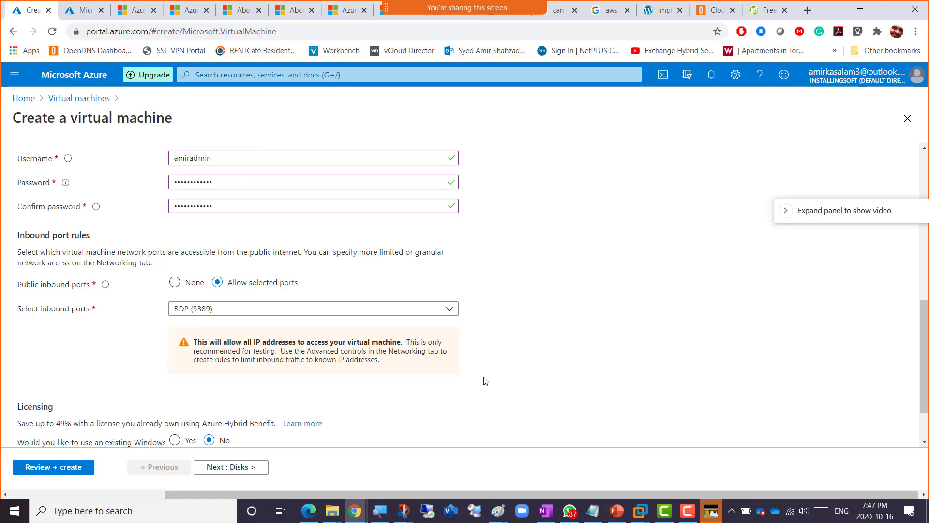
scroll(486, 380, "down", 2)
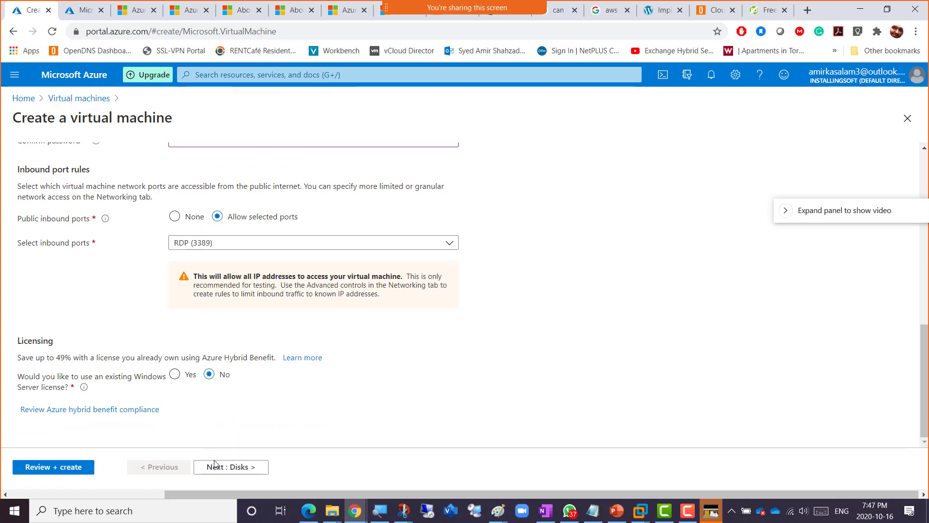
left_click(232, 467)
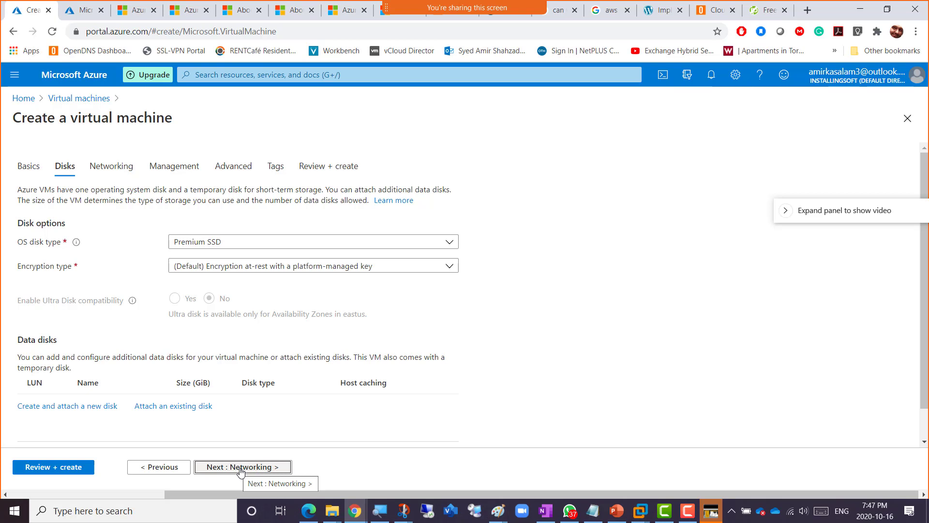
left_click(240, 467)
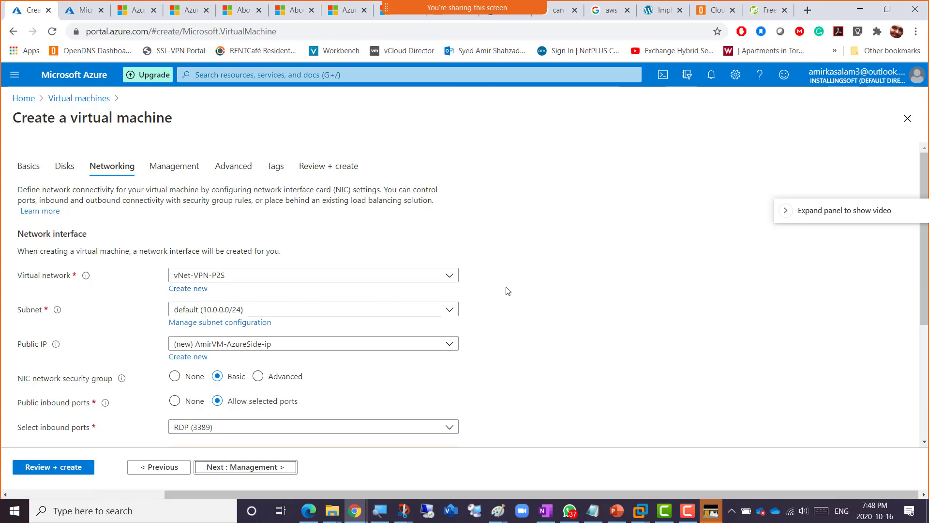
scroll(506, 291, "down", 1)
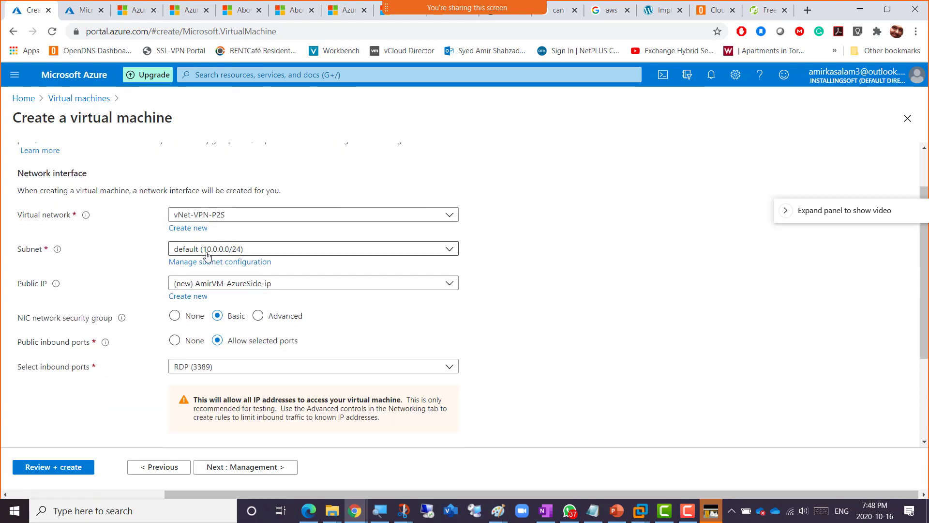
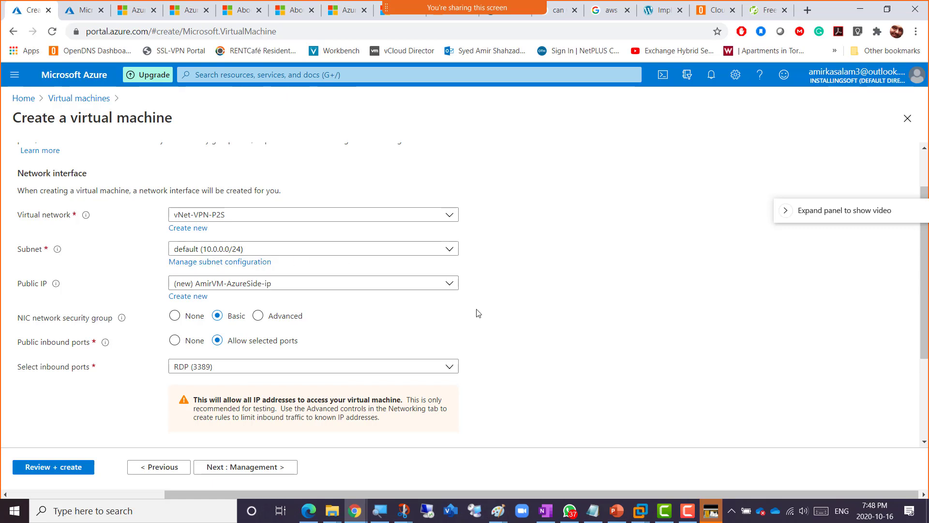
- Set the VM's Public IP to None, keeping RDP 3389 inbound and no load balancing
left_click(213, 285)
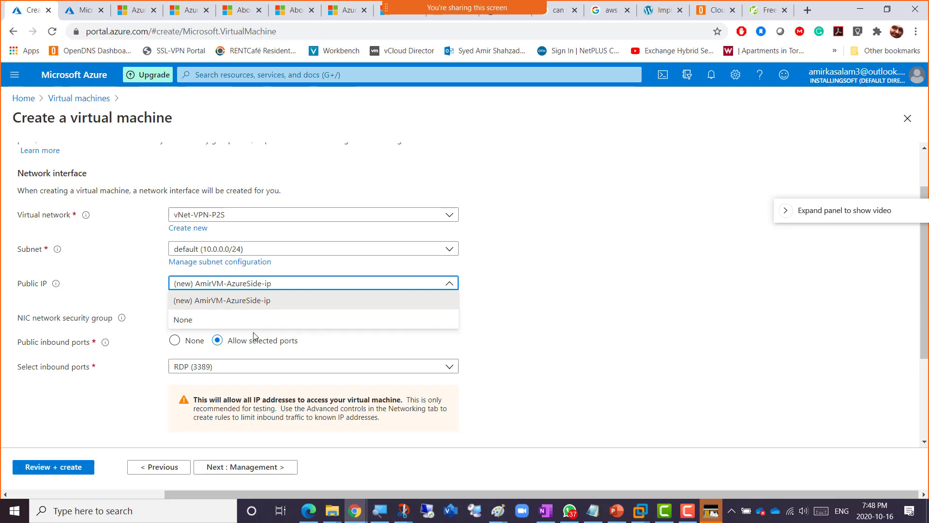
left_click(240, 321)
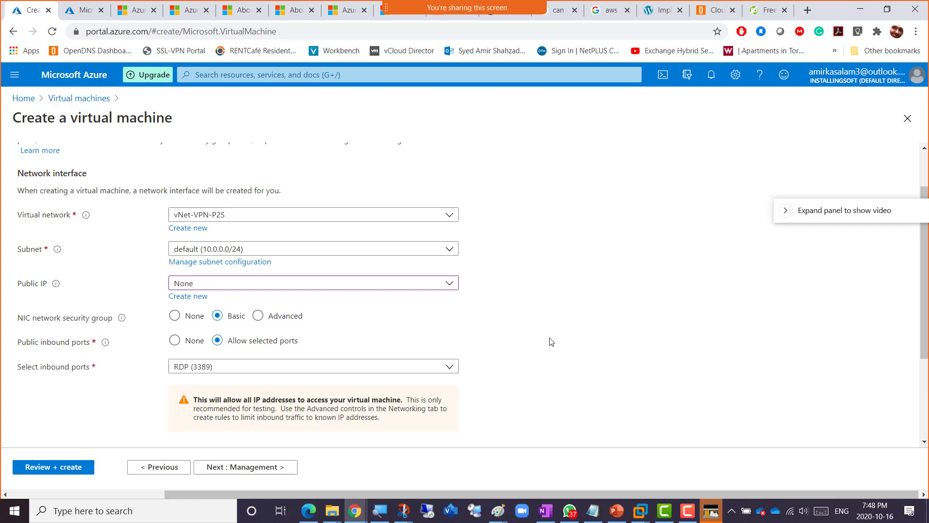
scroll(549, 342, "down", 3)
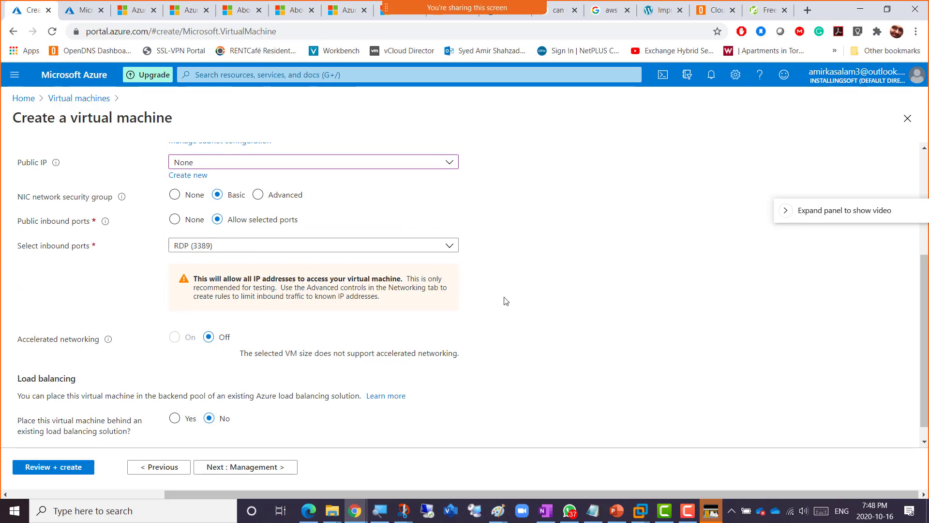
scroll(484, 337, "down", 1)
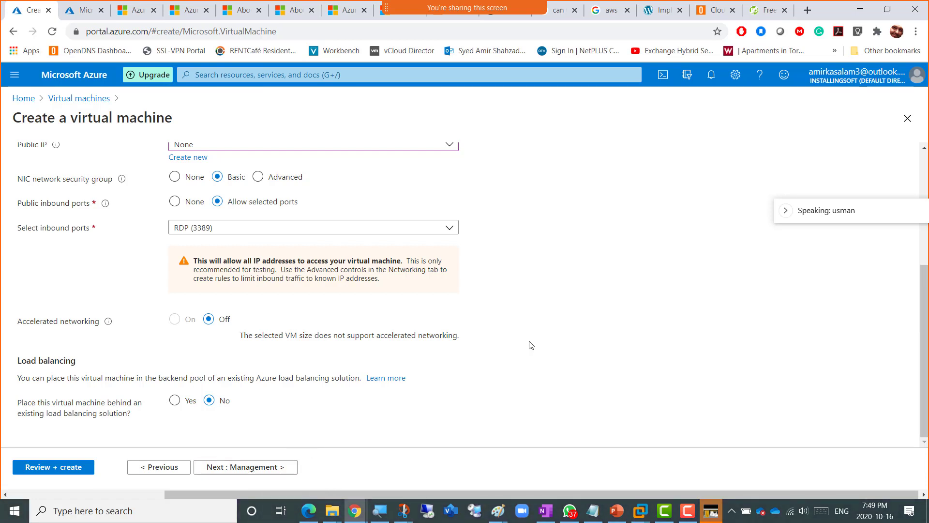
scroll(528, 346, "up", 3)
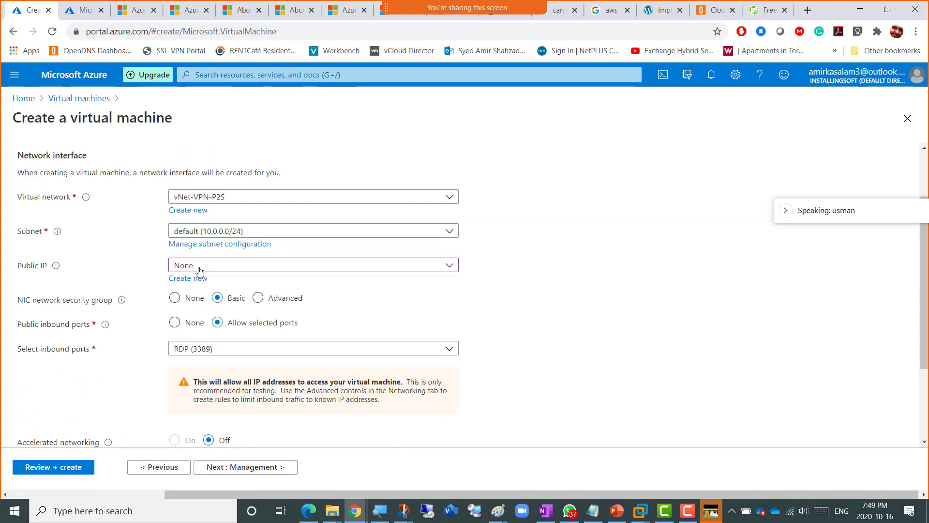
left_click(163, 467)
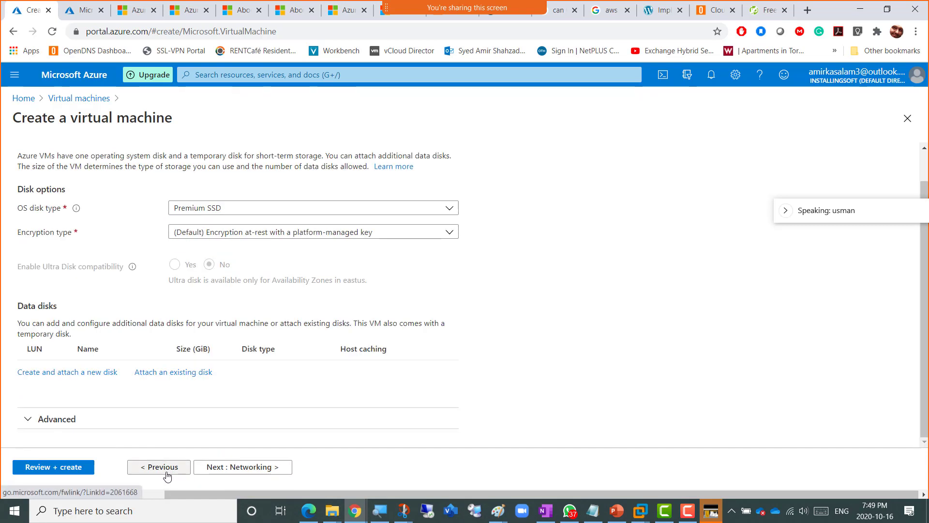
left_click(163, 467)
scroll(539, 363, "down", 8)
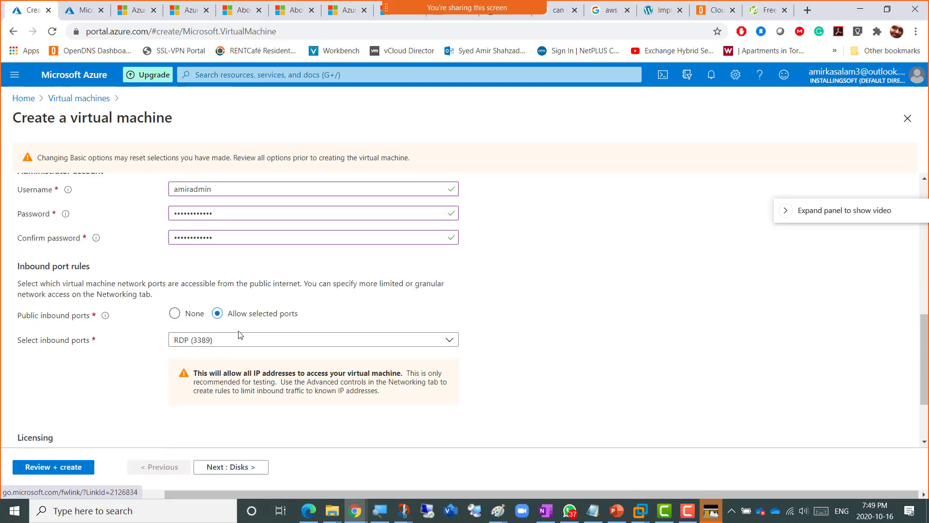
left_click(237, 469)
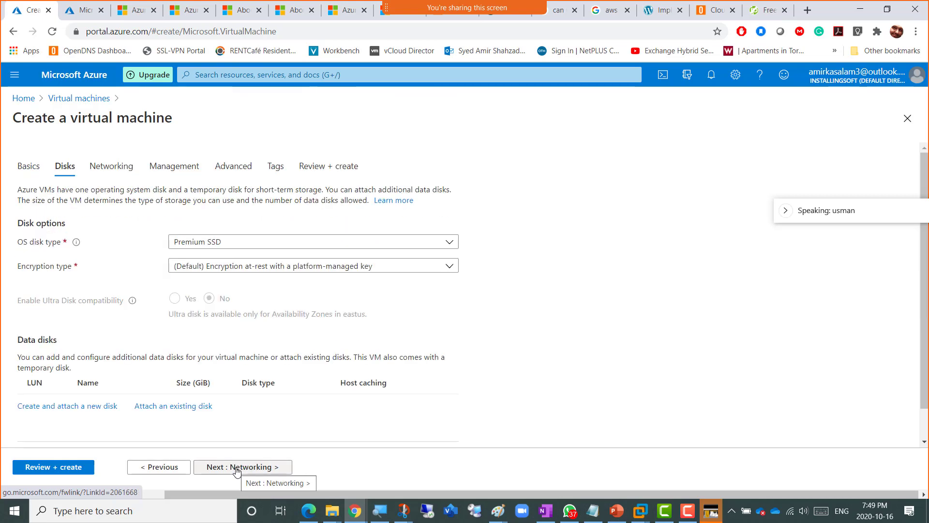
left_click(237, 467)
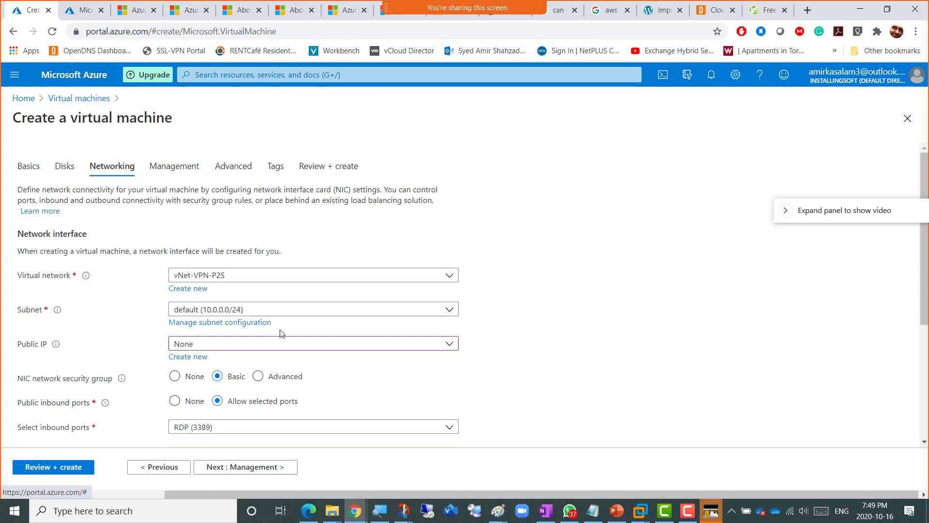
scroll(489, 347, "down", 1)
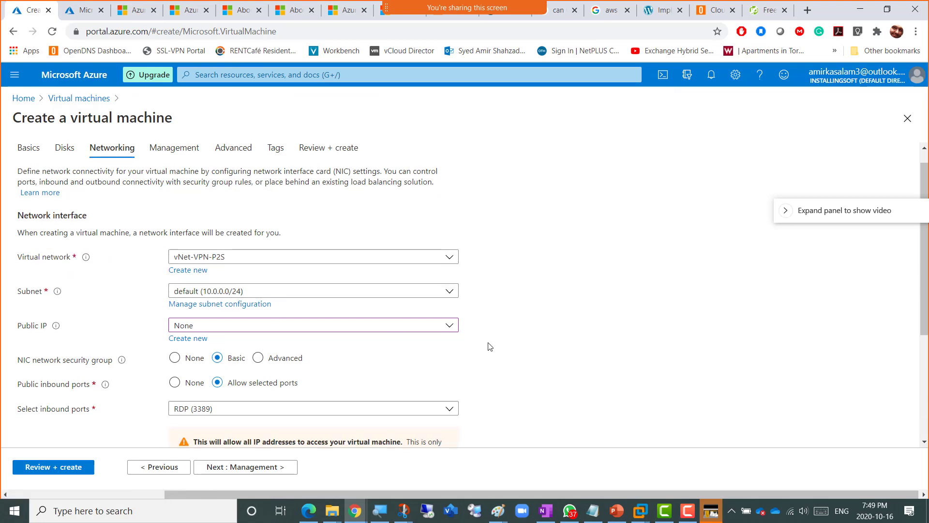
scroll(490, 347, "down", 2)
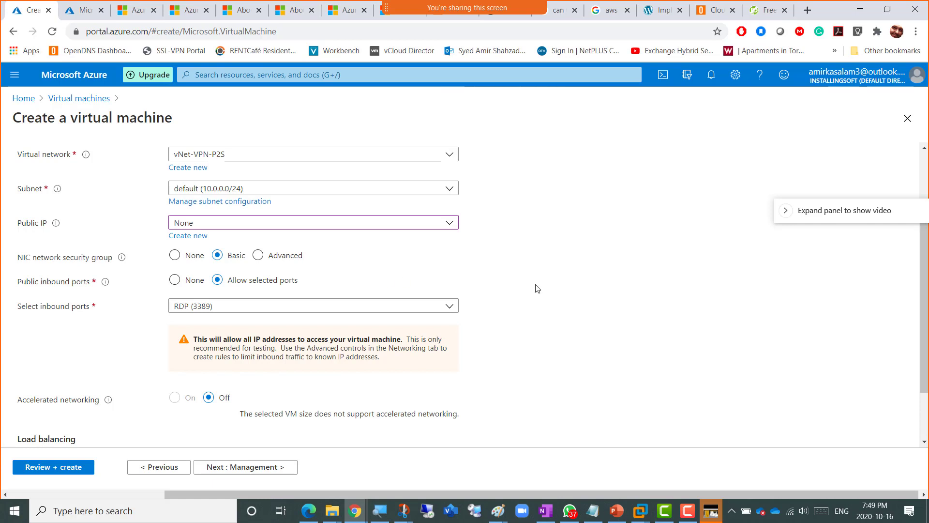
scroll(537, 288, "down", 1)
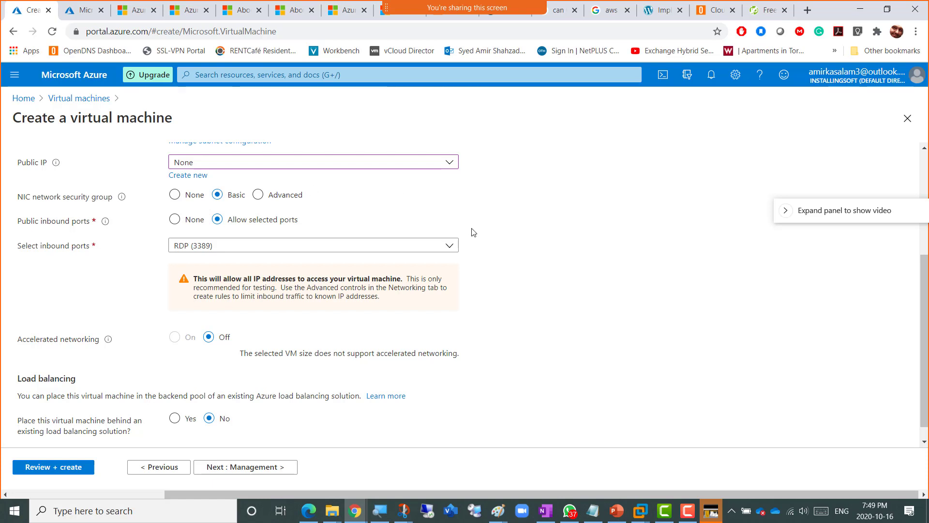
scroll(482, 235, "down", 1)
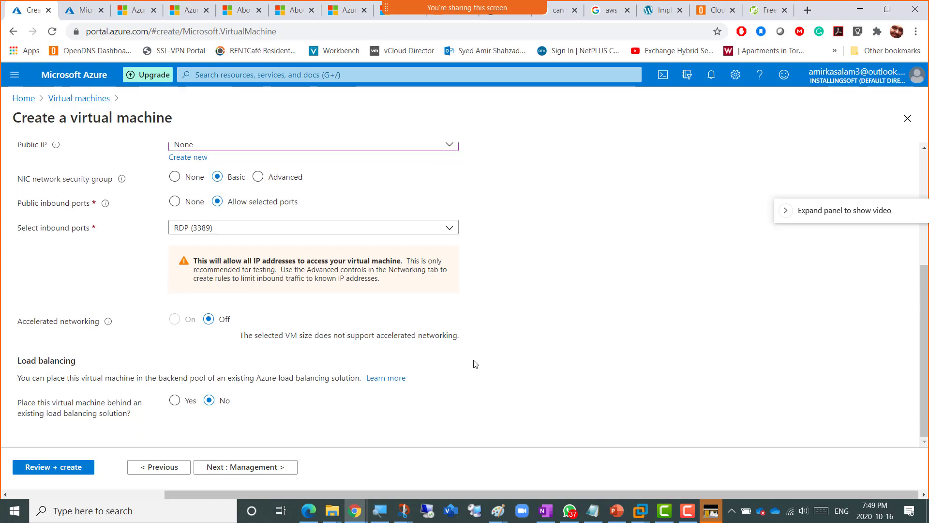
- Move to the Management tab, leaving its default settings unchanged
left_click(256, 472)
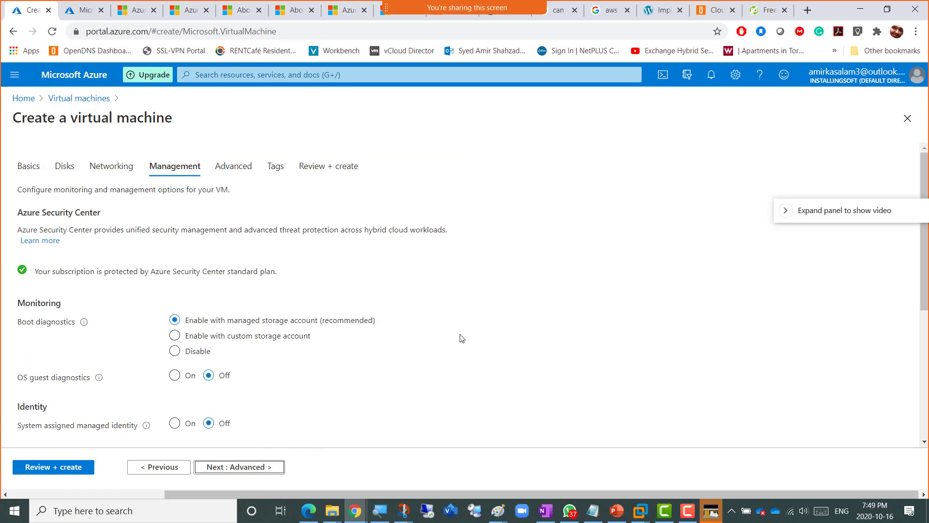
scroll(455, 340, "down", 5)
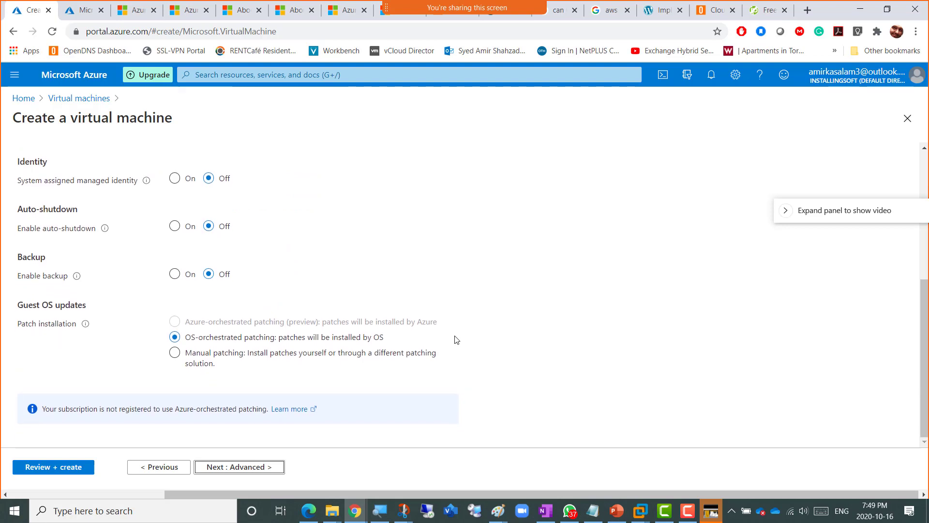
scroll(455, 339, "up", 5)
scroll(454, 338, "down", 5)
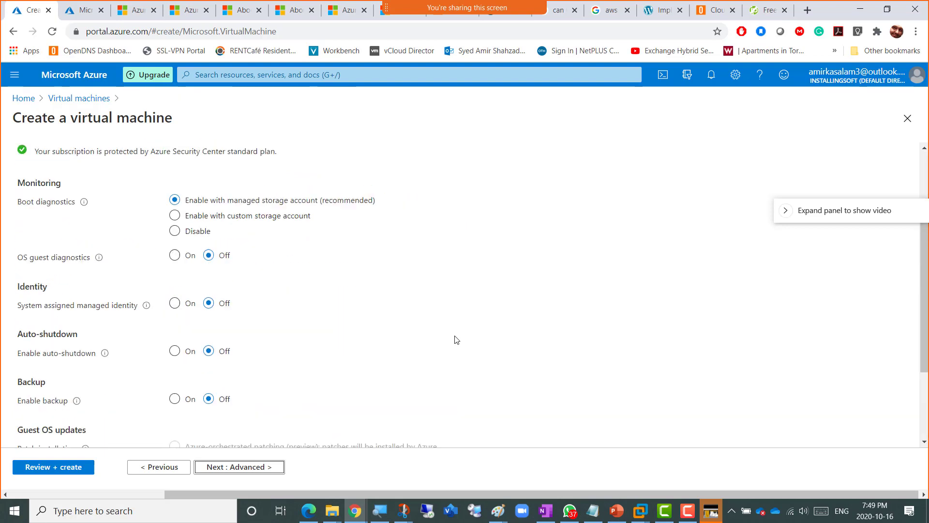
- On the Advanced tab, set VM generation to Gen 2
left_click(246, 468)
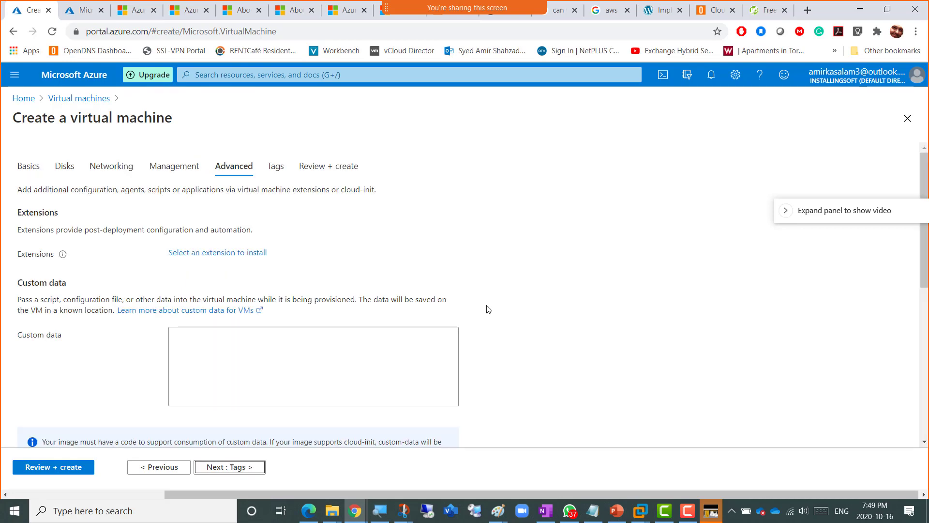
scroll(490, 309, "down", 5)
scroll(493, 309, "down", 1)
left_click(219, 364)
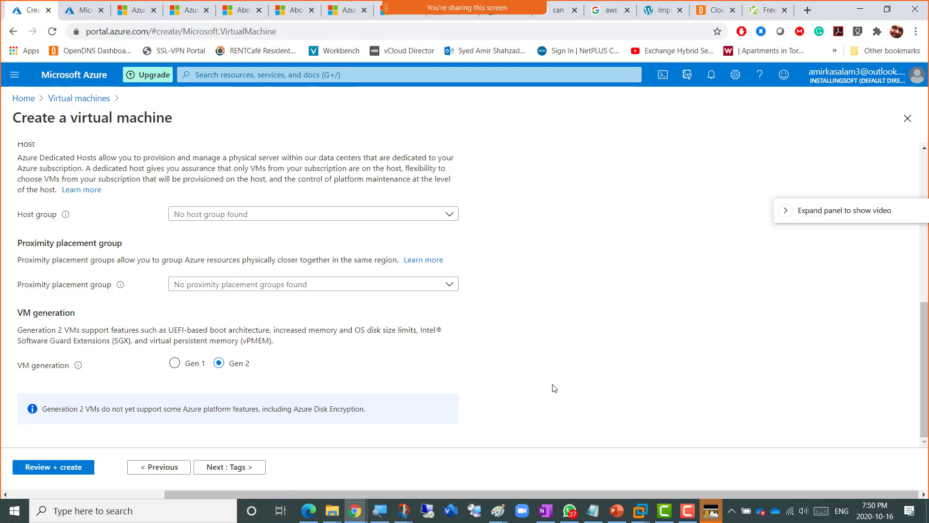
- Add the tag Name = VPN Lab P2S across all 12 VM resources
left_click(240, 469)
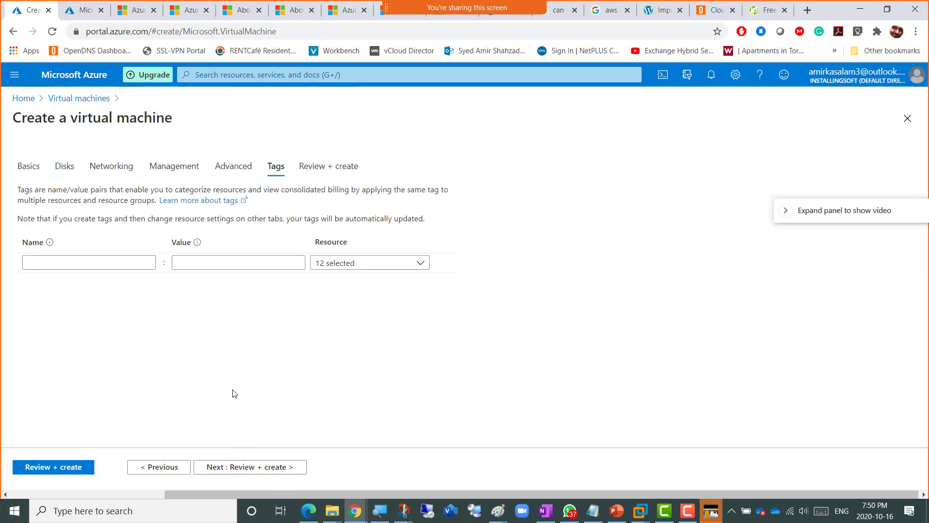
left_click(106, 261)
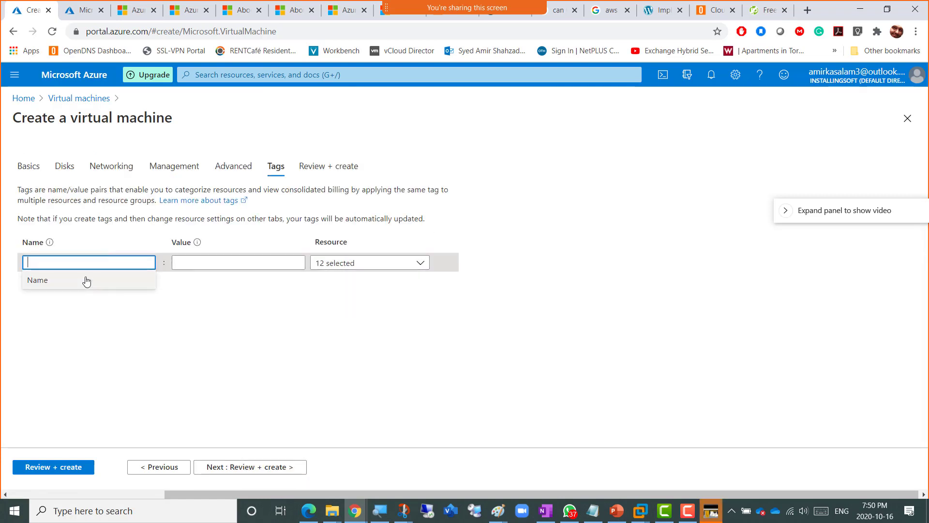
left_click(82, 281)
left_click(189, 262)
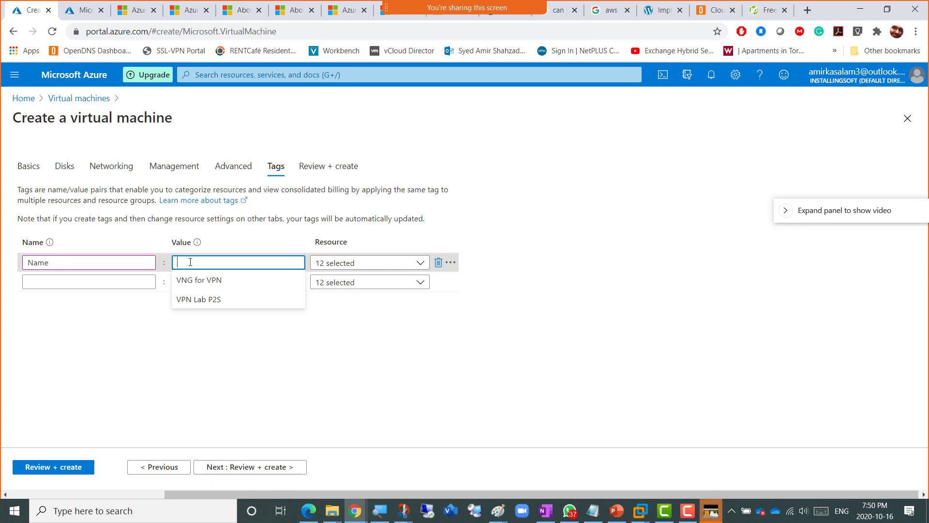
key("Down")
key("Down")
key("Return")
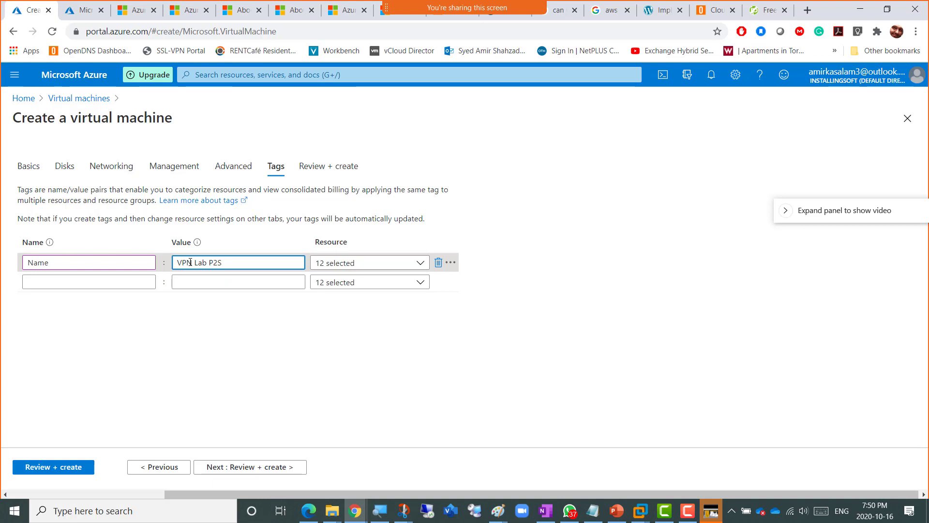
left_click(529, 357)
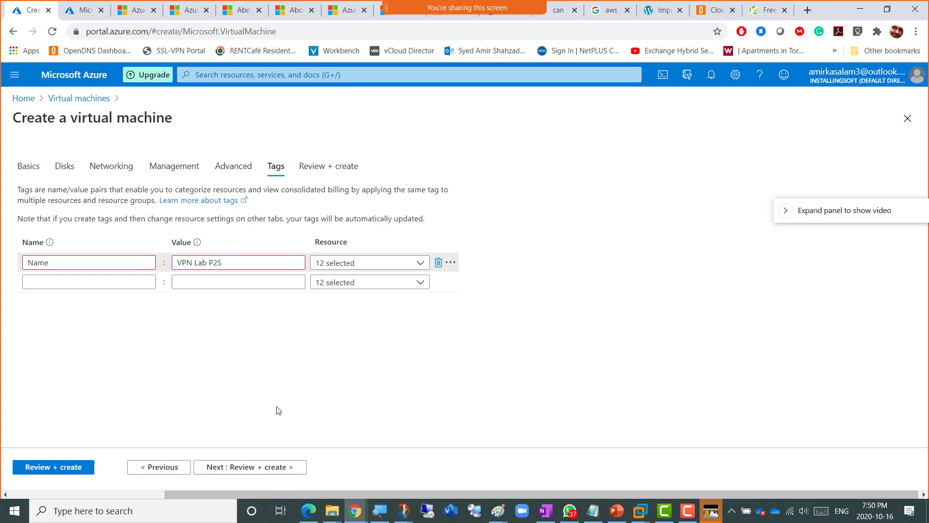
- Create the validated Windows Server VM, then bring the Point to Site VPN Lab diagram forward in Paint
left_click(262, 468)
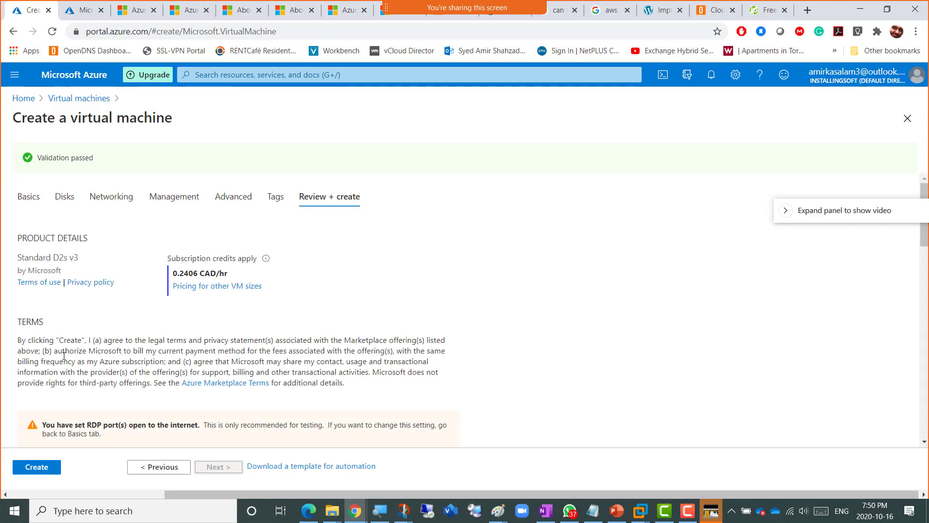
scroll(45, 361, "down", 1)
scroll(45, 361, "down", 2)
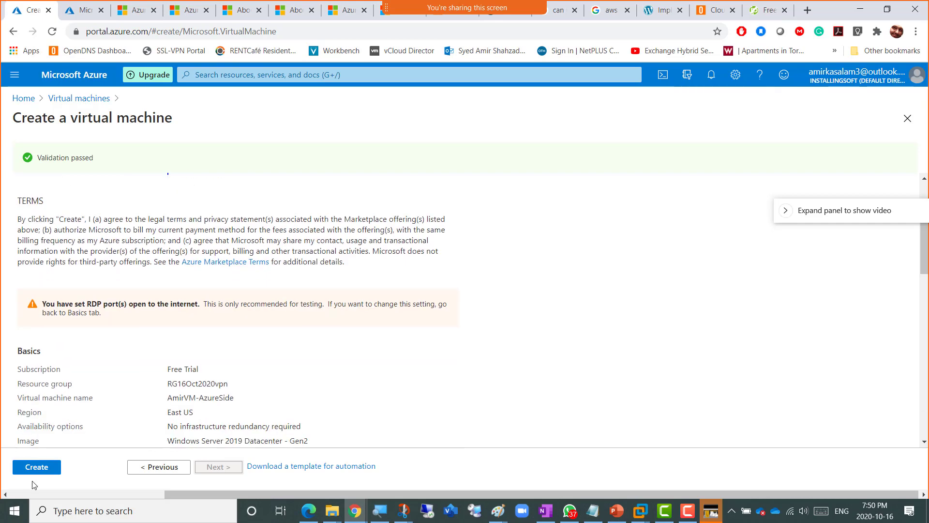
left_click(36, 467)
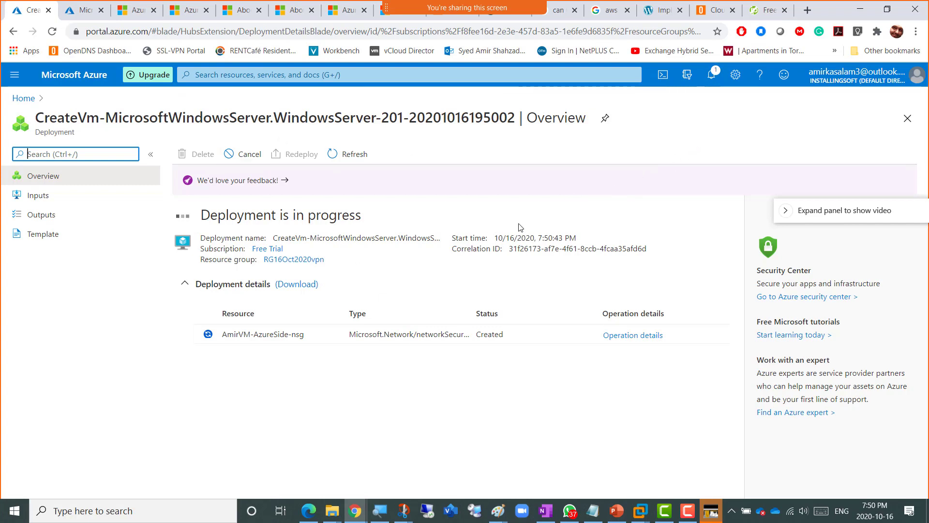
left_click(497, 510)
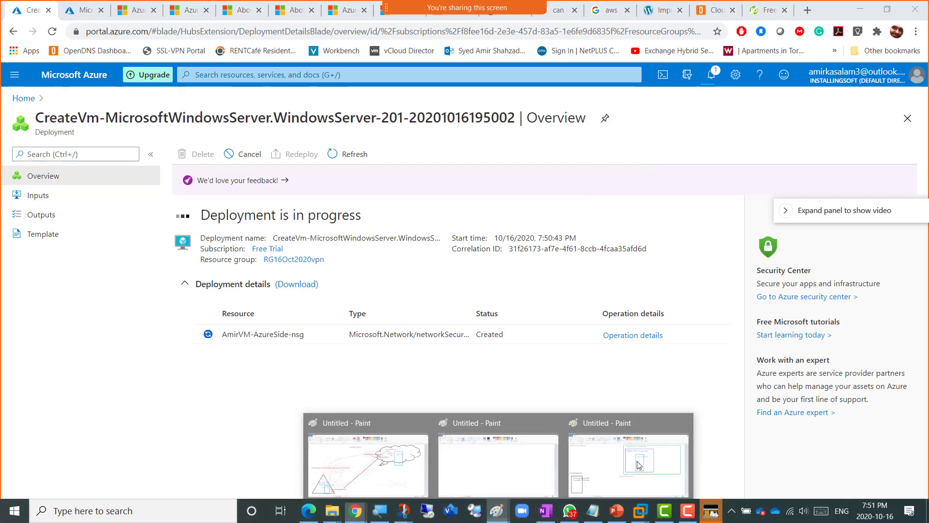
left_click(656, 458)
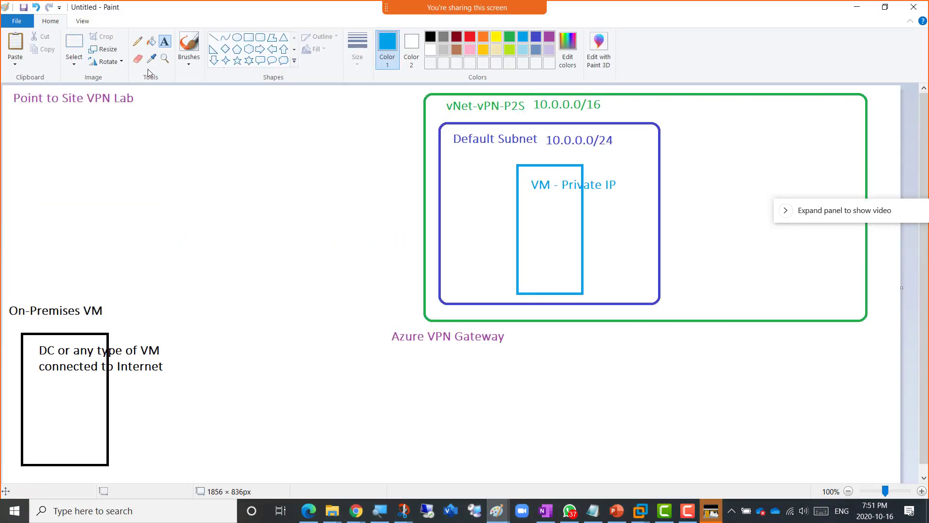
- Add a 10.0.0.4 label under VM - Private IP and underline the On-Premises VM heading
left_click(138, 42)
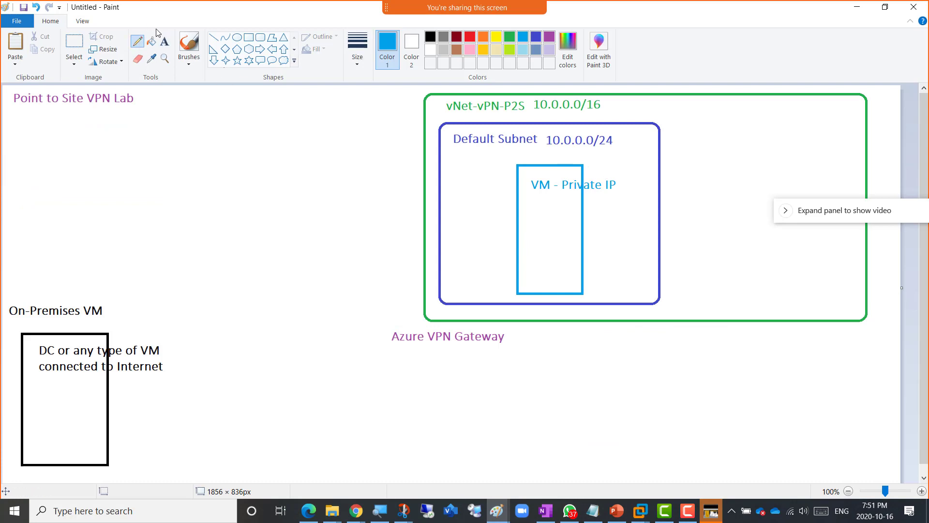
left_click(164, 43)
left_click(601, 208)
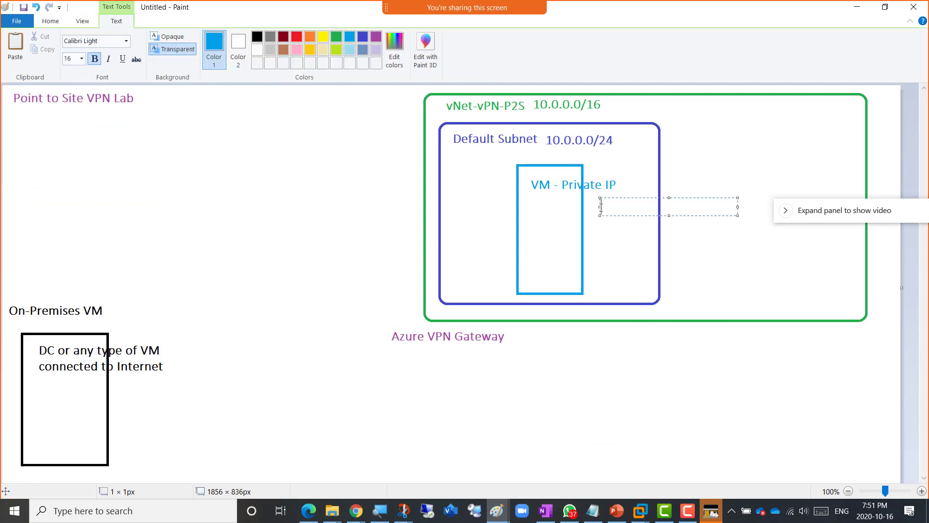
type("10.0.0.4")
left_click_drag(617, 198, 552, 203)
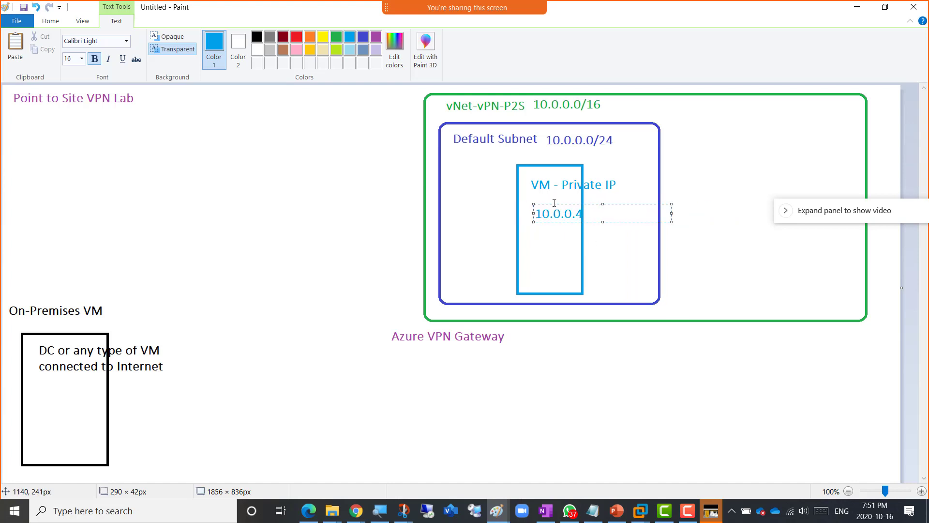
left_click_drag(555, 203, 547, 204)
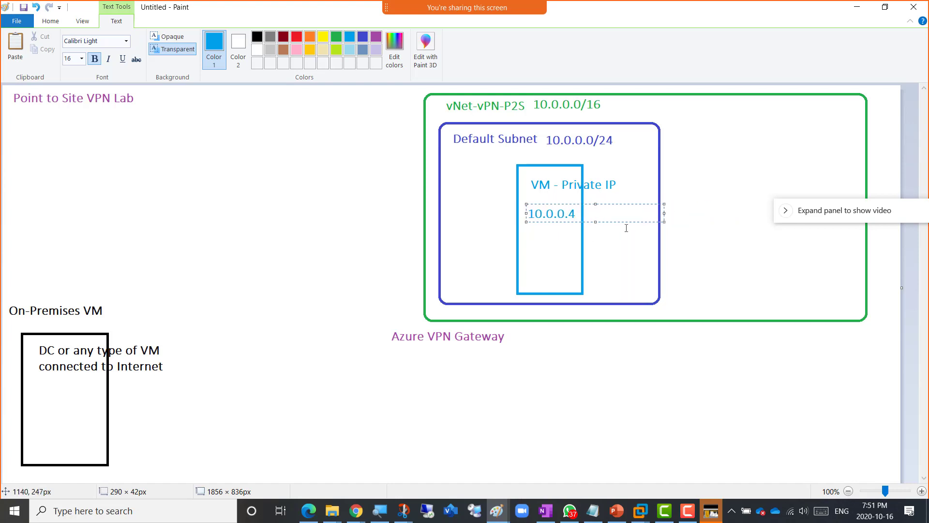
left_click(706, 257)
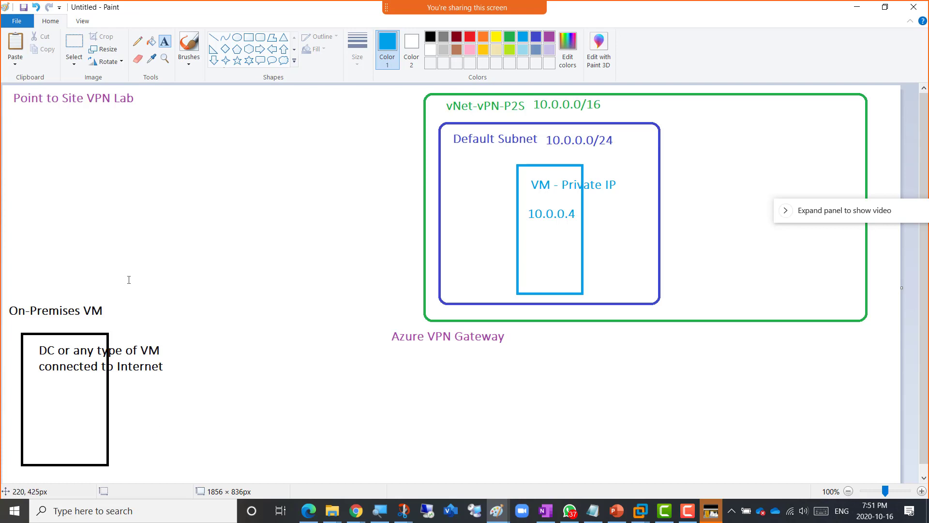
left_click(138, 43)
left_click_drag(21, 319, 84, 317)
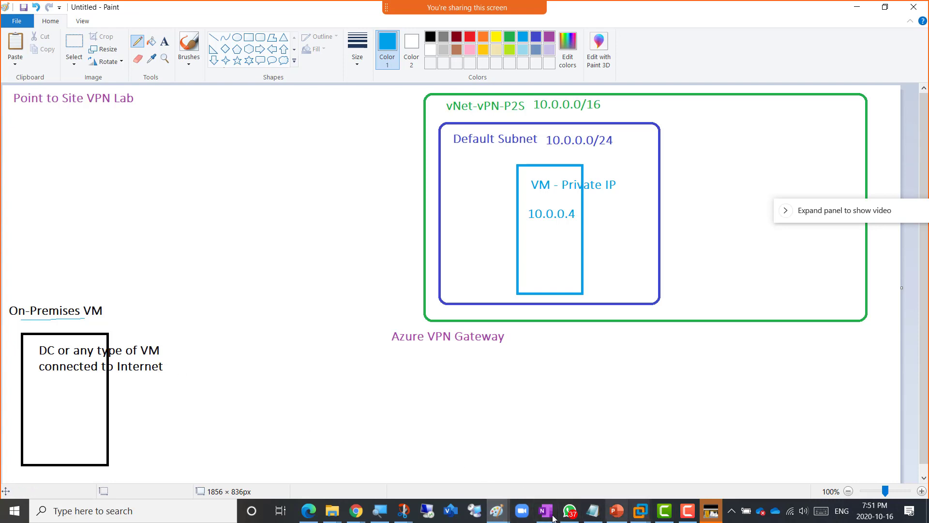
- Review the Windows Server 2016 VM's three network adapters without changes, then send Ctrl+Alt+Del
left_click(640, 510)
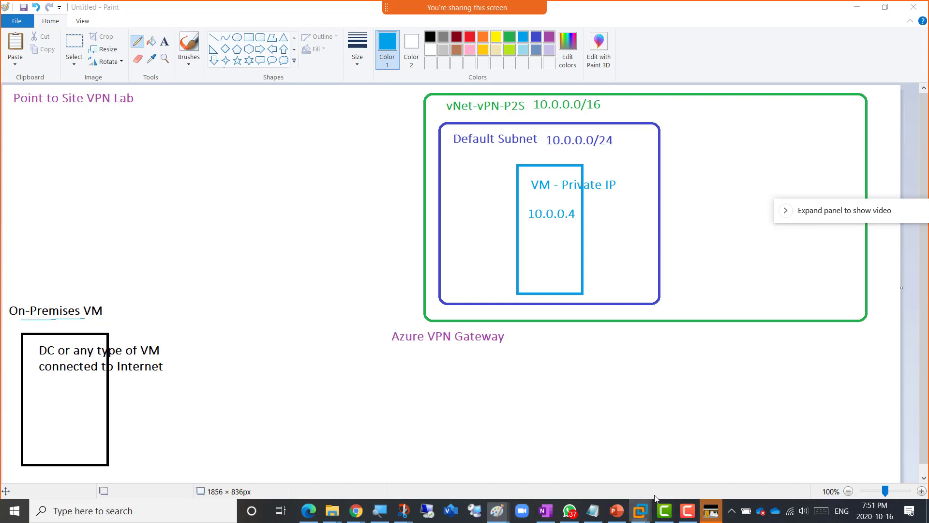
left_click(698, 449)
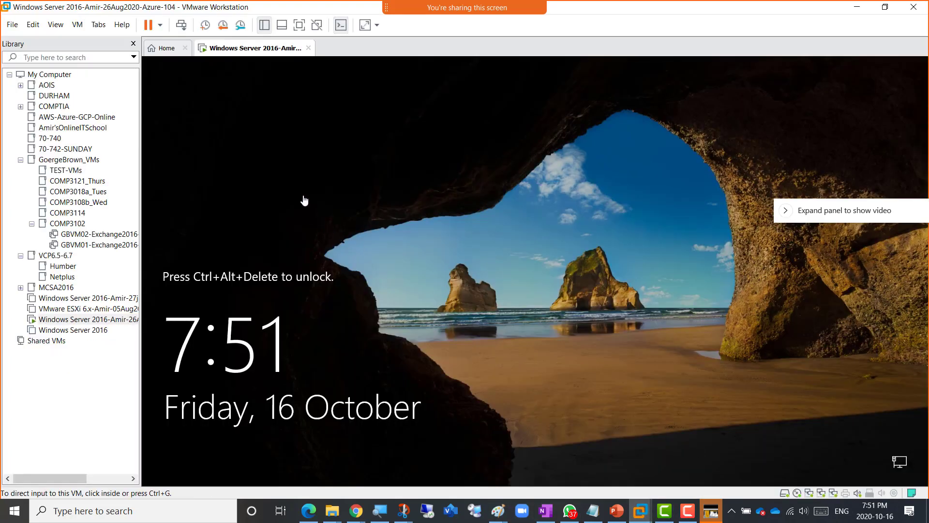
right_click(238, 50)
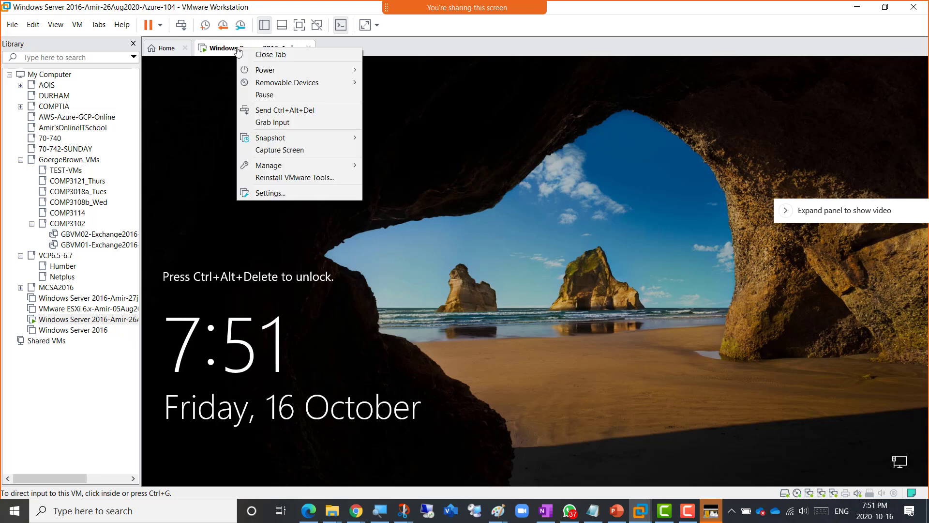
left_click(305, 193)
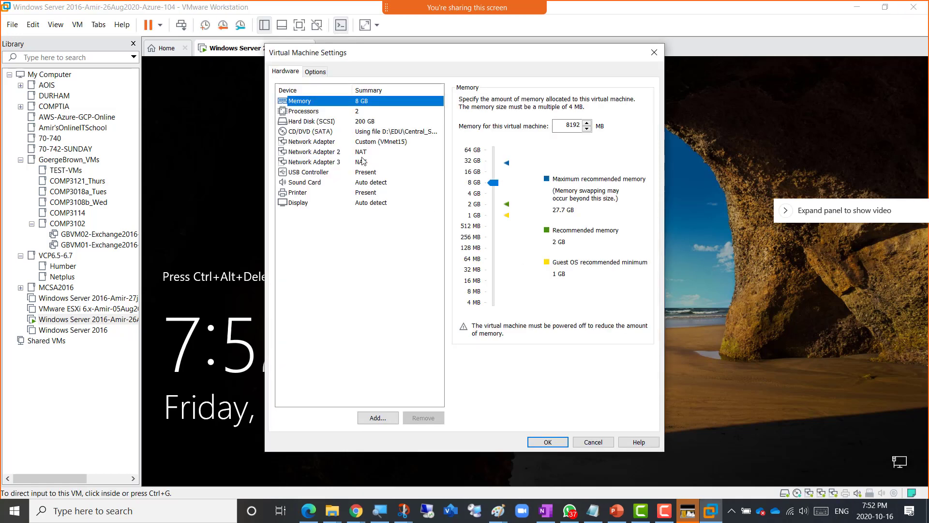
left_click(363, 152)
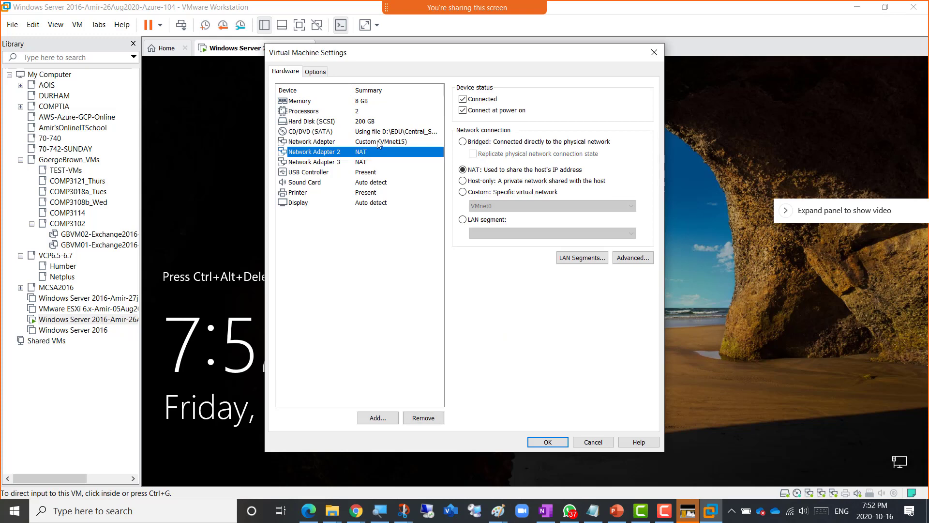
left_click(376, 141)
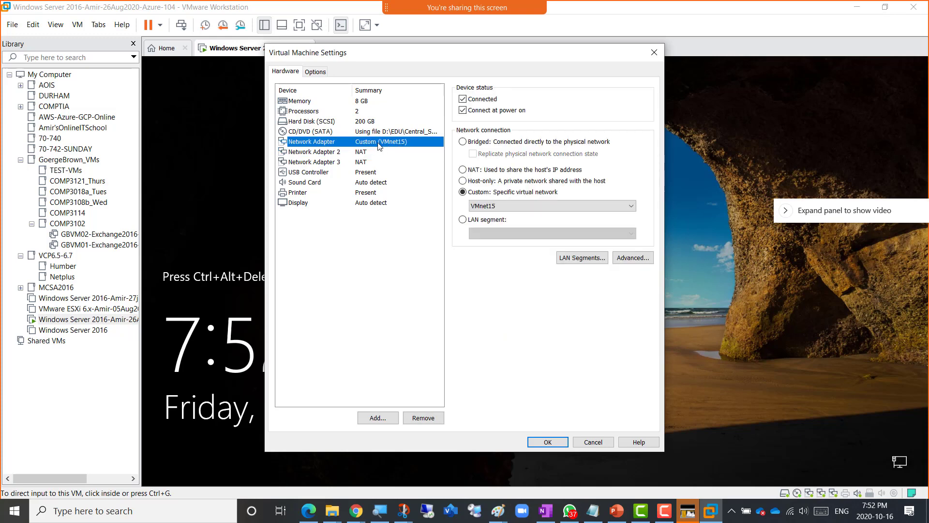
left_click(368, 167)
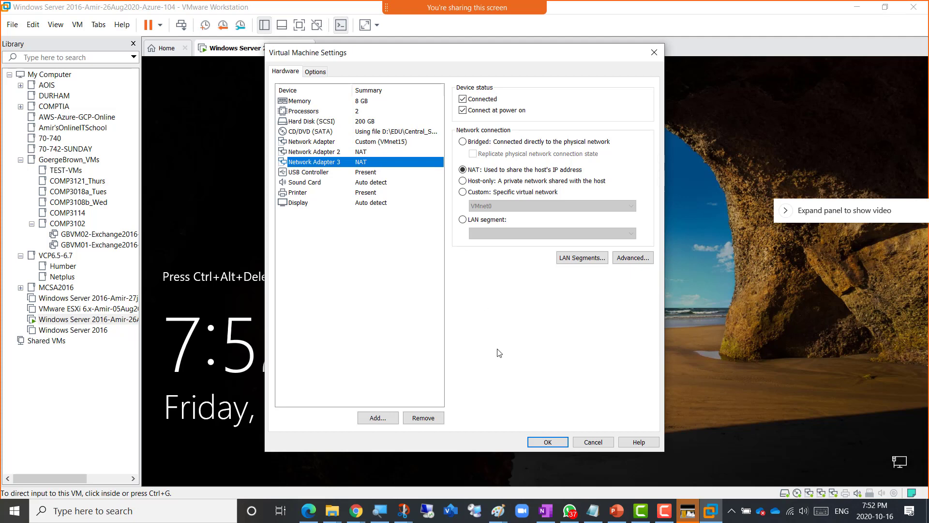
left_click(593, 442)
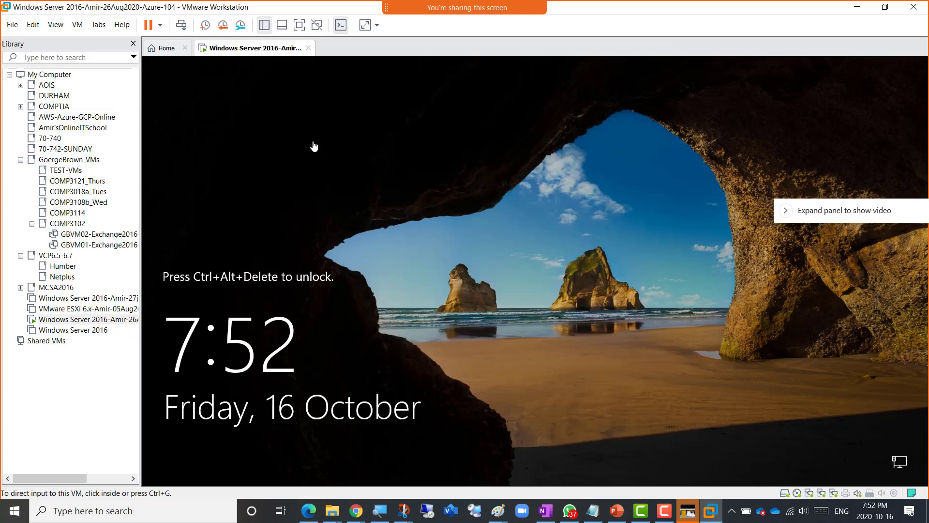
left_click(181, 26)
left_click(536, 317)
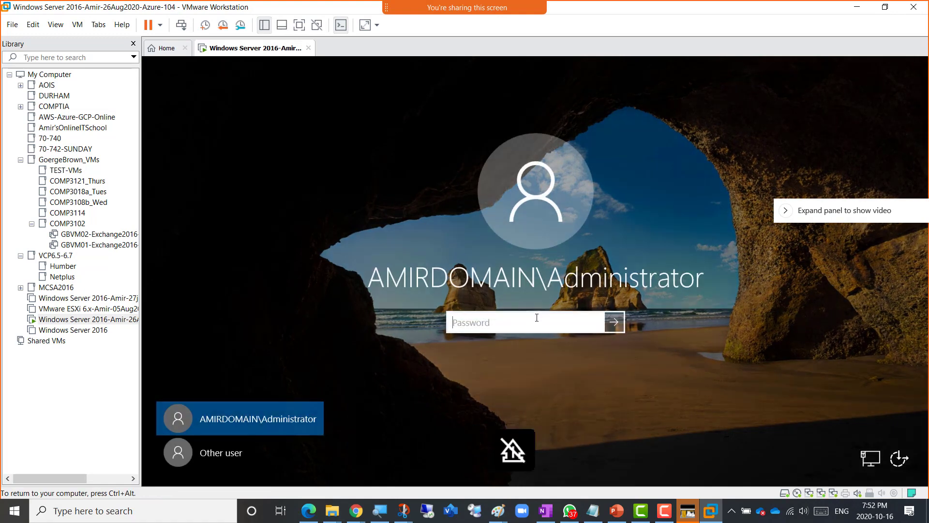
type("••••••••••••")
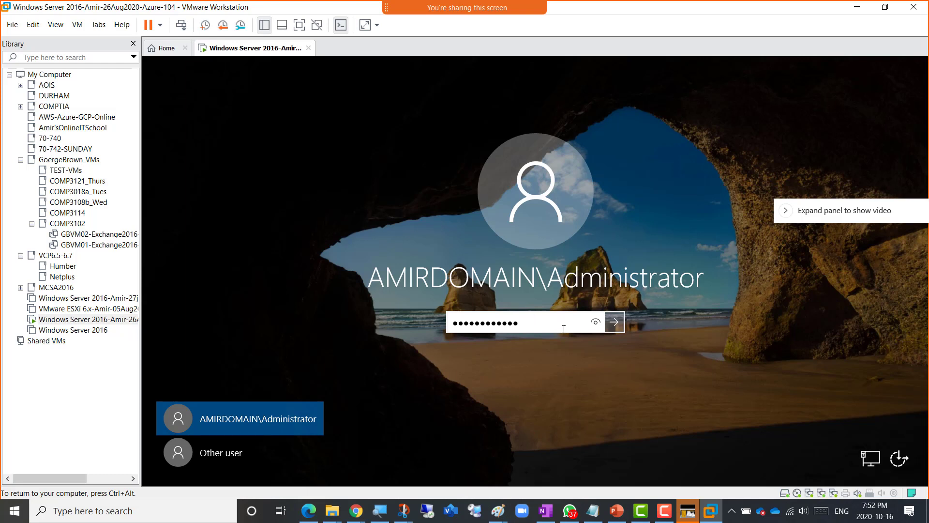
left_click(617, 326)
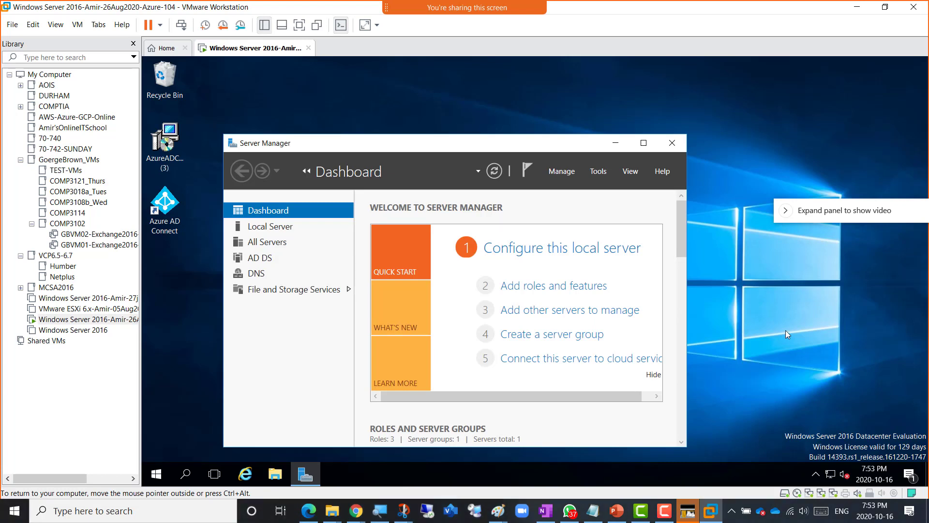
left_click_drag(465, 143, 477, 95)
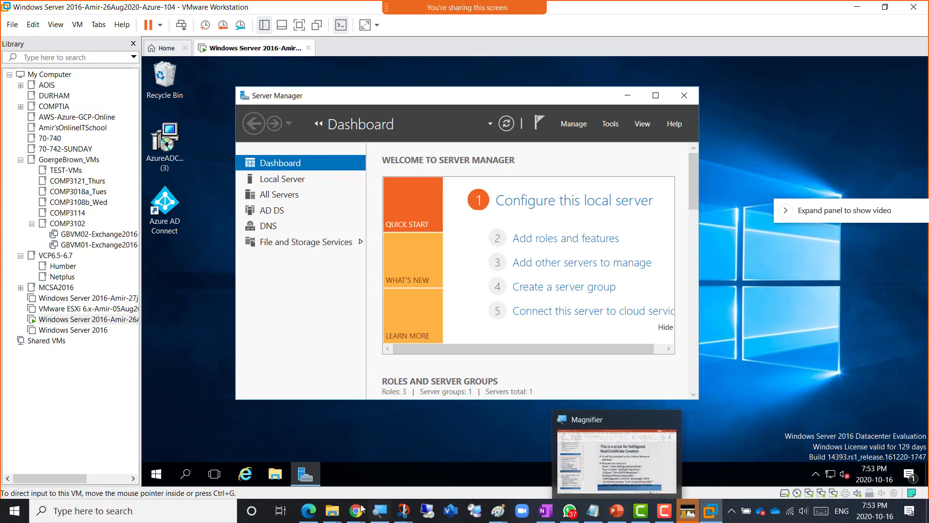
- Confirm in Azure notifications that the Windows Server VM deployment succeeded
mouse_move(355, 511)
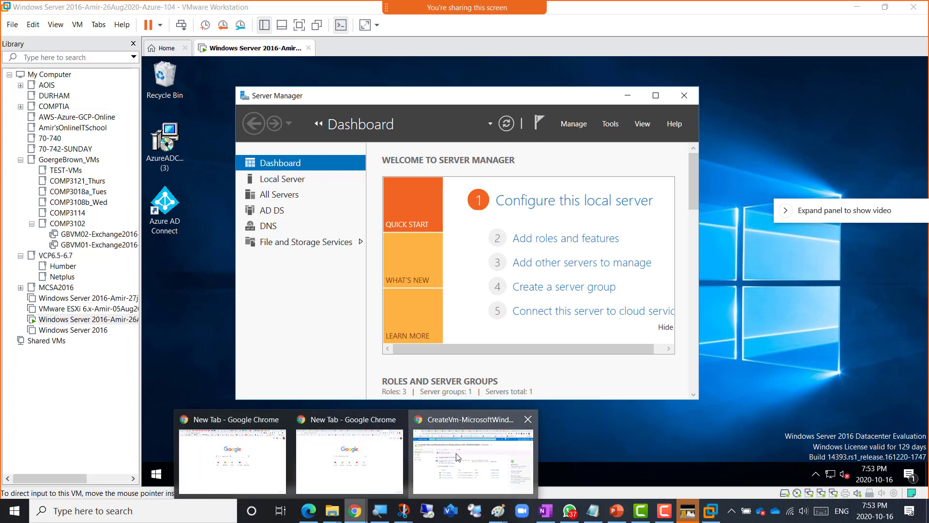
left_click(430, 459)
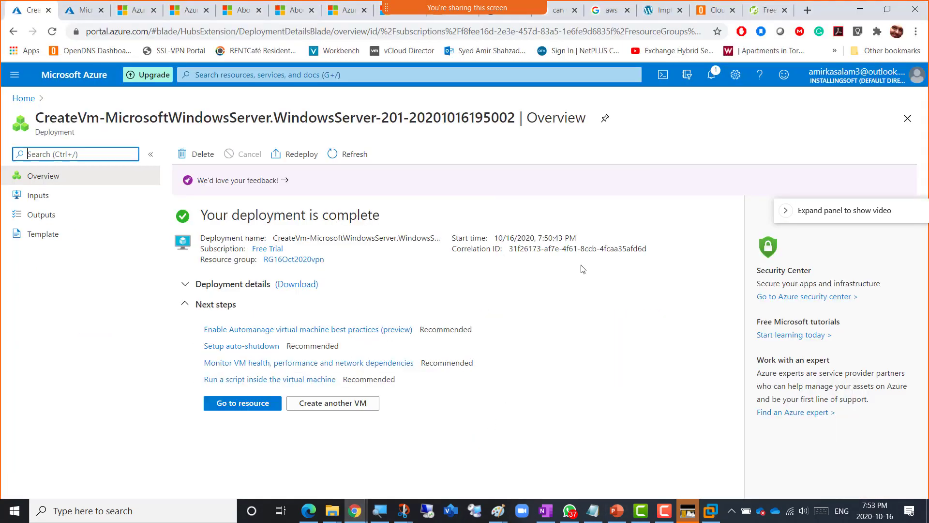
left_click(719, 83)
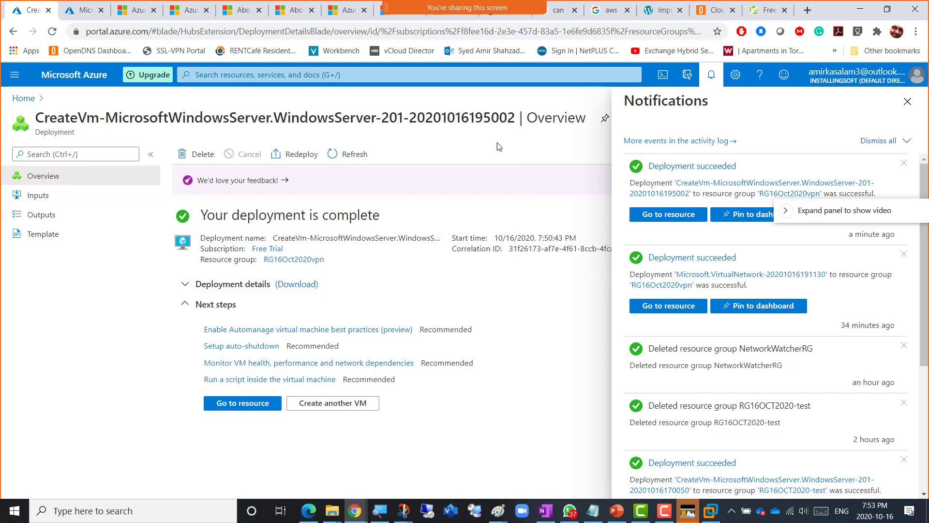
- Bring up PowerPoint slide 13 with the CEAP2SRootCert self-signed root certificate script
key("alt+Tab")
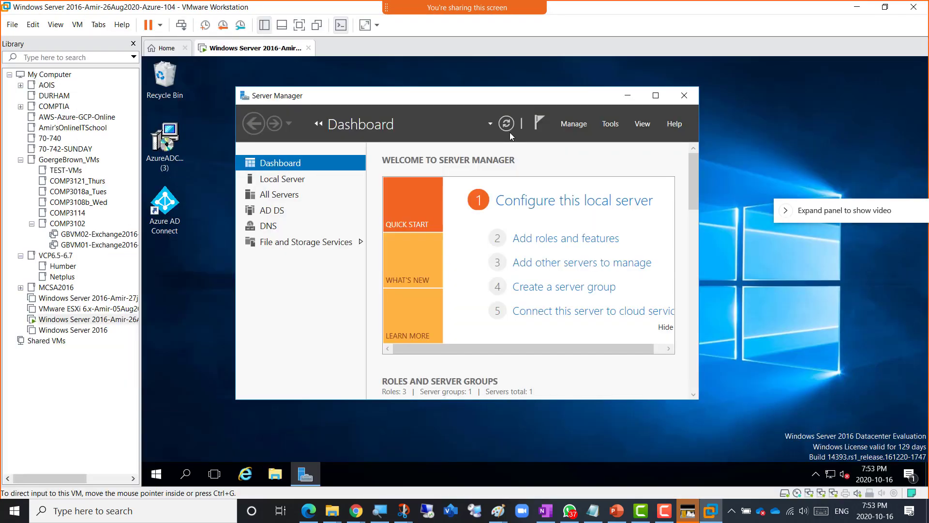
left_click_drag(448, 102, 476, 90)
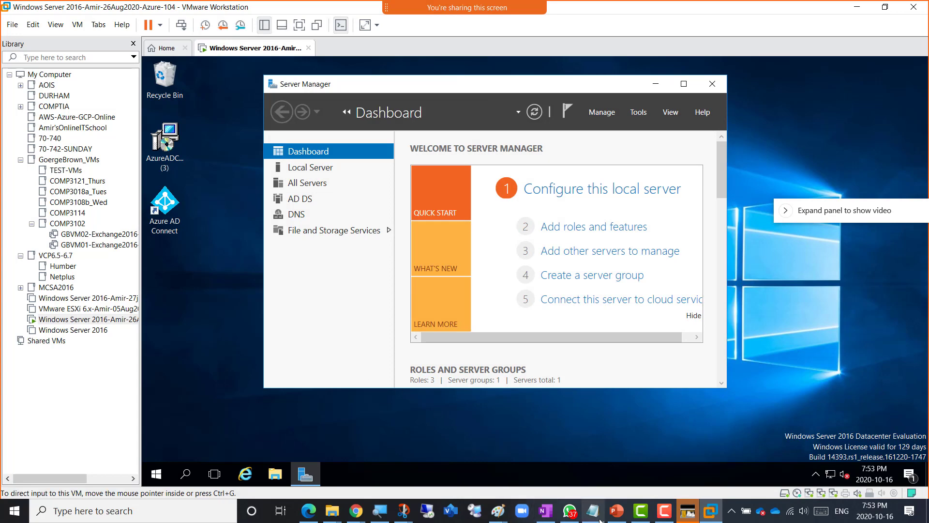
left_click(618, 514)
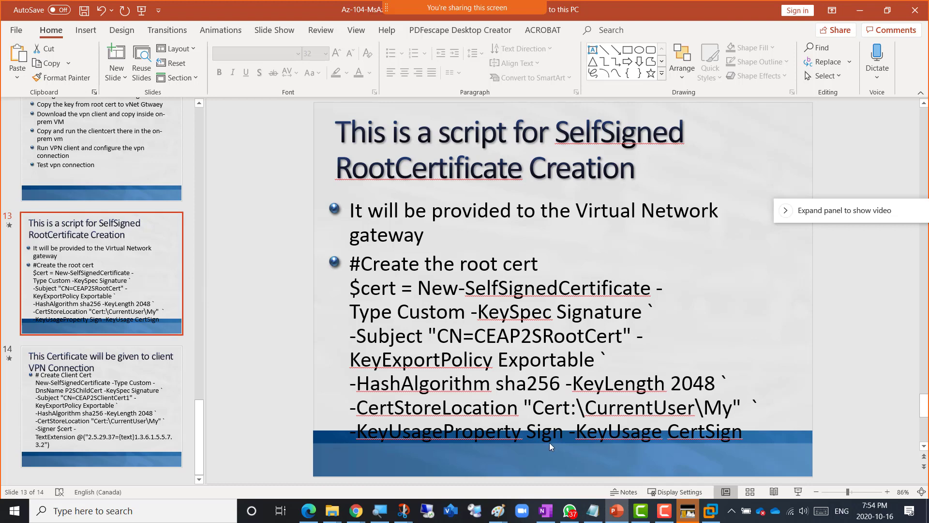
- Load digicert.com in a new Chrome tab to view its SSL and PKI offerings
mouse_move(356, 510)
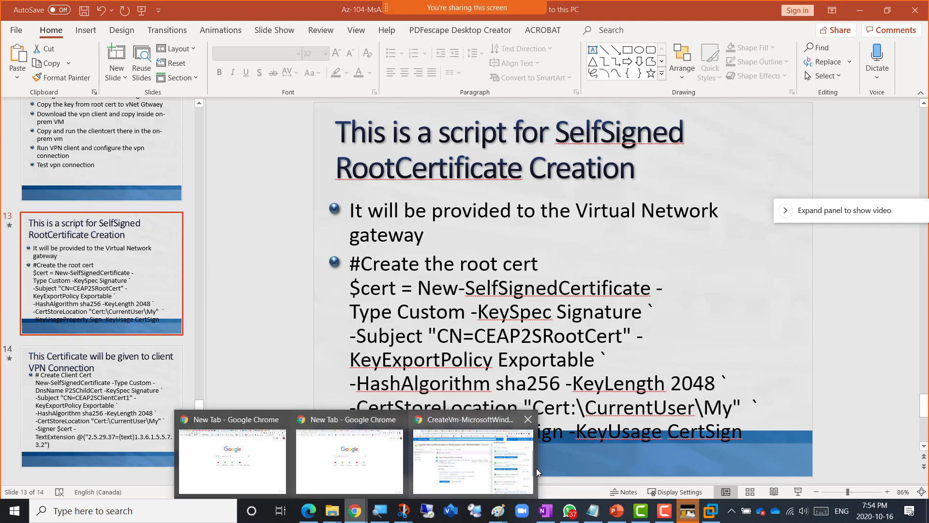
left_click(491, 463)
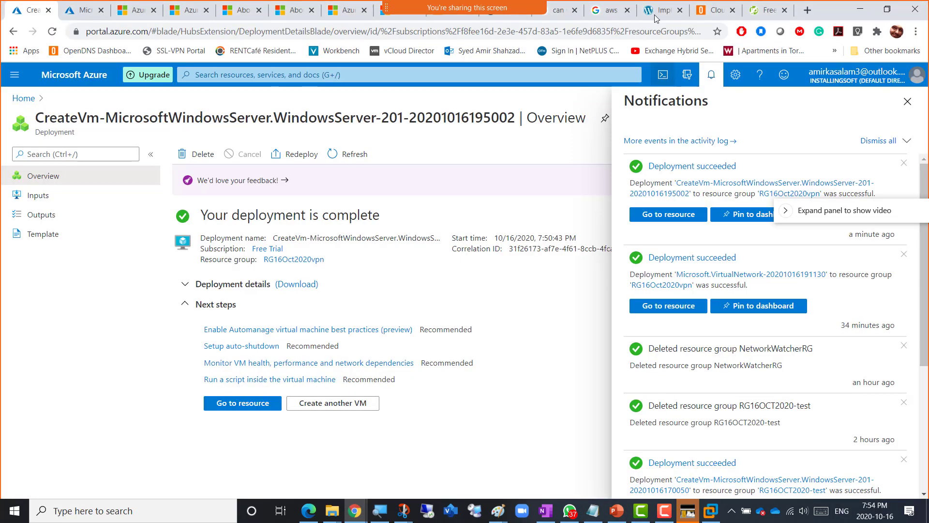
left_click(807, 11)
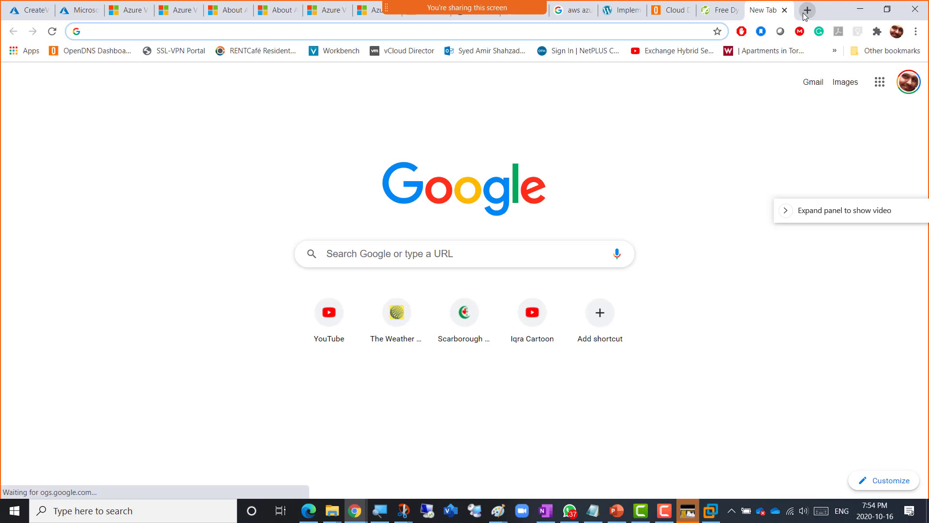
type("digicert.com")
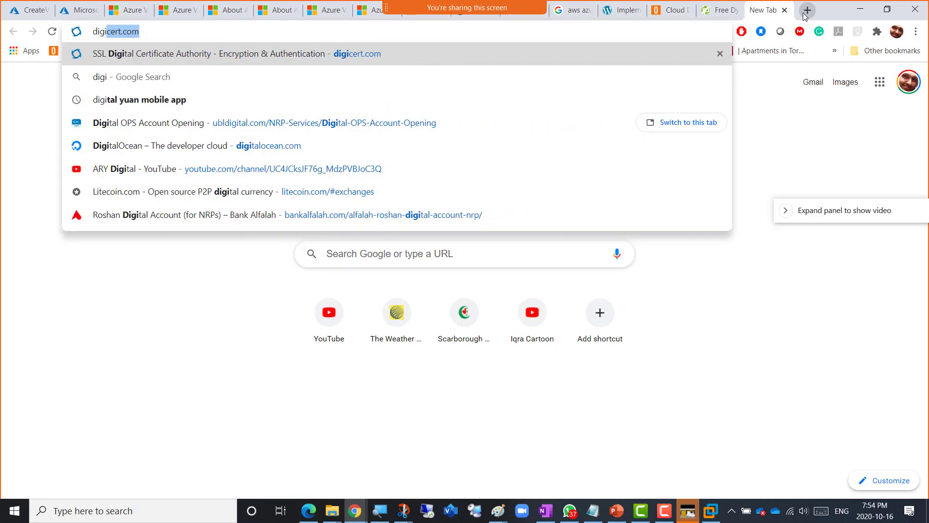
key("Return")
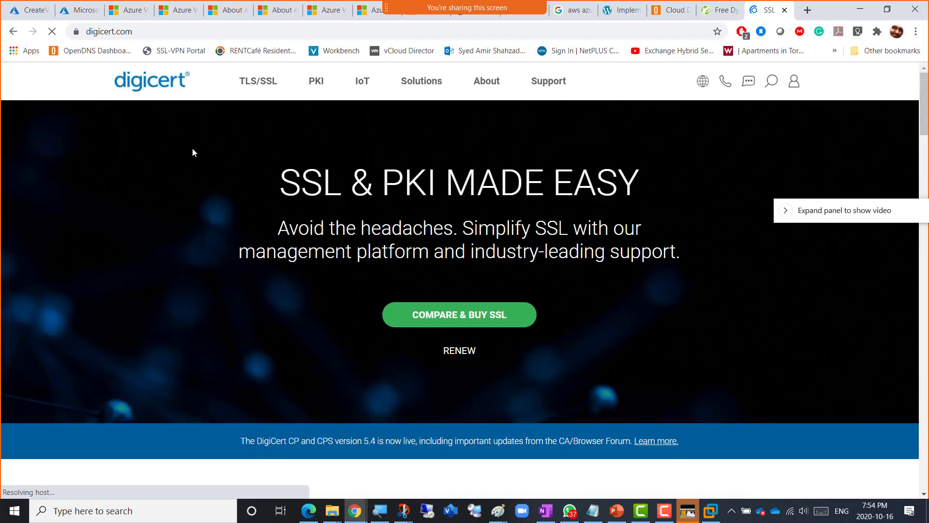
mouse_move(252, 83)
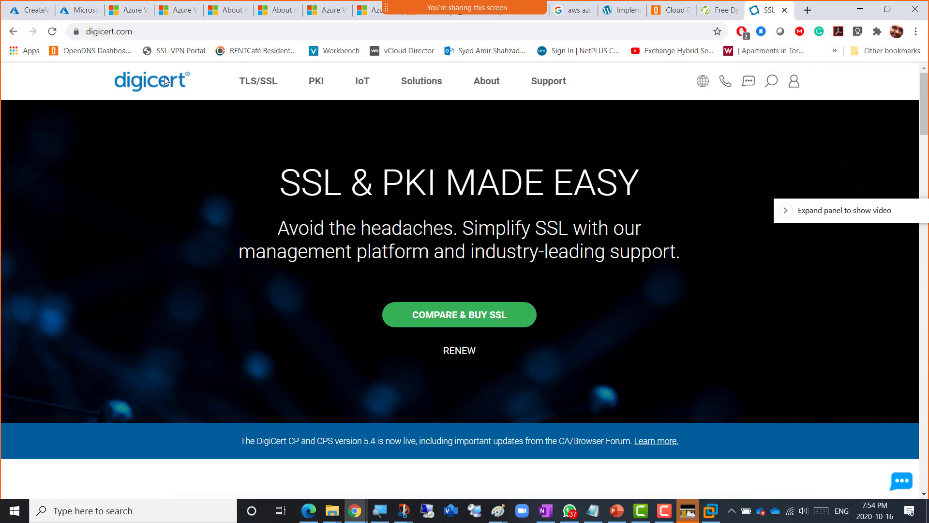
left_click(27, 15)
- Check the VPN gateway deployment is still running, then return to the Point to Site VPN Lab diagram
left_click(80, 20)
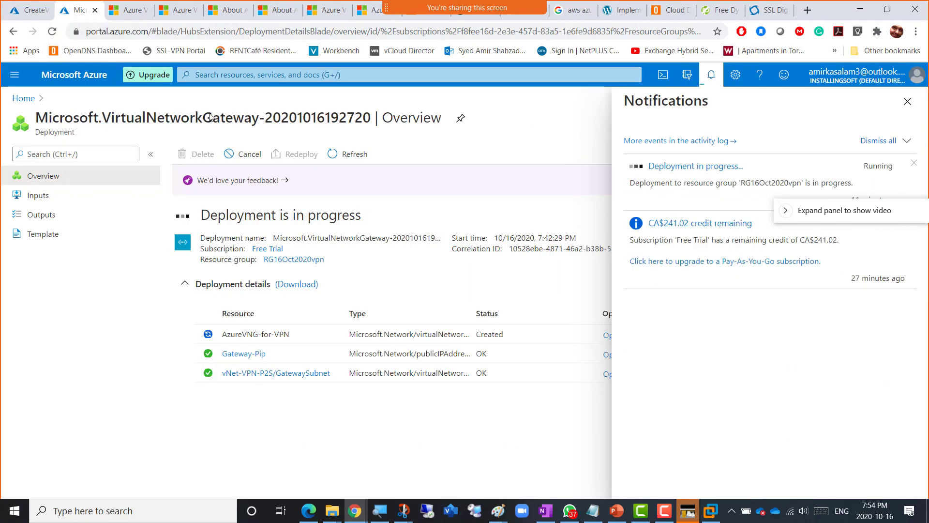
left_click(718, 515)
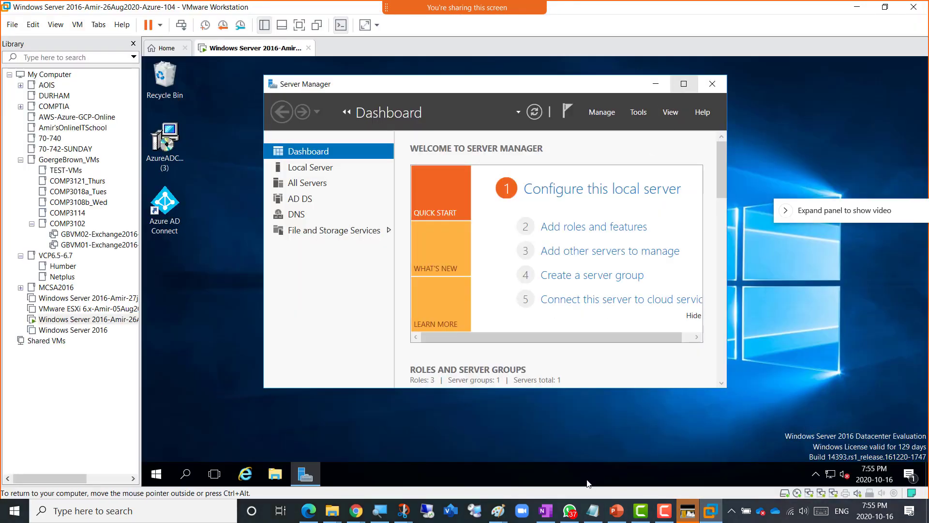
left_click(500, 514)
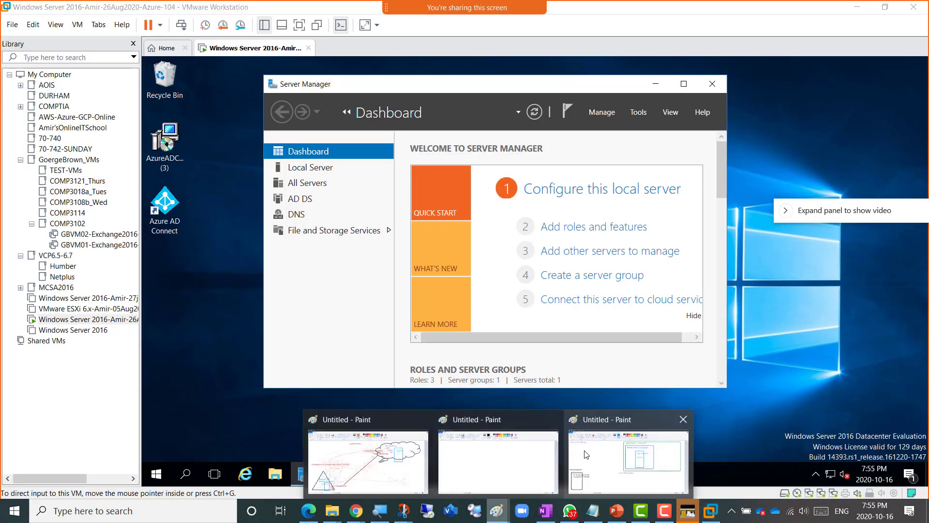
left_click(613, 453)
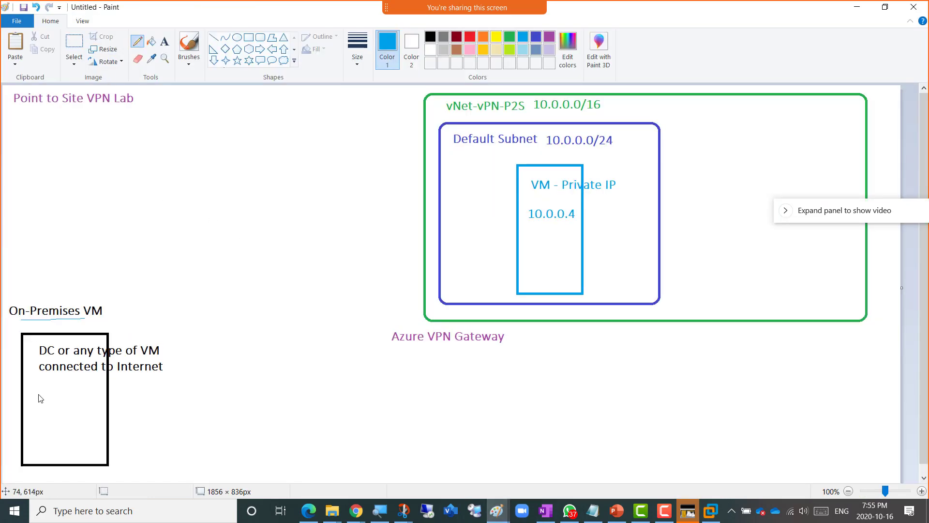
- Write PS in blue, then rootcert and Client in dark red, beside the On-Premises VM box
mouse_move(57, 406)
left_mouse_down()
mouse_move(63, 396)
mouse_move(68, 407)
mouse_move(84, 405)
mouse_move(82, 414)
mouse_move(120, 400)
mouse_move(161, 402)
mouse_move(148, 405)
left_mouse_up()
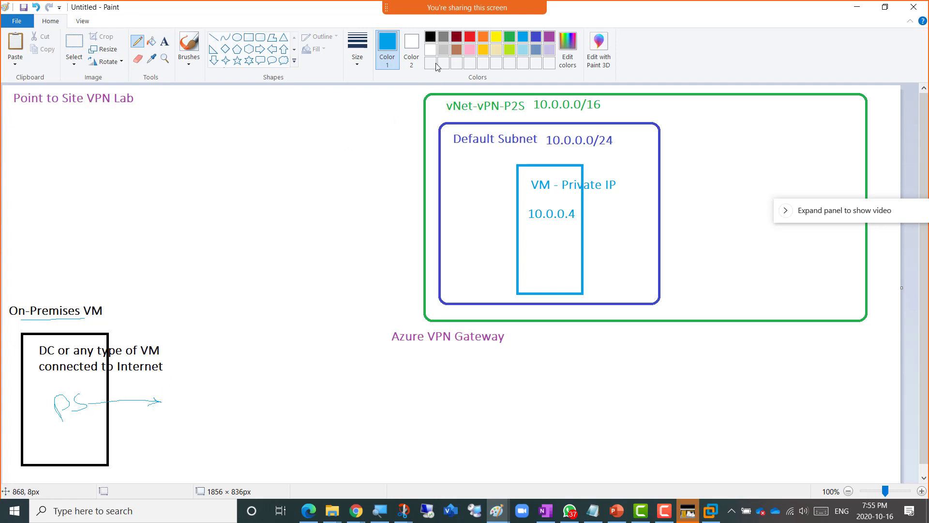
left_click(456, 37)
mouse_move(165, 398)
left_mouse_down()
mouse_move(176, 396)
mouse_move(178, 407)
mouse_move(204, 385)
mouse_move(220, 391)
left_mouse_up()
left_click_drag(221, 386, 247, 380)
left_click_drag(234, 374, 245, 370)
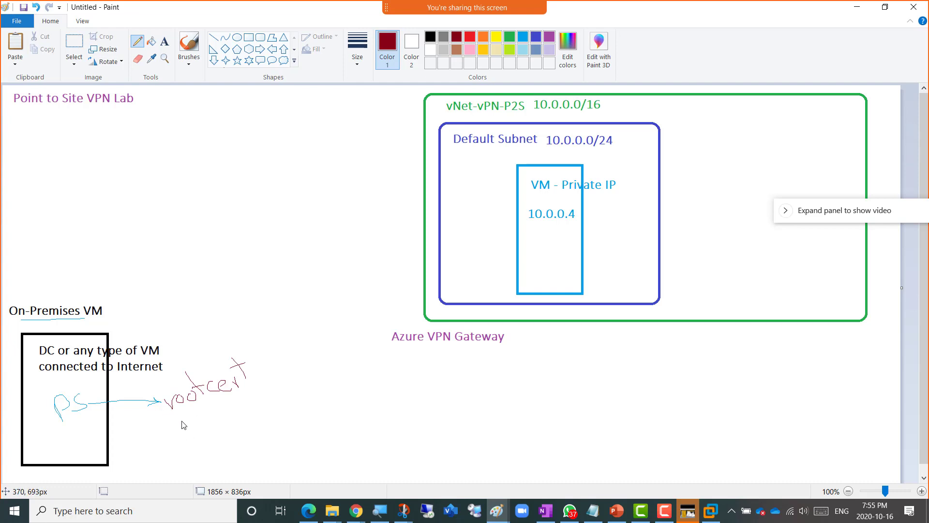
mouse_move(189, 420)
left_mouse_down()
mouse_move(192, 437)
mouse_move(243, 426)
mouse_move(234, 426)
mouse_move(241, 404)
left_mouse_up()
- Draw arrows from rootcert to Azure VPN Gateway and from Client back into the VM box
mouse_move(250, 362)
left_mouse_down()
mouse_move(317, 305)
mouse_move(405, 323)
mouse_move(382, 321)
left_mouse_up()
mouse_move(221, 441)
left_mouse_down()
mouse_move(216, 462)
mouse_move(76, 440)
left_mouse_up()
mouse_move(77, 435)
left_mouse_down()
mouse_move(70, 440)
mouse_move(82, 450)
left_mouse_up()
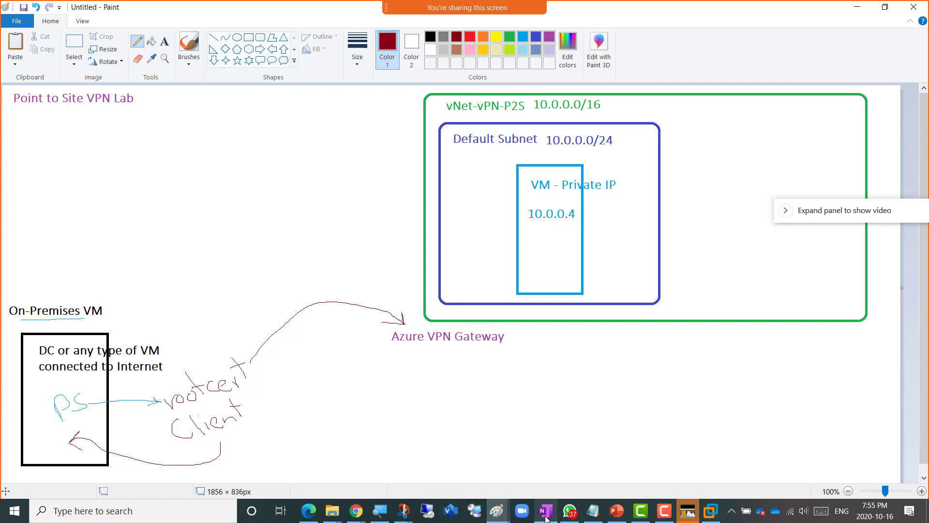
left_click(617, 510)
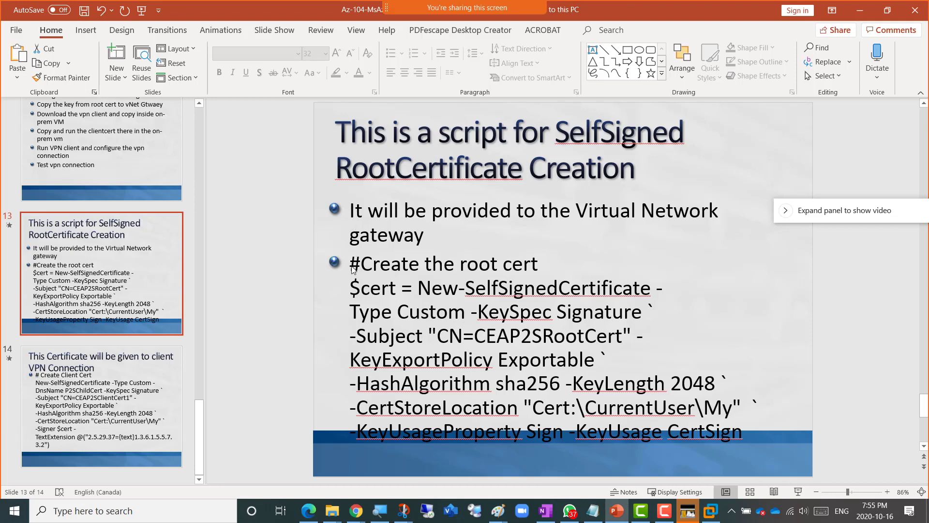
- Copy the New-SelfSignedCertificate script creating CEAP2SRootCert from slide 13, from #Create through CertSign
mouse_move(351, 268)
left_mouse_down()
mouse_move(678, 383)
mouse_move(770, 438)
left_mouse_up()
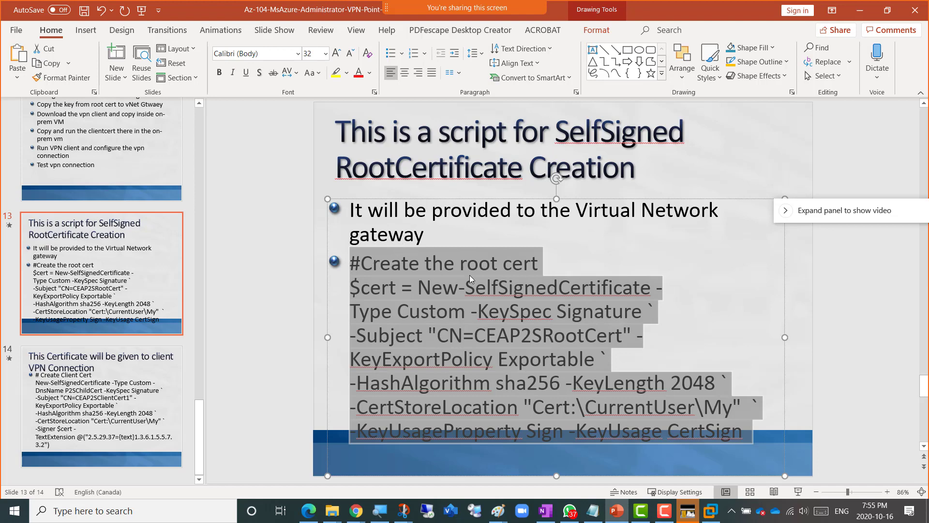
right_click(399, 292)
left_click(434, 214)
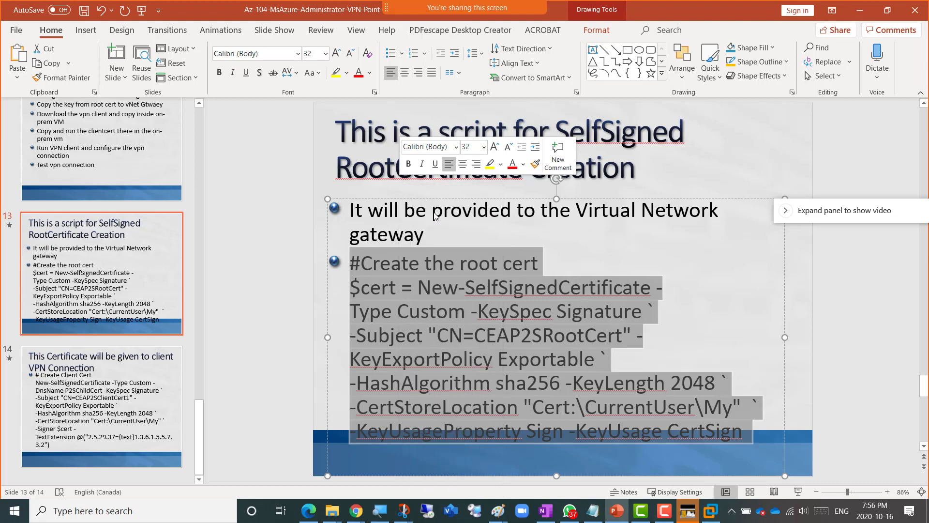
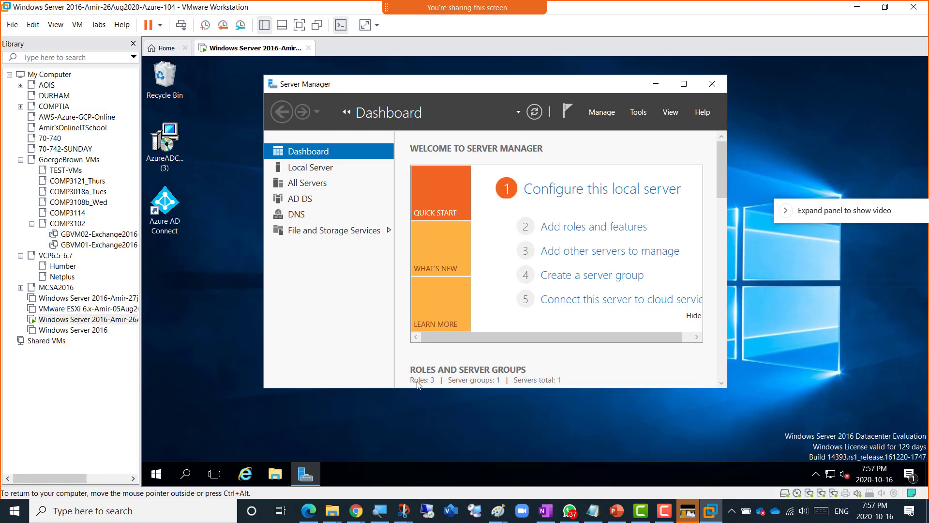
- Delete the RootCertVPNtest, ClientCertVPNtest and test-vNetGateway files from the VM's Documents folder, then close Explorer
left_click(274, 474)
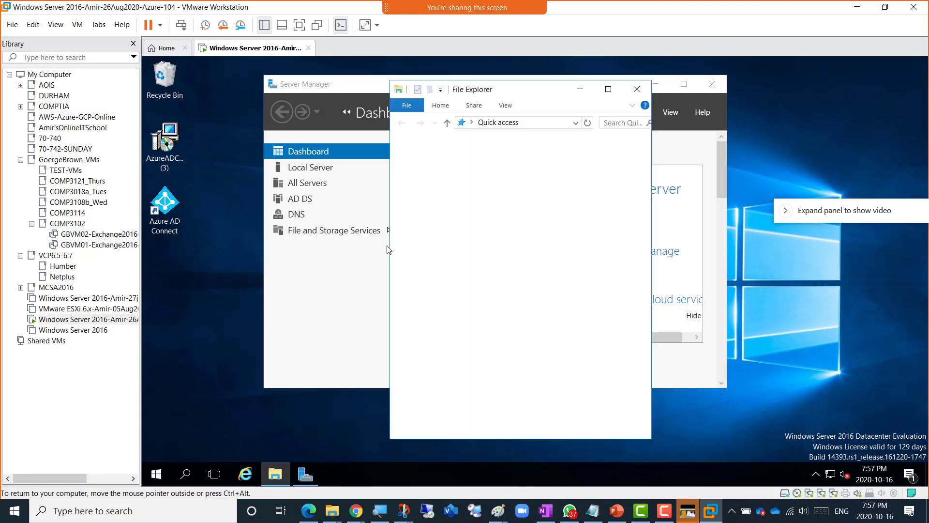
left_click(608, 89)
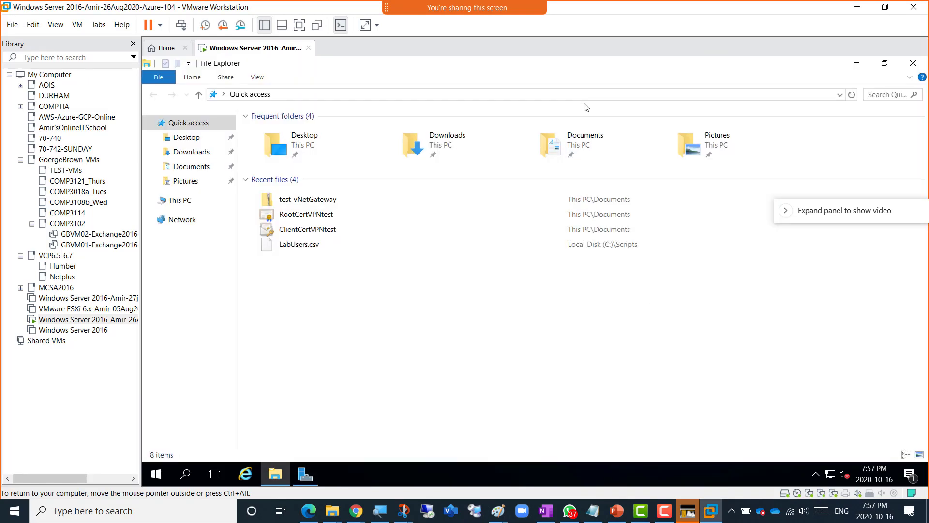
left_click(201, 166)
left_click_drag(318, 196, 271, 130)
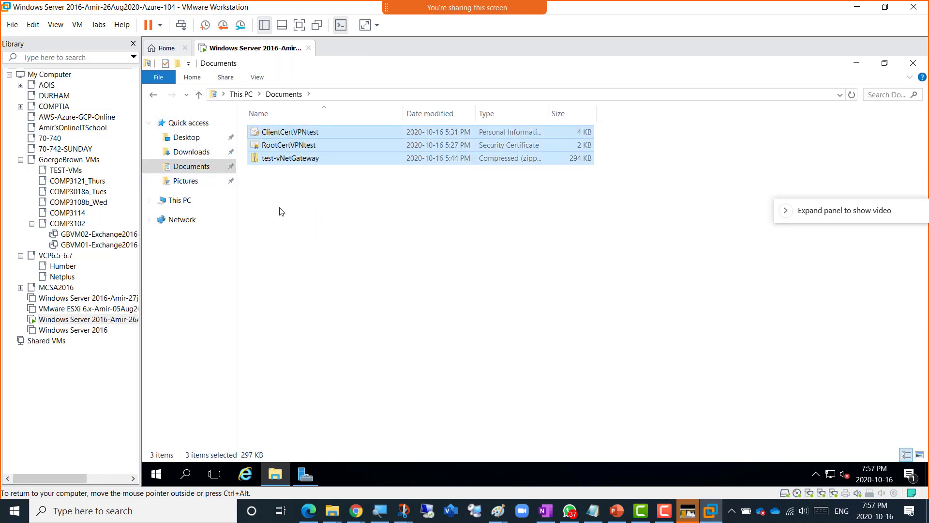
key("Delete")
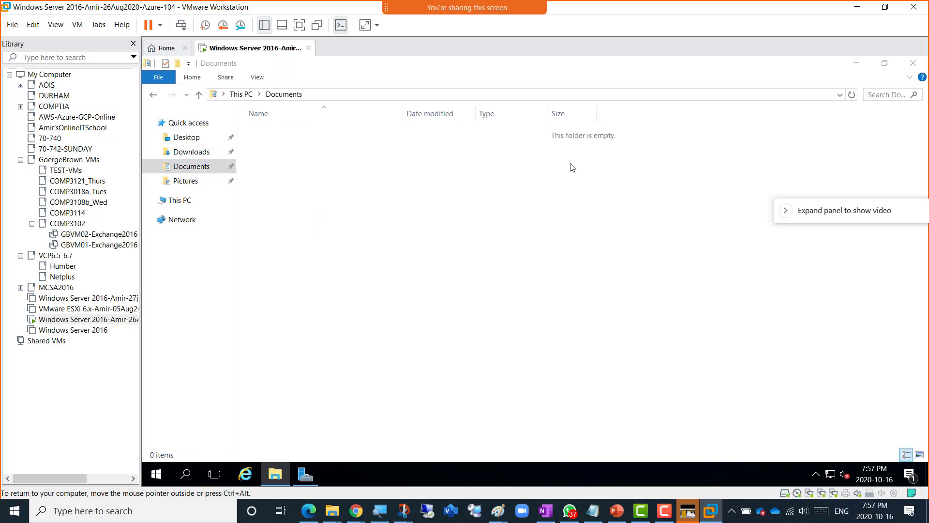
left_click(912, 63)
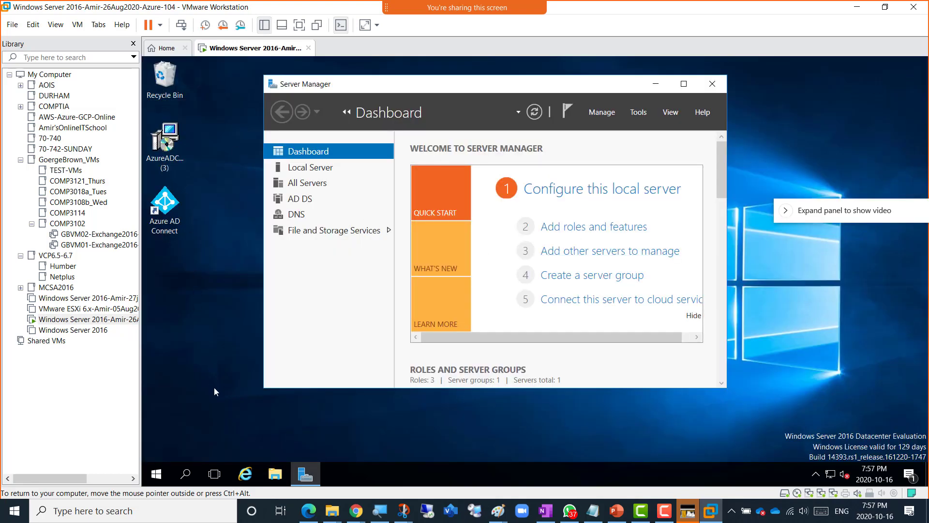
- Launch Windows PowerShell as administrator from the Start menu and move its window aside
left_click(156, 474)
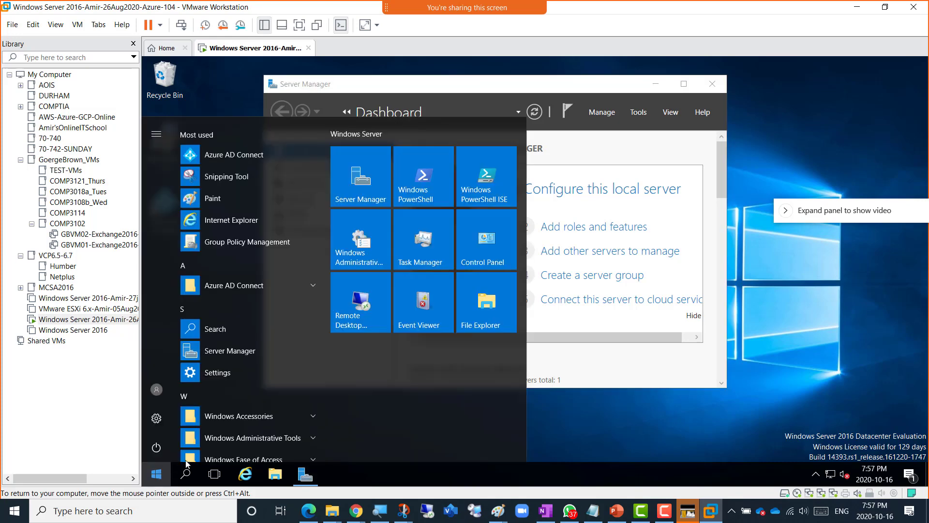
right_click(408, 188)
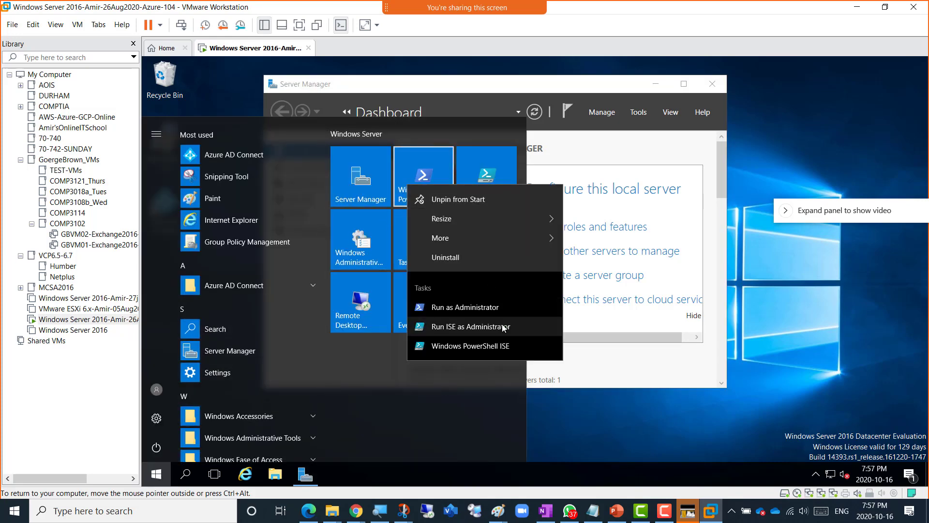
mouse_move(509, 239)
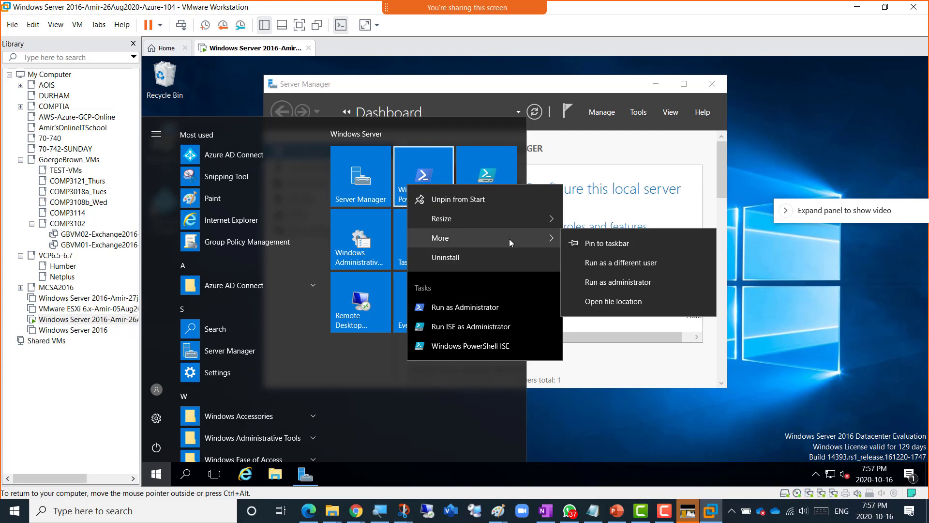
left_click(646, 284)
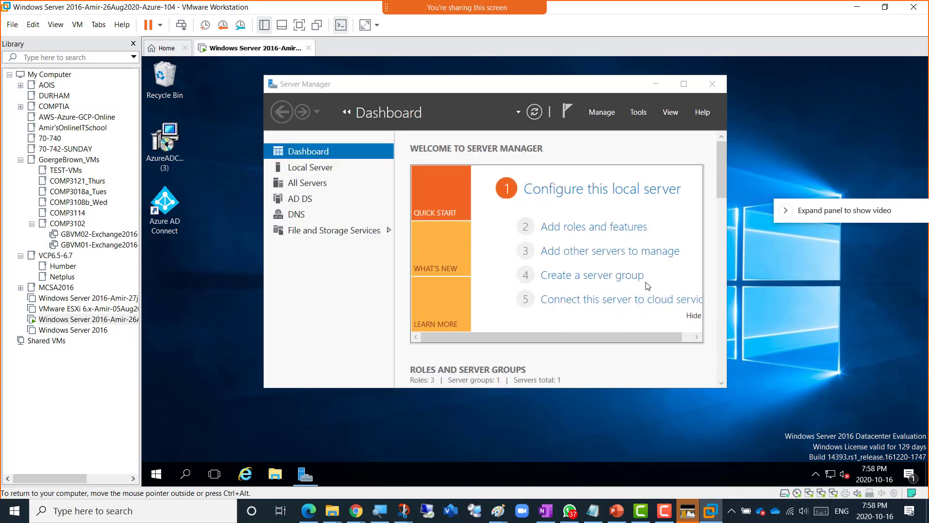
left_click_drag(377, 67, 486, 90)
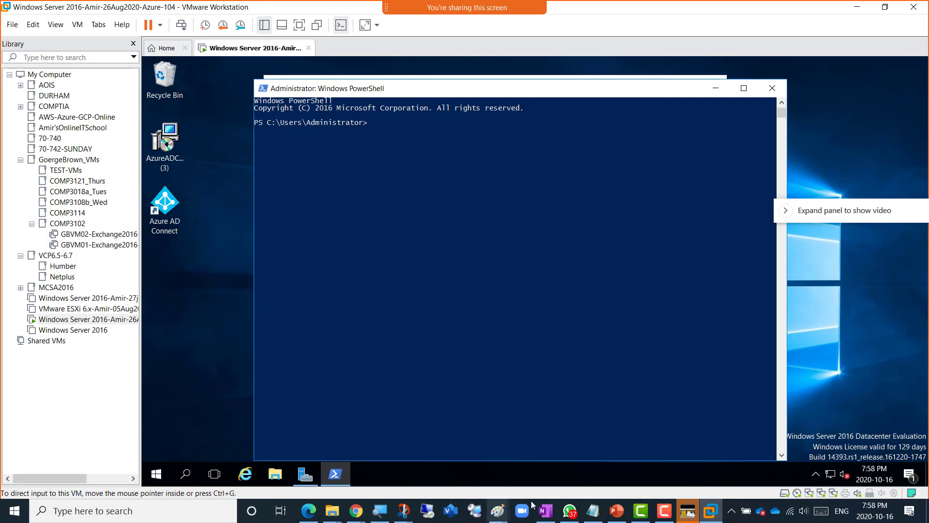
- Copy the $cert New-SelfSignedCertificate root-certificate script from slide 13 and return to the VM
left_click(617, 513)
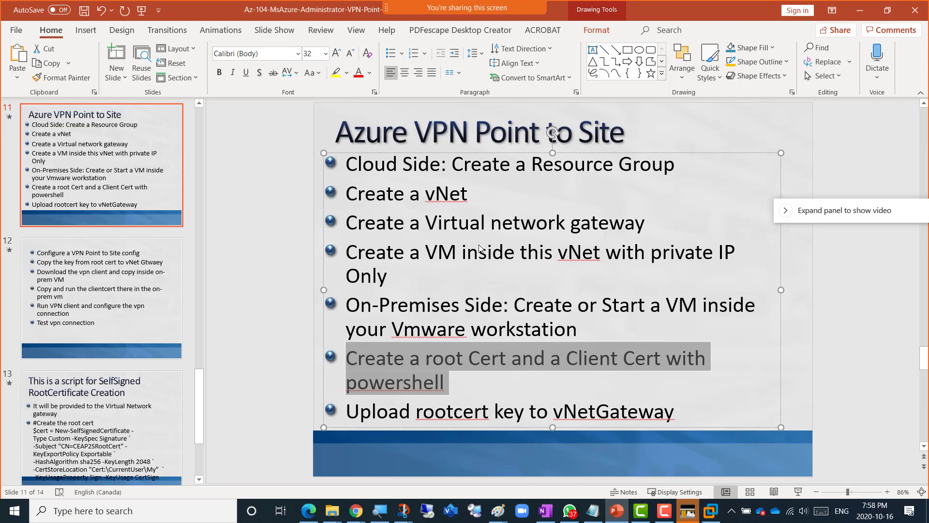
scroll(100, 325, "down", 3)
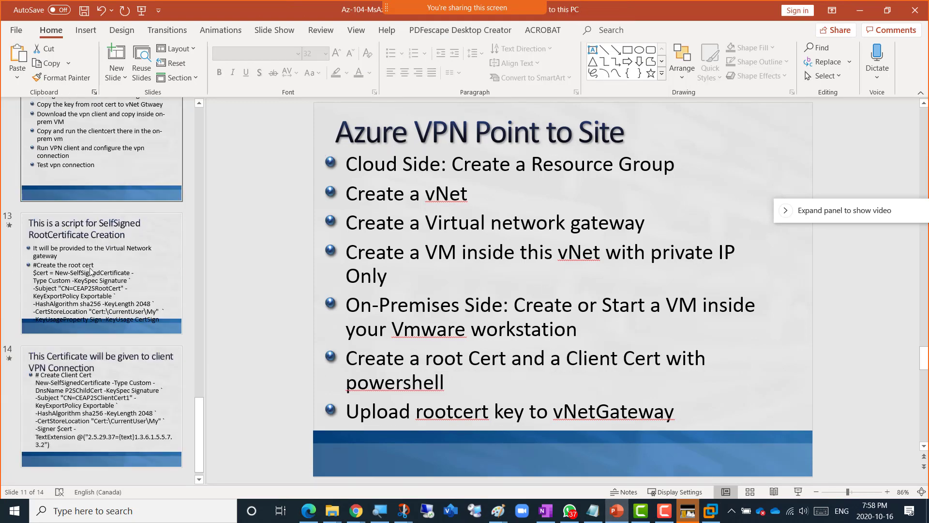
left_click(100, 271)
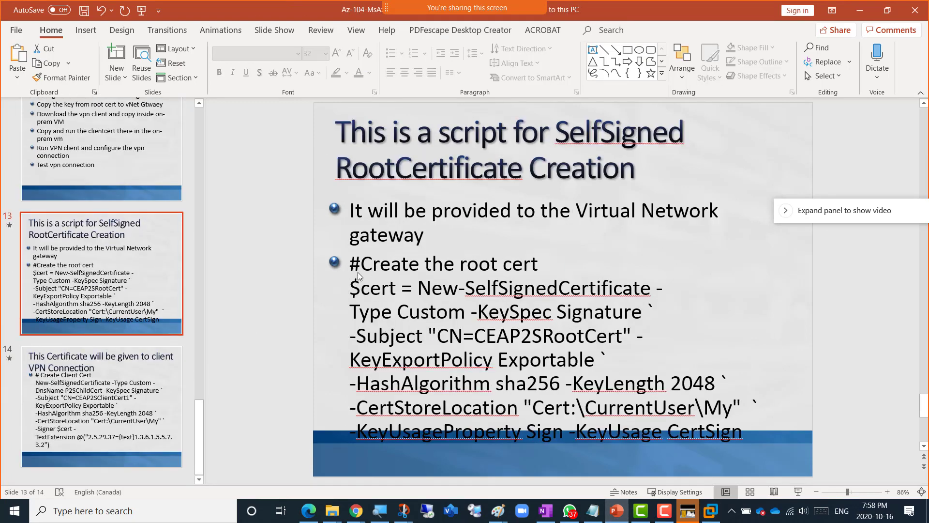
left_click_drag(352, 290, 654, 290)
left_click_drag(582, 306, 757, 438)
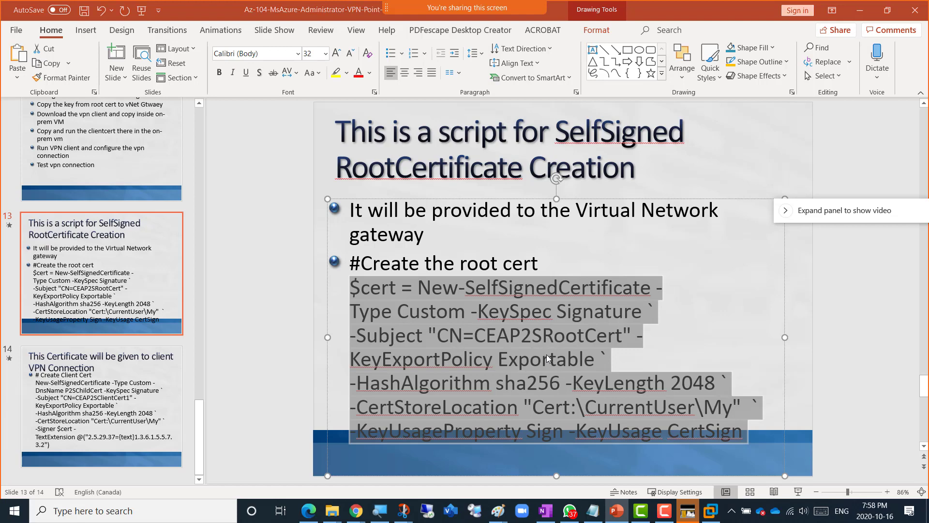
key("alt+Tab")
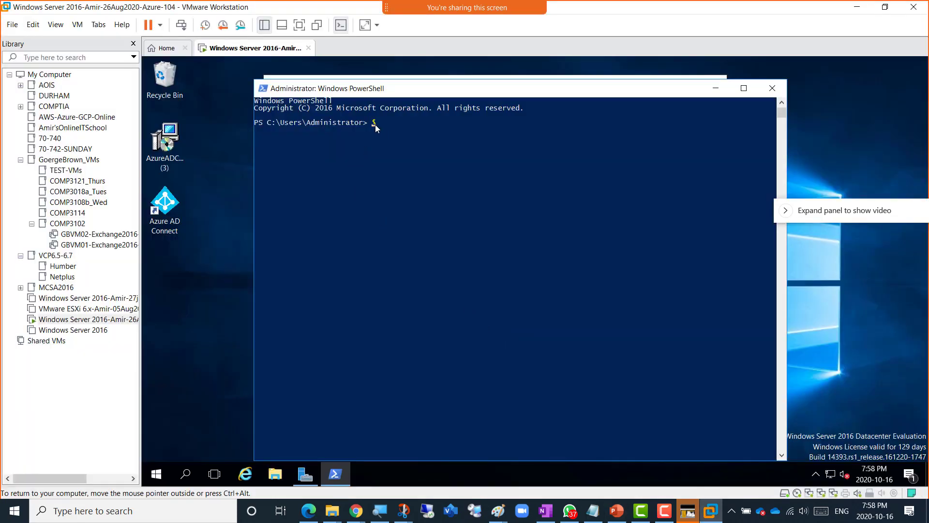
- Paste and run the New-SelfSignedCertificate command in PowerShell to create the root certificate
right_click(376, 124)
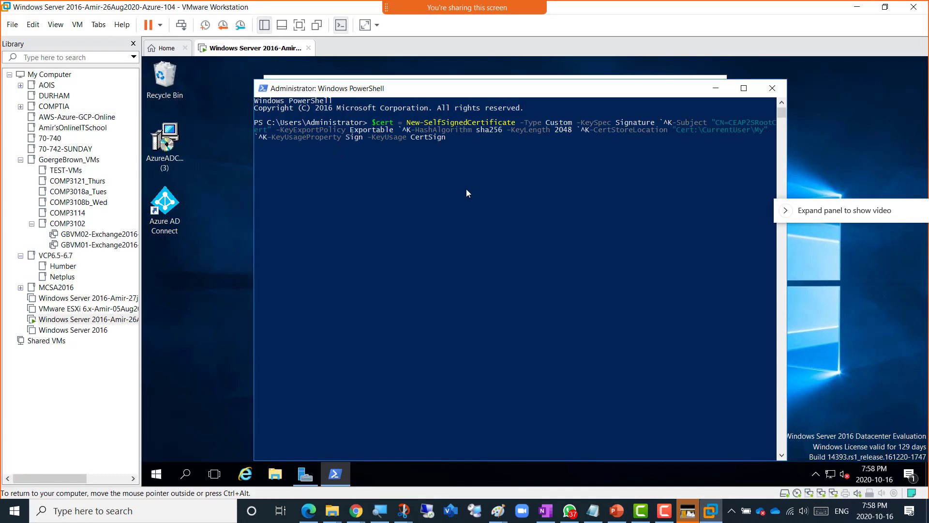
key("Return")
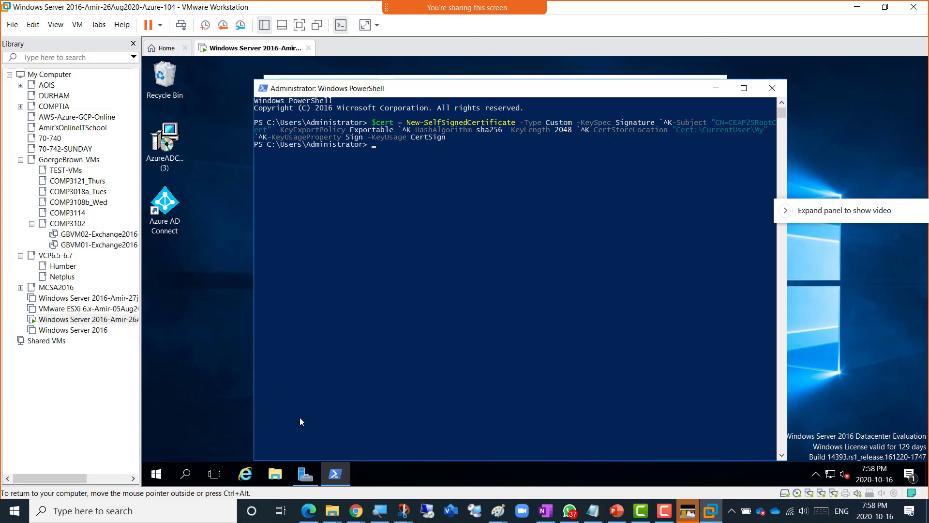
left_click(276, 475)
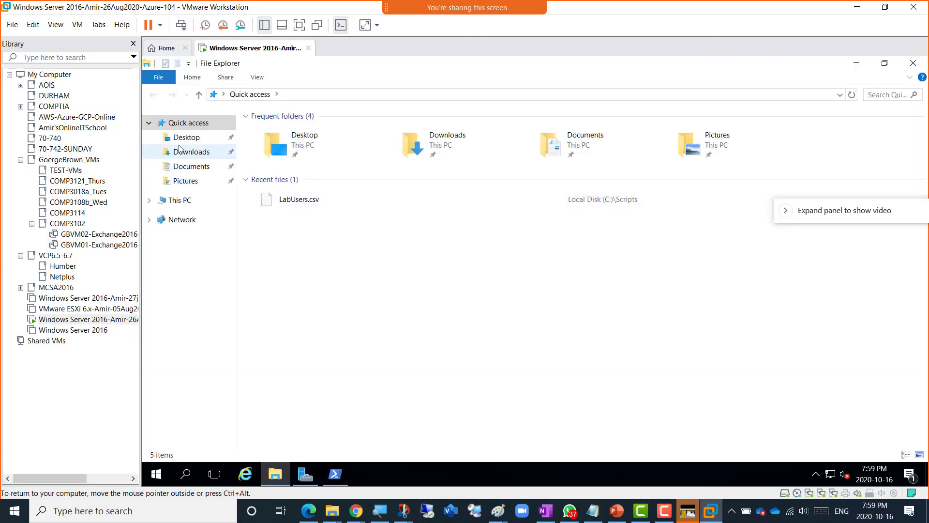
left_click(189, 168)
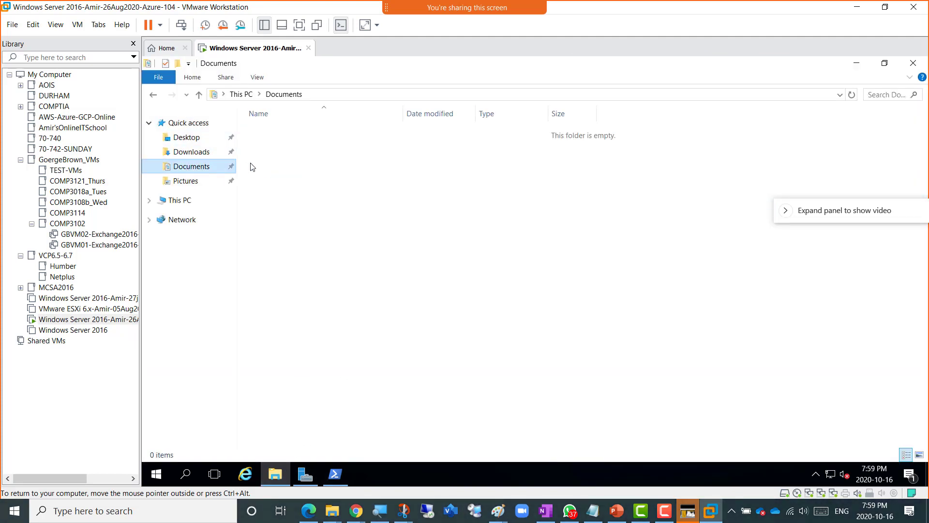
left_click(200, 153)
left_click(197, 140)
left_click(191, 124)
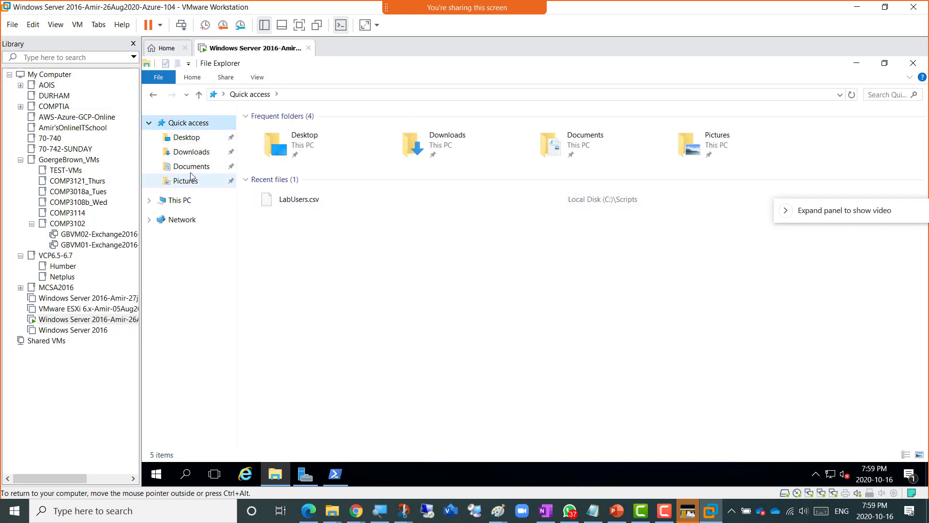
left_click(856, 63)
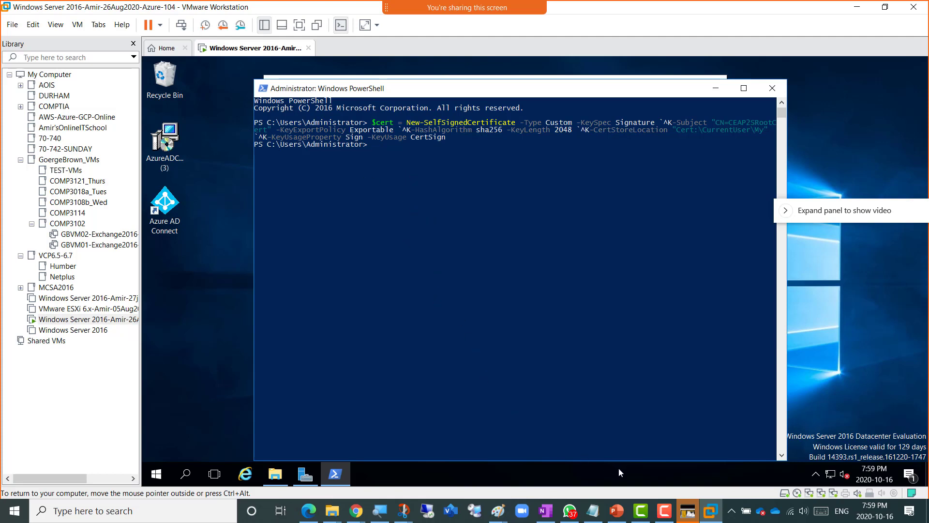
- Copy the client-certificate New-SelfSignedCertificate script from slide 14 in PowerPoint
mouse_move(664, 511)
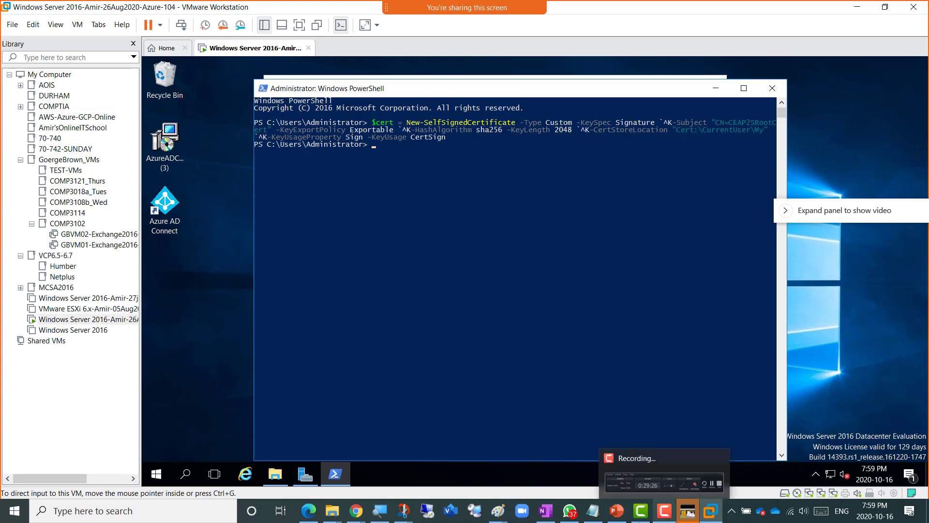
mouse_move(614, 518)
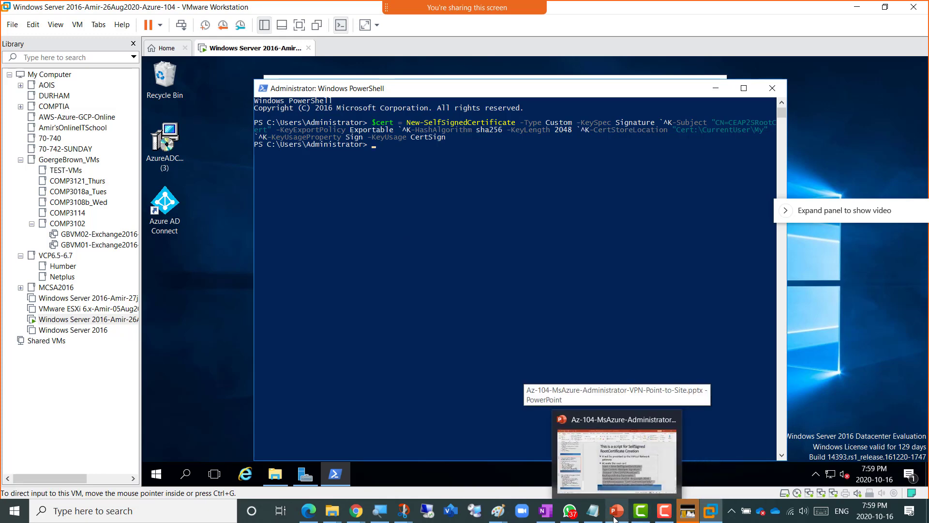
left_click(615, 474)
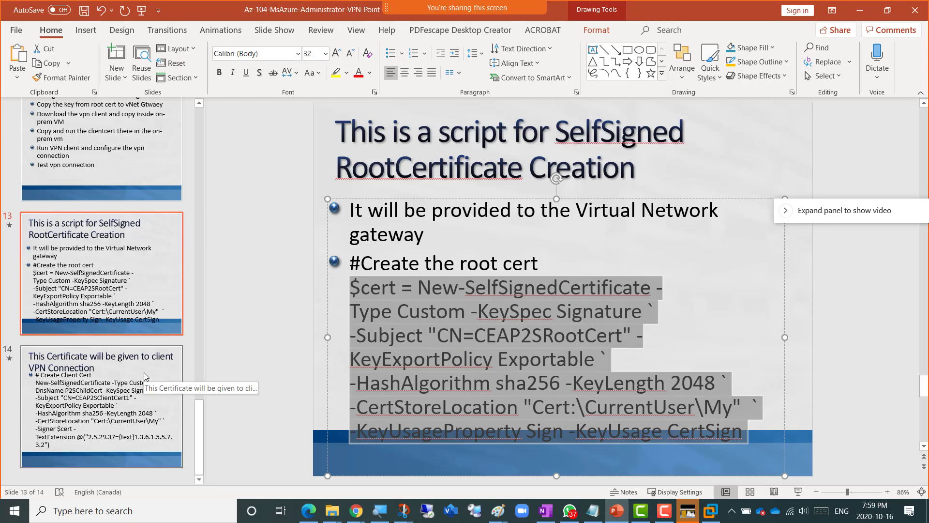
left_click(129, 387)
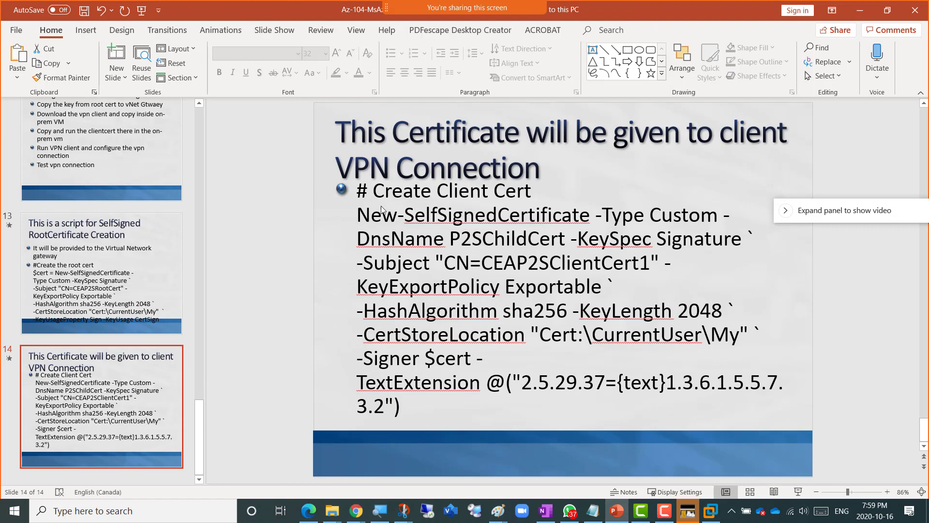
left_click(359, 214)
left_click_drag(359, 215, 400, 403)
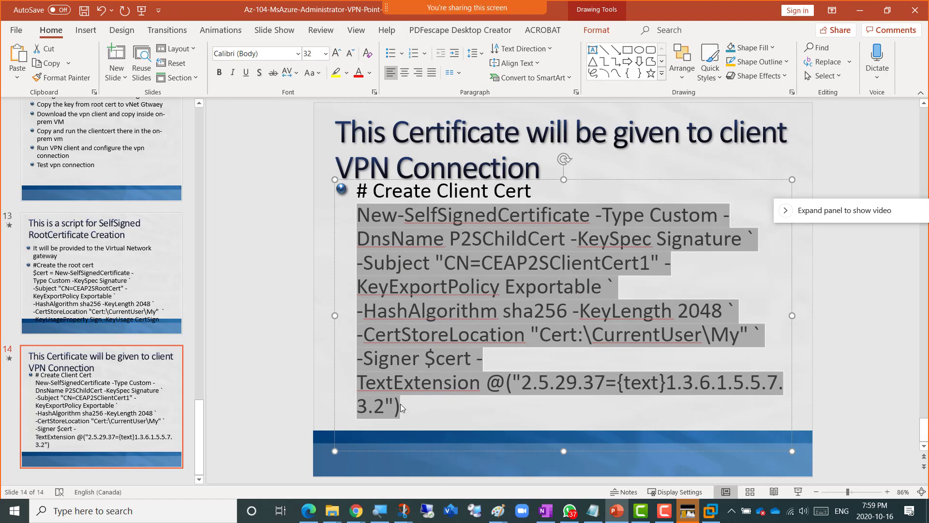
right_click(416, 305)
left_click(450, 213)
- Paste and run the client-certificate command, creating CEAP2SClientCert1 in CurrentUser\My
left_click(860, 10)
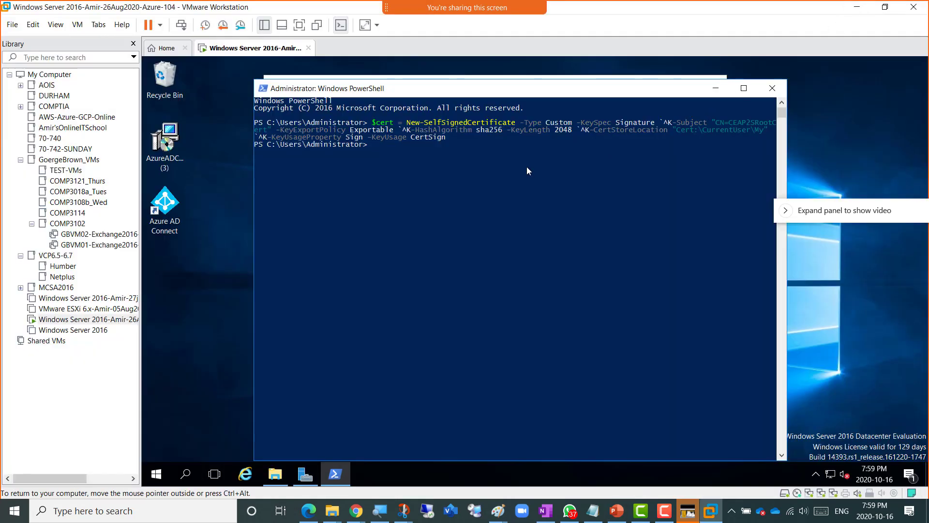
right_click(373, 147)
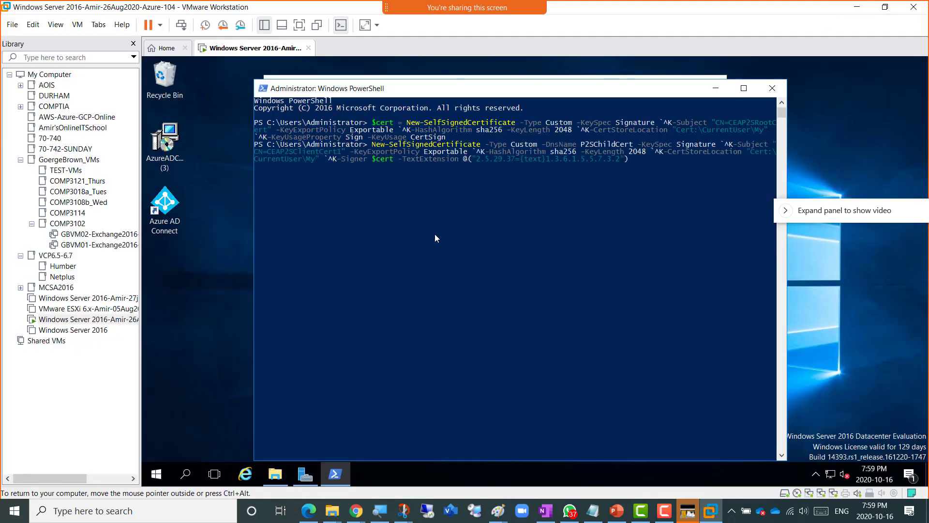
key("Return")
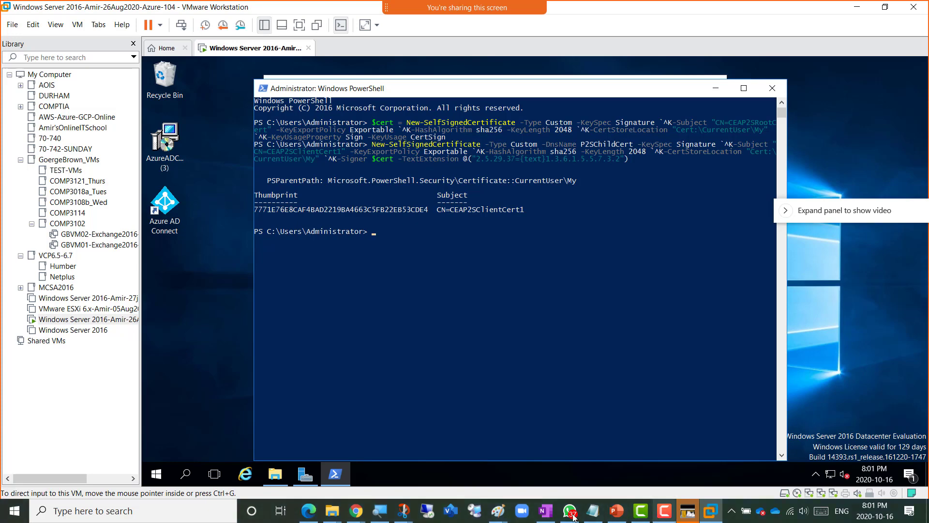
left_click(497, 511)
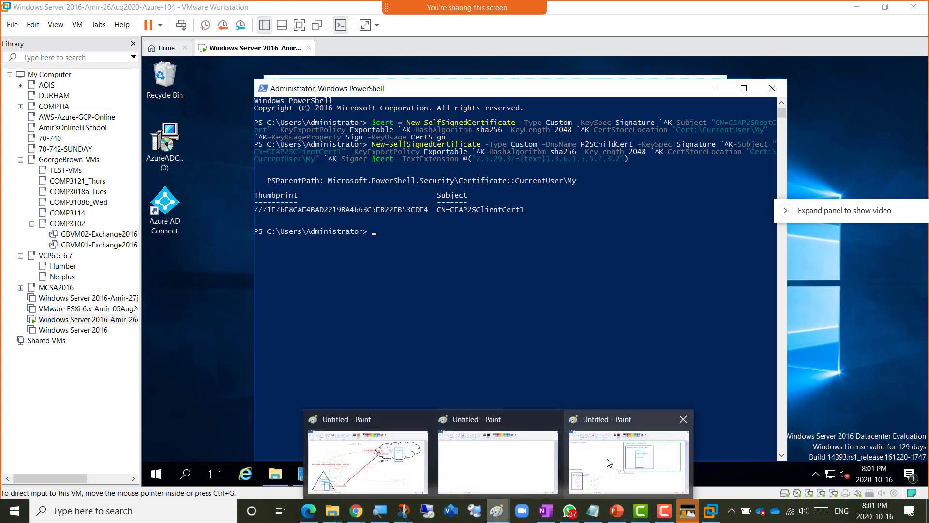
- Add a two-line text label 'VPN Connection' / 'ClientCert' beside PS on the Paint diagram
left_click(628, 462)
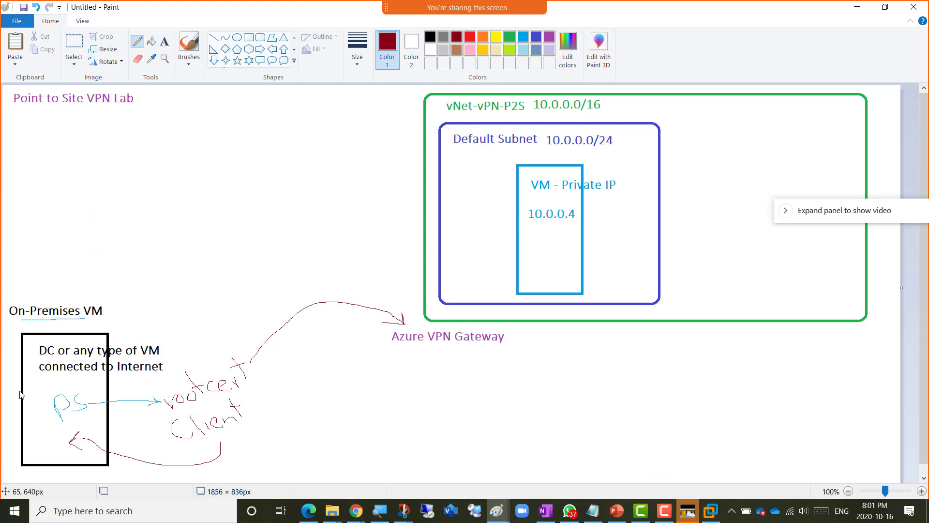
left_click(165, 41)
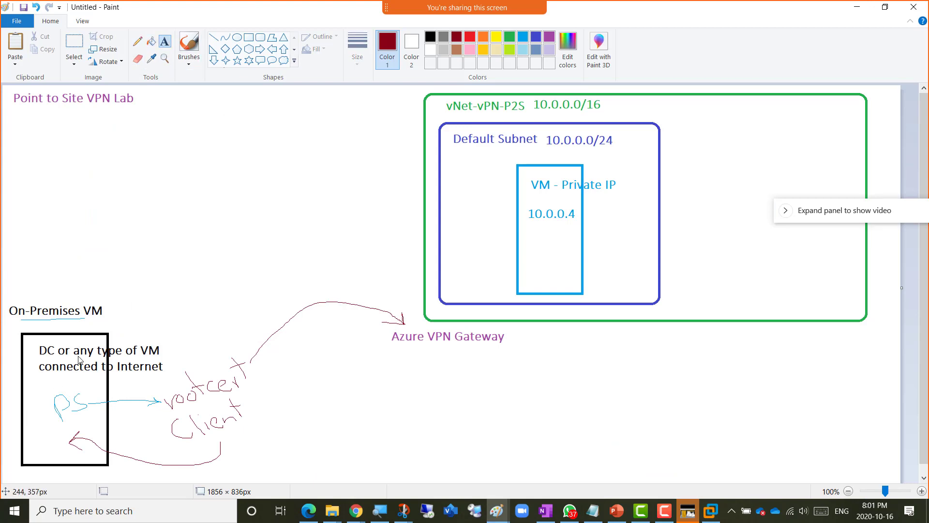
left_click(29, 392)
type("VP")
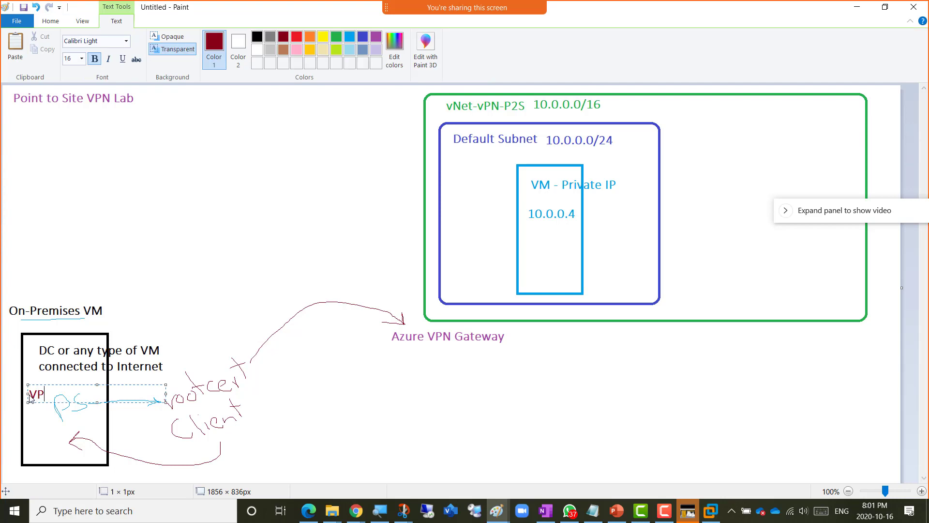
type("N Connection")
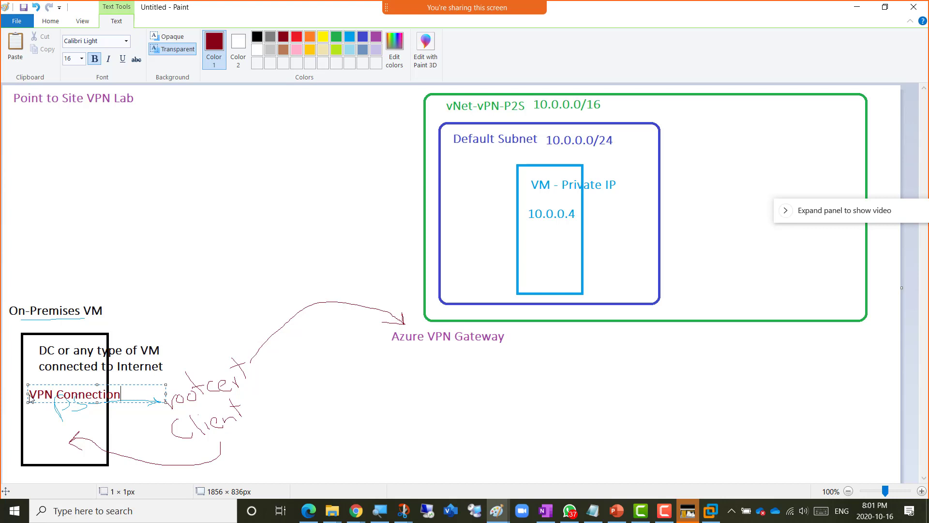
key("Return")
type("ClientCert")
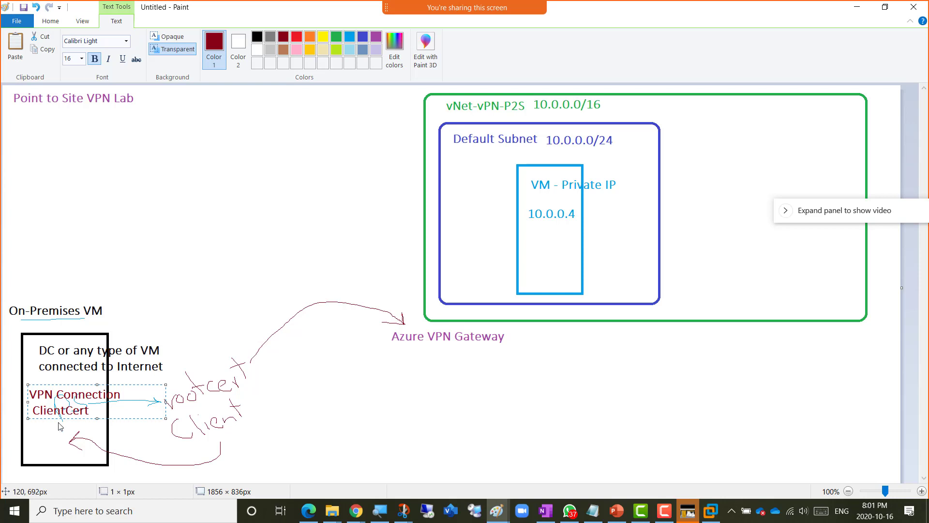
left_click_drag(91, 412, 36, 413)
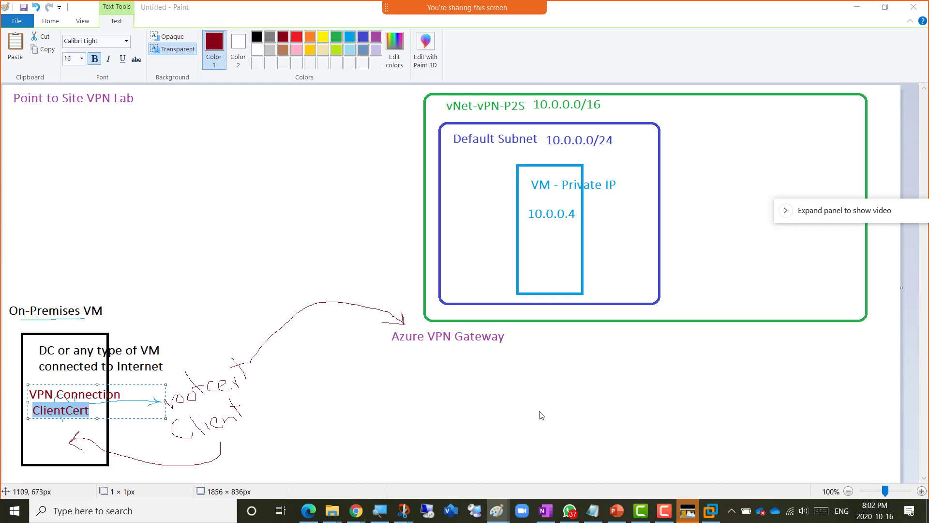
key("alt+Tab")
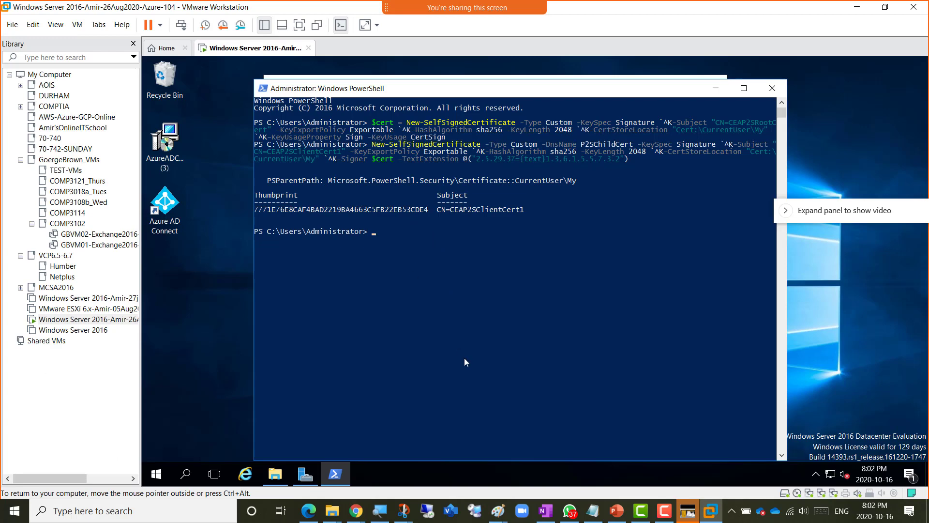
- Open the Day15TEST page in OneNote and scroll to the MMC add/remove snap-in screenshot
left_click(545, 512)
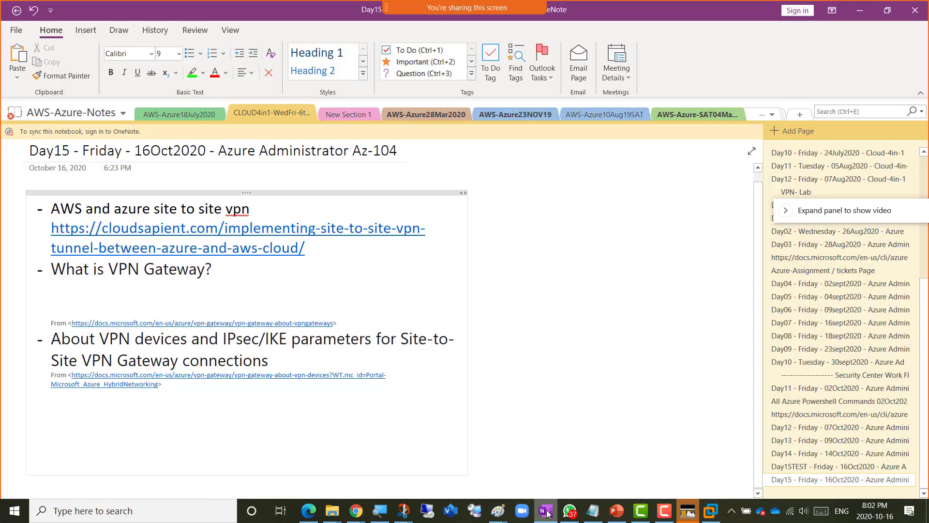
left_click(807, 467)
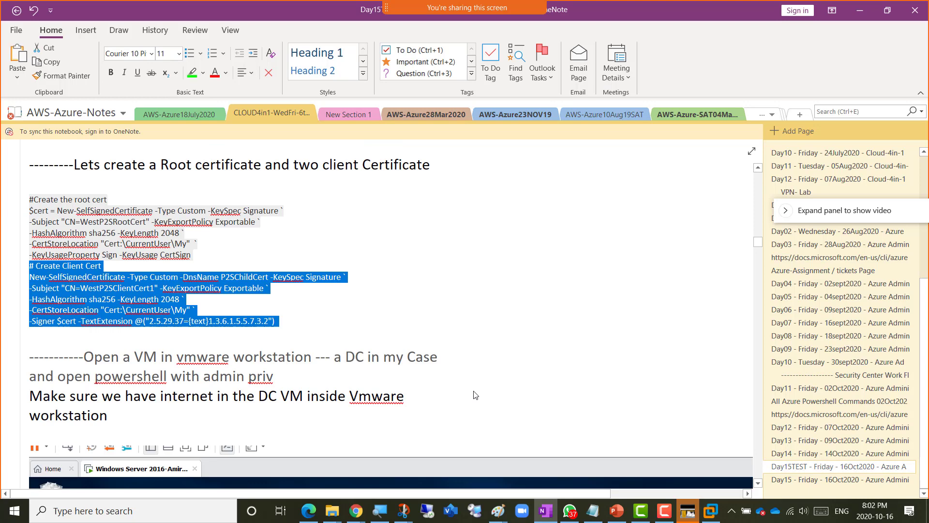
scroll(475, 395, "up", 10)
scroll(476, 395, "up", 12)
scroll(475, 395, "up", 15)
scroll(475, 394, "up", 15)
scroll(474, 394, "up", 15)
scroll(475, 394, "up", 15)
scroll(474, 394, "up", 15)
scroll(474, 394, "up", 15)
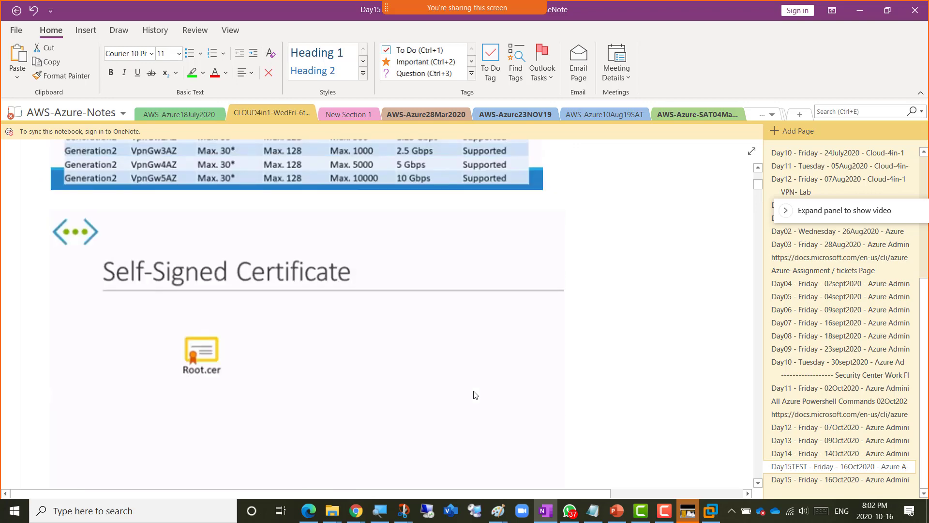
scroll(474, 394, "up", 3)
scroll(474, 395, "down", 12)
scroll(475, 395, "down", 15)
scroll(475, 394, "down", 15)
scroll(475, 394, "down", 15)
scroll(475, 395, "down", 15)
scroll(474, 394, "down", 15)
scroll(475, 395, "down", 15)
scroll(474, 394, "down", 15)
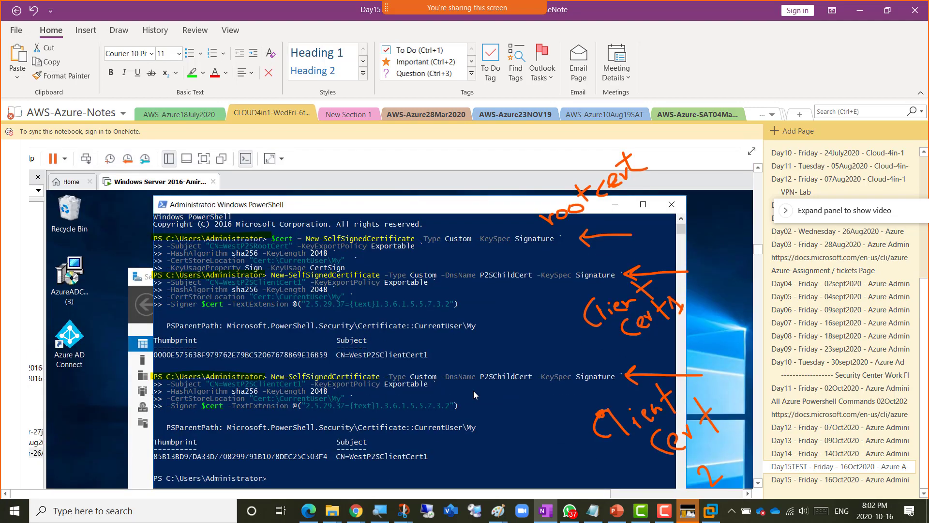
scroll(474, 394, "down", 10)
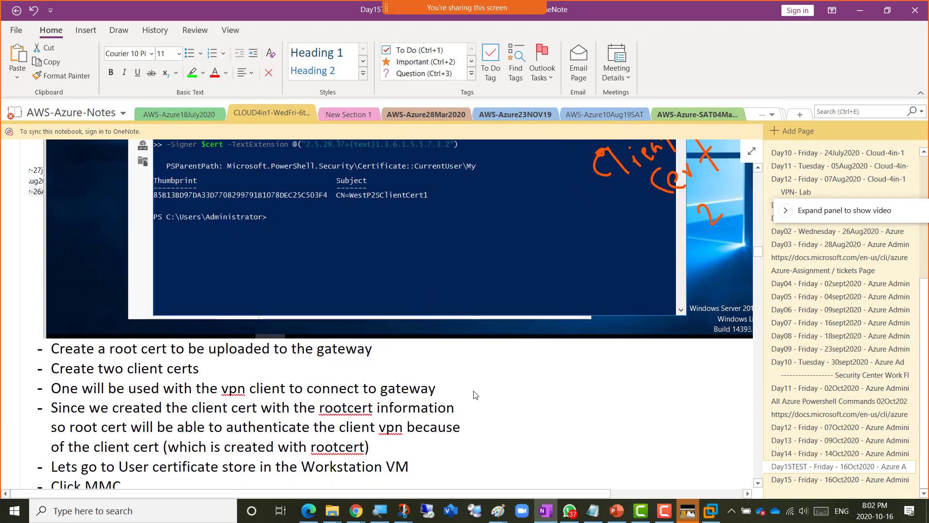
scroll(475, 395, "down", 5)
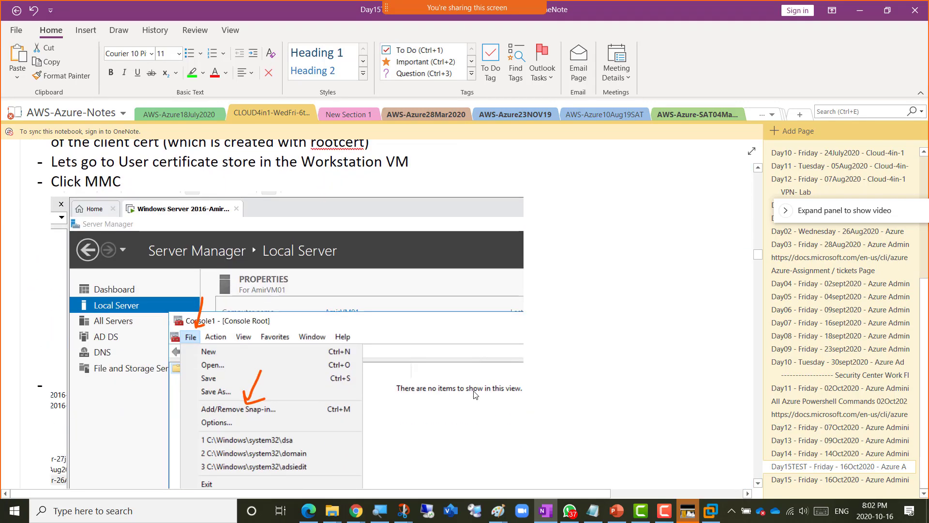
scroll(476, 394, "down", 2)
scroll(475, 395, "down", 1)
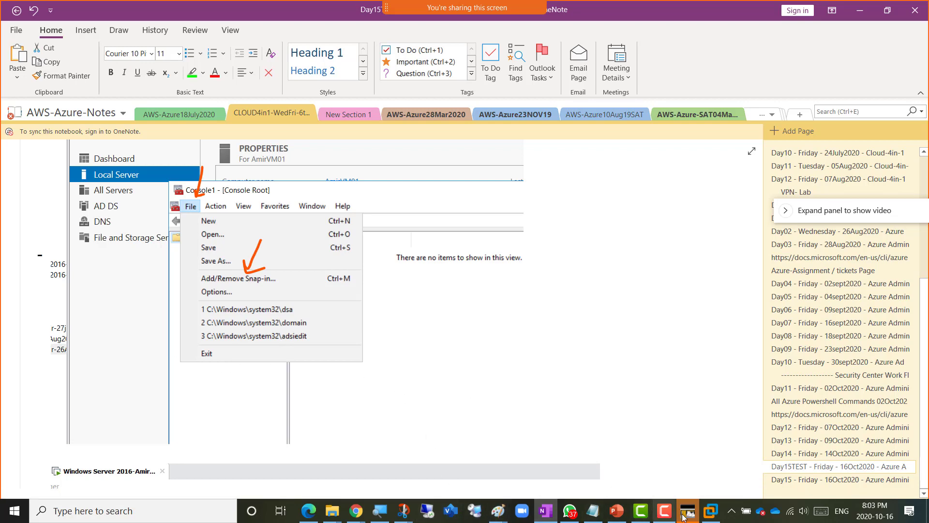
- Switch back to the VM's PowerShell showing the CEAP2SClientCert1 certificate output
left_click(709, 517)
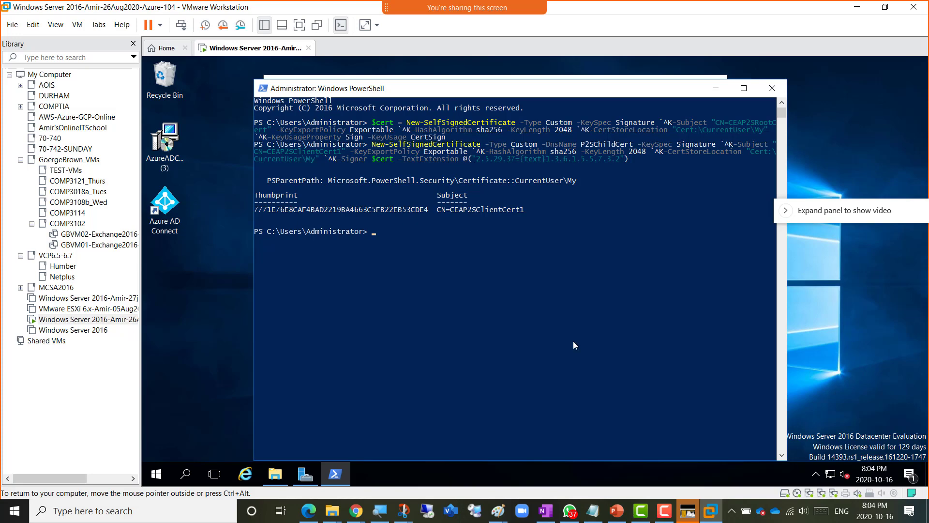
left_click(617, 510)
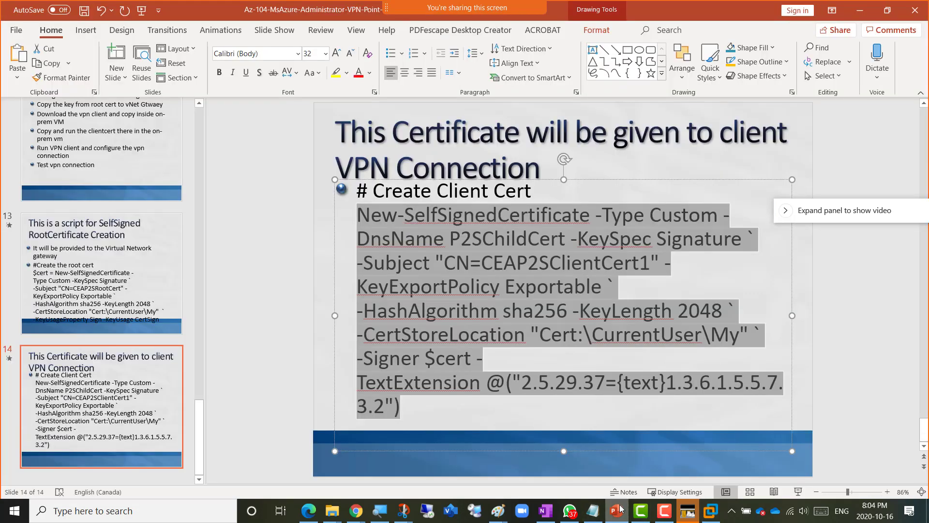
left_click(486, 274)
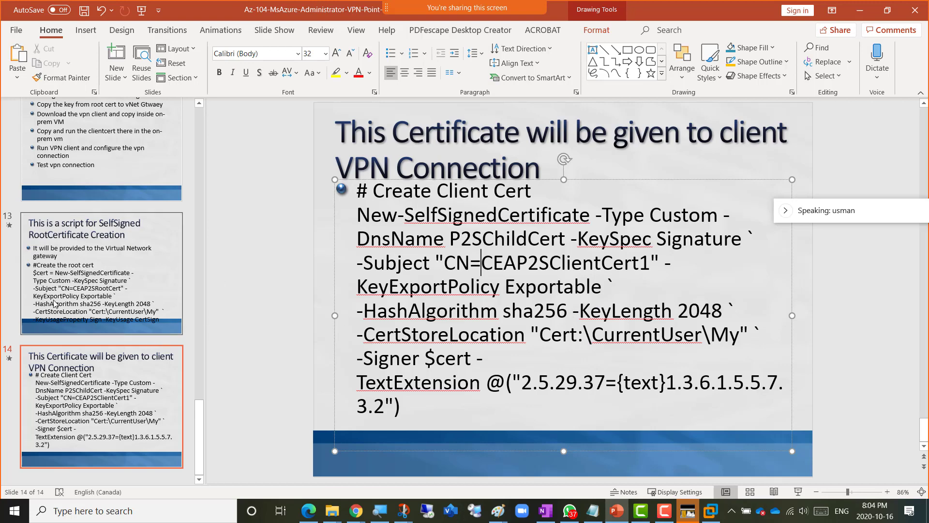
left_click(68, 286)
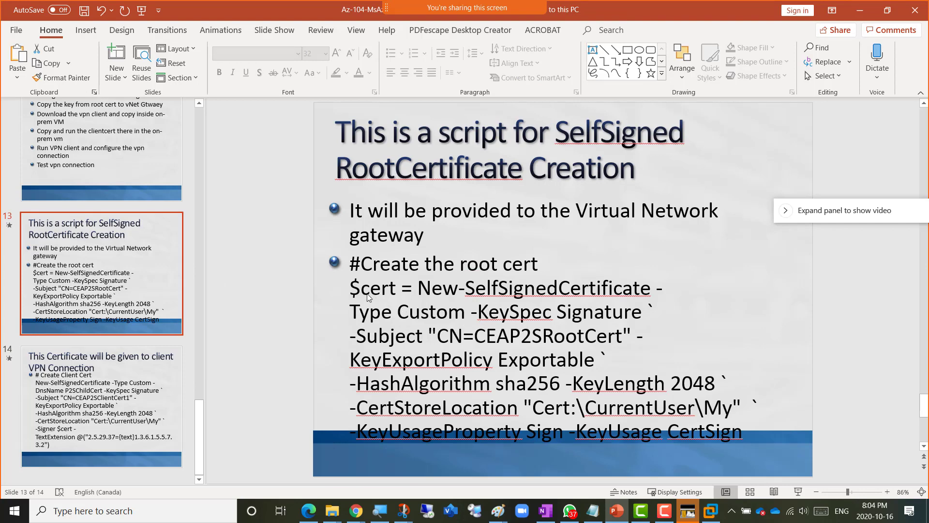
left_click(116, 382)
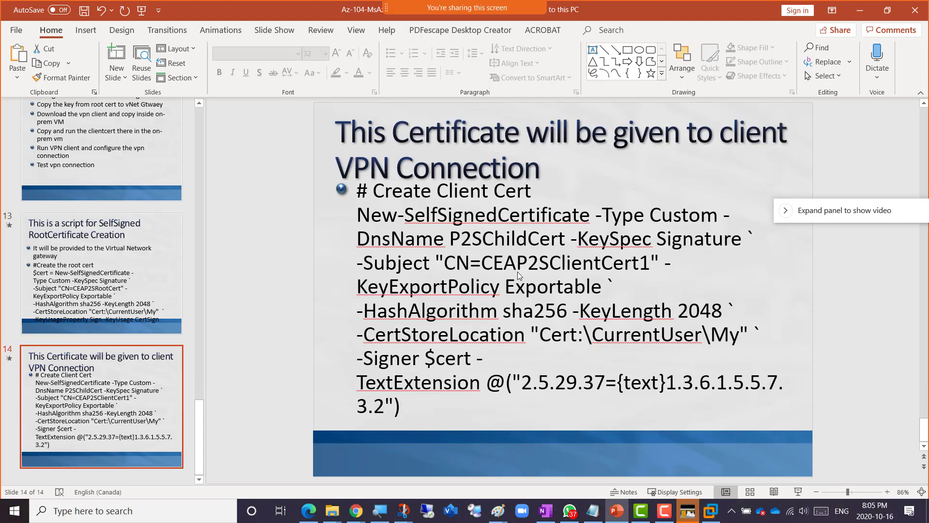
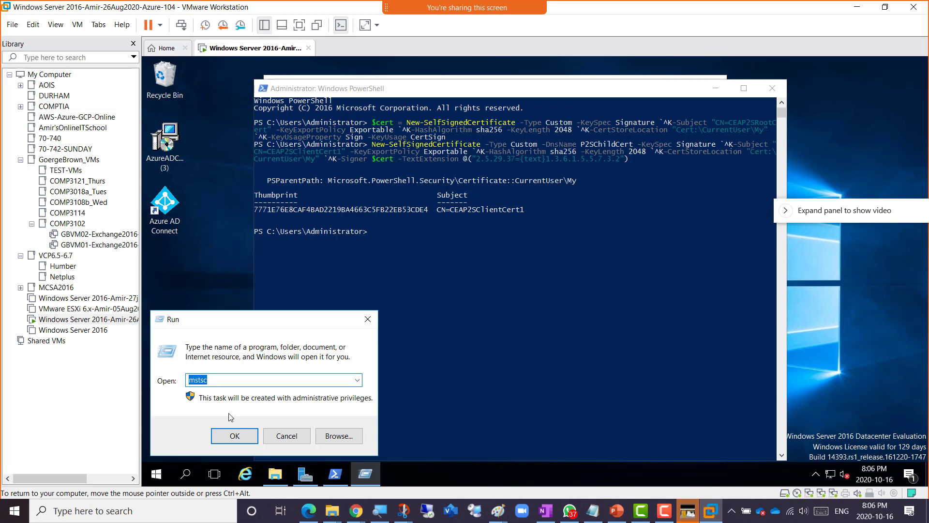
- Start an empty Microsoft Management Console (Console1) on the server VM with mmc from Run
type("mmc")
left_click(224, 440)
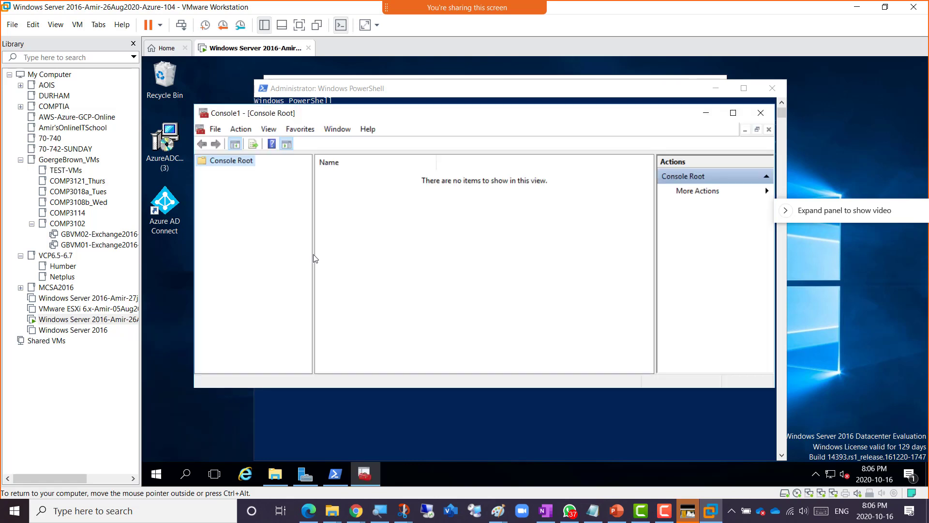
left_click(217, 132)
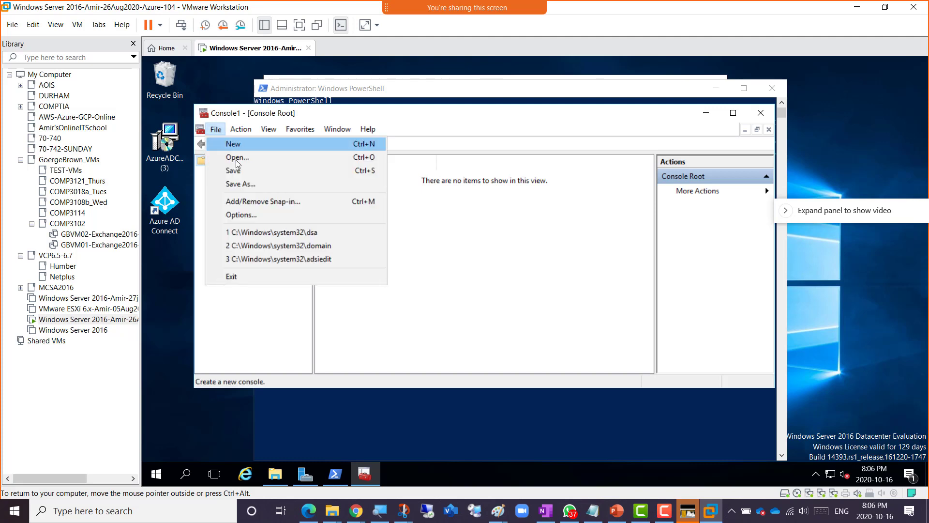
- Add the Certificates snap-in for My user account to Console1
left_click(284, 206)
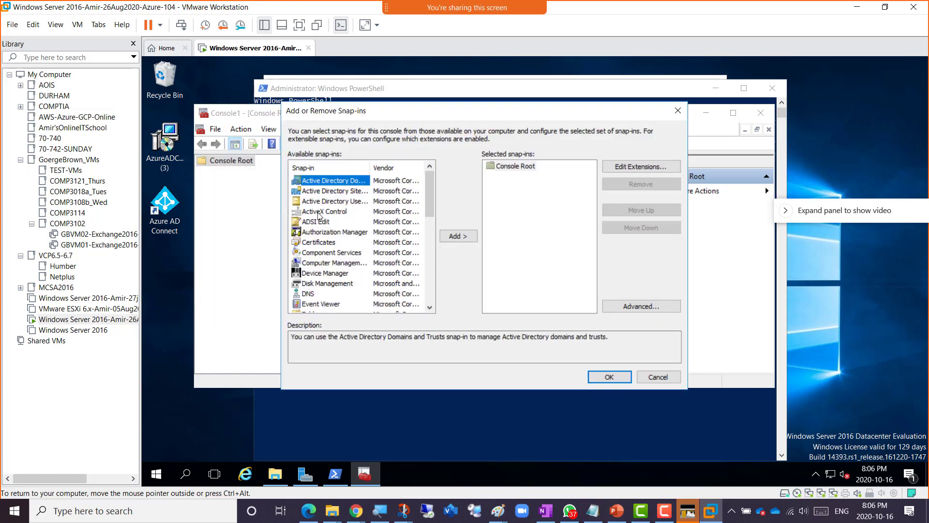
left_click(320, 242)
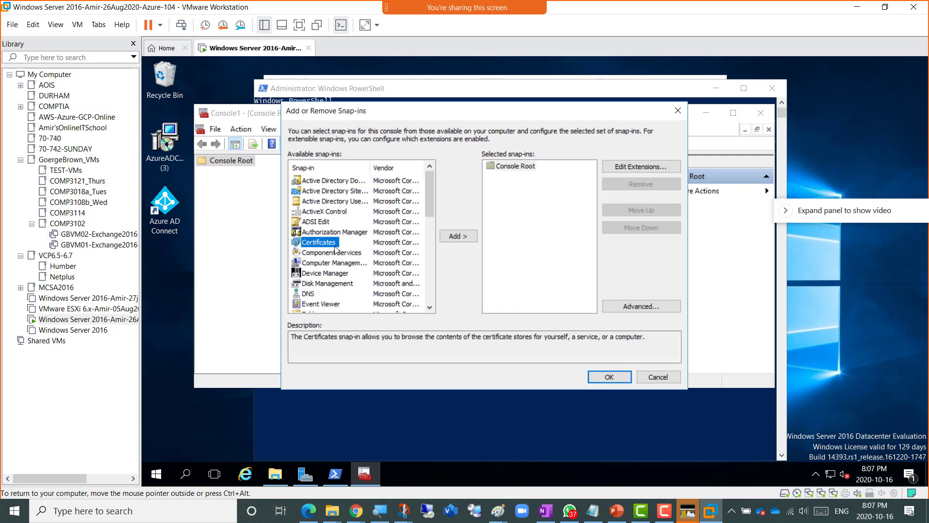
left_click(457, 237)
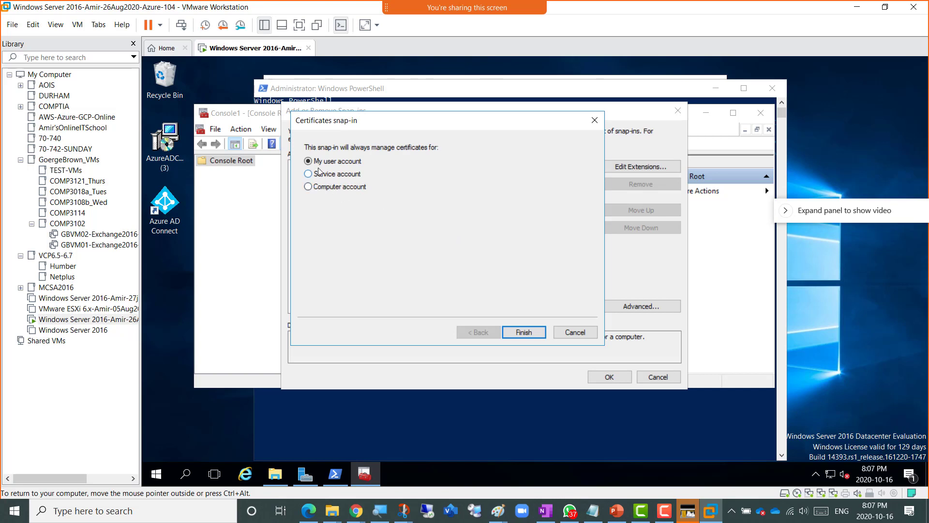
left_click_drag(348, 123, 423, 126)
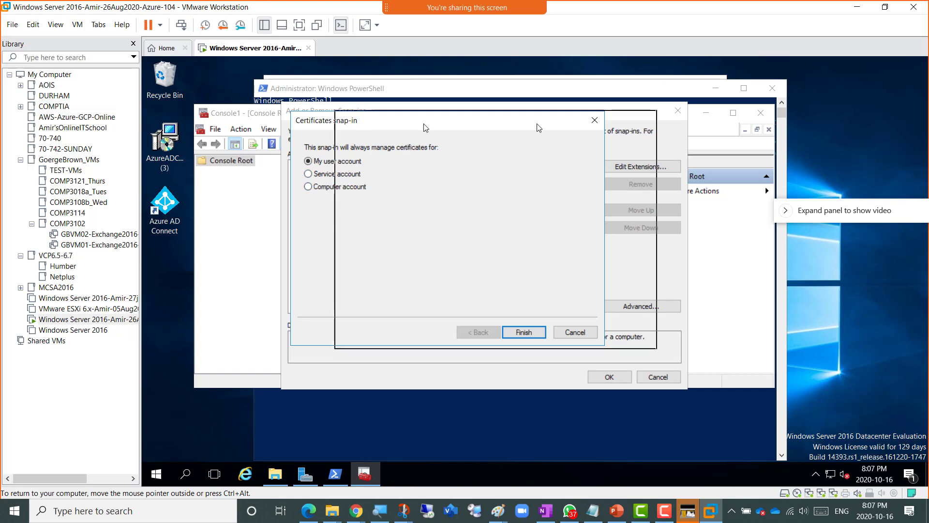
left_click_drag(539, 128, 544, 124)
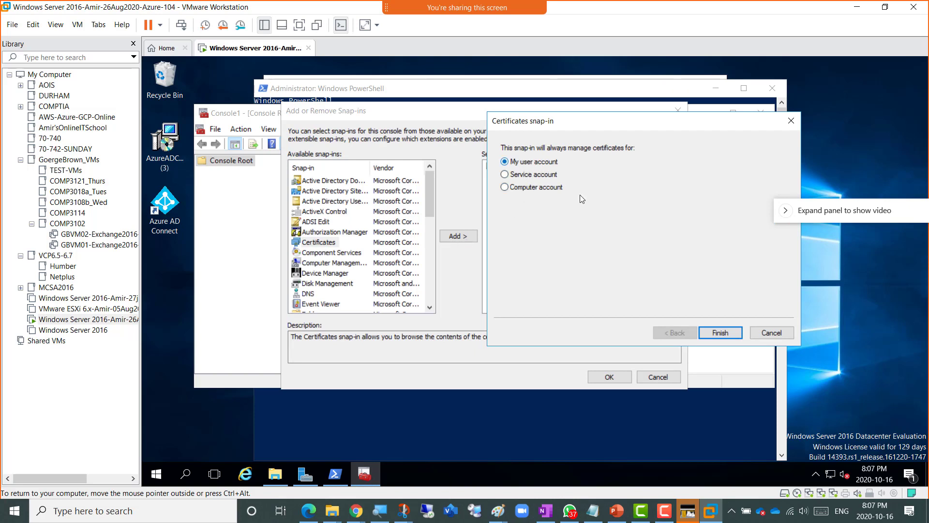
left_click(720, 332)
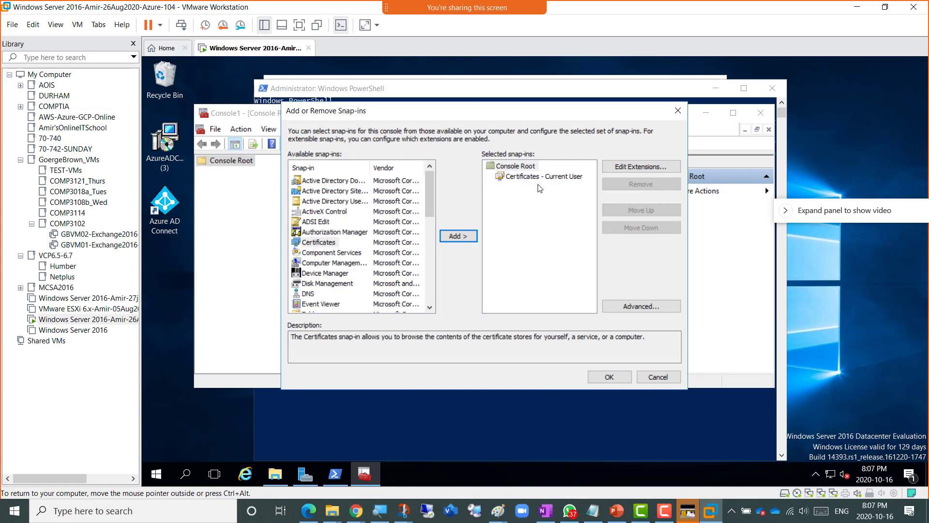
left_click(607, 378)
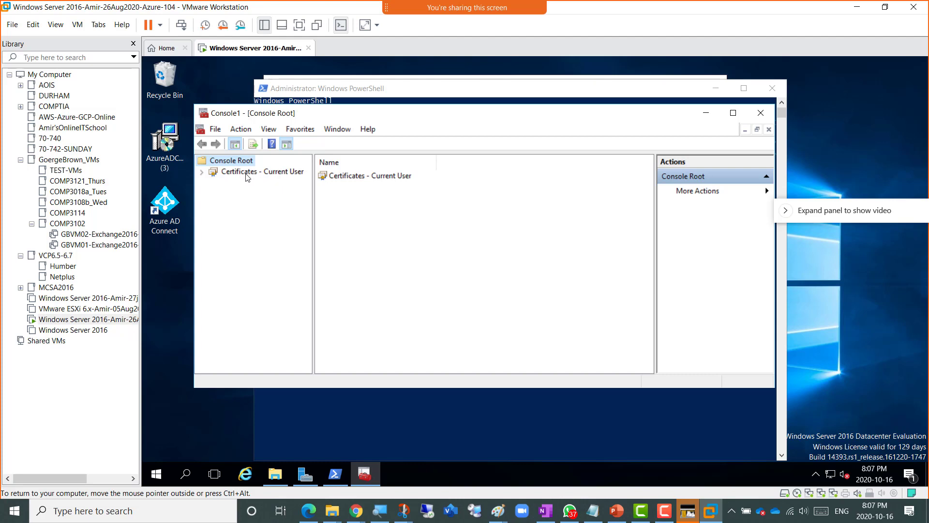
- Expand Certificates - Current User > Personal and list its Certificates folder
left_click(203, 173)
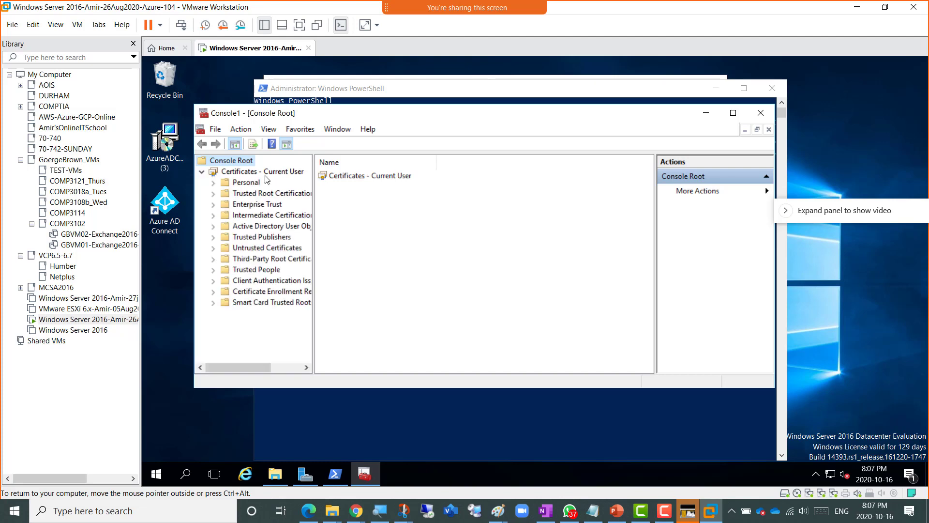
left_click(213, 183)
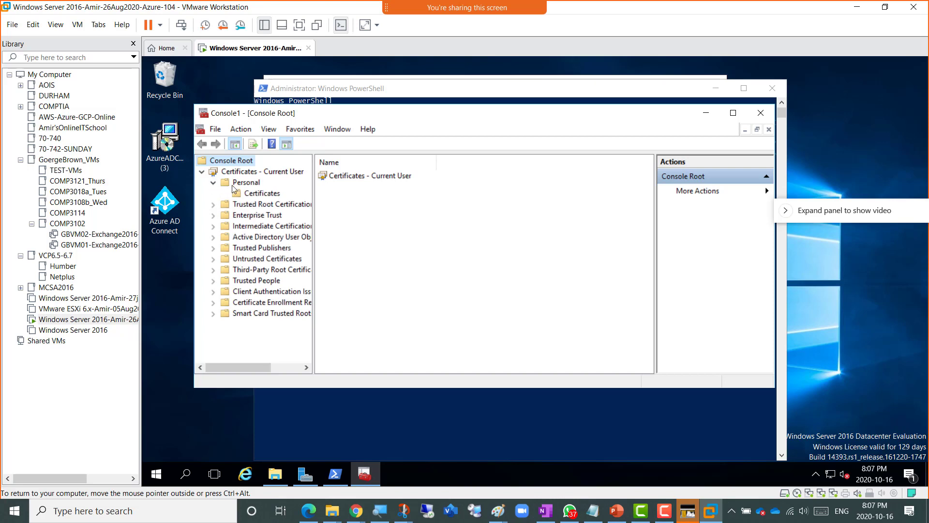
left_click(262, 195)
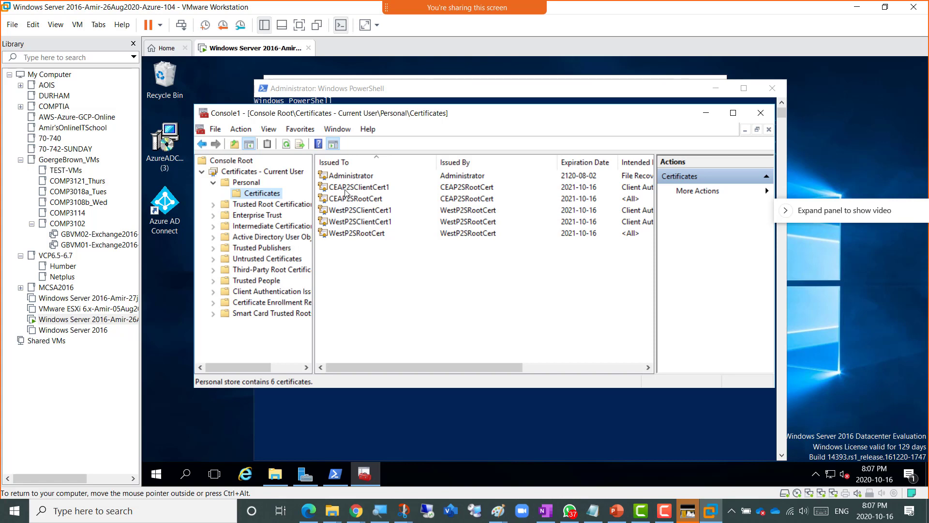
- Delete both WestP2SClientCert1 certificates and WestP2SRootCert from the Personal store
left_click(356, 212)
key("Delete")
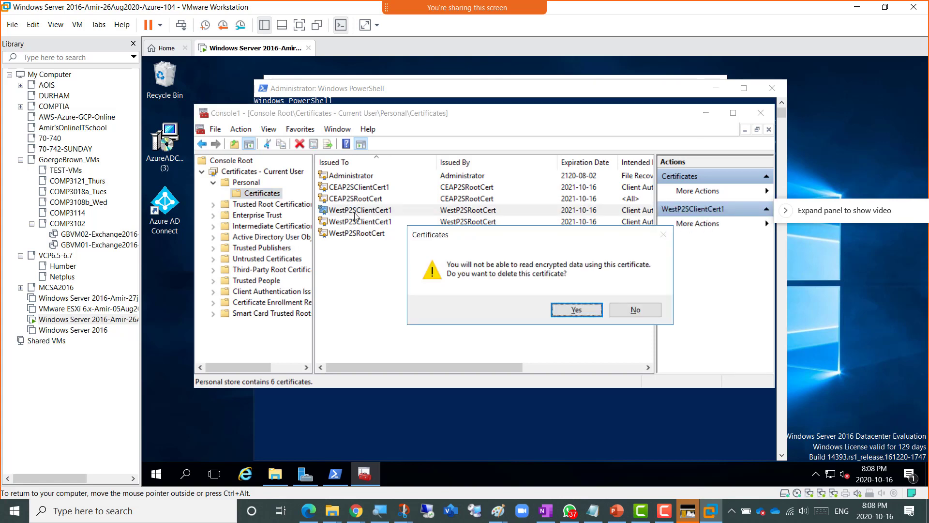
left_click(565, 314)
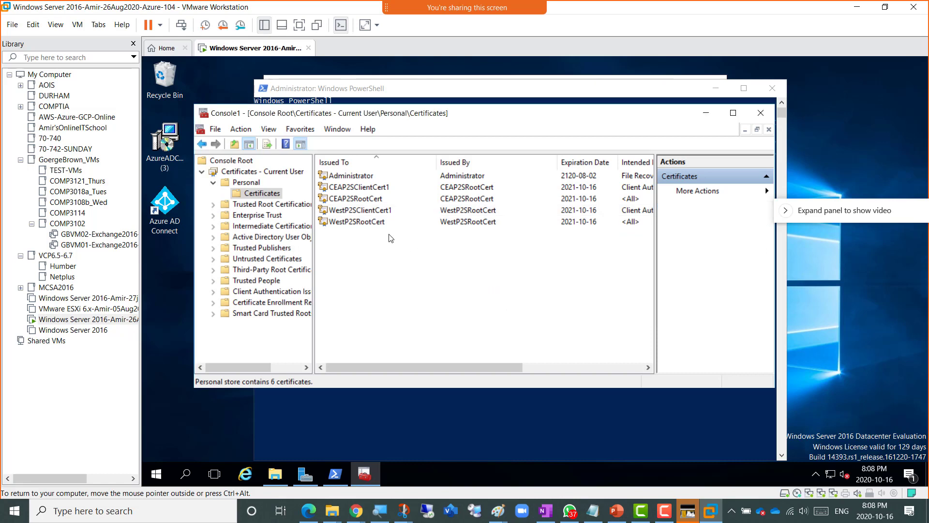
left_click(371, 211)
key("Delete")
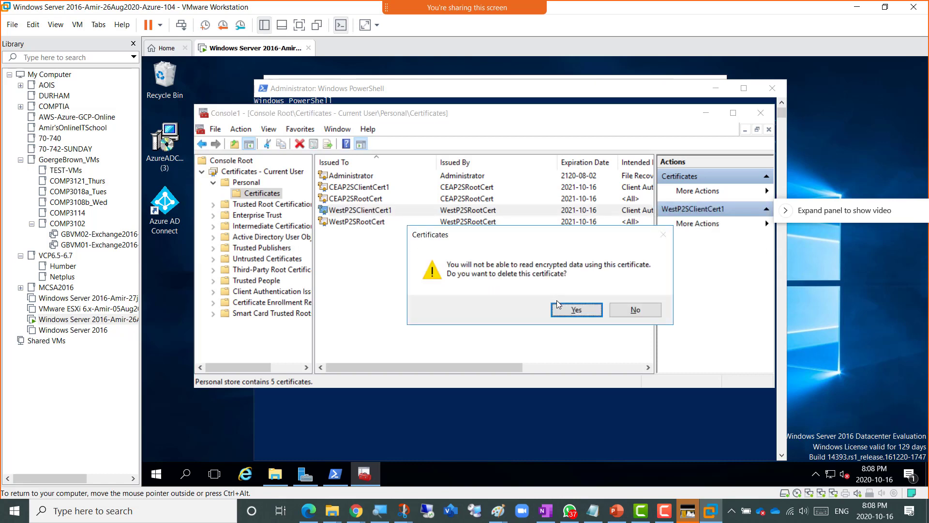
left_click(557, 305)
left_click(382, 210)
key("Delete")
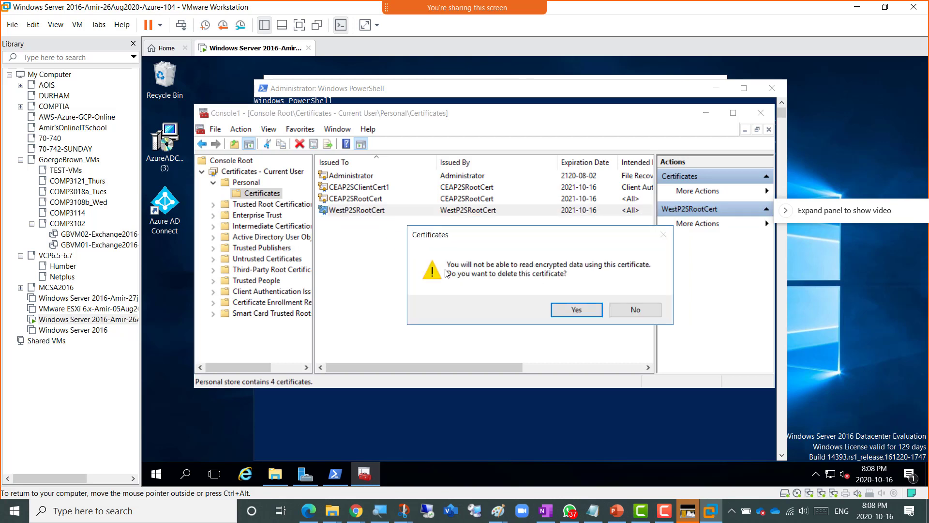
left_click(564, 315)
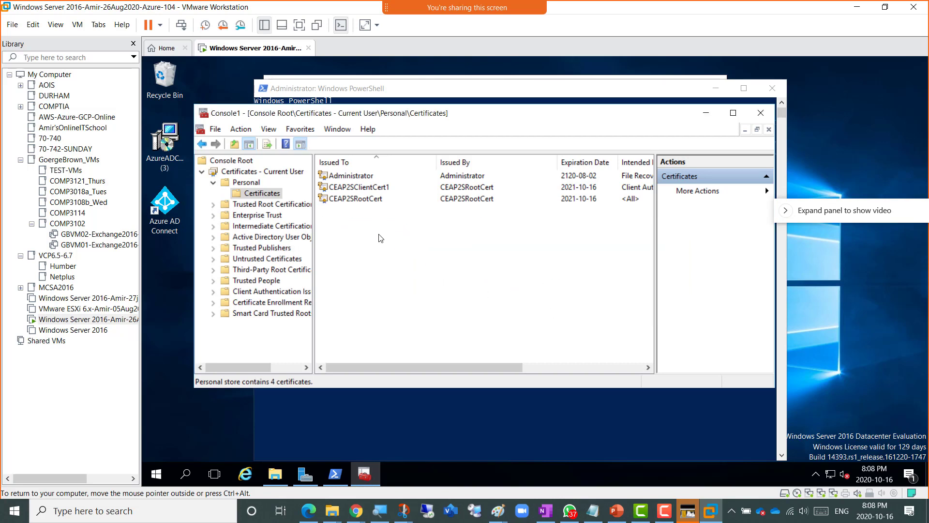
- Inspect the remaining CEAP2SClientCert1 and CEAP2SRootCert certificates
left_click(340, 191)
left_click(357, 201)
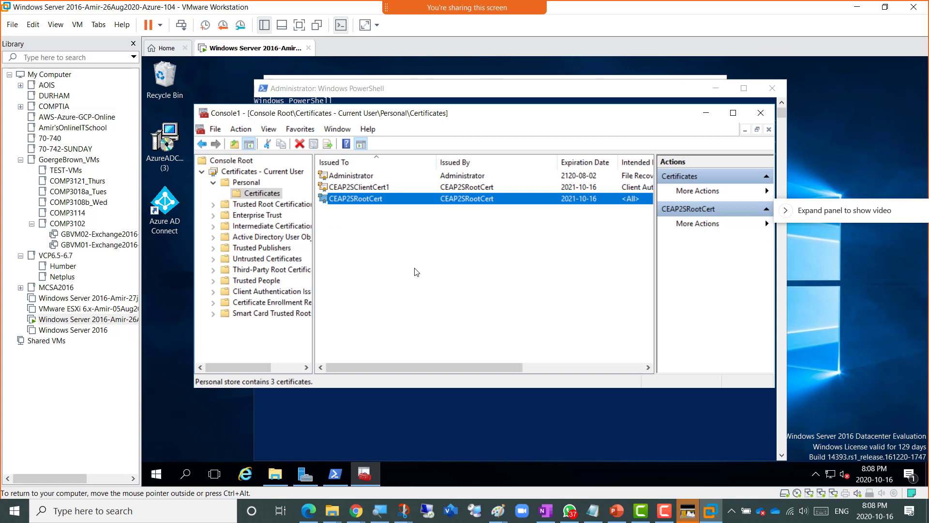
left_click(373, 189)
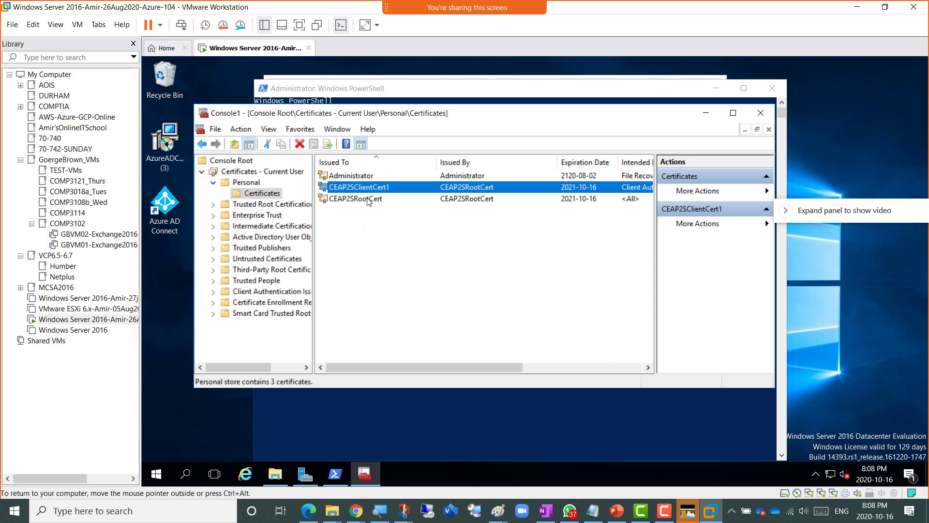
left_click(368, 202)
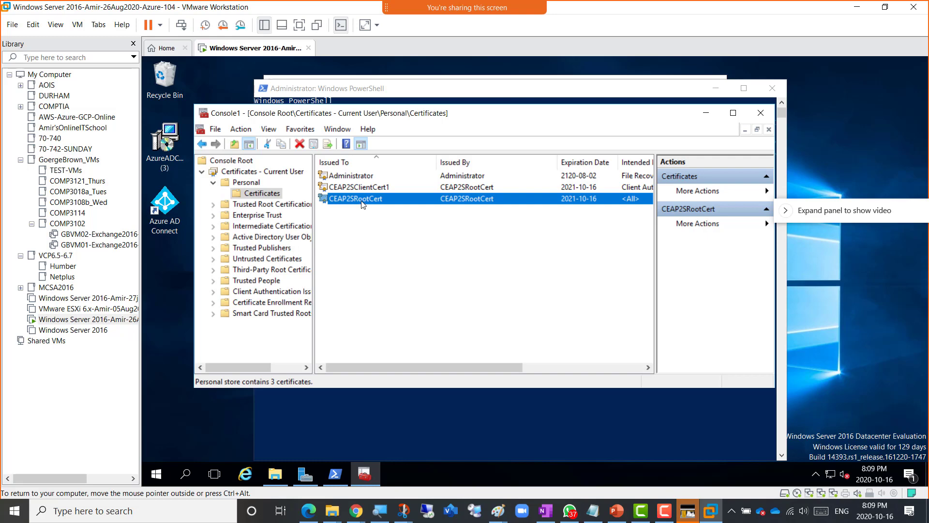
left_click(545, 511)
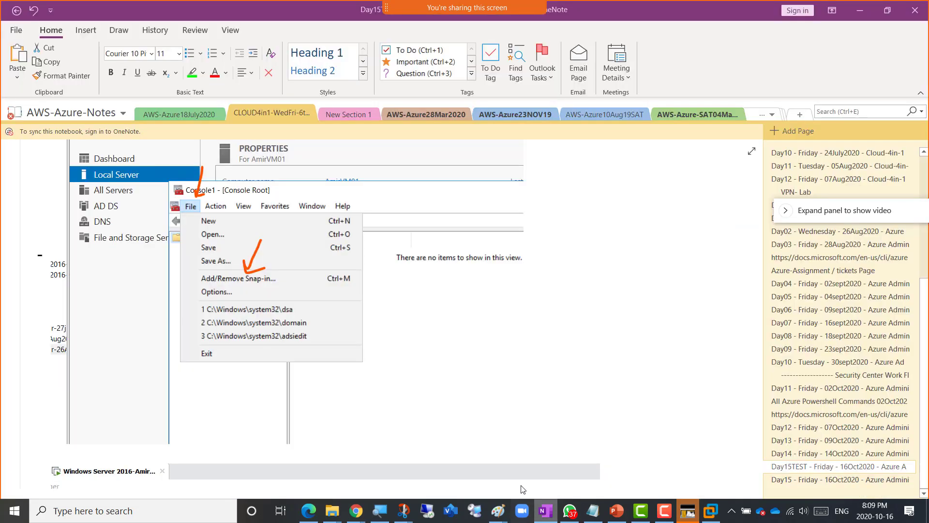
scroll(431, 386, "down", 8)
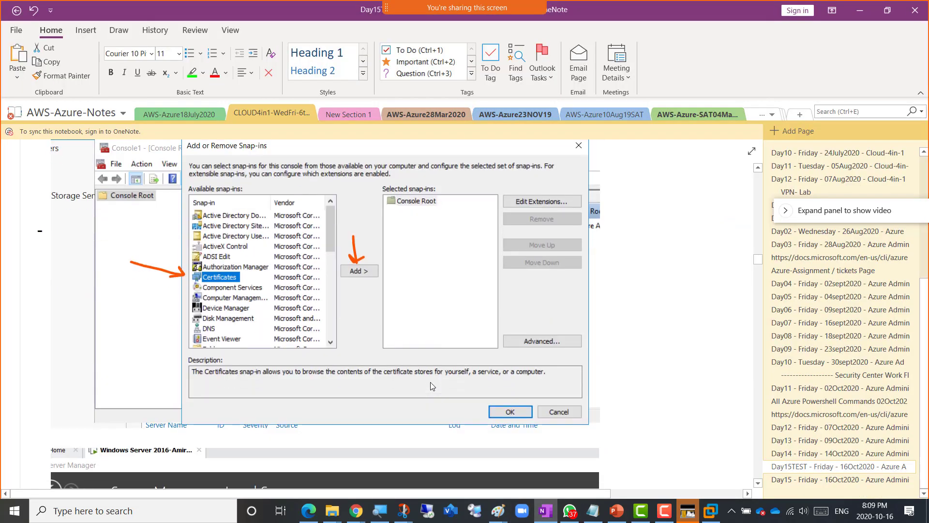
scroll(432, 386, "down", 10)
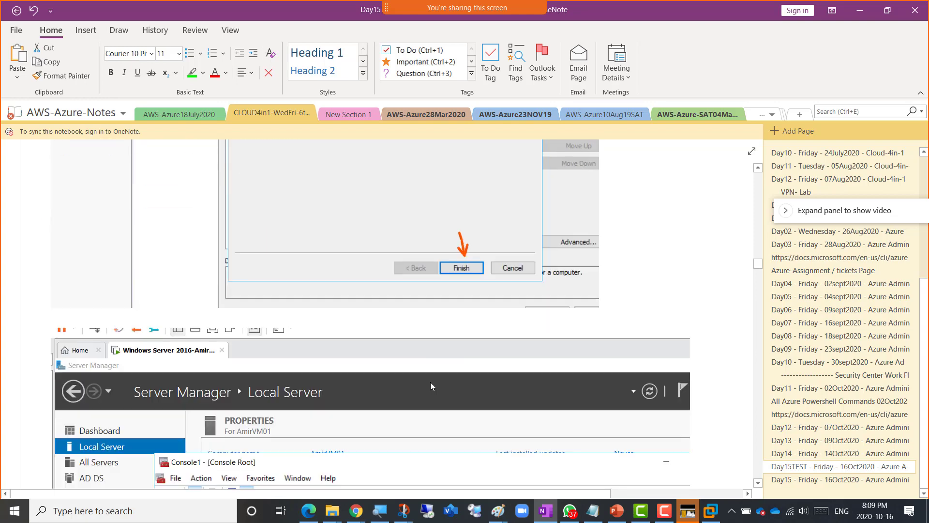
scroll(430, 386, "down", 12)
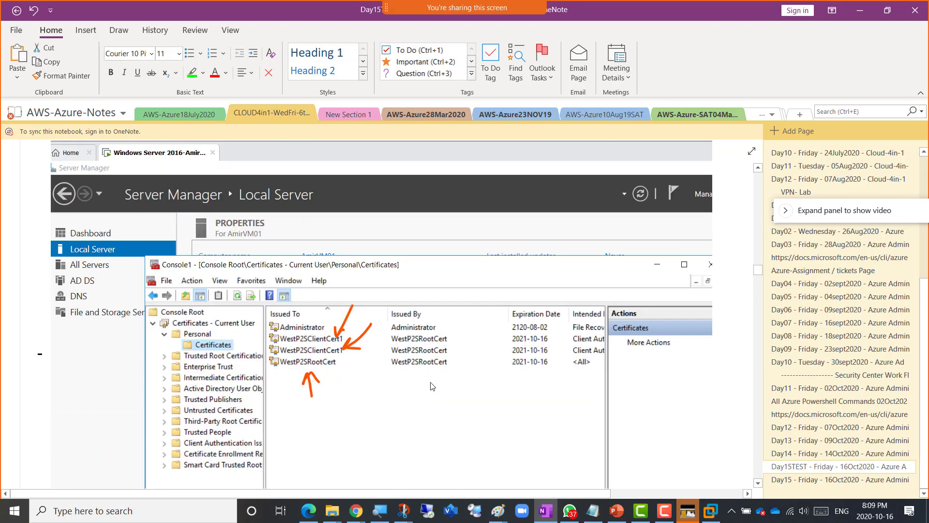
scroll(432, 386, "down", 3)
scroll(431, 385, "down", 8)
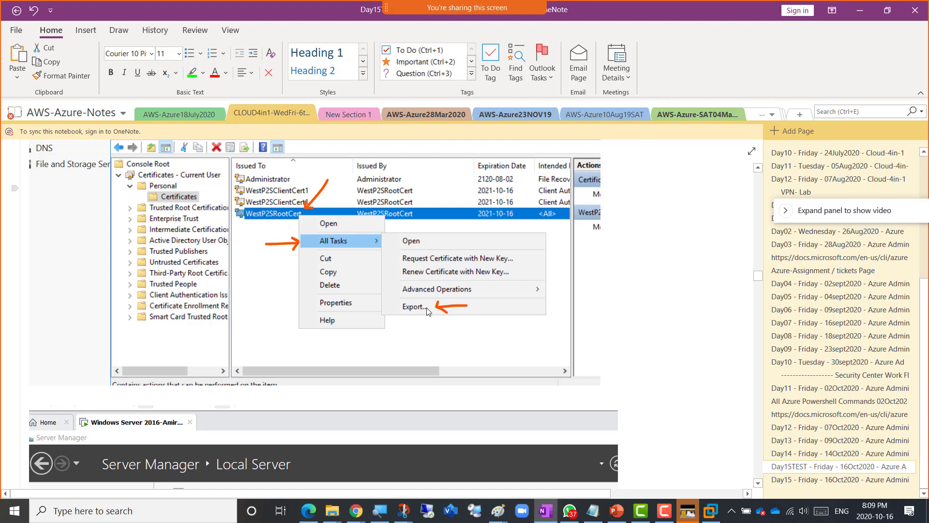
scroll(427, 312, "down", 6)
scroll(428, 311, "up", 2)
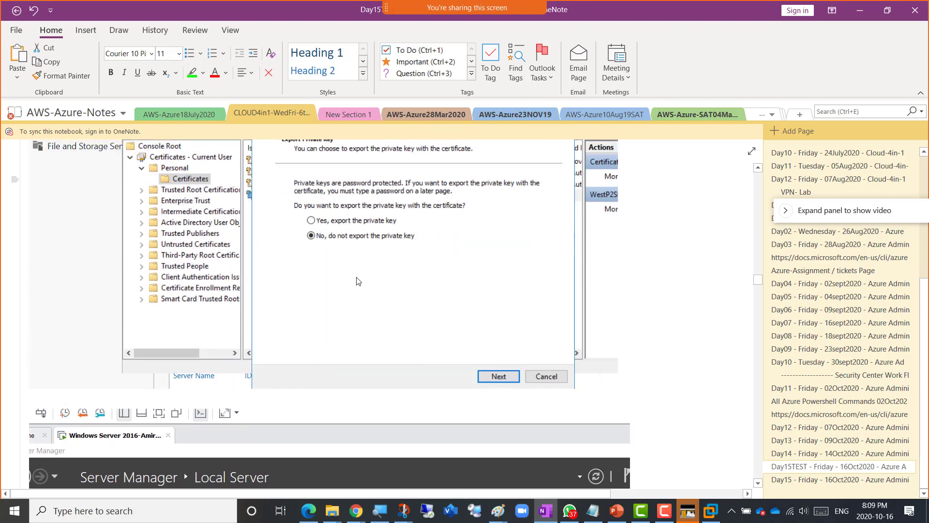
scroll(372, 261, "down", 7)
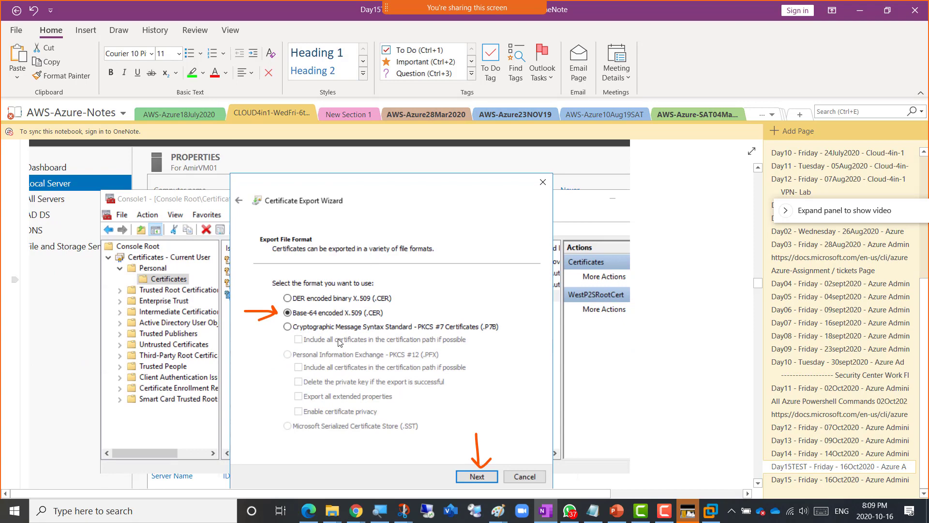
scroll(346, 323, "down", 2)
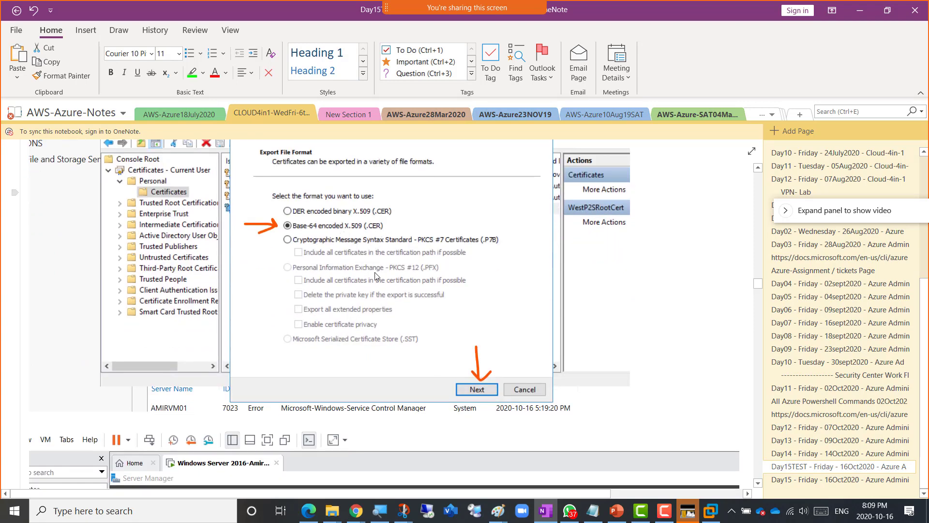
scroll(375, 272, "down", 4)
scroll(375, 272, "down", 8)
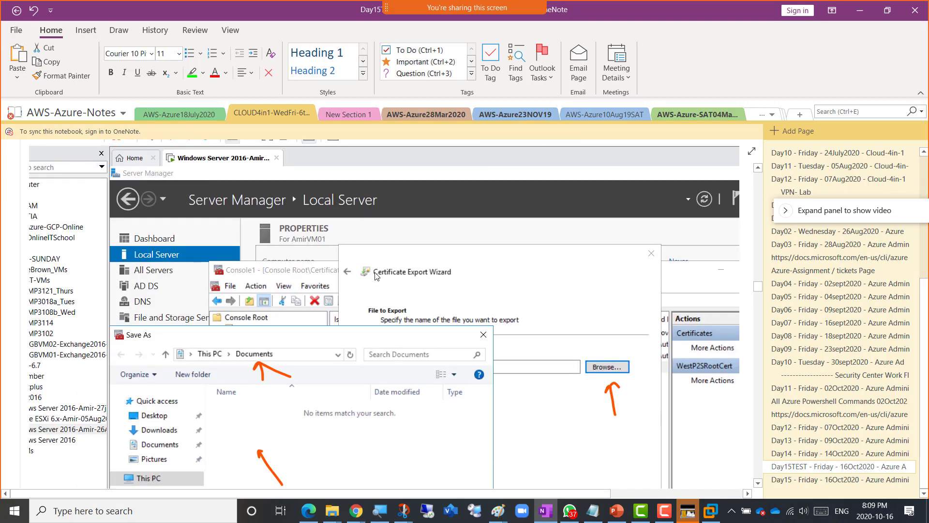
scroll(374, 272, "up", 10)
scroll(375, 276, "up", 4)
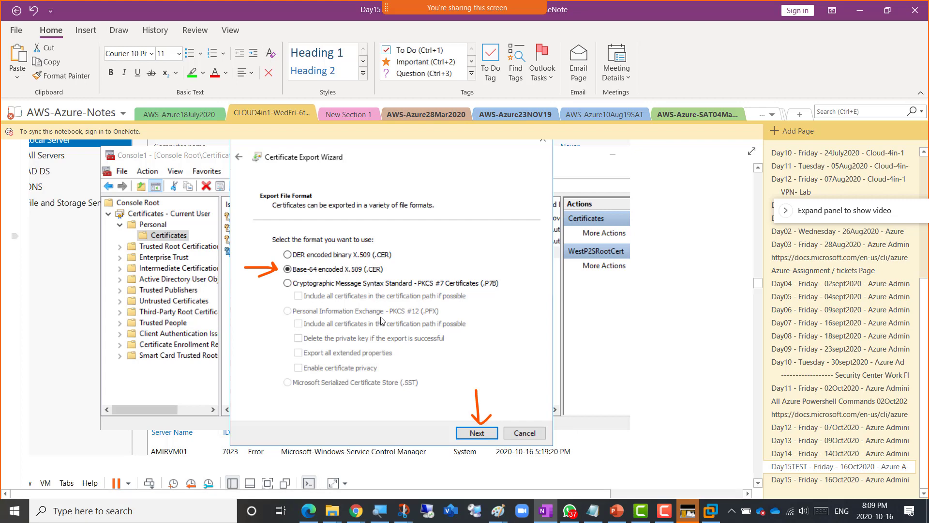
key("alt+Tab")
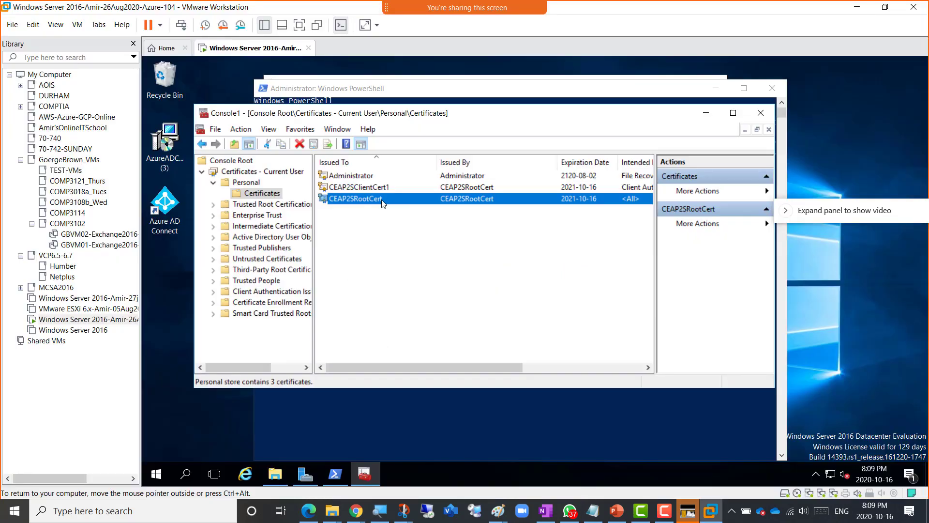
- Export CEAP2SRootCert without its private key in Base-64 encoded X.509 (.CER) format
right_click(380, 200)
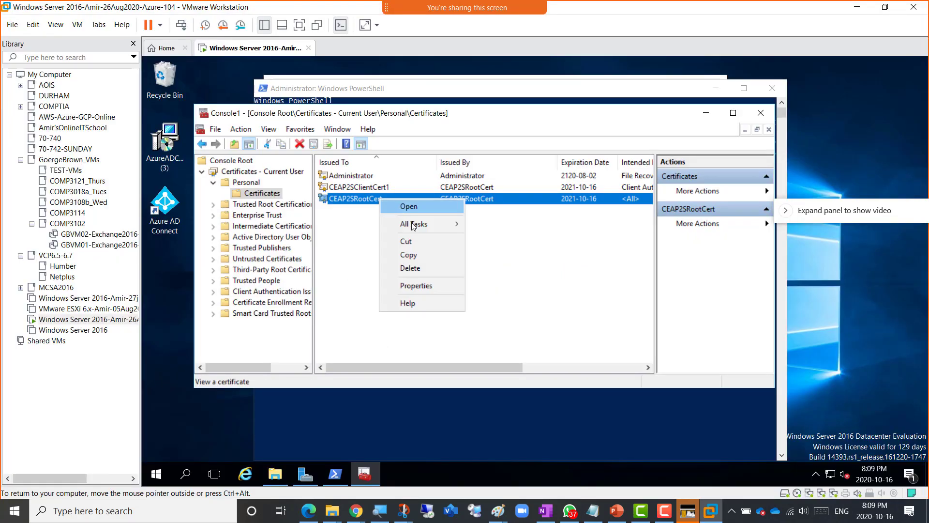
mouse_move(416, 223)
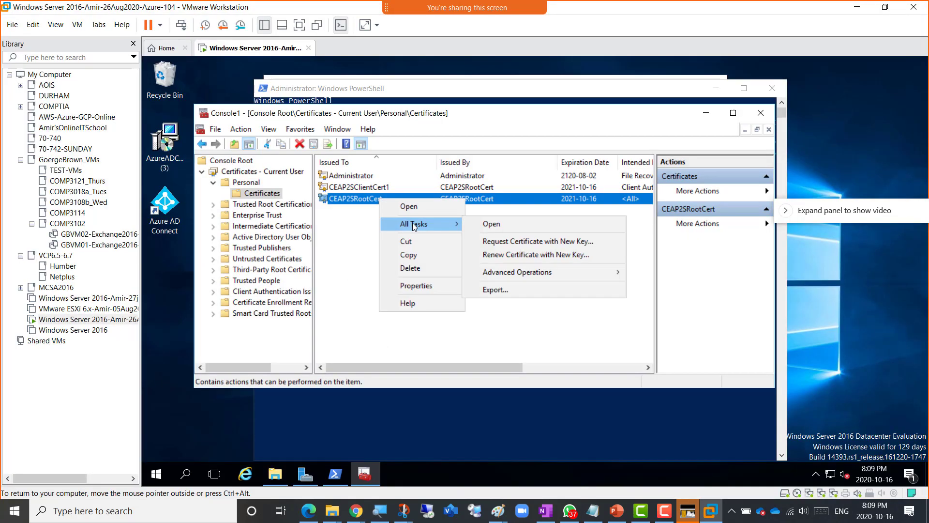
left_click(527, 293)
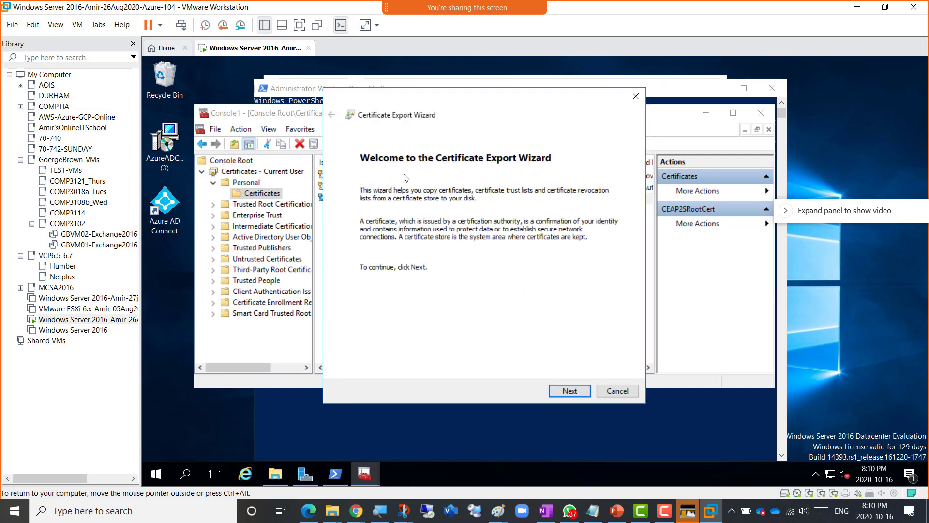
left_click(571, 393)
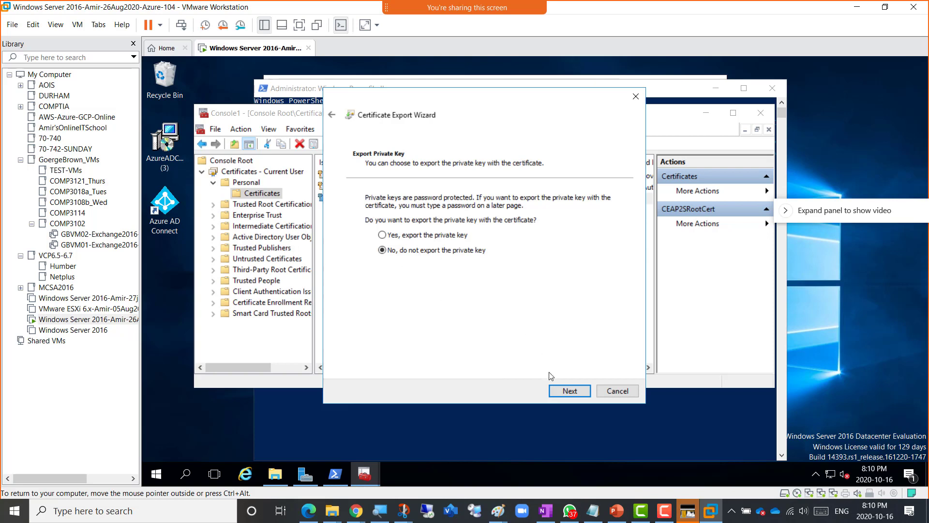
left_click(569, 391)
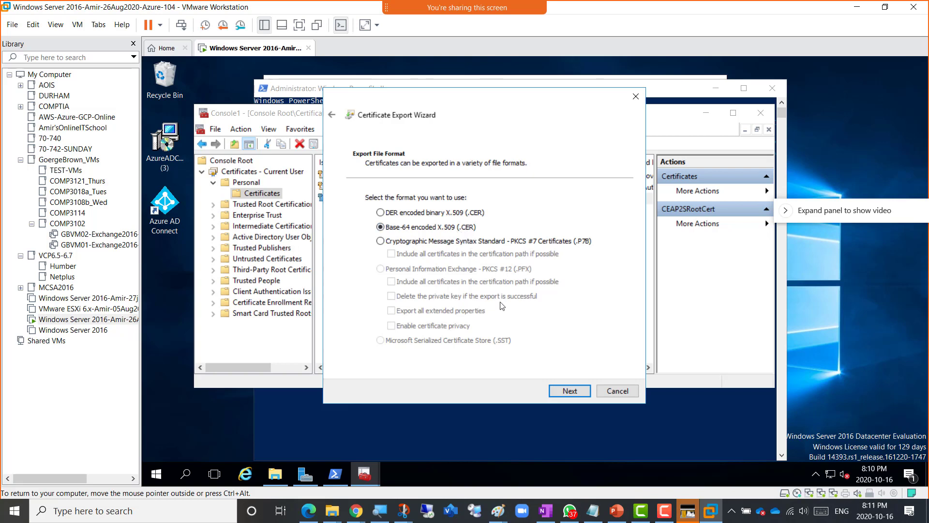
left_click(569, 391)
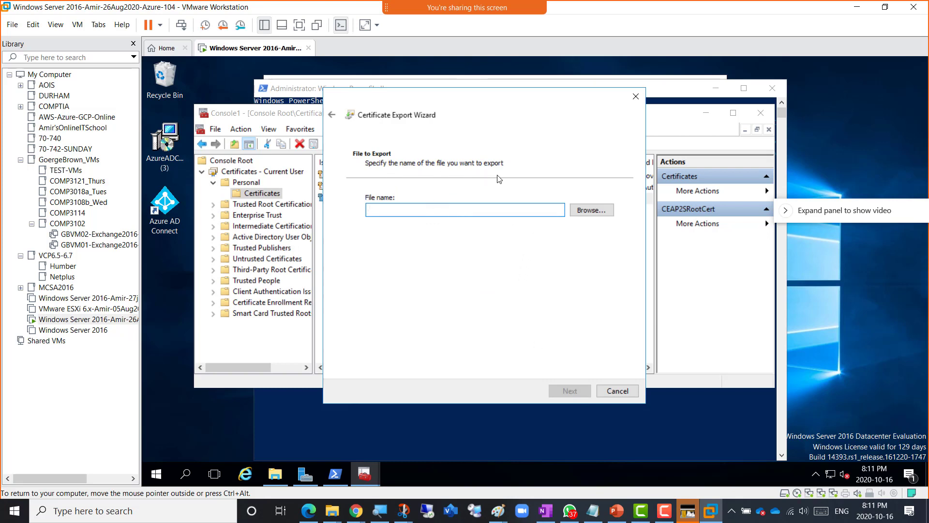
- Save the root certificate export as rootCert_for_VPN in Documents and finish the wizard
left_click(590, 213)
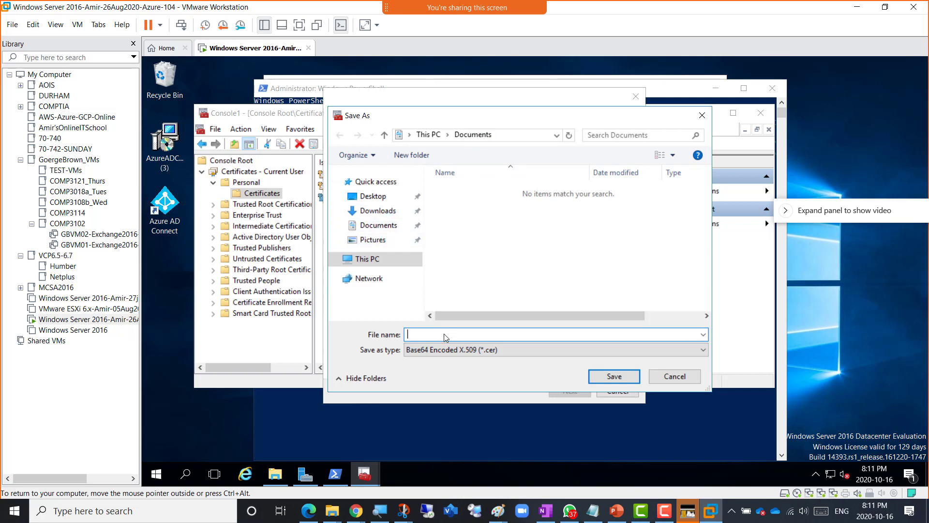
type("rootCert_for_VPN")
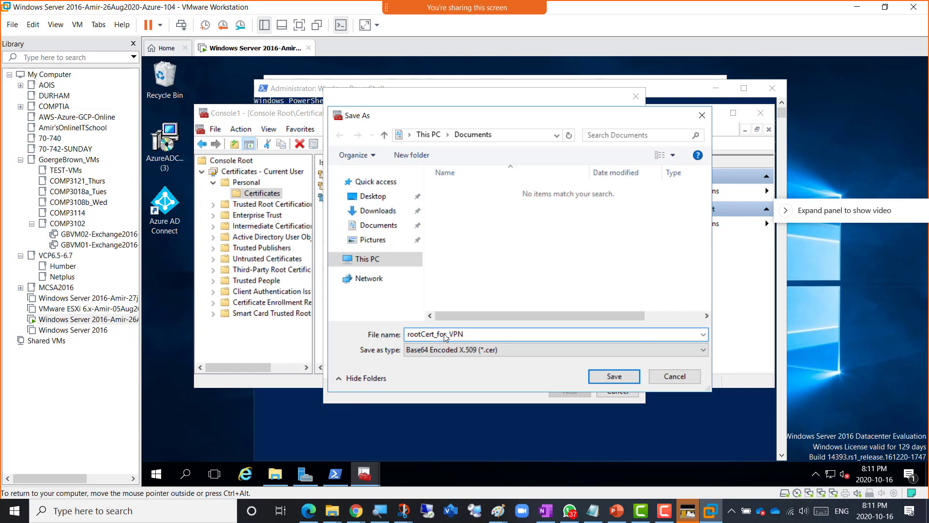
left_click(610, 377)
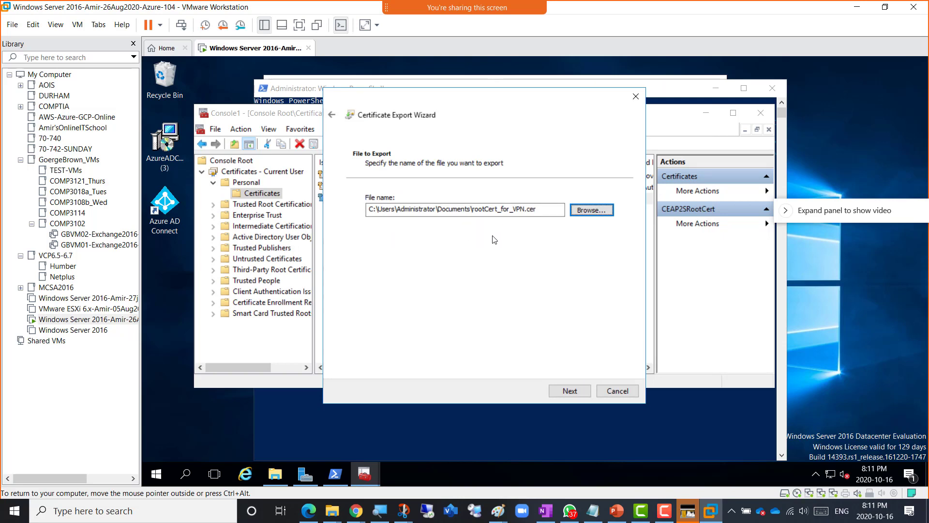
left_click(569, 391)
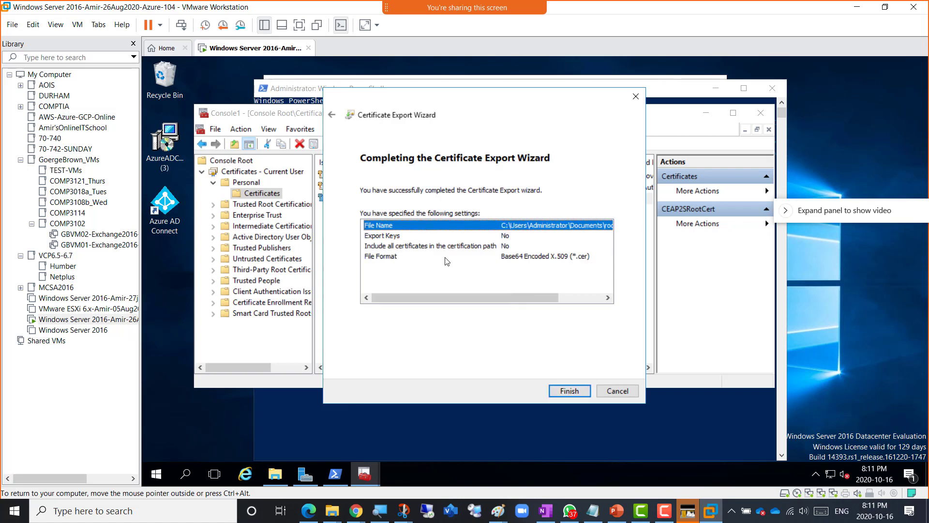
left_click(565, 393)
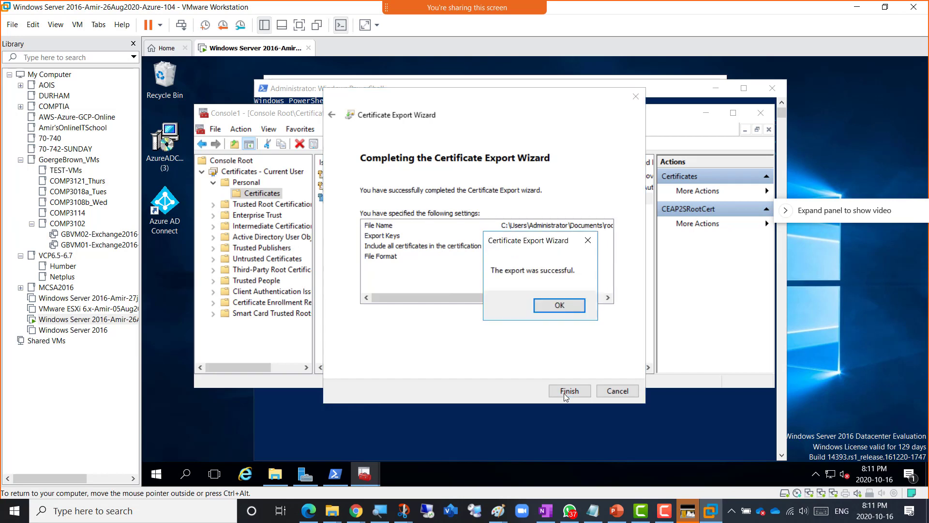
left_click(553, 310)
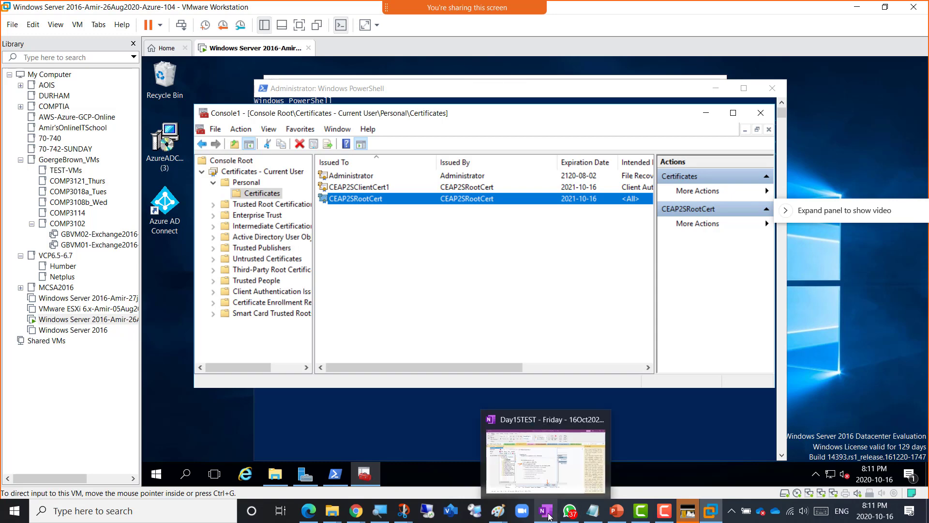
left_click(542, 464)
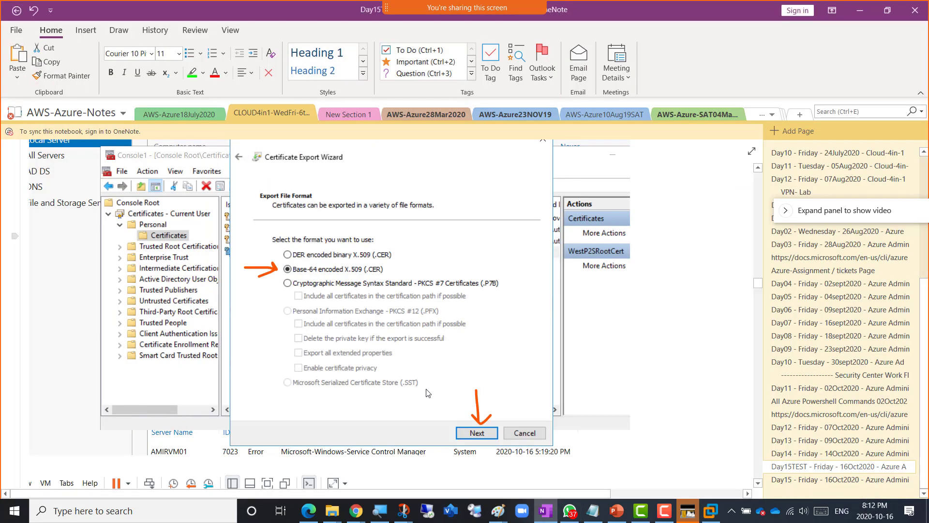
scroll(445, 407, "down", 10)
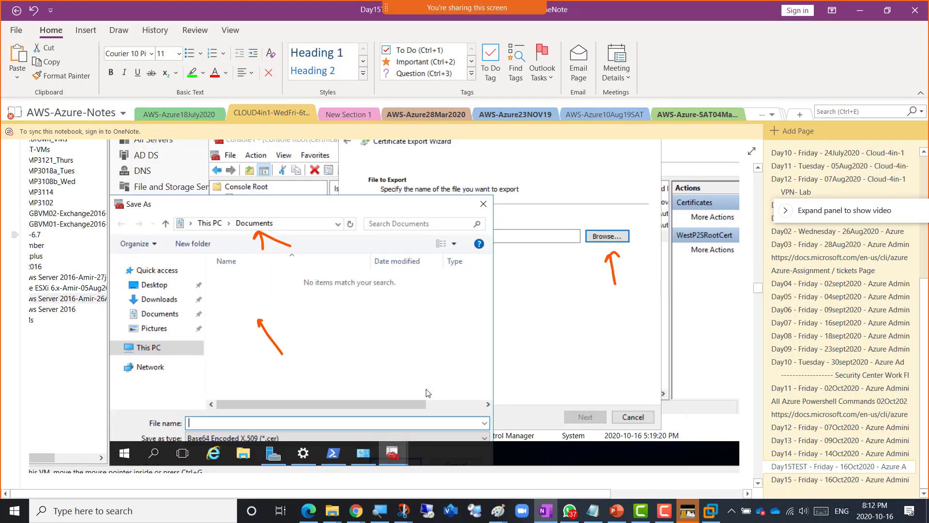
scroll(428, 392, "down", 10)
scroll(427, 393, "down", 10)
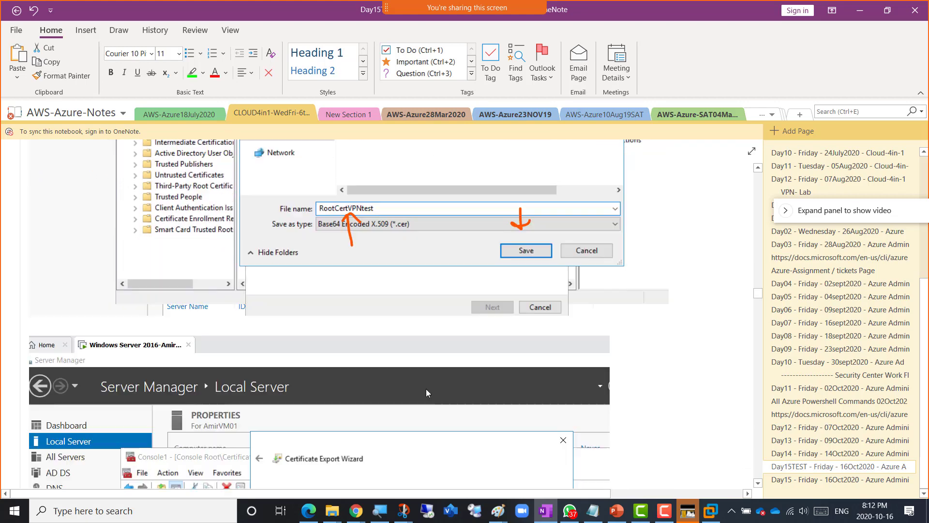
scroll(426, 392, "down", 10)
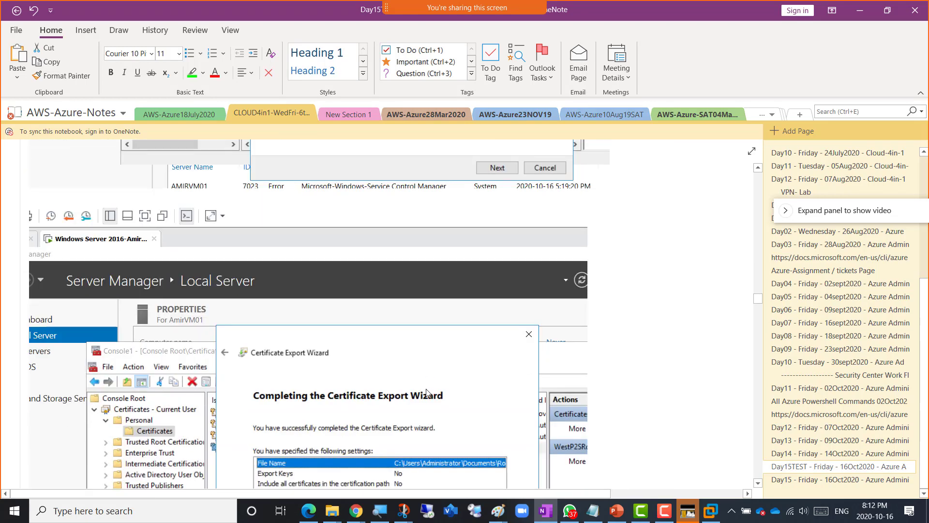
scroll(426, 392, "down", 10)
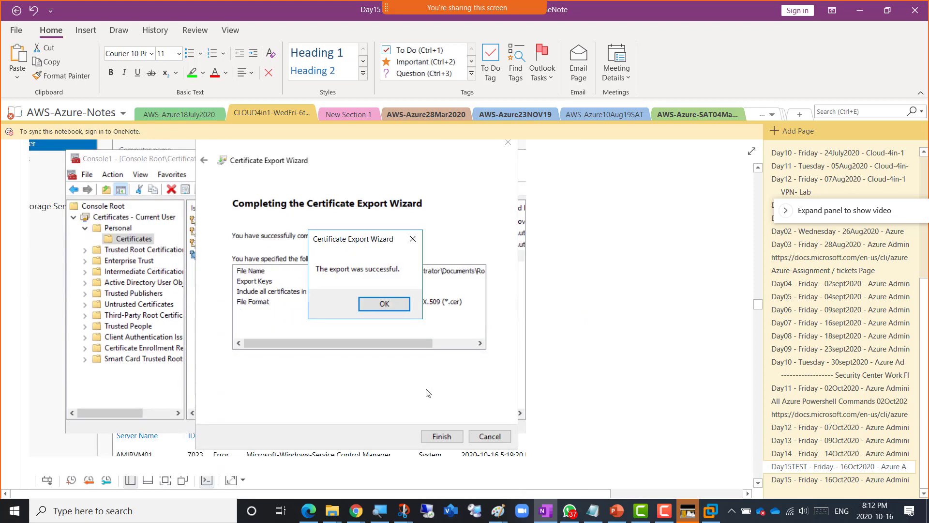
scroll(426, 390, "down", 3)
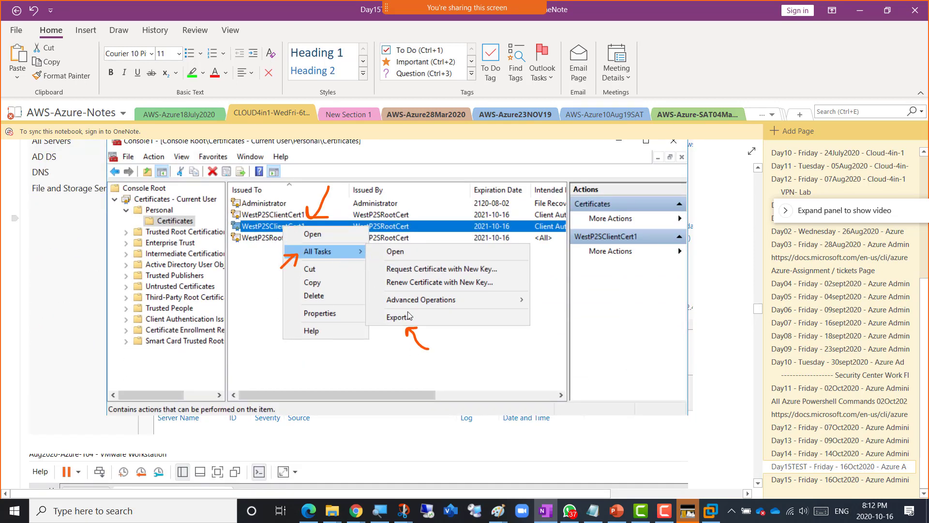
scroll(429, 371, "down", 9)
scroll(428, 371, "down", 8)
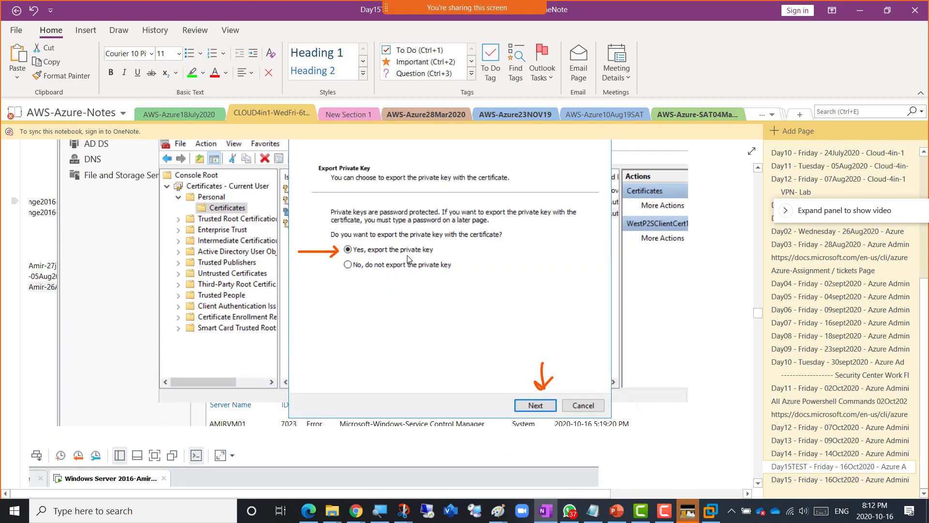
scroll(438, 271, "down", 11)
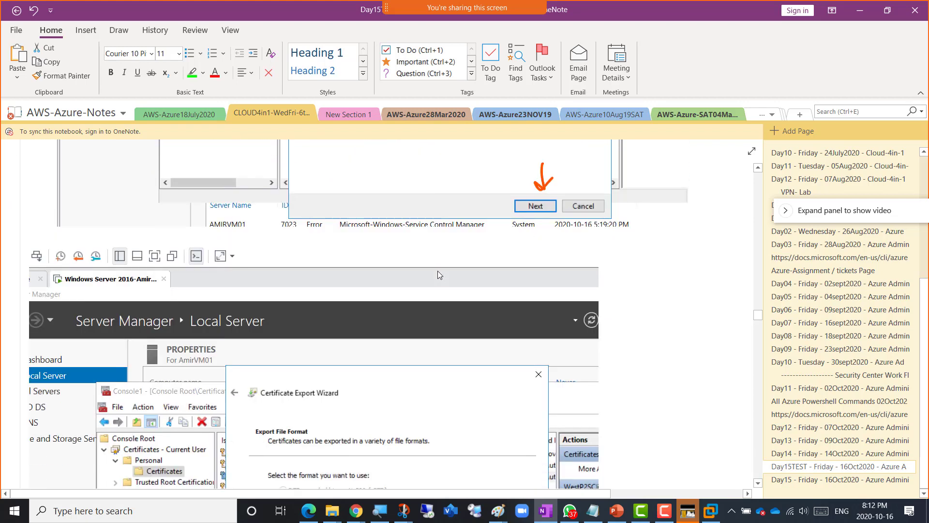
scroll(439, 275, "down", 8)
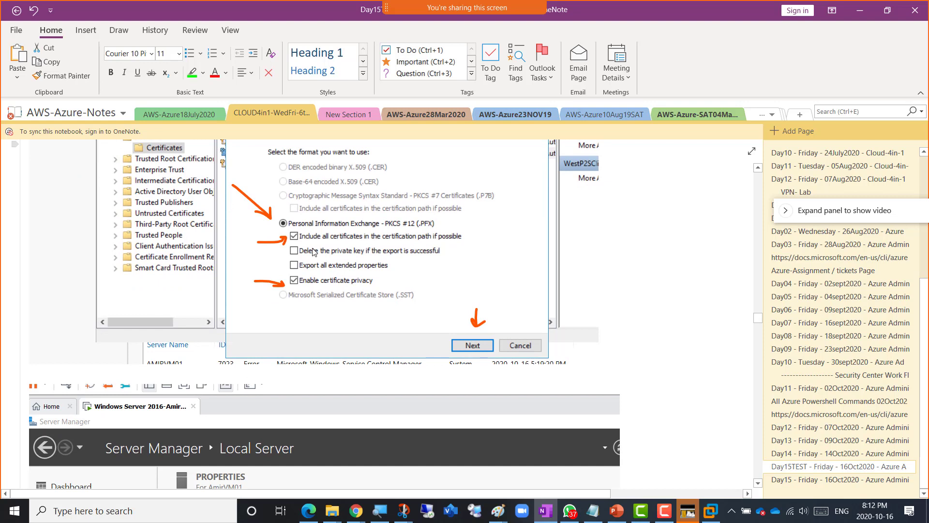
left_click(420, 227)
scroll(363, 303, "down", 5)
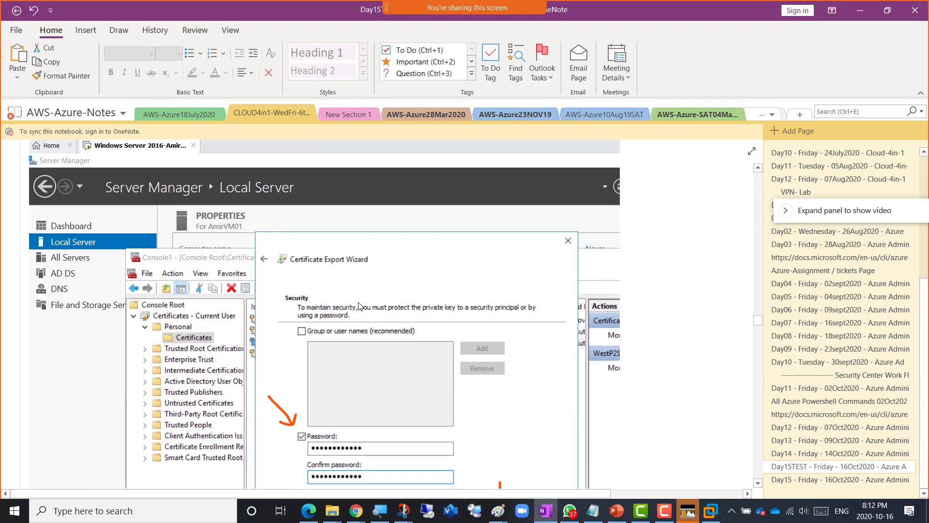
scroll(359, 306, "down", 1)
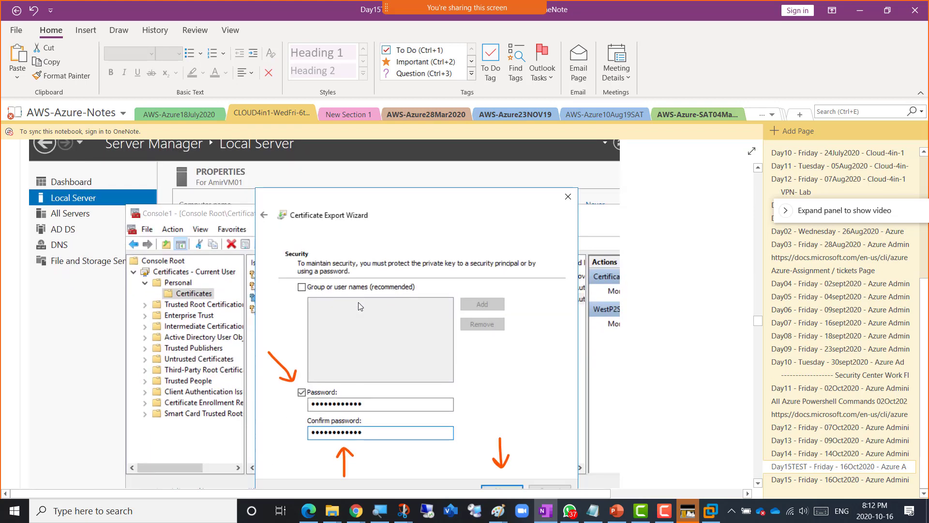
scroll(358, 302, "down", 2)
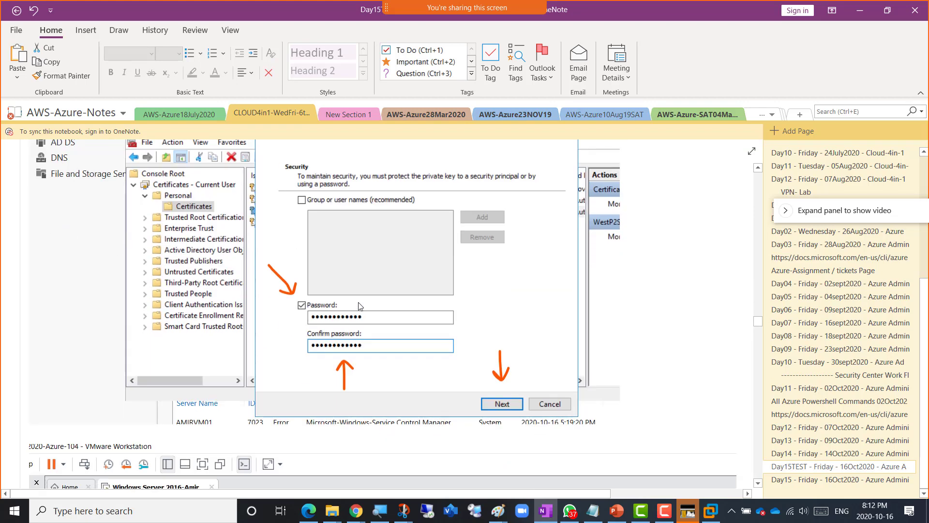
scroll(359, 306, "down", 4)
scroll(359, 302, "up", 3)
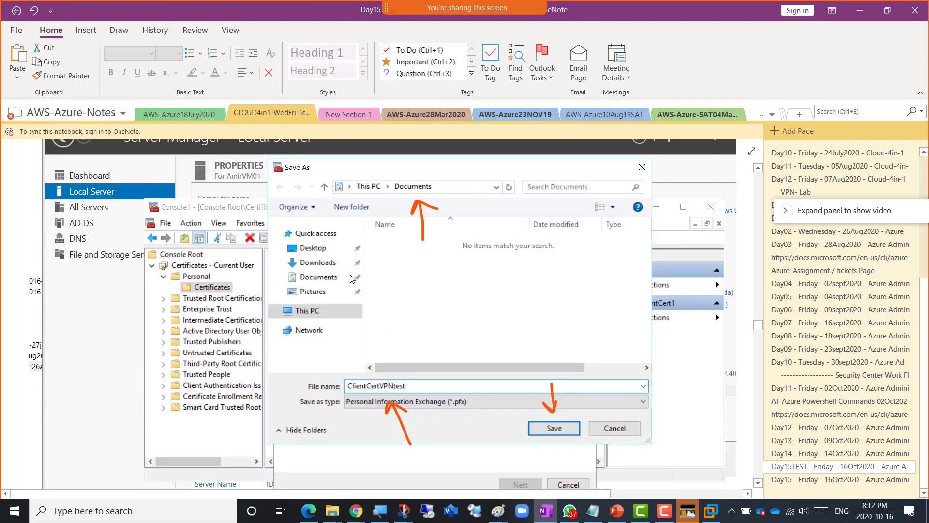
scroll(351, 277, "up", 15)
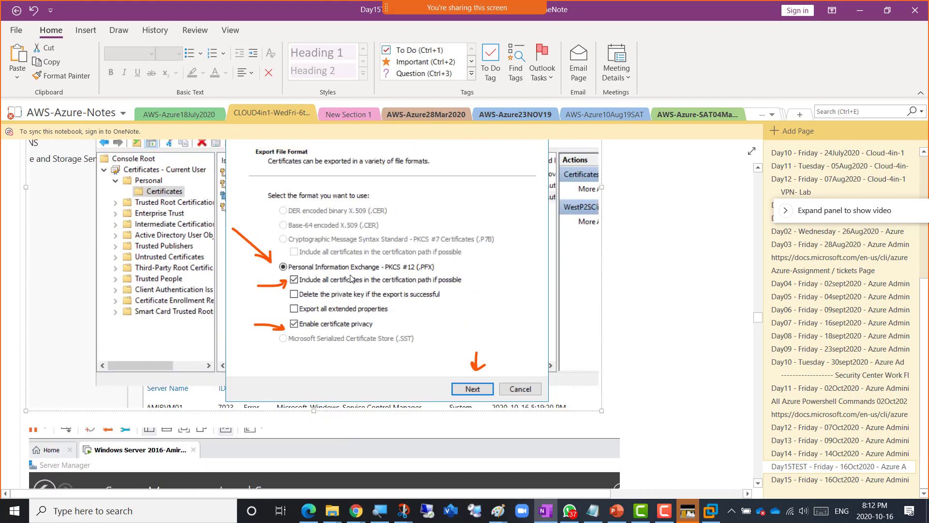
scroll(377, 287, "up", 6)
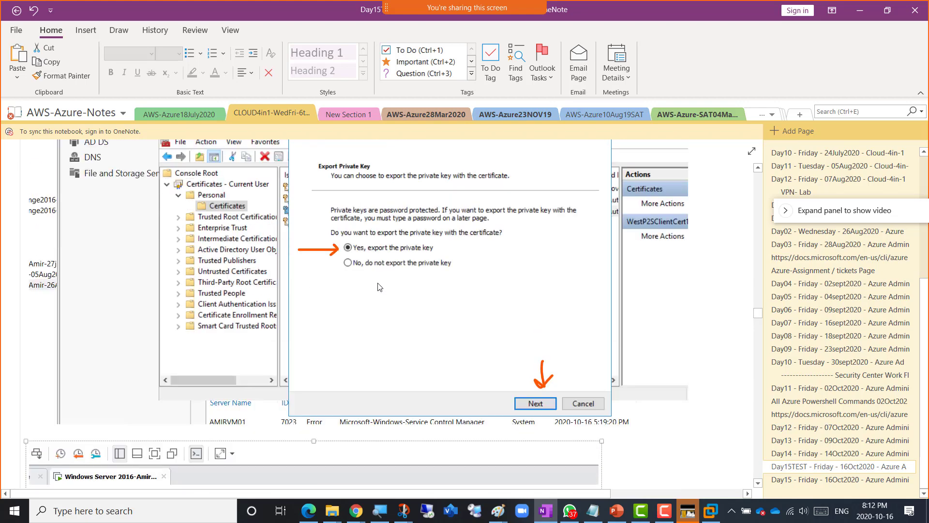
scroll(379, 287, "down", 8)
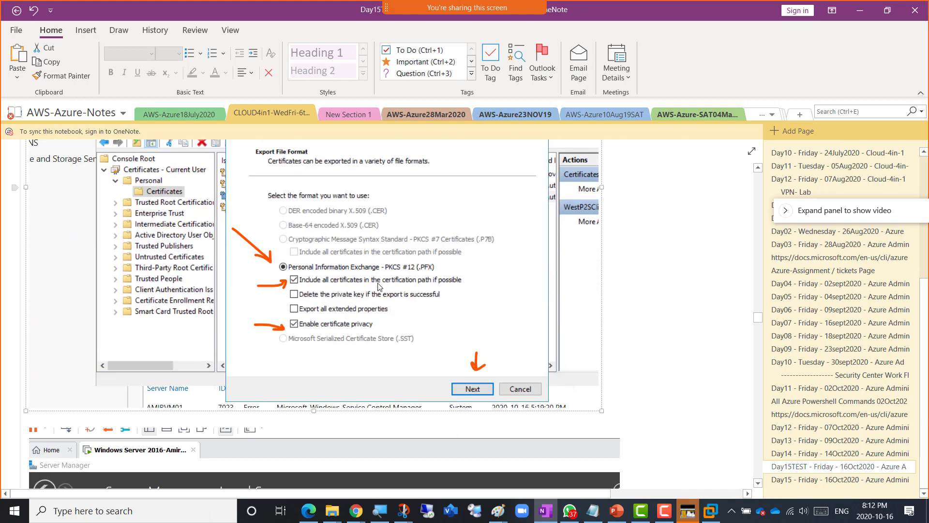
key("alt+Tab")
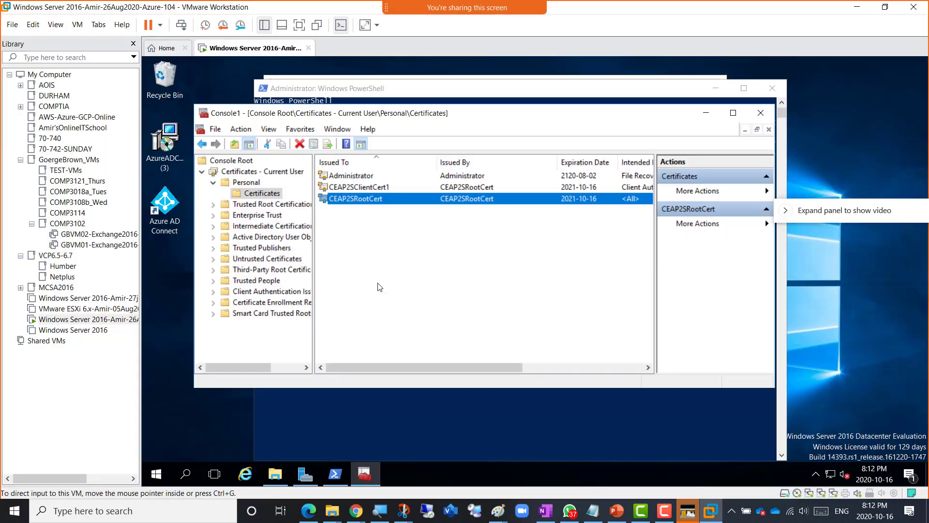
- Select the CEAP2SClientCert1 certificate in the Personal store
left_click(376, 188)
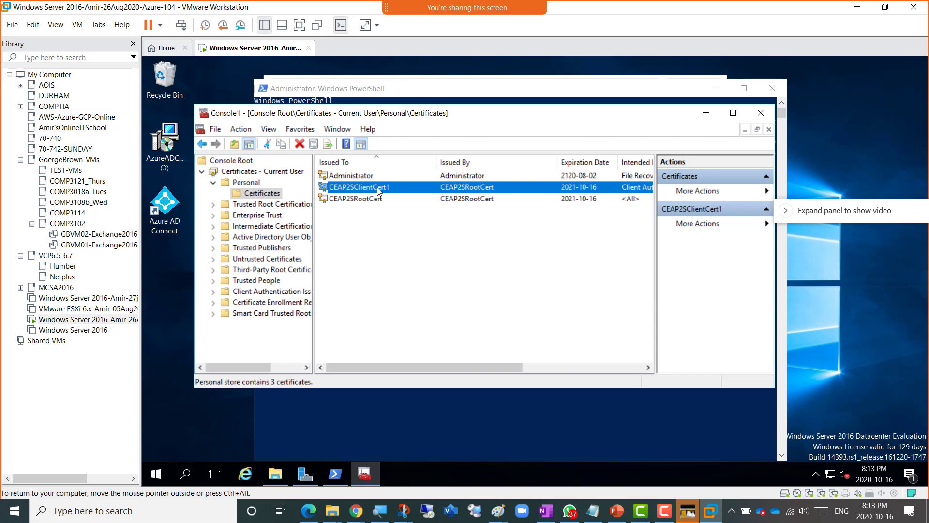
- Export CEAP2SClientCert1 with its private key as PKCS #12 (.PFX) with certificate privacy enabled
right_click(377, 188)
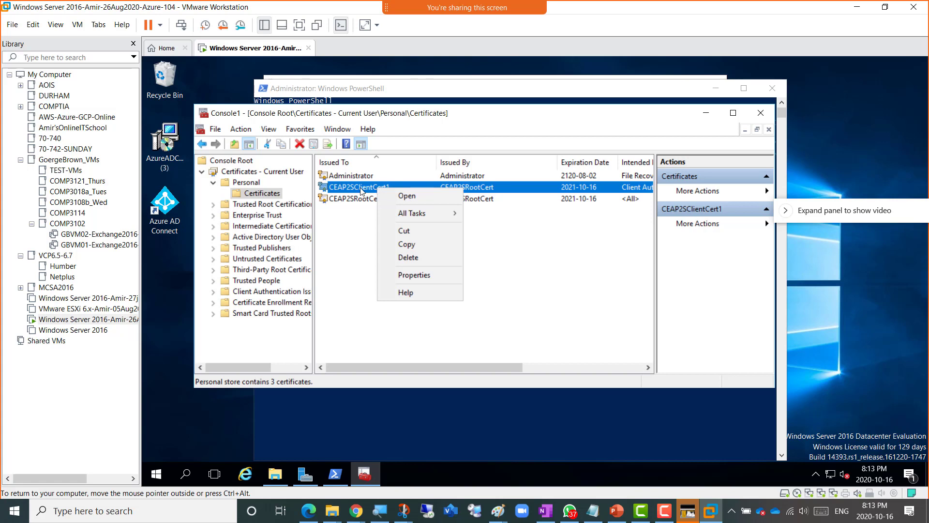
mouse_move(425, 211)
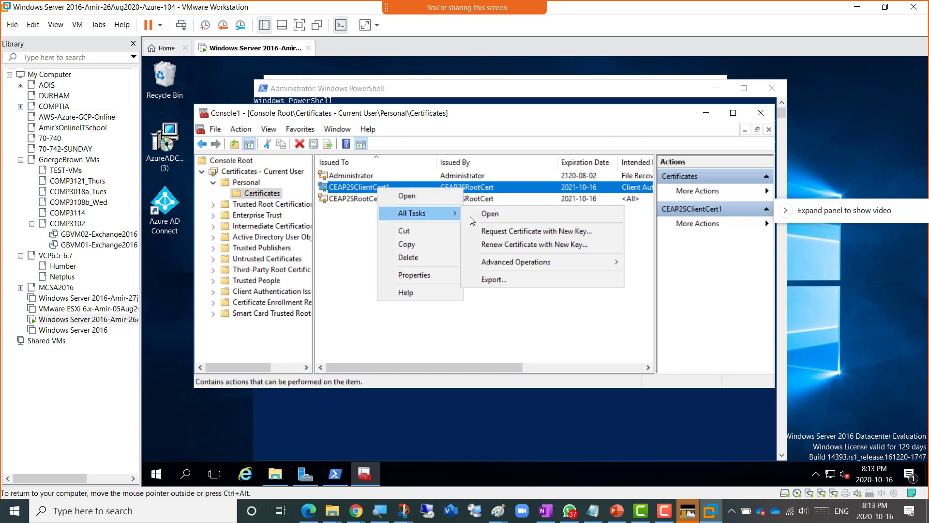
left_click(523, 282)
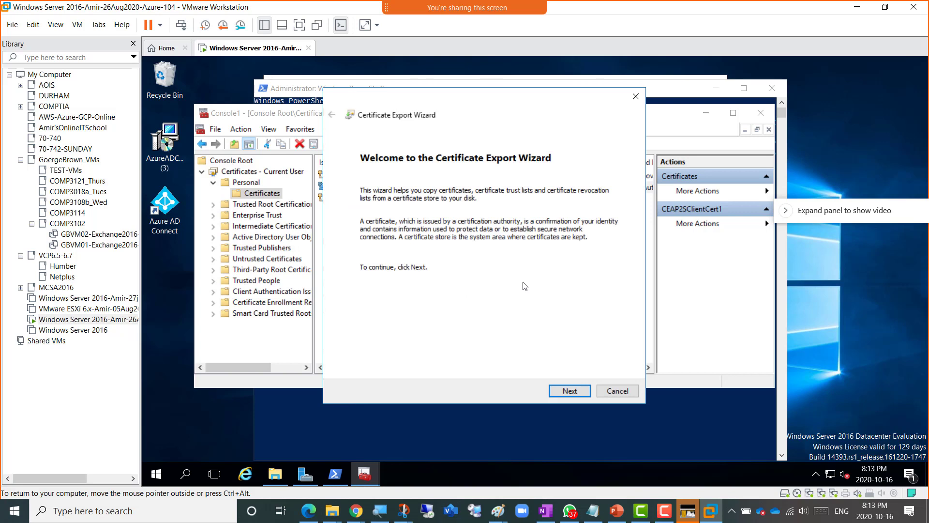
left_click(570, 393)
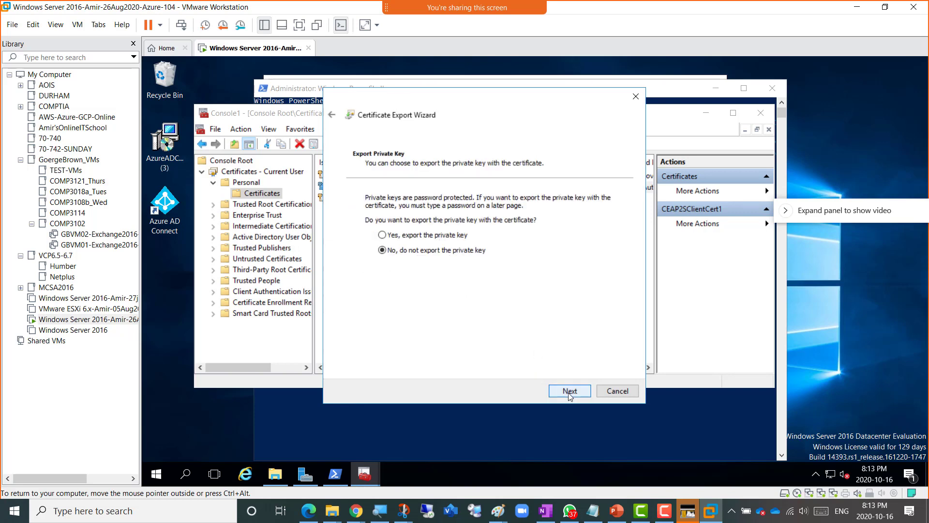
left_click(419, 236)
left_click(566, 395)
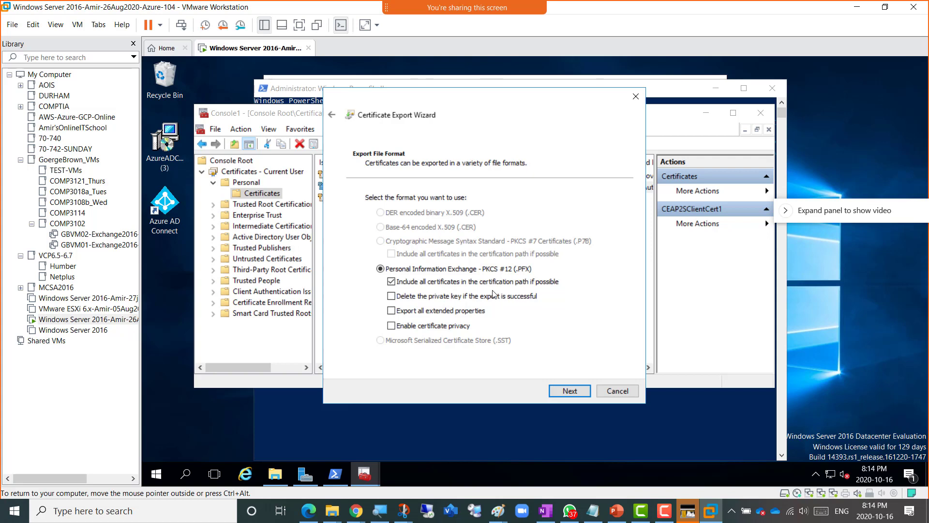
left_click(391, 325)
- Enable password protection on the Security page and enter the export password twice
left_click(571, 394)
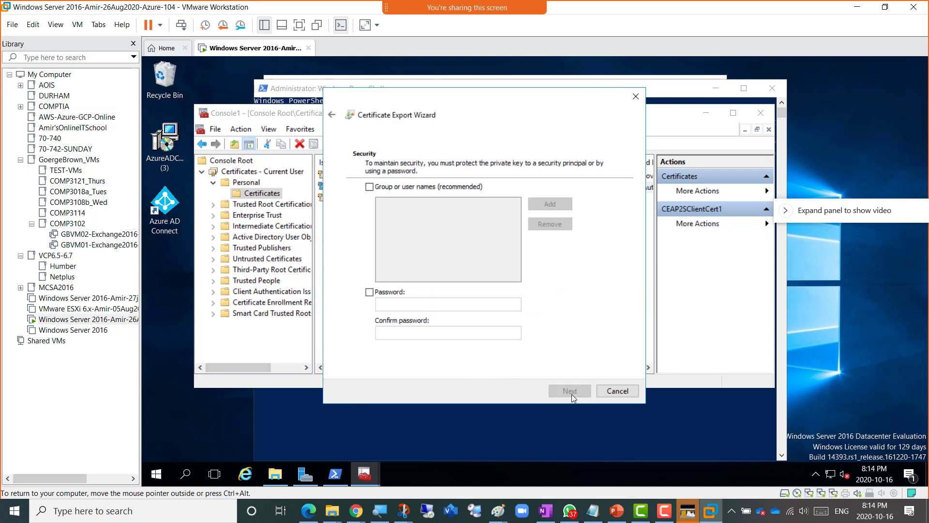
left_click(389, 294)
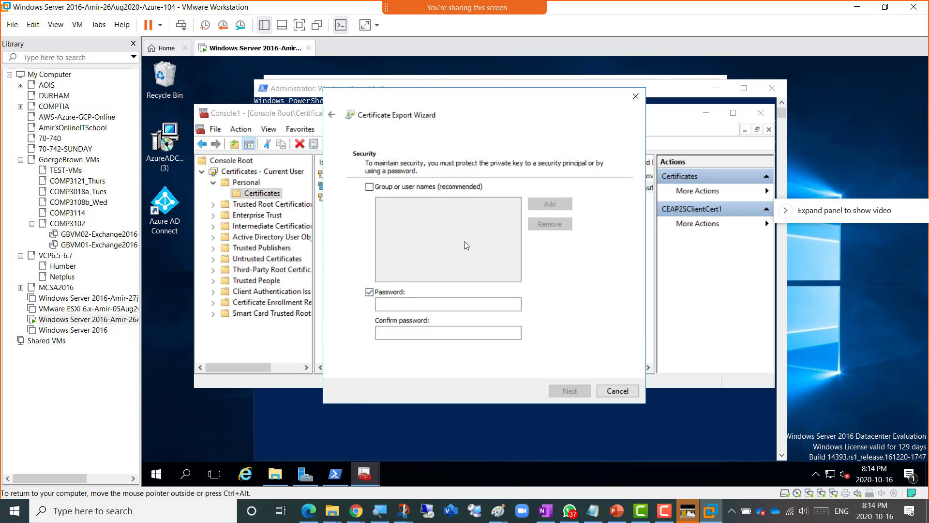
left_click(392, 306)
type("Pa$$w0rd")
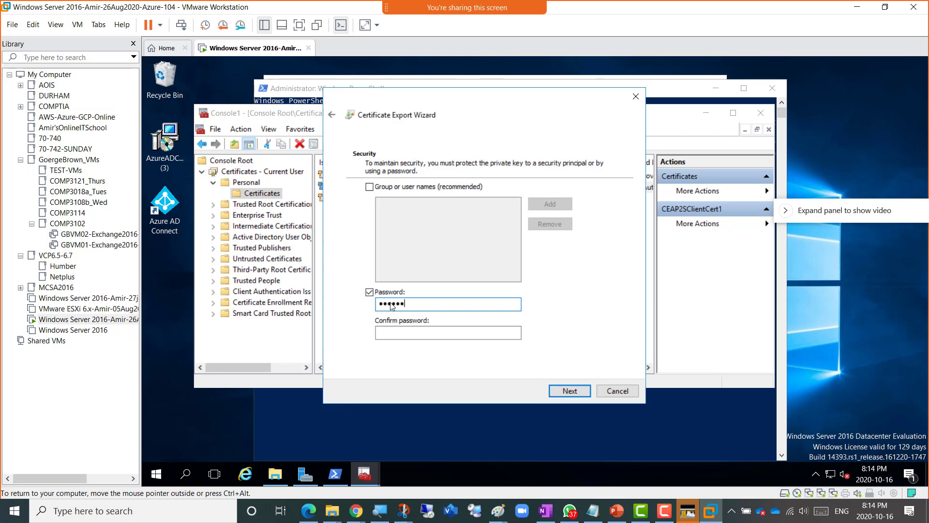
type("•••••")
left_click(410, 339)
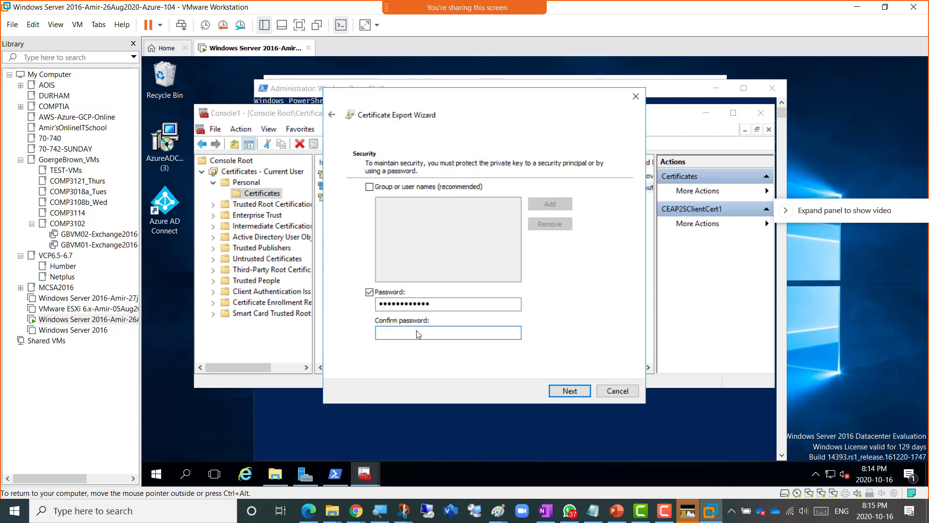
type("Pa$$w0")
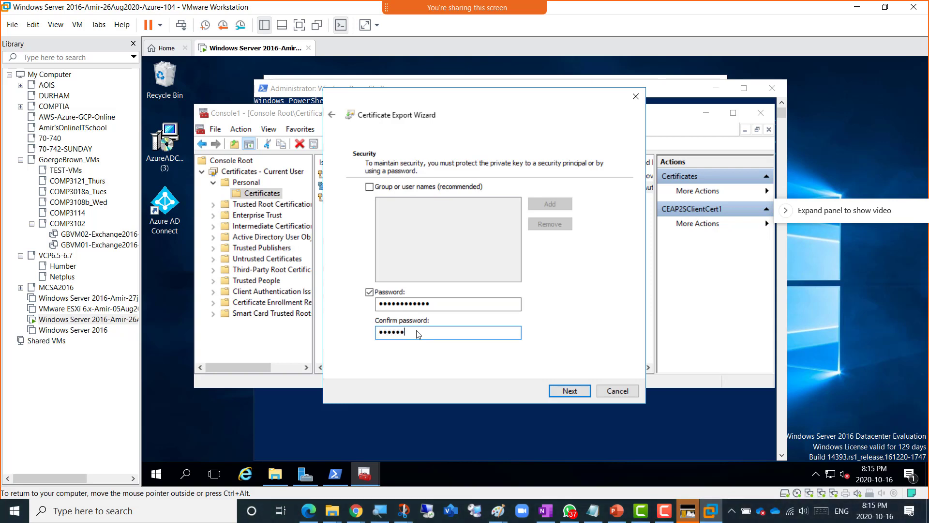
type("••••••")
- Save the export as ClientCert_for_VPNClient in Documents and continue to the summary page
left_click(566, 392)
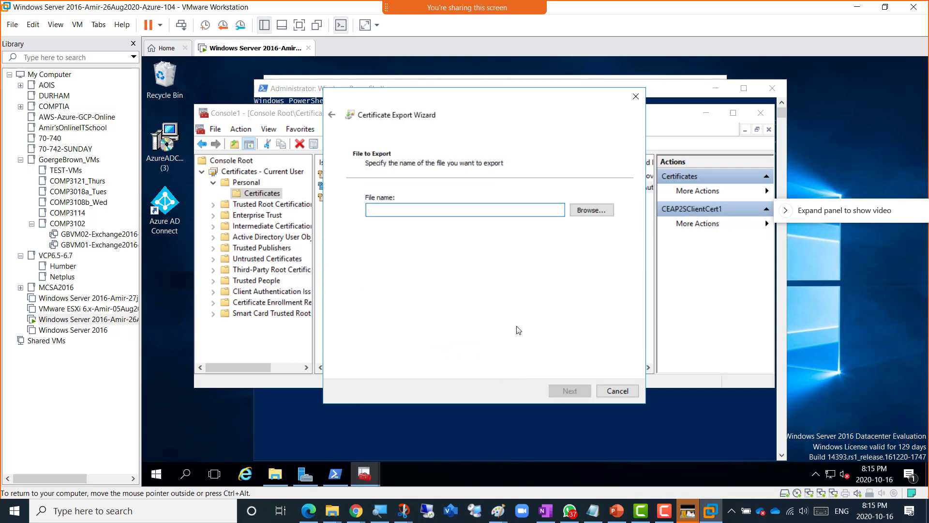
left_click(591, 213)
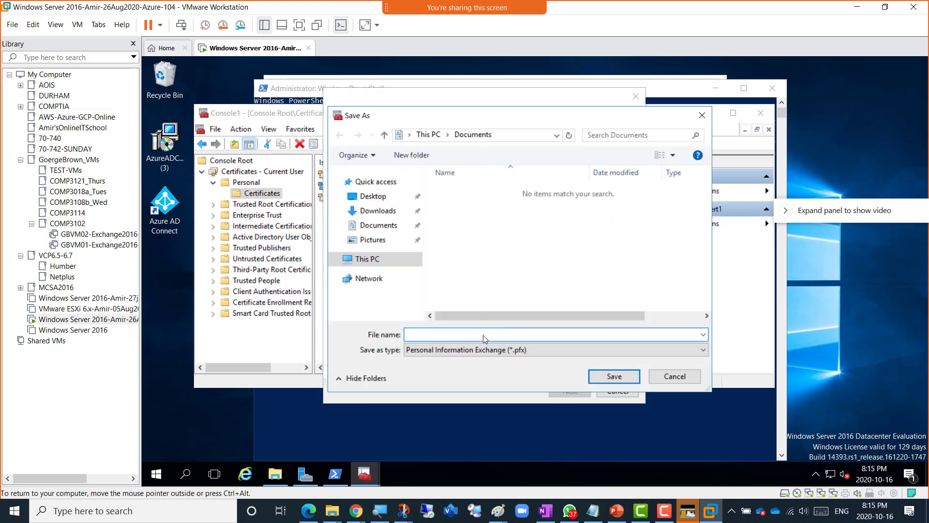
type("ClientCert_for_VPNClient")
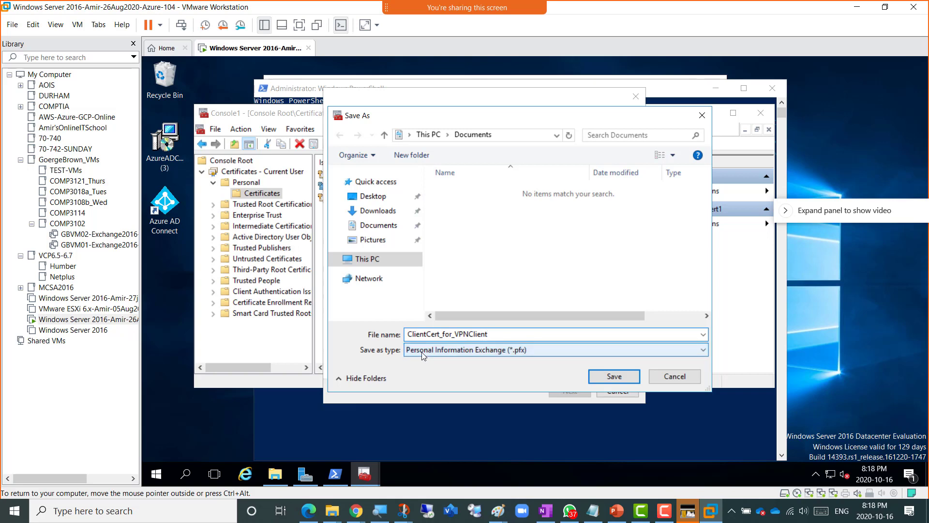
left_click(608, 378)
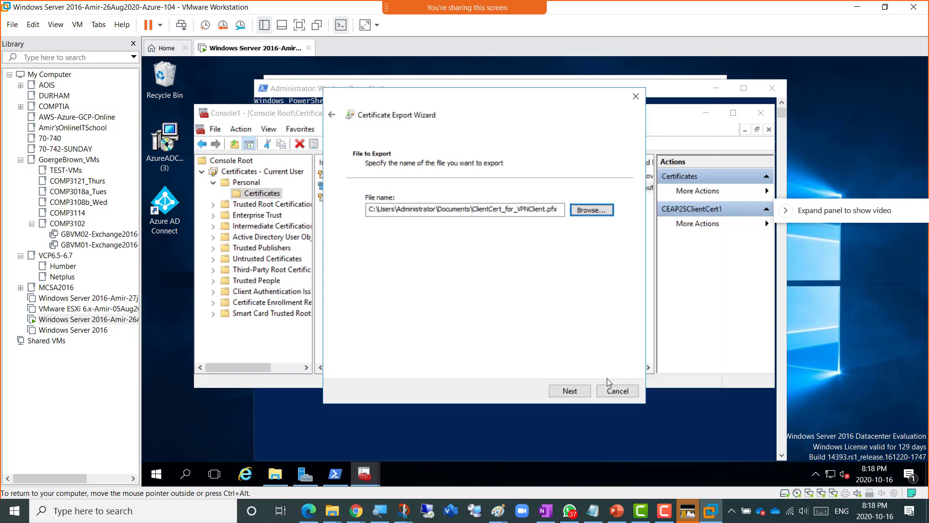
left_click(569, 391)
- Finish the certificate export and dismiss the 'export was successful' message
left_click(566, 391)
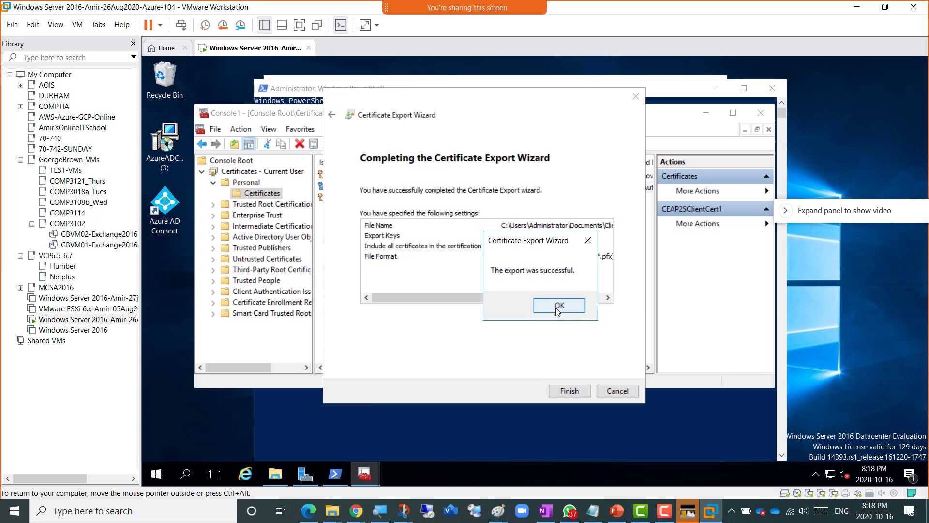
left_click(558, 306)
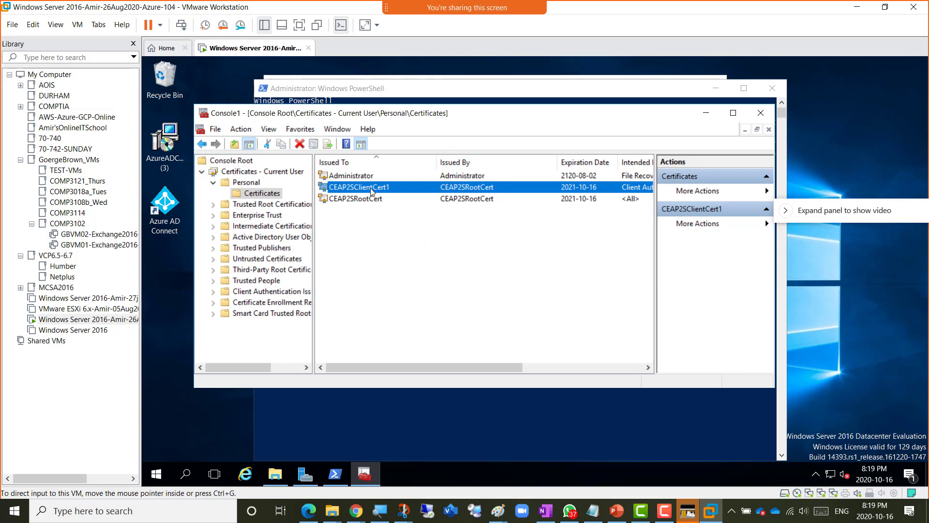
- Switch to the Point to Site VPN Lab diagram in Paint and select the Pencil tool
left_click(497, 511)
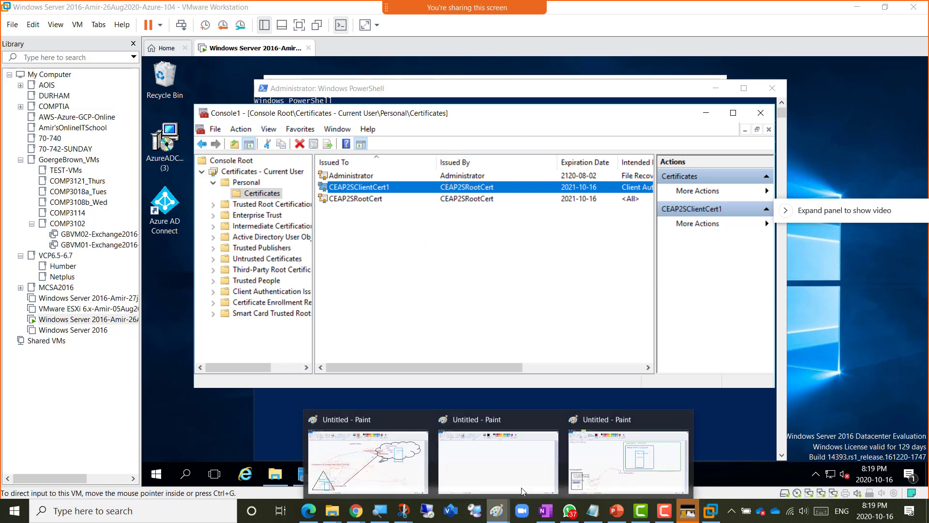
left_click(599, 469)
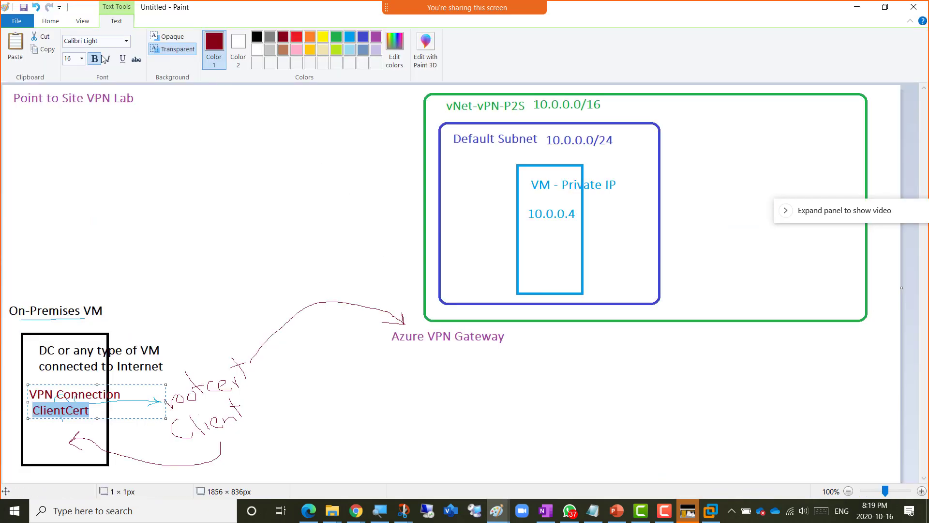
left_click(53, 26)
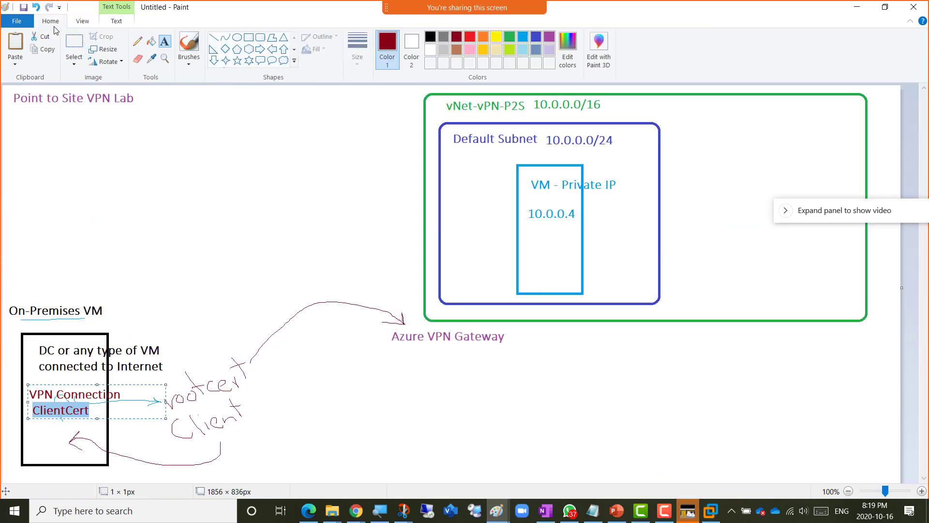
left_click(137, 41)
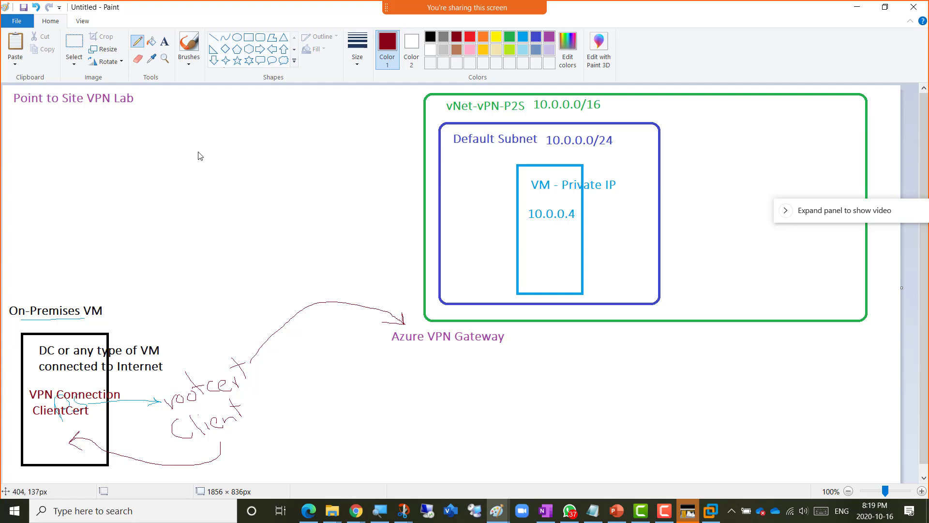
- Handwrite 'int' before CA, curve toward On-Premises VM, and write 'external' above the gateway arrow
mouse_move(197, 152)
left_mouse_down()
mouse_move(212, 173)
mouse_move(219, 147)
mouse_move(244, 159)
mouse_move(235, 158)
left_mouse_up()
left_click(141, 150)
mouse_move(153, 158)
left_mouse_down()
mouse_move(171, 159)
mouse_move(172, 145)
mouse_move(221, 133)
left_mouse_up()
mouse_move(154, 174)
left_mouse_down()
mouse_move(52, 271)
mouse_move(48, 293)
mouse_move(113, 289)
mouse_move(117, 259)
mouse_move(141, 279)
mouse_move(155, 235)
mouse_move(173, 258)
left_mouse_up()
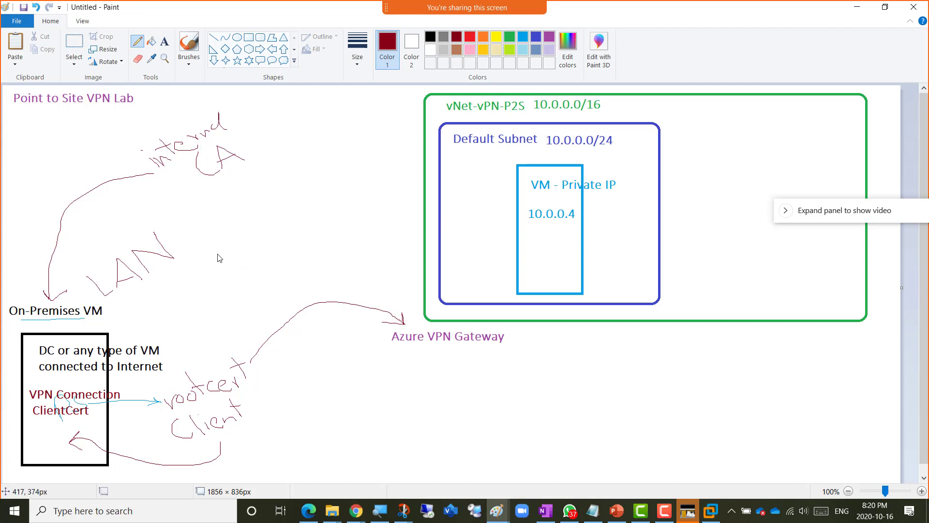
mouse_move(297, 231)
left_mouse_down()
mouse_move(325, 231)
mouse_move(320, 216)
mouse_move(334, 220)
mouse_move(377, 199)
left_mouse_up()
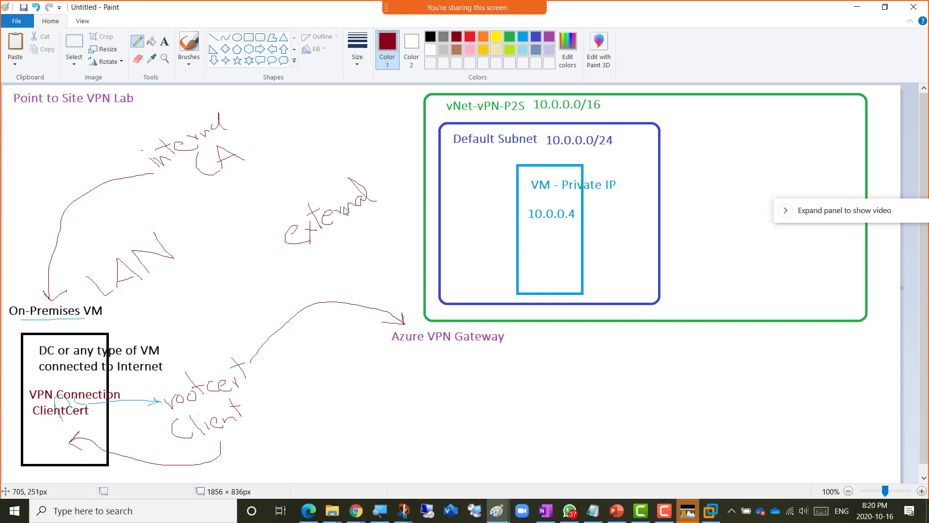
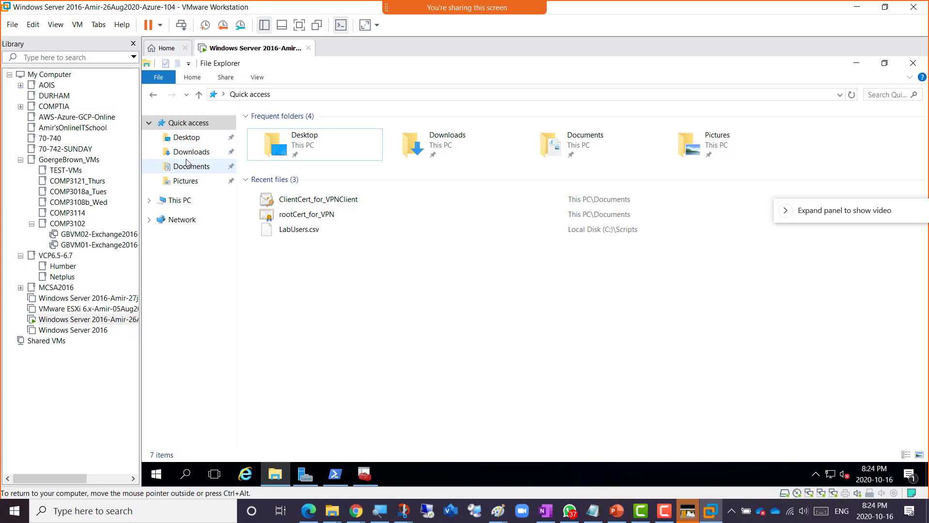
- Show the Documents folder with ClientCert_for_VPNClient and rootCert_for_VPN, then return to the Paint diagram
left_click(188, 167)
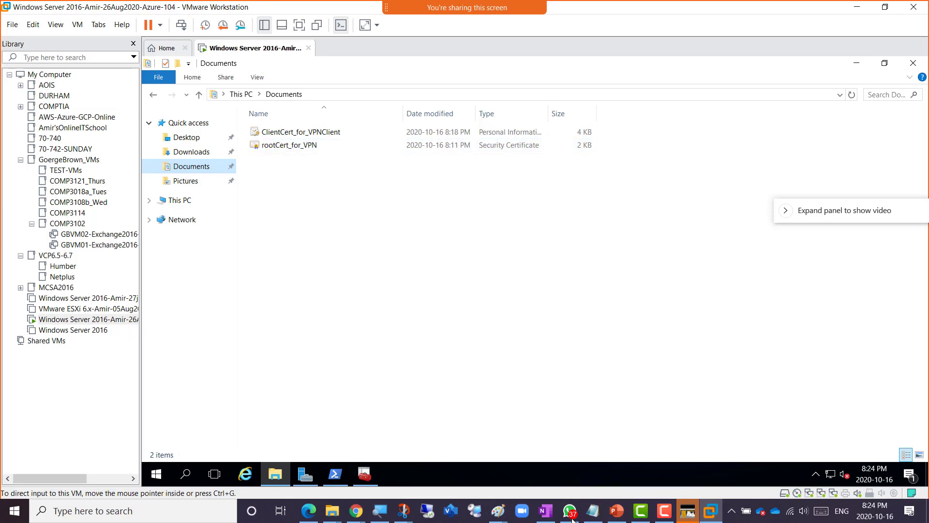
mouse_move(499, 511)
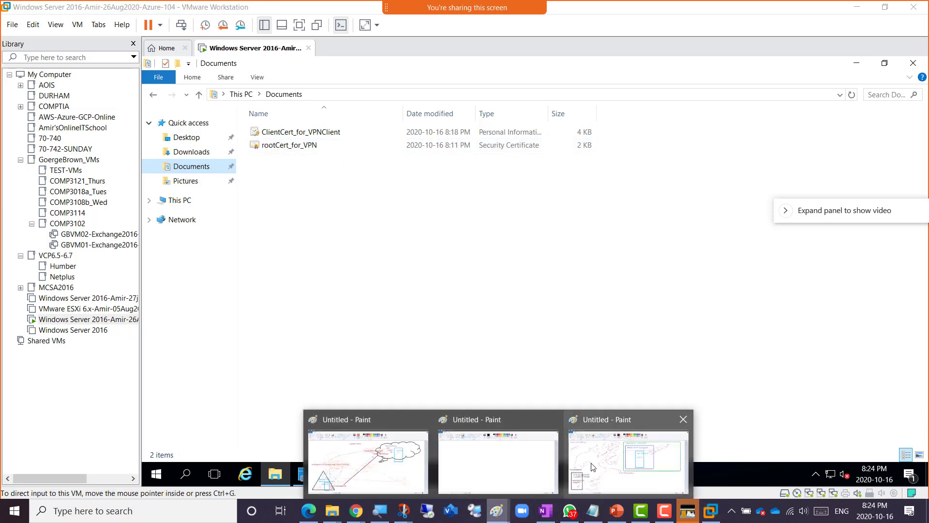
left_click(594, 450)
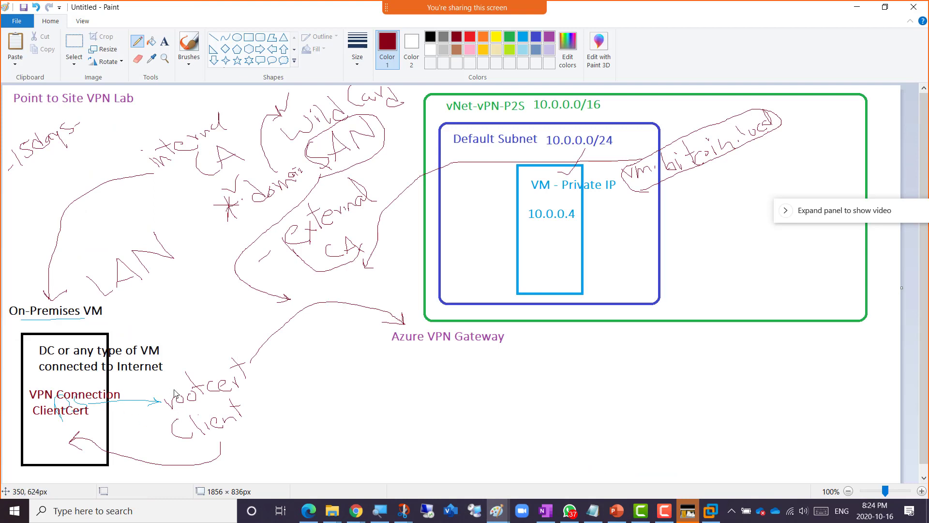
- Draw strokes rising from rootcert and joining Azure VPN Gateway to the subnet box, then switch to OneNote
left_click_drag(187, 384, 191, 343)
left_click_drag(446, 333, 463, 300)
key("alt+Tab")
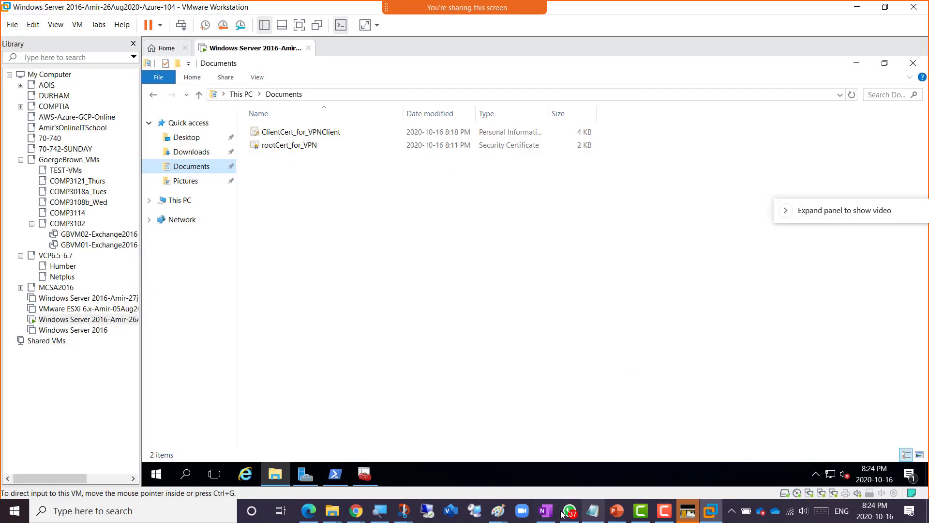
left_click(546, 513)
scroll(510, 424, "down", 1)
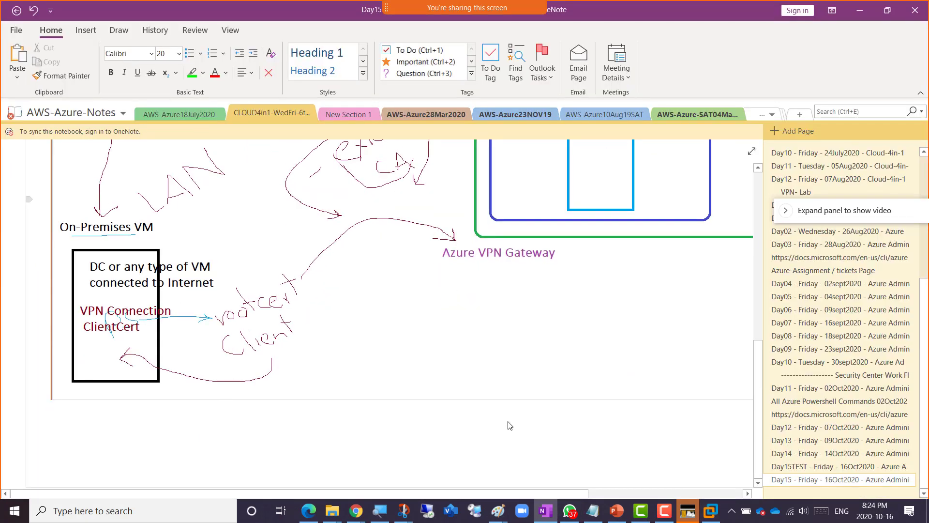
- Review the Day15TEST page's certificate-export screenshots, then return to the VMware window
left_click(827, 467)
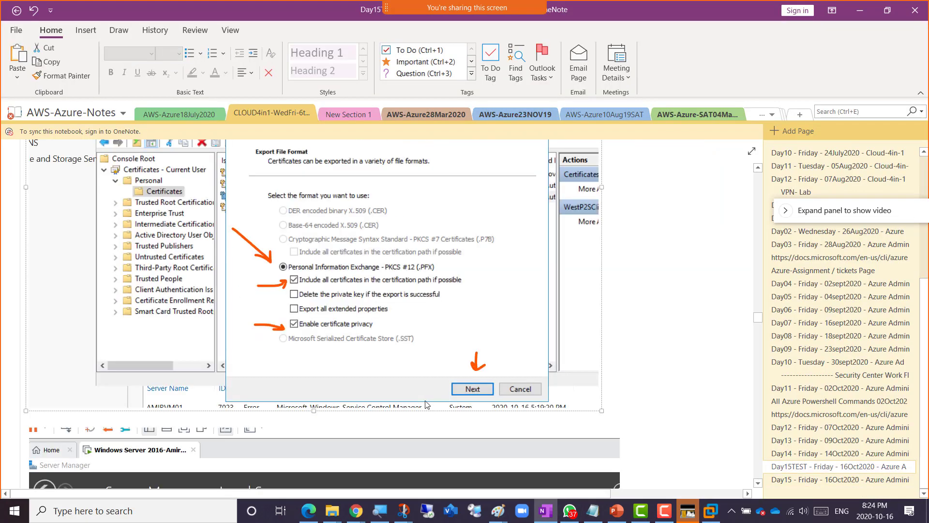
scroll(428, 410, "down", 1)
scroll(429, 411, "down", 12)
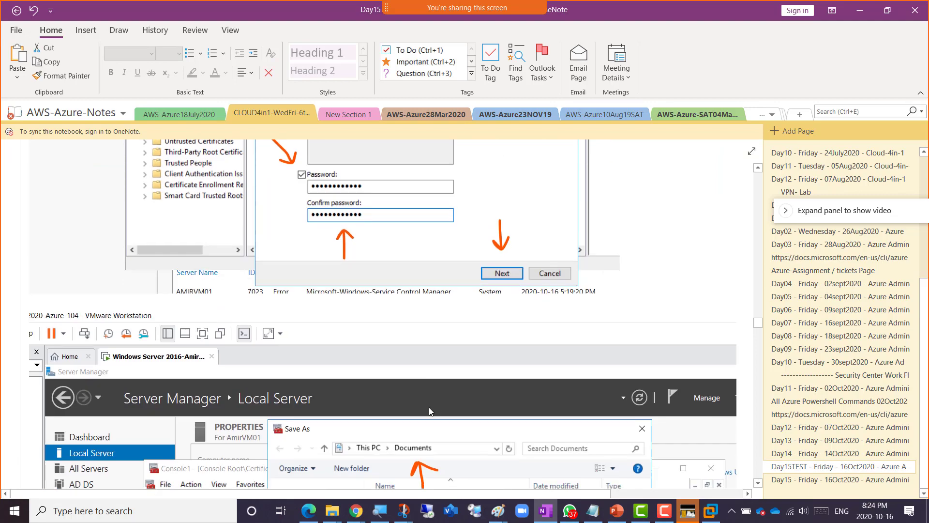
scroll(429, 410, "down", 10)
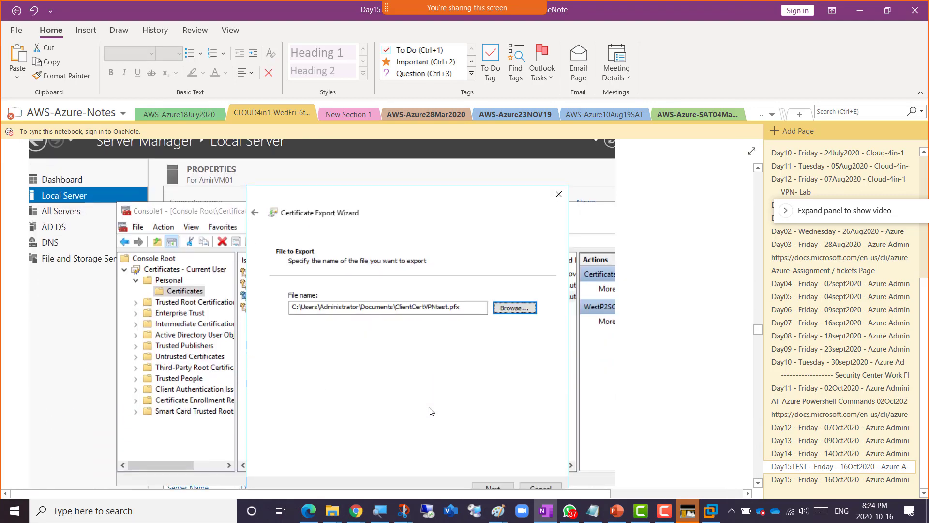
scroll(431, 411, "down", 12)
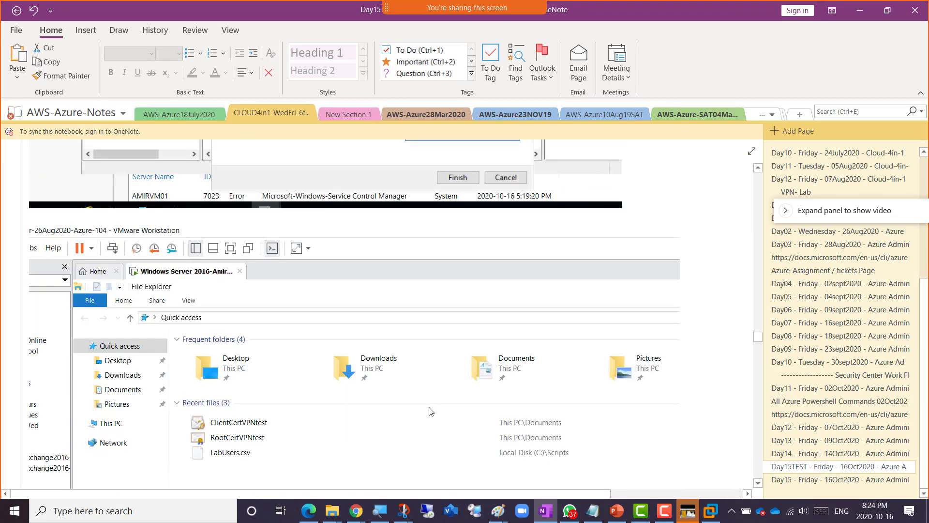
scroll(430, 411, "down", 12)
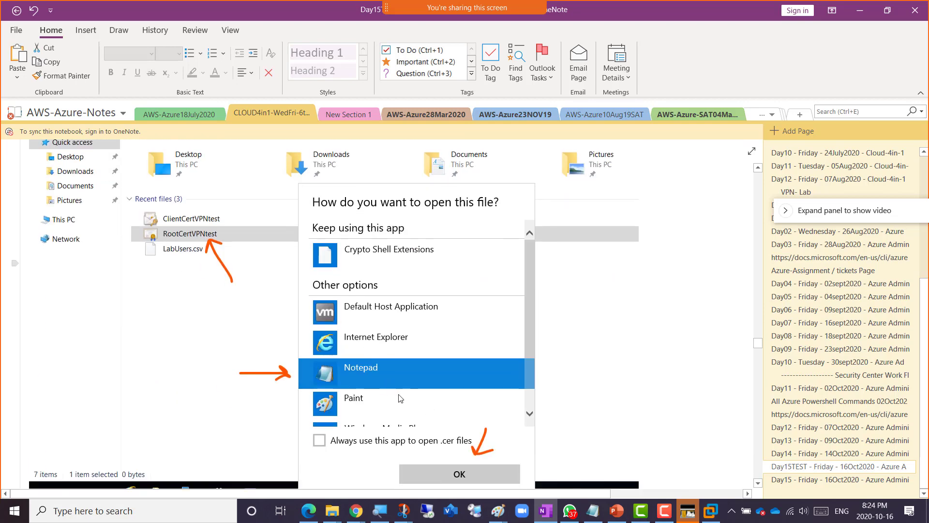
scroll(412, 393, "down", 12)
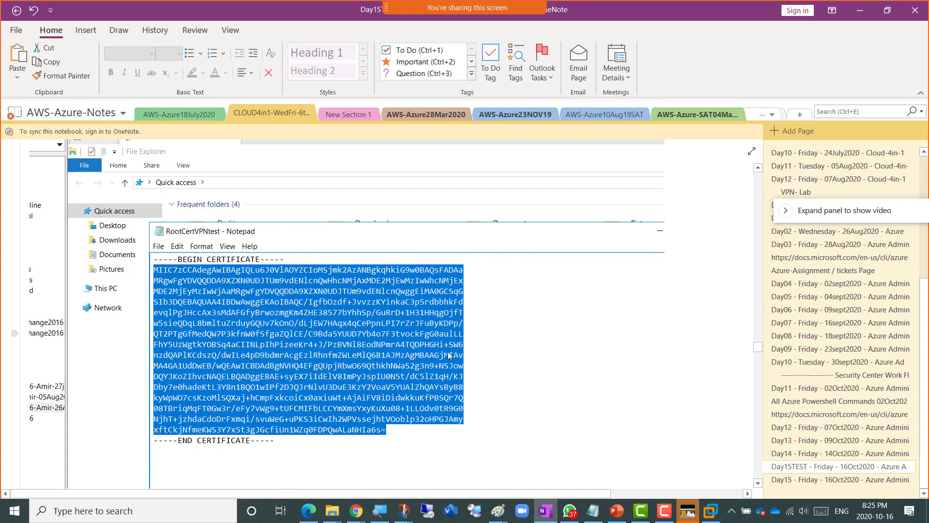
key("alt+Tab")
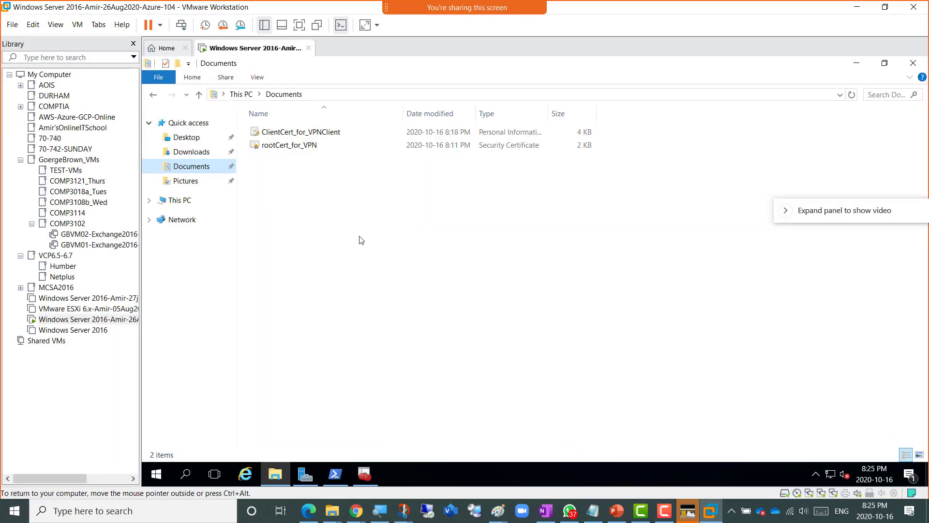
- Open rootCert_for_VPN as text in Notepad
right_click(301, 150)
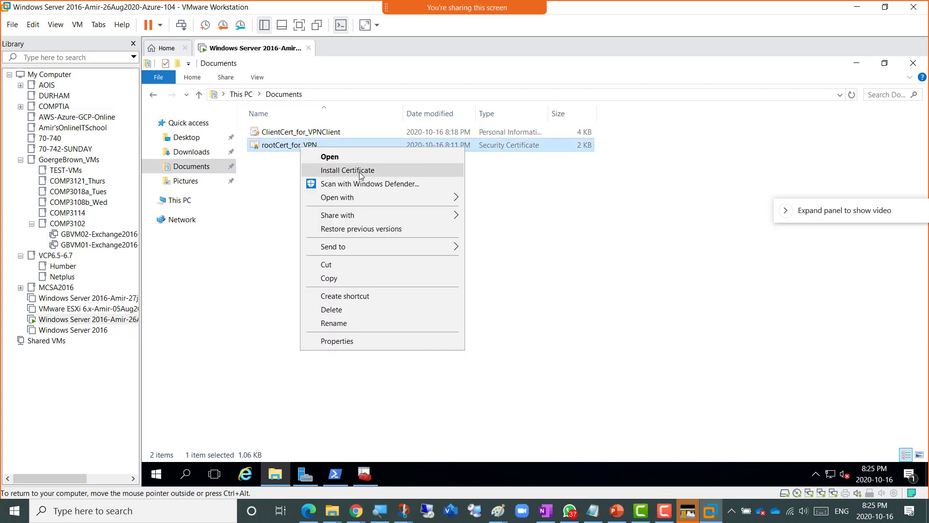
mouse_move(396, 200)
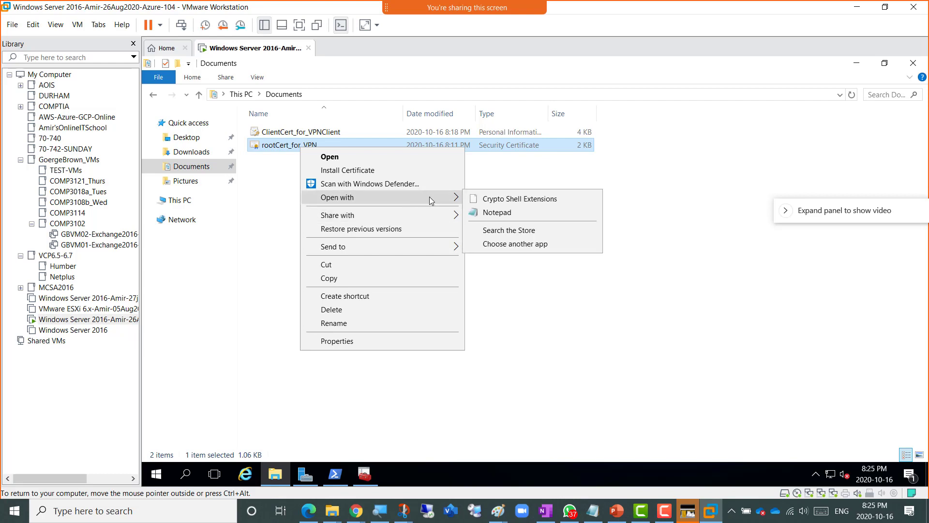
left_click(499, 216)
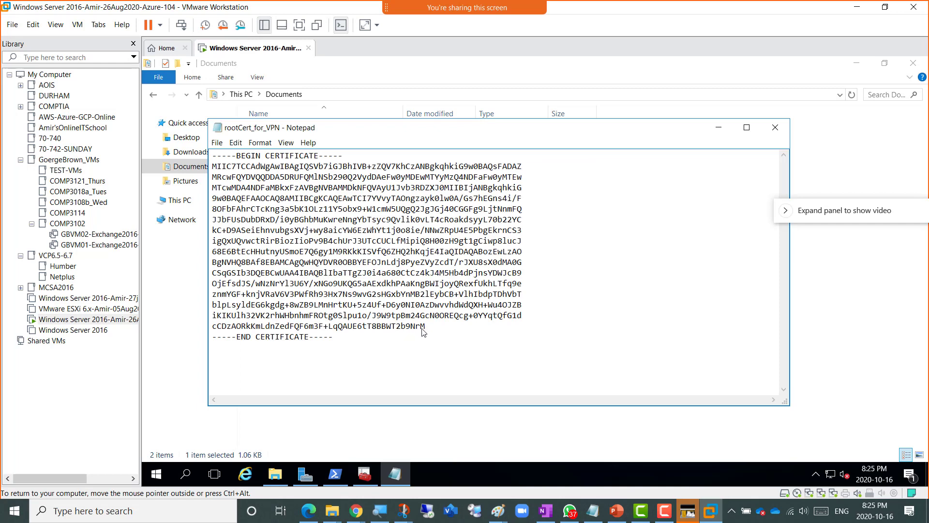
- Copy the certificate's base64 body and bring the Azure portal forward
left_click_drag(426, 327, 205, 170)
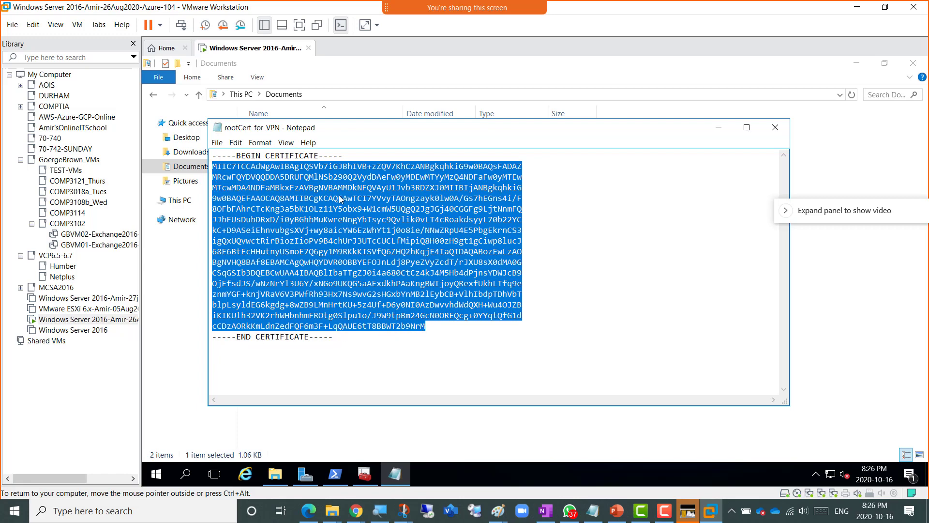
right_click(284, 194)
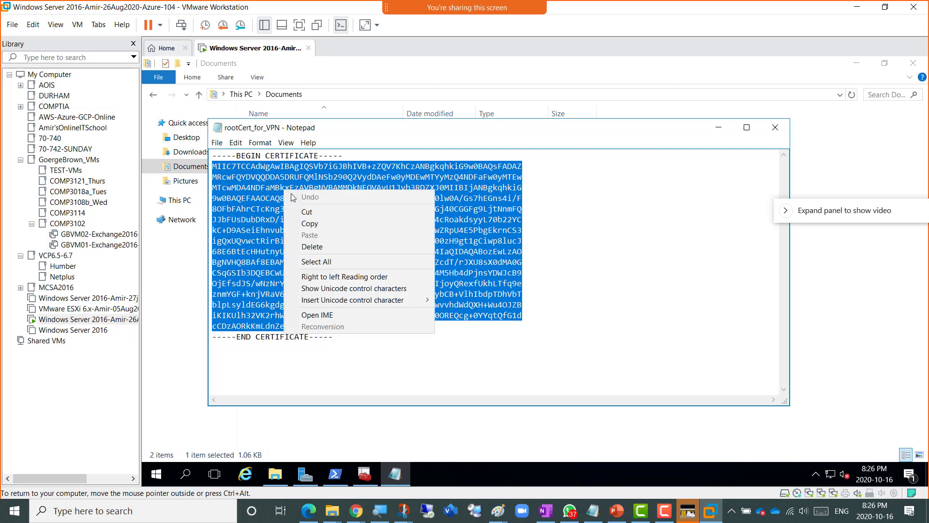
left_click(318, 225)
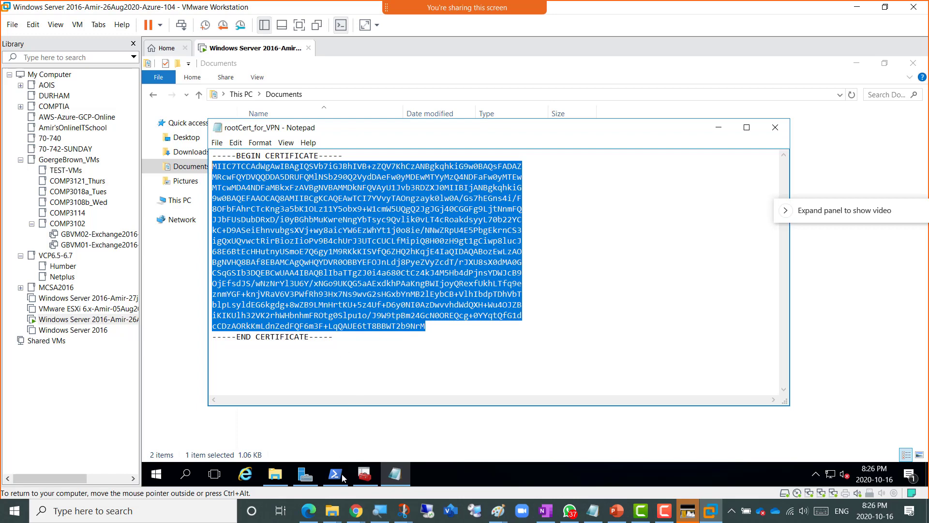
mouse_move(356, 509)
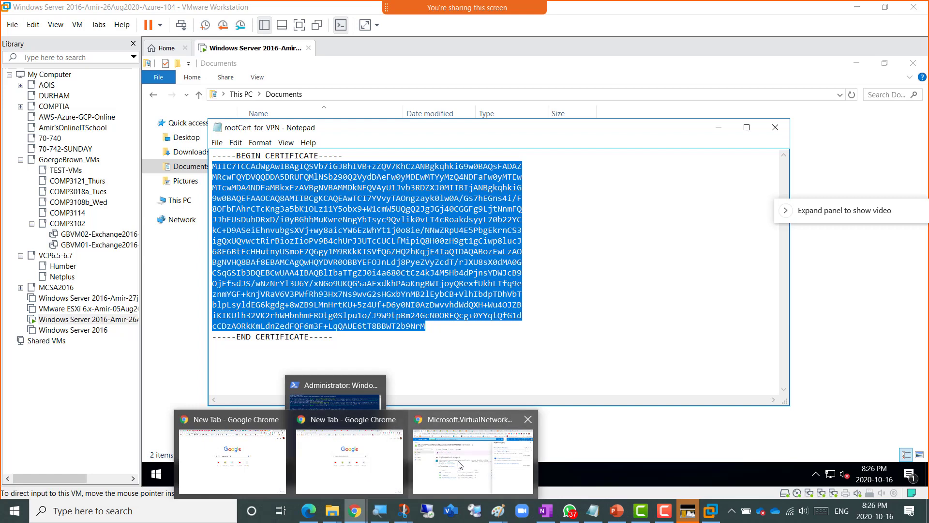
left_click(460, 465)
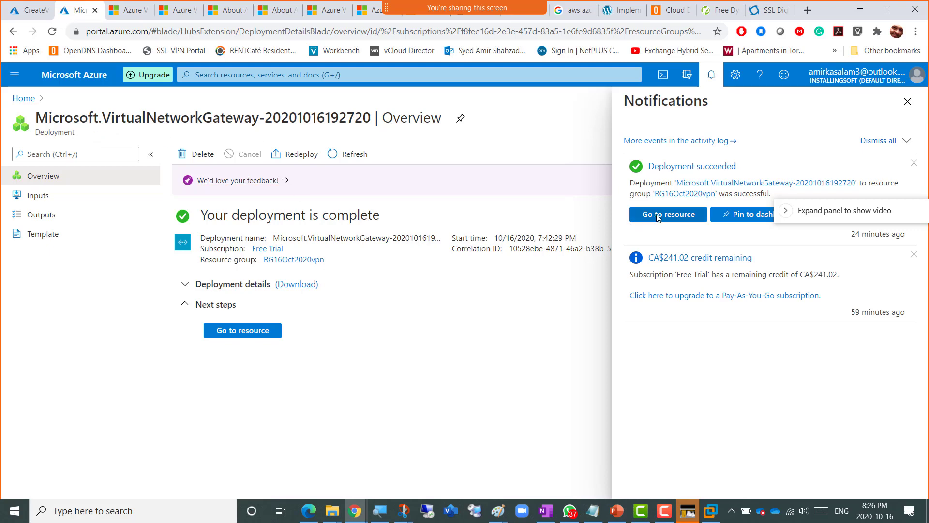
- Start configuring point-to-site on the AzureVNG-for-VPN virtual network gateway
left_click(324, 74)
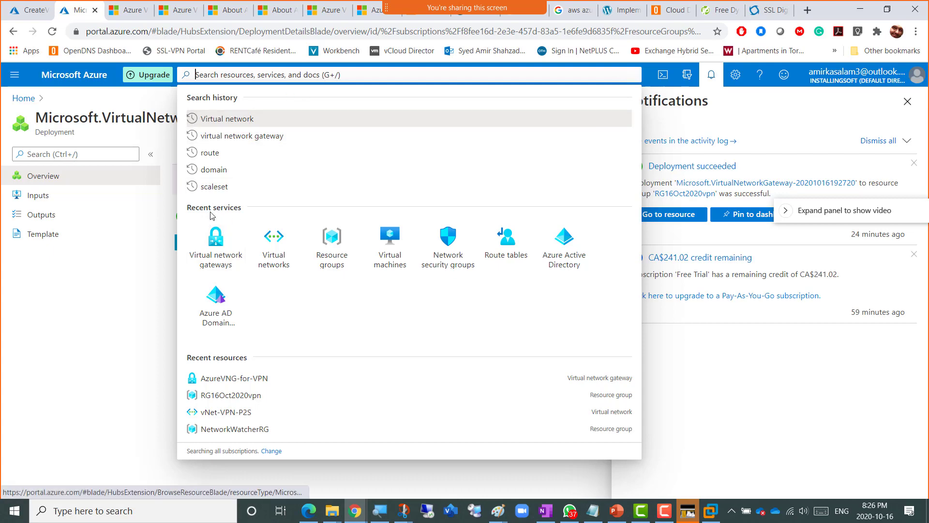
left_click(219, 257)
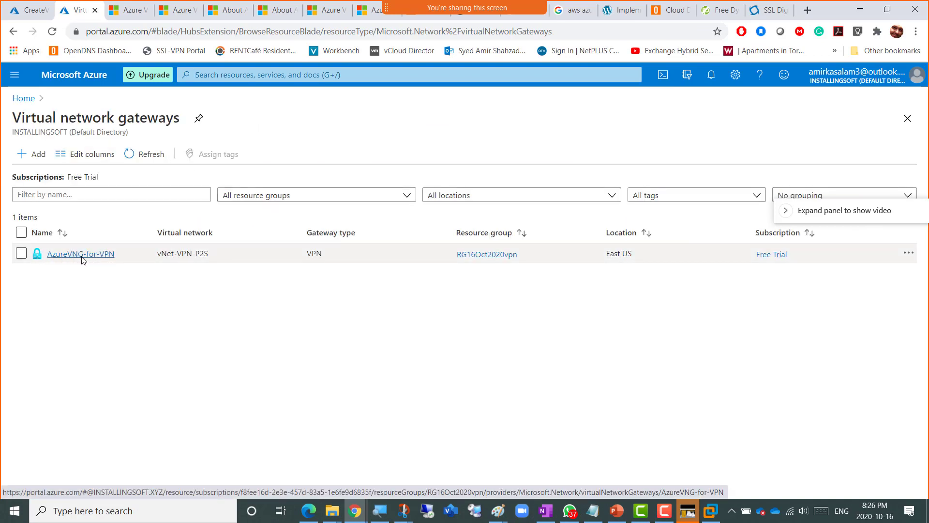
left_click(80, 256)
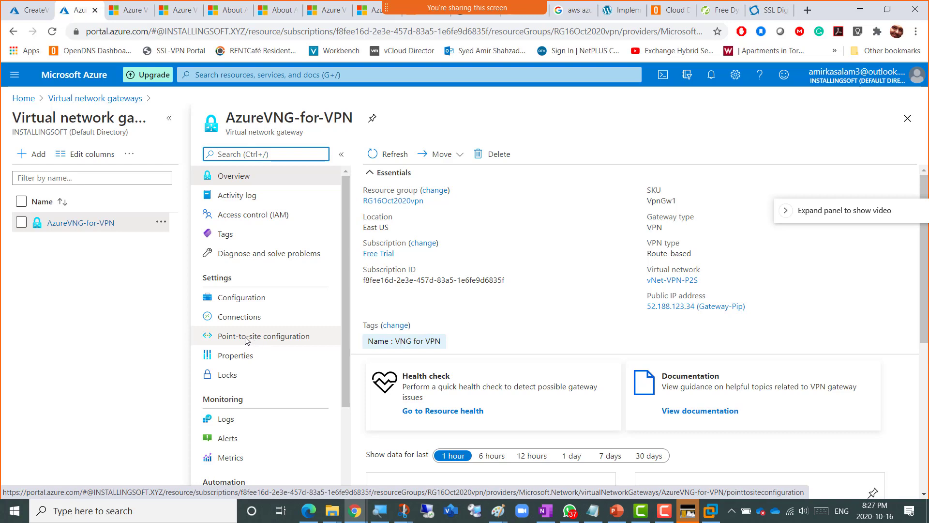
left_click(246, 341)
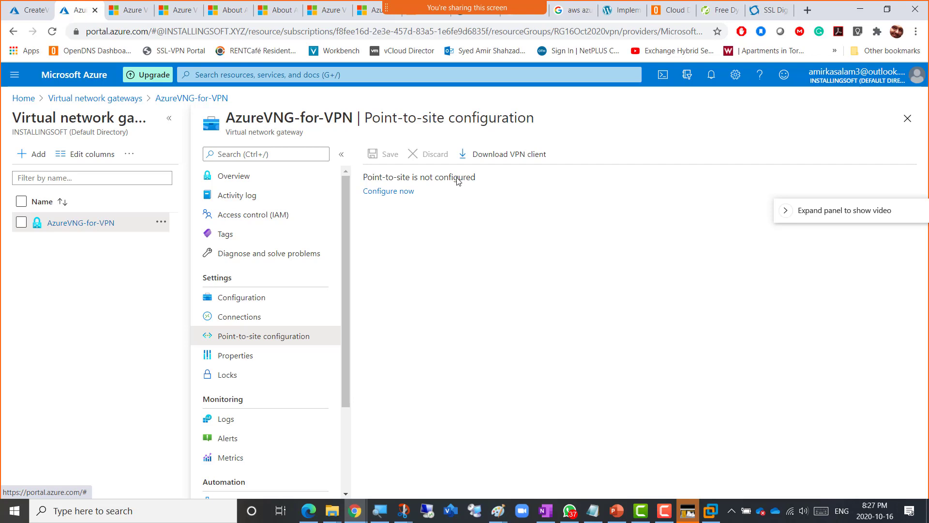
left_click(389, 192)
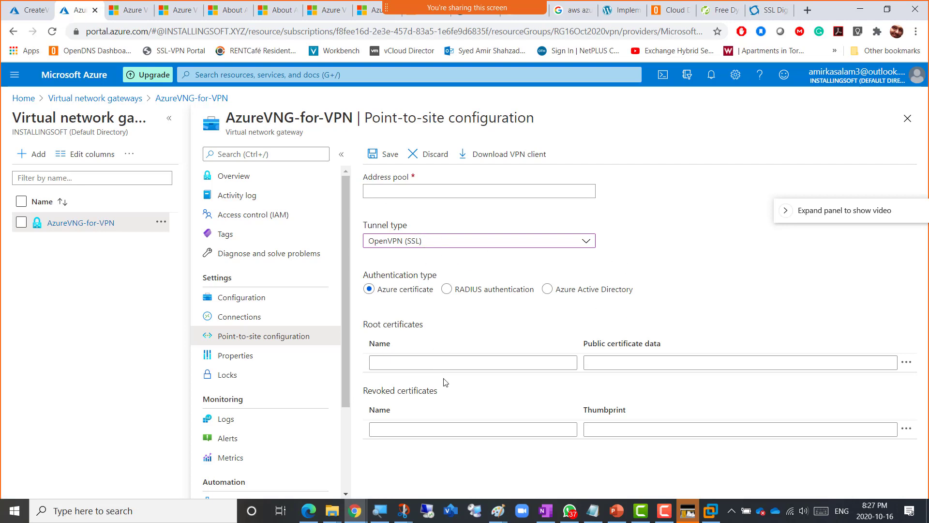
- Select the Address pool field, then bring the Paint network diagram forward
left_click(389, 195)
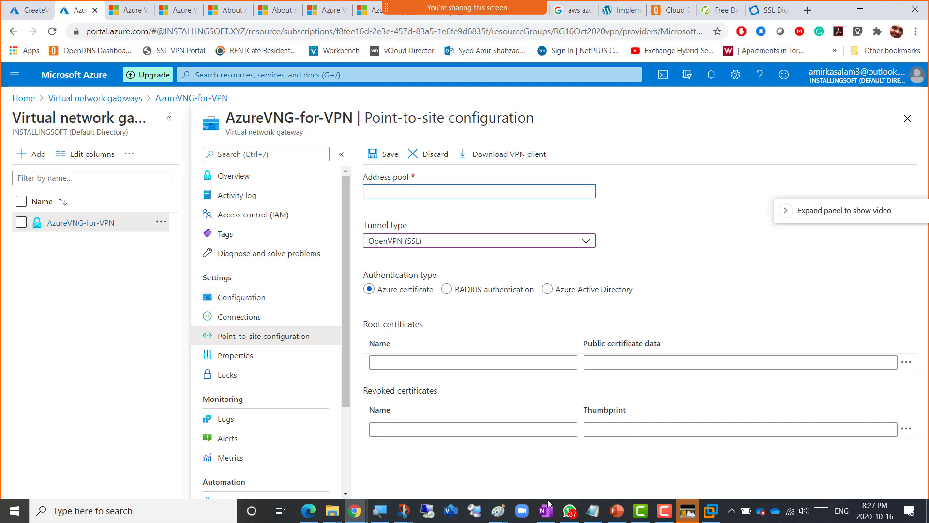
left_click(497, 511)
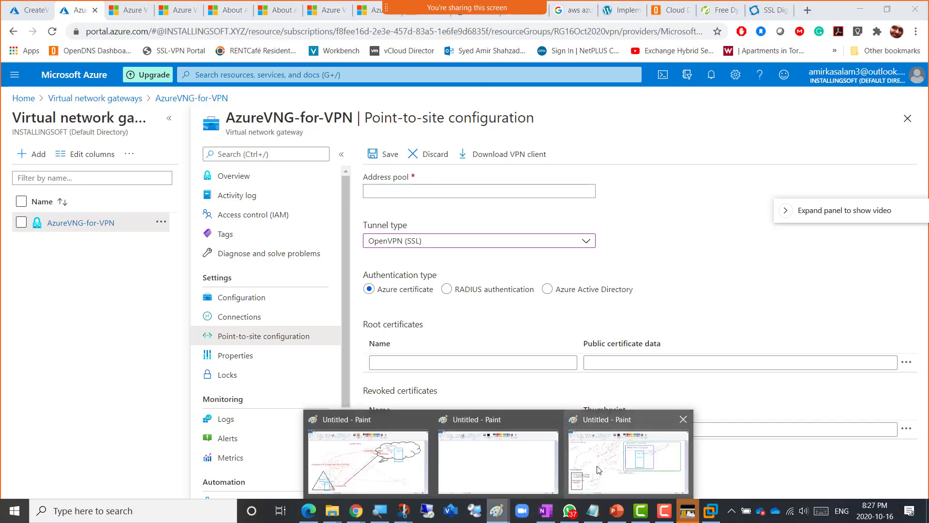
left_click(628, 454)
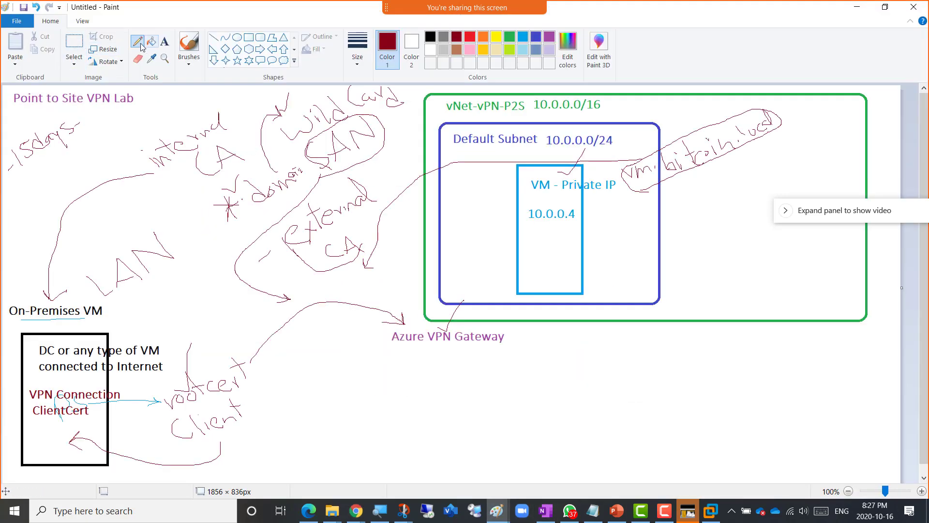
- Draw four grey parallel lines joining the on-premises box to the vNet
left_click(443, 37)
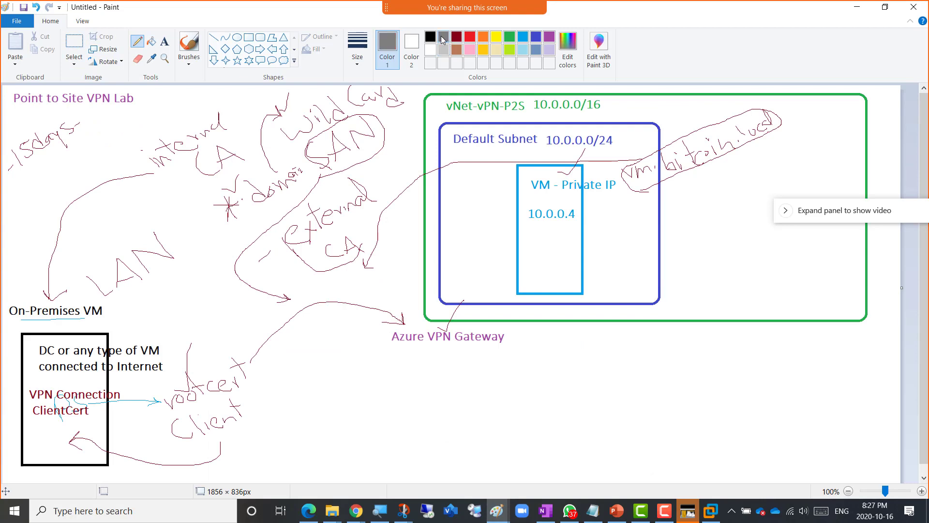
left_click(214, 37)
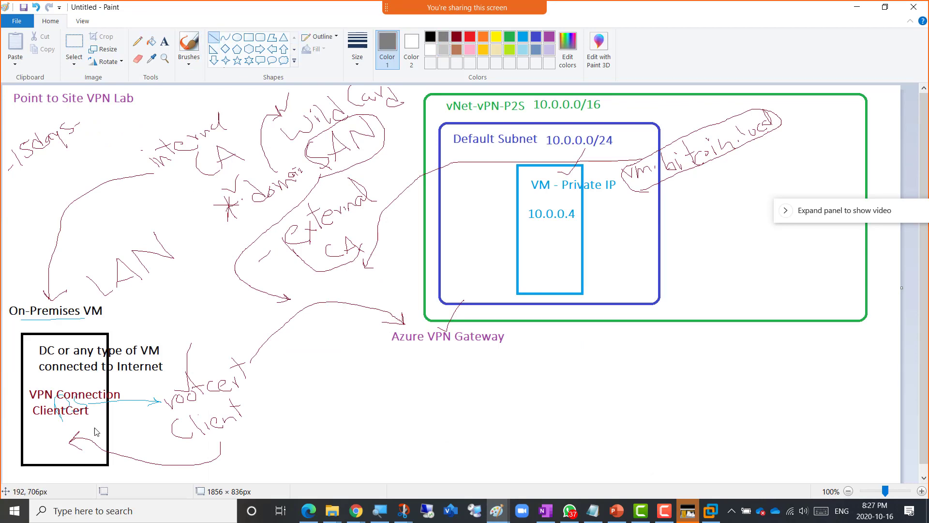
mouse_move(92, 434)
left_mouse_down()
mouse_move(193, 412)
mouse_move(249, 322)
mouse_move(491, 236)
left_mouse_up()
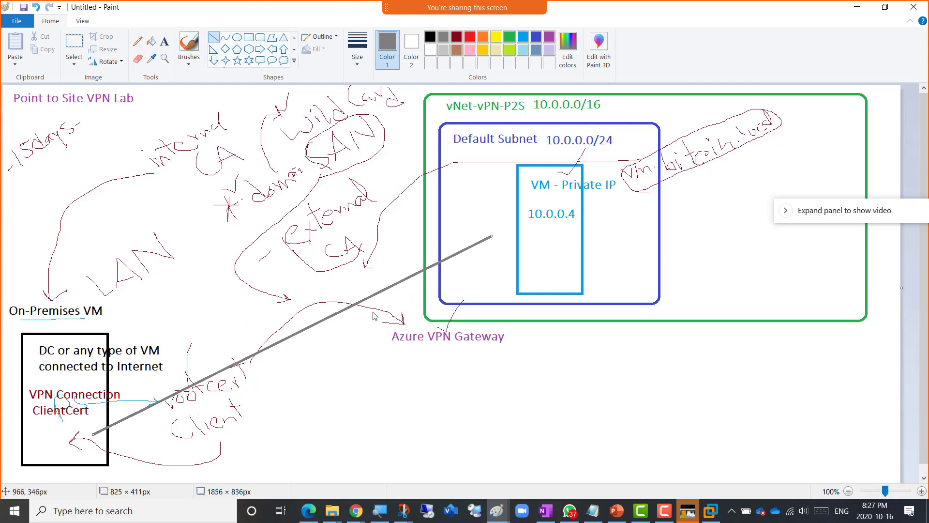
left_click(98, 455)
mouse_move(98, 451)
left_mouse_down()
mouse_move(343, 357)
mouse_move(469, 266)
left_mouse_up()
left_click_drag(105, 473, 231, 419)
left_click_drag(369, 346, 485, 287)
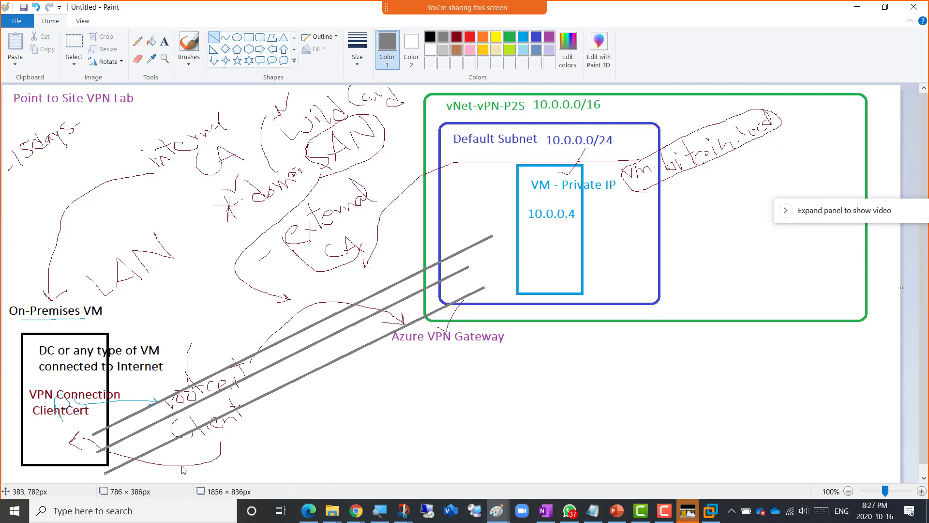
mouse_move(151, 471)
left_mouse_down()
mouse_move(398, 362)
mouse_move(517, 293)
left_mouse_up()
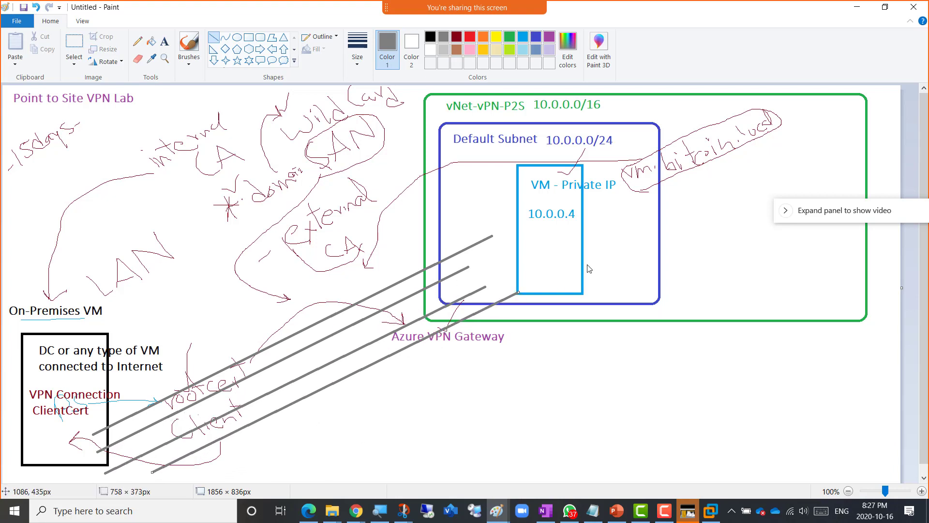
- Add a 'VPN DHCP' note saying an IP range must be assigned to the VPN gateway for clients
left_click(164, 41)
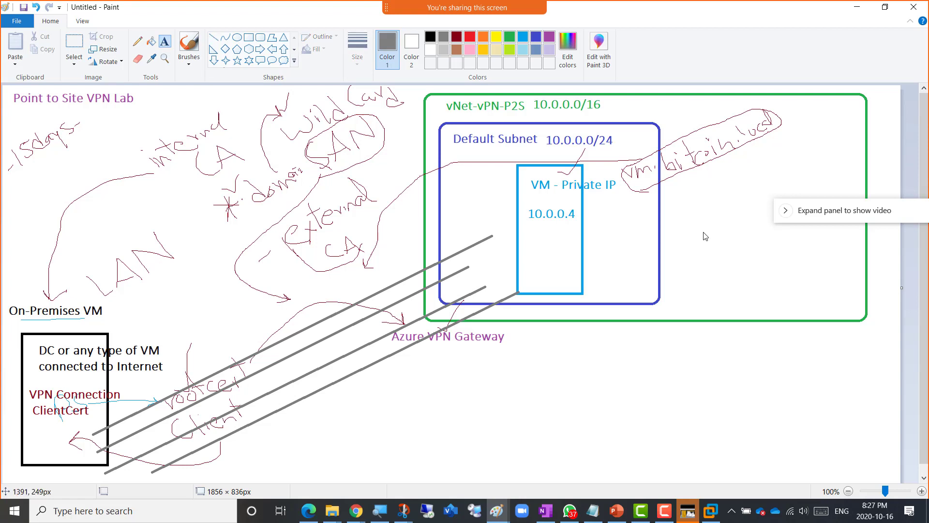
left_click(665, 236)
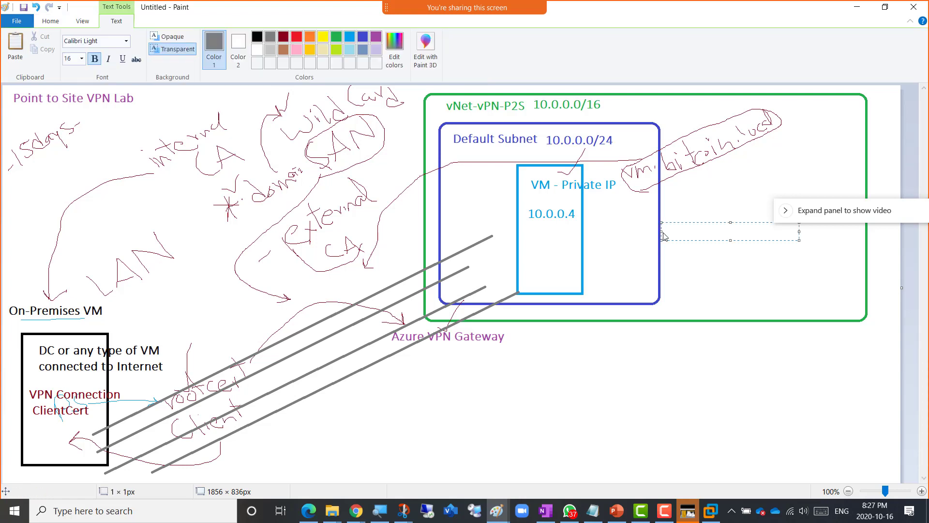
type("VPN DHCP")
key("Return")
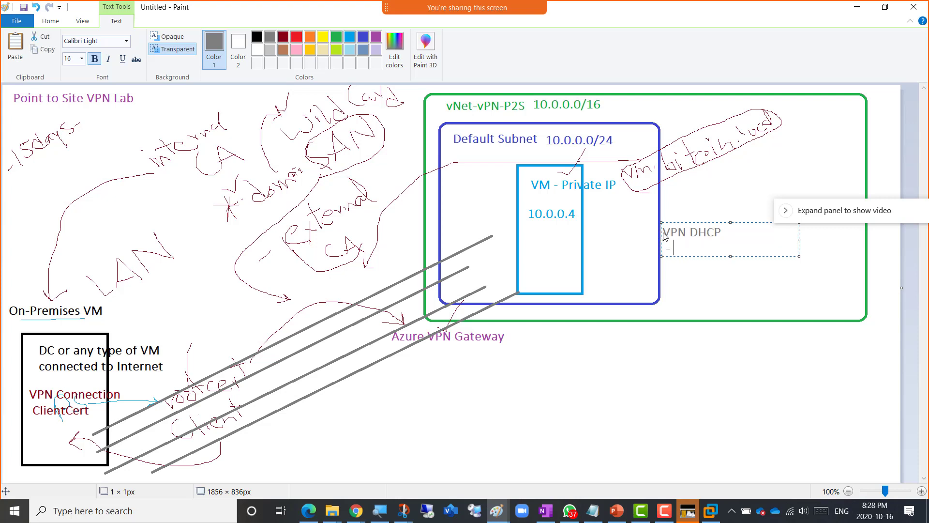
type("- Ip Range needs to be")
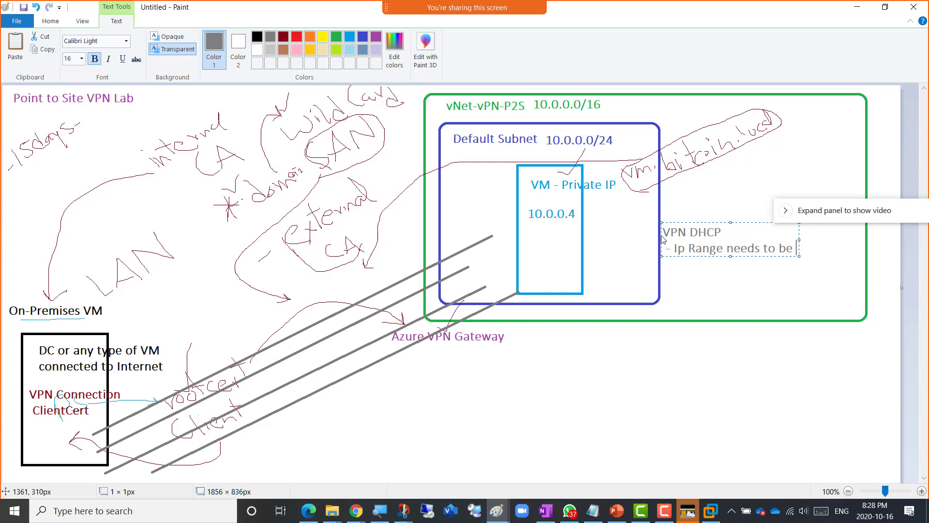
type(" assigned to ")
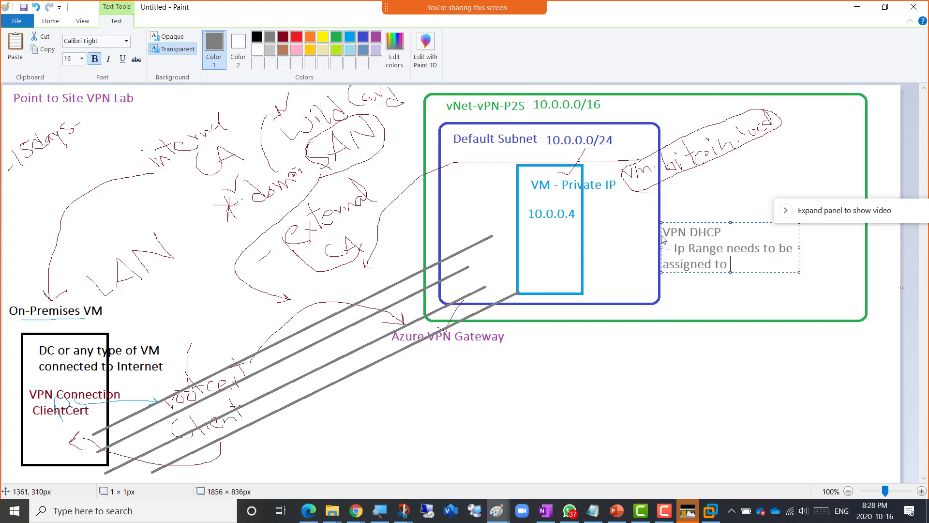
type("VPN gatewa")
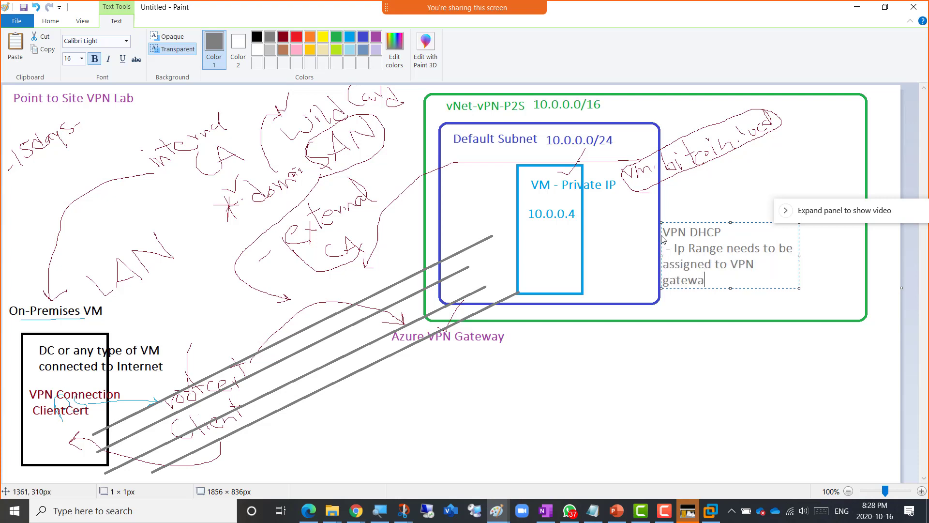
type("y so it could give ")
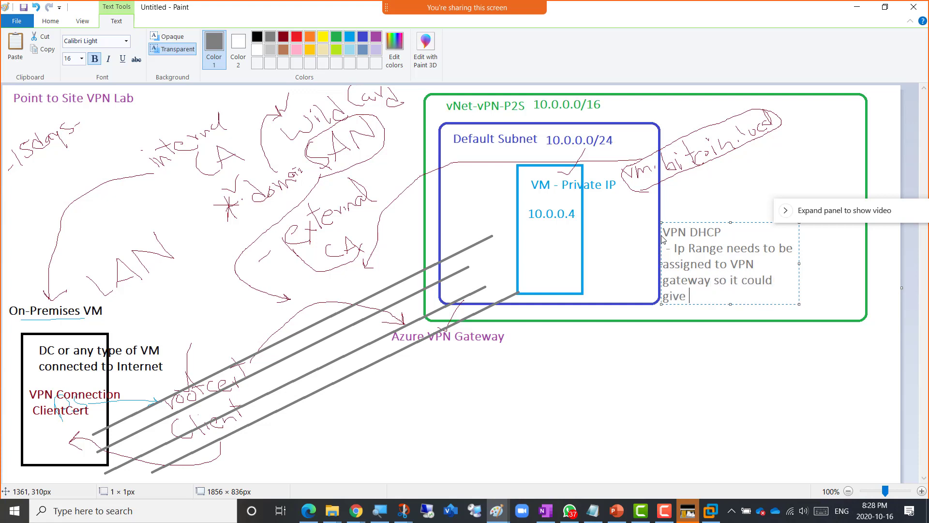
type("IPs to Vpn client machines")
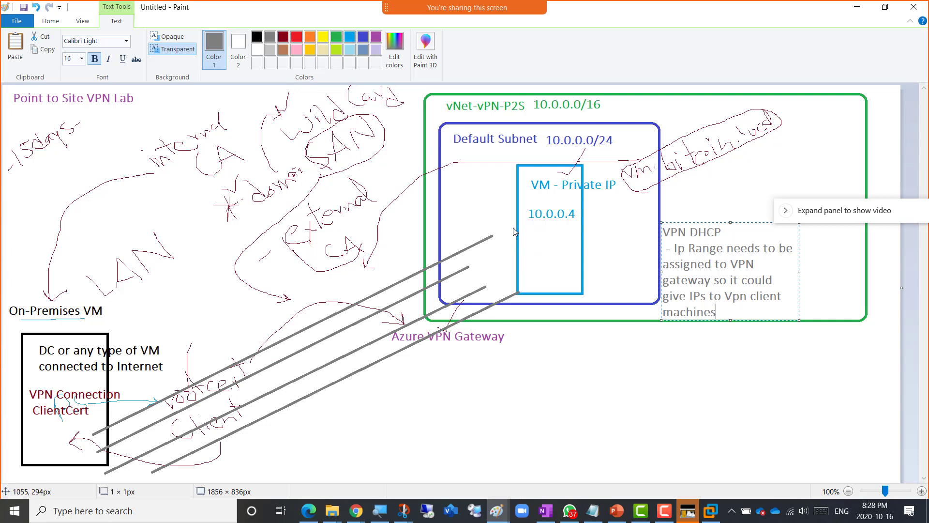
- Draw an arrow into the VM box and add dark red 'Local IP' / 'VPN IP' labels in the on-premises box
left_click(58, 23)
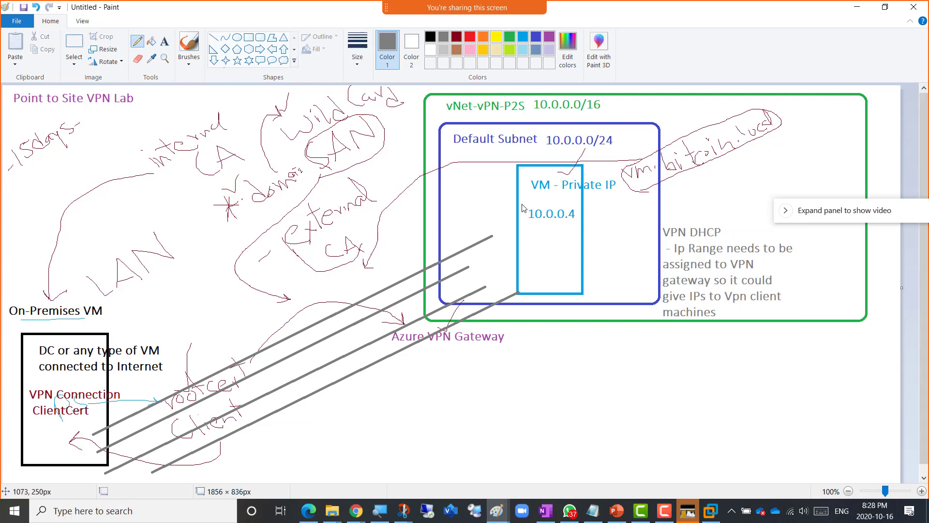
mouse_move(503, 193)
left_mouse_down()
mouse_move(481, 219)
mouse_move(501, 220)
mouse_move(471, 265)
mouse_move(533, 282)
left_mouse_up()
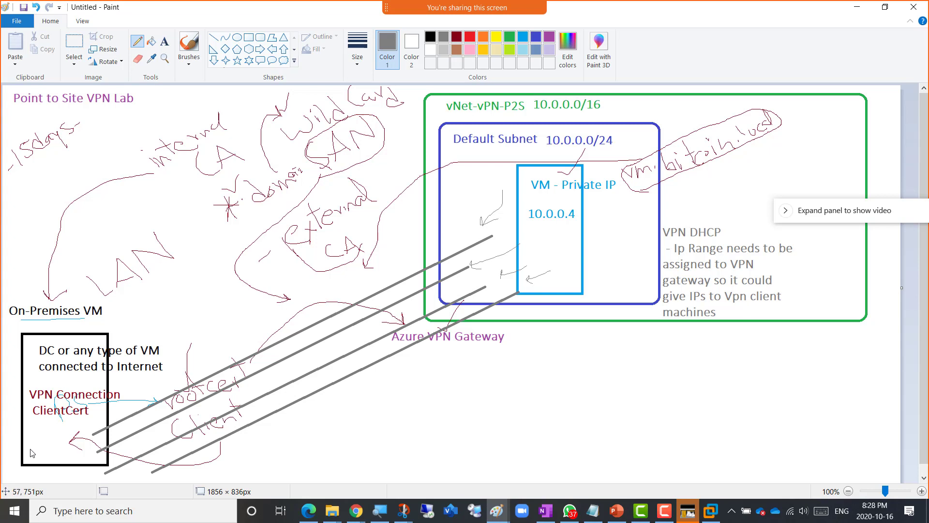
left_click(163, 44)
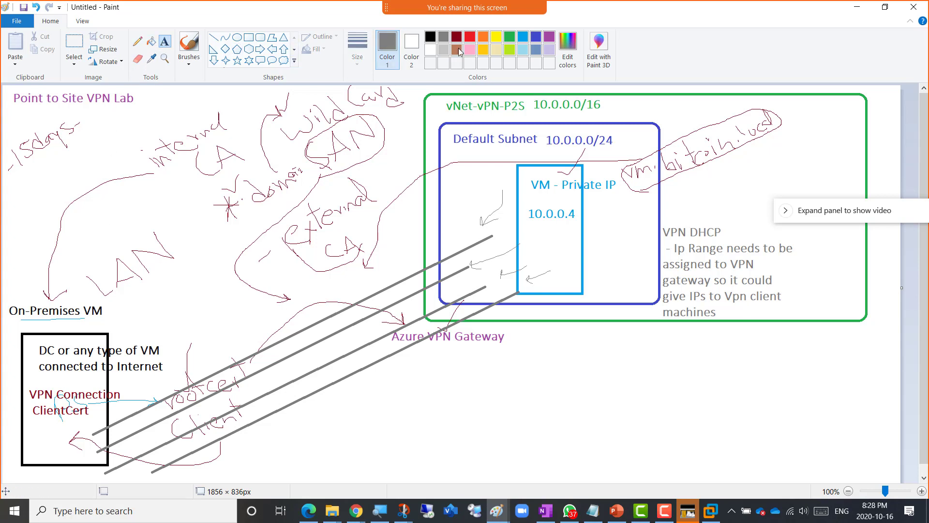
left_click(457, 38)
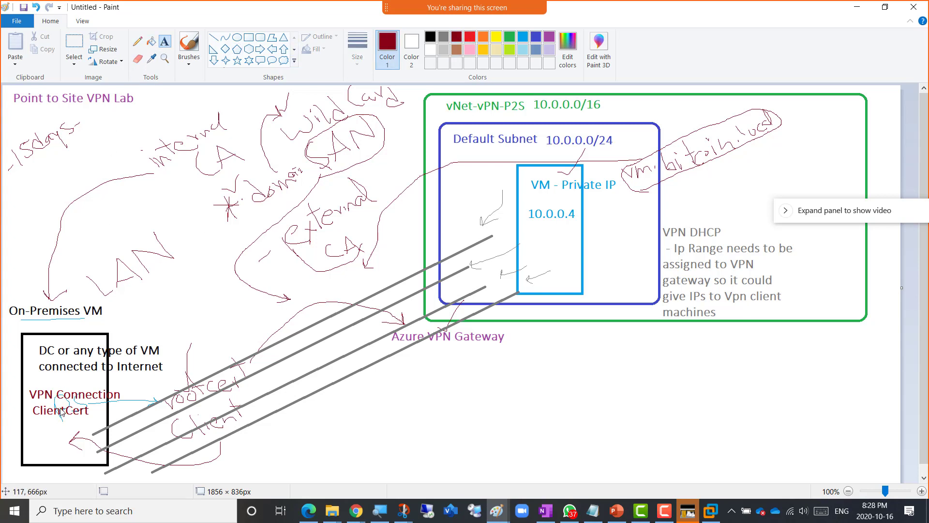
left_click(28, 443)
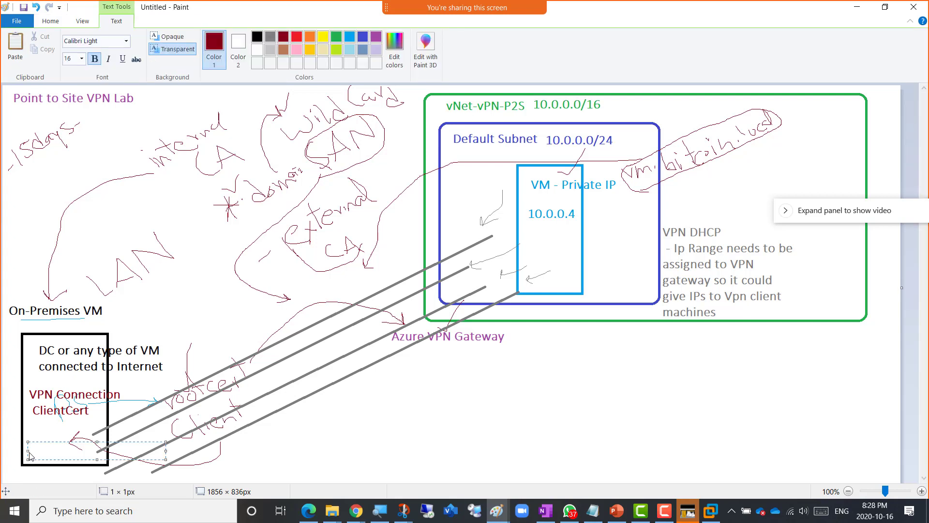
type("Local IP")
key("Return")
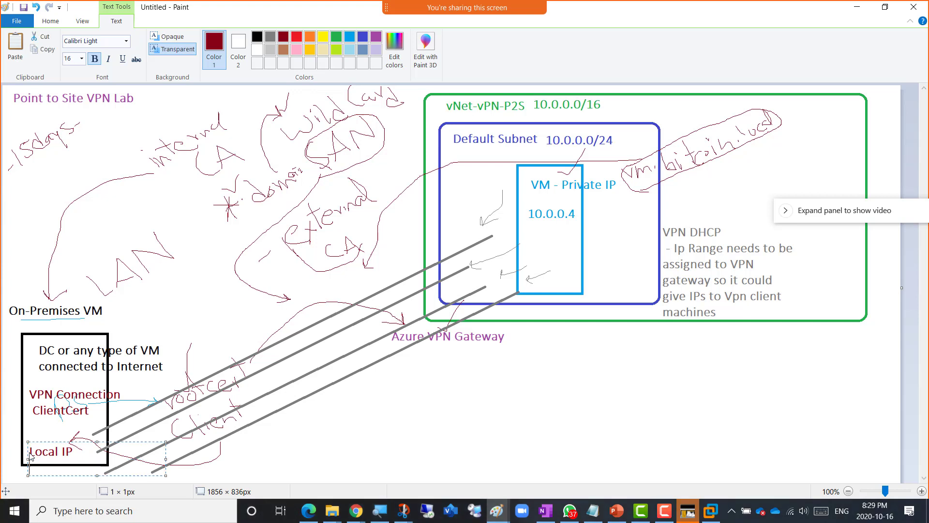
type("VPN IP")
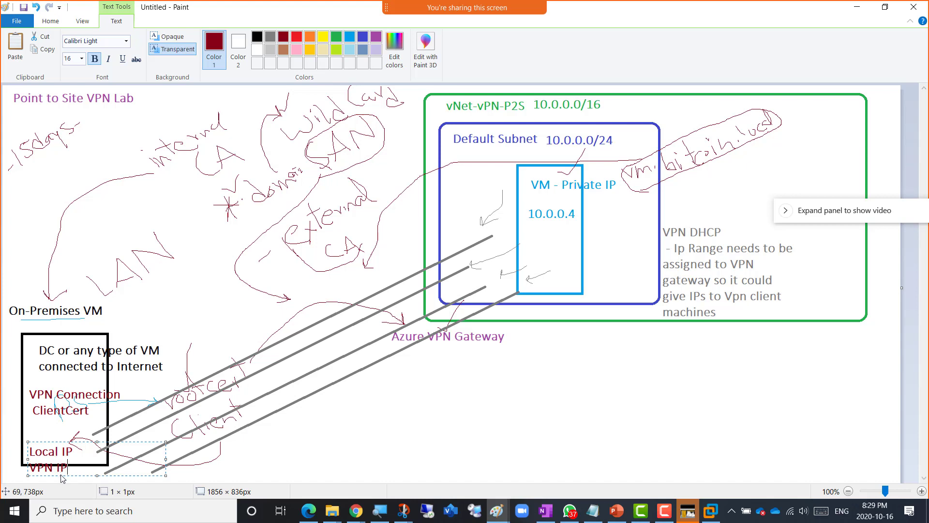
left_click_drag(61, 476, 58, 468)
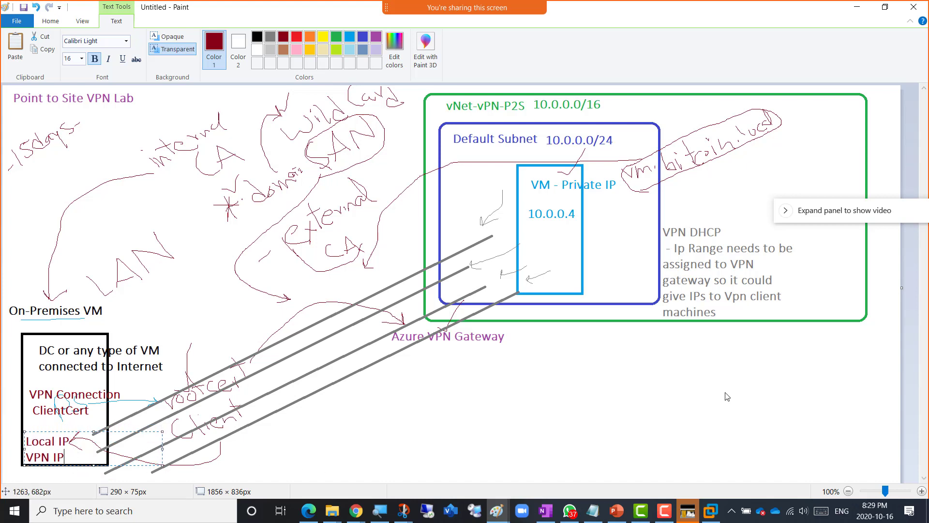
left_click(598, 328)
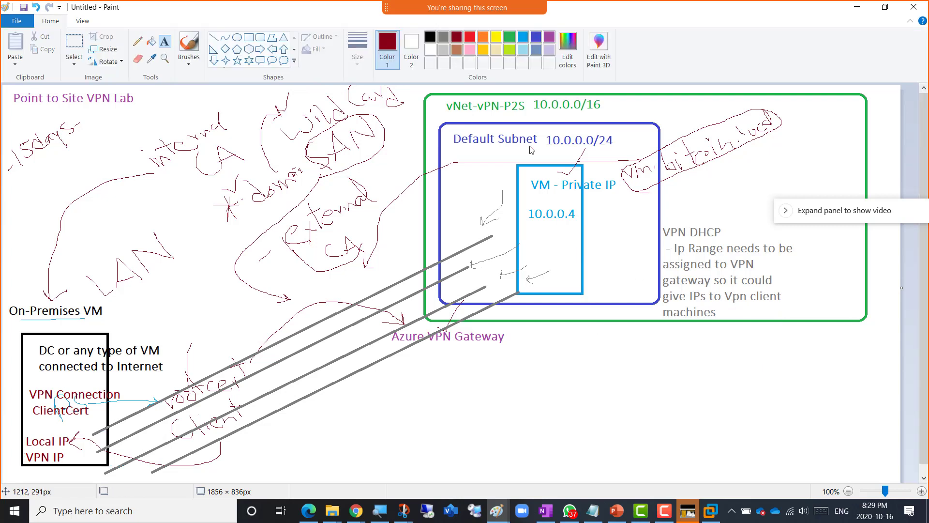
- Add a grey '172.16.0.0/24' text label just below the VPN DHCP note
left_click(513, 39)
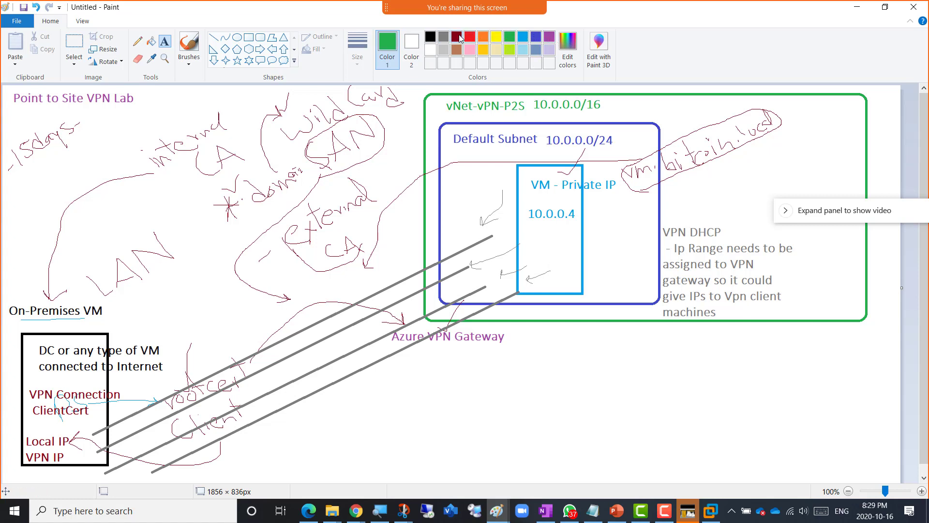
left_click(443, 37)
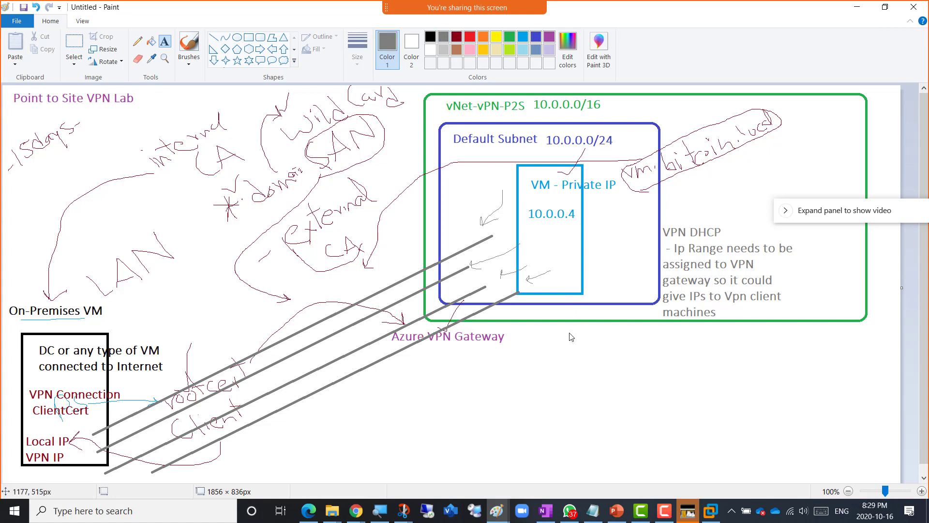
left_click(554, 348)
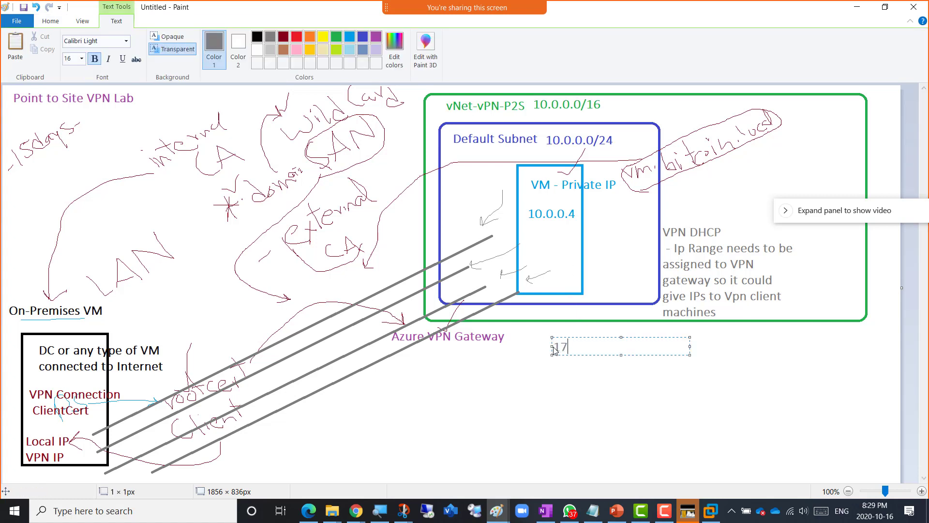
type("172.16.0.0/2")
type("4")
left_click_drag(611, 342, 725, 330)
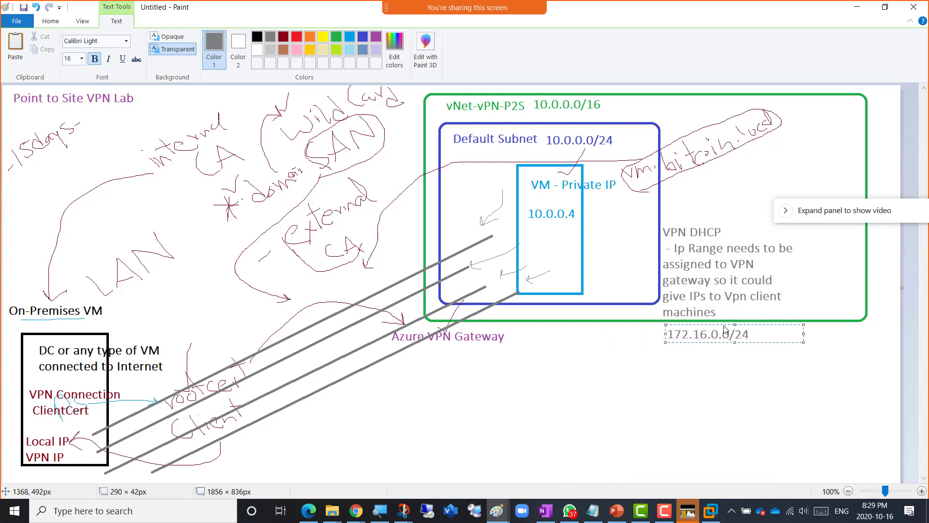
left_click(417, 253)
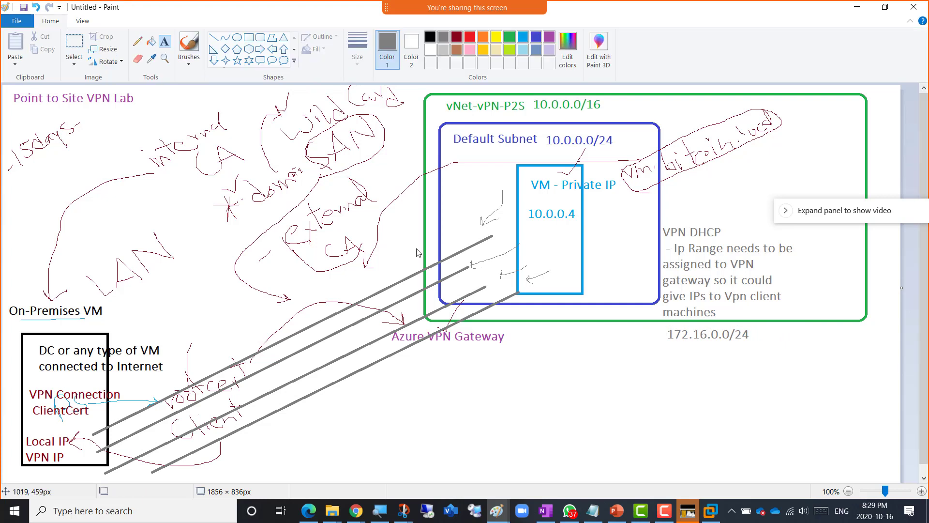
- Underline 172.16.0.0/24, 10.0.0.4 and 10.0.0.0/16 with freehand pencil strokes
left_click(137, 42)
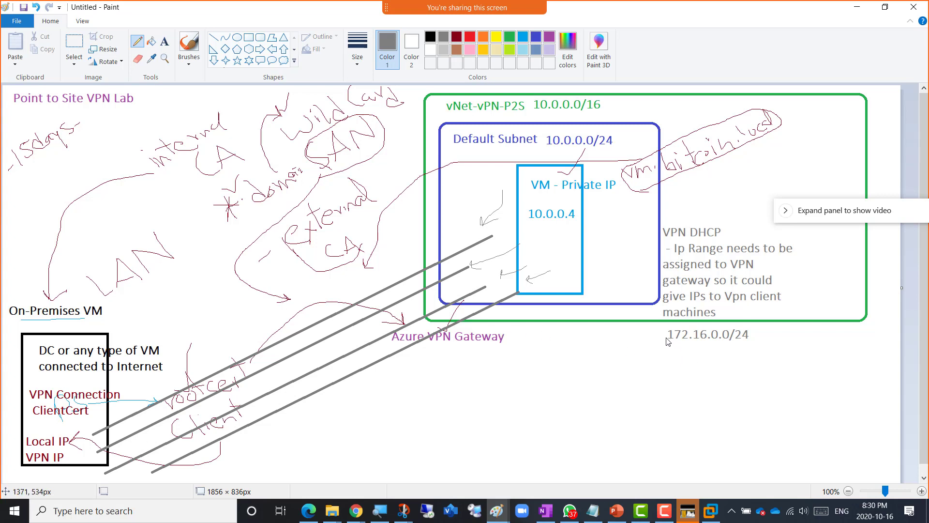
left_click_drag(667, 342, 712, 347)
left_click_drag(537, 222, 589, 221)
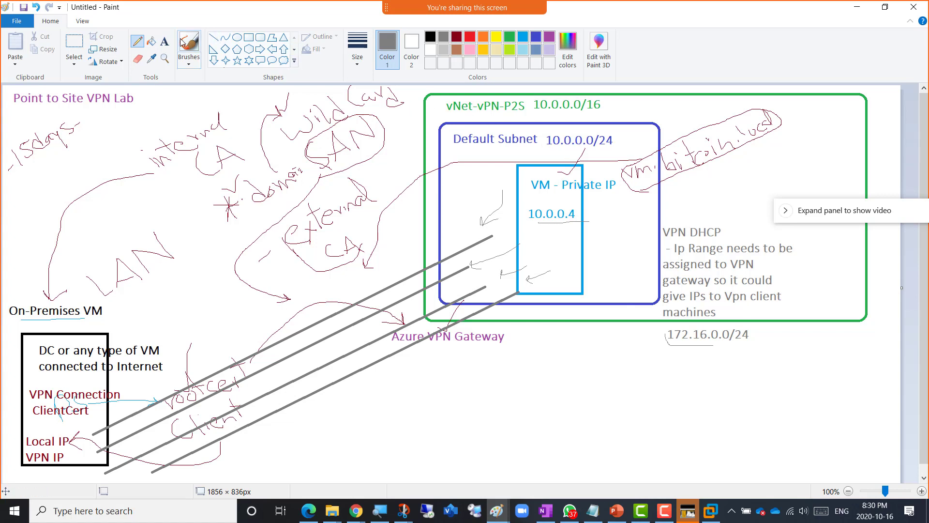
left_click(164, 41)
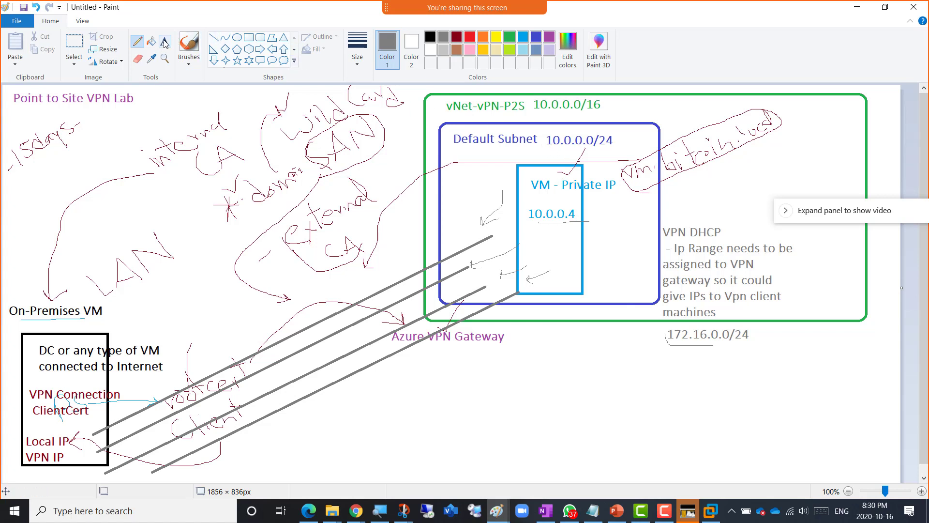
left_click(137, 58)
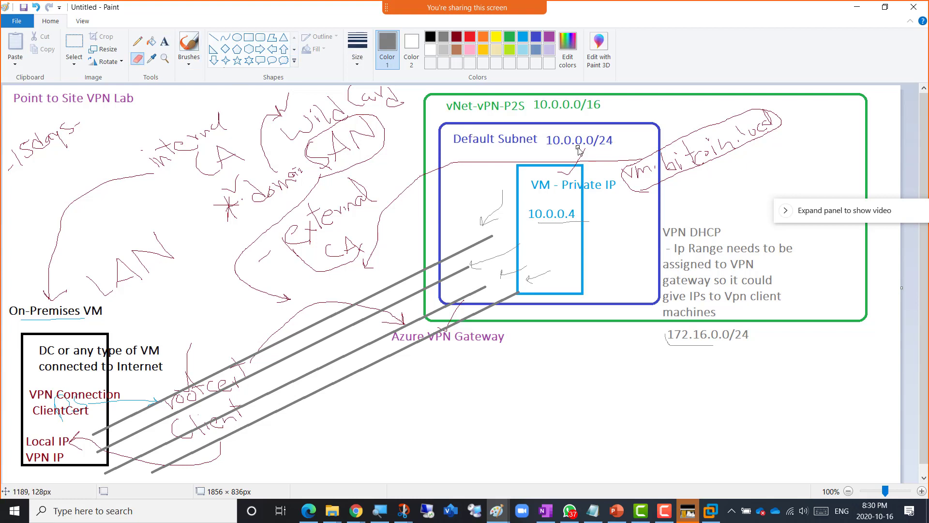
left_click(138, 42)
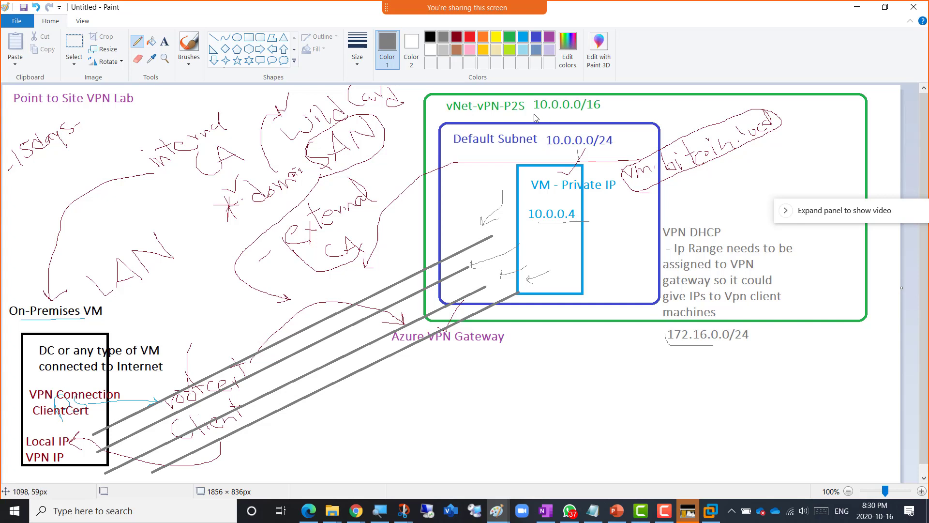
left_click_drag(533, 114, 570, 113)
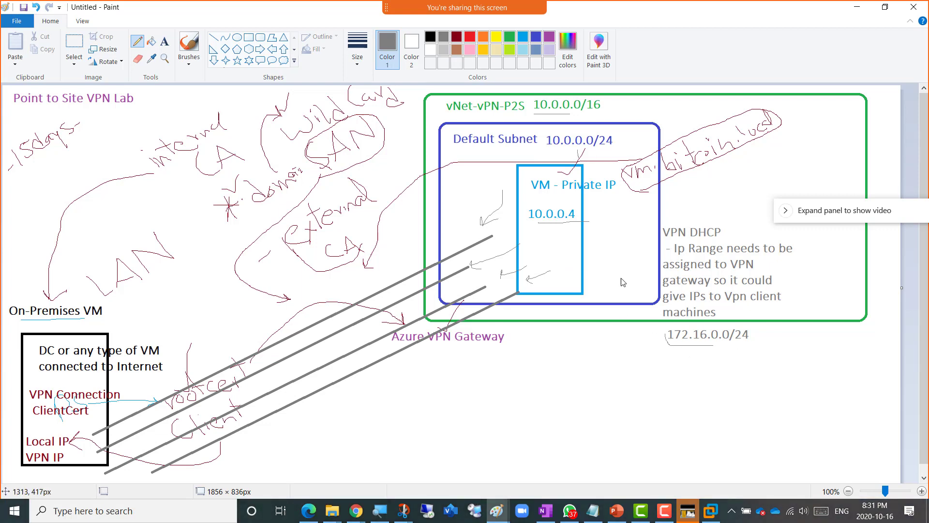
- Enter 172.16.0.0/24 as the gateway's point-to-site Address pool
key("alt+Tab")
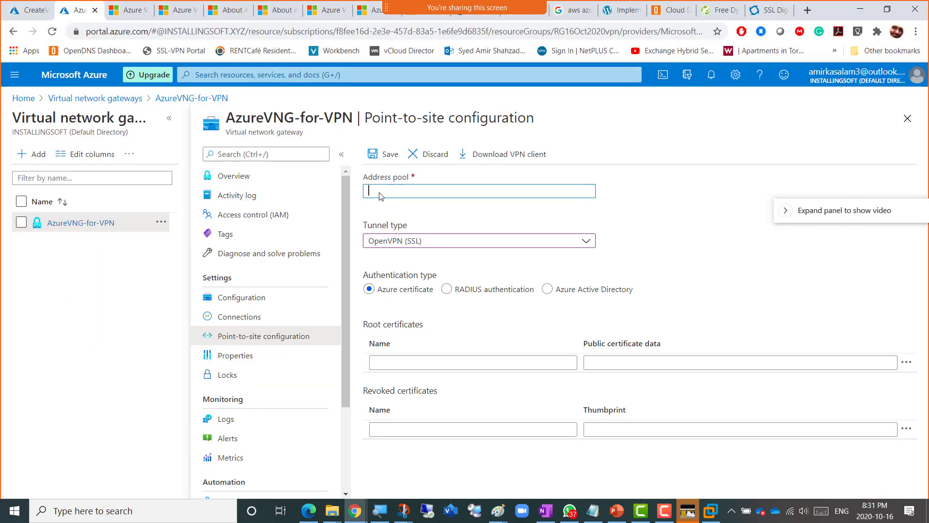
type("172.16.0.0/24")
left_click(520, 217)
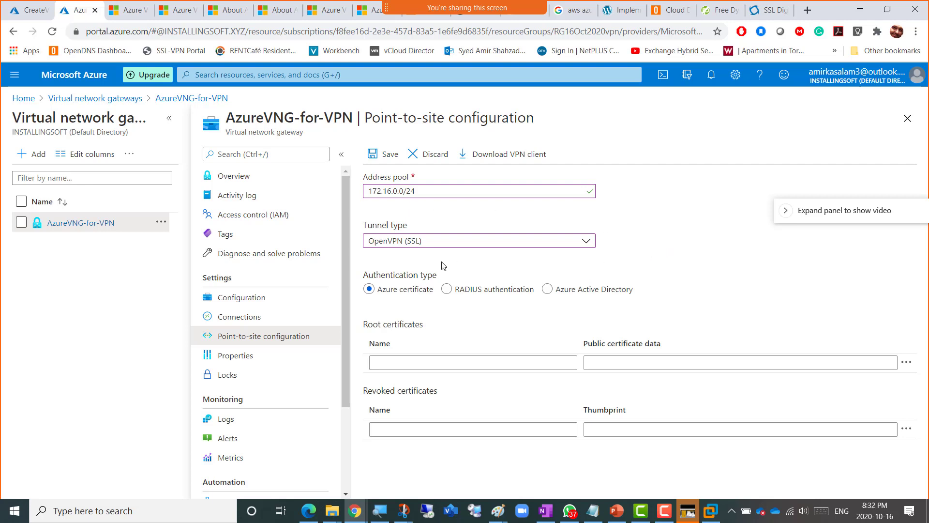
- Set the tunnel type to IKEv2 and SSTP (SSL) and name the root certificate RootCert_for_VPN
left_click(594, 246)
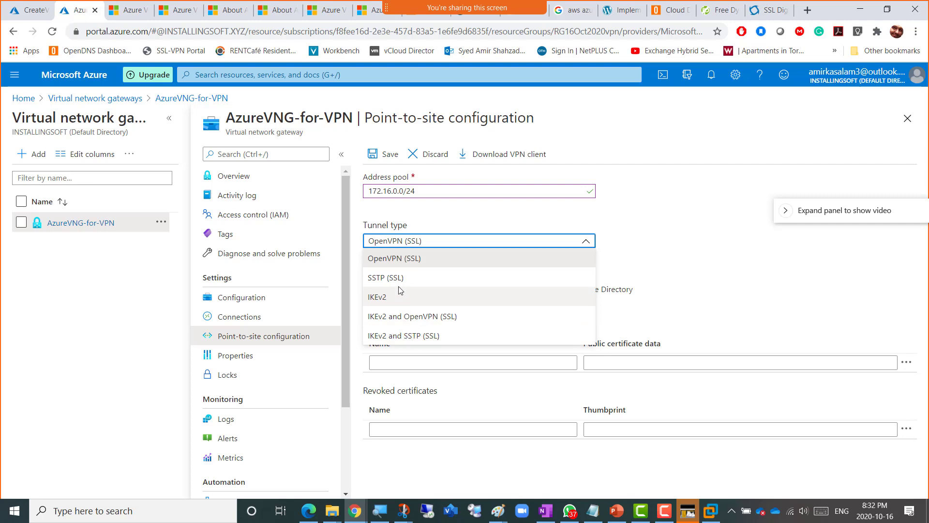
left_click(419, 340)
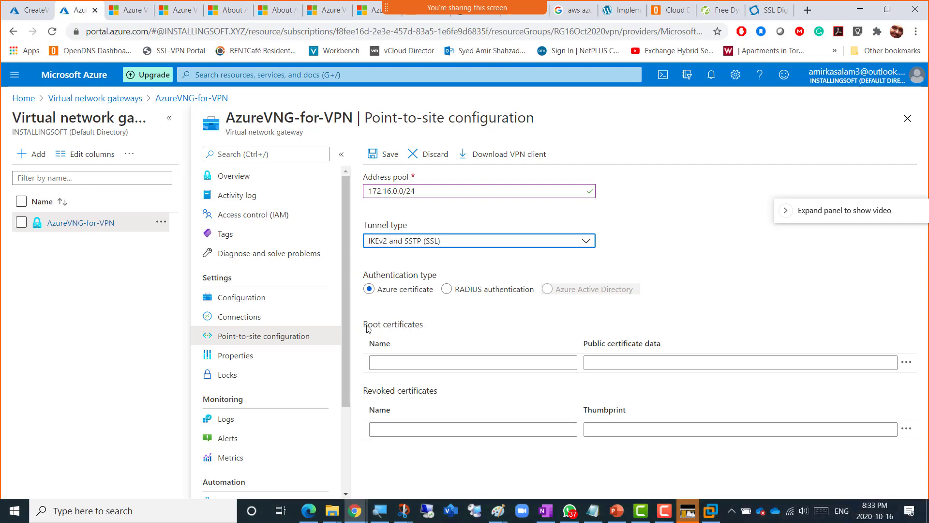
left_click_drag(369, 328, 445, 338)
left_click(451, 334)
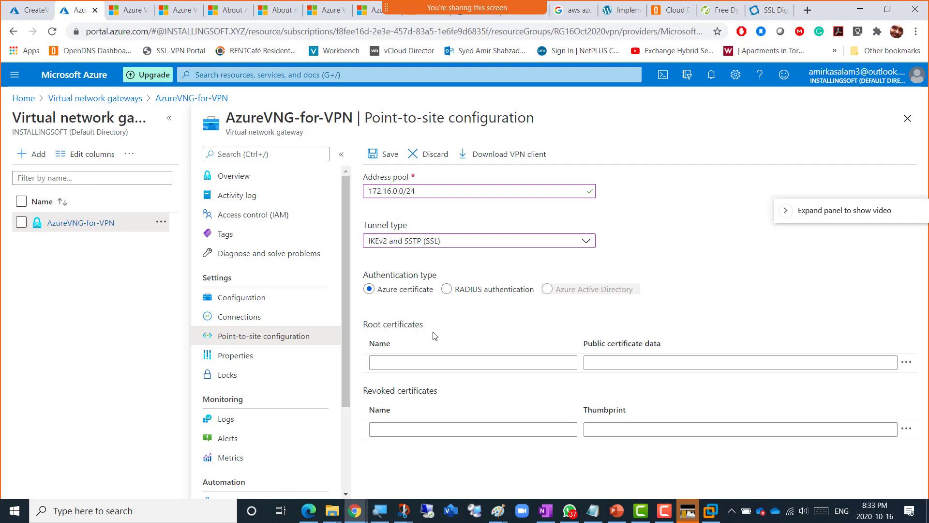
left_click(407, 365)
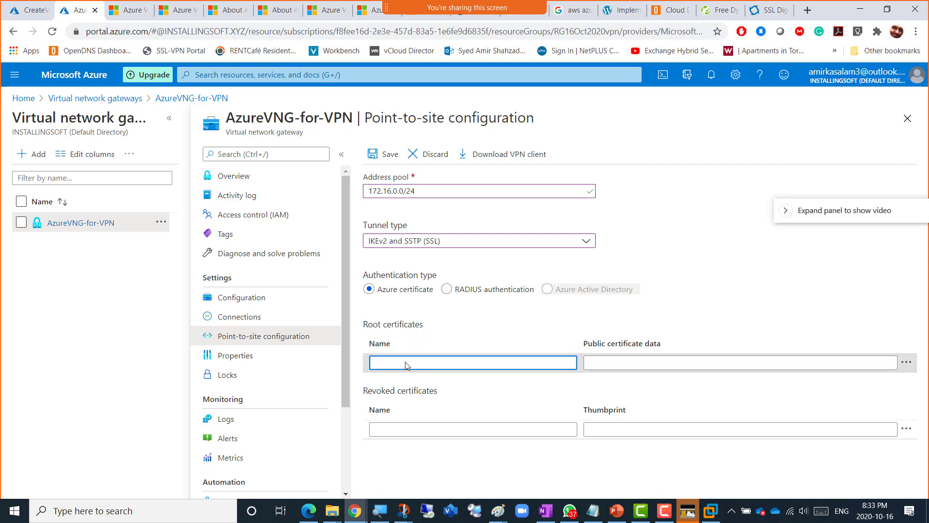
type("Root")
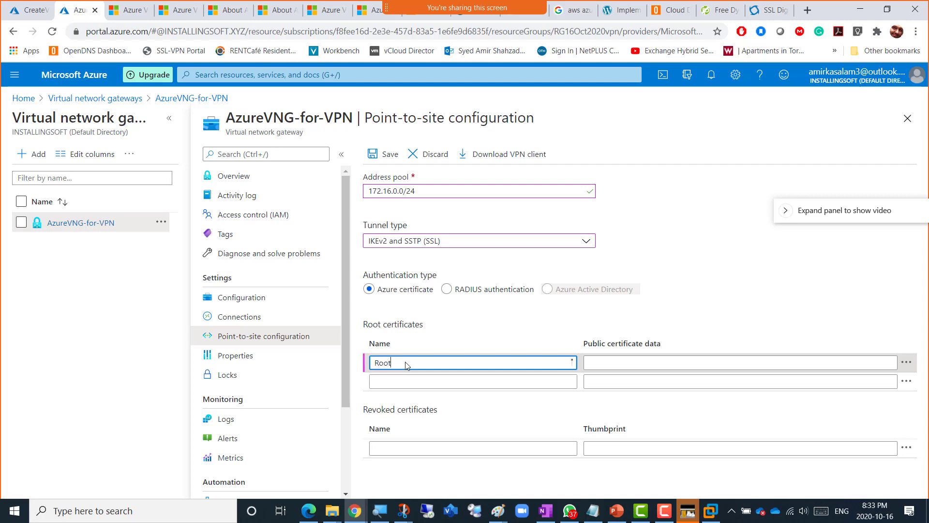
type("Cert_for_VPN")
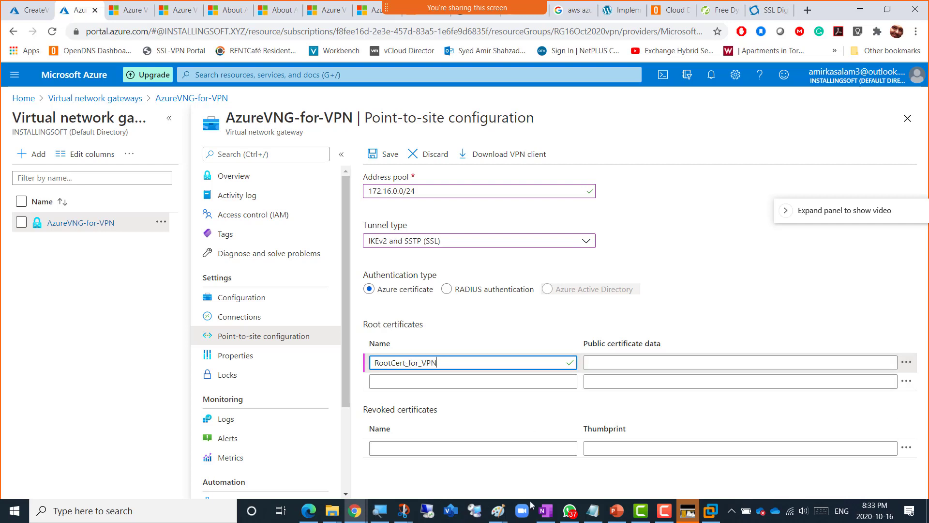
- Copy the root certificate text from Notepad in the VM and return to the Azure portal
left_click(711, 516)
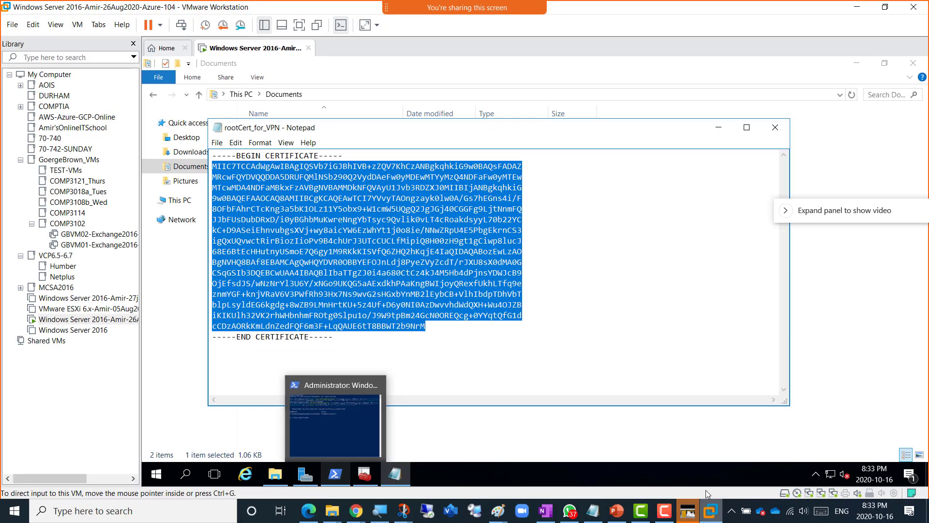
right_click(304, 200)
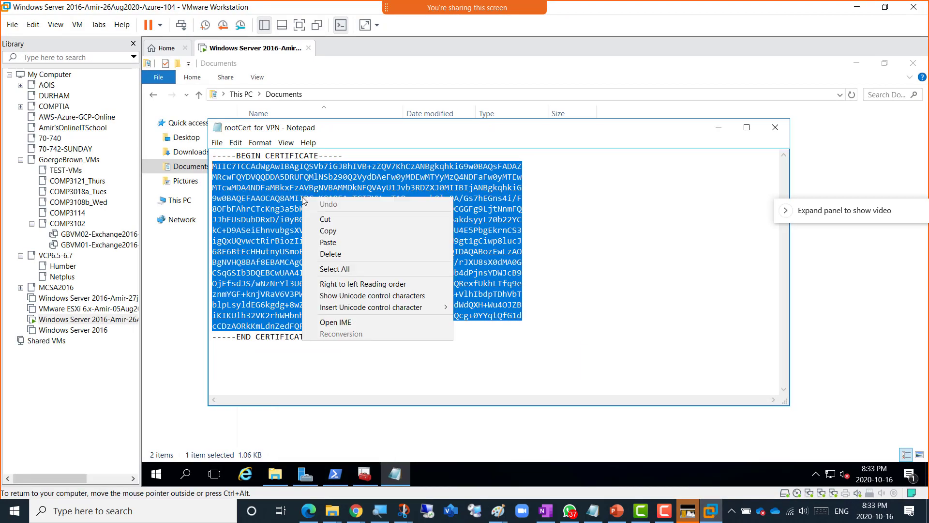
left_click(336, 231)
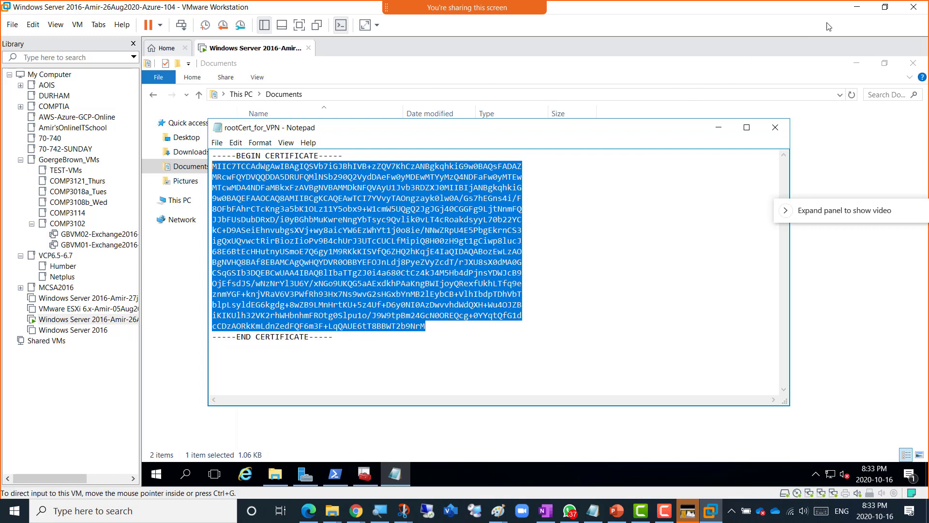
left_click(857, 7)
- Paste the copied certificate into RootCert_for_VPN's public certificate data field, then return to the VM
left_click(609, 364)
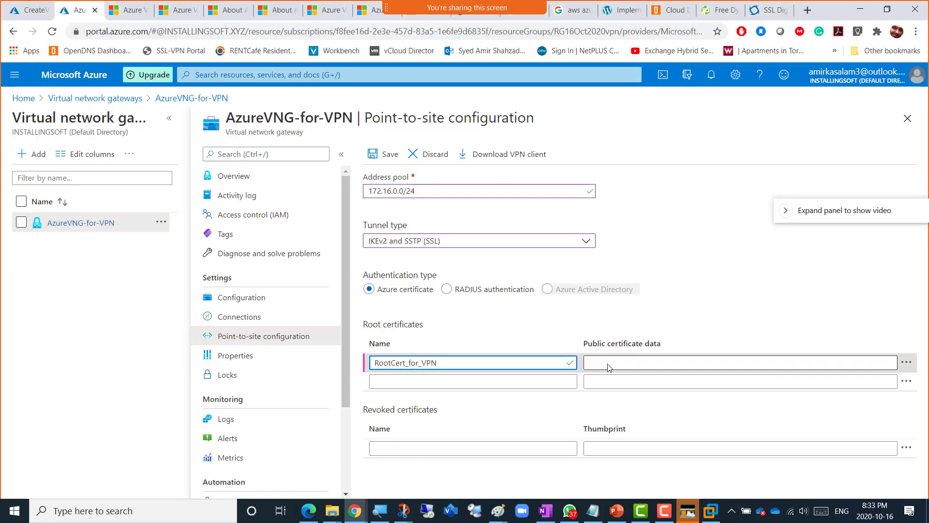
key("ctrl+v")
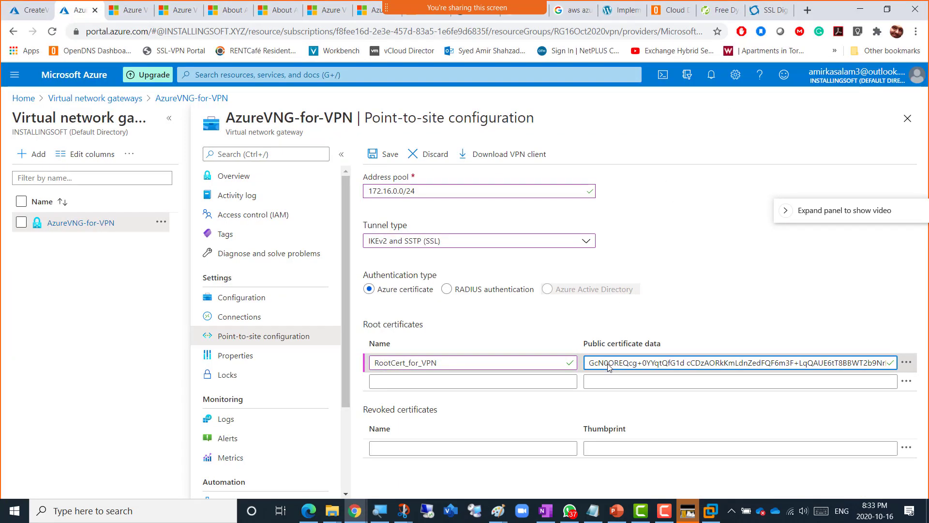
left_click(692, 304)
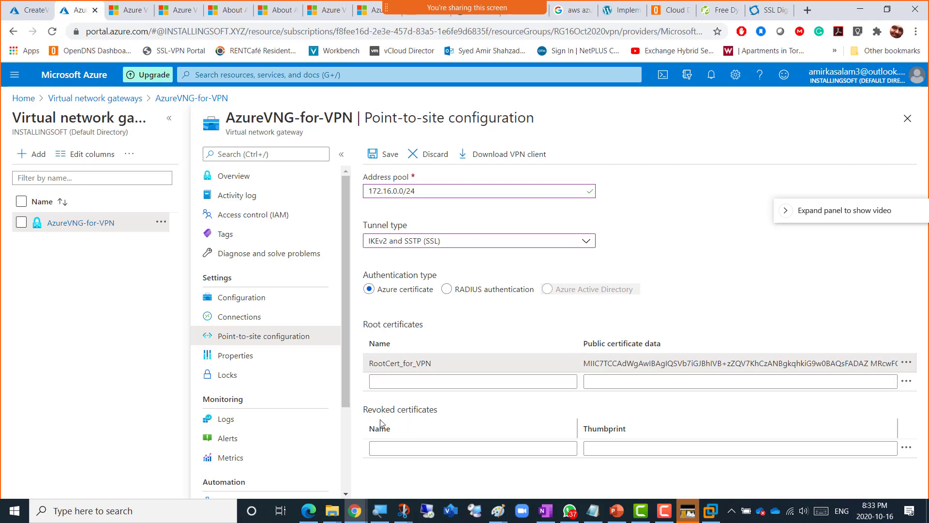
left_click_drag(364, 409, 437, 417)
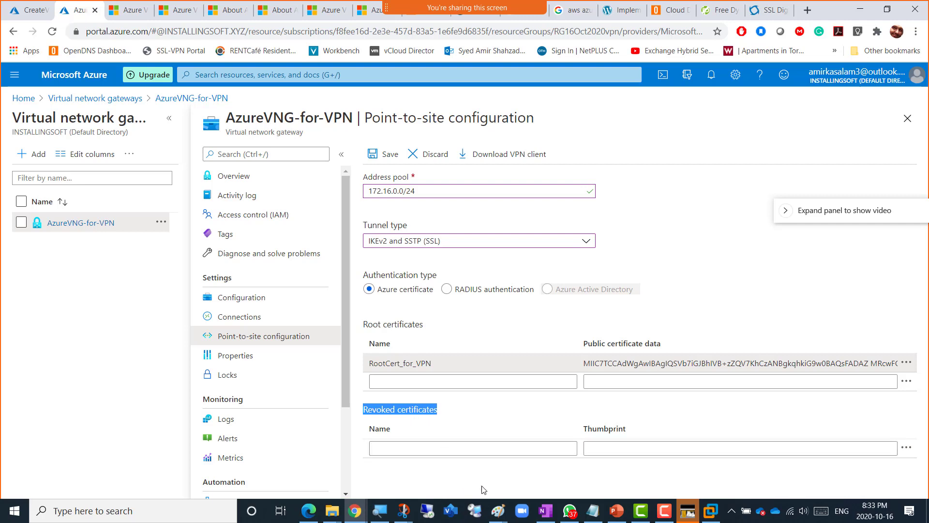
left_click(710, 510)
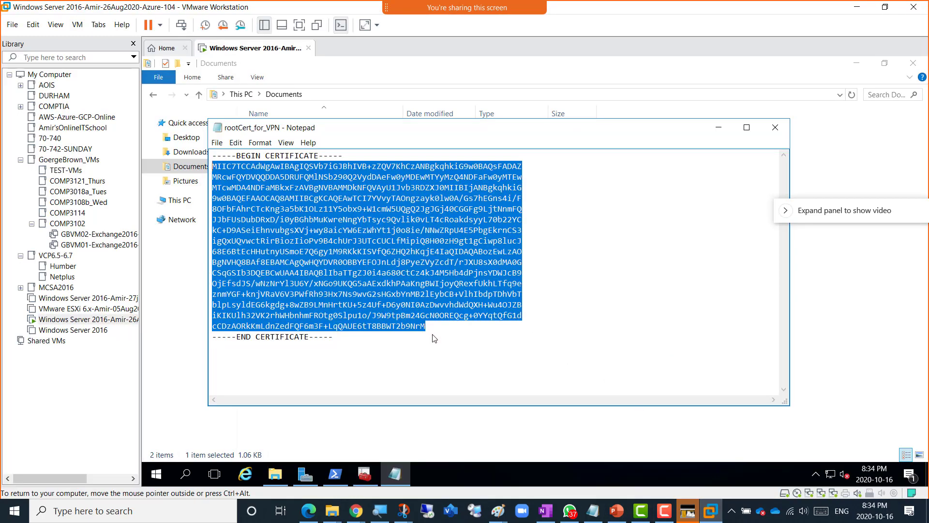
- Minimize the certificate Notepad and bring the certificates management console back
left_click(719, 128)
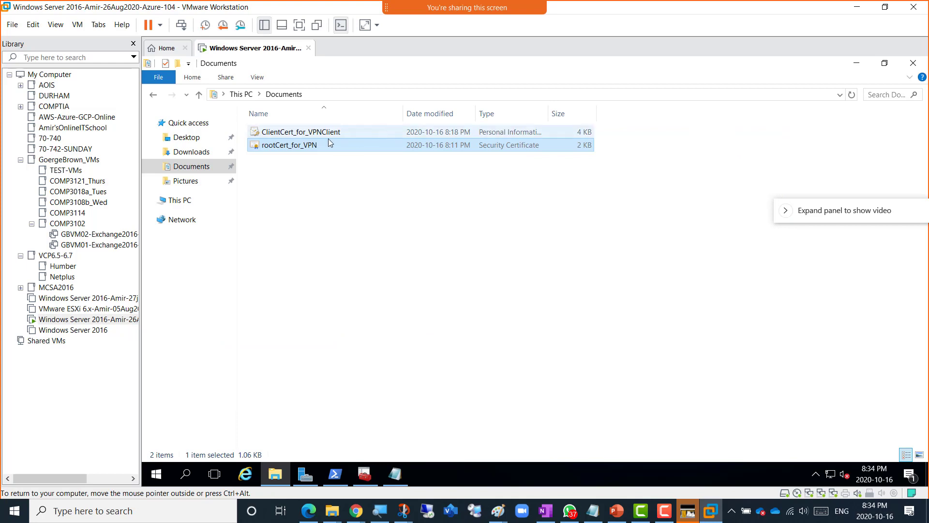
right_click(286, 131)
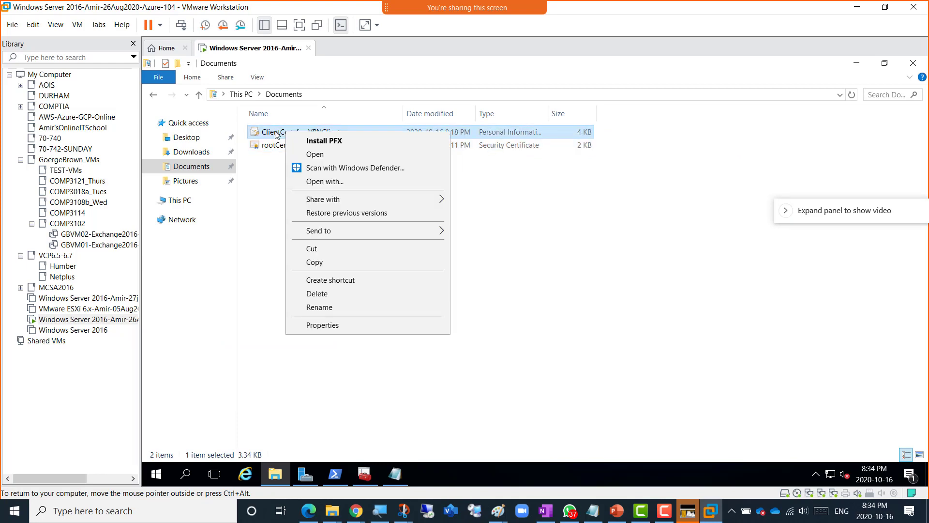
key("Escape")
left_click(365, 476)
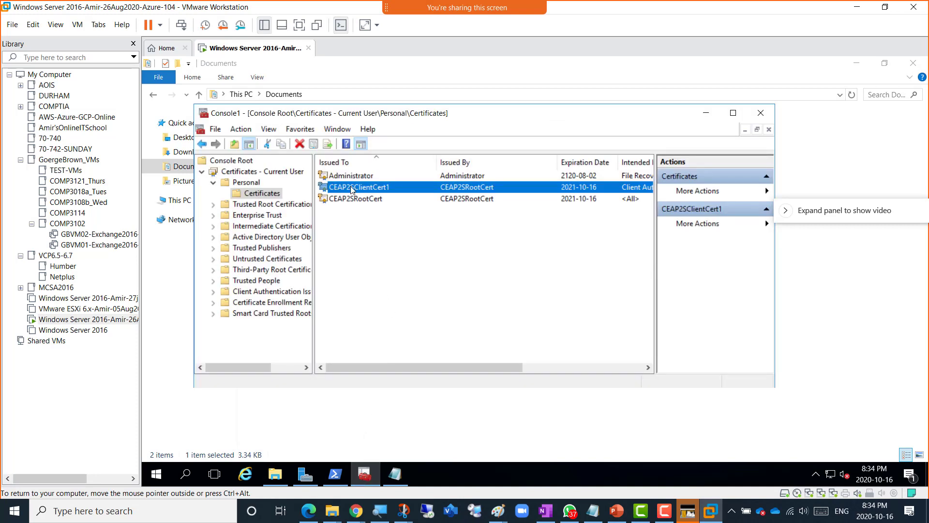
- Look up and select the Thumbprint value of the CEAP2SClientCert1 client certificate
double_click(352, 188)
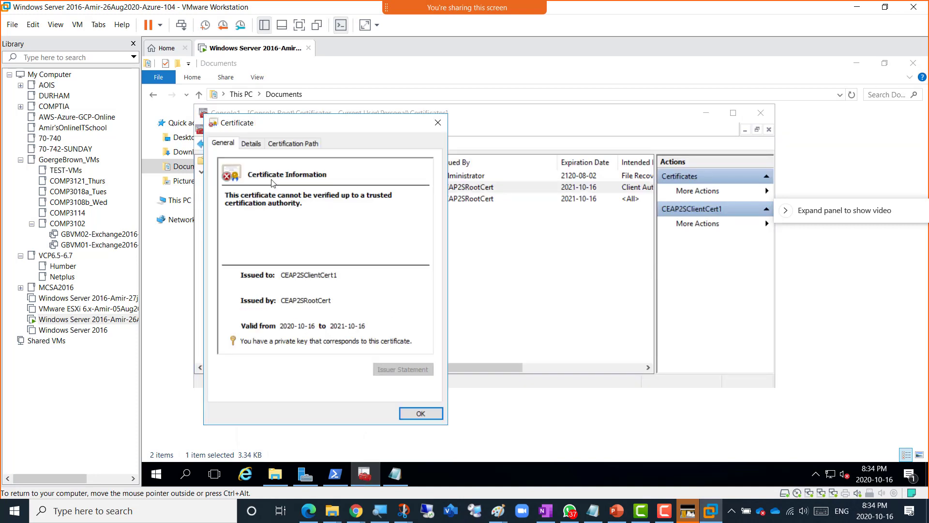
left_click(251, 144)
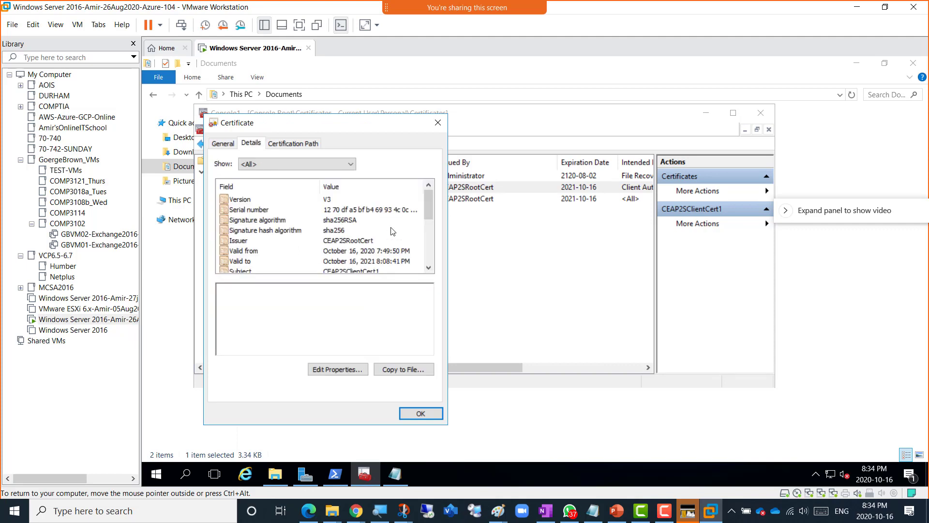
left_click_drag(426, 205, 432, 254)
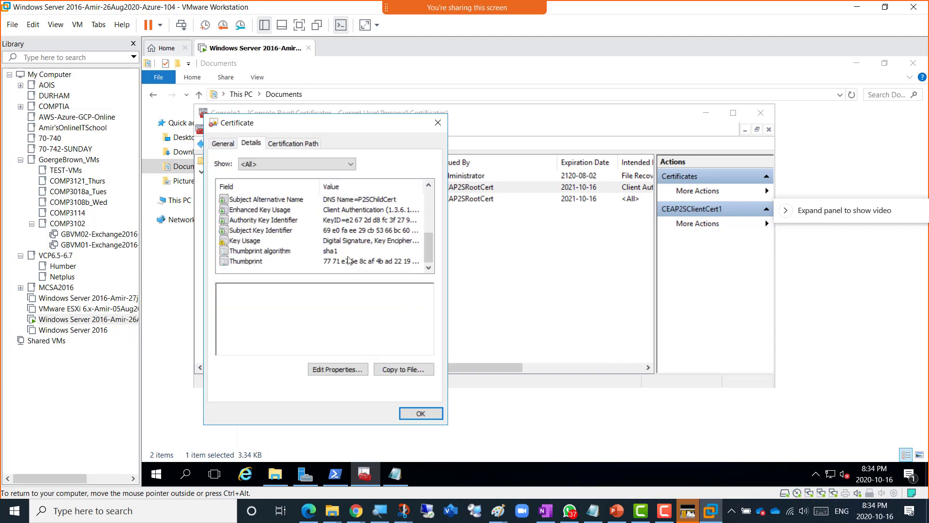
left_click(260, 262)
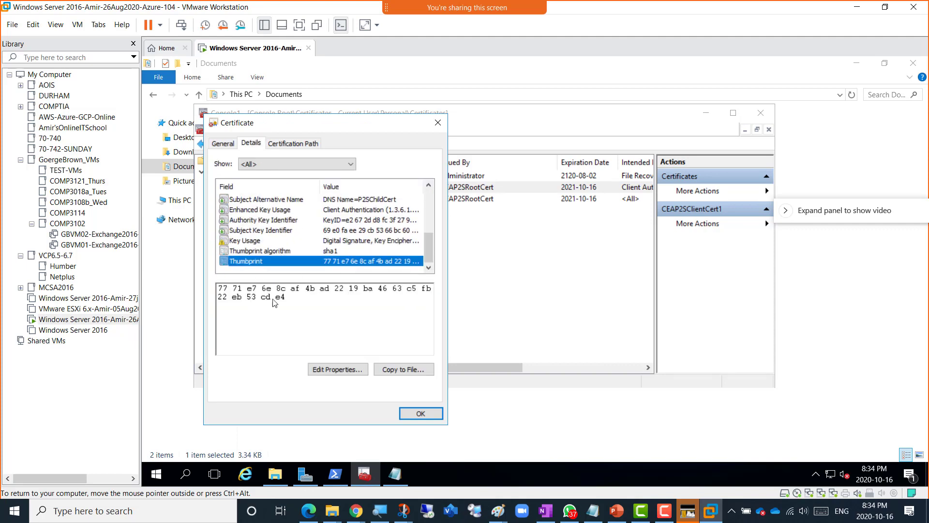
left_click_drag(289, 298, 215, 289)
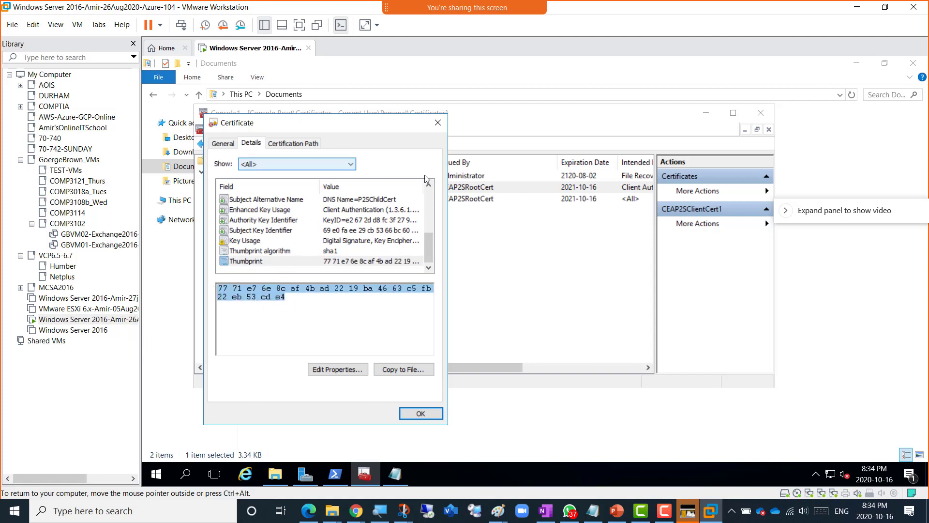
left_click_drag(351, 128, 373, 95)
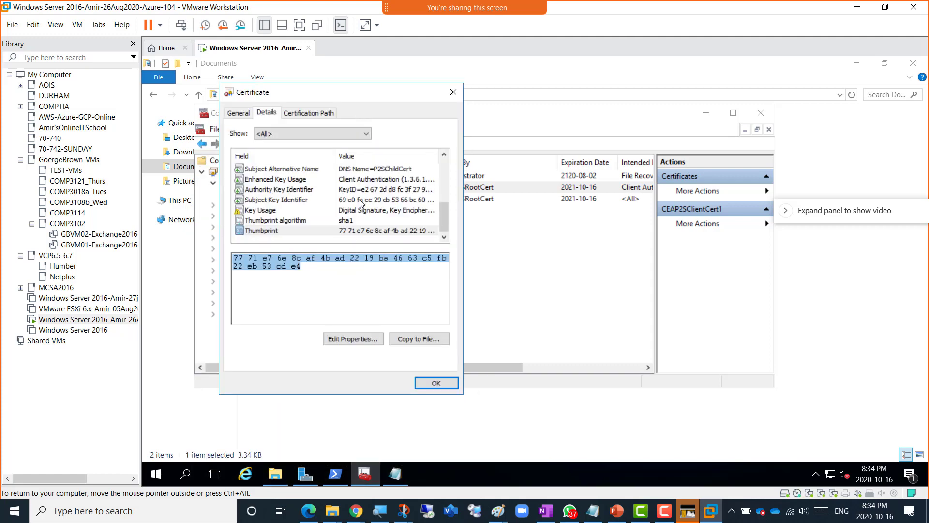
left_click(856, 6)
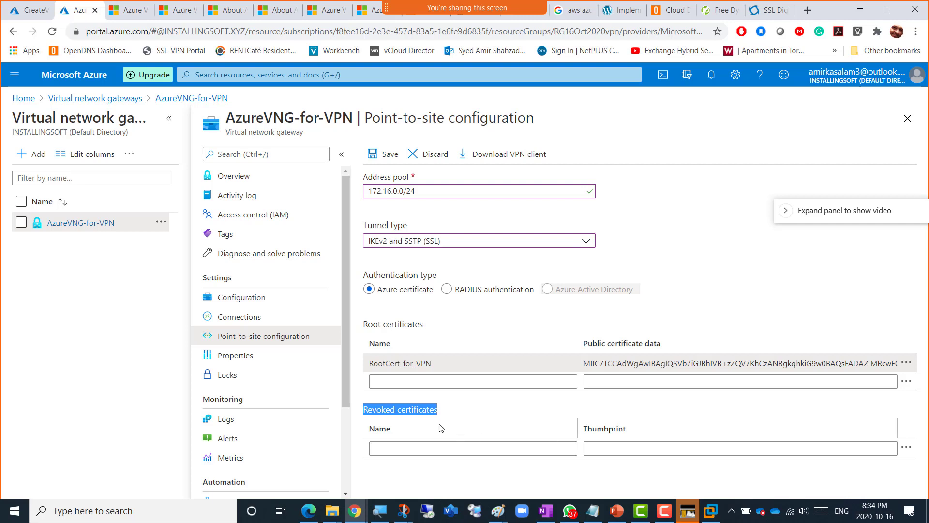
- Save the gateway's point-to-site configuration with RootCert_for_VPN, then return to the VM
left_click(485, 426)
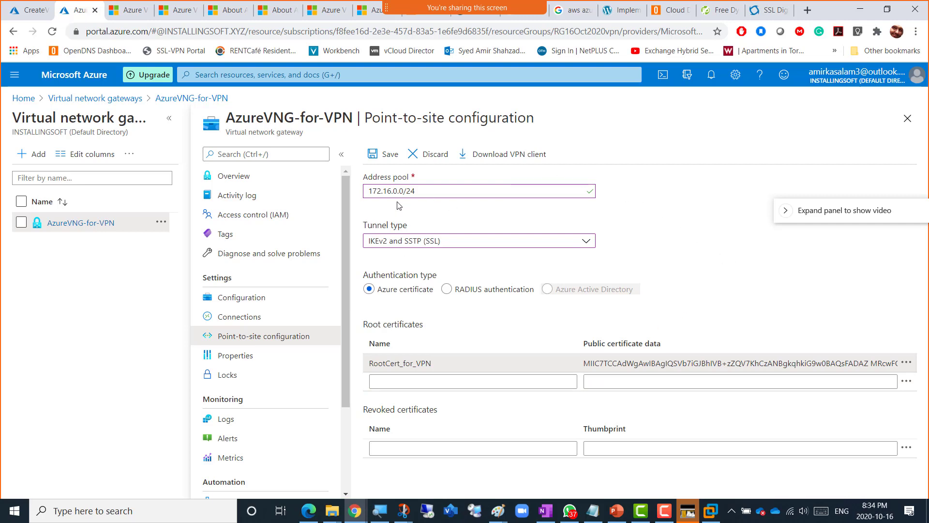
left_click(384, 155)
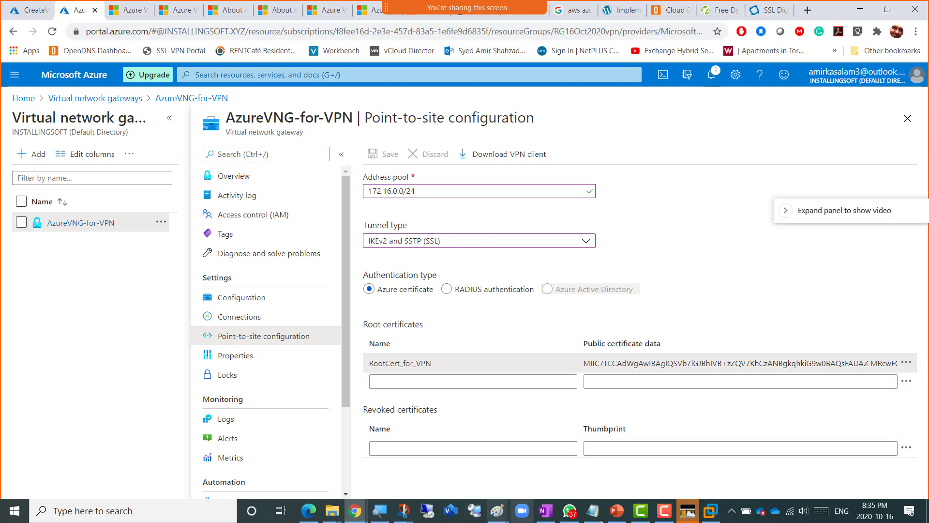
left_click(713, 516)
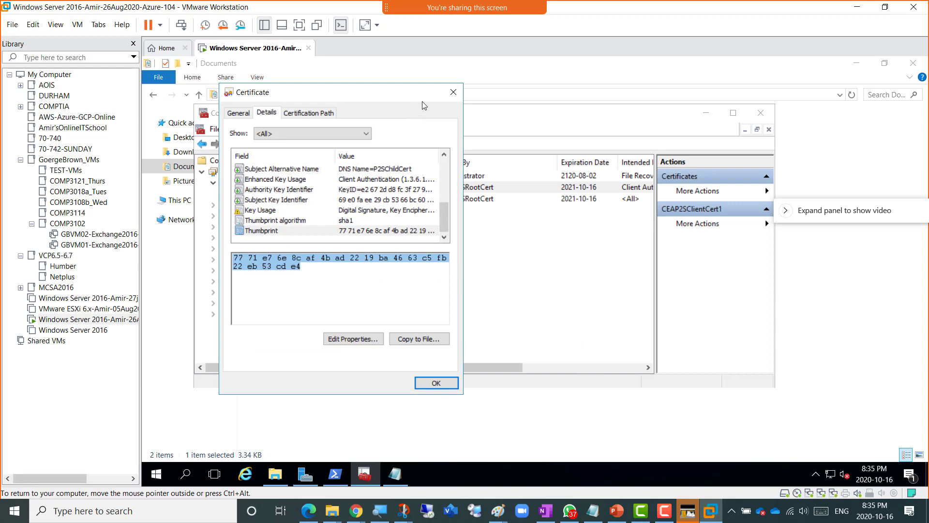
- Open the rootCert_for_VPN file as plain text in the VM and select the certificate body
left_click(454, 92)
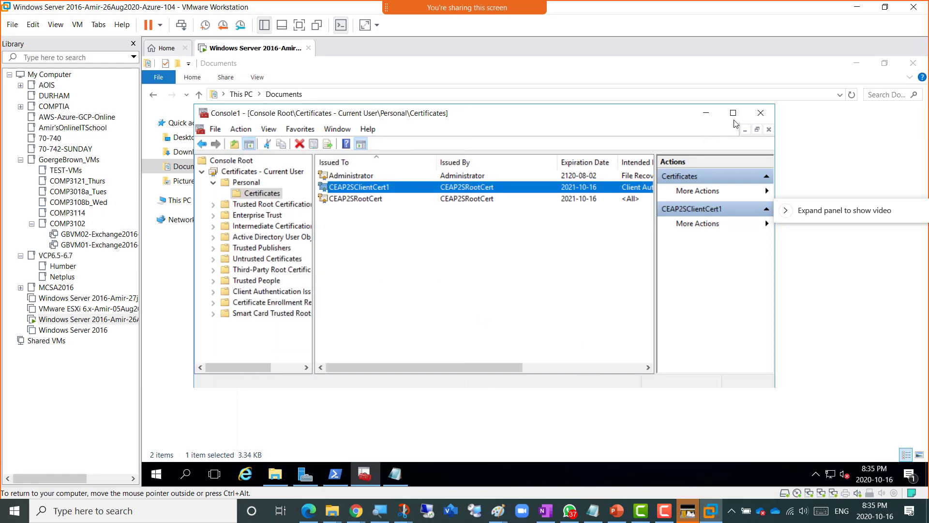
left_click(706, 113)
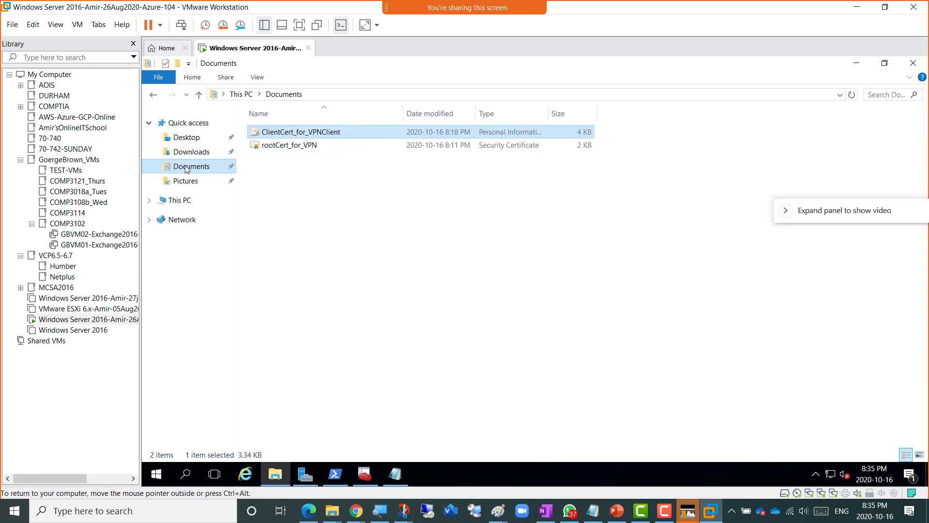
left_click(292, 146)
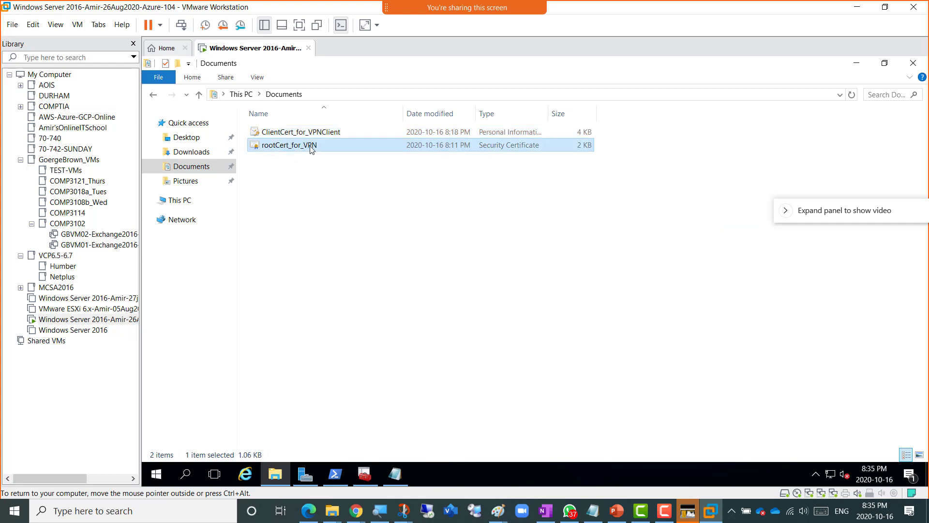
right_click(310, 146)
mouse_move(377, 197)
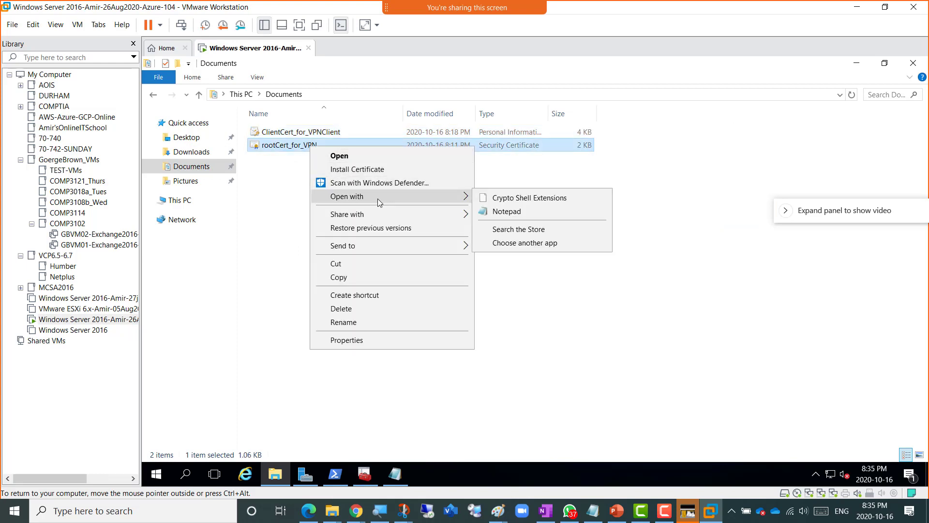
left_click(500, 216)
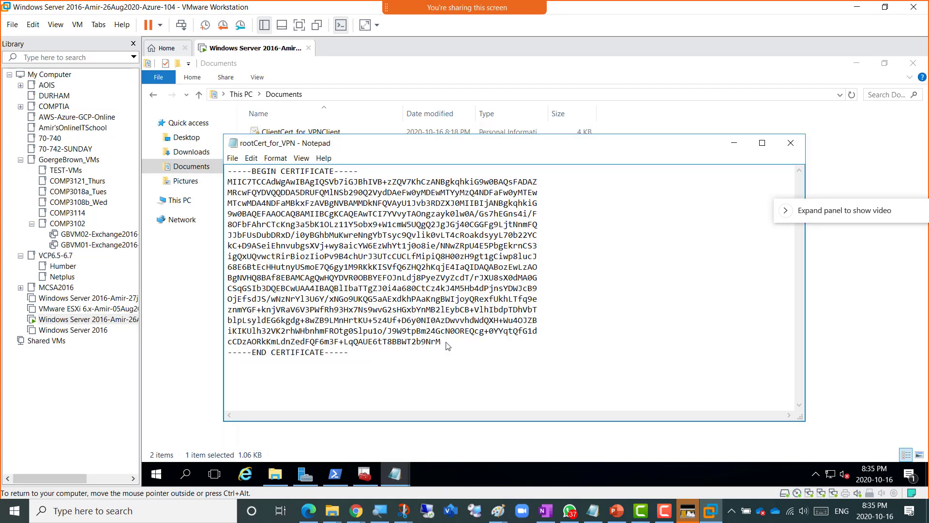
left_click_drag(441, 342, 216, 185)
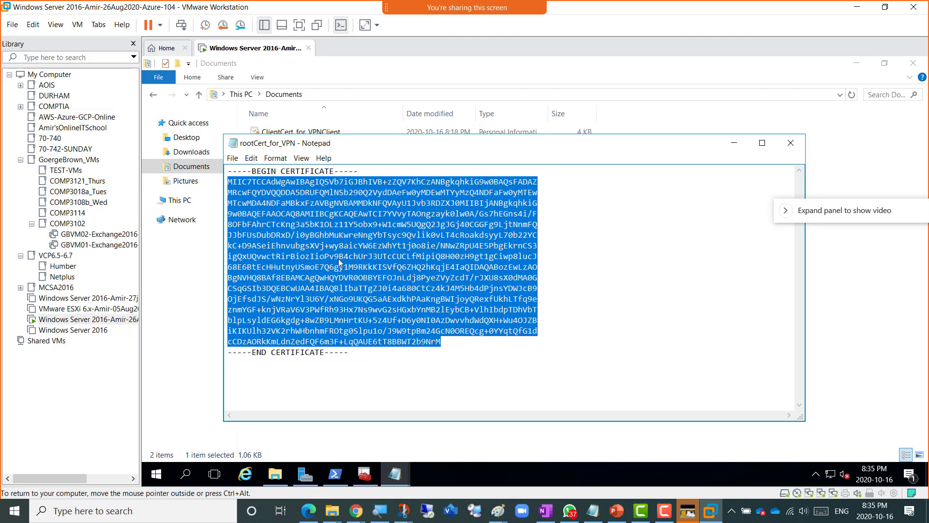
left_click(857, 7)
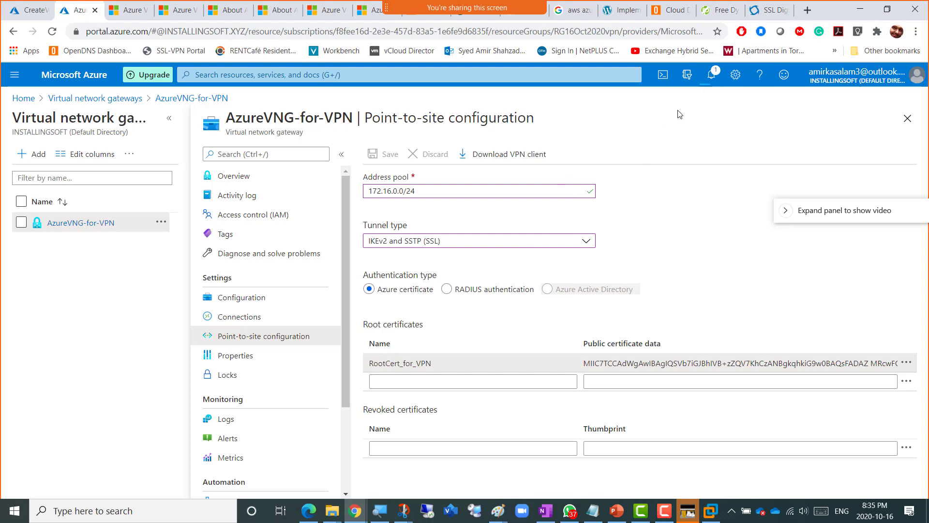
- Check notifications to confirm AzureVNG-for-VPN was saved successfully
left_click(713, 73)
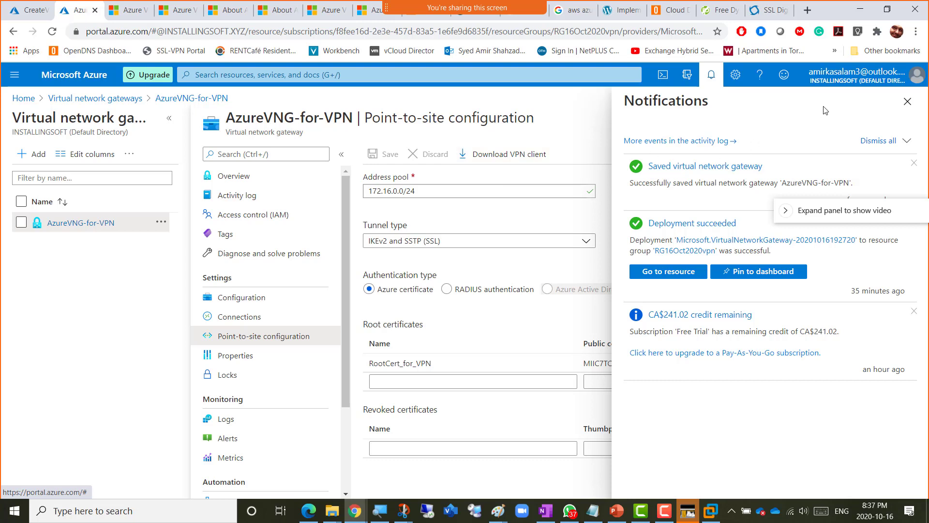
- Close the notifications panel to show the saved point-to-site configuration
left_click(711, 80)
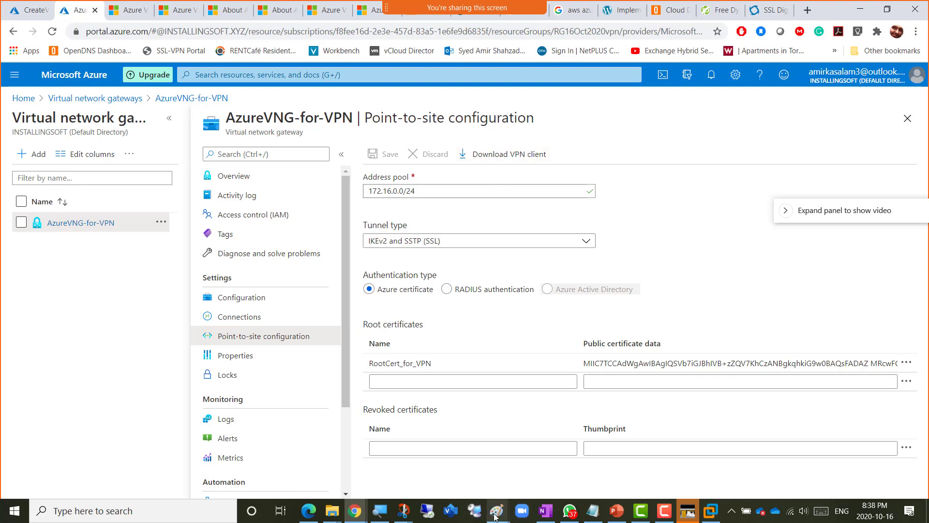
- In the Paint diagram, draw a freehand line from Azure VPN Gateway toward the on-premises VM box
mouse_move(495, 517)
left_click(592, 463)
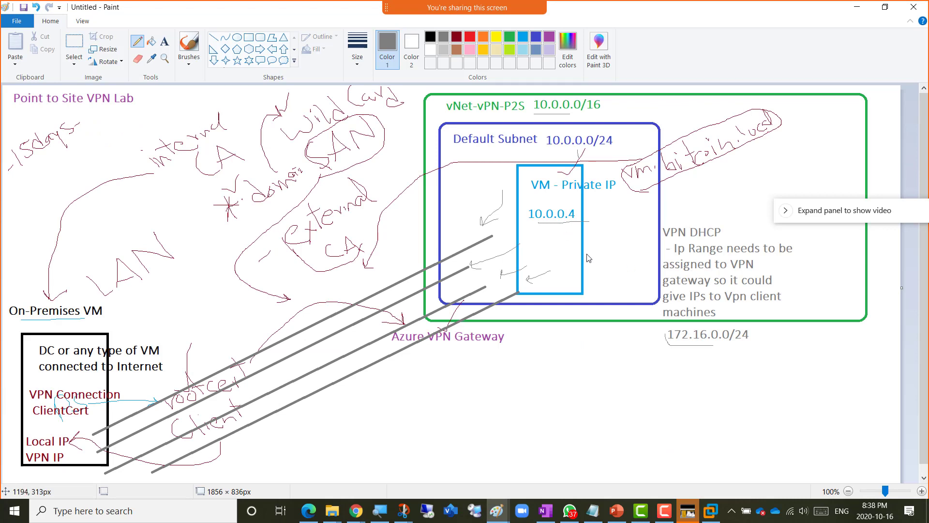
mouse_move(461, 344)
left_mouse_down()
mouse_move(450, 440)
mouse_move(417, 449)
mouse_move(107, 415)
mouse_move(97, 423)
mouse_move(99, 411)
left_mouse_up()
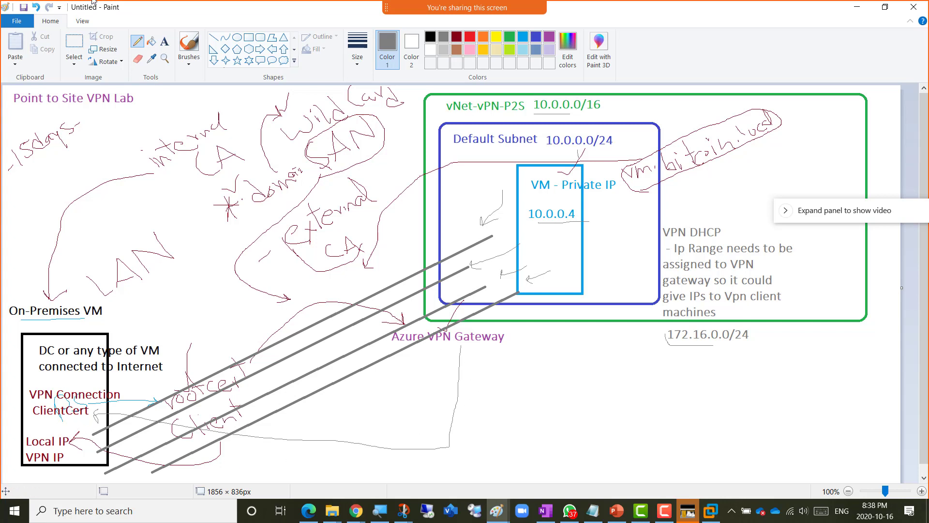
- Add a note below Azure VPN Gateway: 'Download VPN Client and copy in the ClientVM'
left_click(165, 43)
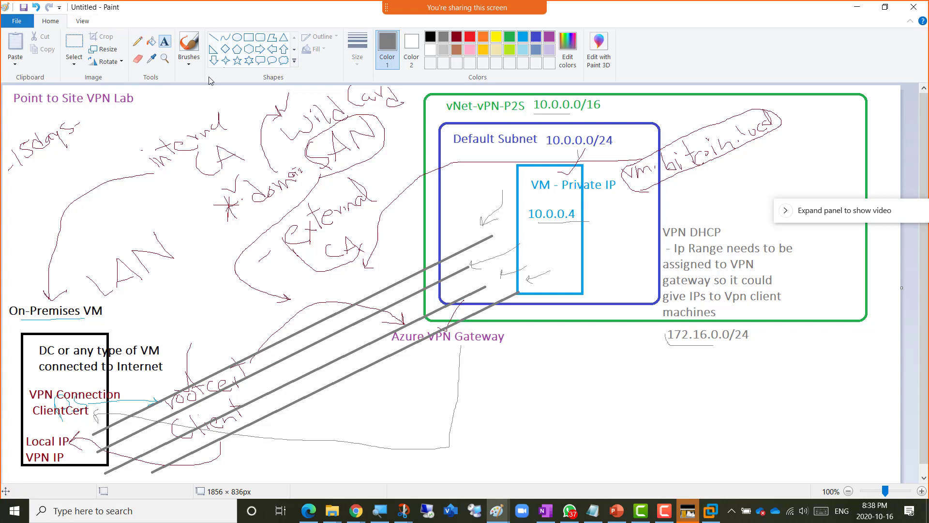
left_click(473, 352)
type("Dow")
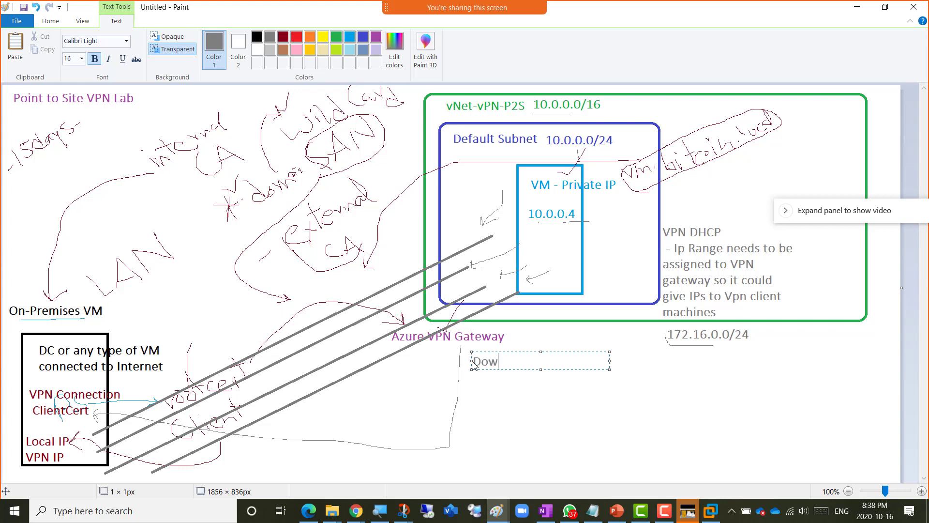
type("nload VPN Client and cop")
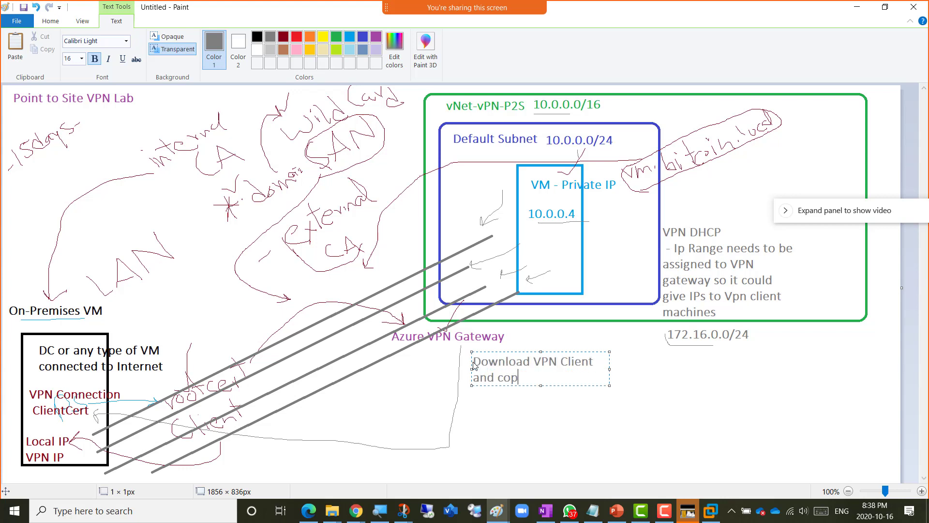
type("y in the")
type(" VM")
key("shift+Left")
key("shift+Left")
type("Client")
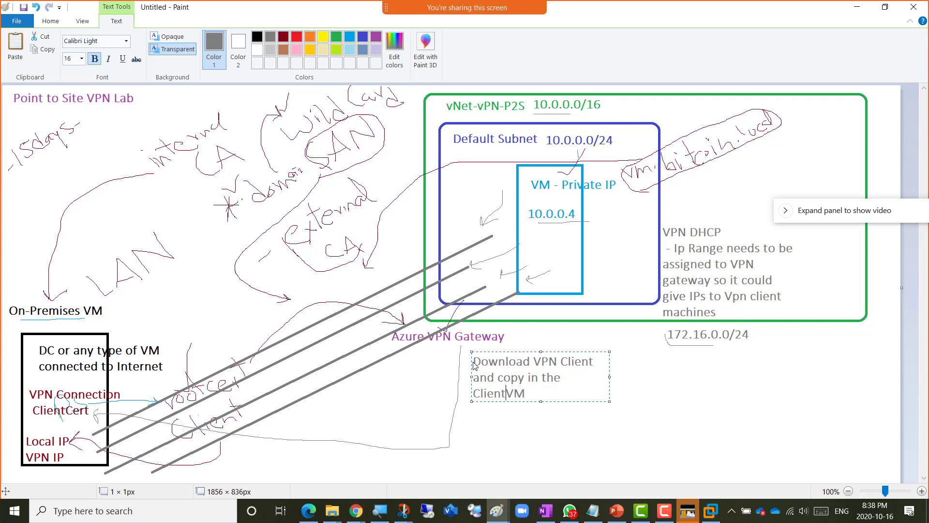
key("End")
- Add note lines for installing the client certificate on clientVM and '- Install the VPn Client'
key("Return")
type("- Install the clie")
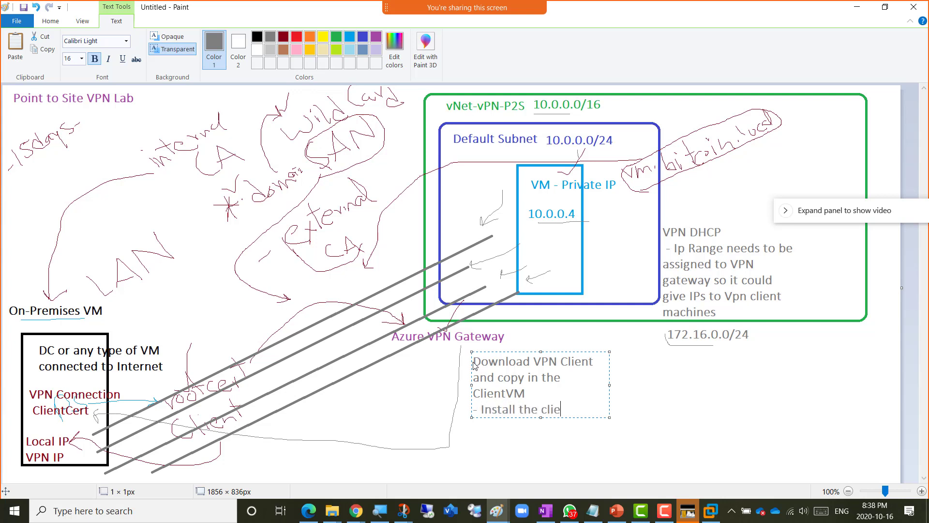
type("nt certificate in the")
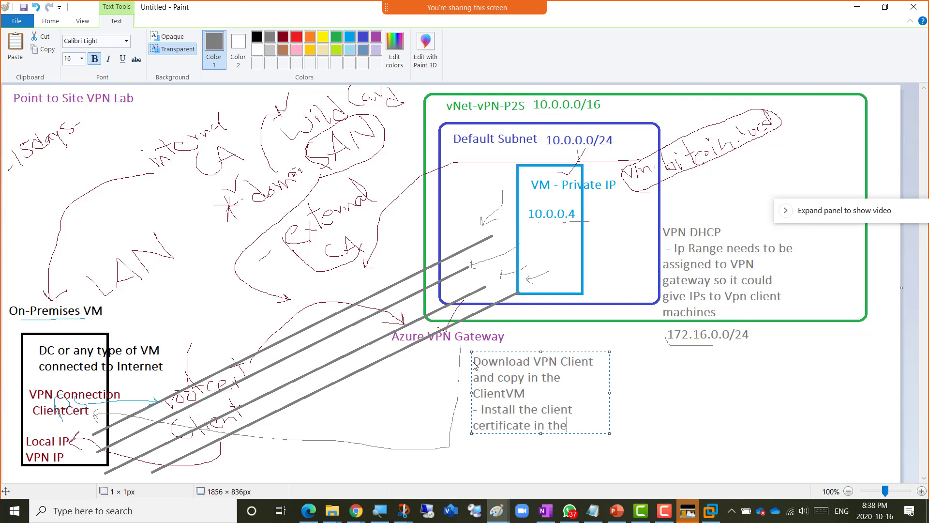
key("BackSpace")
type("ay")
key("BackSpace")
key("BackSpace")
type("a")
key("BackSpace")
type("t")
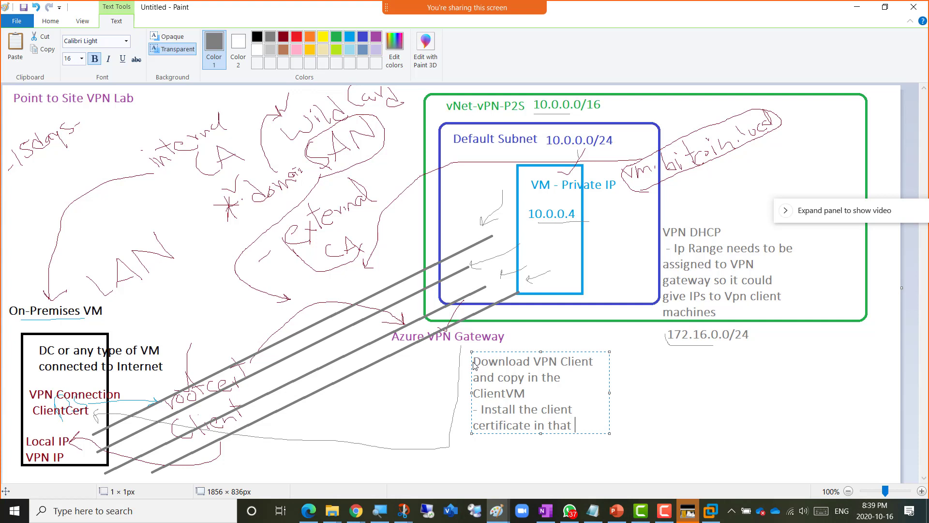
type("clientVM")
key("Return")
type("- Install ")
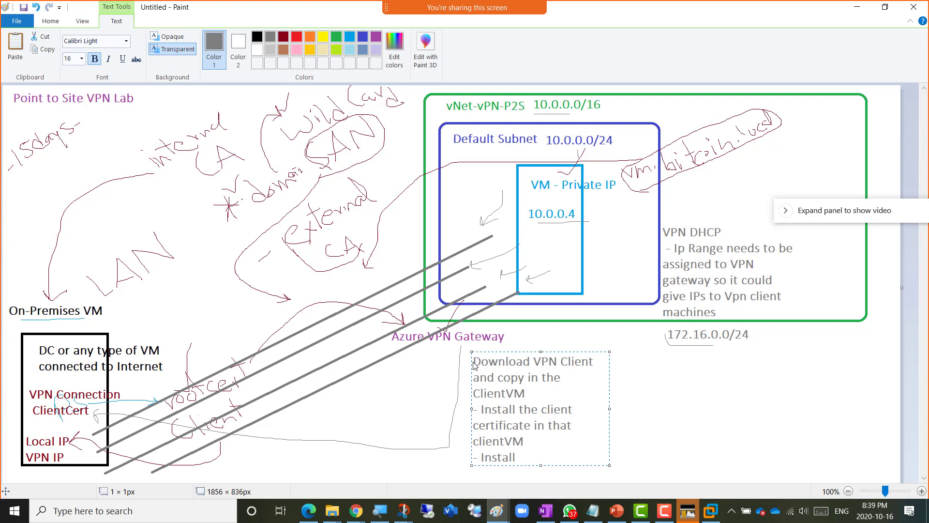
type("the VPn Client")
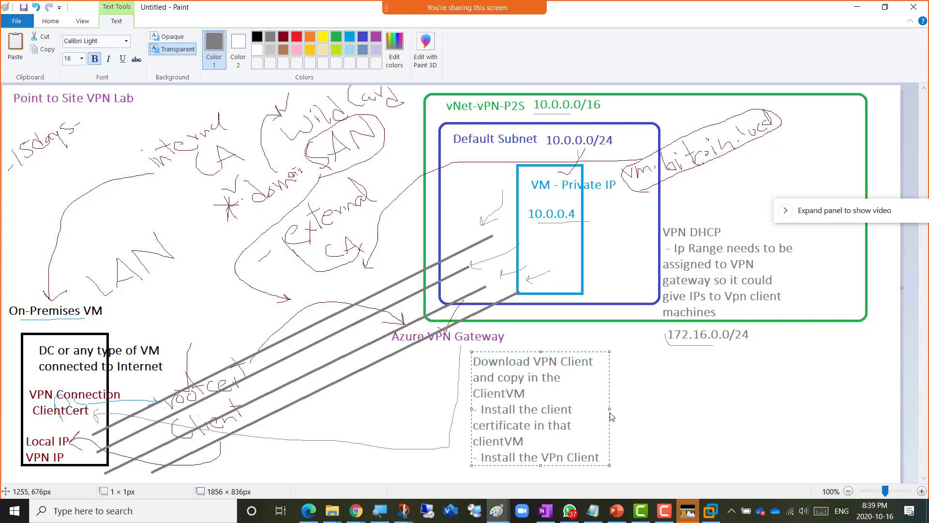
- Widen the note so each step fits one line and move it under Azure VPN Gateway
left_click_drag(611, 410, 816, 409)
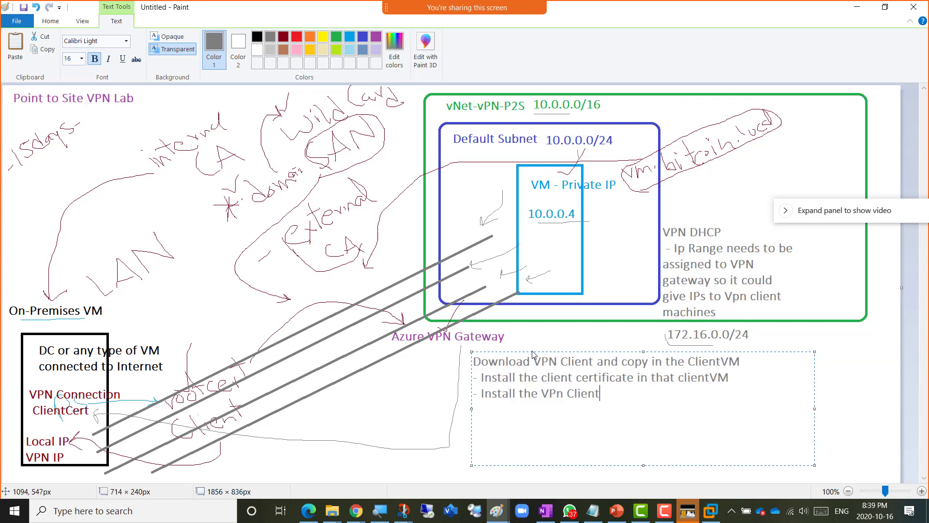
left_click_drag(532, 353, 457, 348)
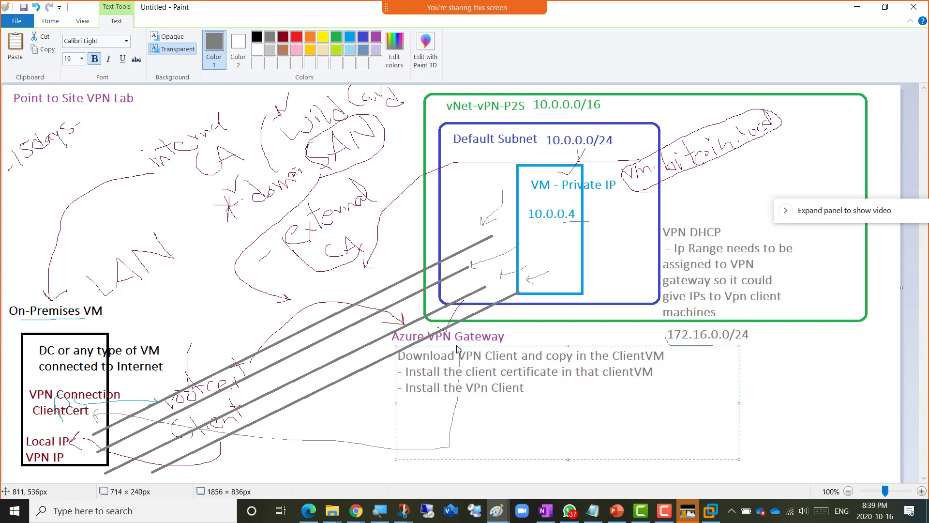
left_click(491, 279)
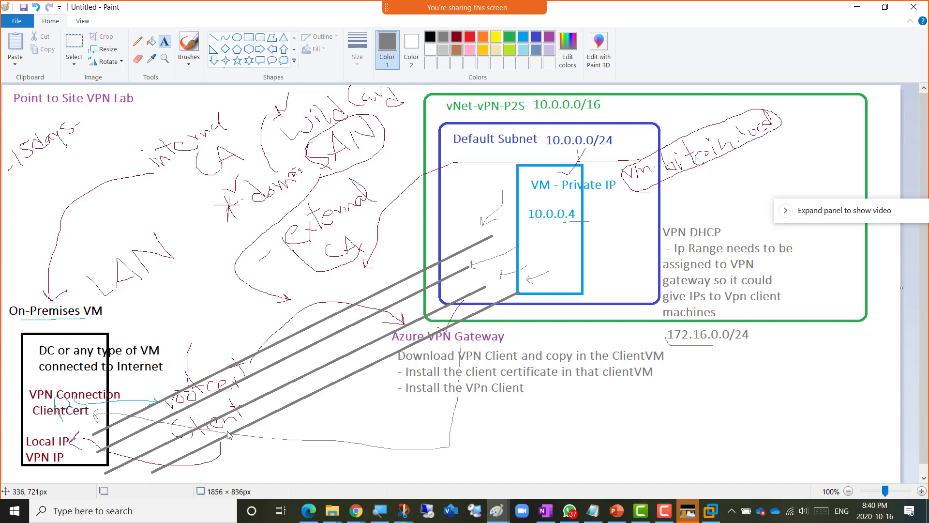
key("alt+Tab")
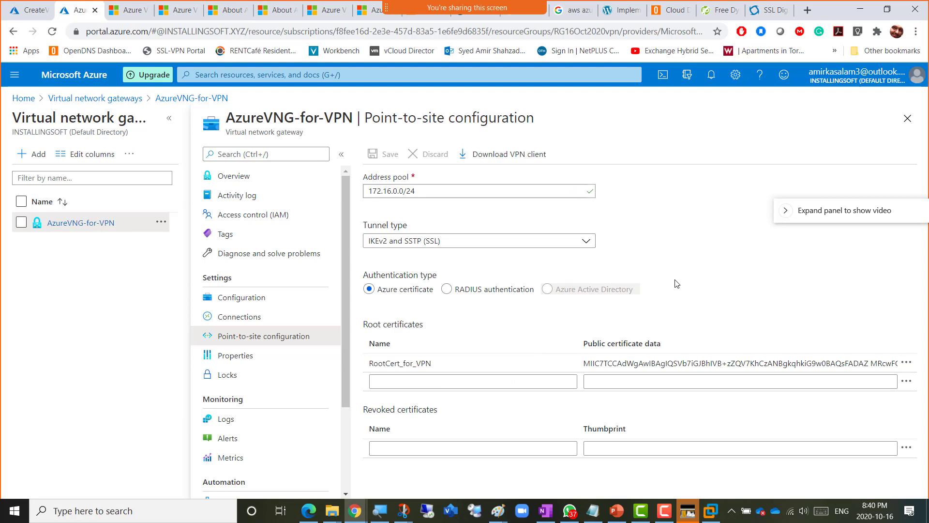
- Request the VPN client package download from the Point-to-site configuration page, retrying once
left_click(503, 156)
left_click(488, 154)
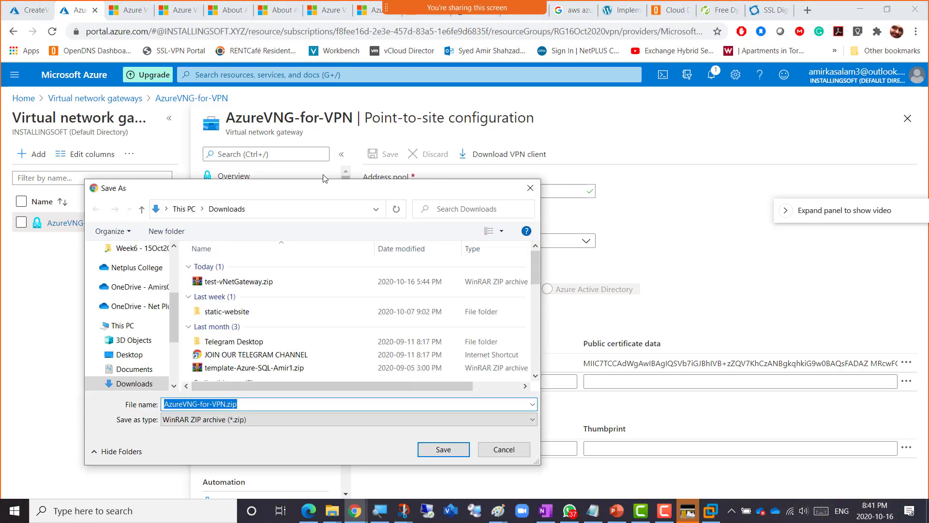
- Move the save dialog aside and save AzureVNG-for-VPN.zip into Downloads
left_click_drag(298, 190, 312, 129)
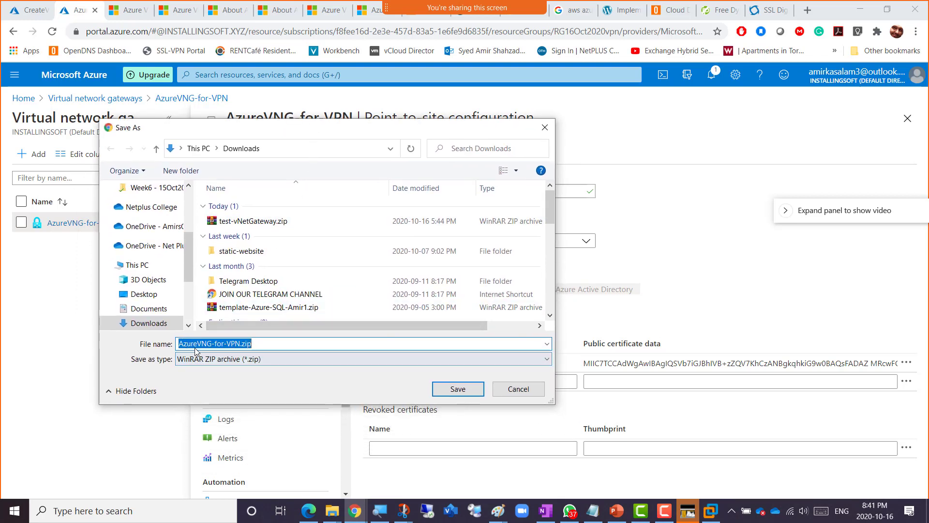
left_click_drag(381, 126, 439, 199)
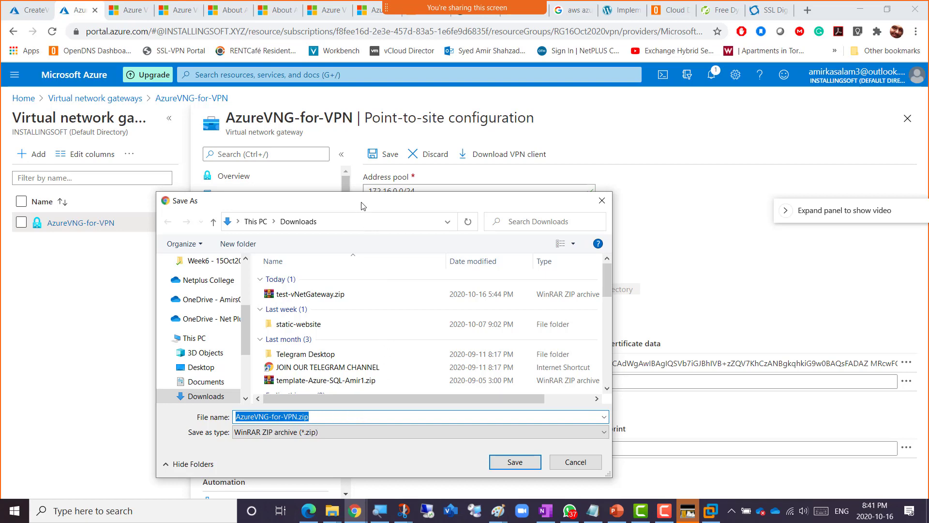
left_click_drag(360, 201, 411, 439)
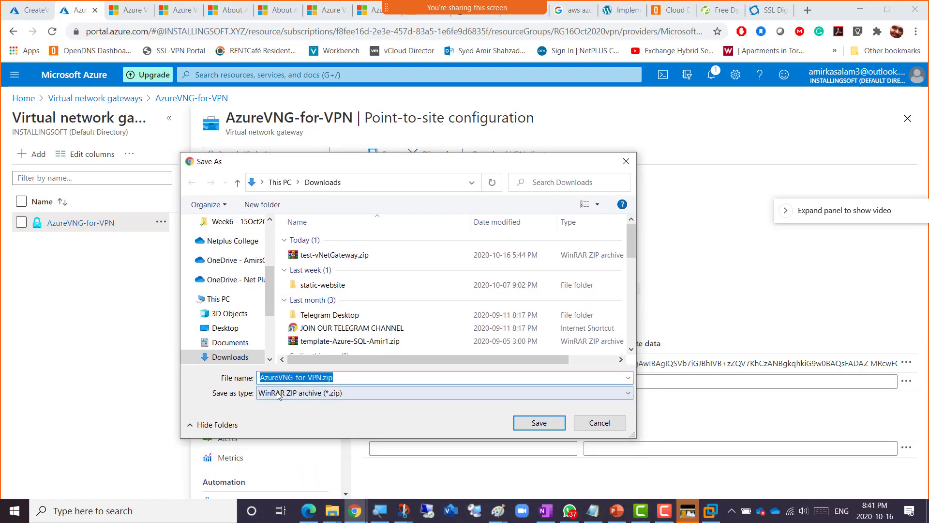
left_click_drag(371, 172, 636, 143)
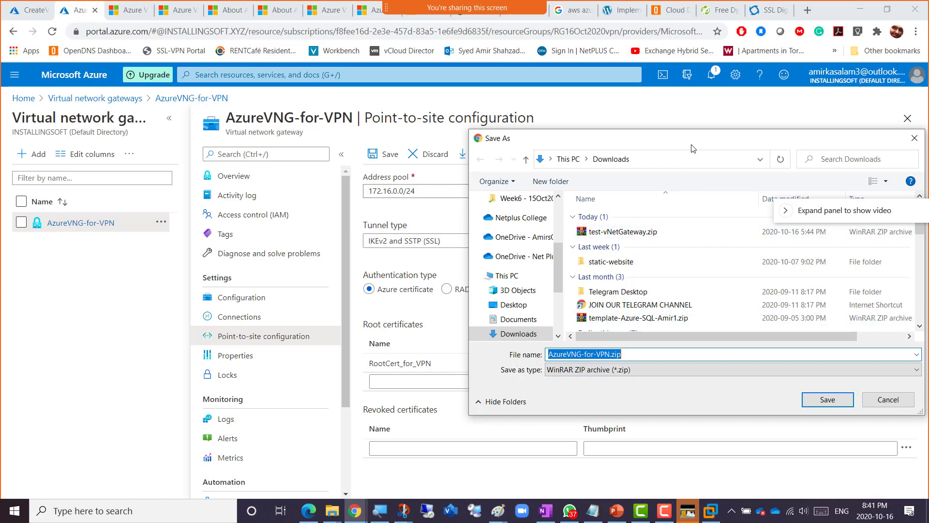
left_click_drag(690, 142, 317, 215)
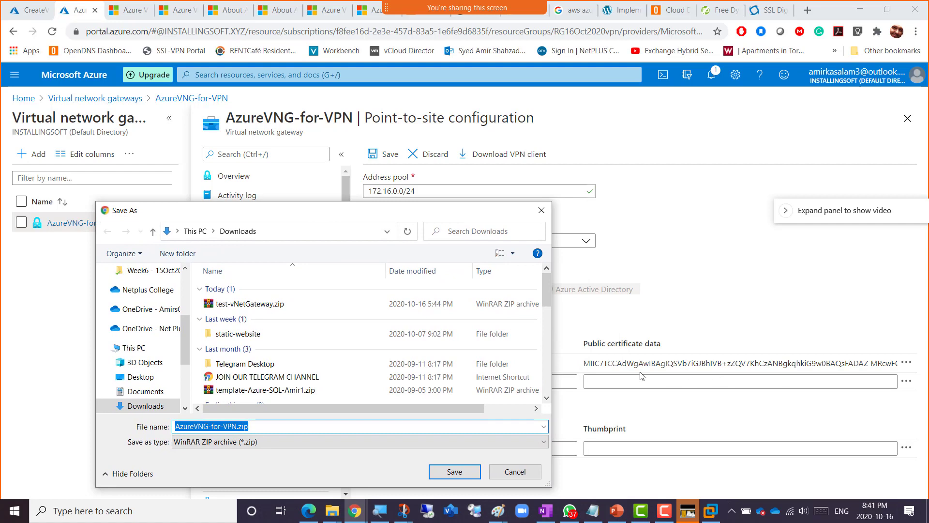
left_click(444, 474)
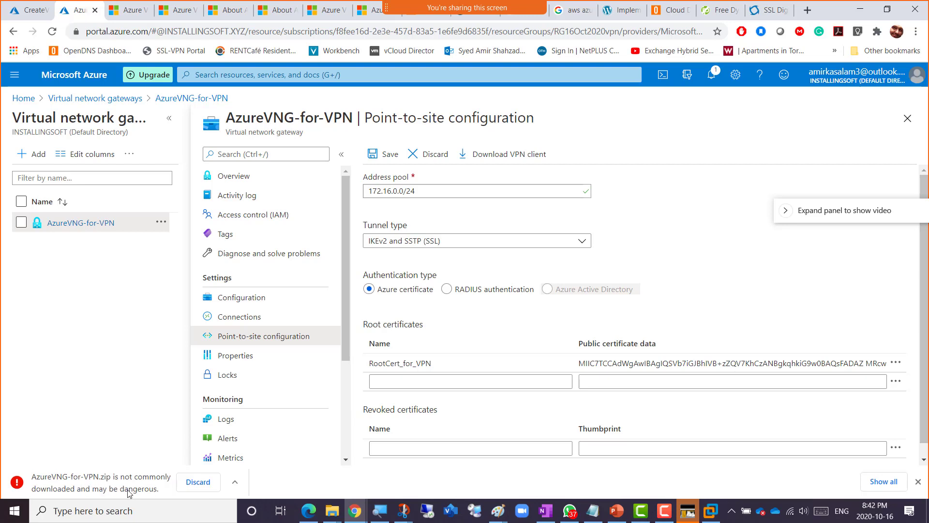
- Keep the flagged AzureVNG-for-VPN.zip download and show it in the Downloads folder over the portal
left_click(234, 483)
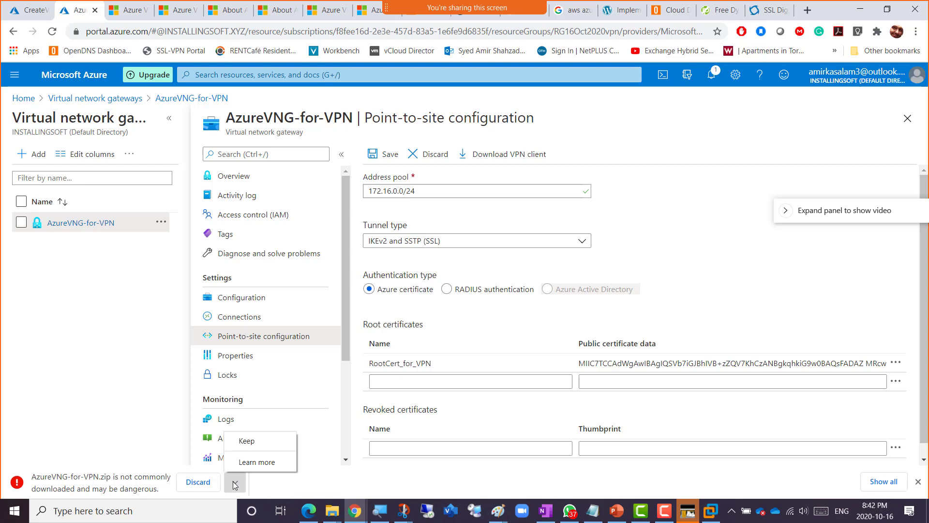
left_click(246, 441)
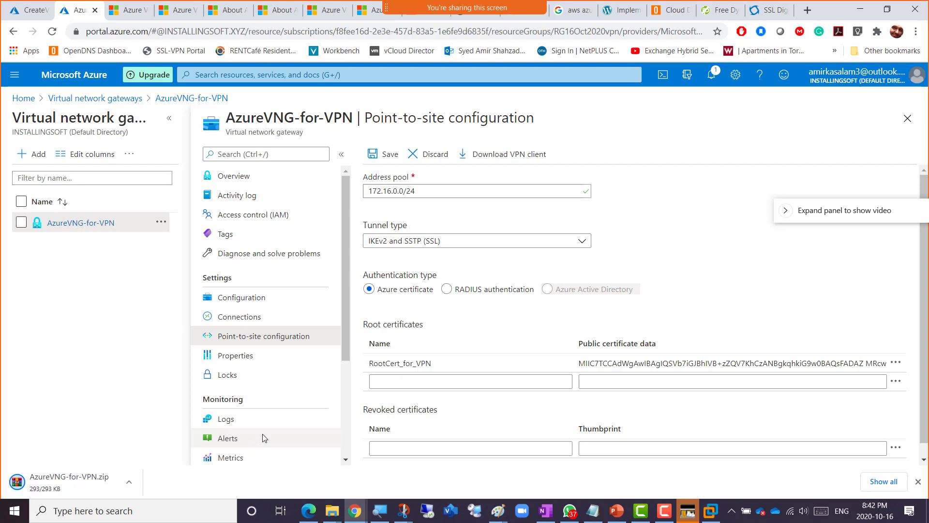
left_click(129, 484)
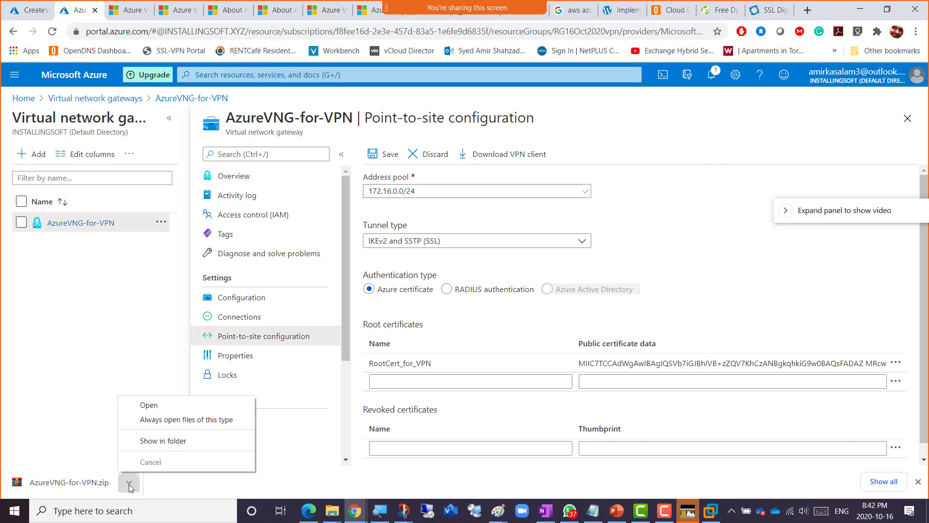
left_click(160, 445)
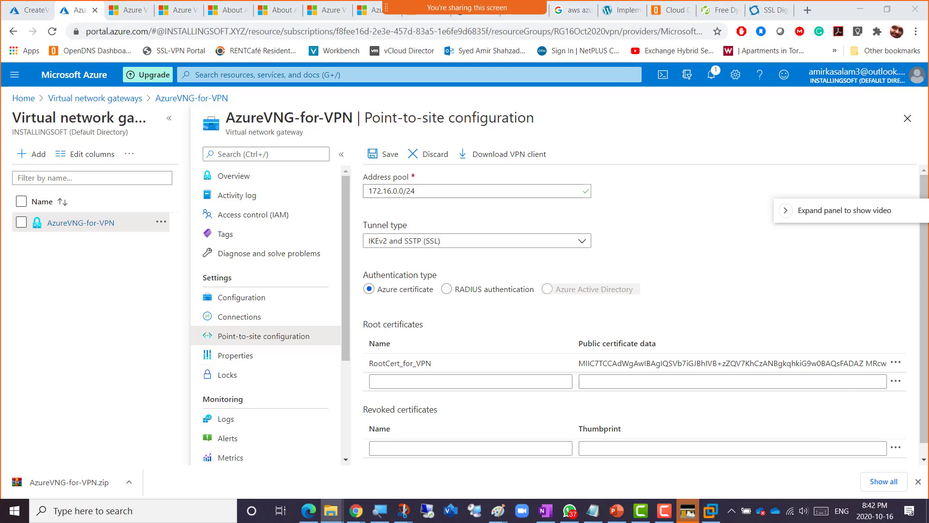
left_click_drag(678, 79, 279, 127)
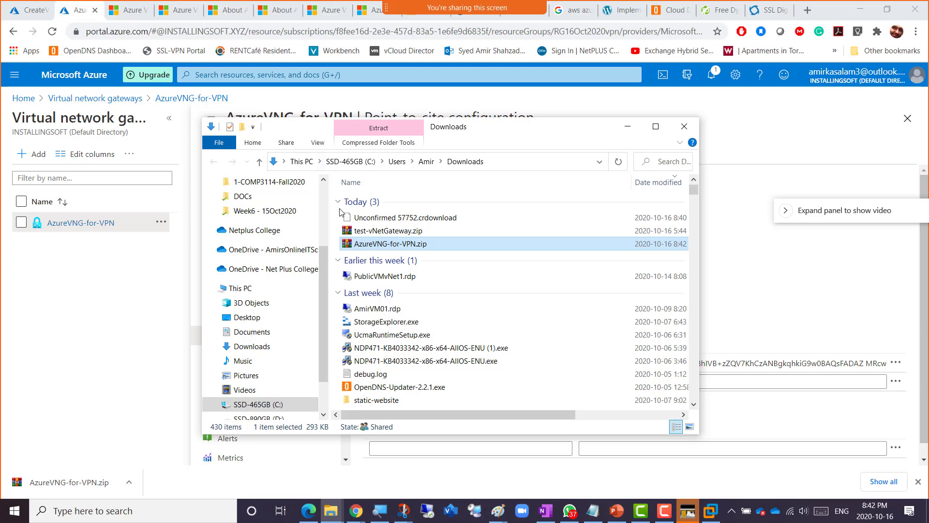
- Copy AzureVNG-for-VPN.zip from Downloads and switch back to the Windows Server VM
right_click(390, 247)
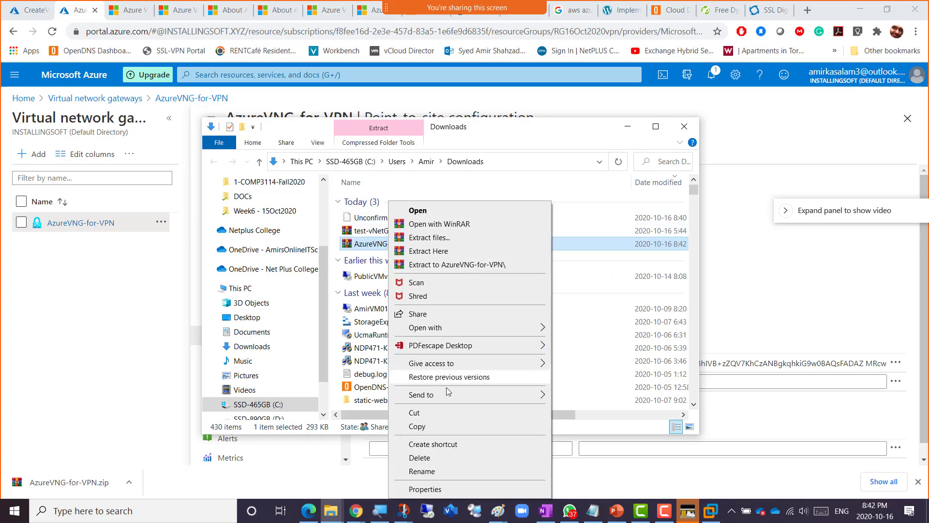
left_click(445, 429)
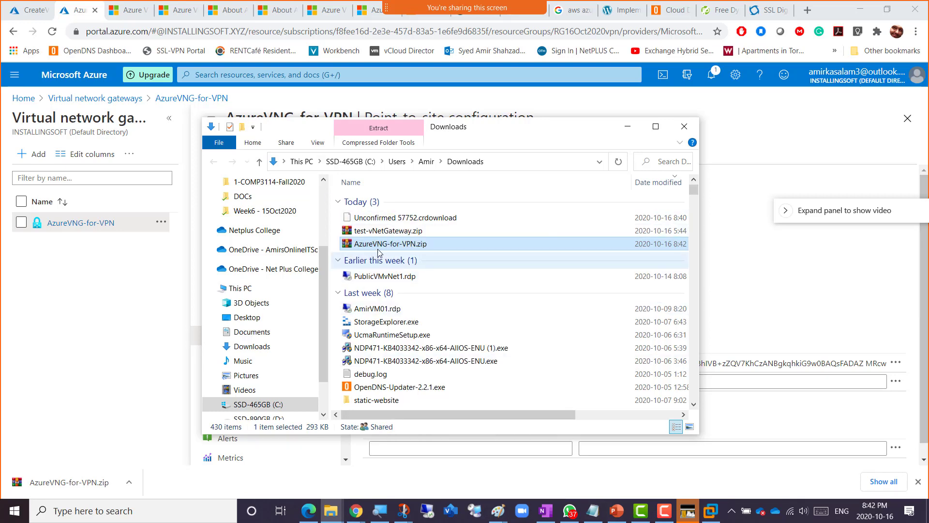
left_click_drag(492, 131, 854, 134)
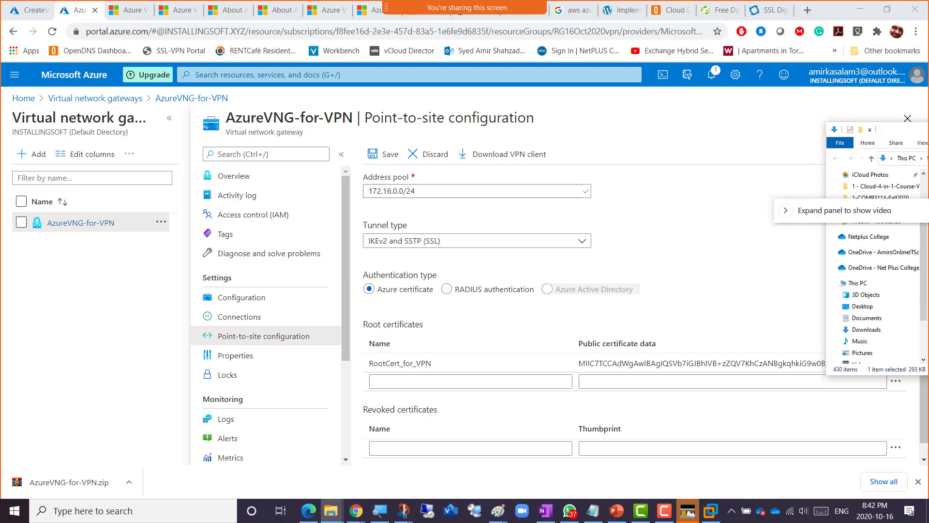
left_click(271, 277)
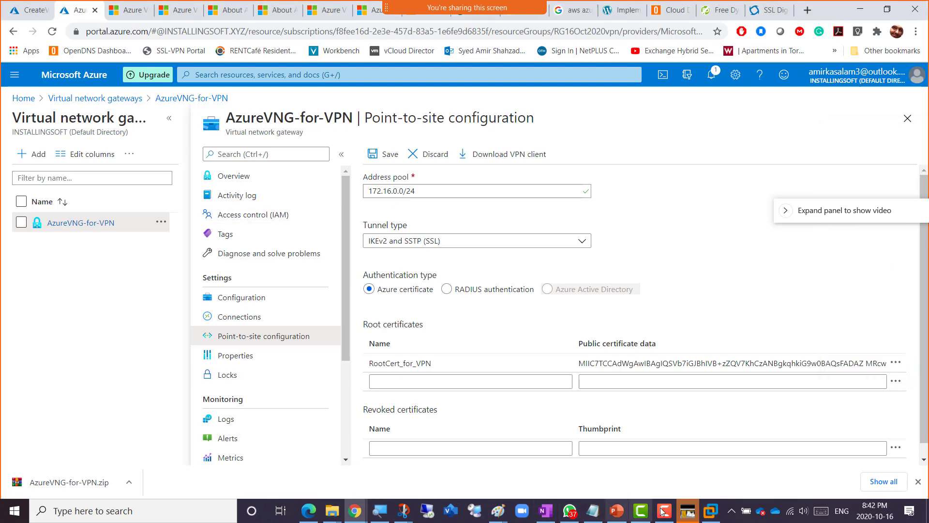
left_click(710, 511)
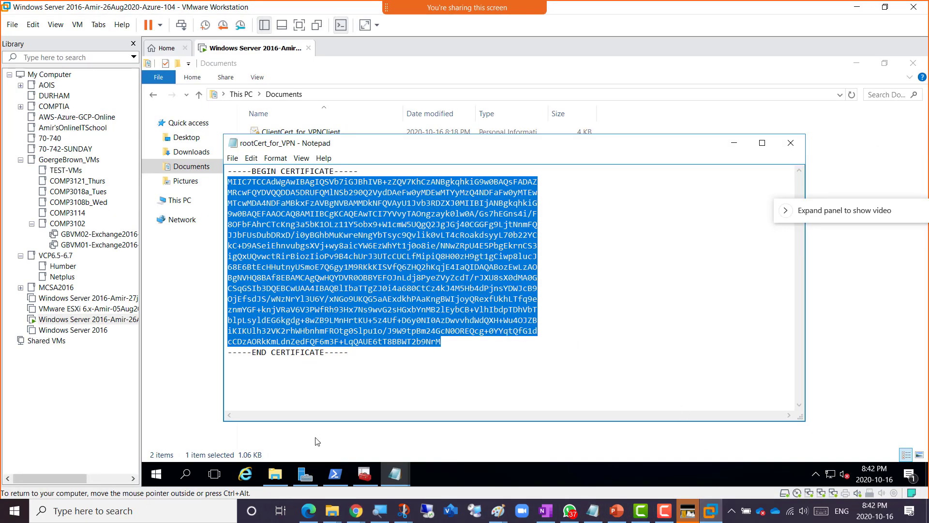
- Paste AzureVNG-for-VPN.zip into the VM's Documents folder beside the certificates
left_click(276, 472)
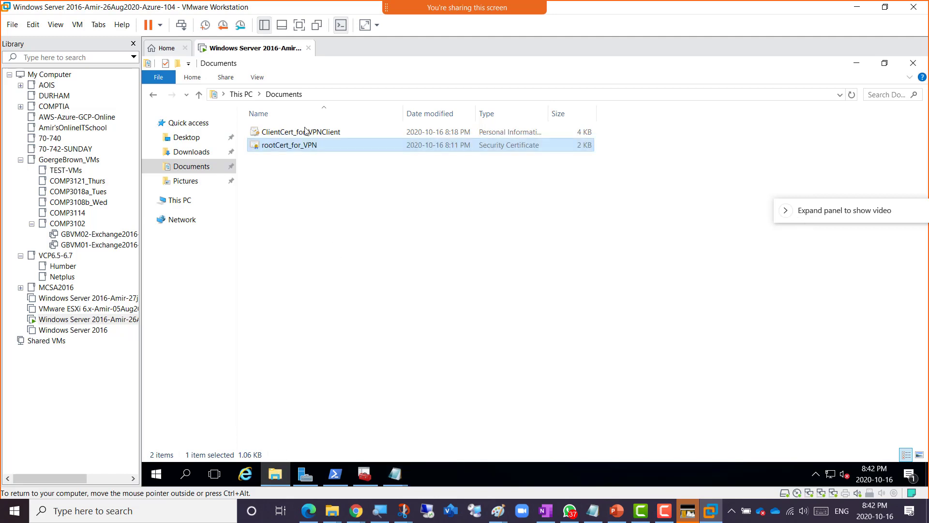
right_click(289, 177)
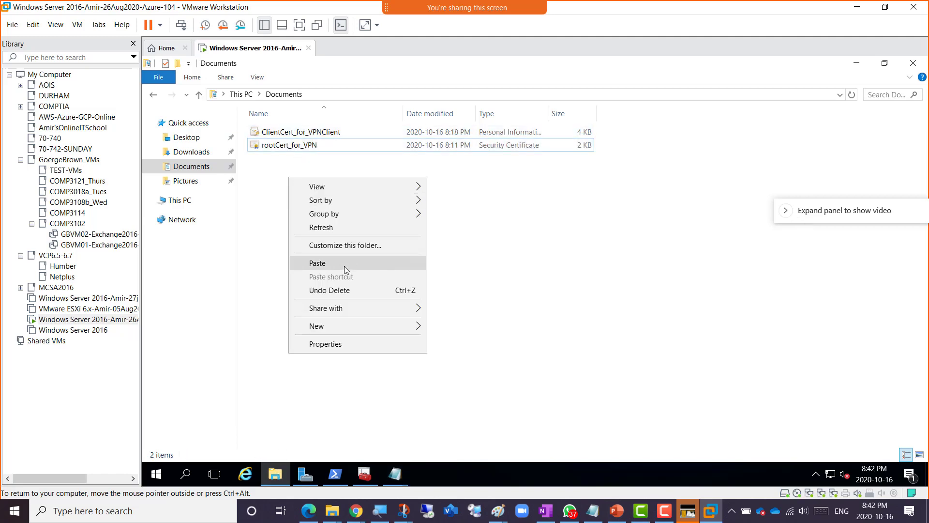
left_click(346, 267)
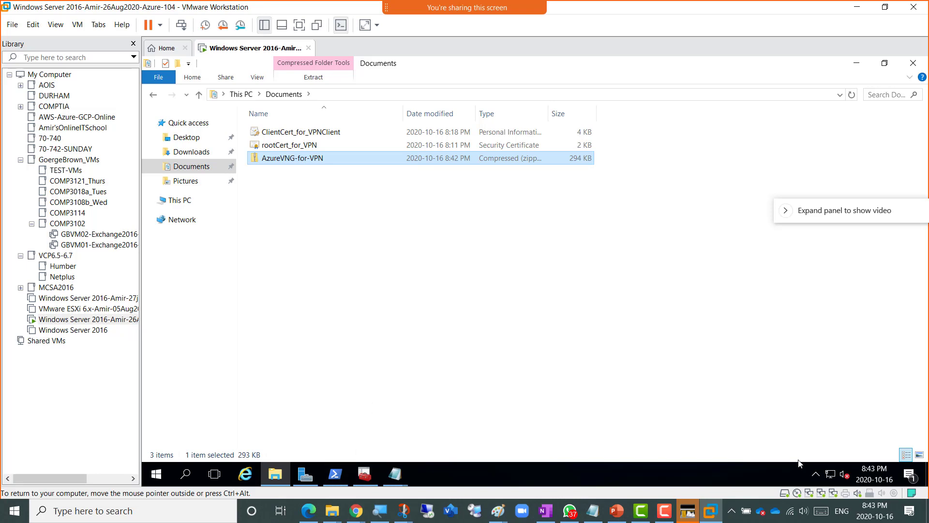
- Delete the old test-vNet connection from the VM's network adapters and close the network windows
right_click(830, 477)
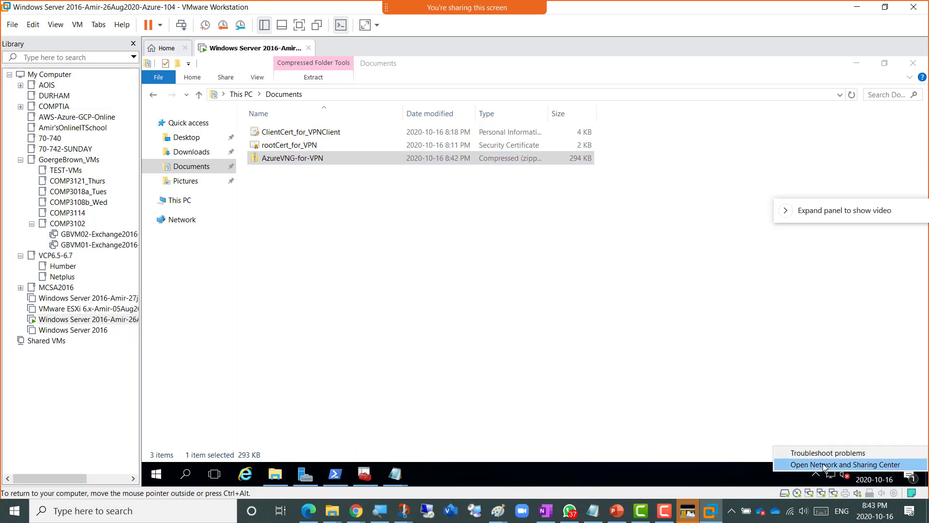
left_click(825, 465)
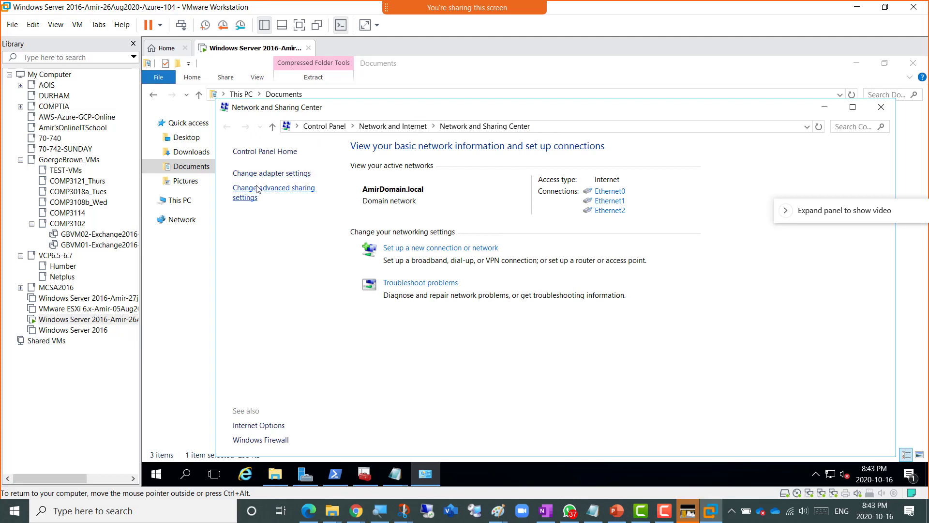
left_click(271, 174)
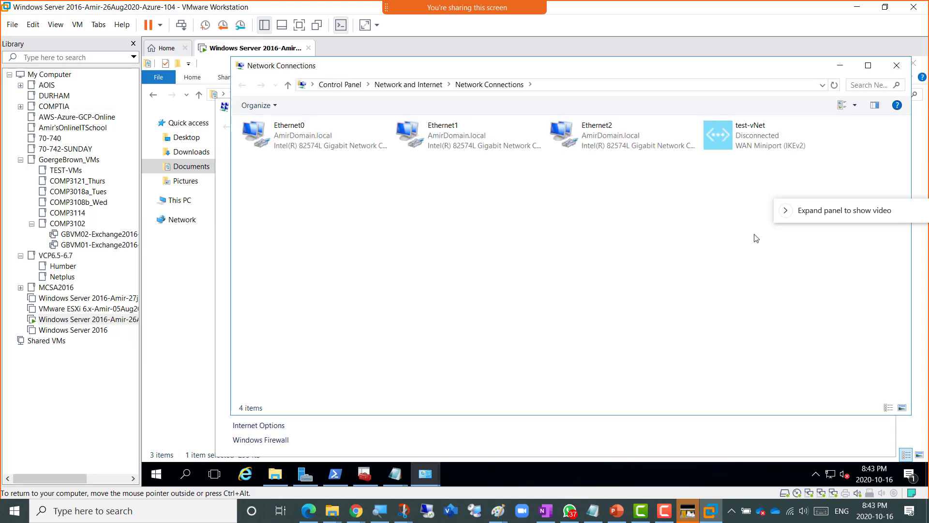
right_click(745, 144)
left_click(775, 231)
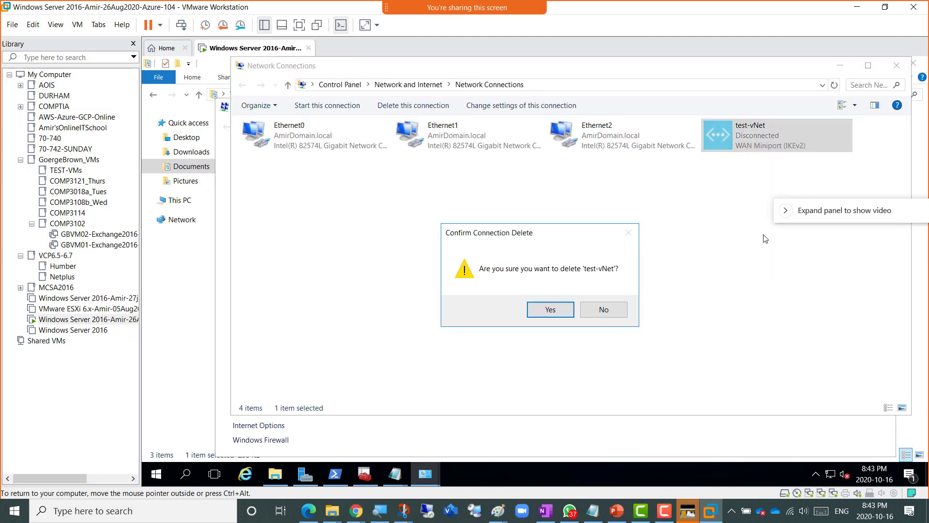
left_click(551, 312)
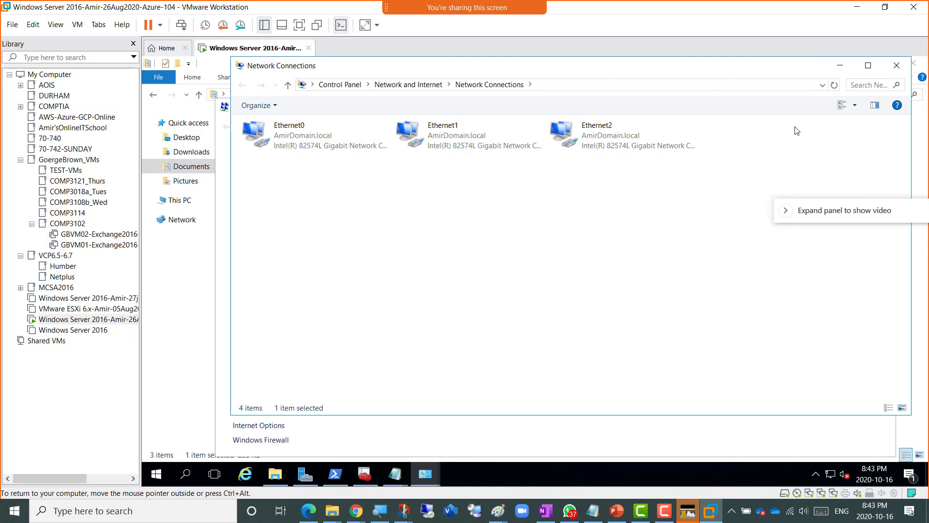
left_click(841, 66)
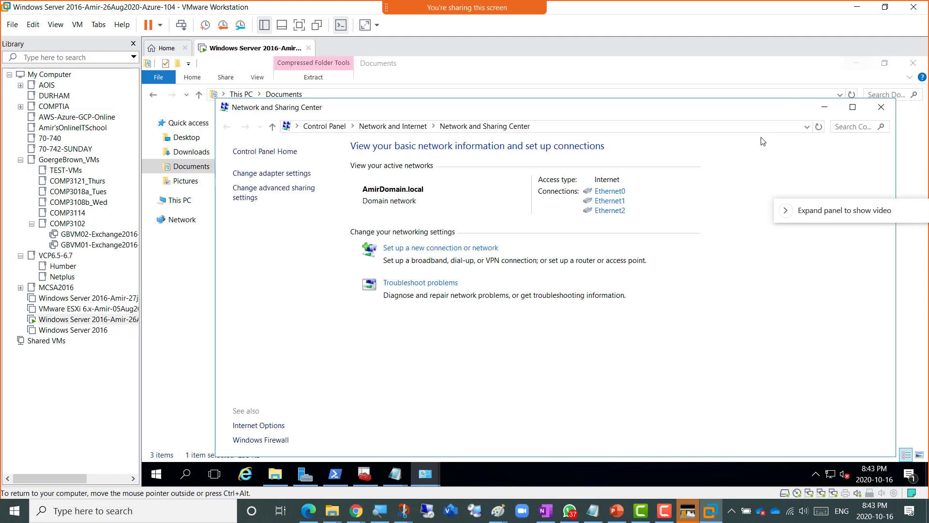
left_click(881, 107)
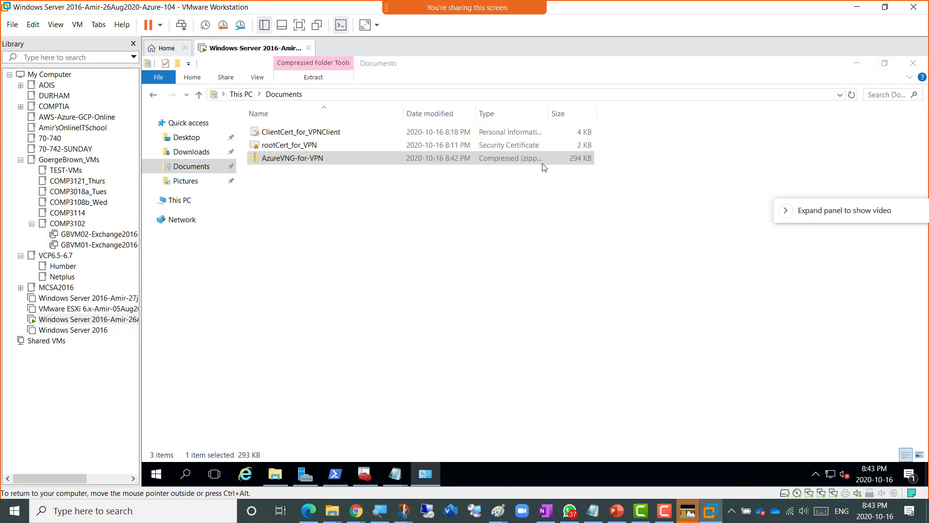
- Open the zip's WindowsAmd64 folder, then extract the whole AzureVNG-for-VPN package into Documents
left_click(285, 201)
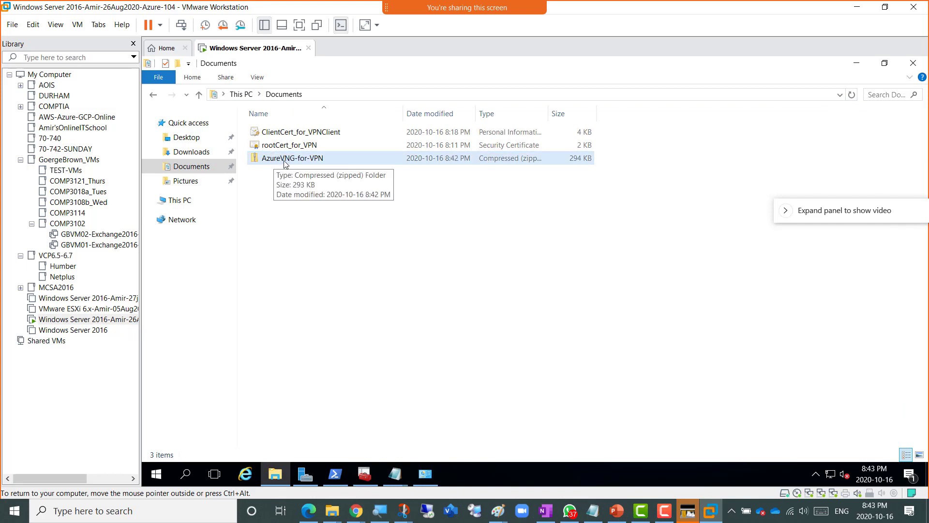
double_click(297, 160)
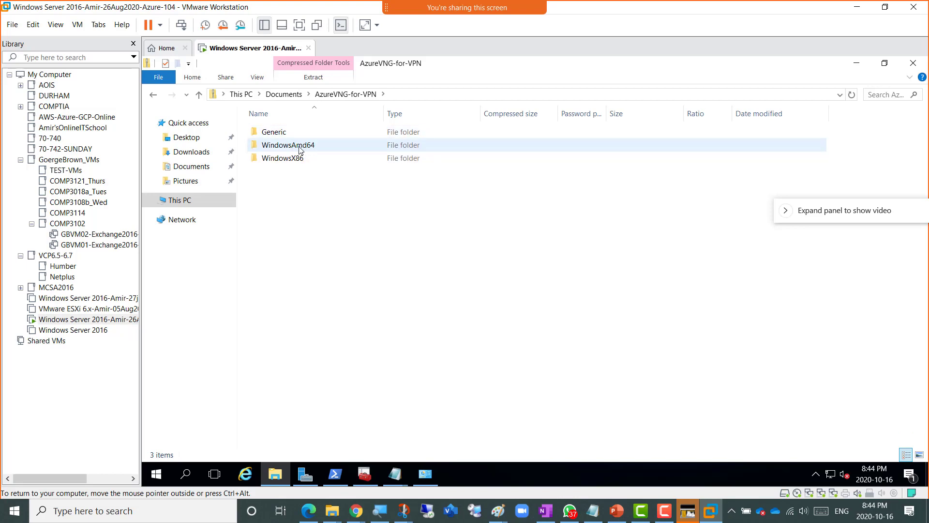
double_click(299, 147)
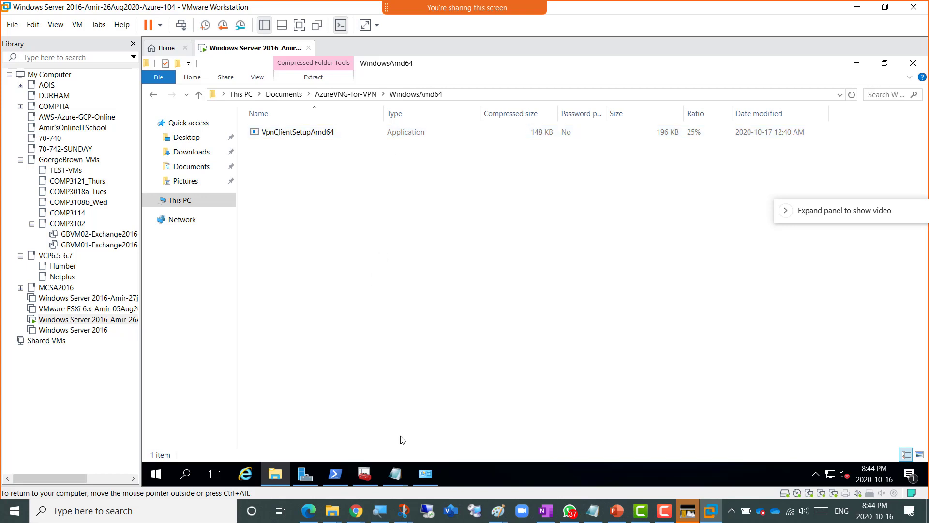
left_click(425, 479)
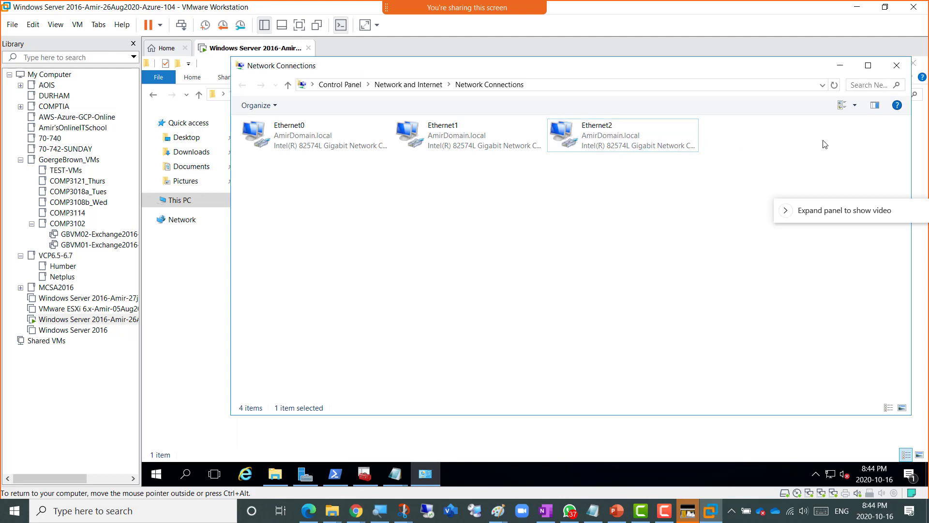
left_click(840, 65)
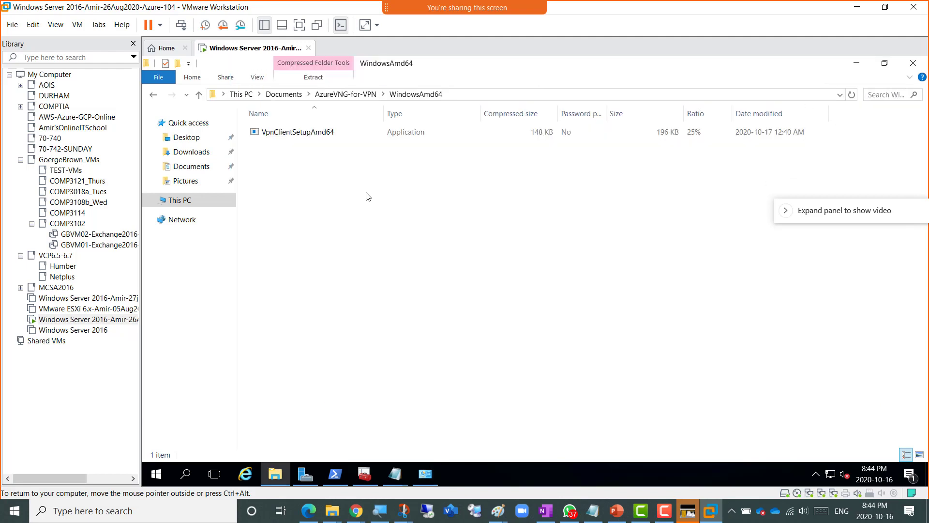
double_click(278, 133)
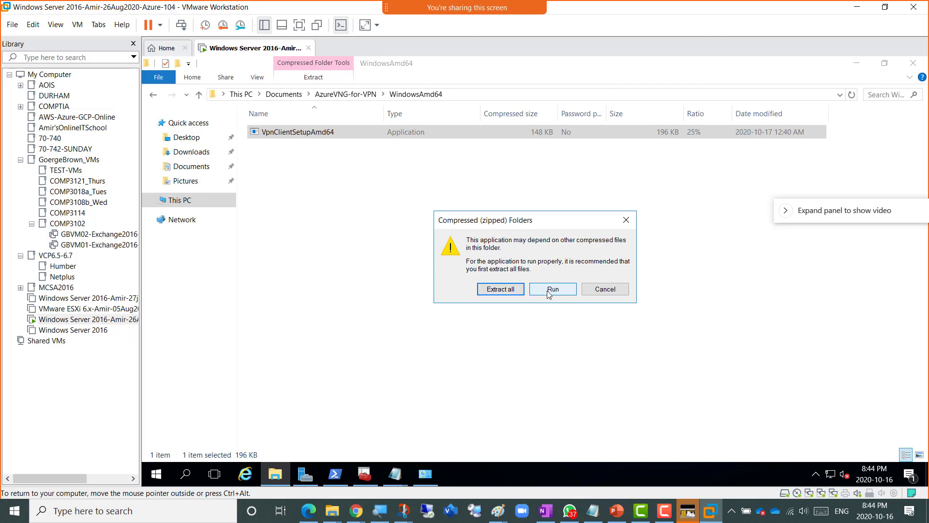
left_click(508, 292)
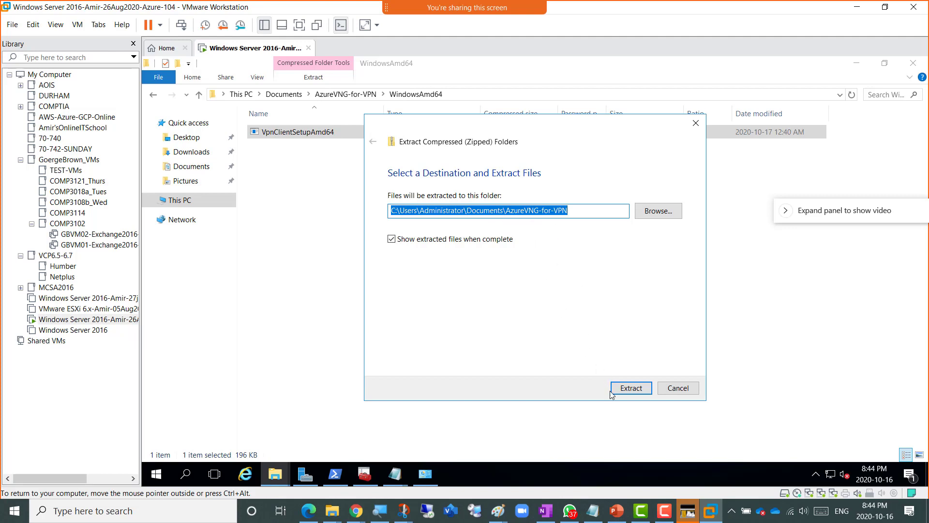
left_click(627, 390)
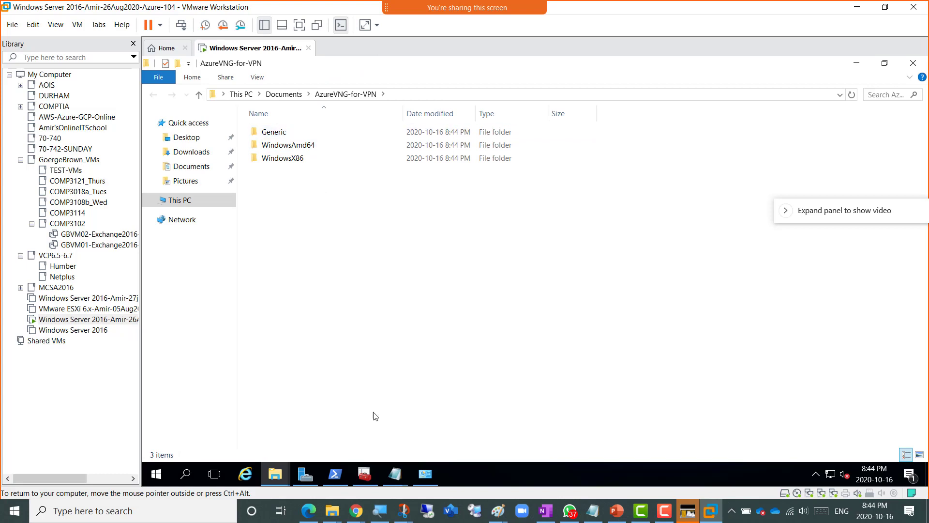
- Browse the extracted AzureVNG-for-VPN folder via C: Documents, then reopen WindowsAmd64 inside the zip
left_click(424, 477)
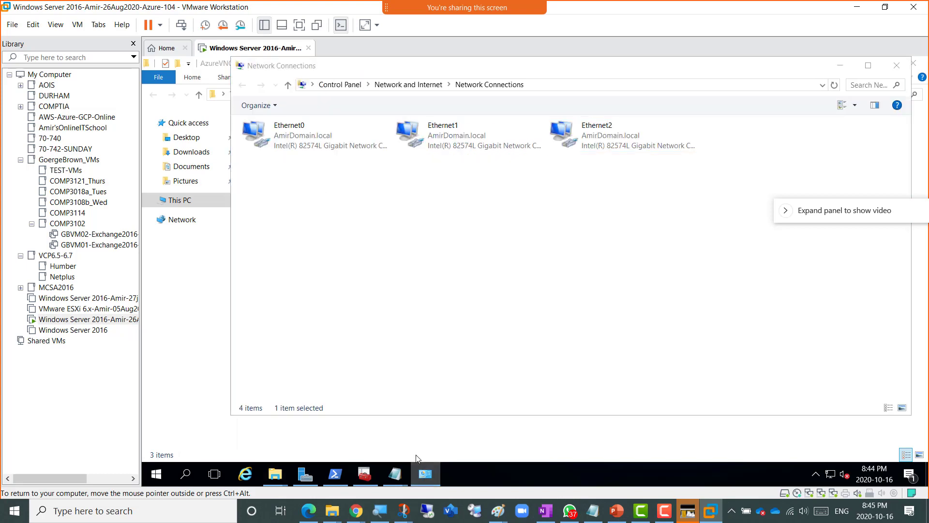
left_click(421, 474)
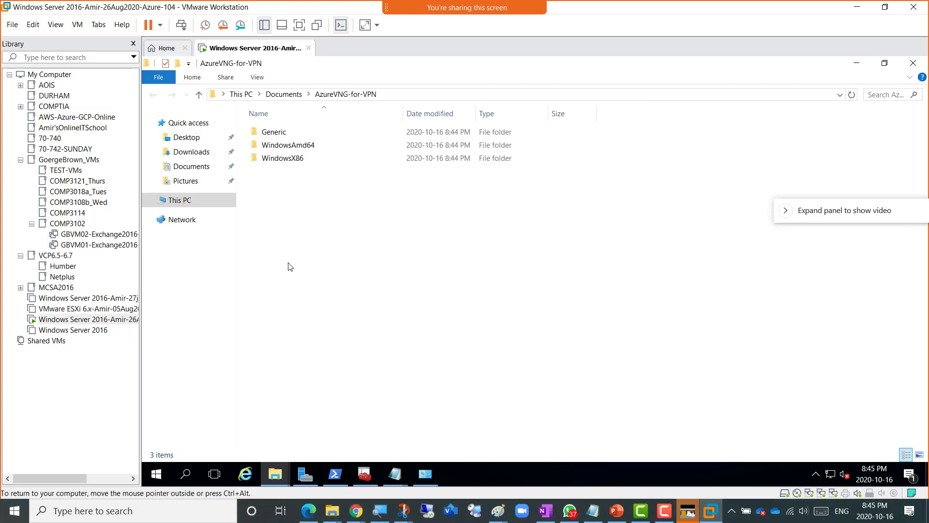
double_click(288, 145)
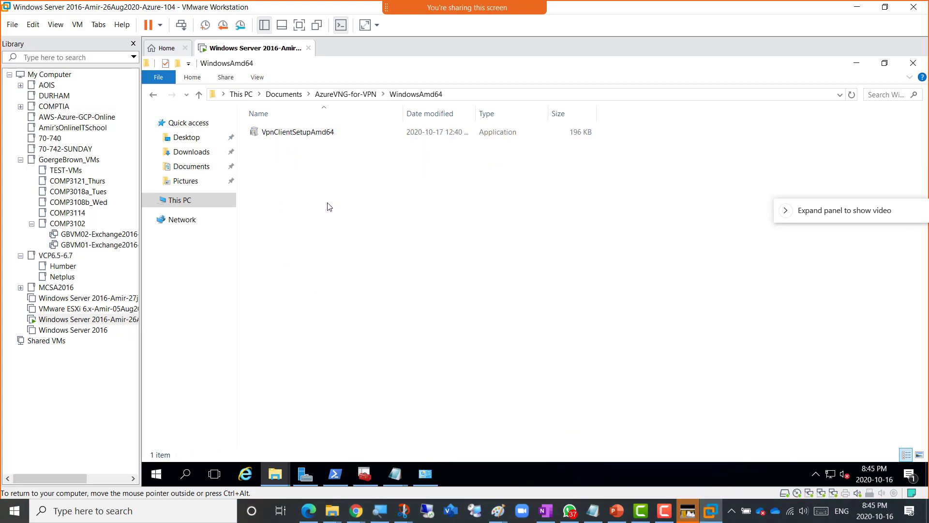
left_click(183, 201)
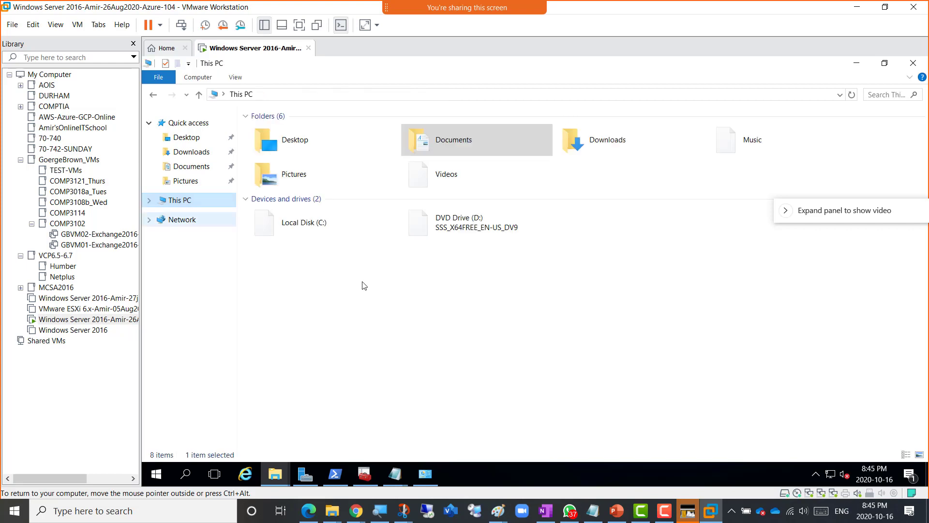
double_click(313, 223)
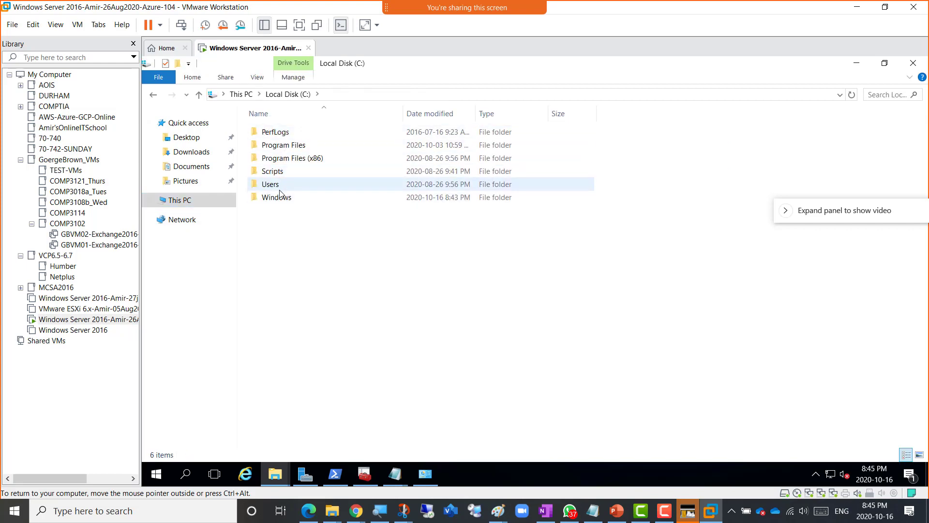
left_click(192, 166)
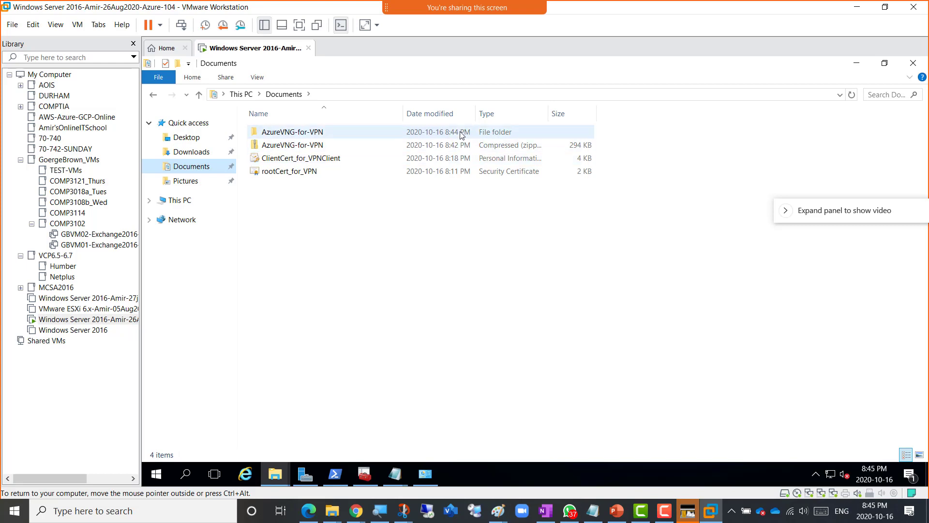
double_click(305, 132)
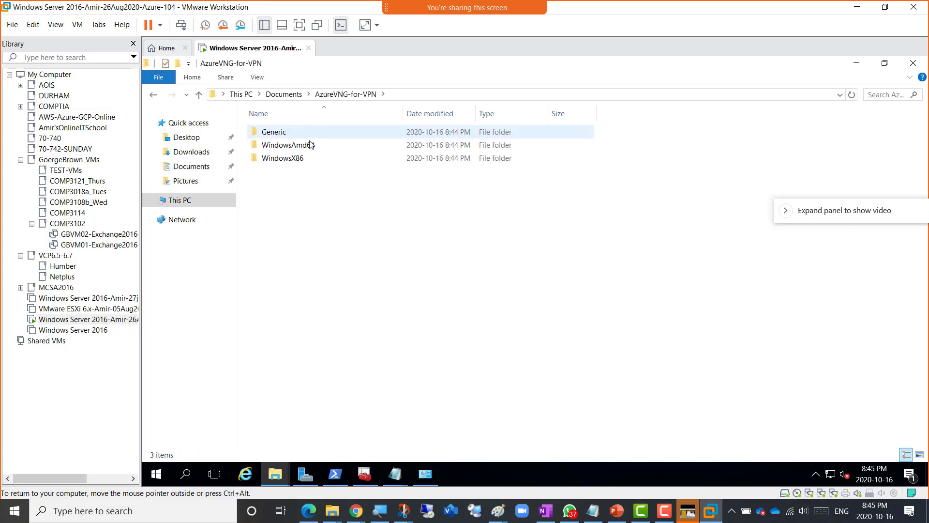
double_click(310, 145)
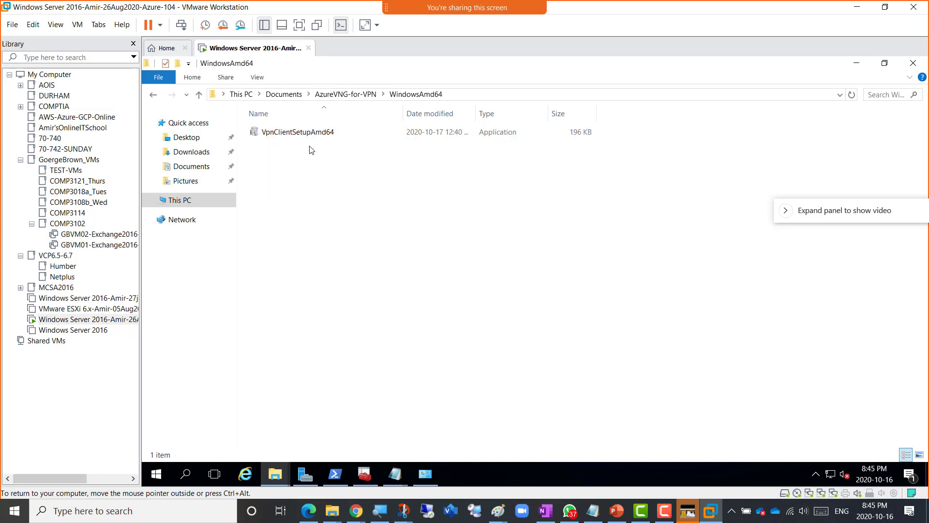
left_click(346, 95)
left_click(292, 95)
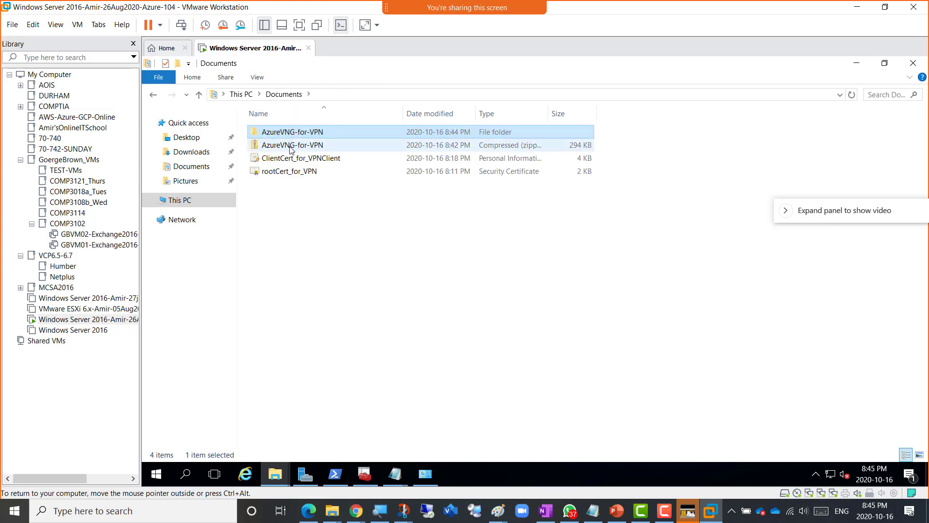
double_click(292, 145)
double_click(300, 145)
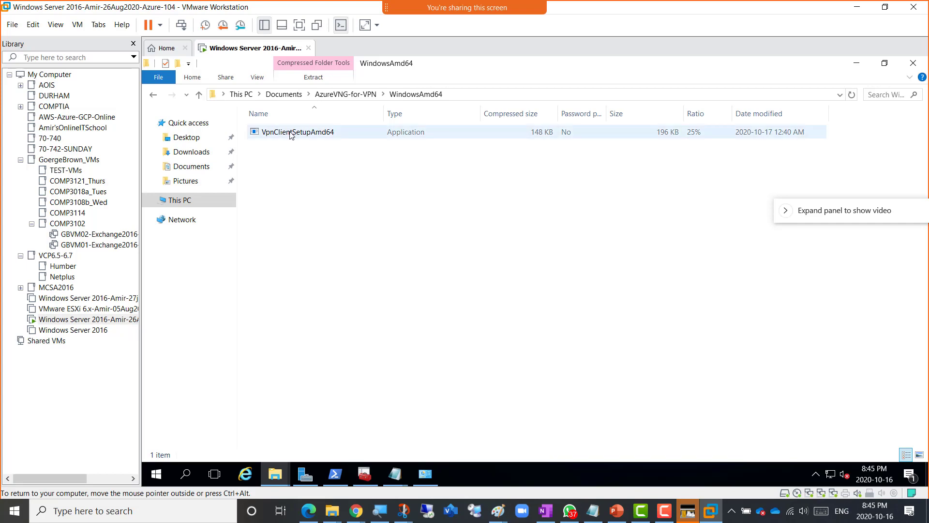
- Run VpnClientSetupAmd64 and confirm installing the VPN client for vNet-VPN-P2S
double_click(295, 135)
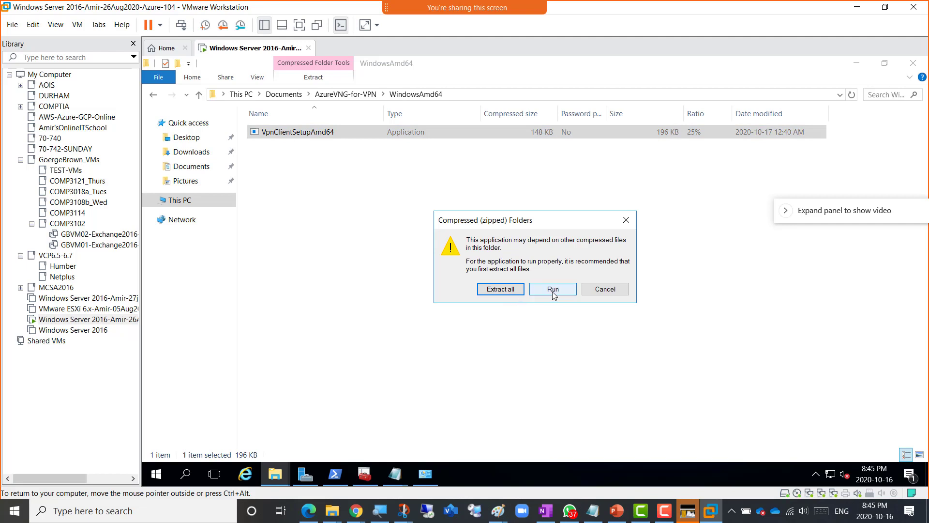
left_click(552, 292)
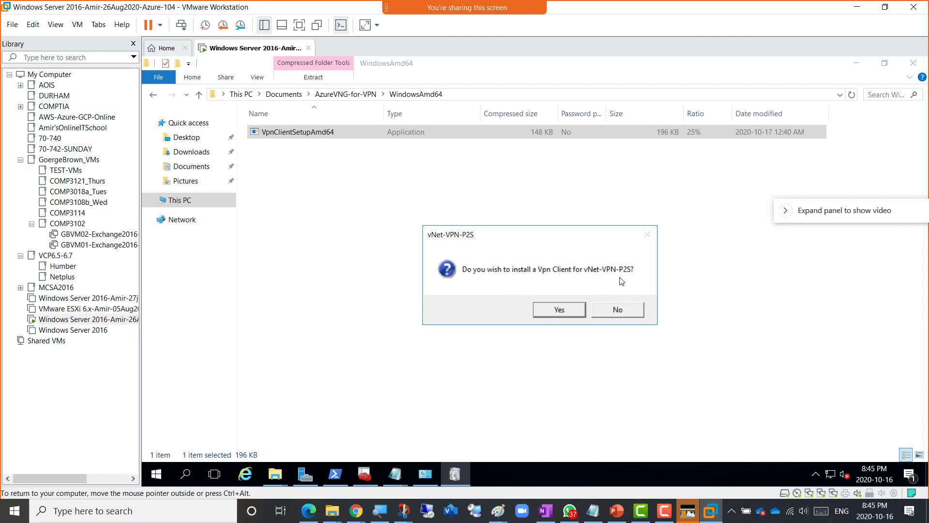
left_click(550, 314)
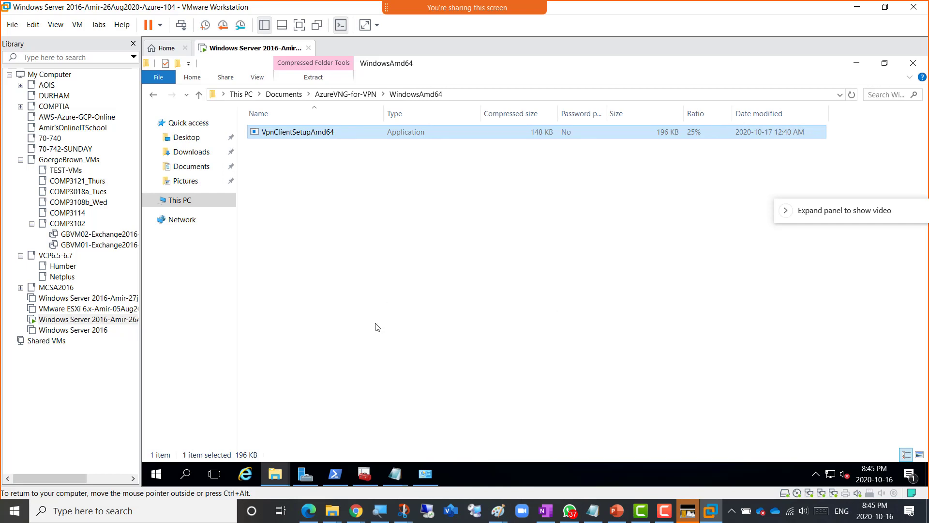
left_click(424, 479)
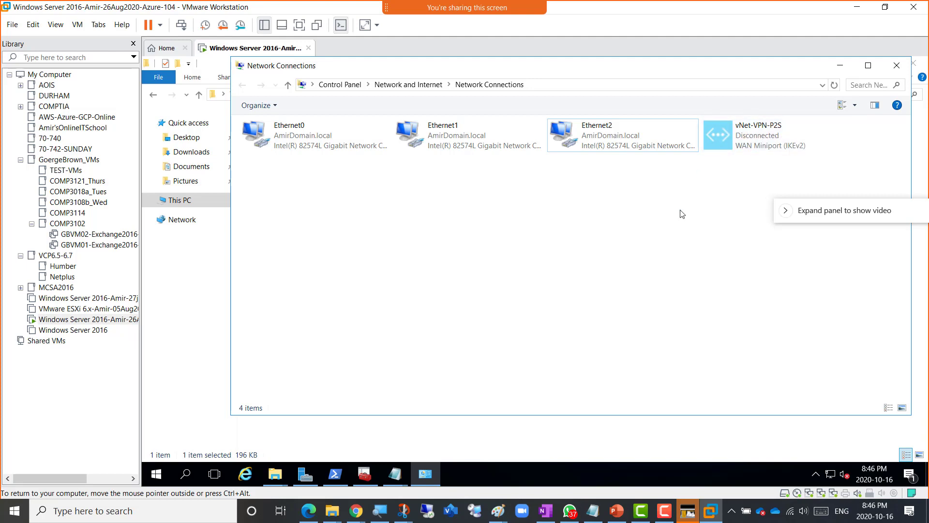
- Select vNet-VPN-P2S in the networks flyout and start connecting
double_click(713, 131)
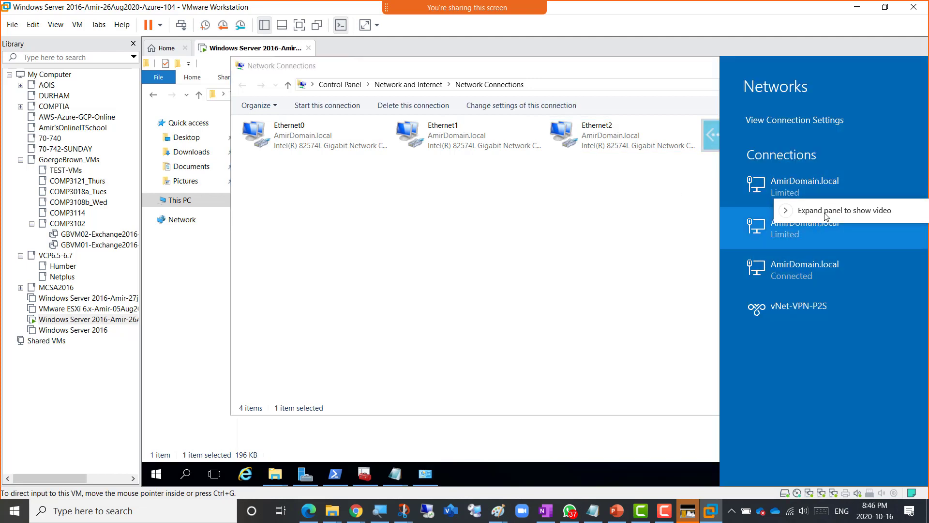
left_click_drag(827, 217, 358, 216)
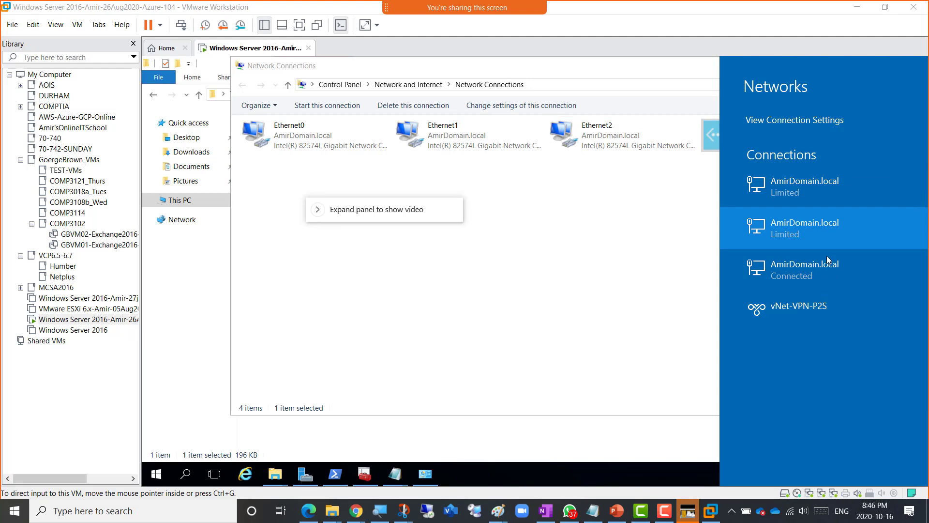
left_click(789, 306)
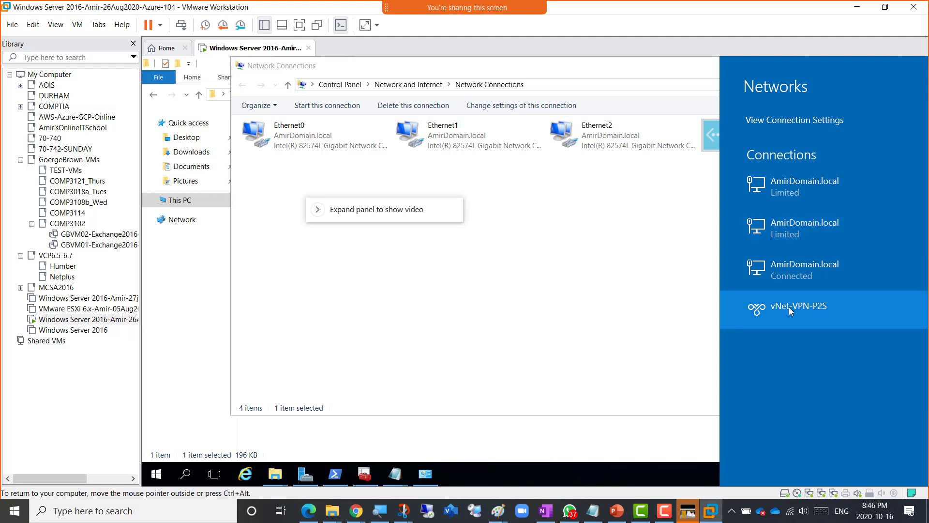
left_click(789, 307)
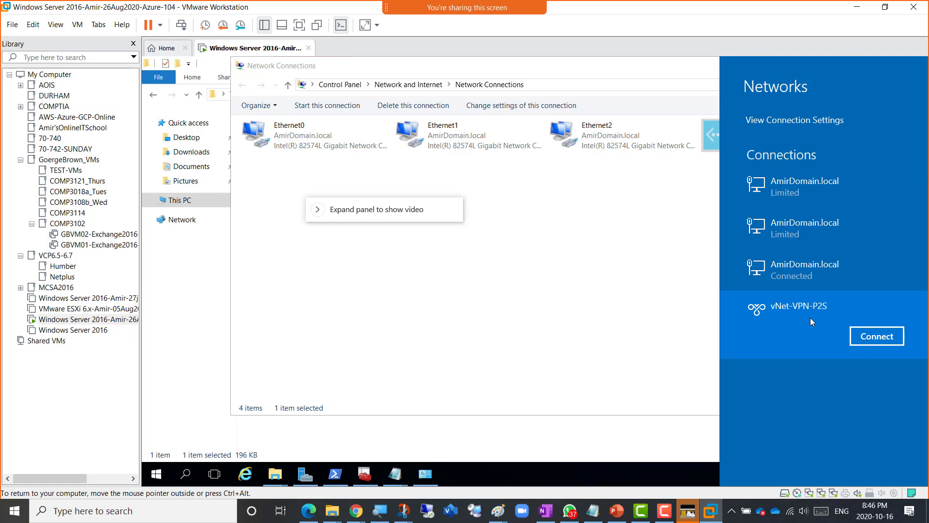
left_click(870, 340)
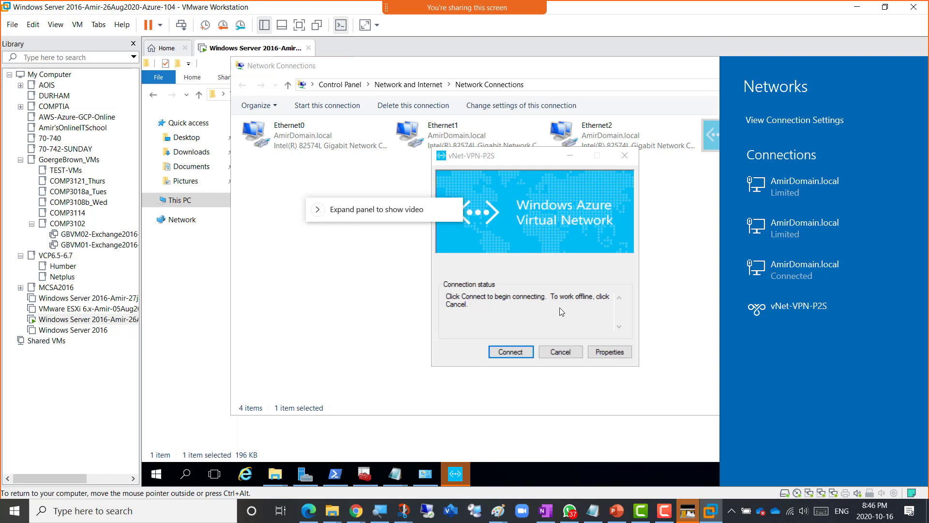
- Confirm Connect in the vNet-VPN-P2S dialog and allow the routing table update
left_click(507, 352)
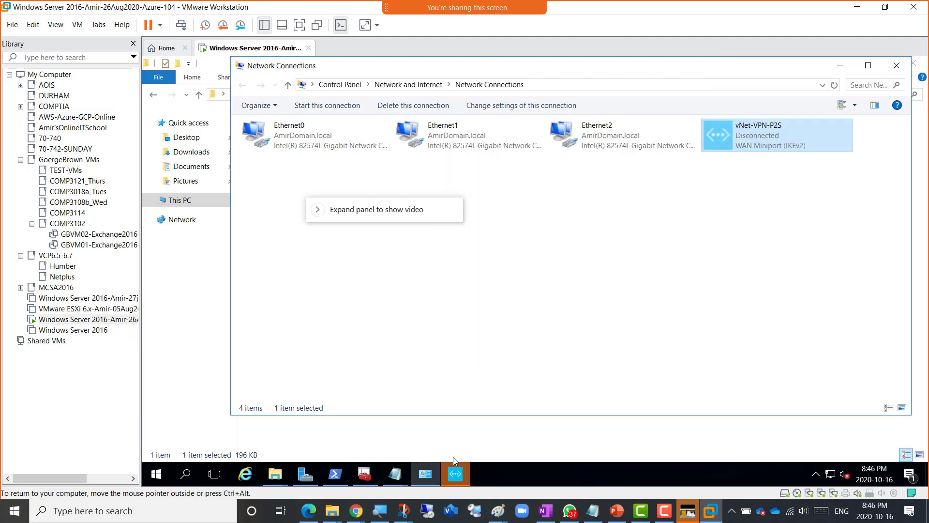
left_click(453, 473)
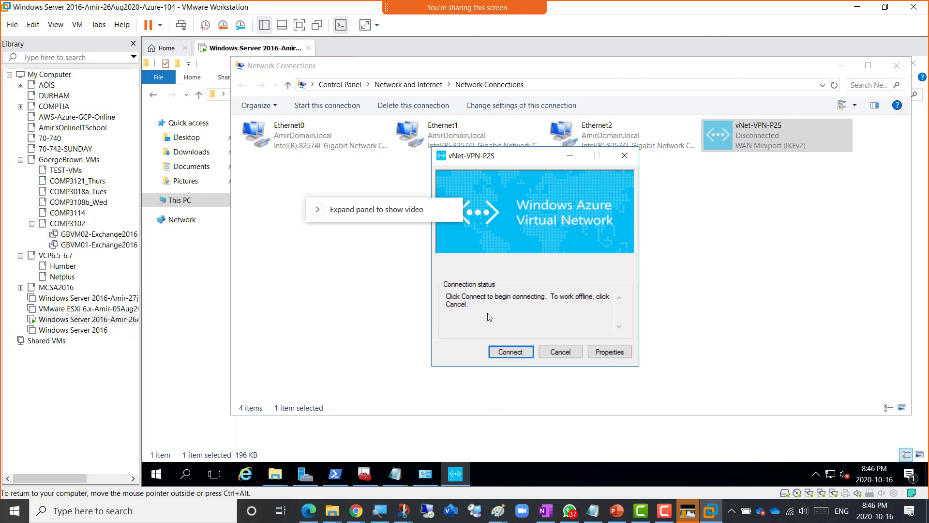
left_click(508, 351)
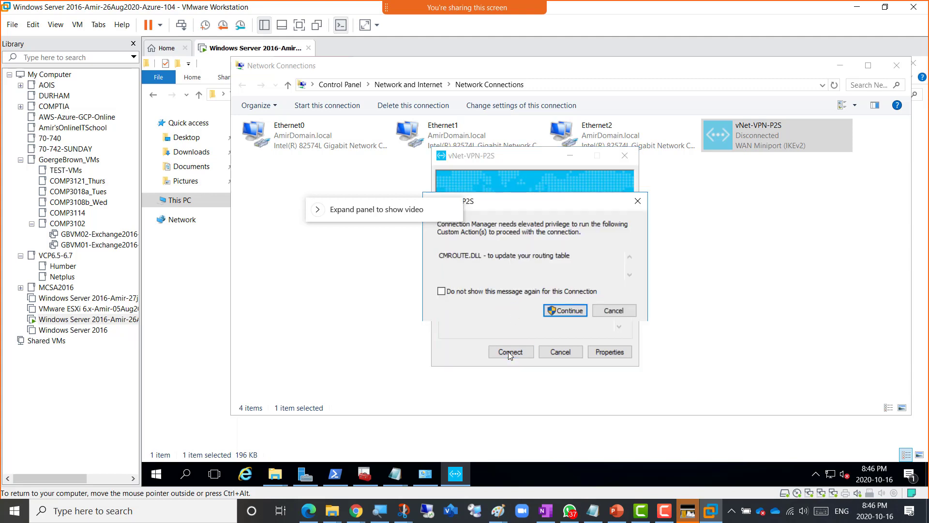
left_click(564, 309)
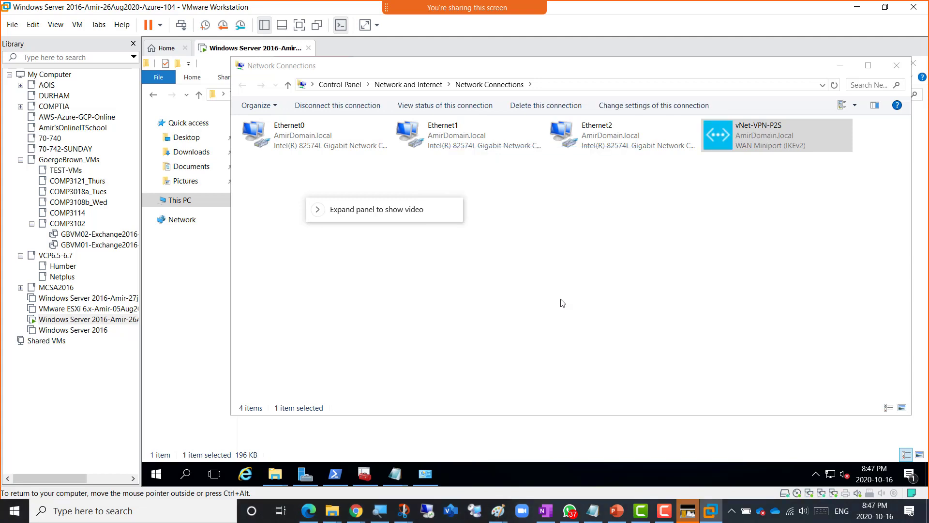
right_click(766, 137)
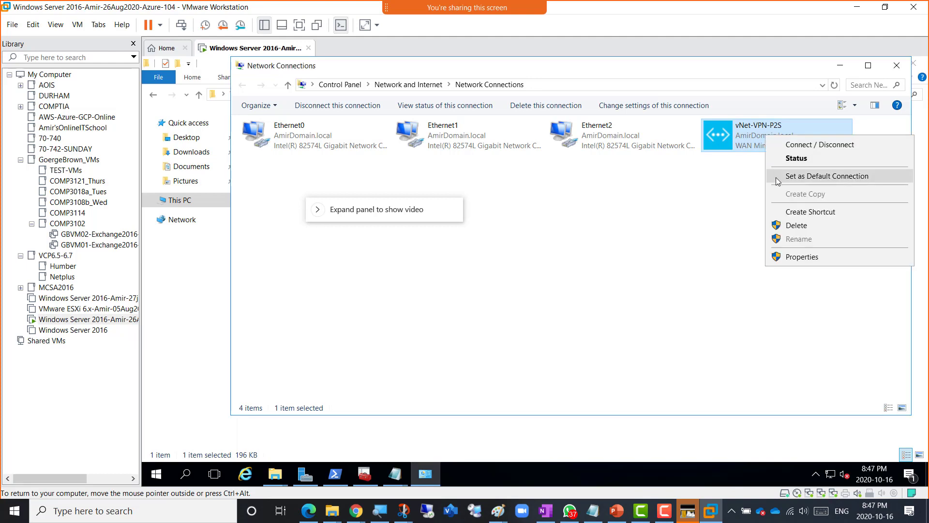
left_click(797, 158)
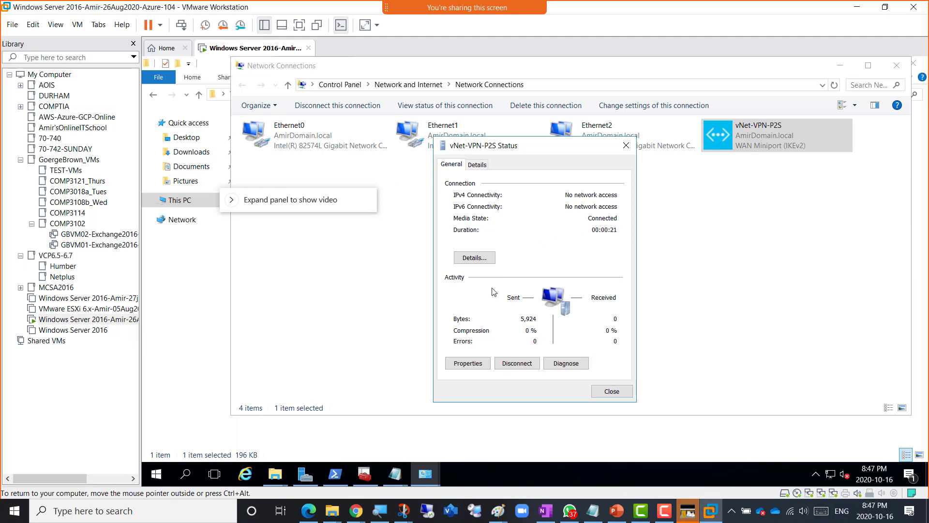
left_click(474, 261)
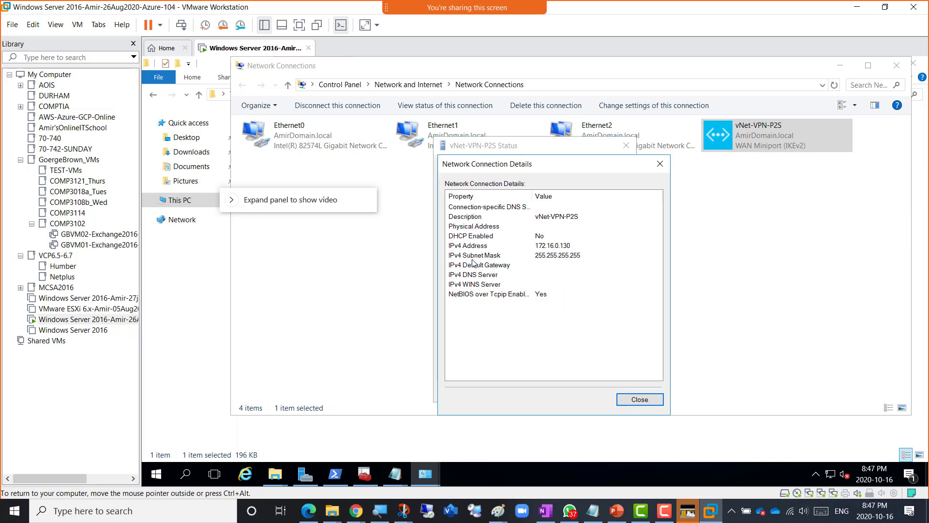
left_click(575, 248)
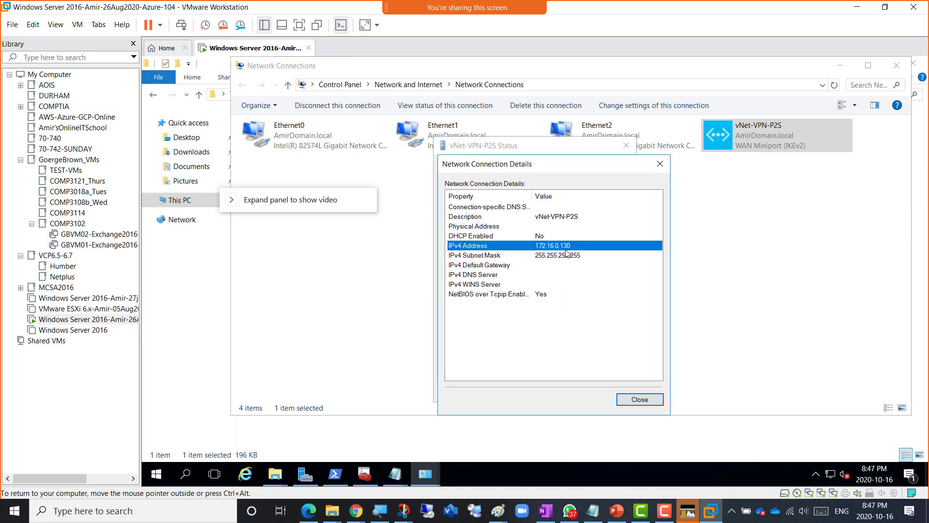
left_click(629, 400)
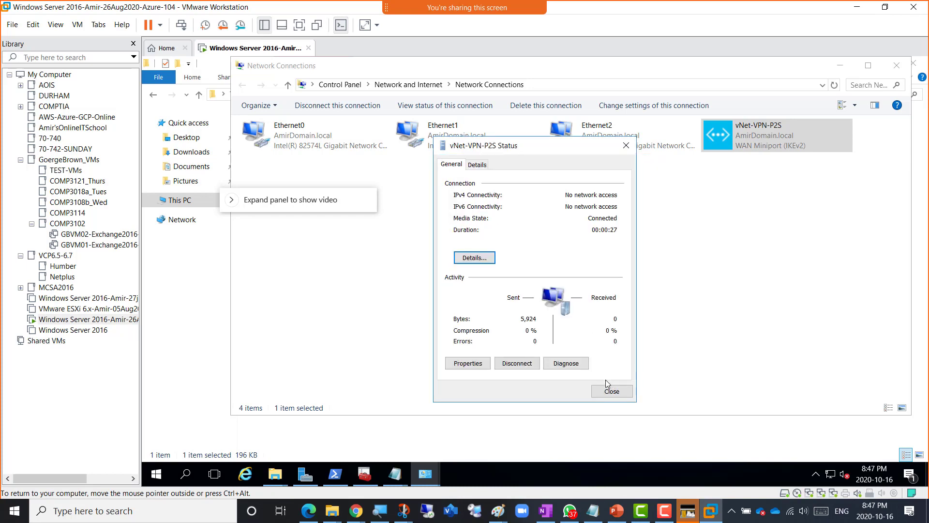
left_click(611, 391)
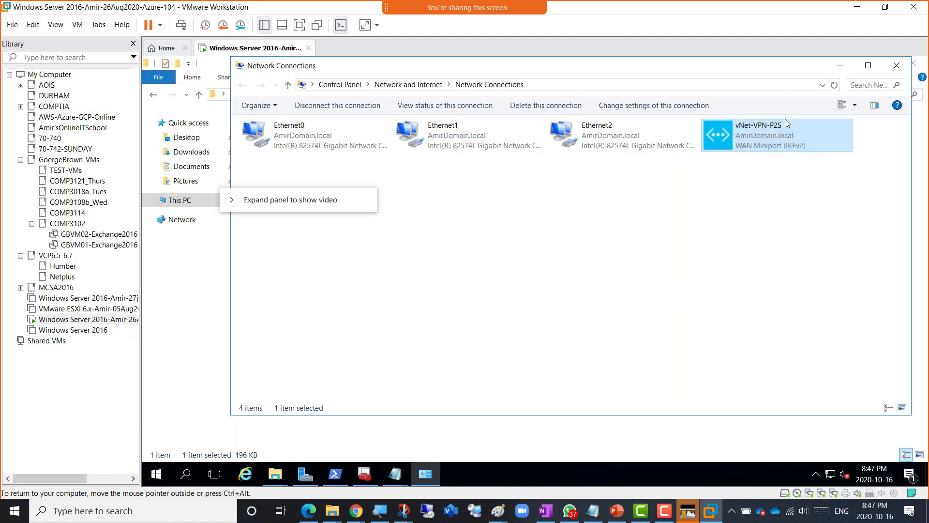
- Minimize Network Connections, show Documents in Explorer, and cancel the vNet-VPN-P2S connection window
left_click(842, 65)
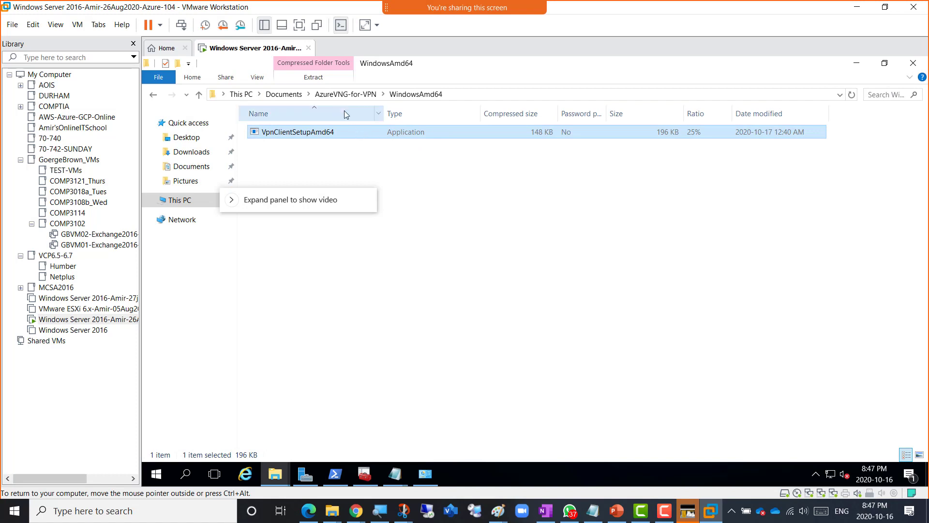
left_click(193, 170)
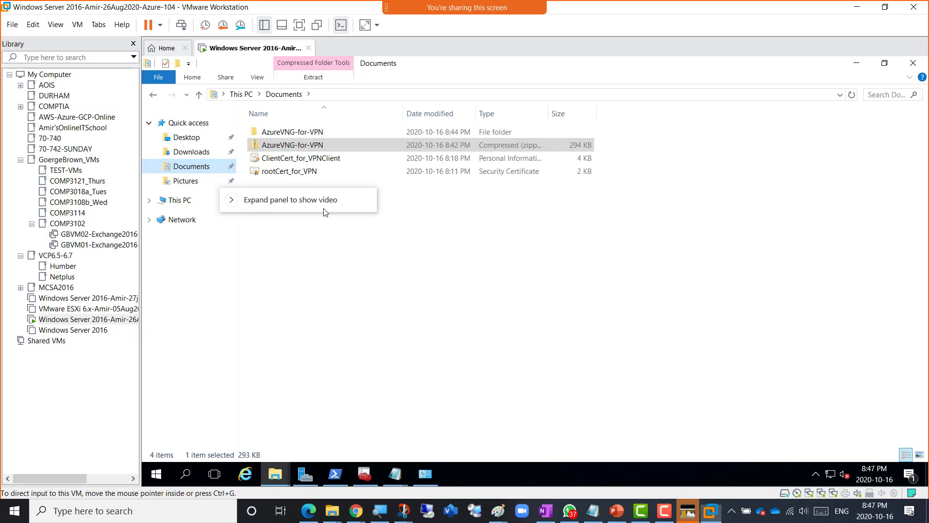
left_click_drag(321, 210, 588, 242)
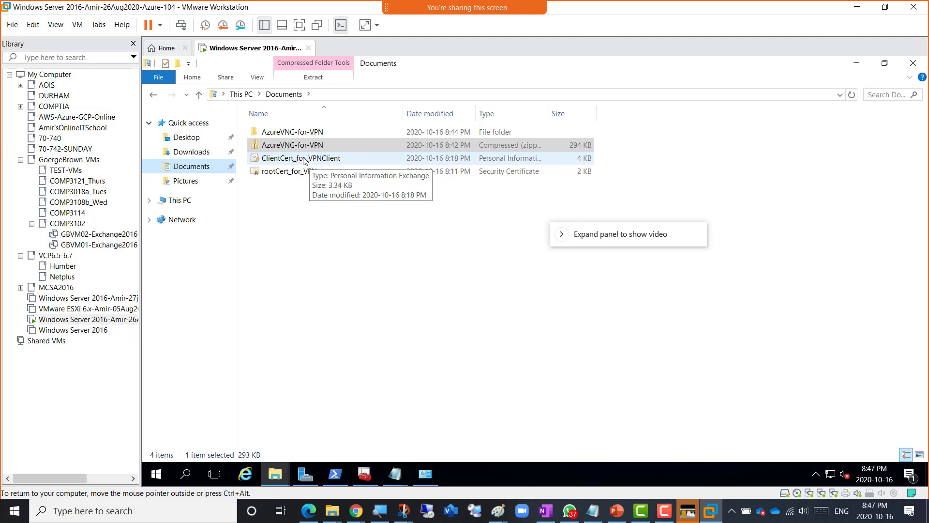
left_click(302, 200)
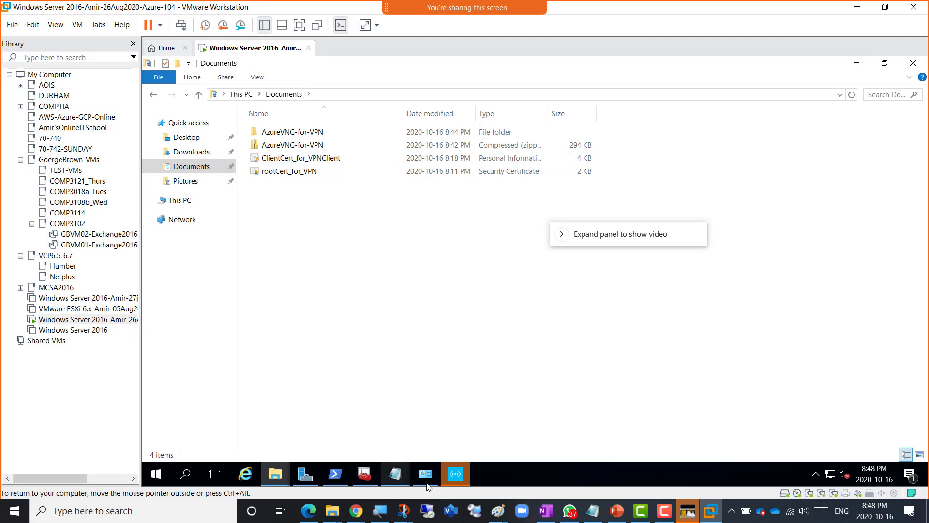
left_click(455, 475)
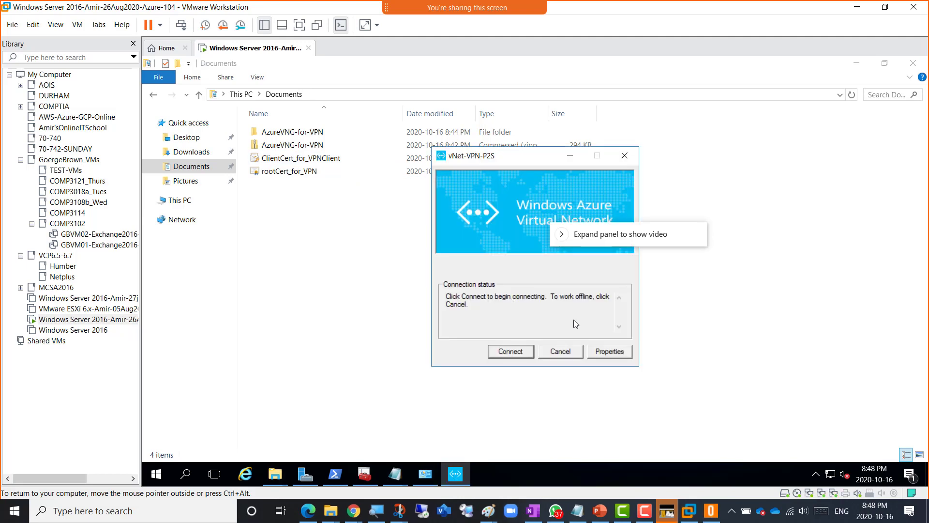
left_click(560, 351)
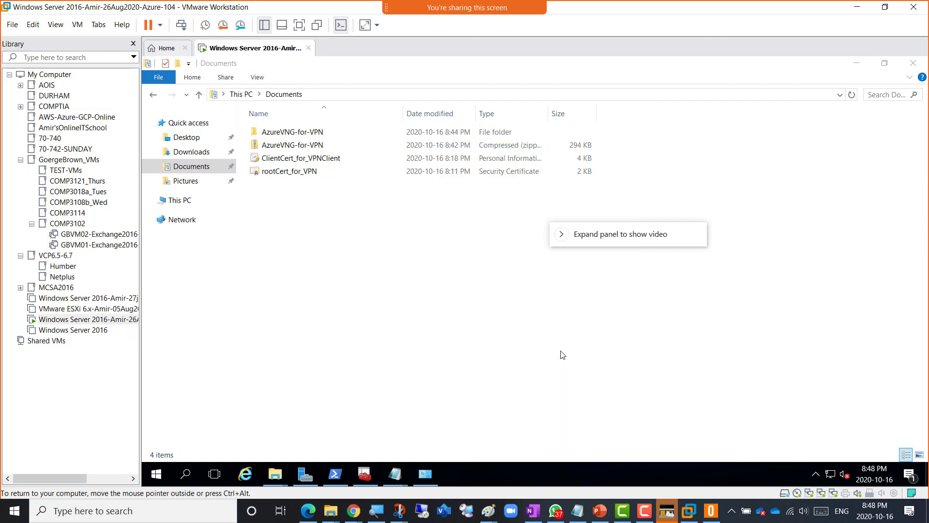
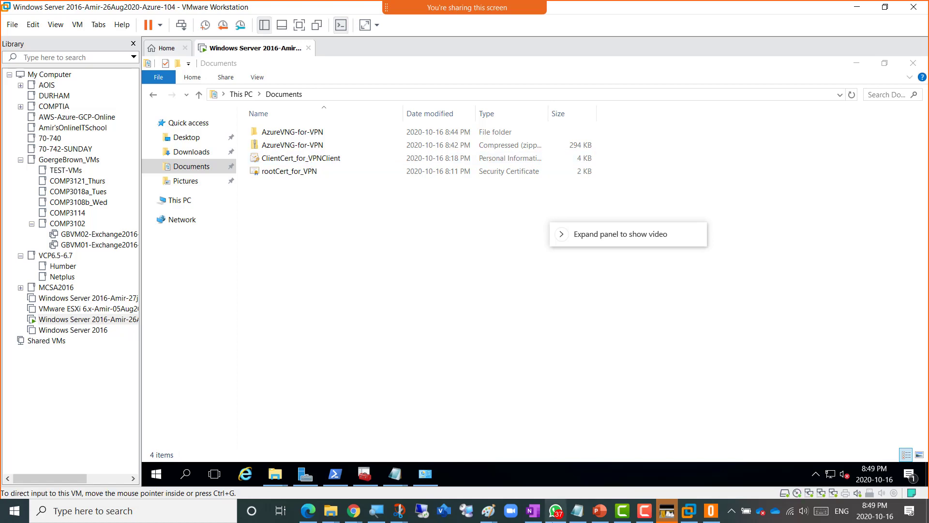
- Read down through the course notes, then return to the virtual machine
left_click(532, 511)
scroll(419, 377, "down", 10)
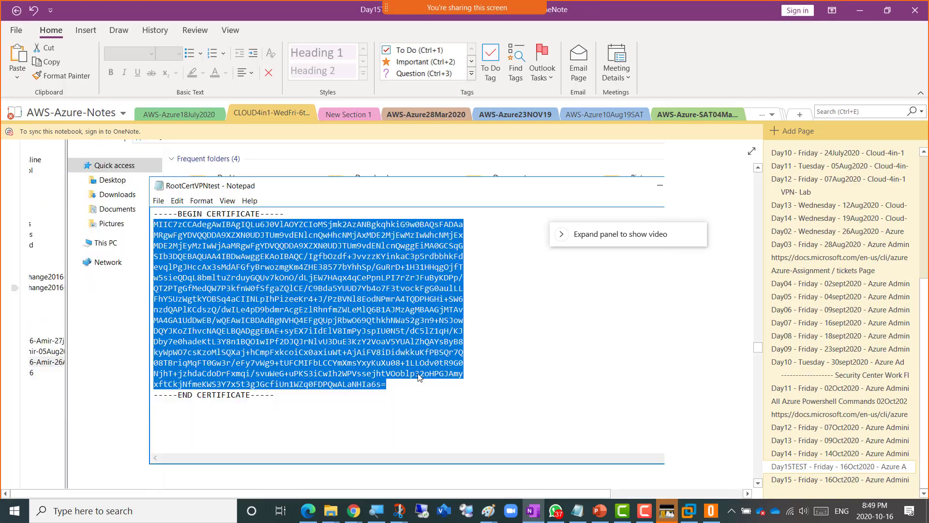
scroll(421, 376, "down", 10)
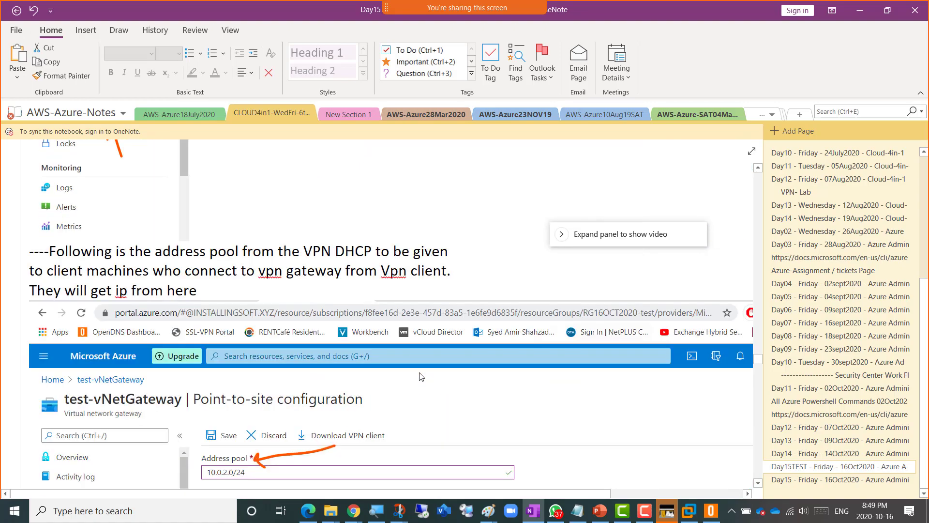
scroll(423, 375, "down", 10)
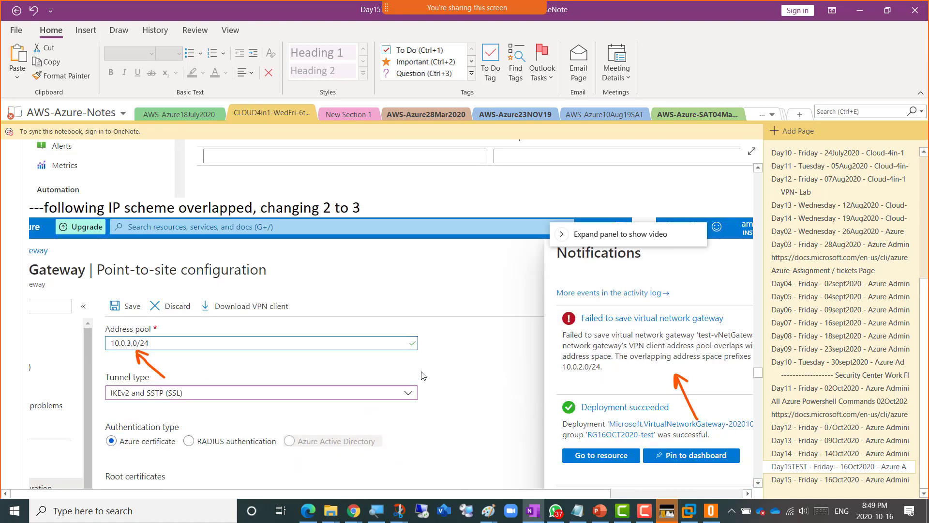
scroll(424, 375, "down", 10)
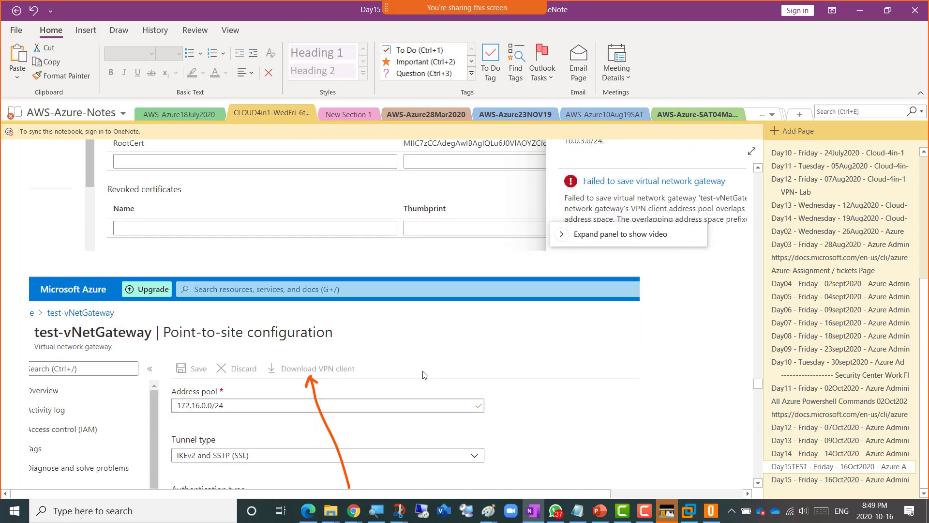
scroll(425, 375, "down", 10)
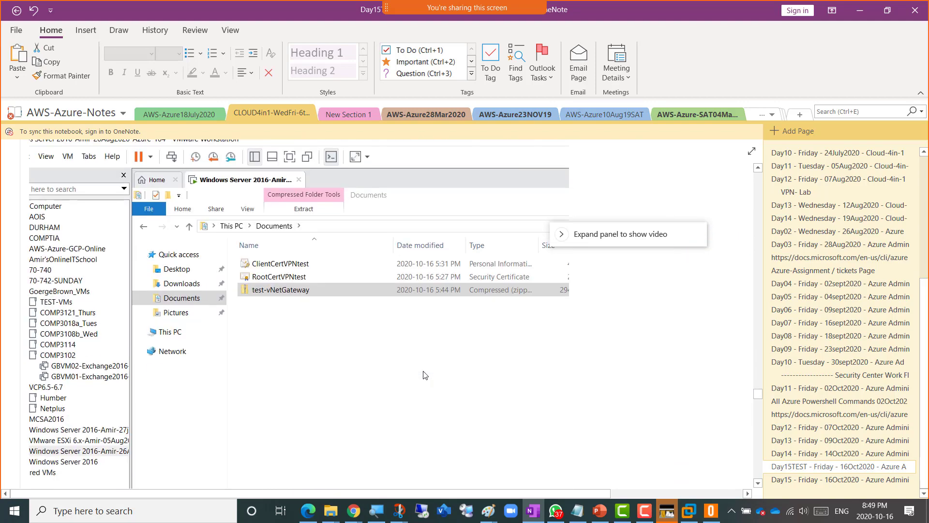
scroll(424, 375, "down", 10)
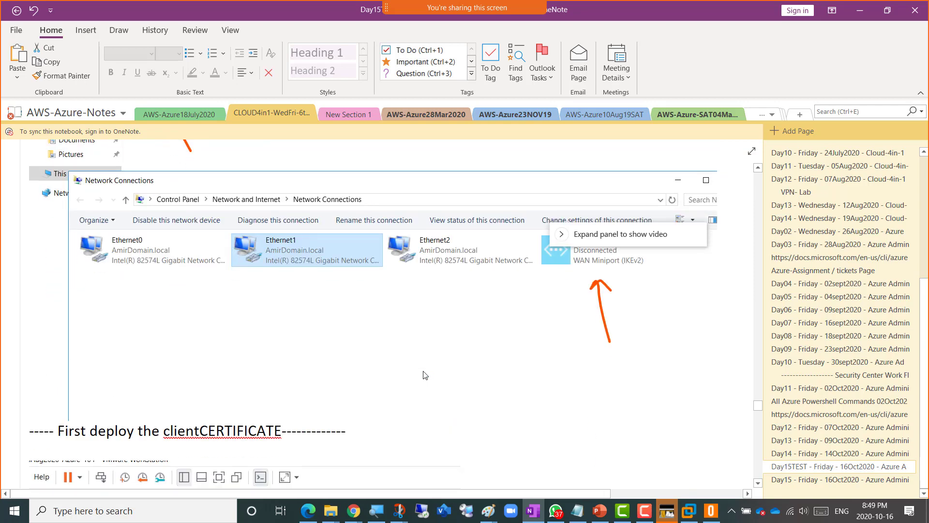
scroll(425, 375, "down", 5)
scroll(424, 375, "down", 10)
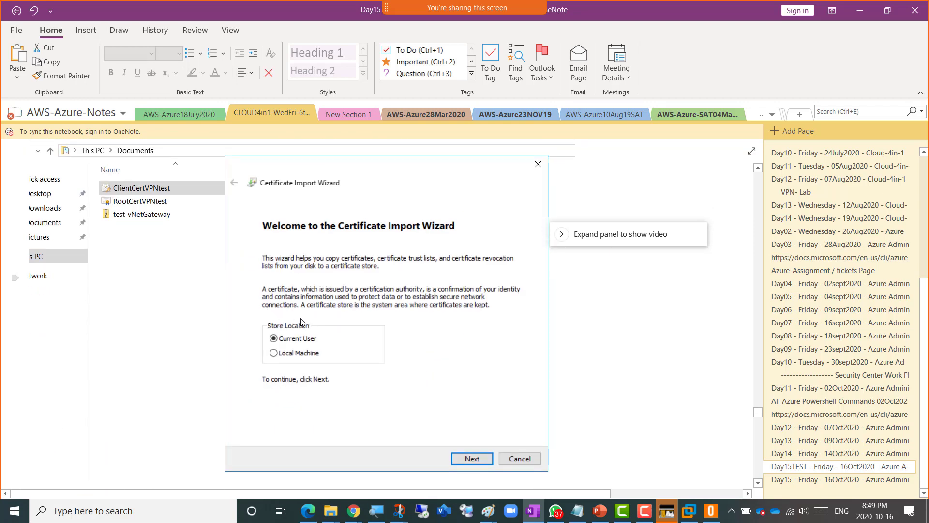
scroll(331, 317, "down", 15)
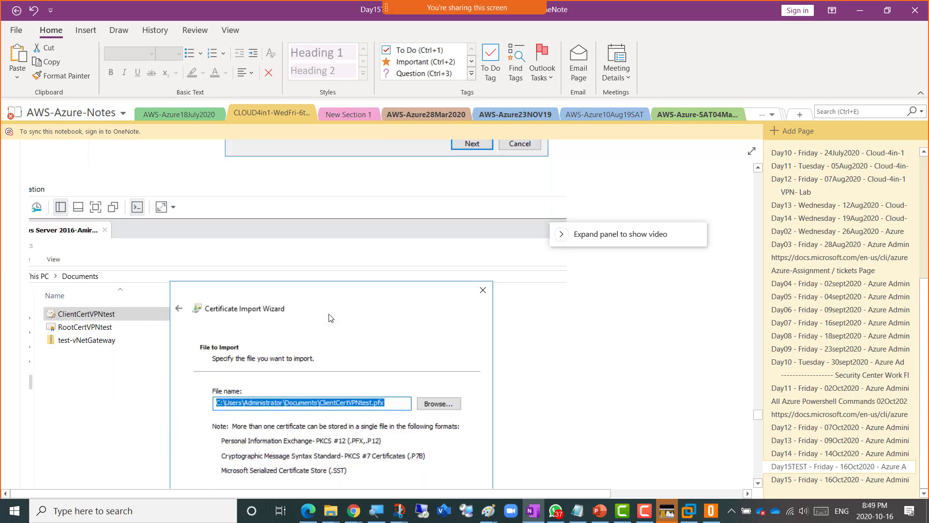
scroll(331, 318, "down", 4)
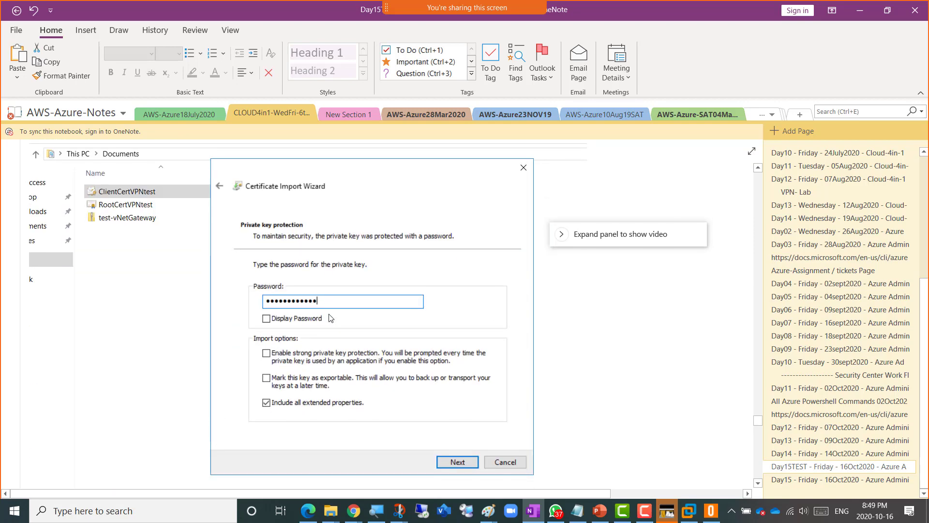
scroll(331, 318, "down", 10)
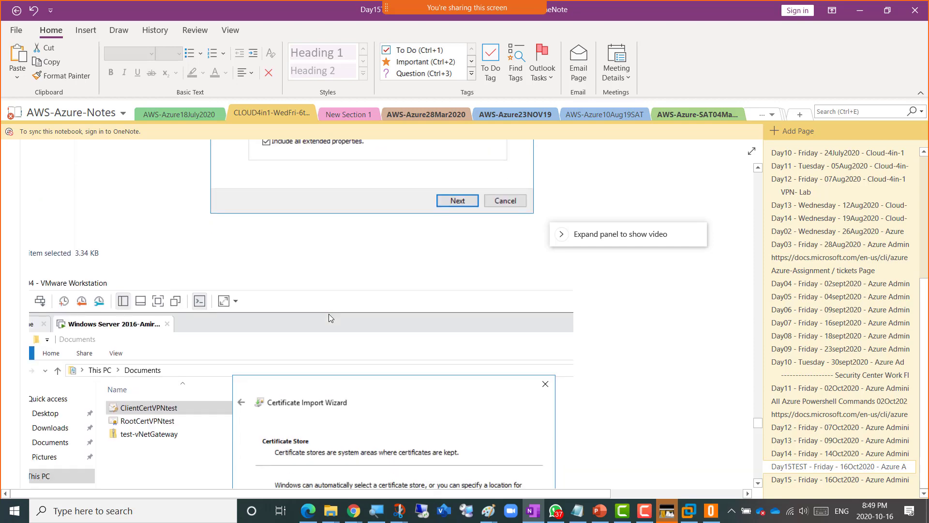
scroll(330, 318, "down", 10)
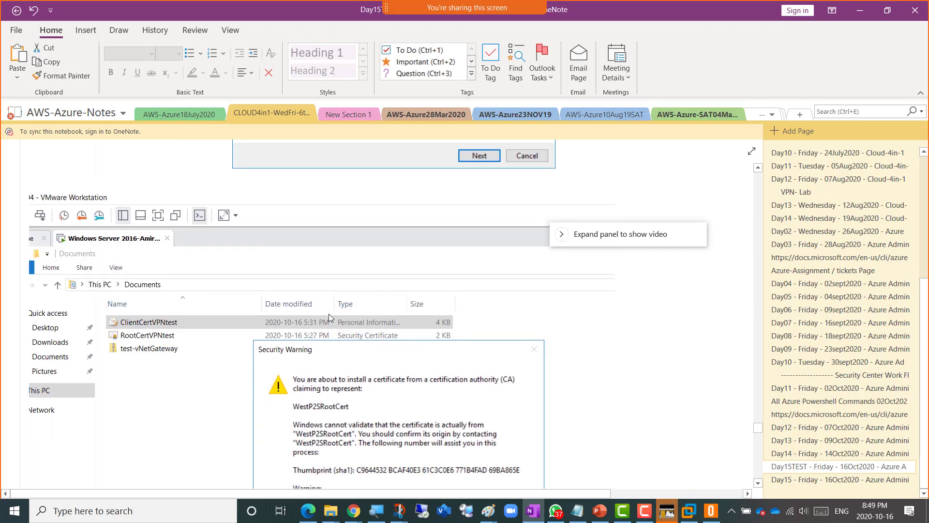
scroll(329, 318, "down", 1)
scroll(329, 317, "up", 2)
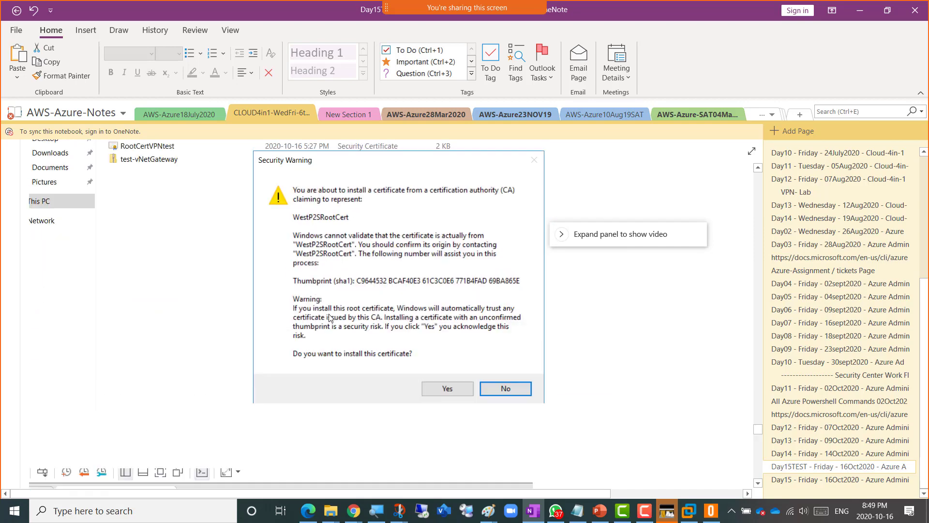
key("alt+Tab")
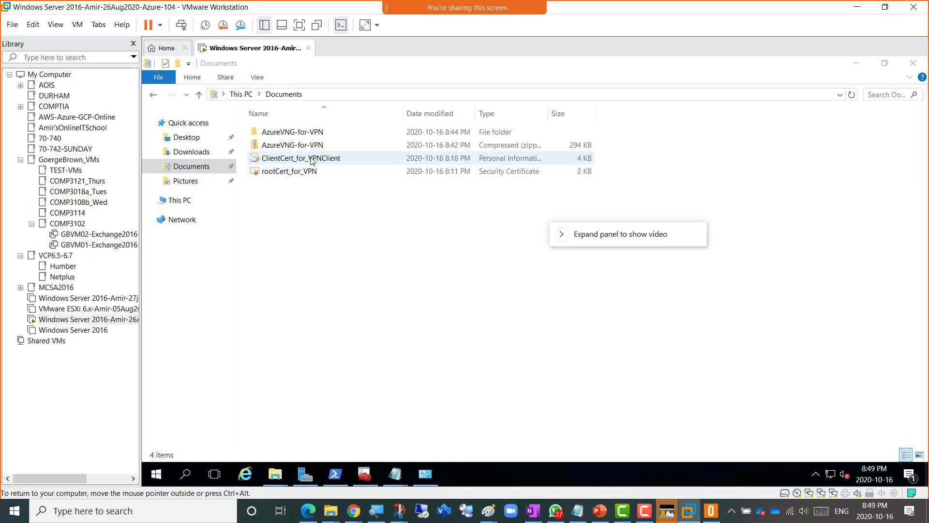
- Start importing ClientCert_for_VPNClient, keeping its file path and entering the private key password
double_click(337, 161)
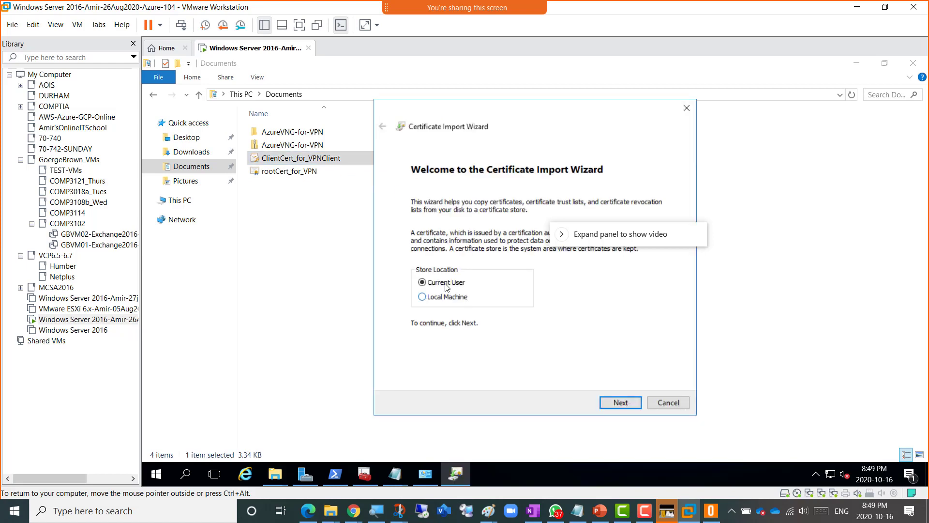
left_click_drag(590, 240, 741, 218)
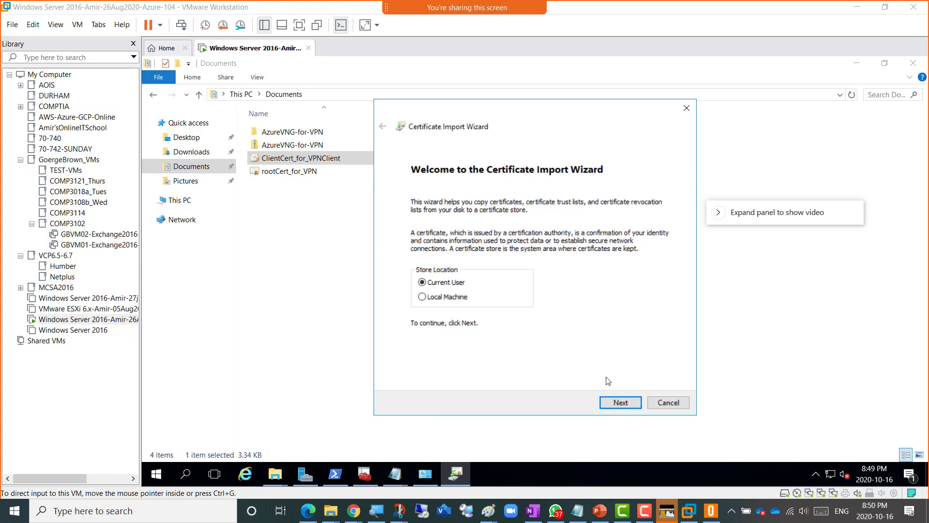
left_click(618, 408)
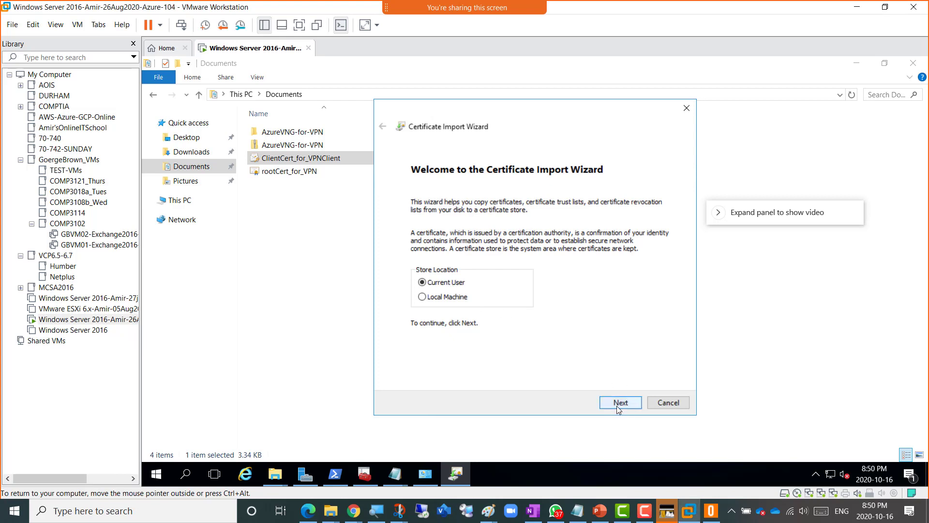
left_click(617, 406)
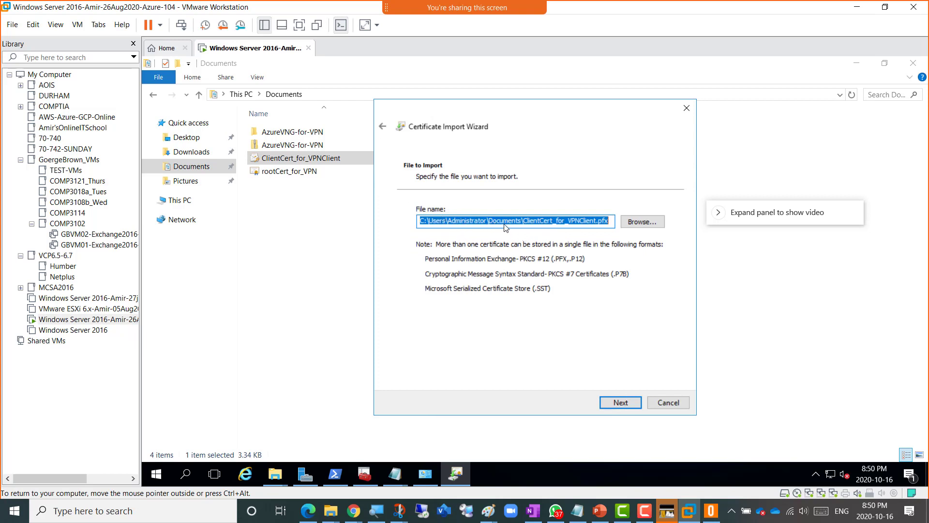
left_click(621, 403)
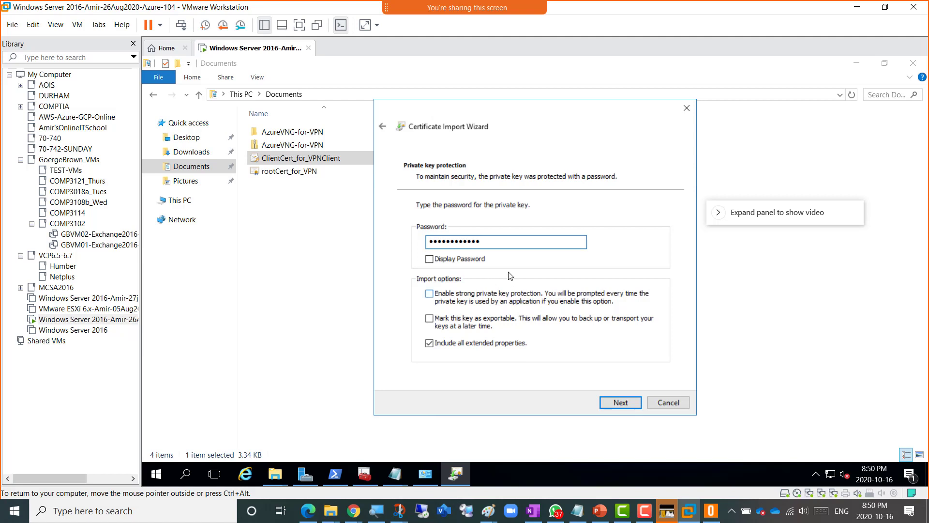
left_click(616, 402)
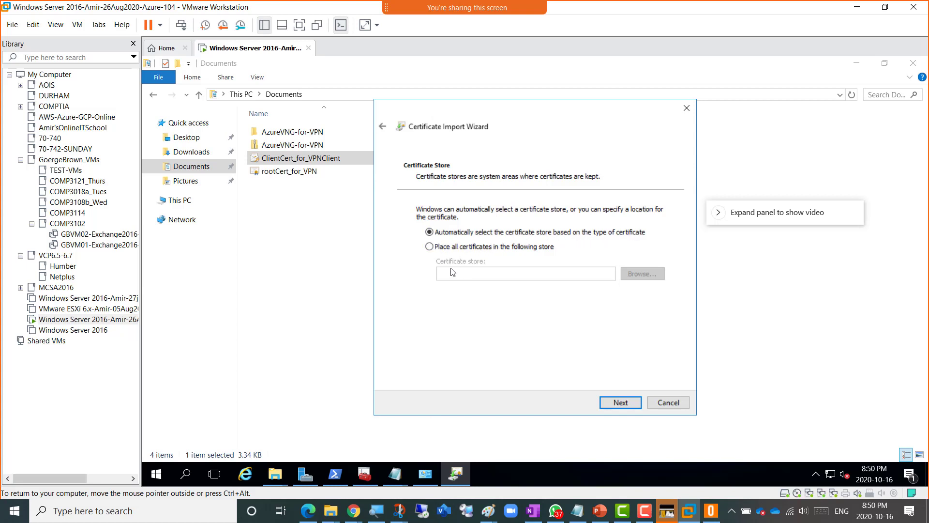
left_click(365, 474)
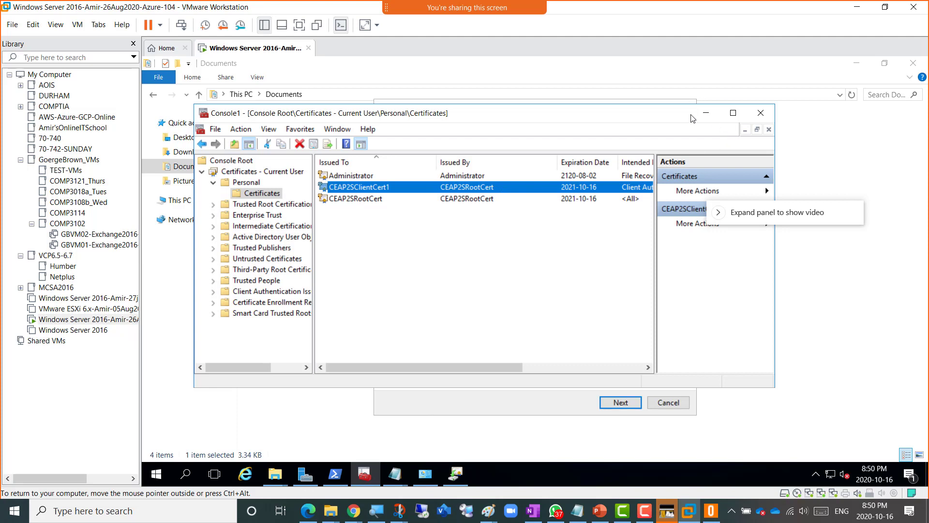
left_click(706, 113)
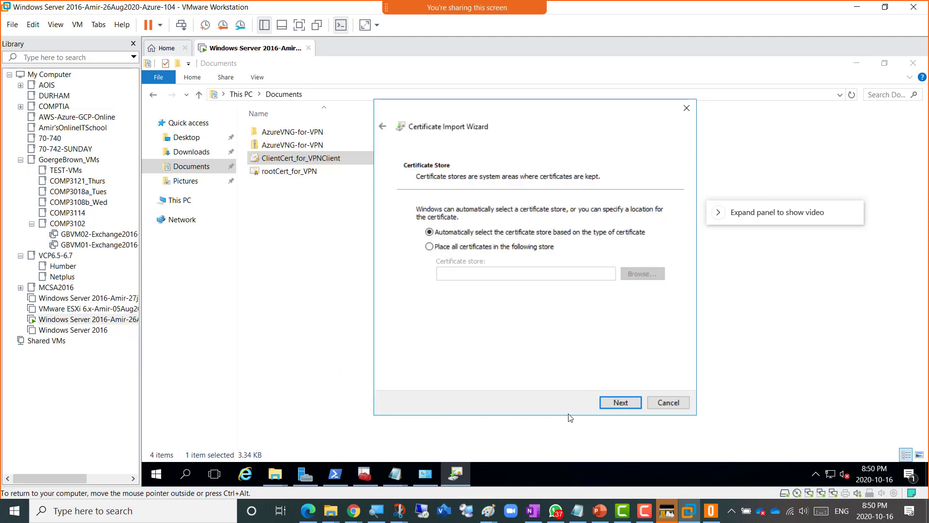
- Use automatic store selection, finish the import, approve CEAP2SRootCert, and confirm success
left_click(619, 403)
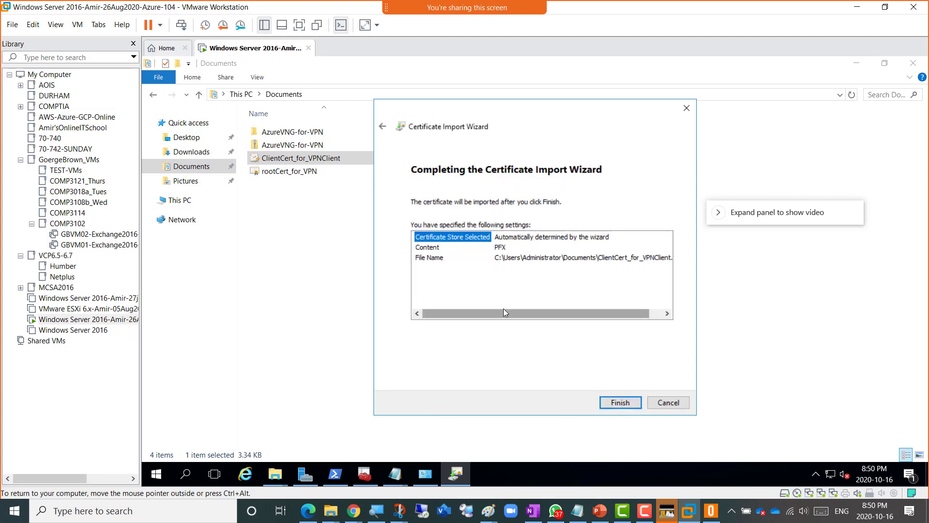
left_click_drag(503, 308, 570, 282)
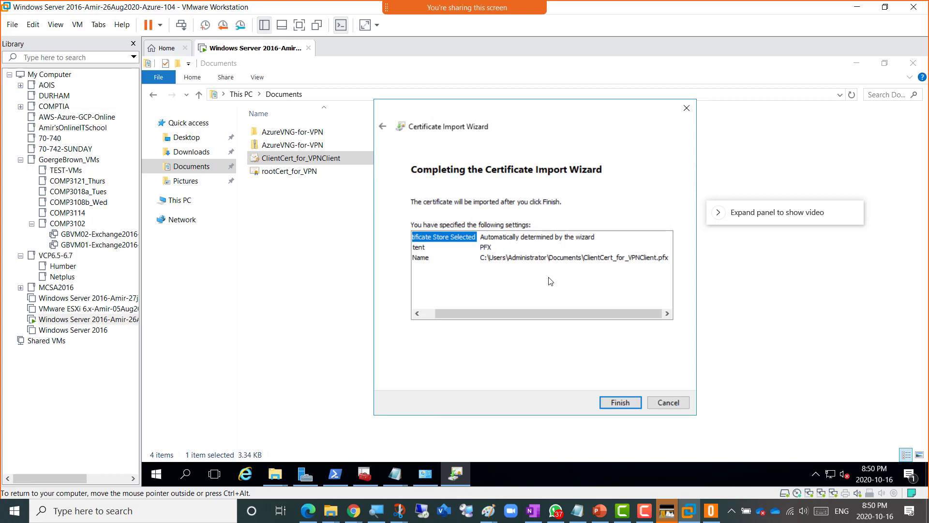
left_click(618, 404)
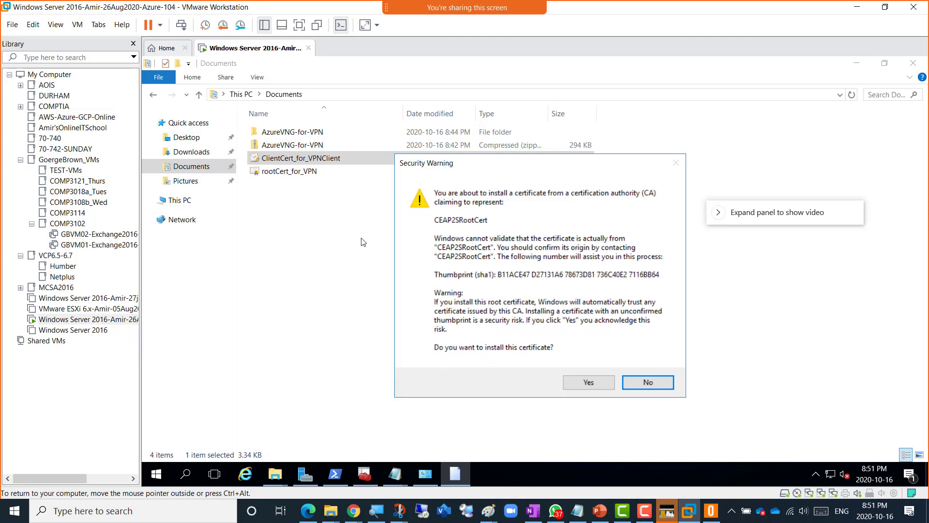
left_click(579, 384)
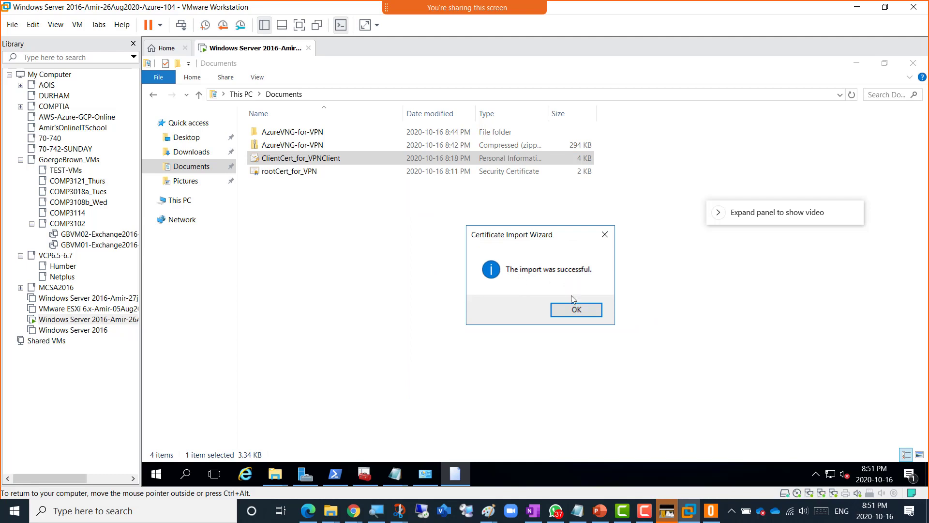
left_click(575, 310)
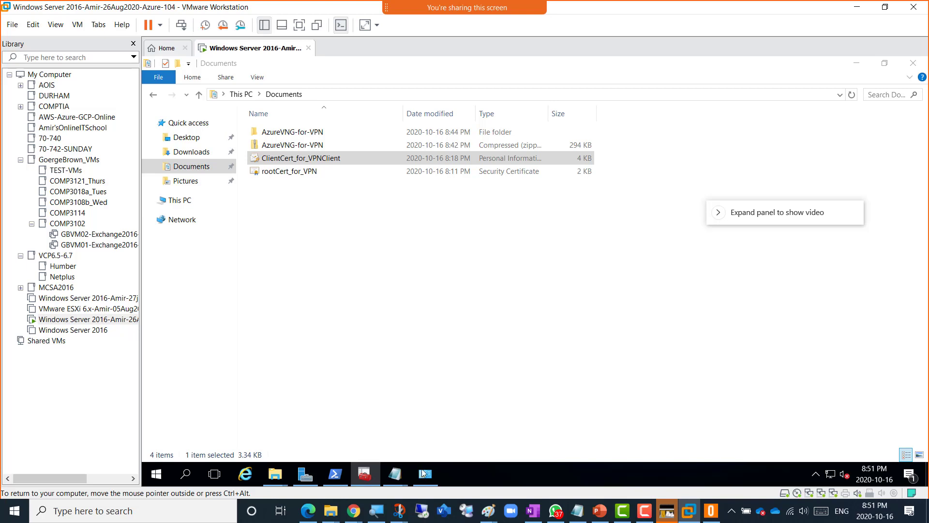
- Bring forward the VM's Network Connections window, showing vNet-VPN-P2S as Disconnected
mouse_move(424, 477)
left_click(422, 477)
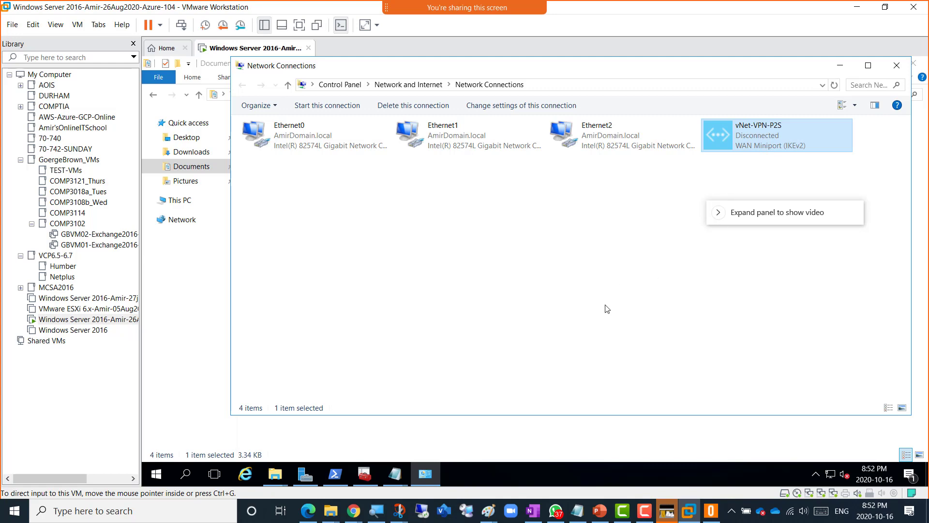
- Show the Paint diagram of the Point to Site VPN Lab with VM IP 10.0.0.4
mouse_move(487, 512)
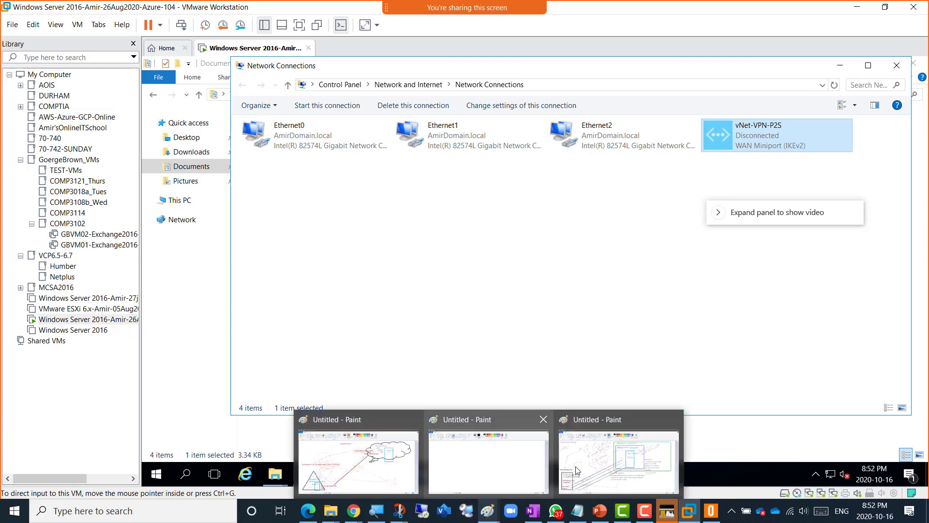
left_click(597, 447)
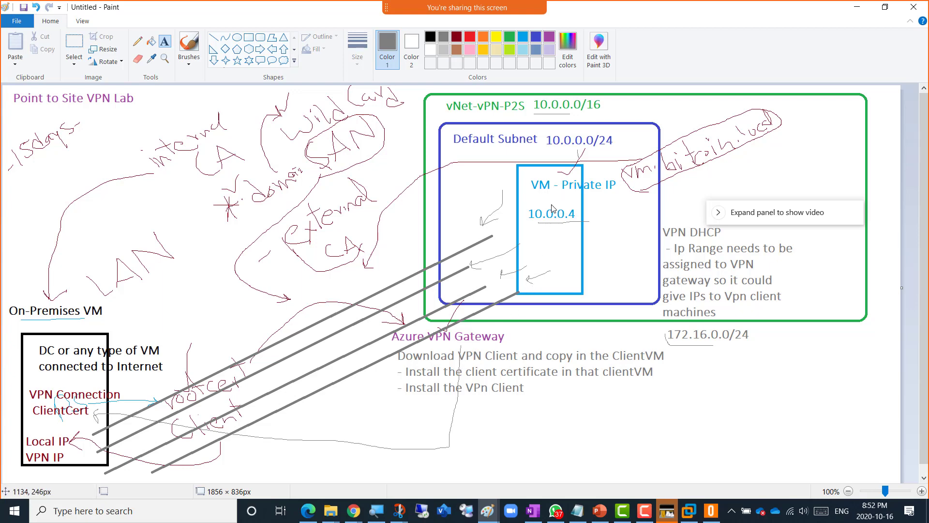
key("alt+Tab")
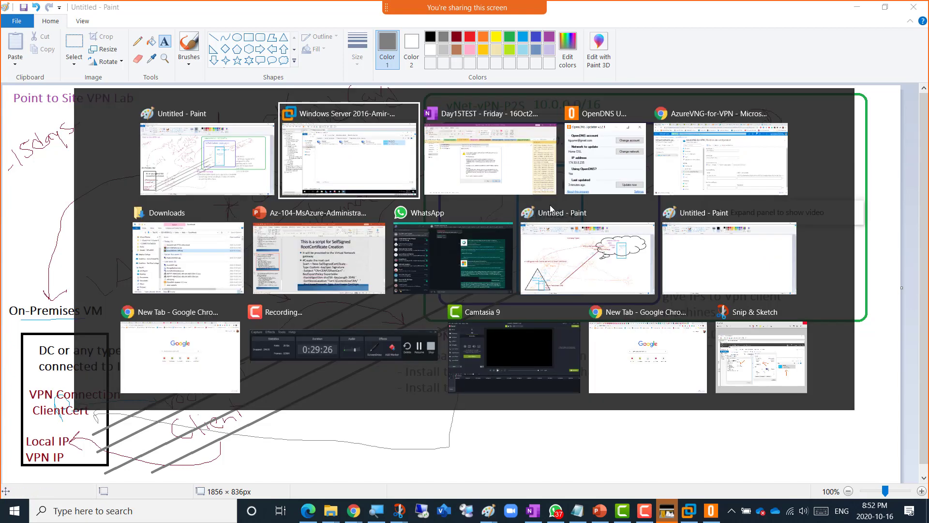
- Switch to the Azure portal's completed CreateVm deployment overview for RG16Oct2020vpn
key("alt+Tab")
key("alt+Tab")
key("alt+Tab")
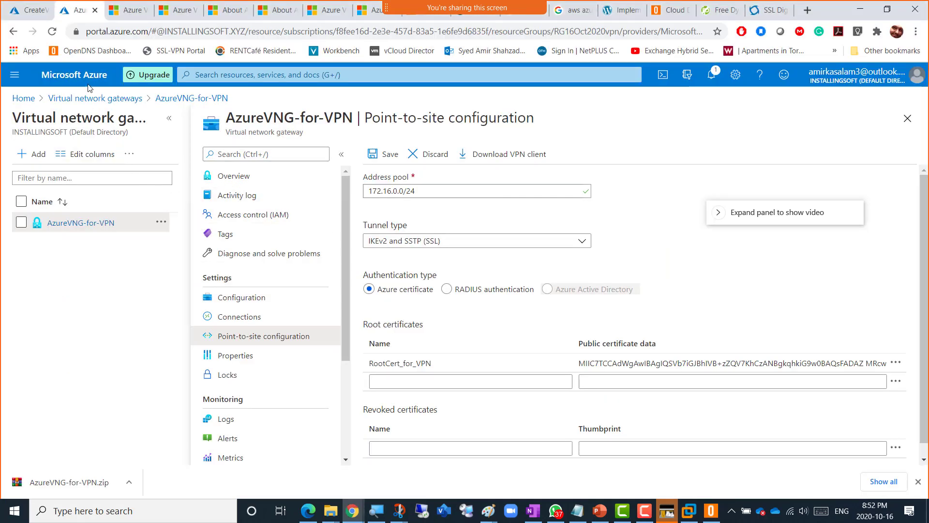
left_click(21, 14)
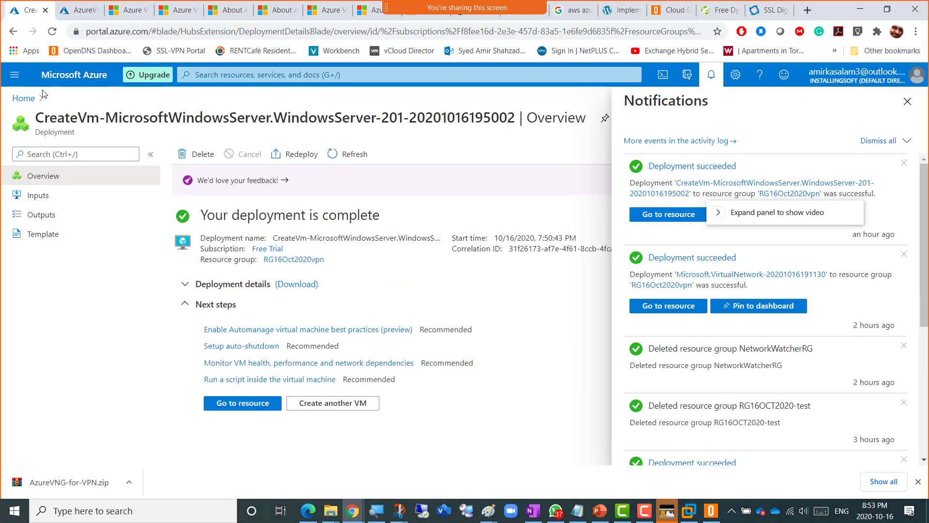
left_click(14, 75)
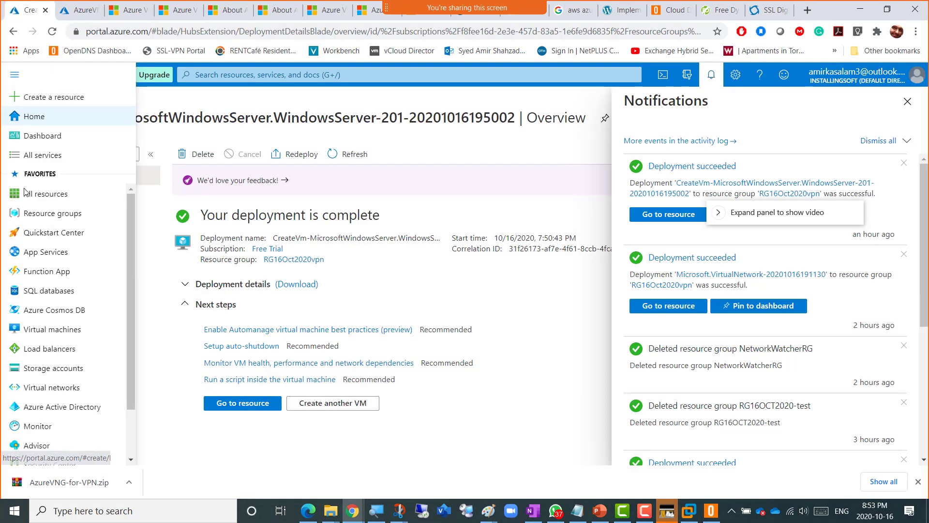
- Open AmirVM-AzureSide from Virtual machines and copy its private IP address 10.0.0.4
left_click(44, 331)
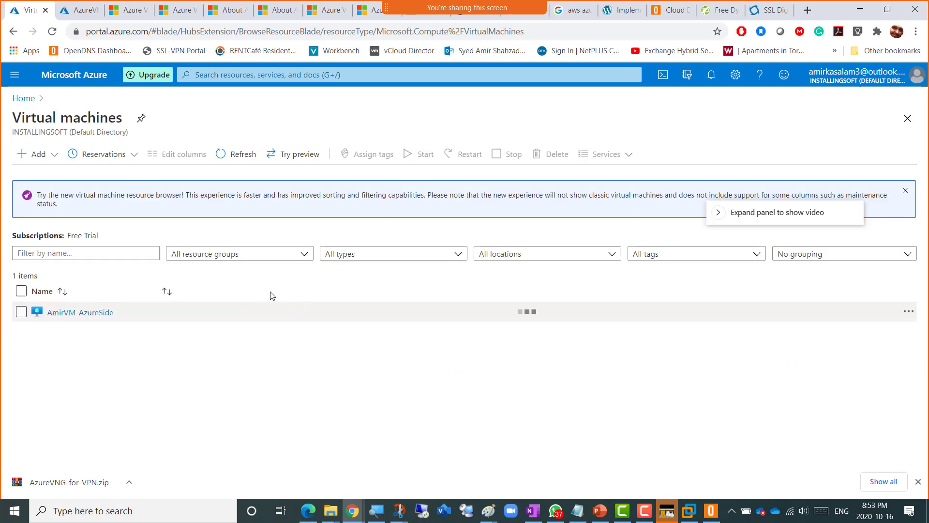
left_click(67, 313)
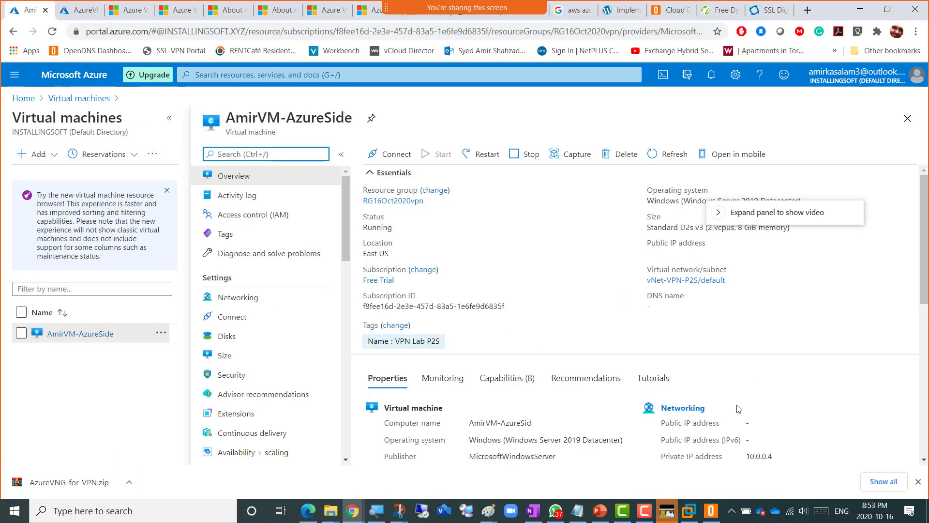
scroll(784, 430, "down", 1)
left_click_drag(774, 396, 748, 398)
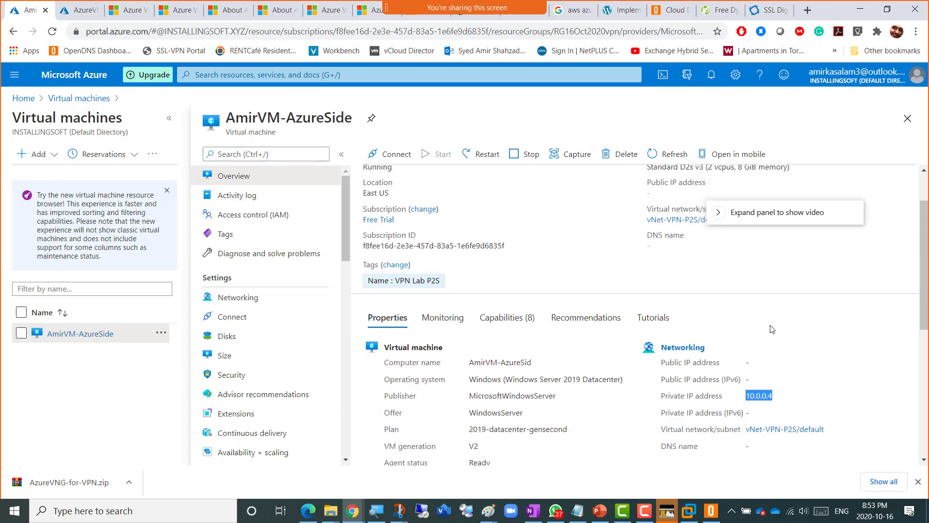
right_click(754, 396)
left_click(775, 406)
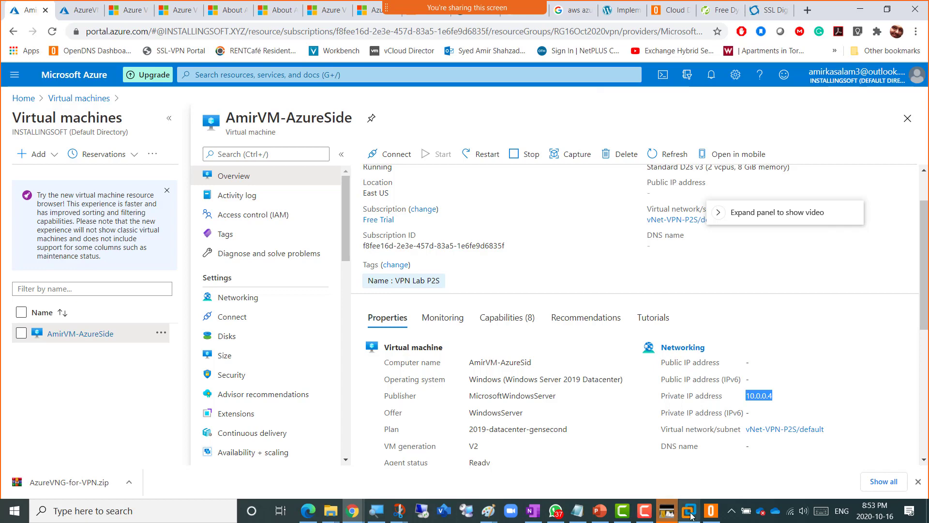
left_click(675, 513)
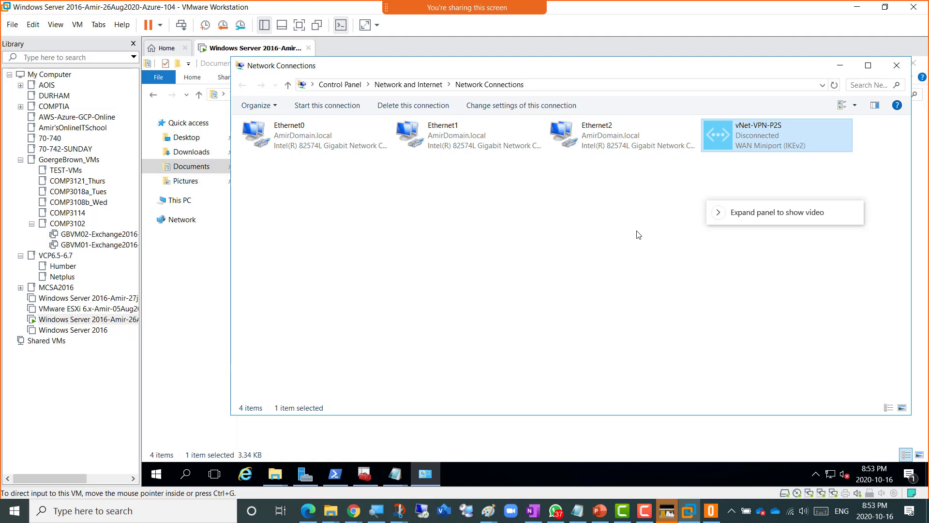
- Launch Remote Desktop Connection in the VM by running mstsc
right_click(154, 477)
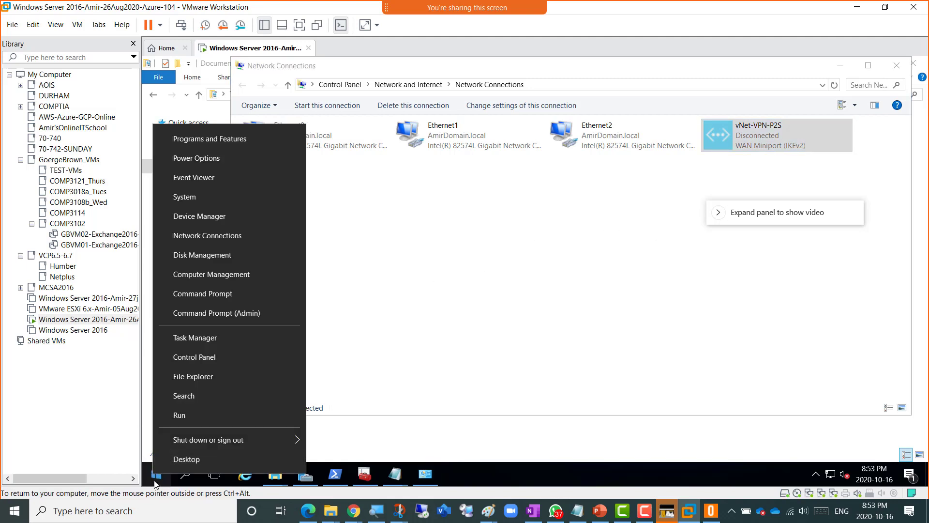
left_click(190, 416)
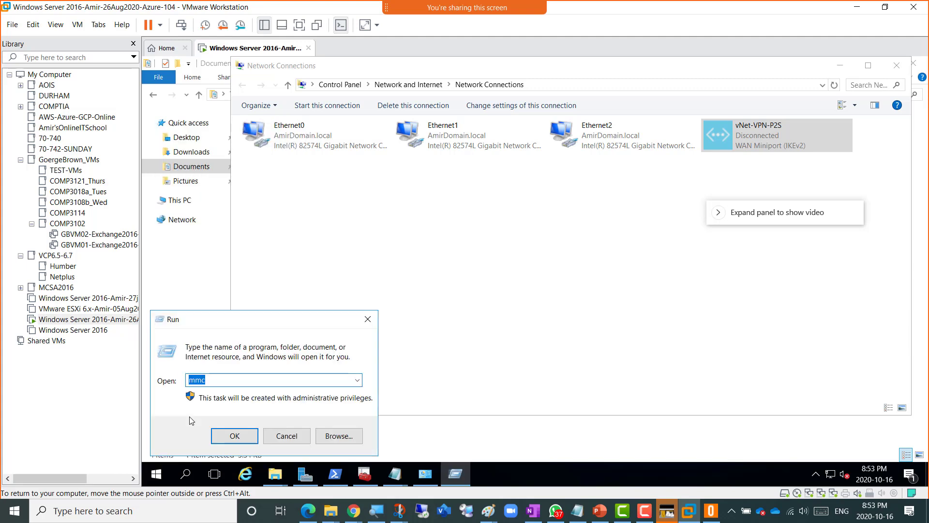
type("mst")
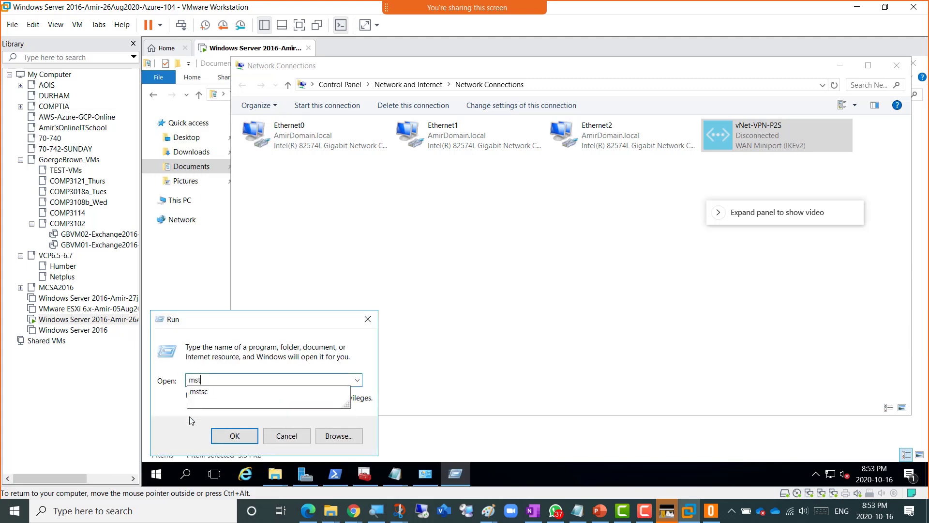
type("sc")
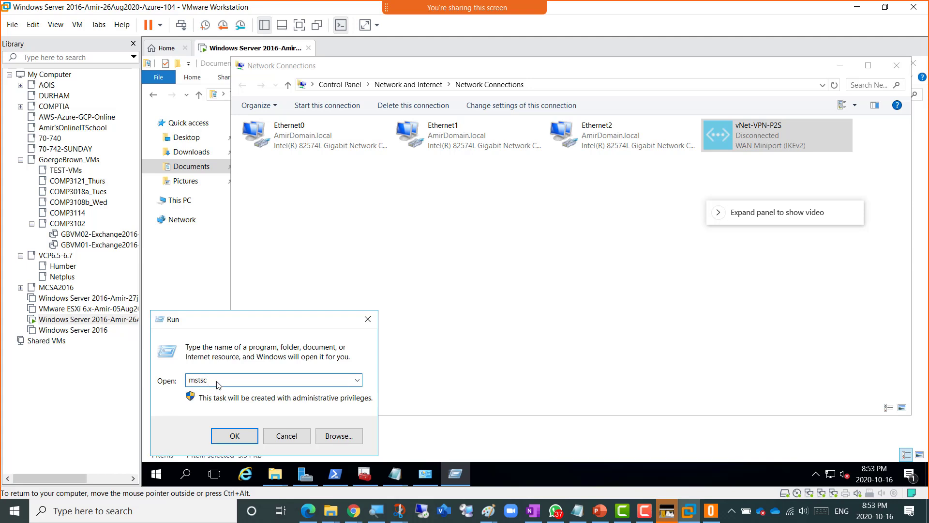
left_click(225, 441)
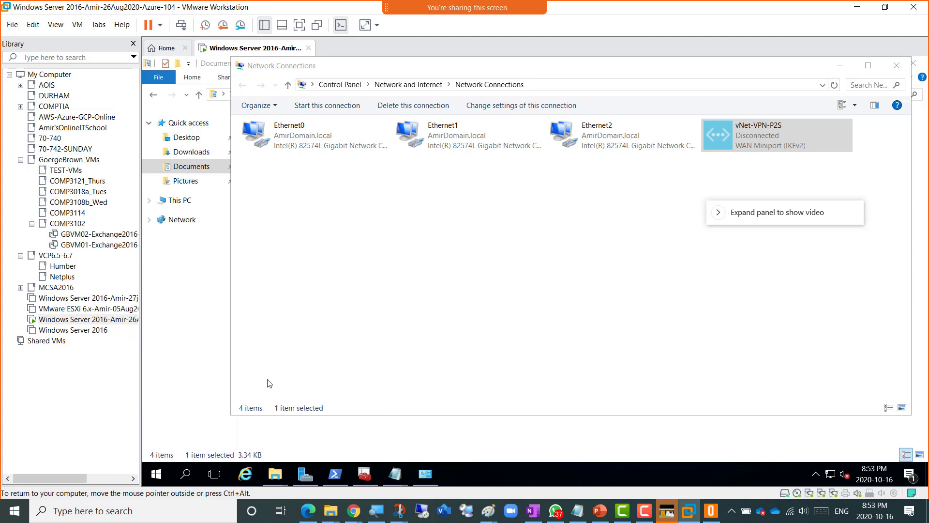
- Enter 10.0.0.4 as the remote computer
right_click(482, 195)
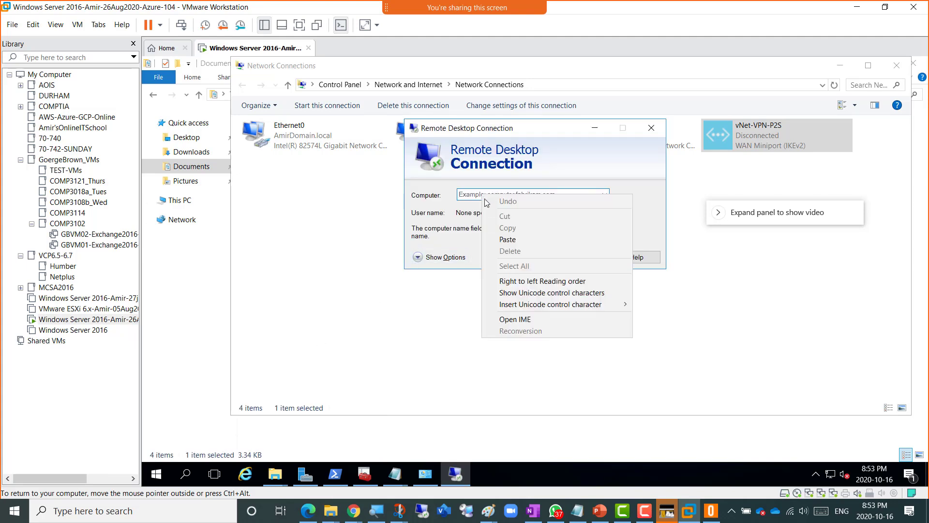
left_click(504, 239)
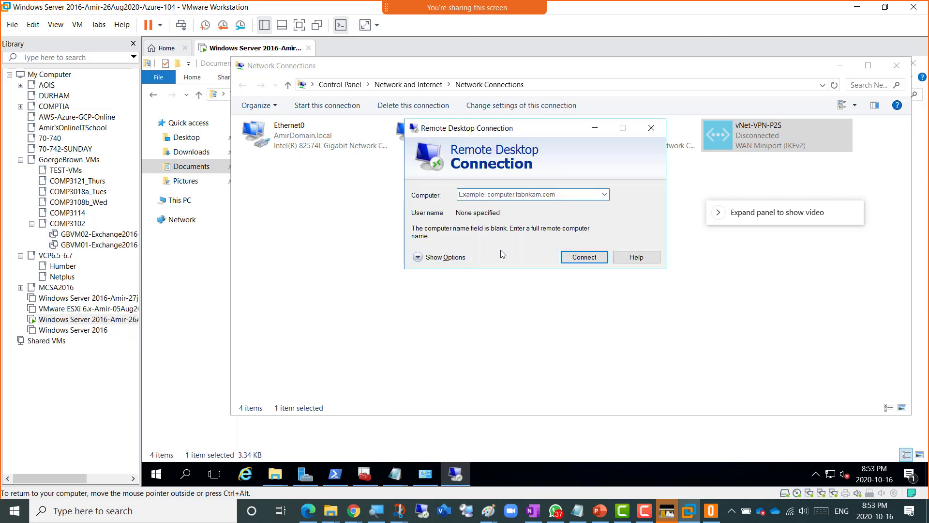
left_click(482, 195)
type("1")
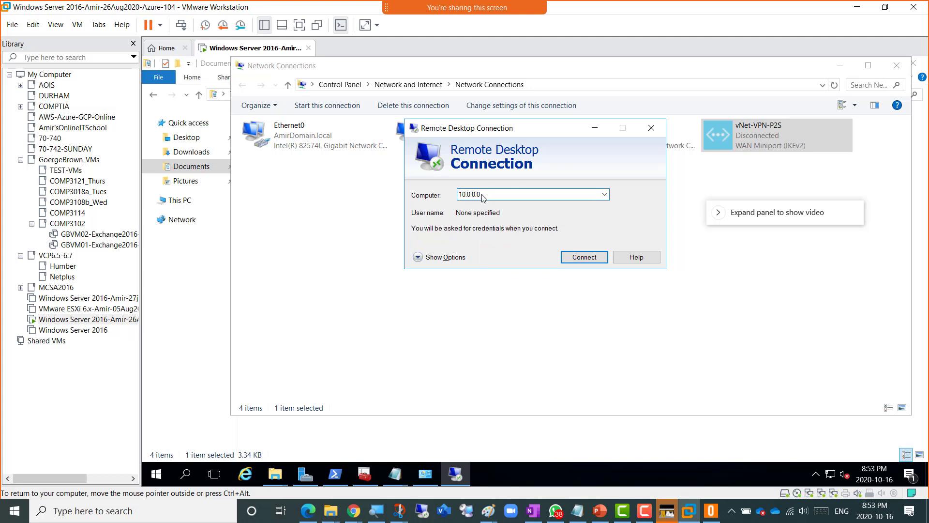
type("0.0.0.4")
- Connect the vNet-VPN-P2S VPN, allowing the routing table update
left_click_drag(430, 128, 240, 131)
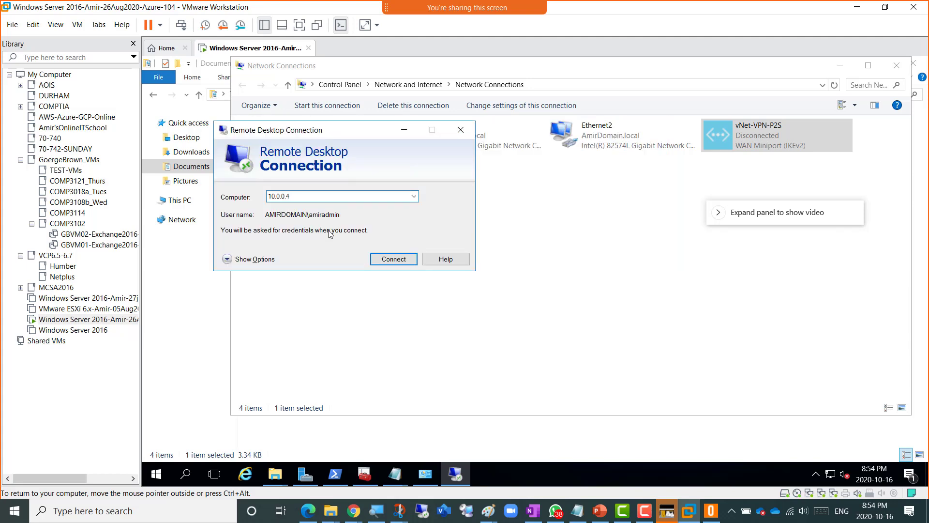
left_click(762, 162)
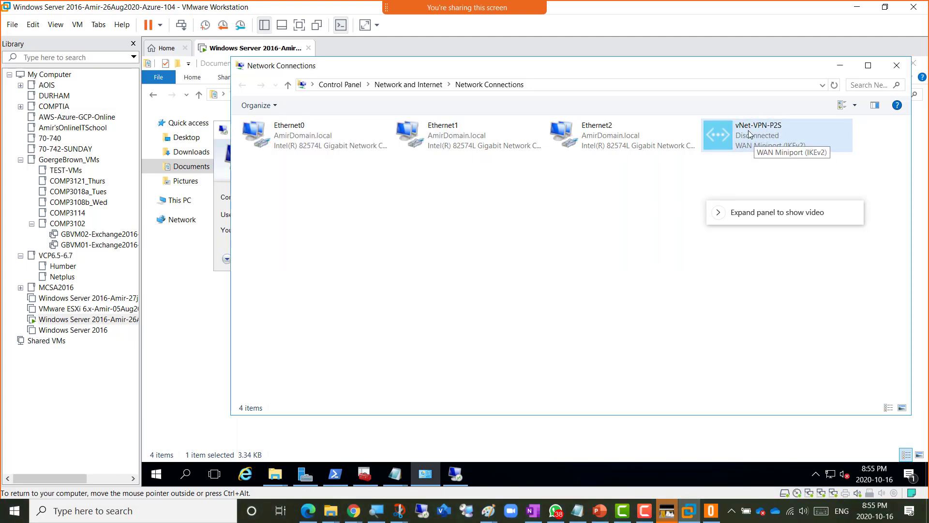
double_click(749, 134)
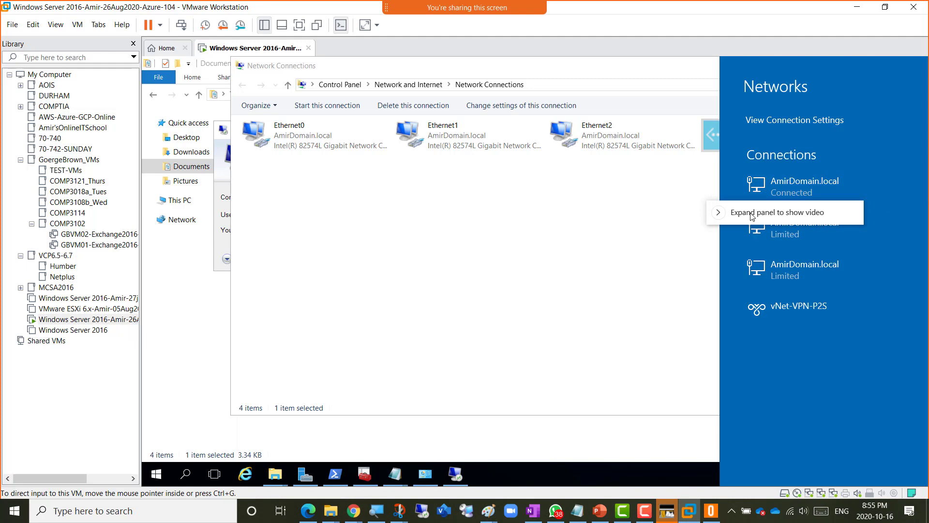
left_click_drag(751, 216, 621, 47)
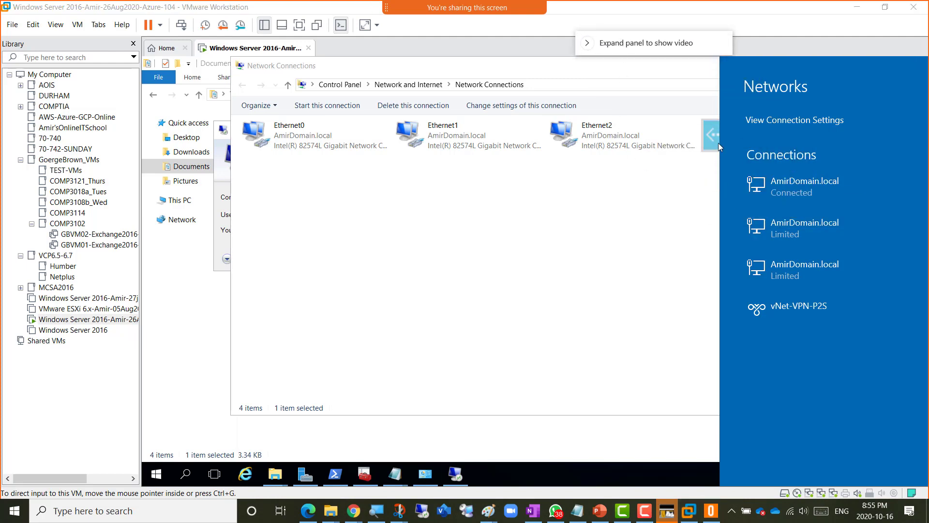
left_click(801, 309)
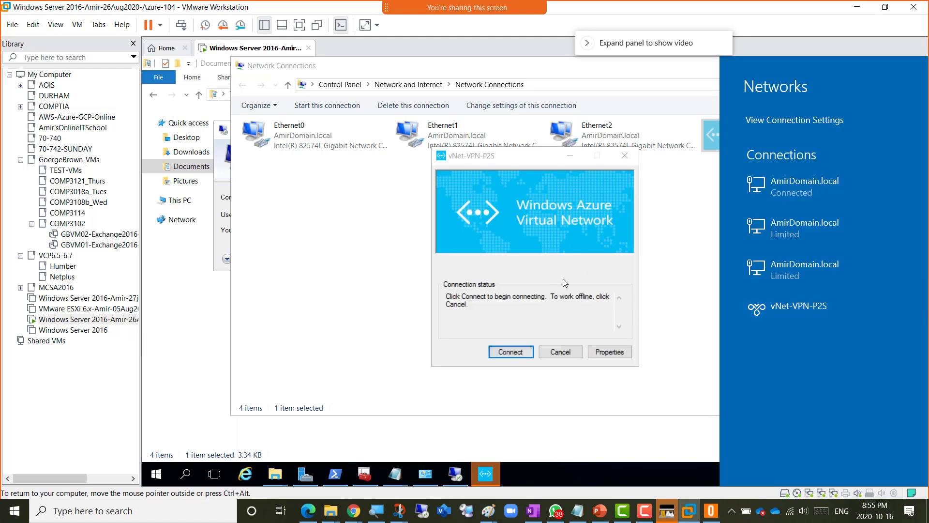
left_click(507, 352)
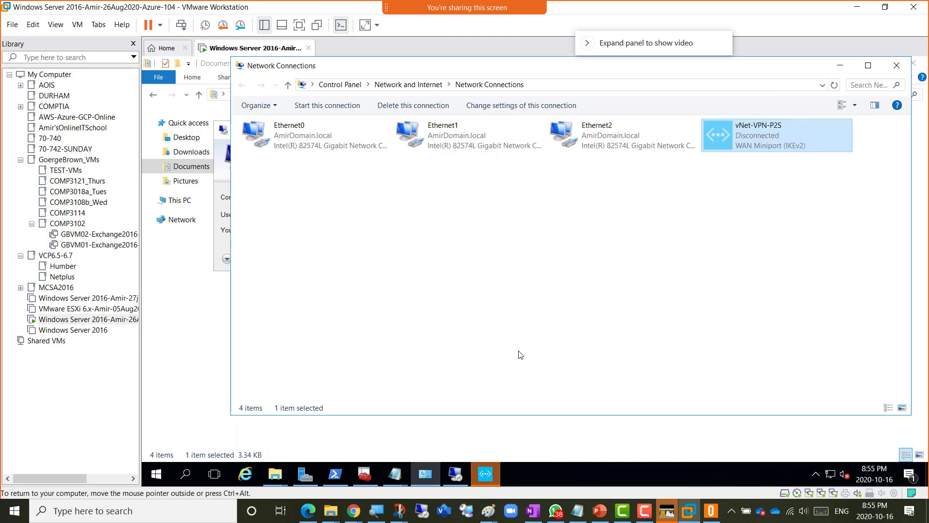
left_click(485, 474)
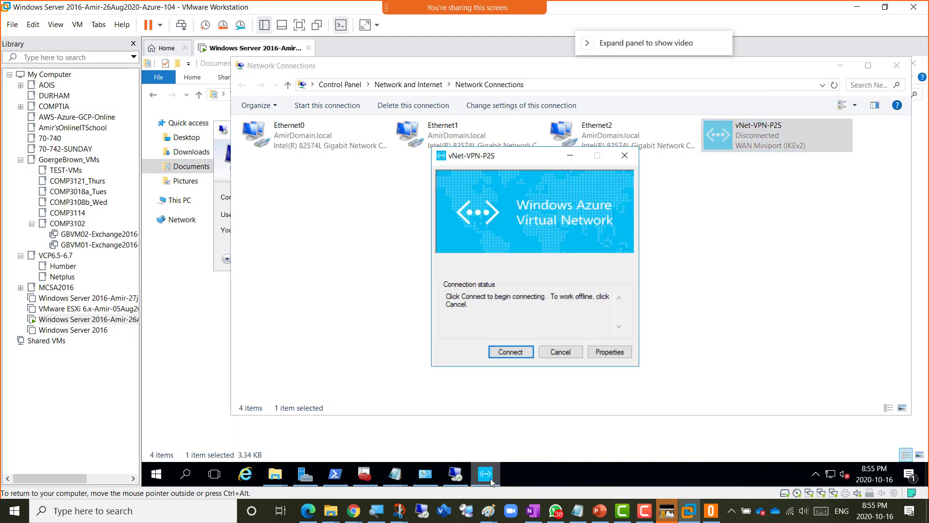
left_click(511, 353)
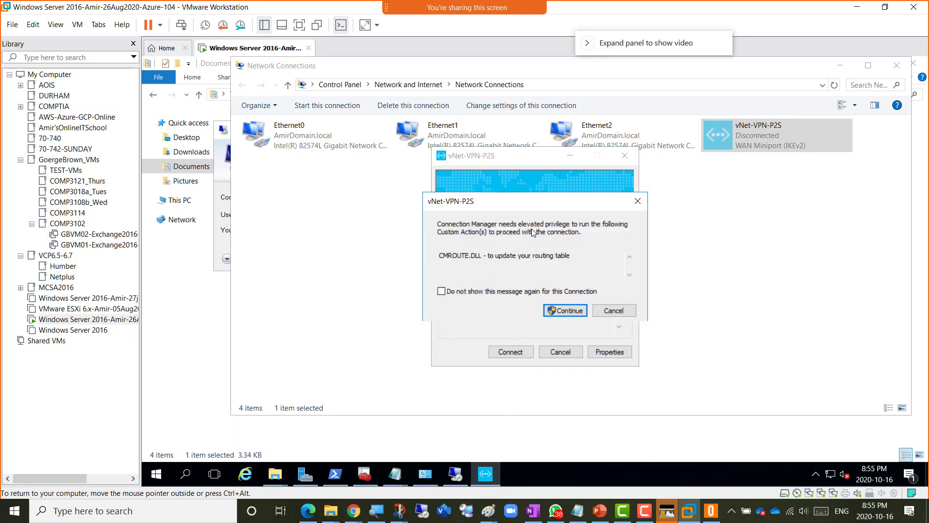
left_click(564, 312)
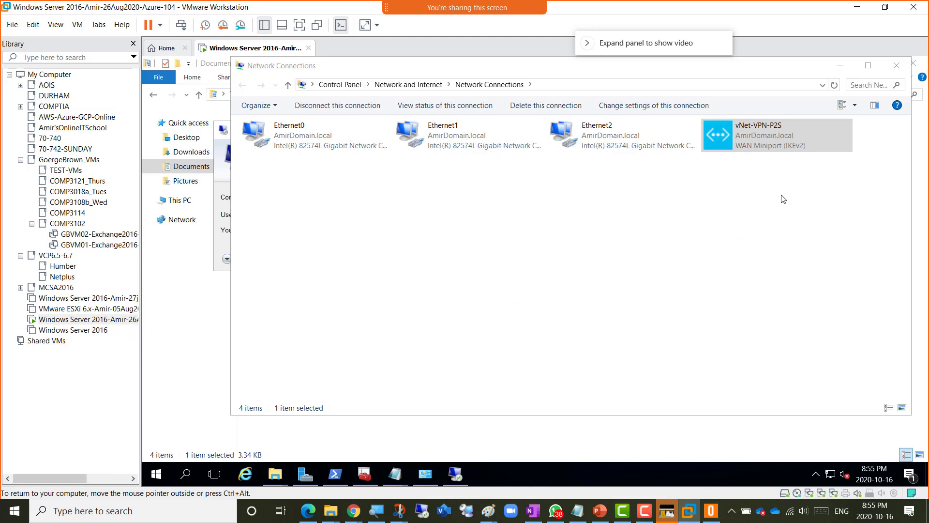
left_click(455, 475)
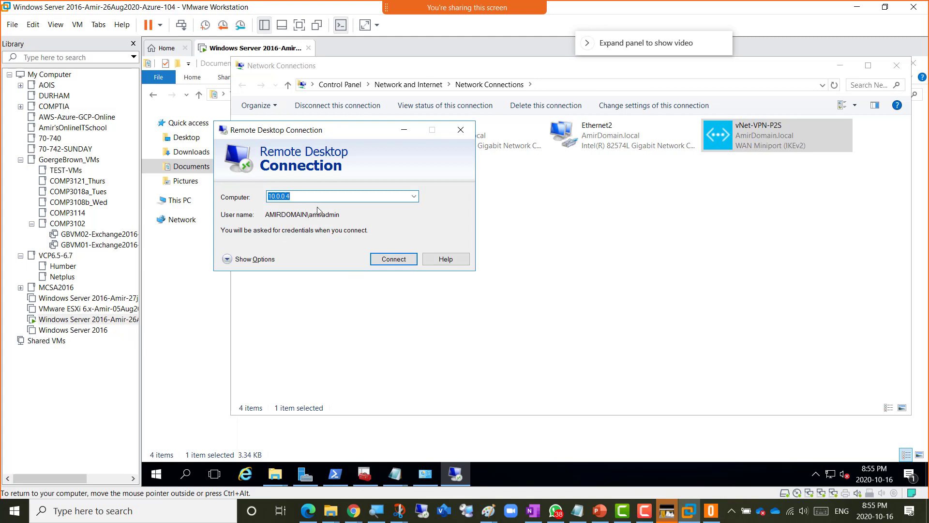
- Connect to 10.0.0.4 using a different account, entering the admin username and password
left_click(380, 265)
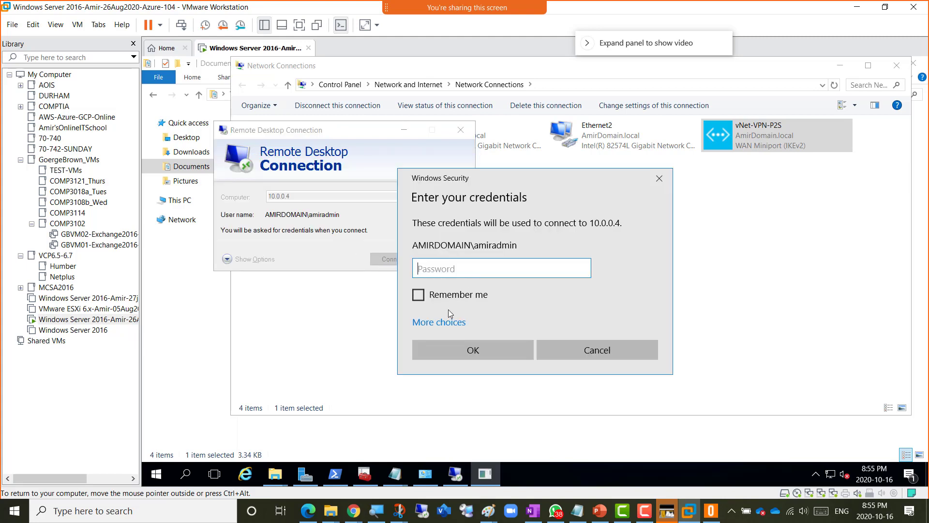
left_click(446, 323)
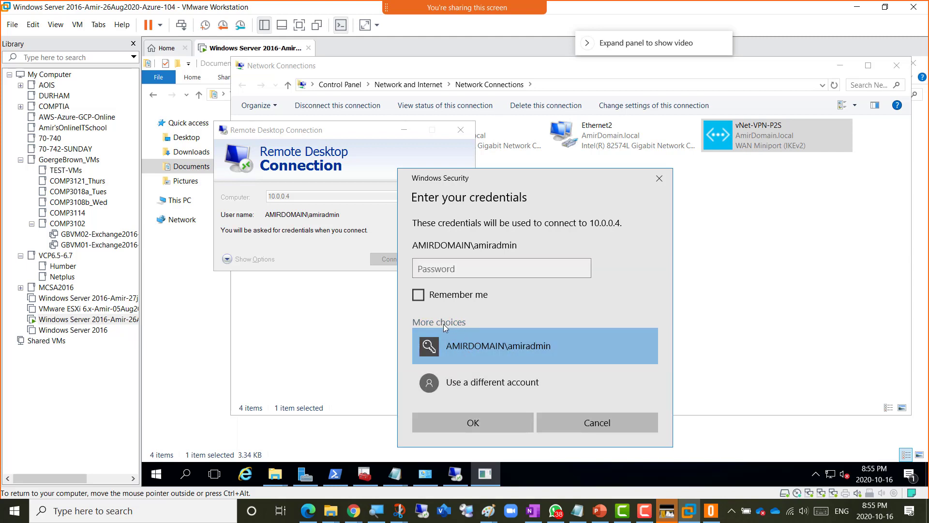
left_click(478, 385)
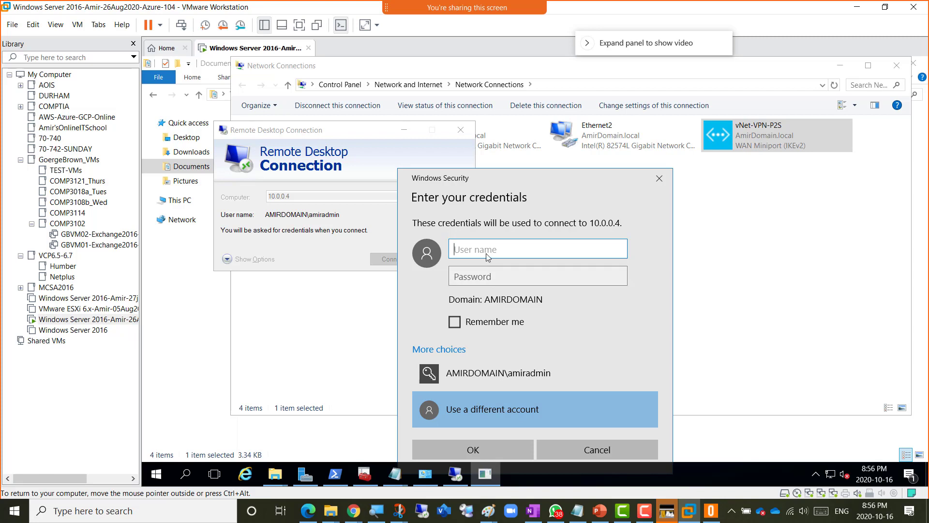
type("amiradmin")
key("Tab")
type("*******")
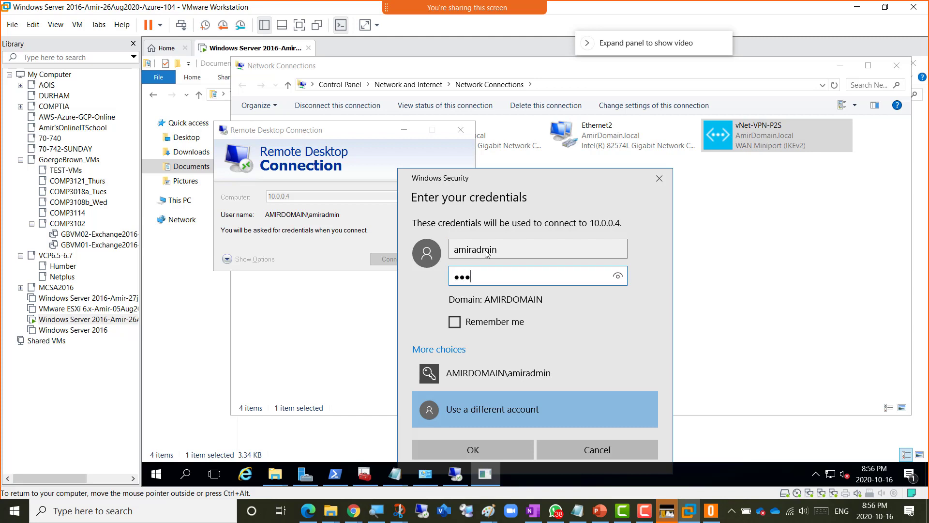
type("*****")
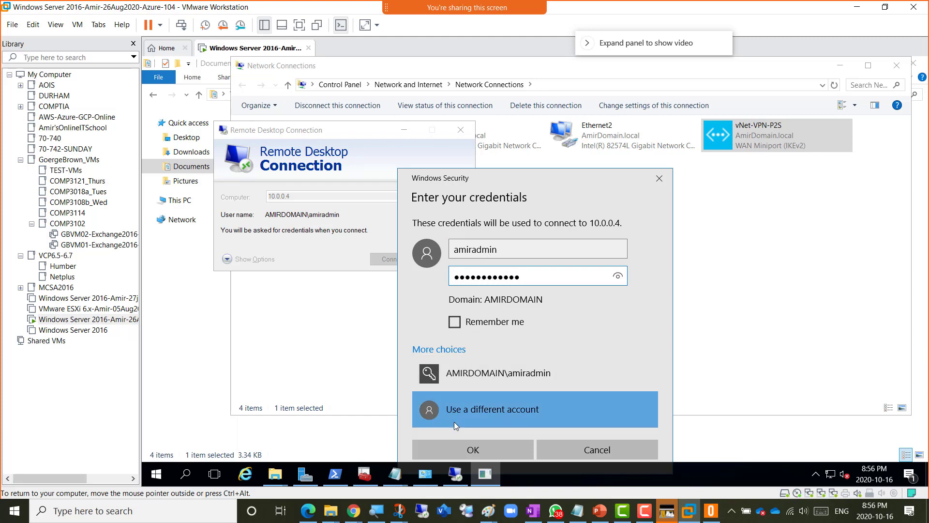
left_click(460, 450)
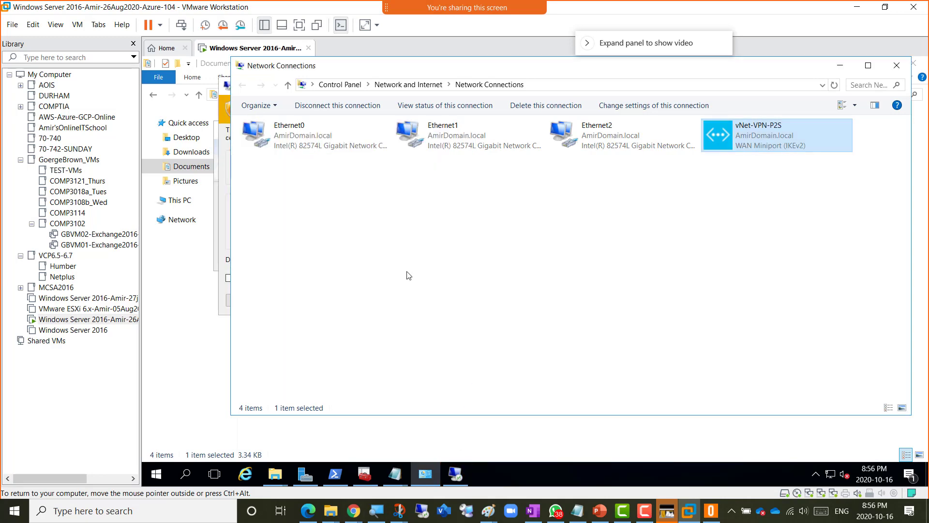
left_click(840, 65)
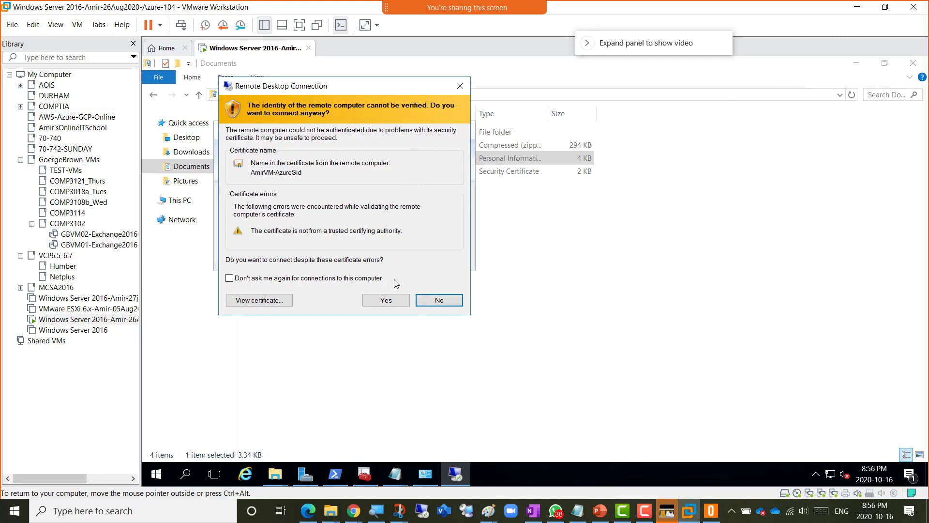
- Accept the certificate warning, then window the RDP session and move it right
left_click(380, 301)
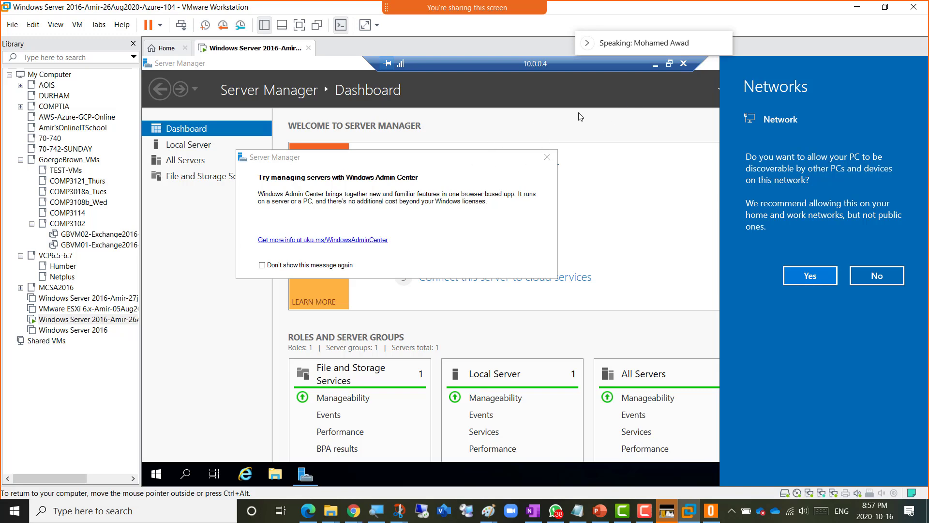
left_click(669, 63)
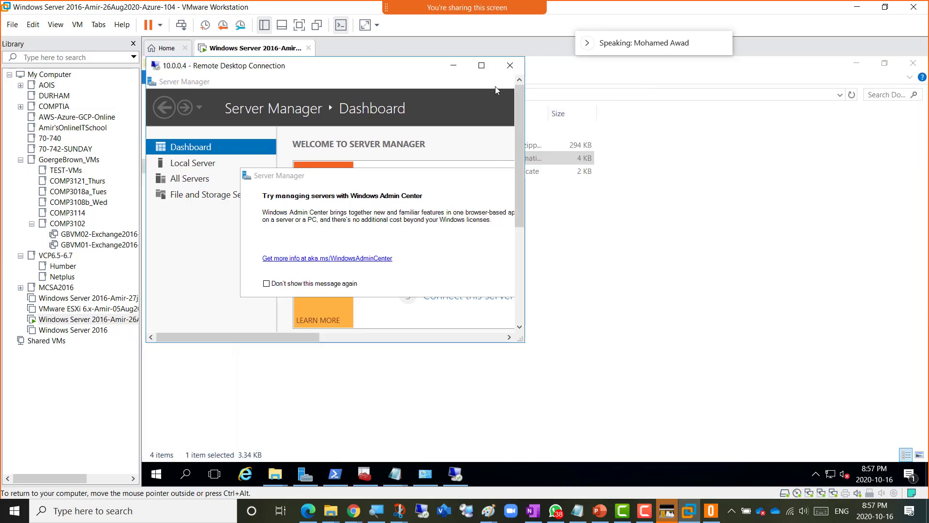
left_click_drag(387, 74, 770, 140)
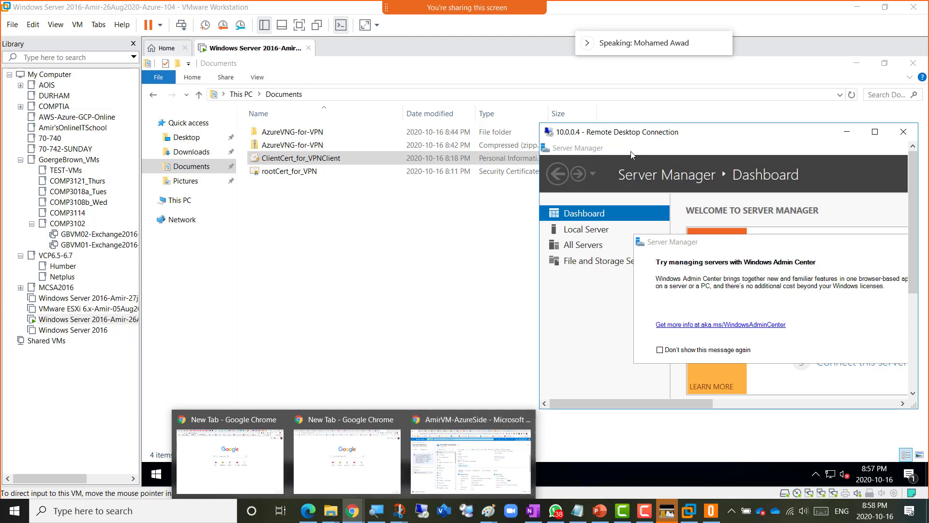
left_click(655, 129)
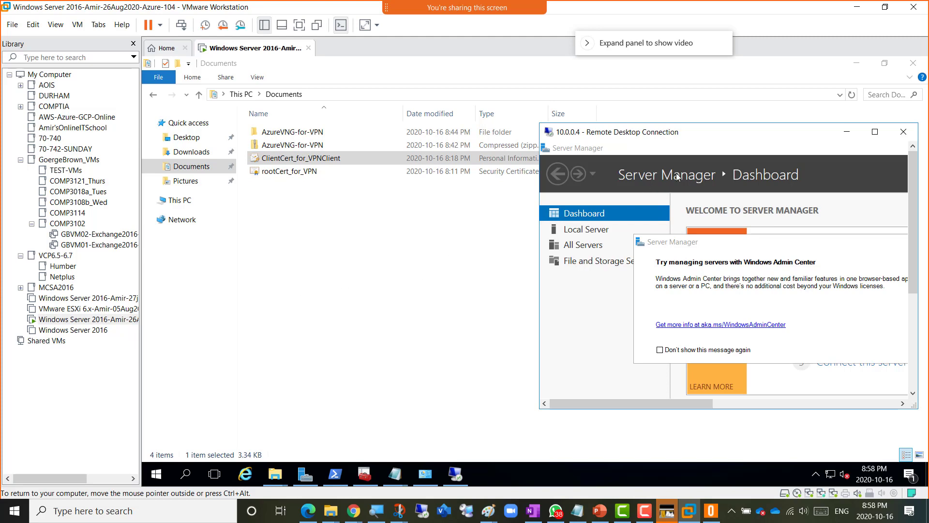
- Center the remote session window, then open a new tab in the host's Chrome AmirVM-AzureSide window
left_click_drag(708, 132, 479, 140)
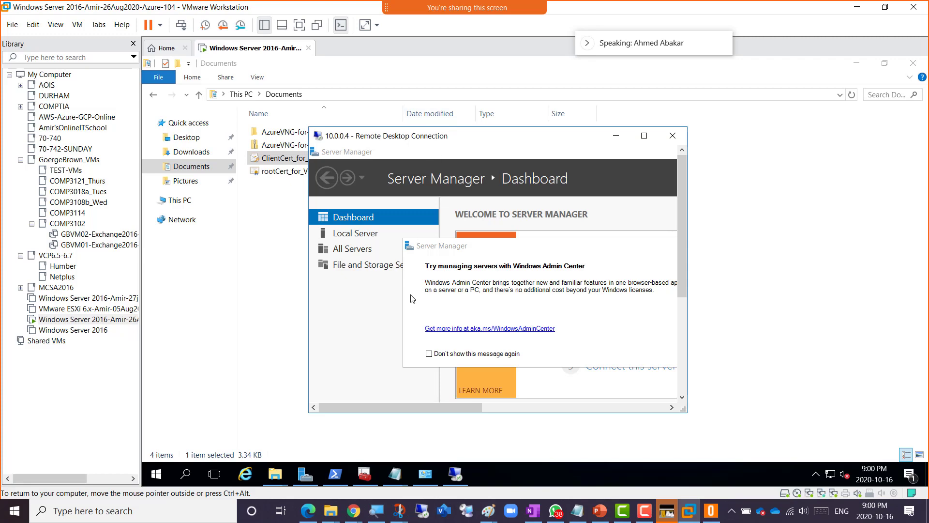
mouse_move(352, 511)
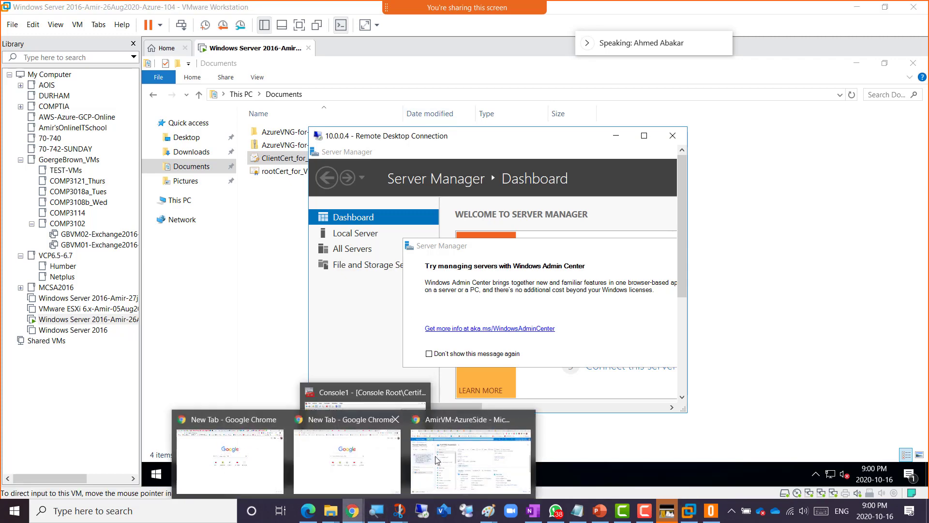
left_click(471, 455)
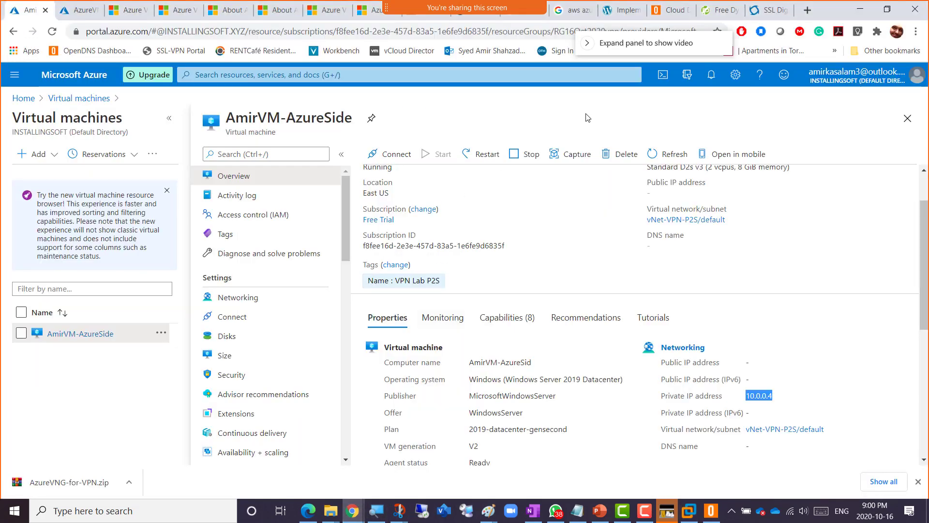
left_click(812, 13)
- Go to the itprofcourses site and open the 4-in-1 cloud course's curriculum page
type("it")
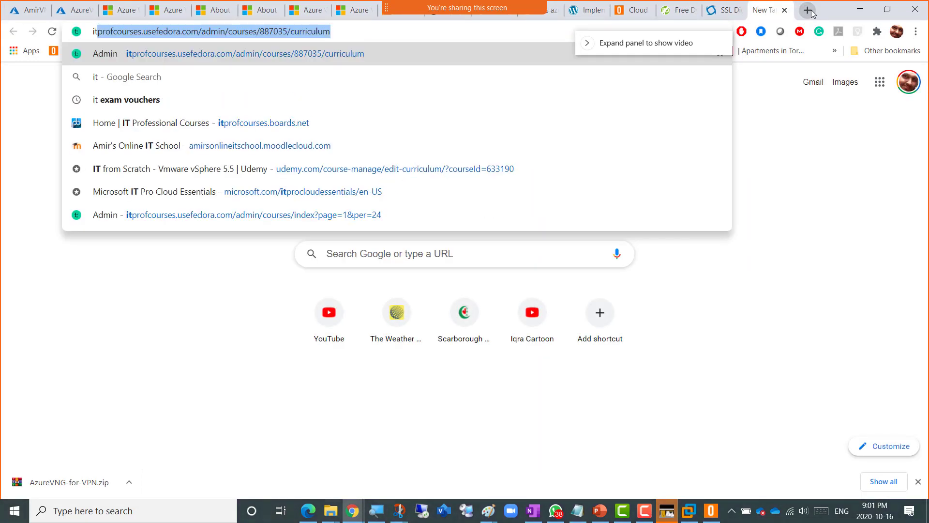
key("Return")
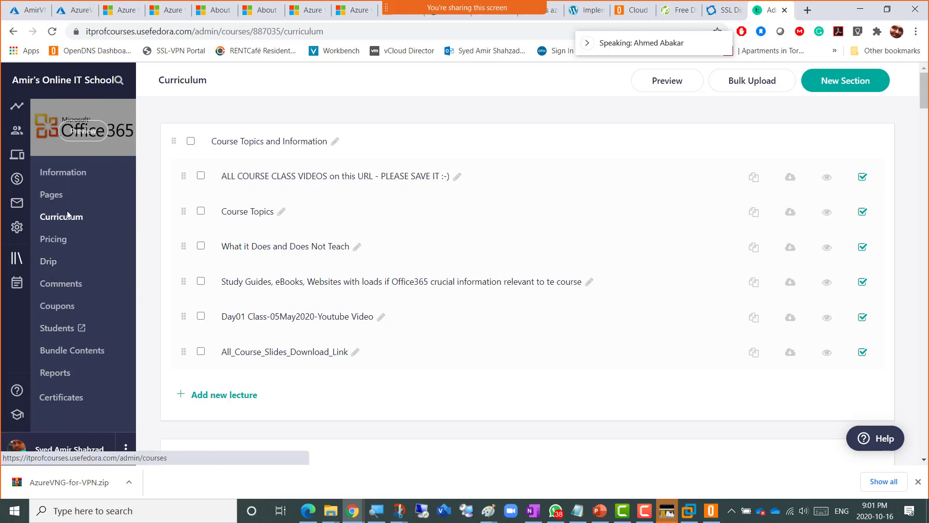
key("alt+Left")
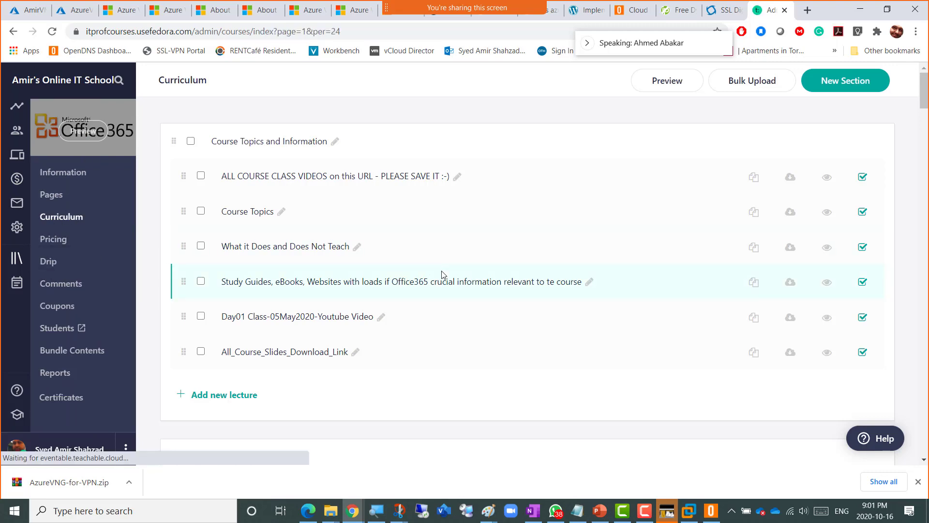
scroll(283, 354, "down", 6)
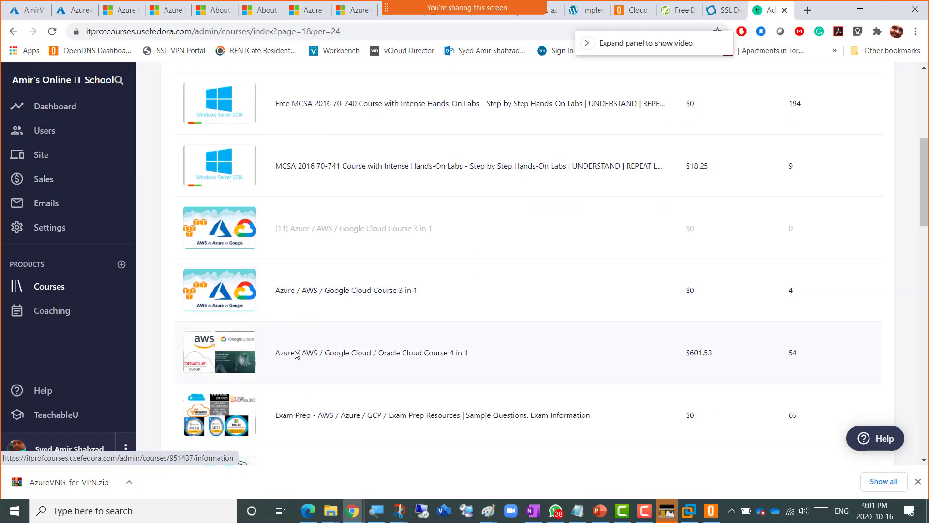
left_click(296, 353)
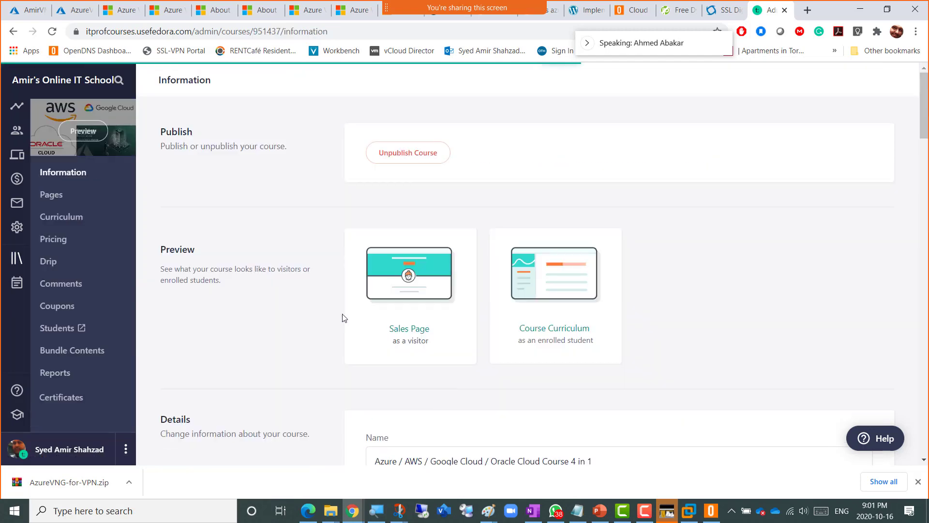
left_click(62, 216)
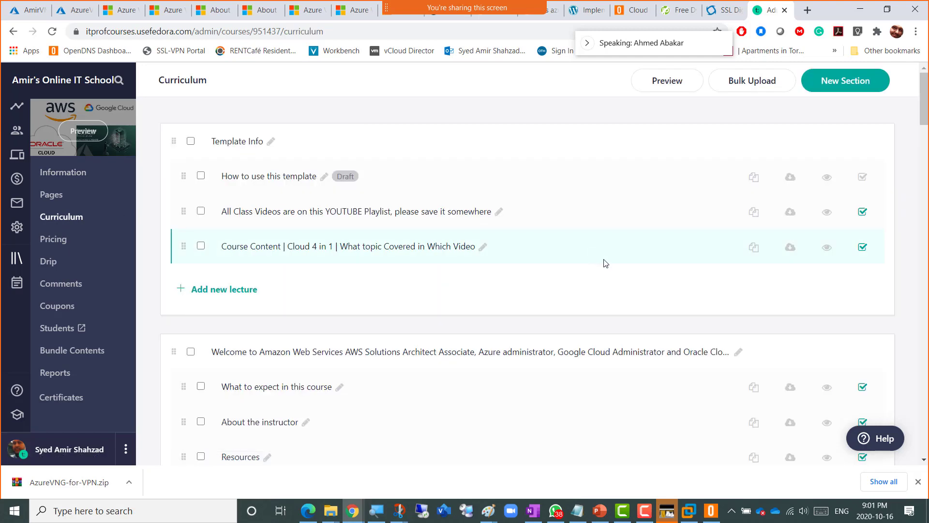
- Publish the DAY14 AWS VPN lecture
scroll(359, 341, "down", 13)
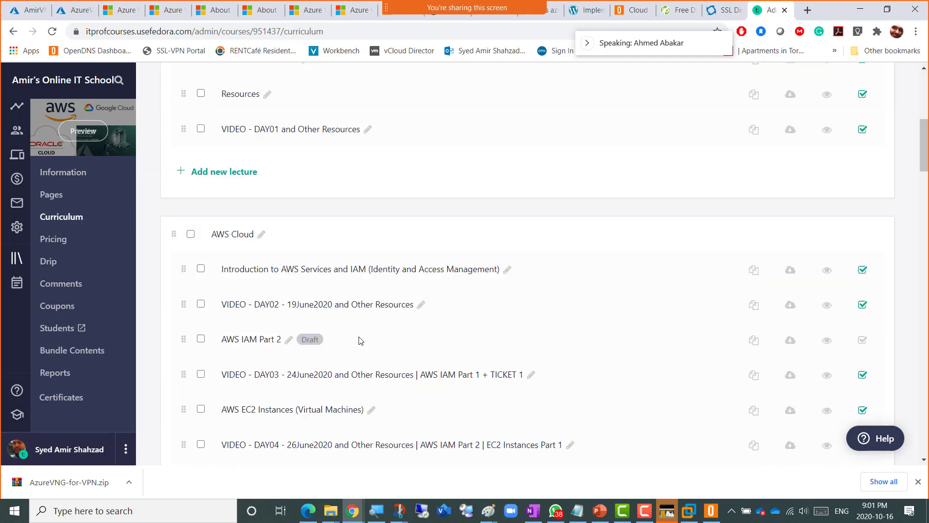
scroll(358, 342, "down", 8)
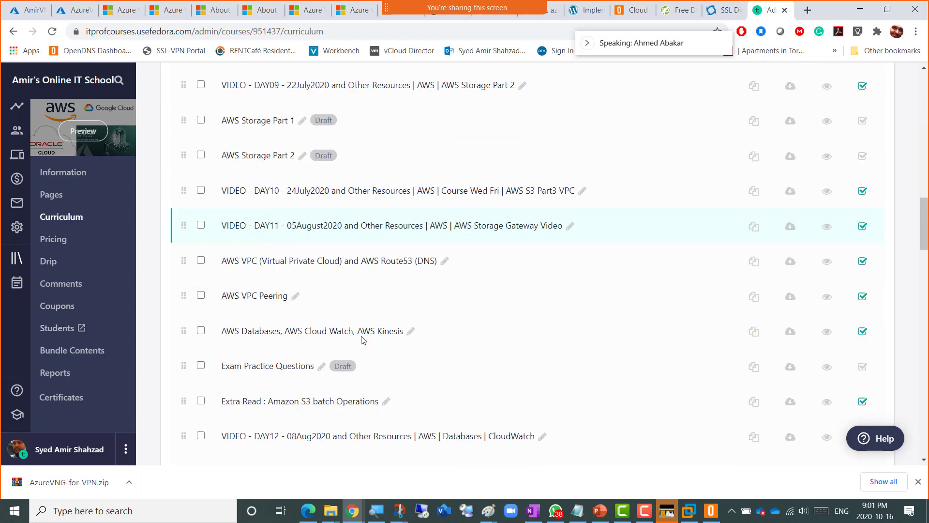
scroll(362, 341, "down", 3)
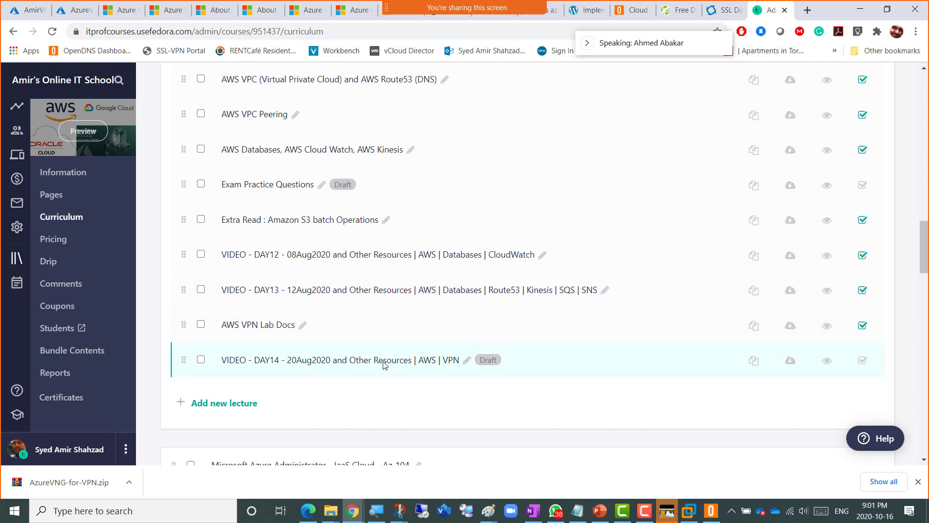
left_click(427, 358)
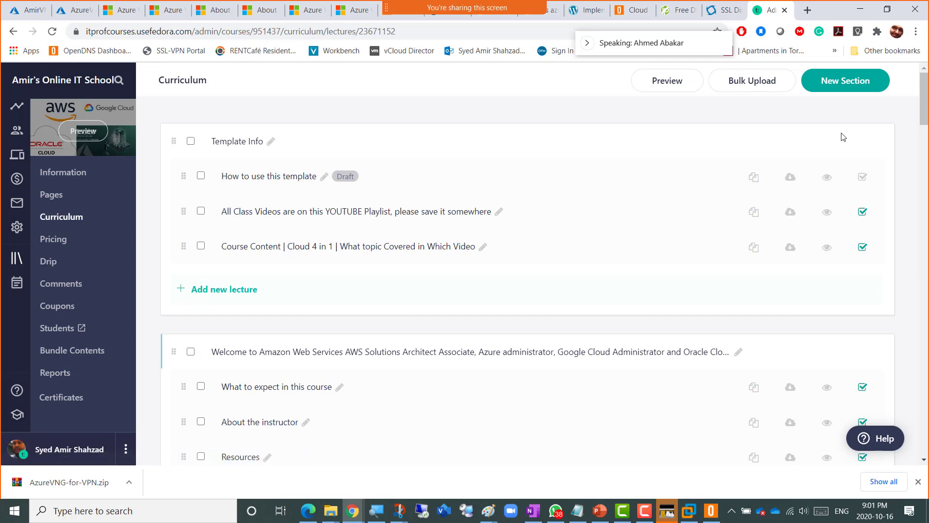
left_click(847, 79)
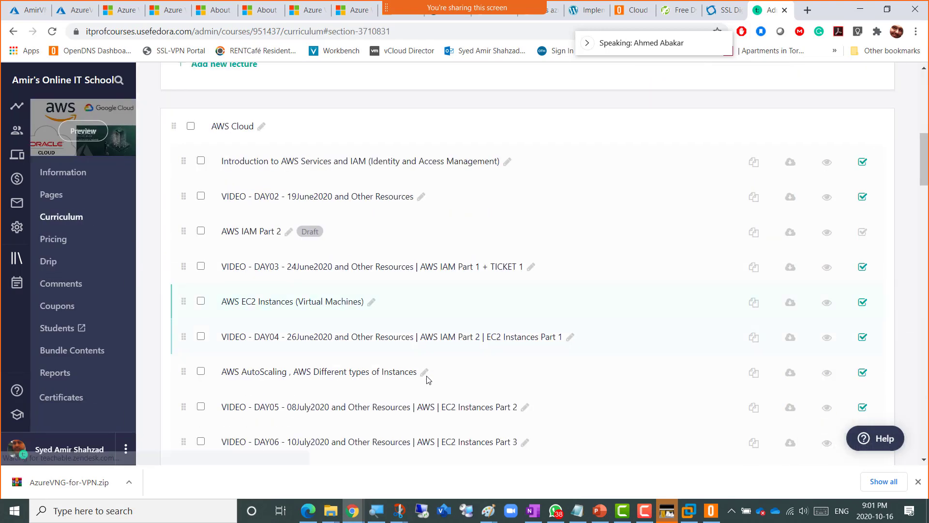
- View the DAY13 lecture's details, then return to and browse the curriculum list
scroll(426, 368, "down", 7)
scroll(416, 346, "down", 3)
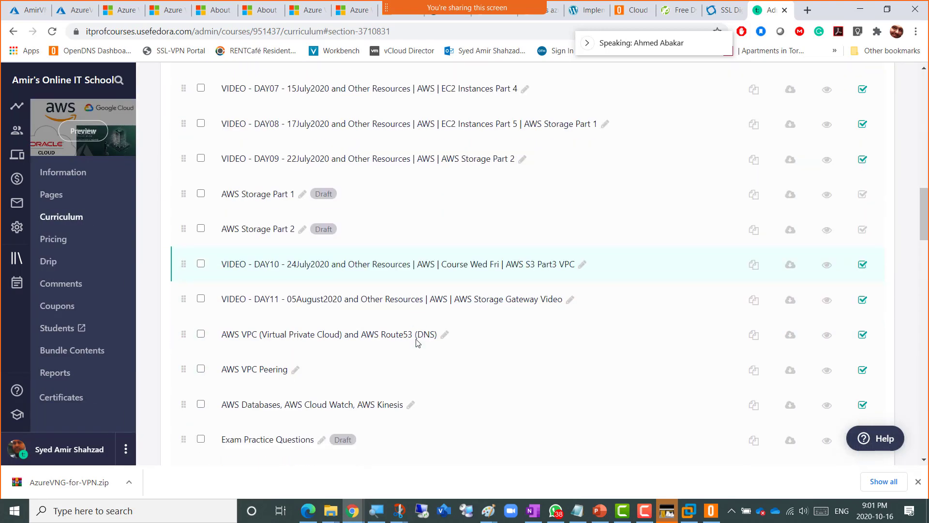
scroll(346, 314, "down", 5)
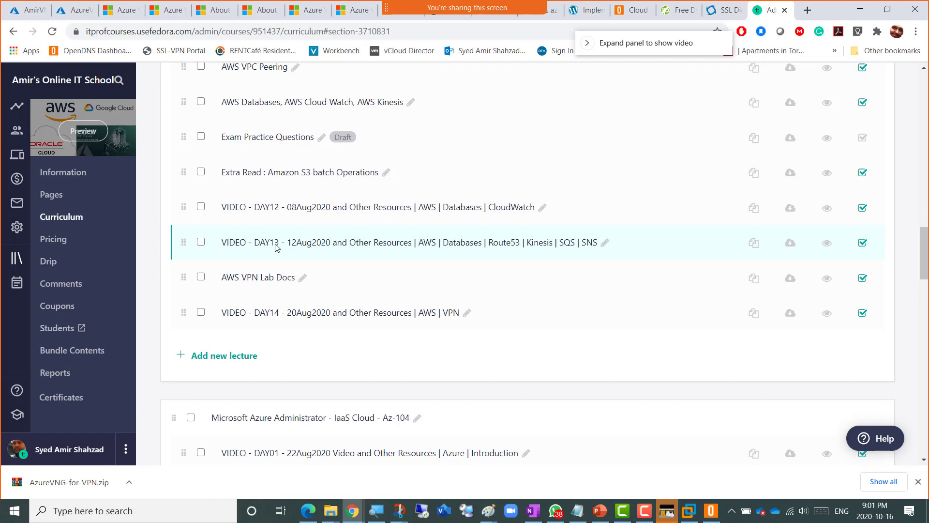
left_click(300, 246)
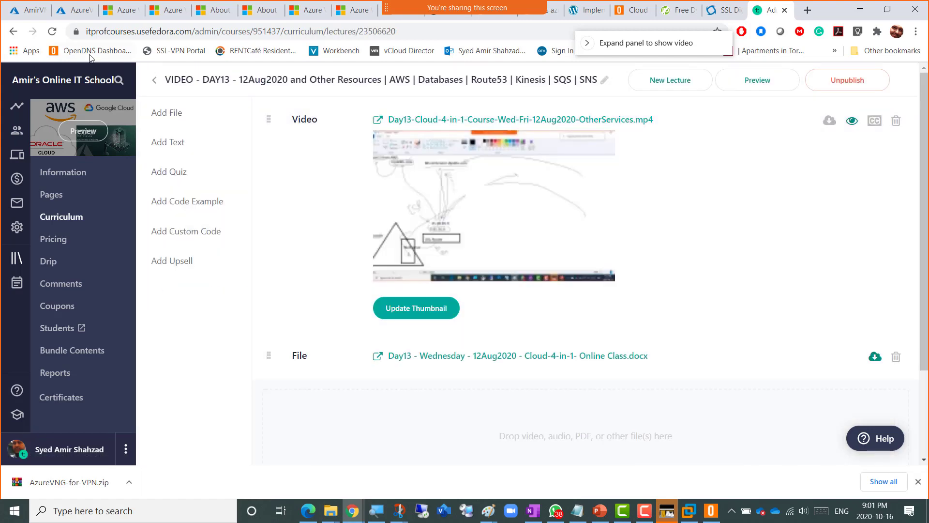
left_click(13, 31)
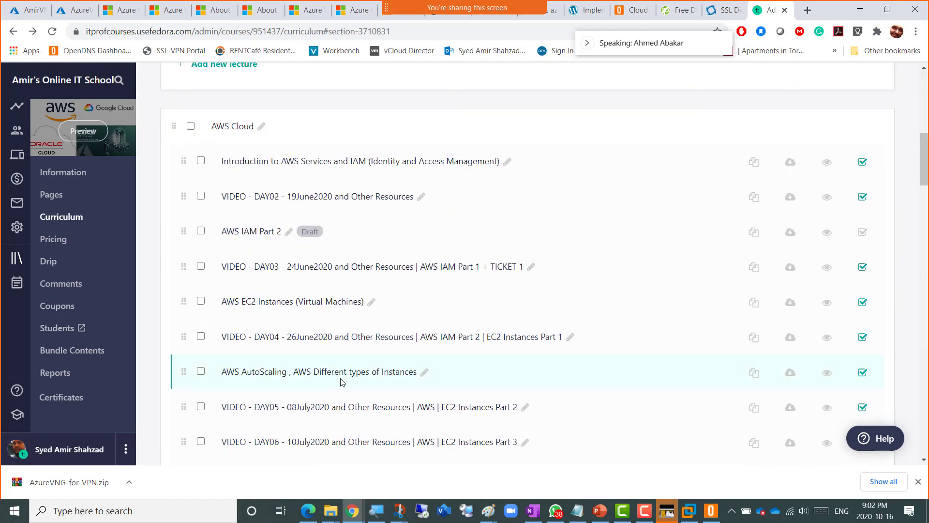
scroll(341, 381, "down", 6)
scroll(339, 380, "down", 9)
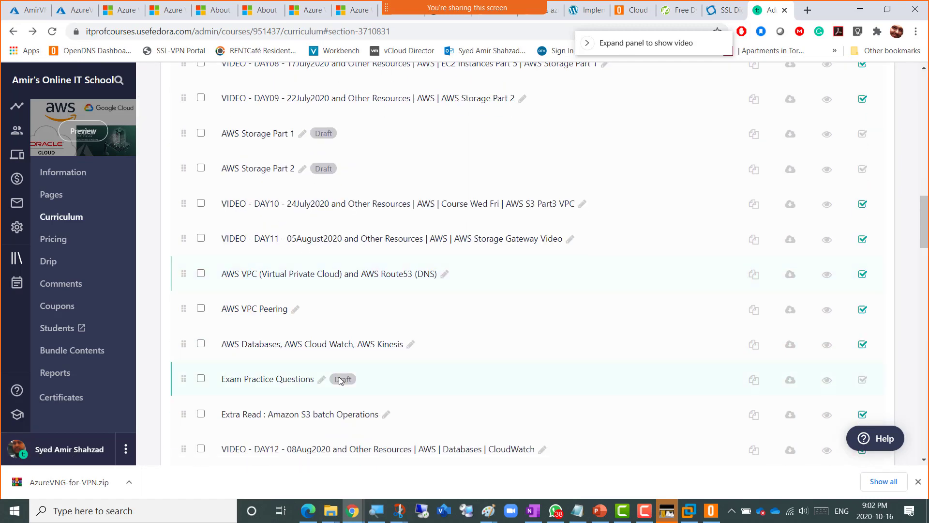
scroll(340, 380, "down", 12)
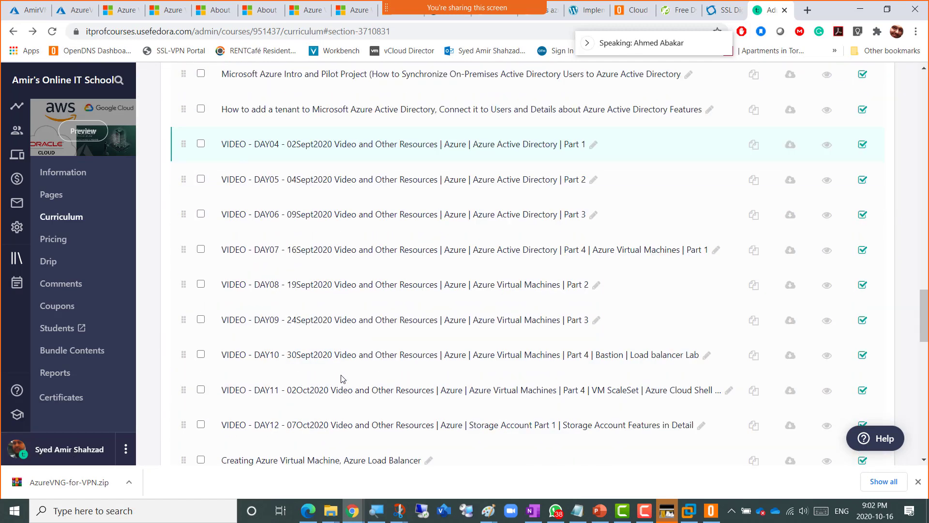
scroll(341, 379, "down", 5)
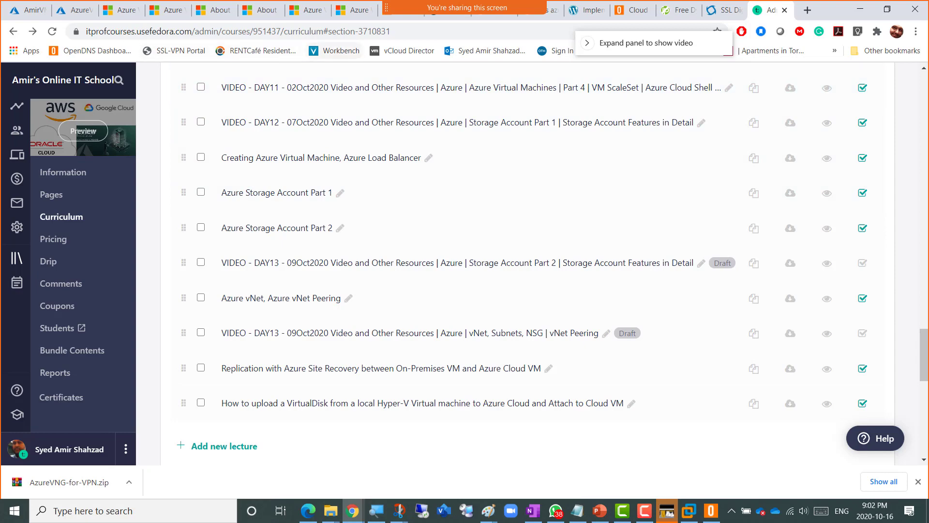
- In the Azure portal's Resource groups list, open RG16Oct2020vpn and choose Delete resource group
left_click(29, 10)
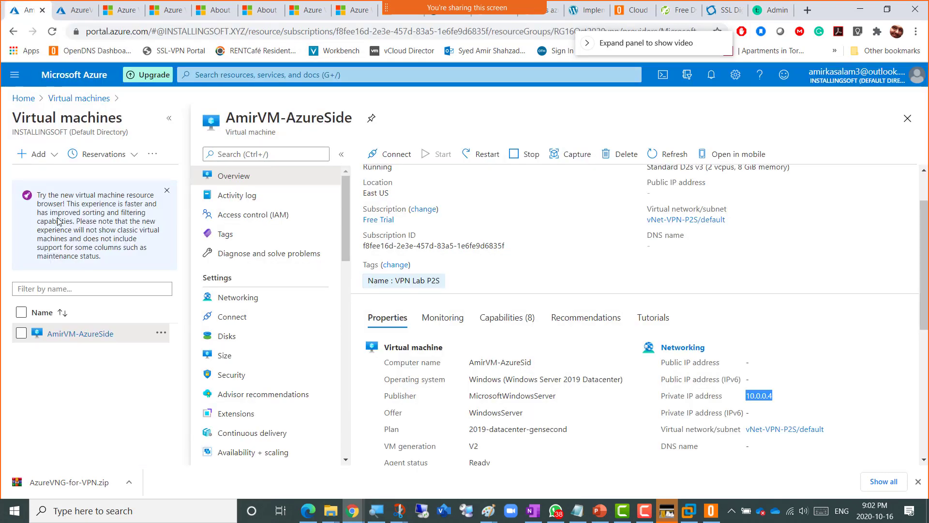
left_click(15, 75)
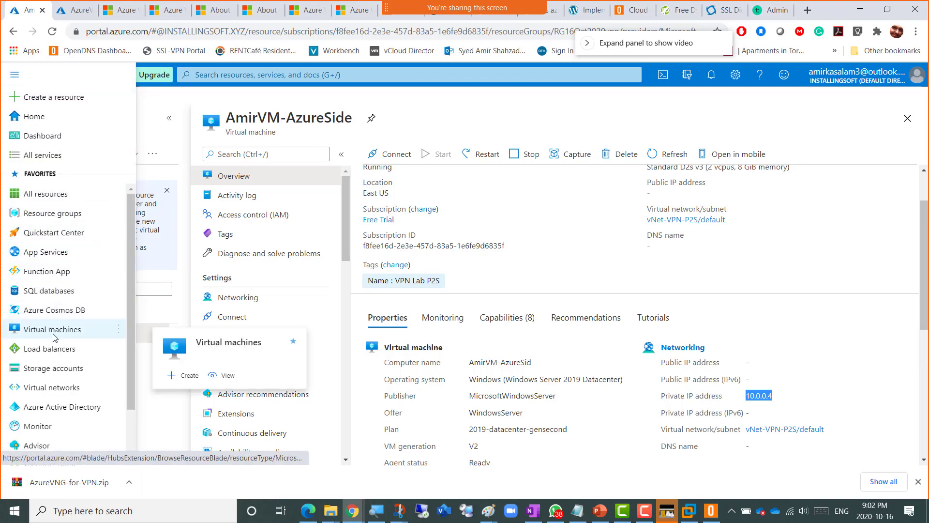
left_click(42, 213)
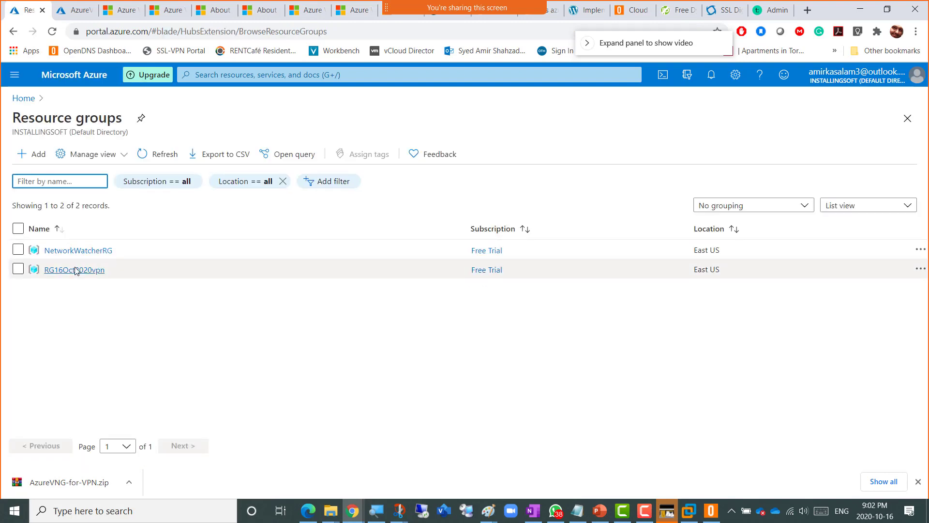
left_click(71, 270)
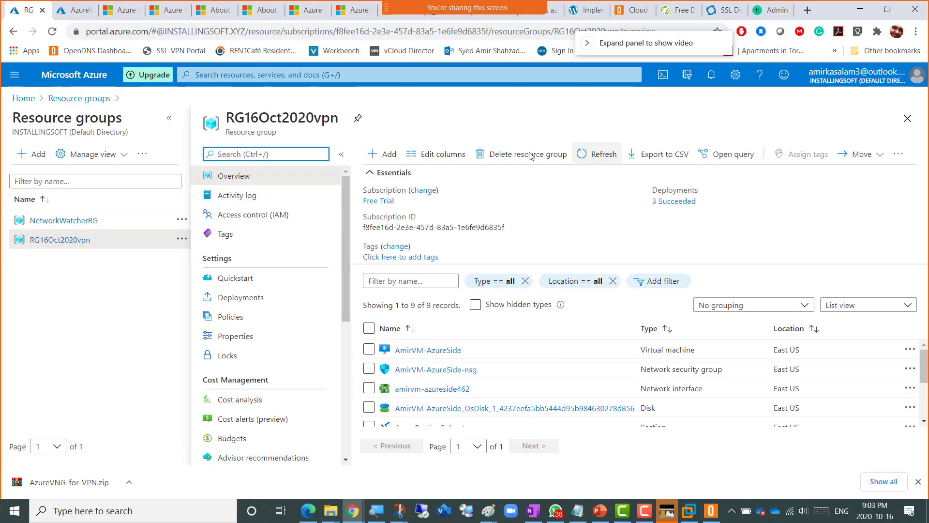
left_click(524, 157)
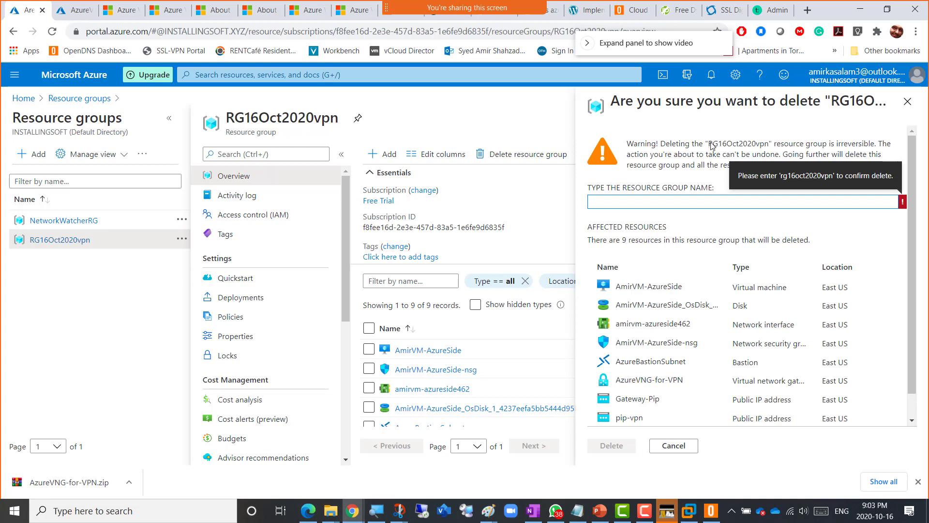
- Confirm deletion by pasting 'RG16Oct2020vpn' into the confirmation box and submitting Delete
left_click_drag(707, 145, 770, 147)
key("ctrl+c")
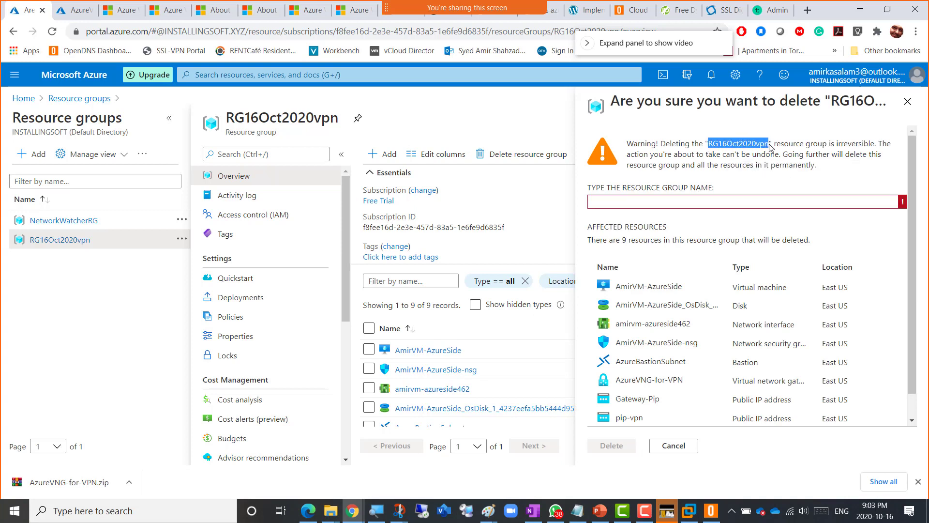
left_click(603, 202)
key("ctrl+v")
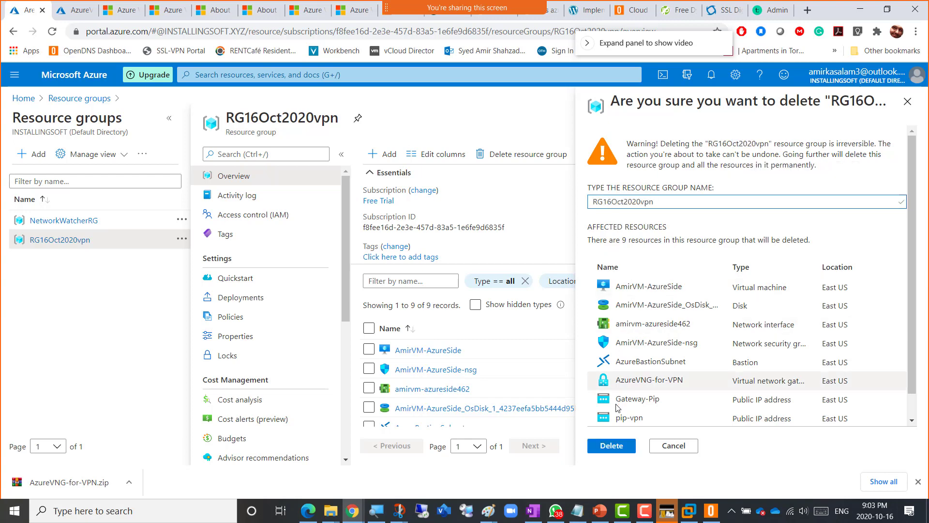
left_click(612, 446)
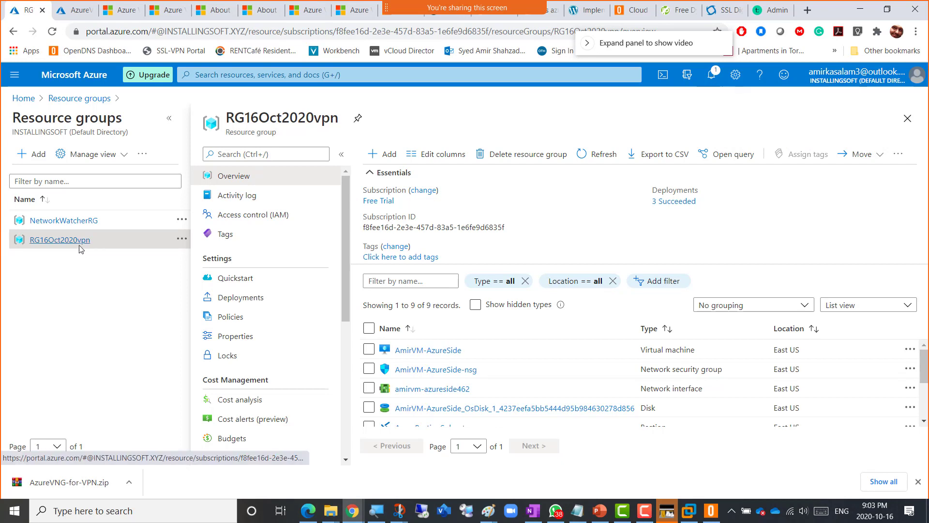
left_click(644, 513)
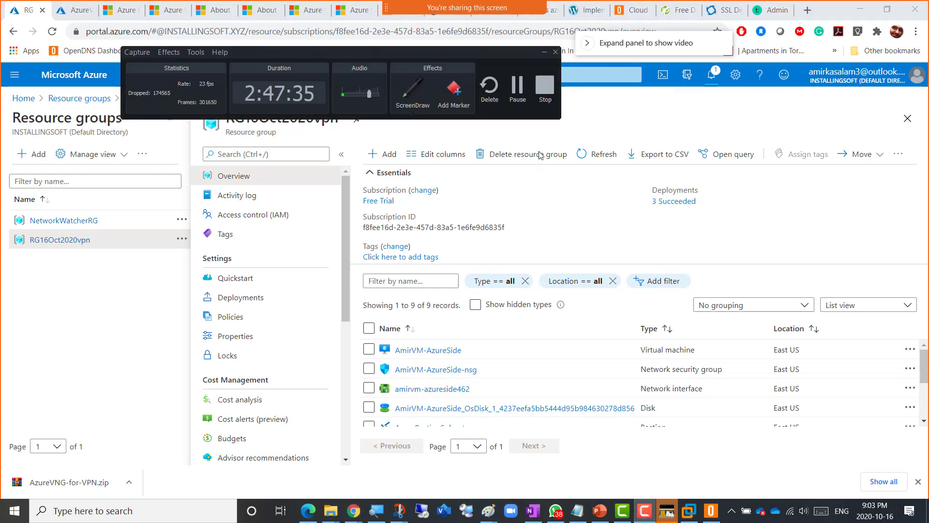